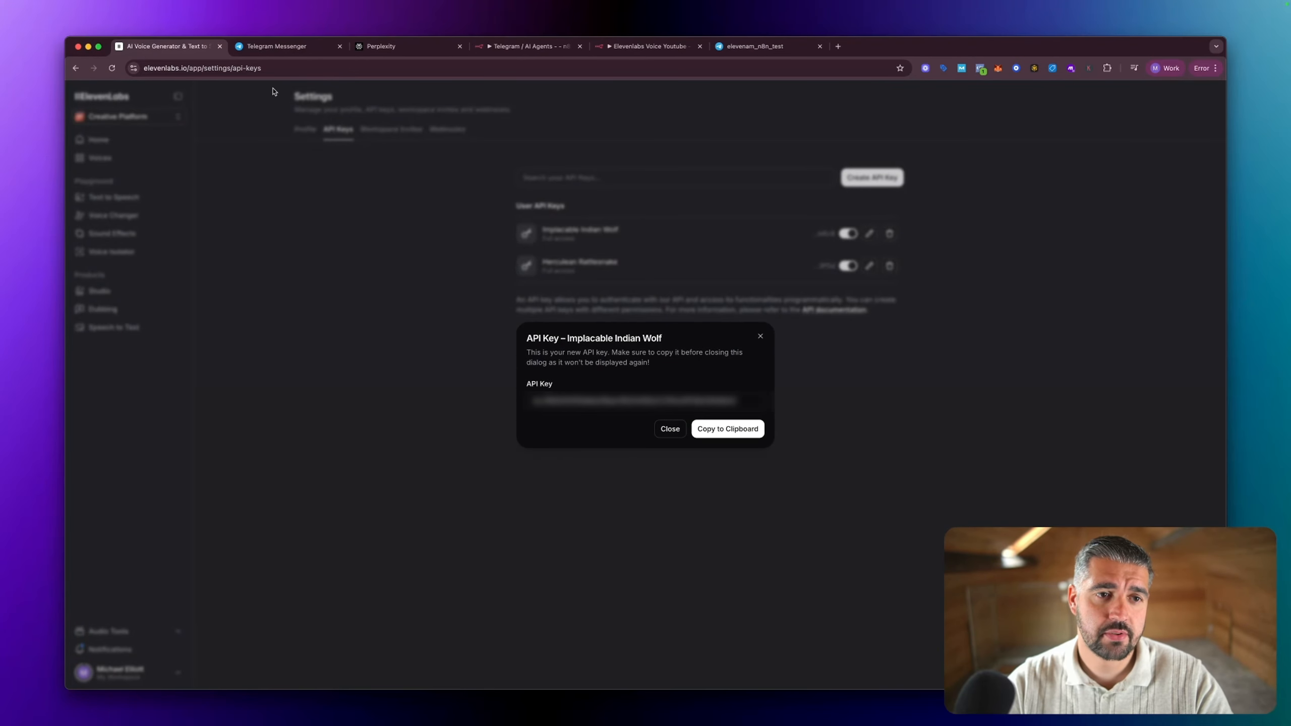
Step: Load the elevenlabs.io home page, and look over the Telegram and Perplexity home pages
{"action": "left_click", "coordinate": [279, 68]}
{"action": "key", "text": "BackSpace"}
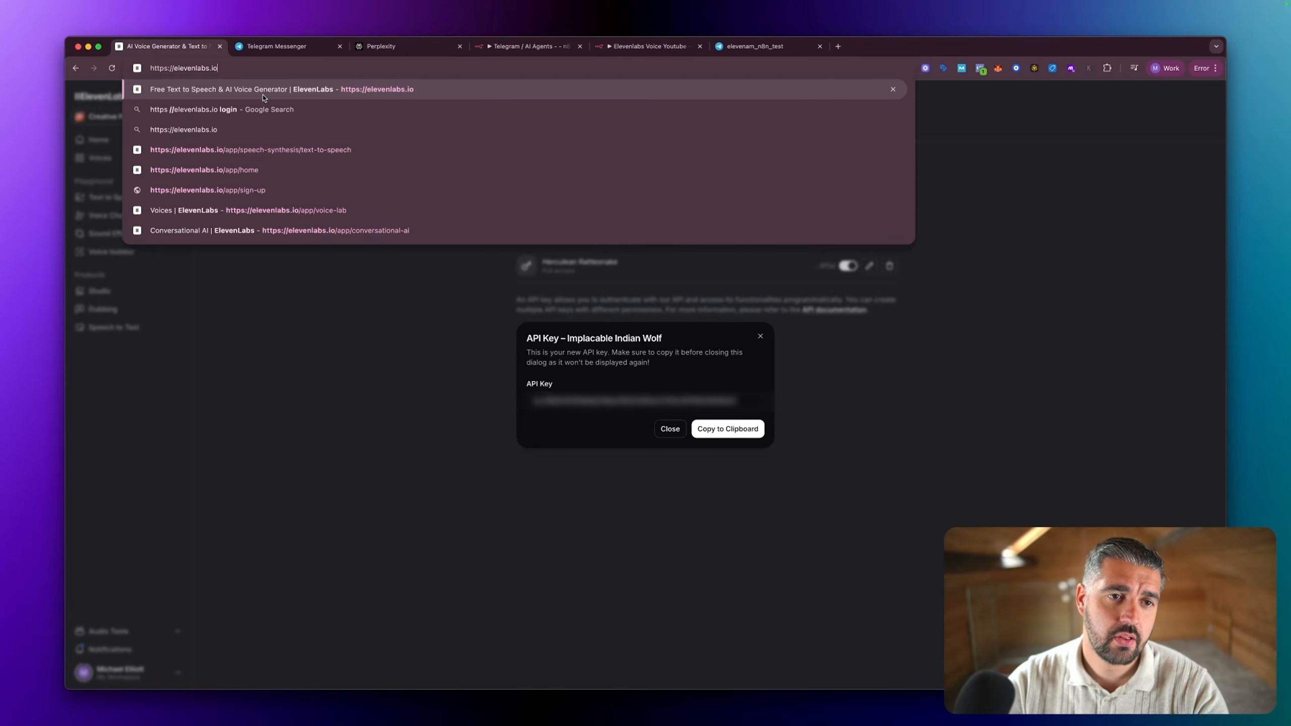
{"action": "key", "text": "Return"}
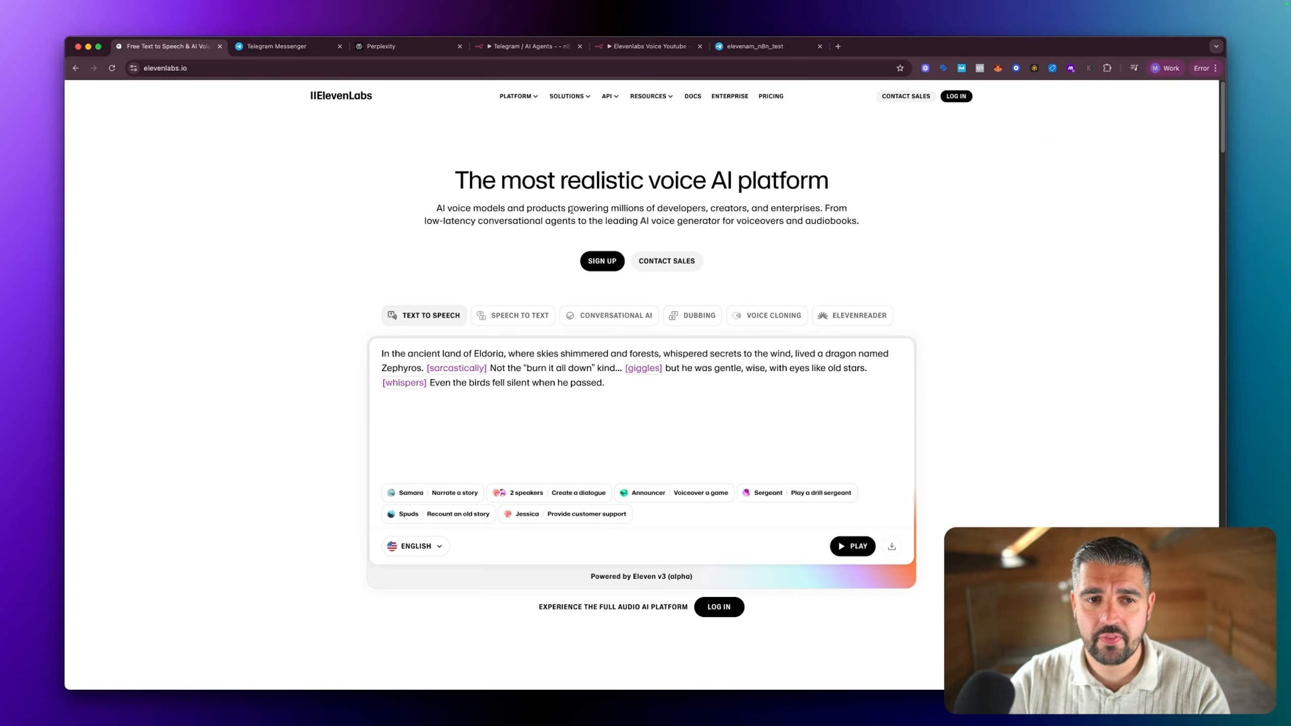
{"action": "left_click", "coordinate": [287, 49]}
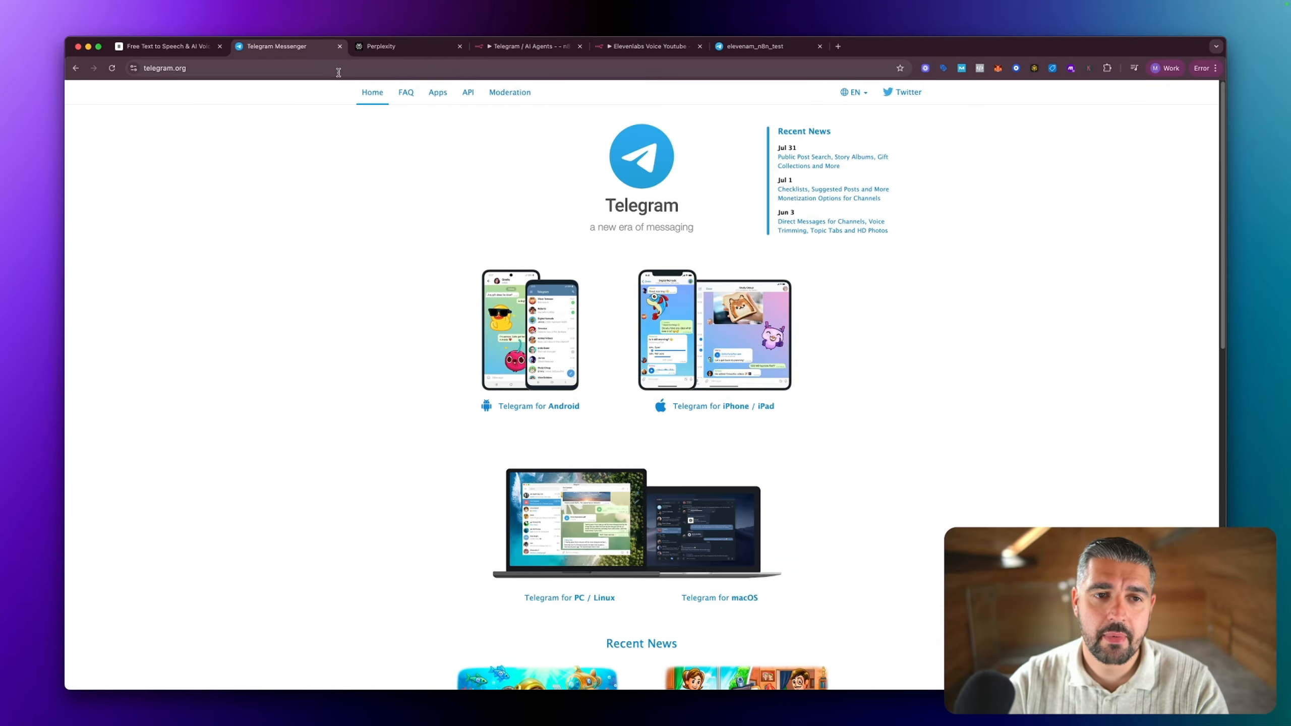
{"action": "left_click", "coordinate": [405, 53]}
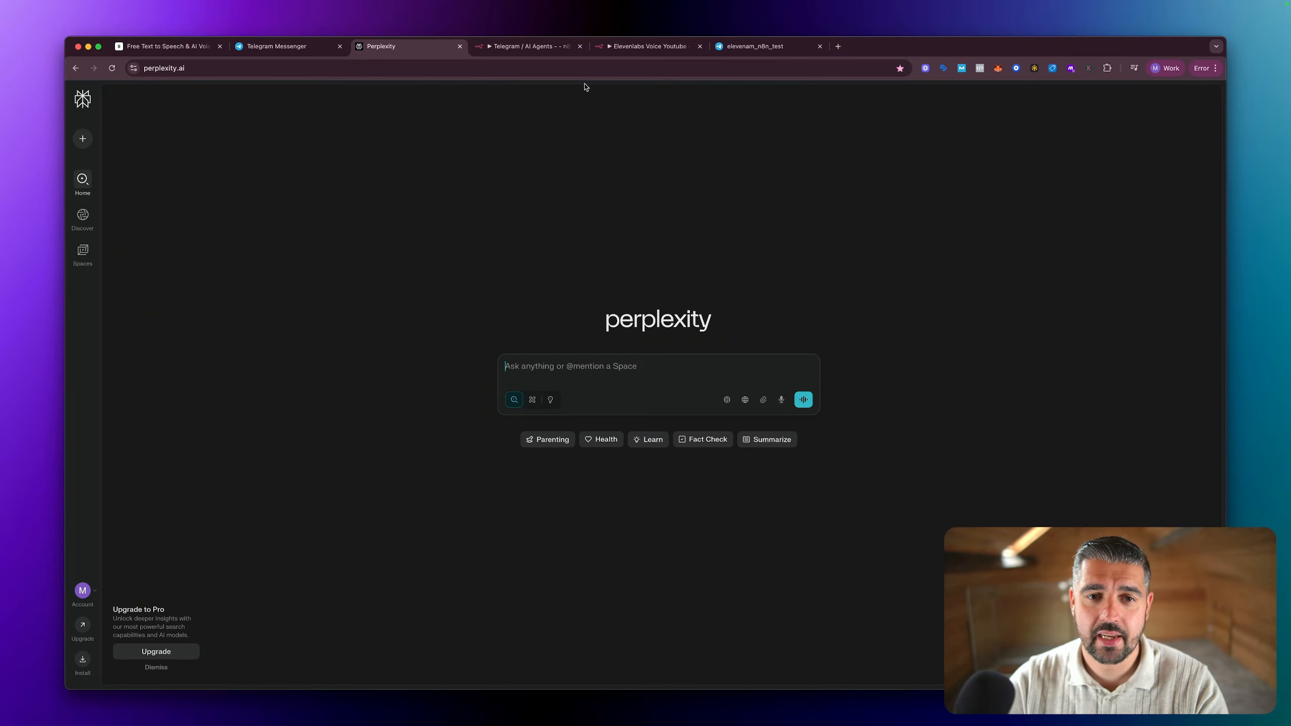
Step: Switch to the empty Elevenlabs Voice Youtube workflow in n8n
{"action": "left_click", "coordinate": [646, 46]}
{"action": "scroll", "coordinate": [627, 300], "scroll_direction": "right", "scroll_amount": 3}
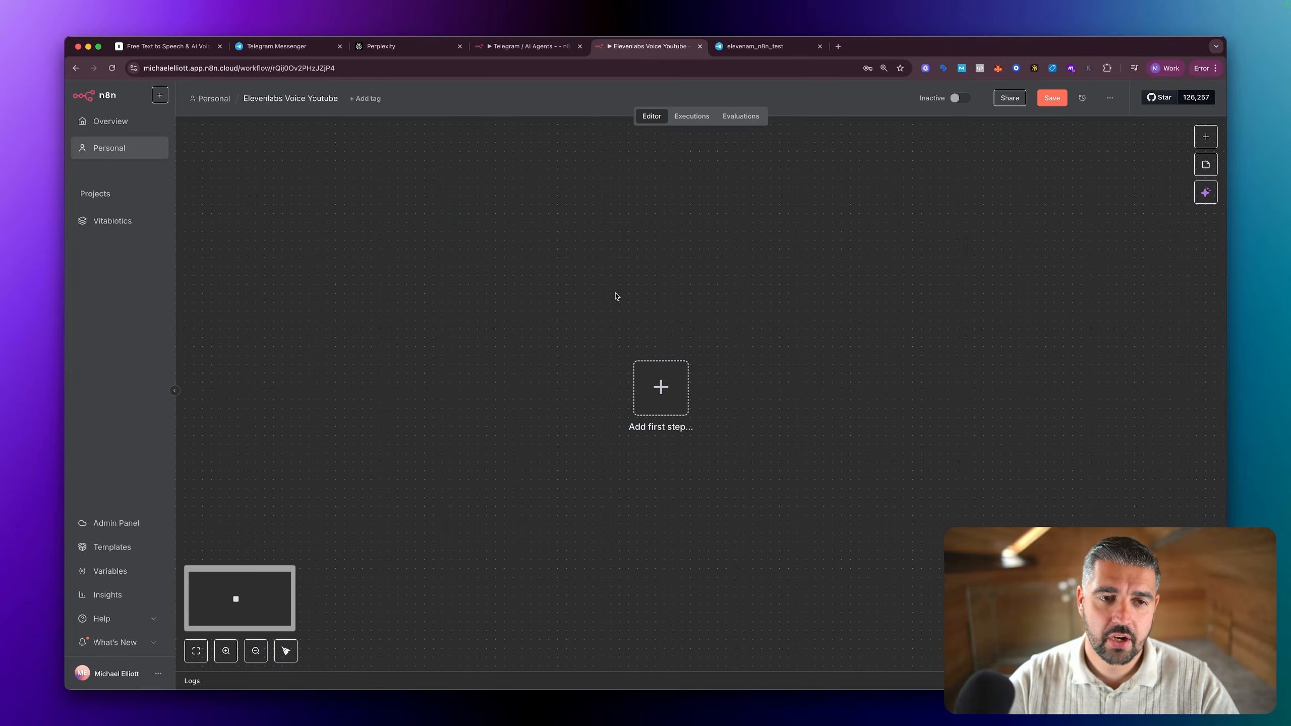
{"action": "scroll", "coordinate": [616, 298], "scroll_direction": "down", "scroll_amount": 1}
{"action": "left_click", "coordinate": [615, 357]}
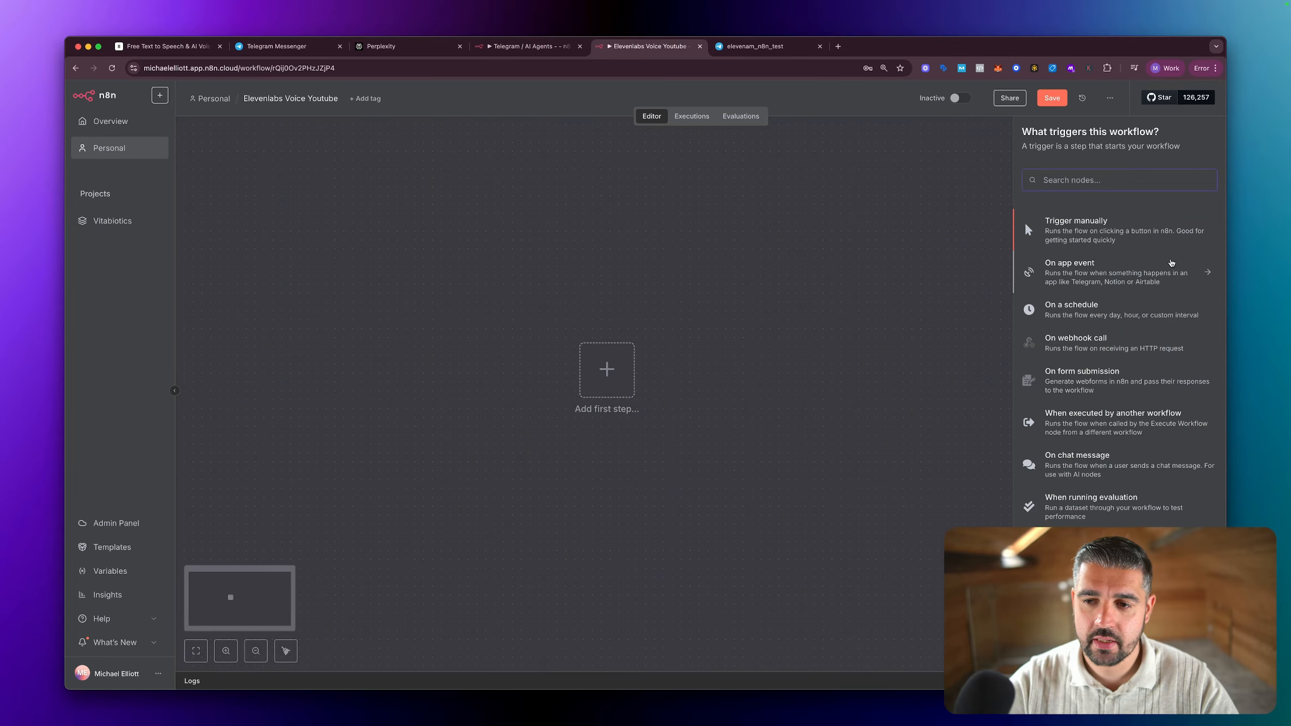
{"action": "type", "text": "telegram"}
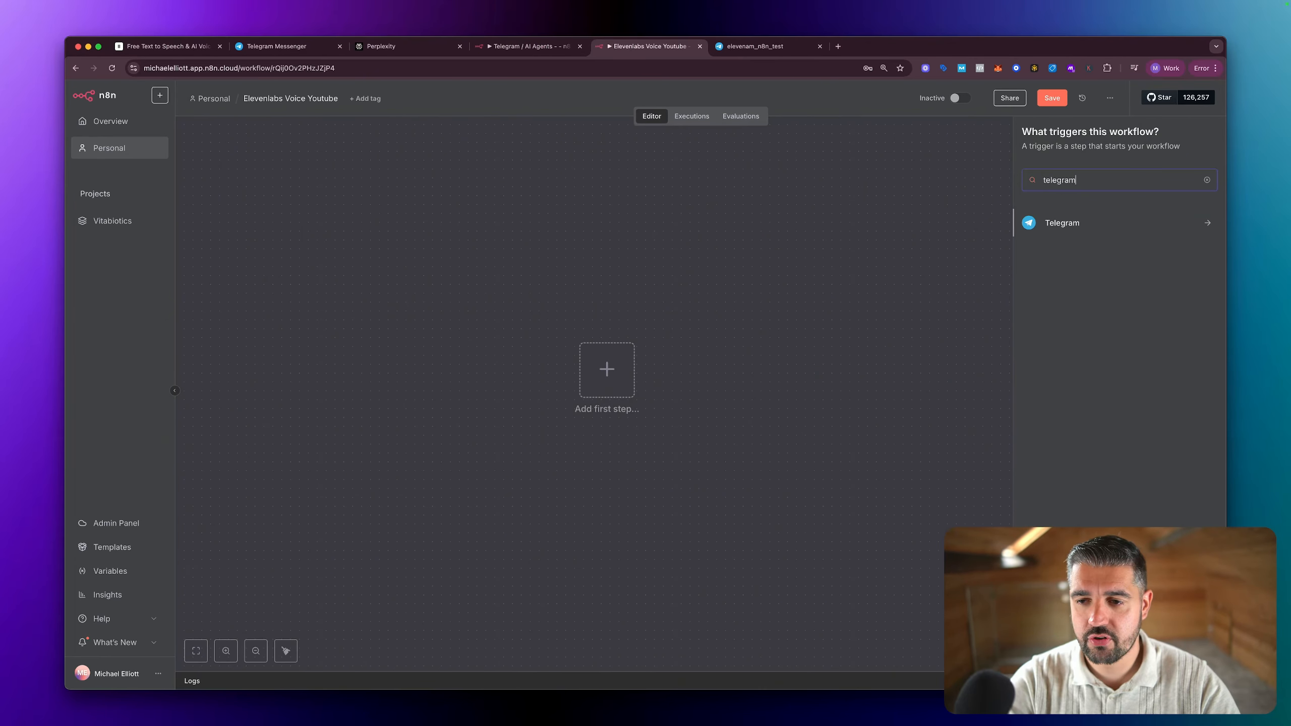
{"action": "left_click", "coordinate": [821, 228]}
Step: Add a Telegram trigger that fires on message as the workflow's first step
{"action": "left_click", "coordinate": [607, 378]}
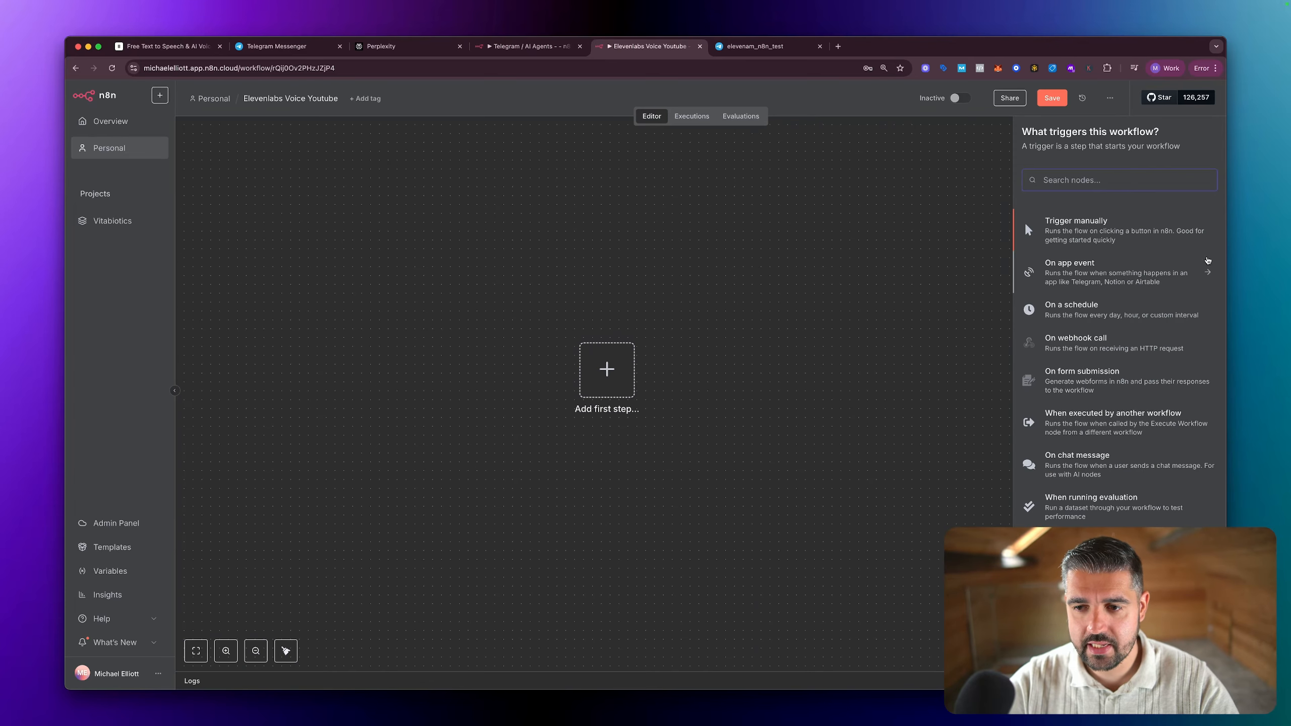
{"action": "type", "text": "telegram"}
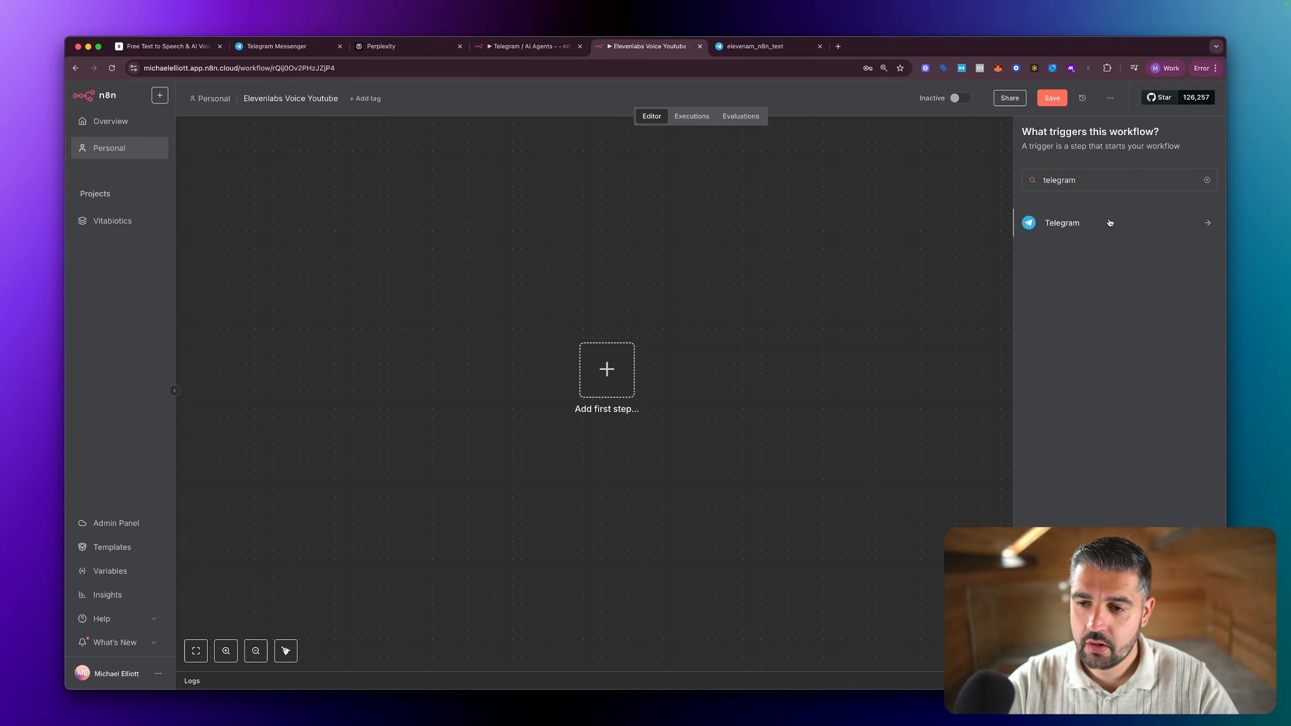
{"action": "left_click", "coordinate": [1110, 223]}
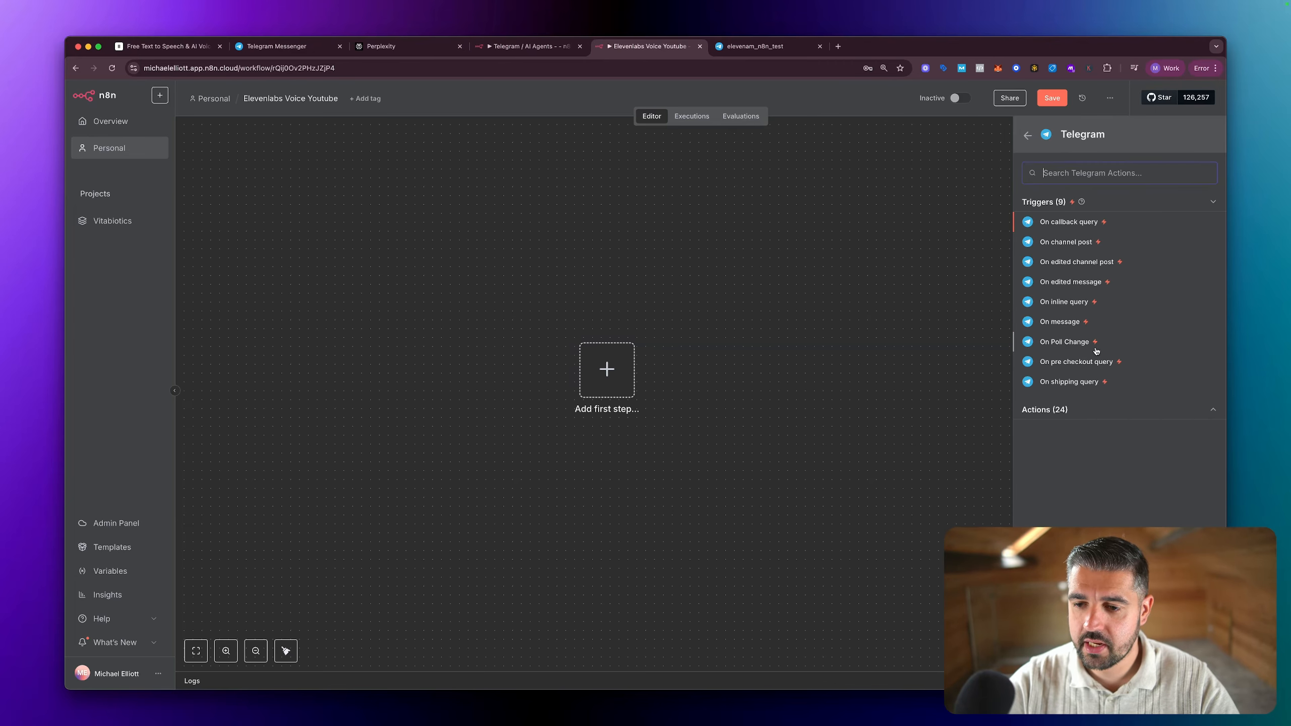
{"action": "left_click", "coordinate": [1057, 323]}
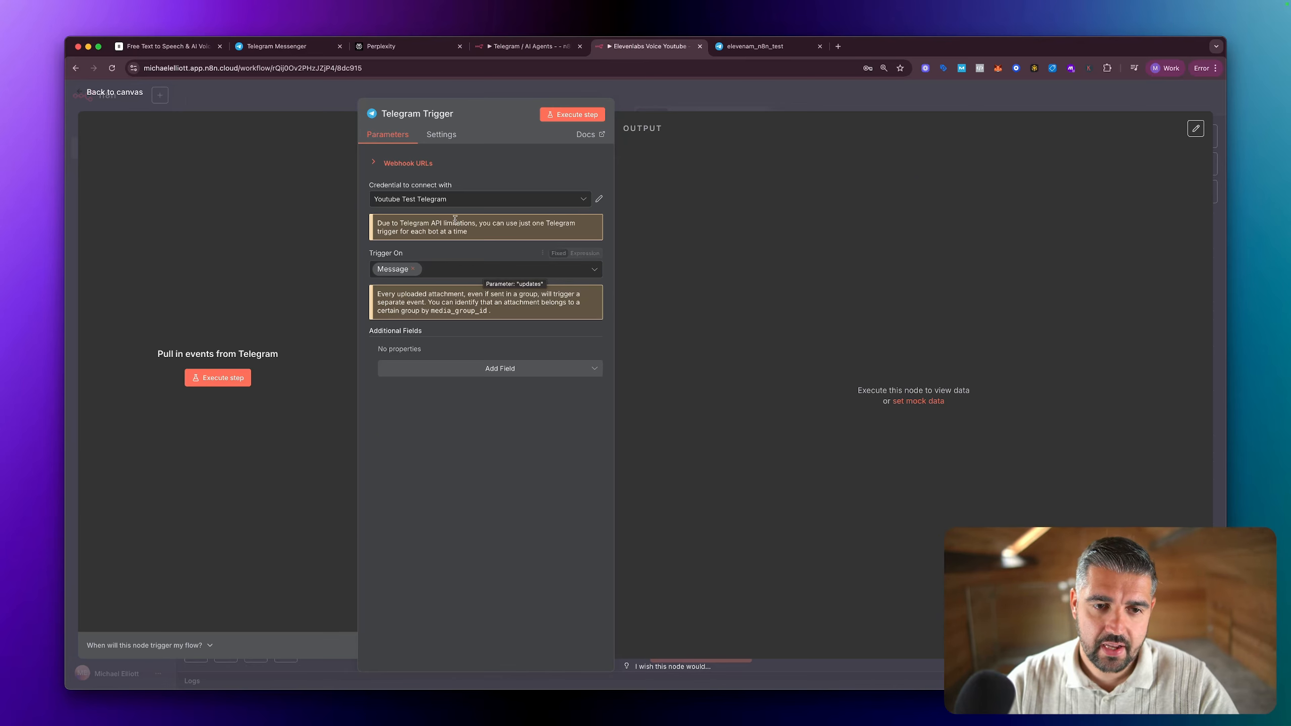
Step: Look through the existing credentials offered for the Telegram Trigger
{"action": "left_click", "coordinate": [458, 200]}
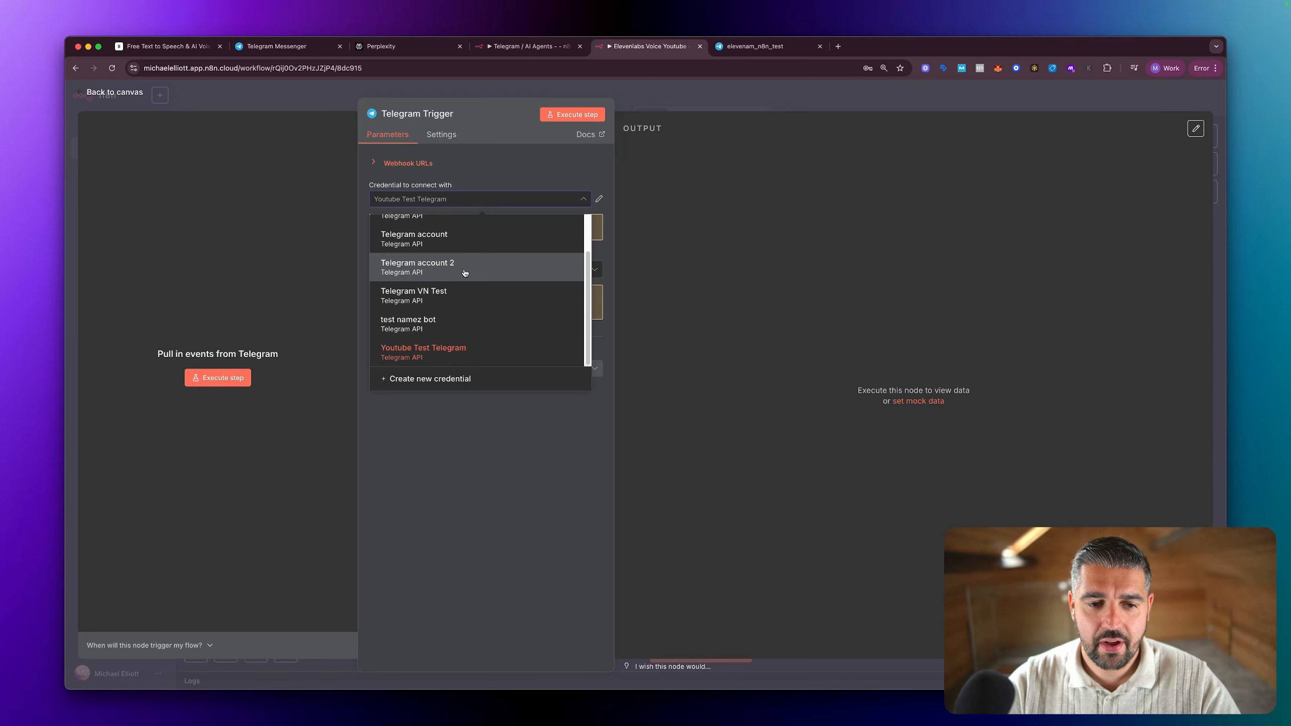
{"action": "scroll", "coordinate": [489, 300], "scroll_direction": "up", "scroll_amount": 2}
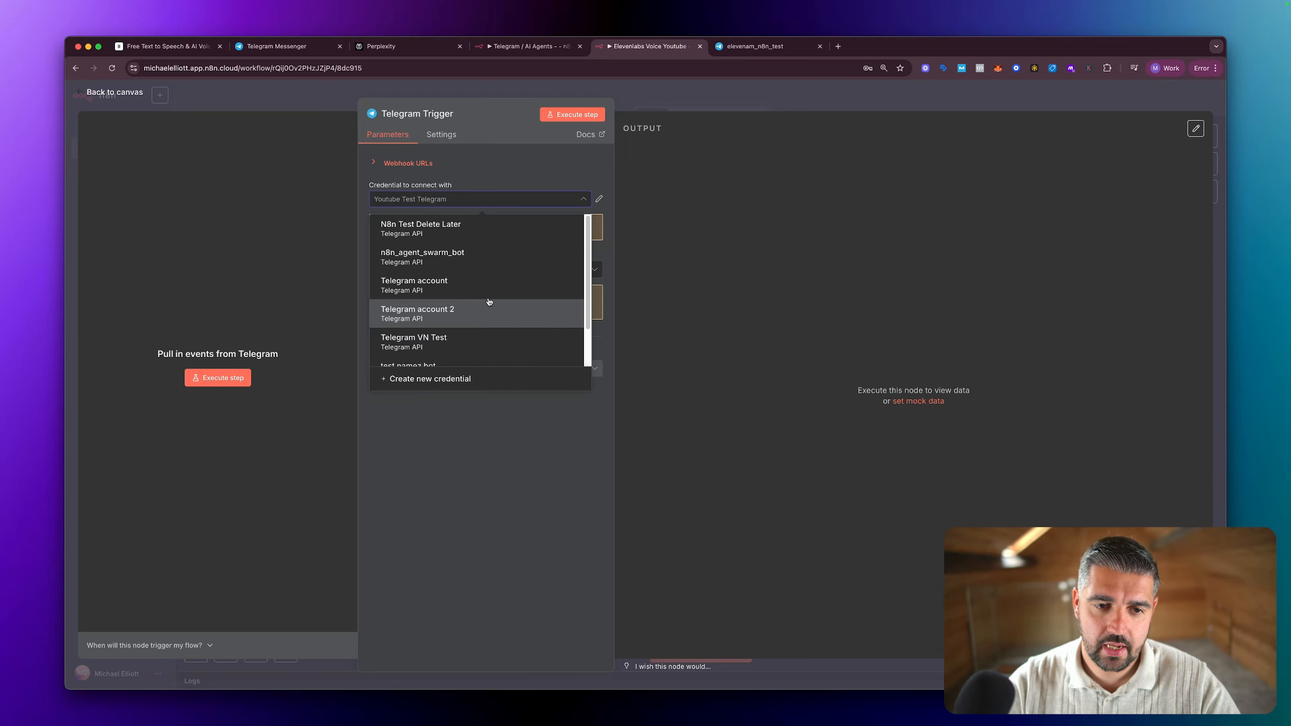
{"action": "scroll", "coordinate": [489, 302], "scroll_direction": "down", "scroll_amount": 2}
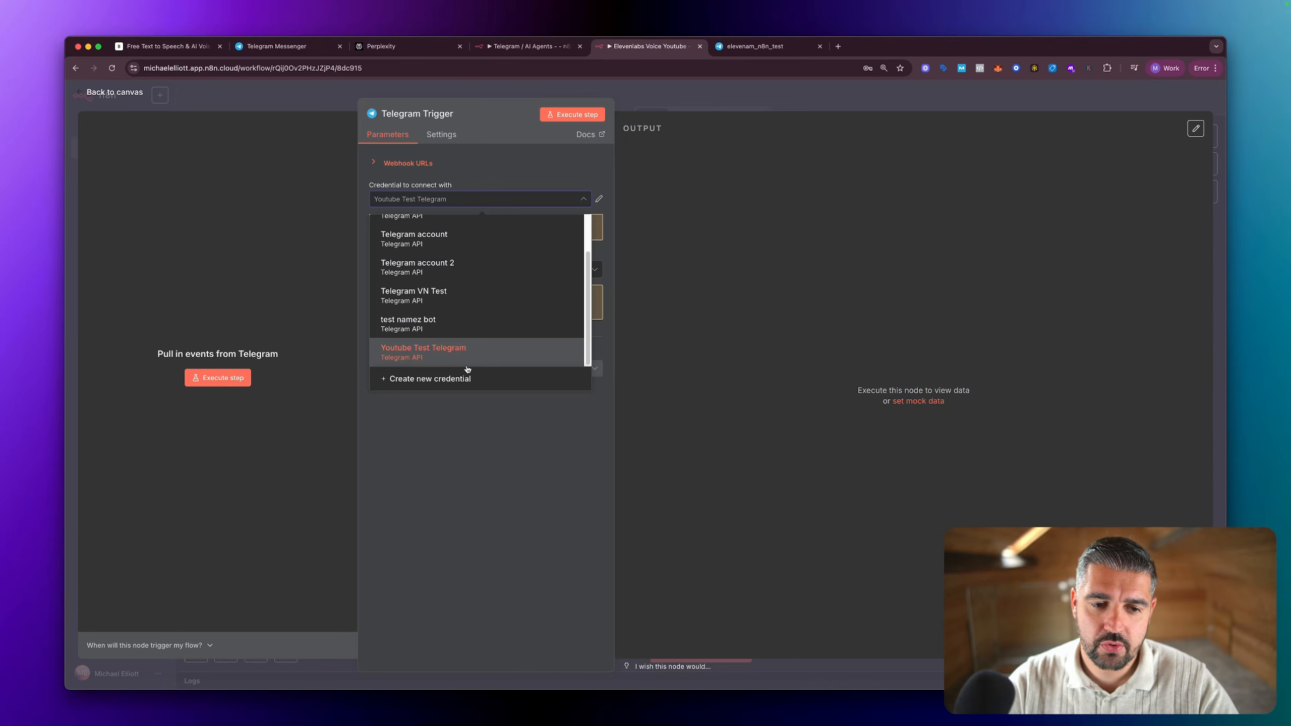
Step: Switch to Telegram Web and request a new bot from BotFather with the /newbot command
{"action": "left_click", "coordinate": [761, 53]}
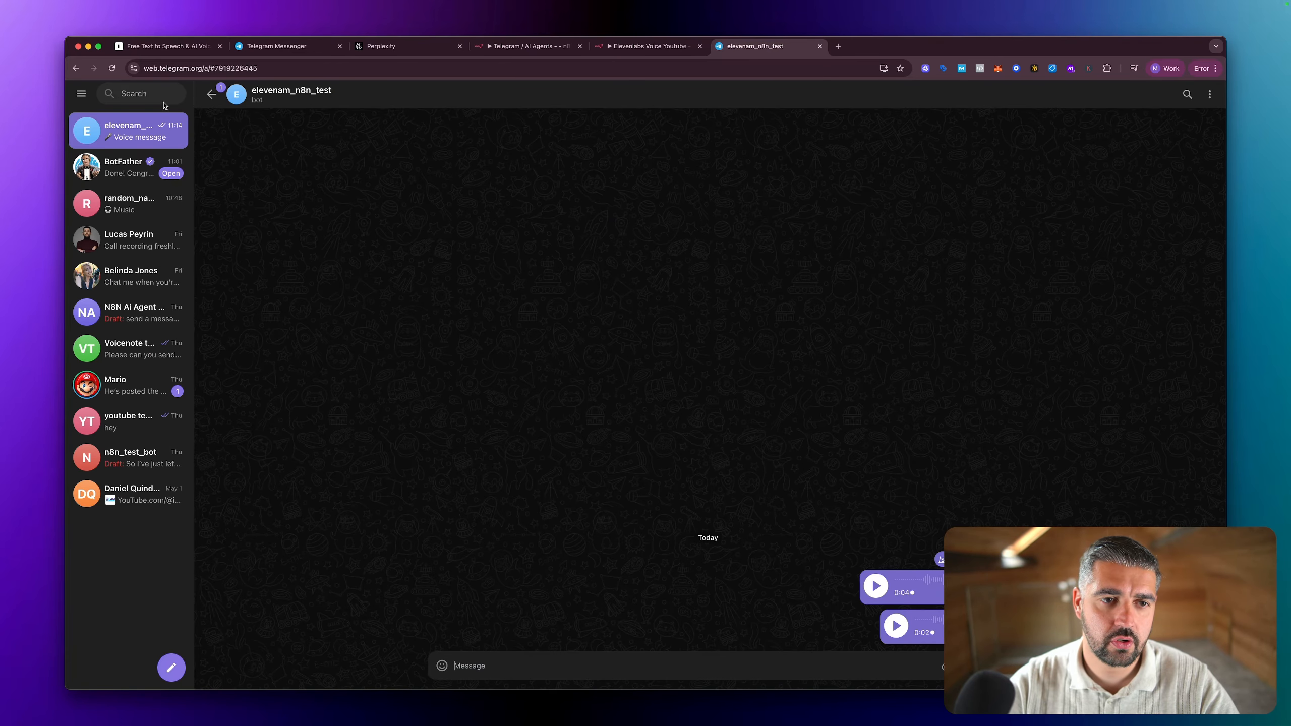
{"action": "left_click", "coordinate": [130, 169]}
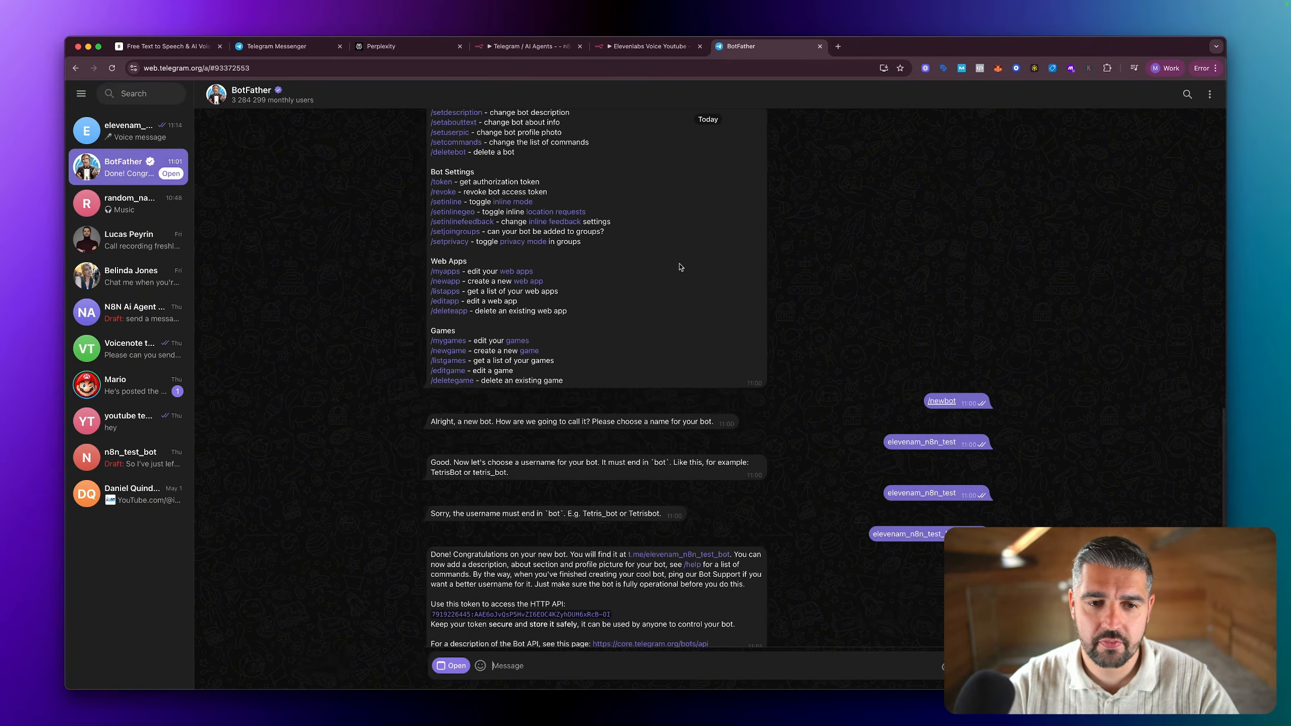
{"action": "scroll", "coordinate": [645, 283], "scroll_direction": "up", "scroll_amount": 10}
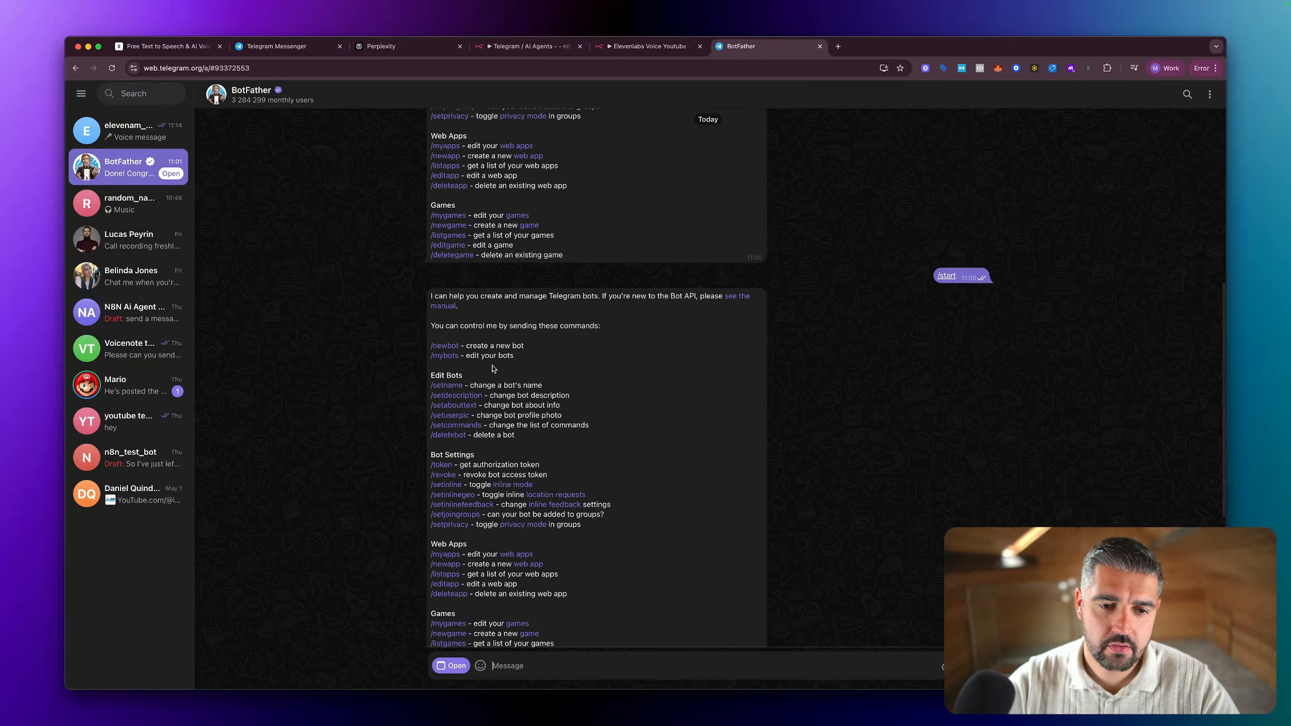
{"action": "scroll", "coordinate": [661, 504], "scroll_direction": "down", "scroll_amount": 5}
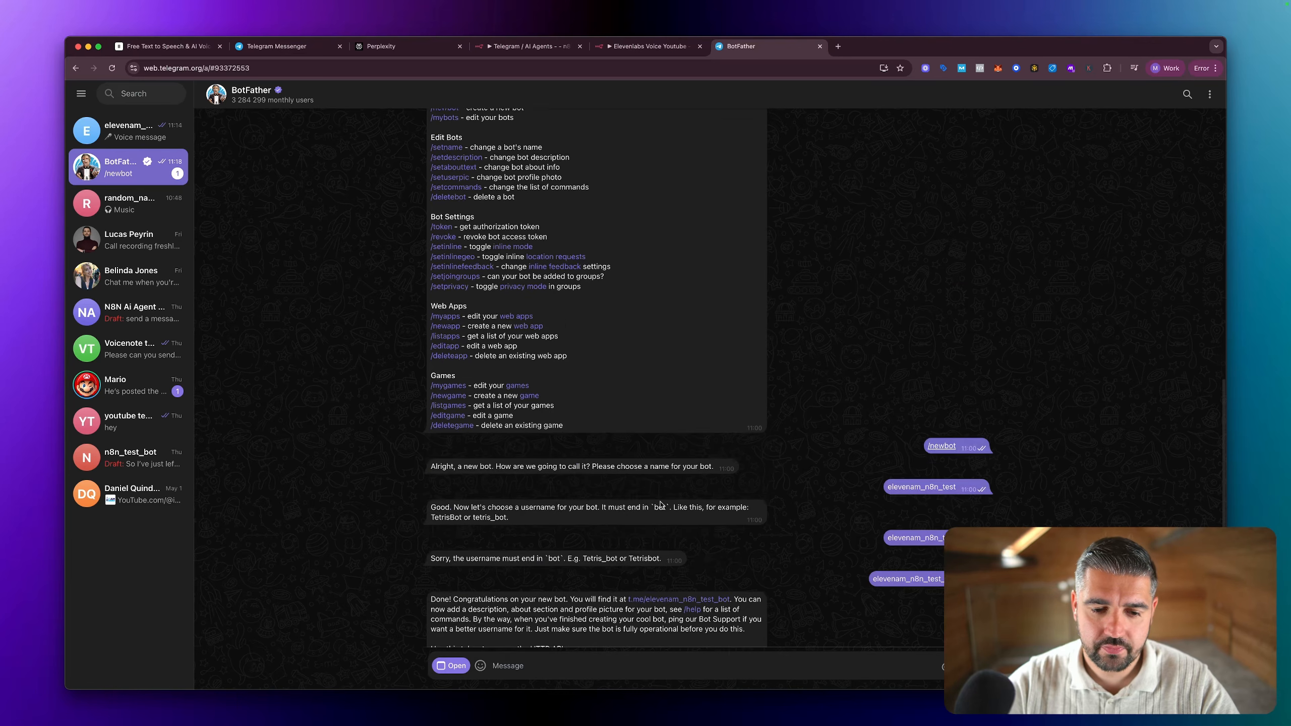
{"action": "scroll", "coordinate": [660, 504], "scroll_direction": "down", "scroll_amount": 2}
Step: Send BotFather the name testetsttest for the new bot
{"action": "left_click", "coordinate": [592, 665]}
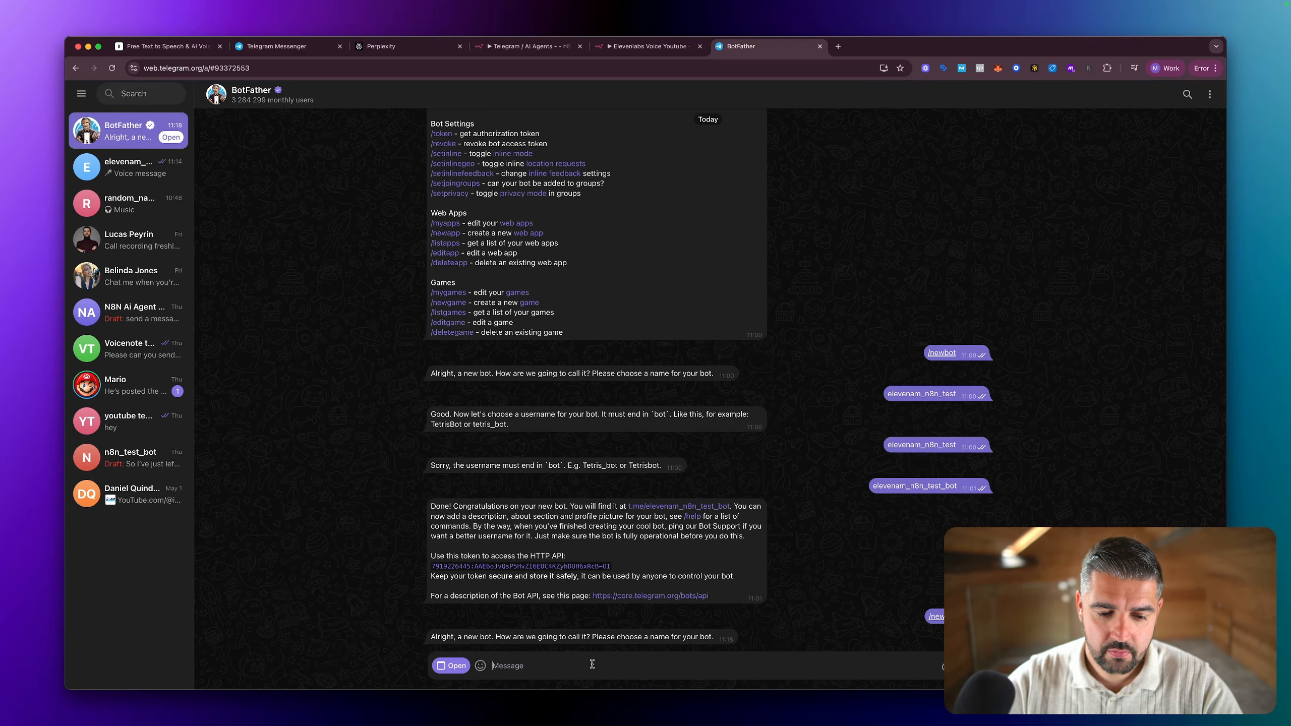
{"action": "type", "text": "test"}
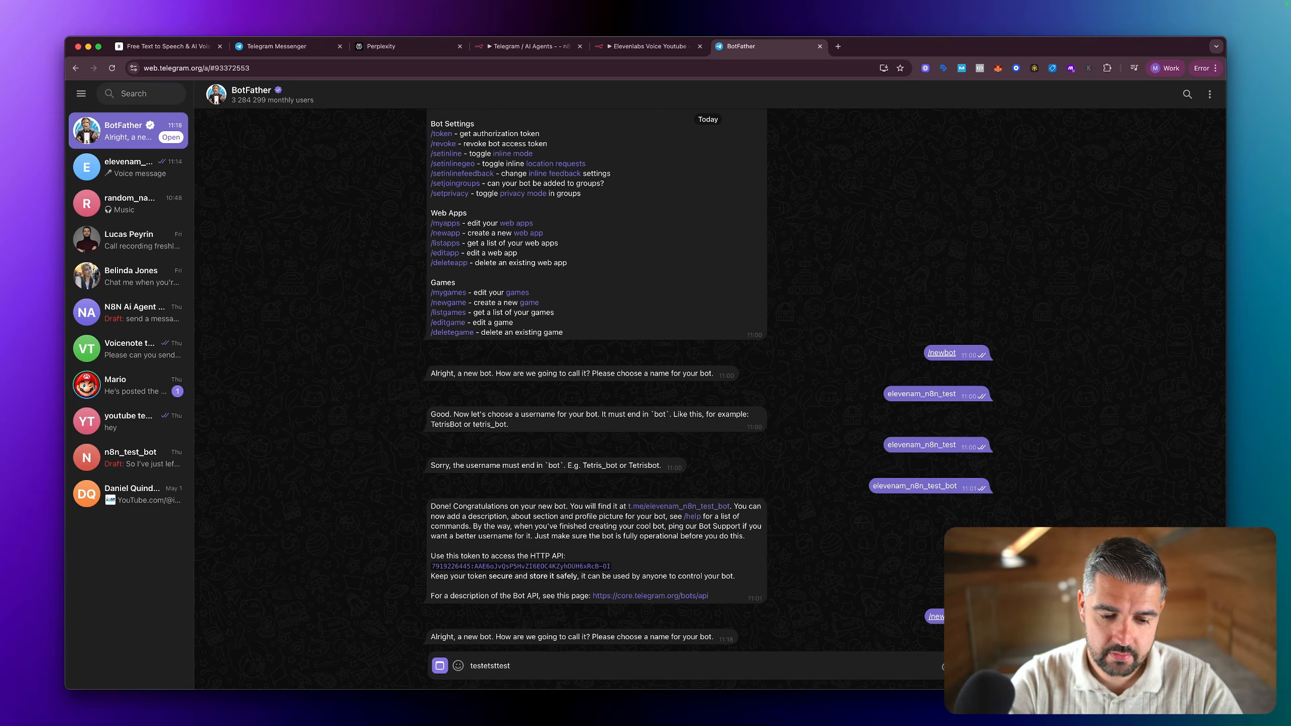
{"action": "type", "text": "etsttest"}
{"action": "key", "text": "Return"}
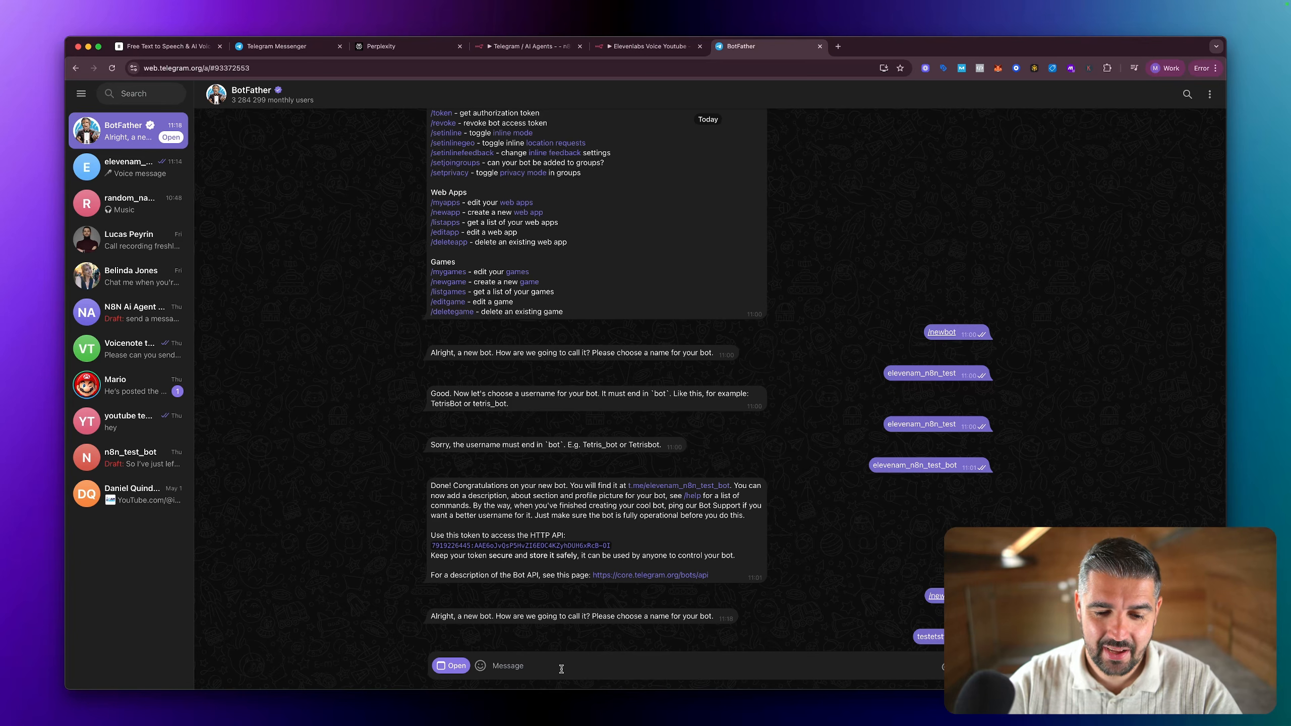
Step: Try to register the username test_test_test_bot for the new bot
{"action": "type", "text": "test"}
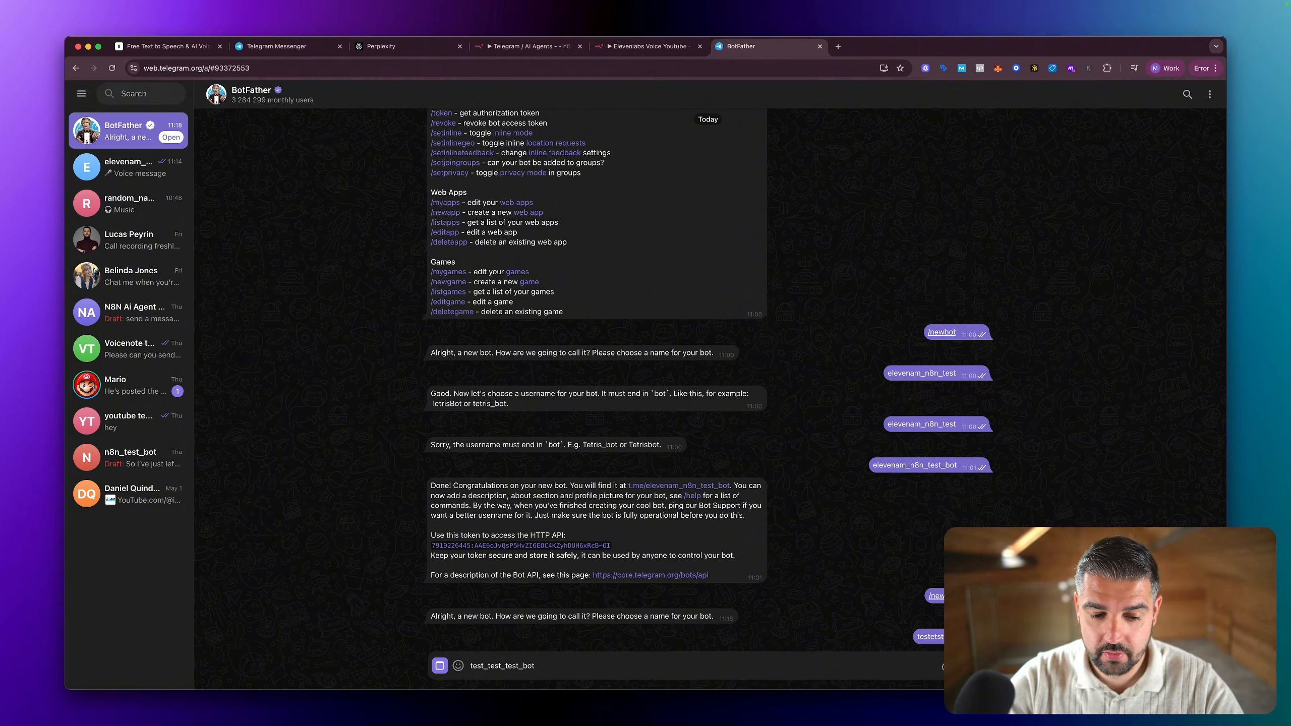
{"action": "type", "text": "_test_test_bot"}
{"action": "key", "text": "Return"}
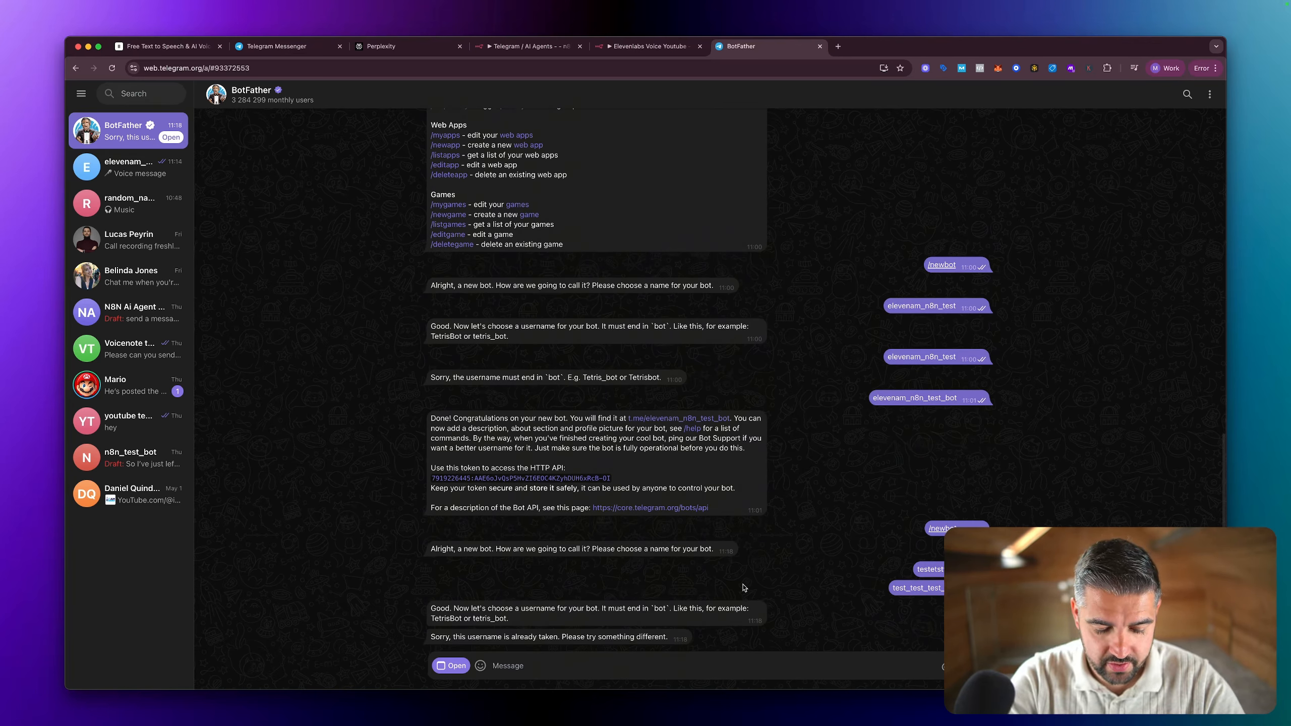
Step: Register the bot under the username test_1238654_bot and start a chat with it
{"action": "type", "text": "test_1238654_"}
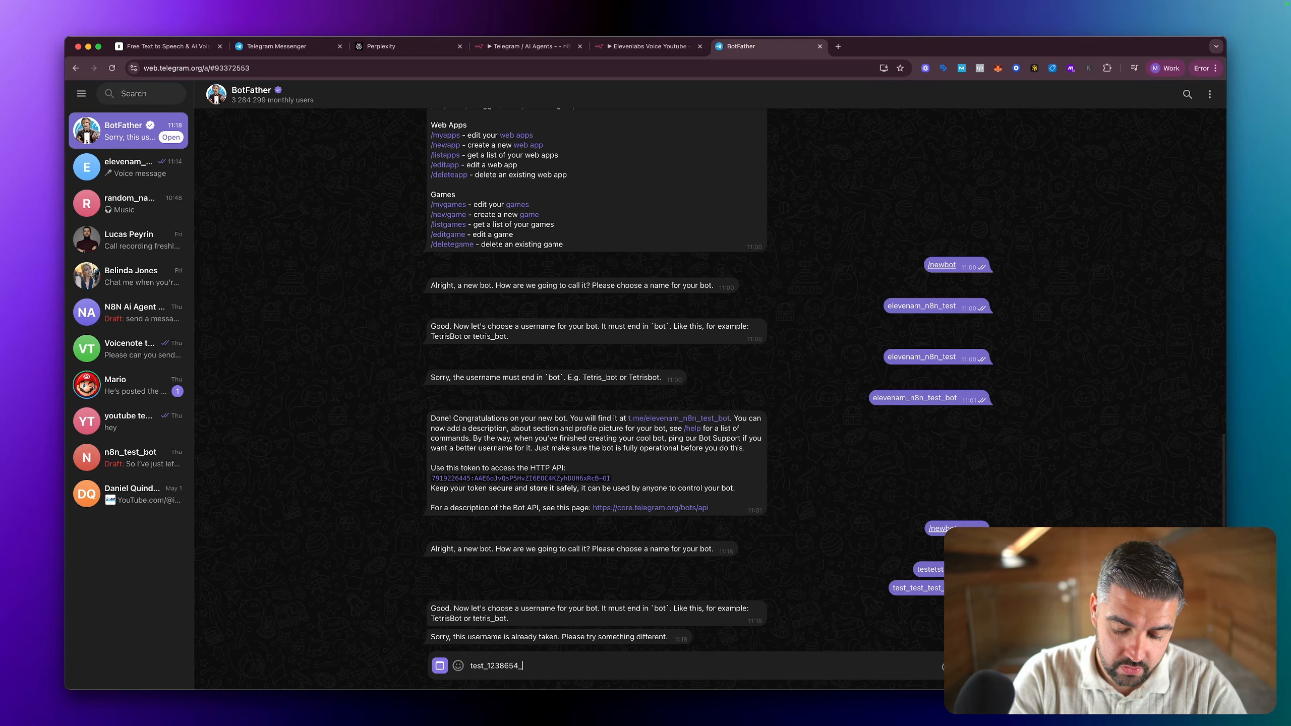
{"action": "type", "text": "bot"}
{"action": "key", "text": "Return"}
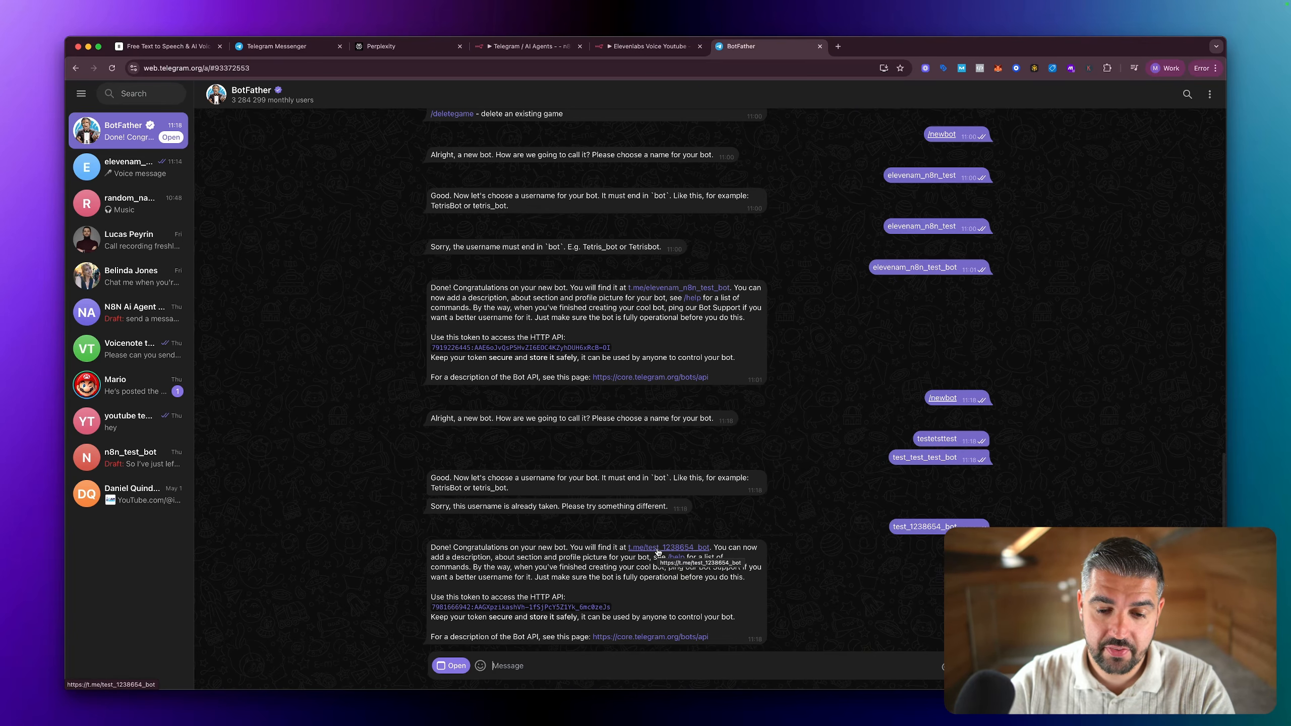
{"action": "left_click", "coordinate": [657, 550]}
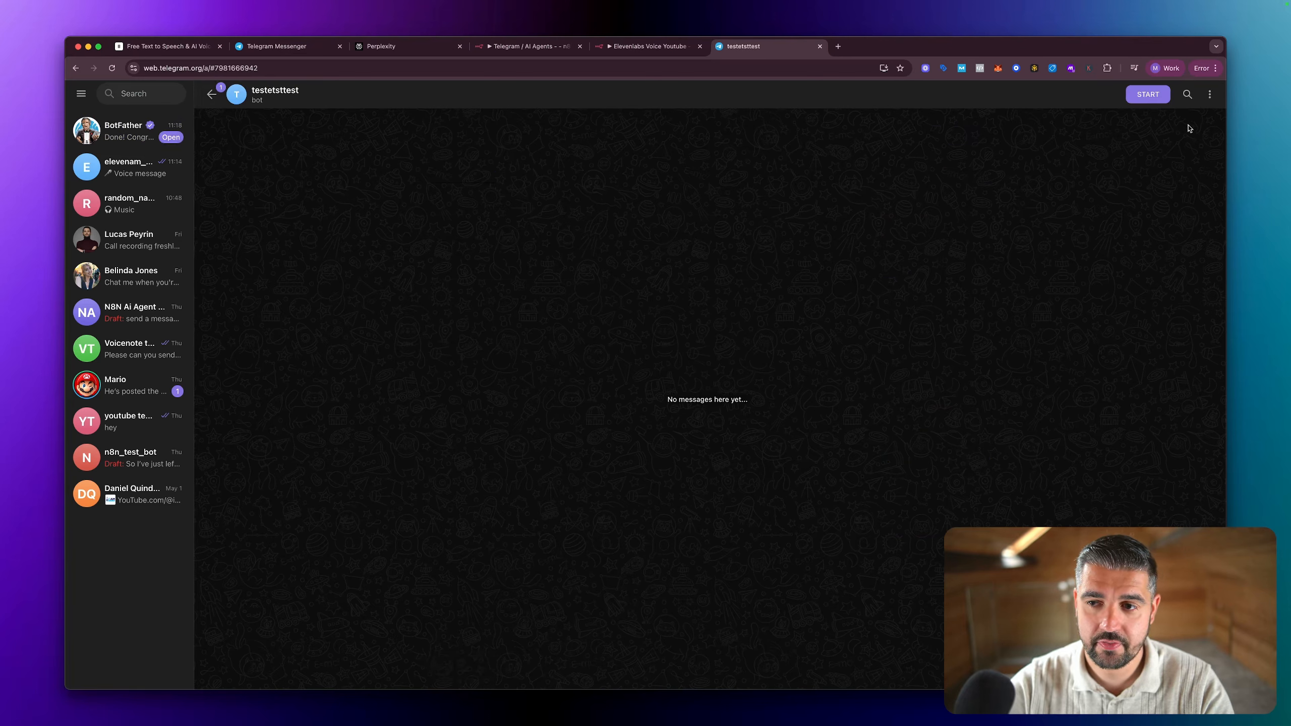
{"action": "left_click", "coordinate": [1150, 95]}
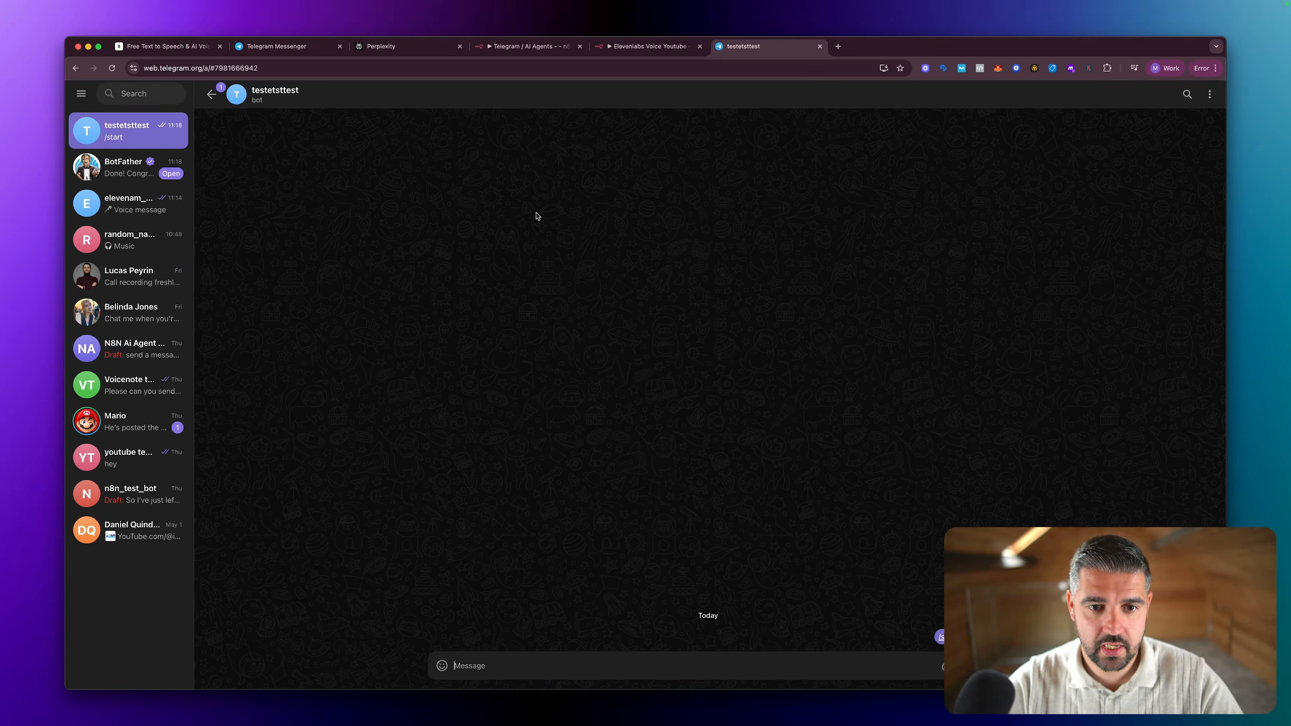
Step: Annotate the screen in Presentify with a blue arrow pointing at the testetsttest chat, and clear the drawing
{"action": "key", "text": "super+space"}
{"action": "type", "text": "pres"}
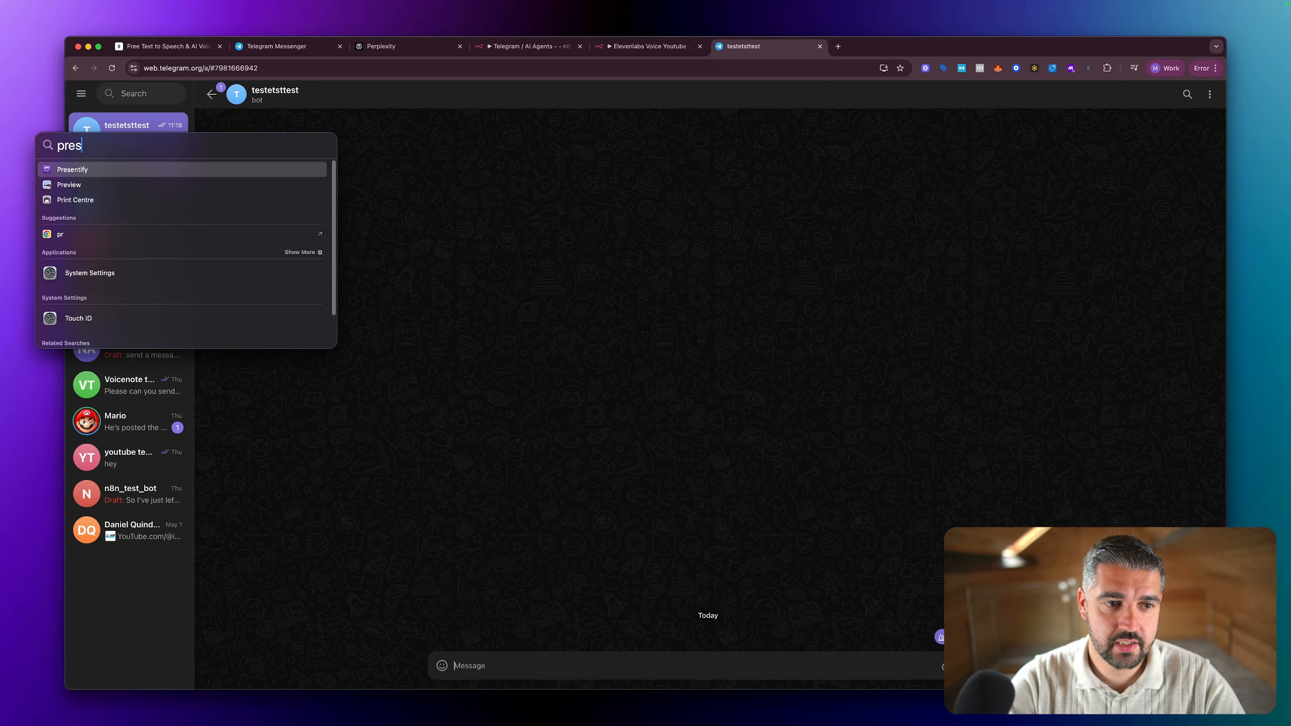
{"action": "key", "text": "Return"}
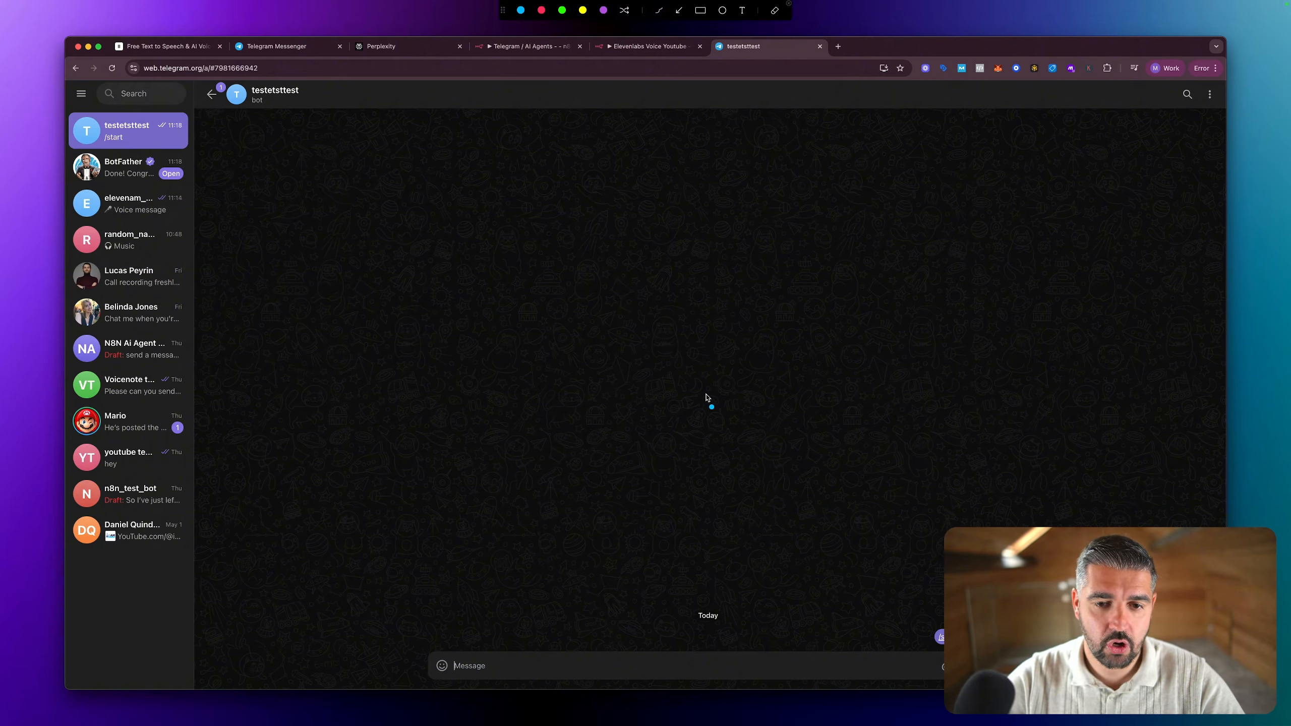
{"action": "mouse_move", "coordinate": [704, 391]}
{"action": "left_mouse_down"}
{"action": "mouse_move", "coordinate": [202, 150]}
{"action": "mouse_move", "coordinate": [217, 183]}
{"action": "left_mouse_up"}
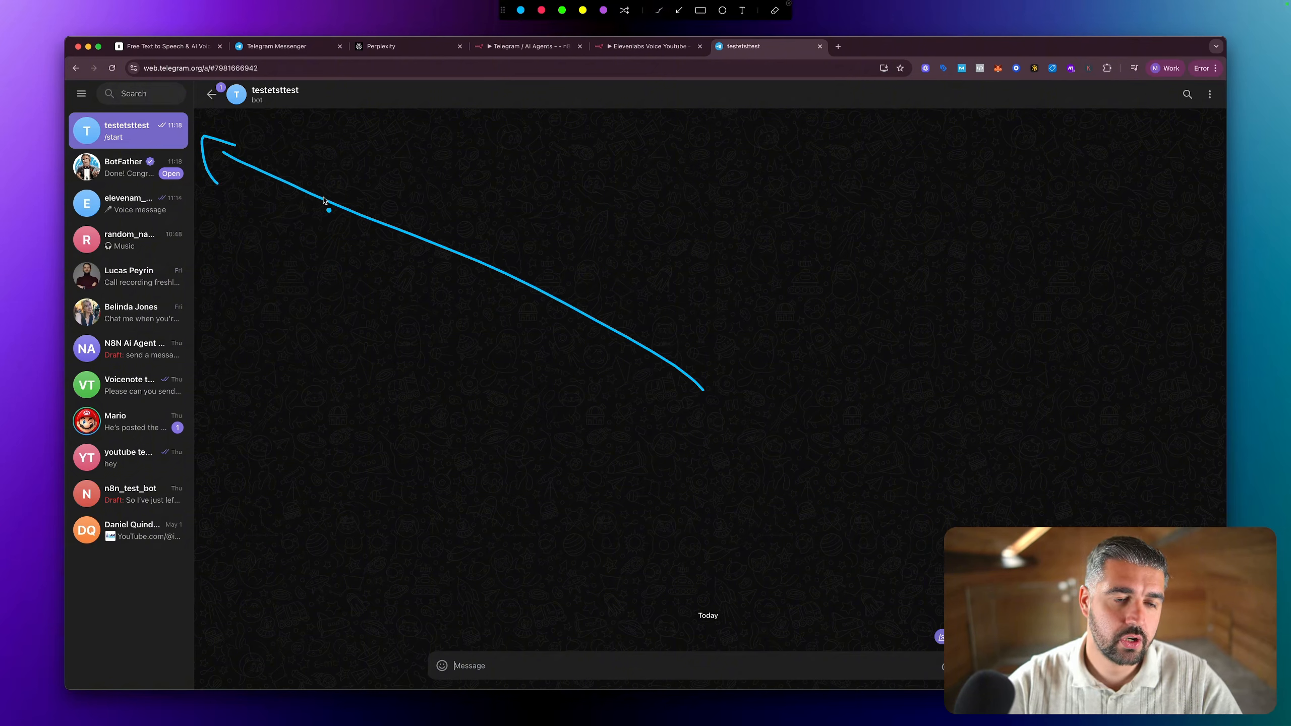
{"action": "key", "text": "Escape"}
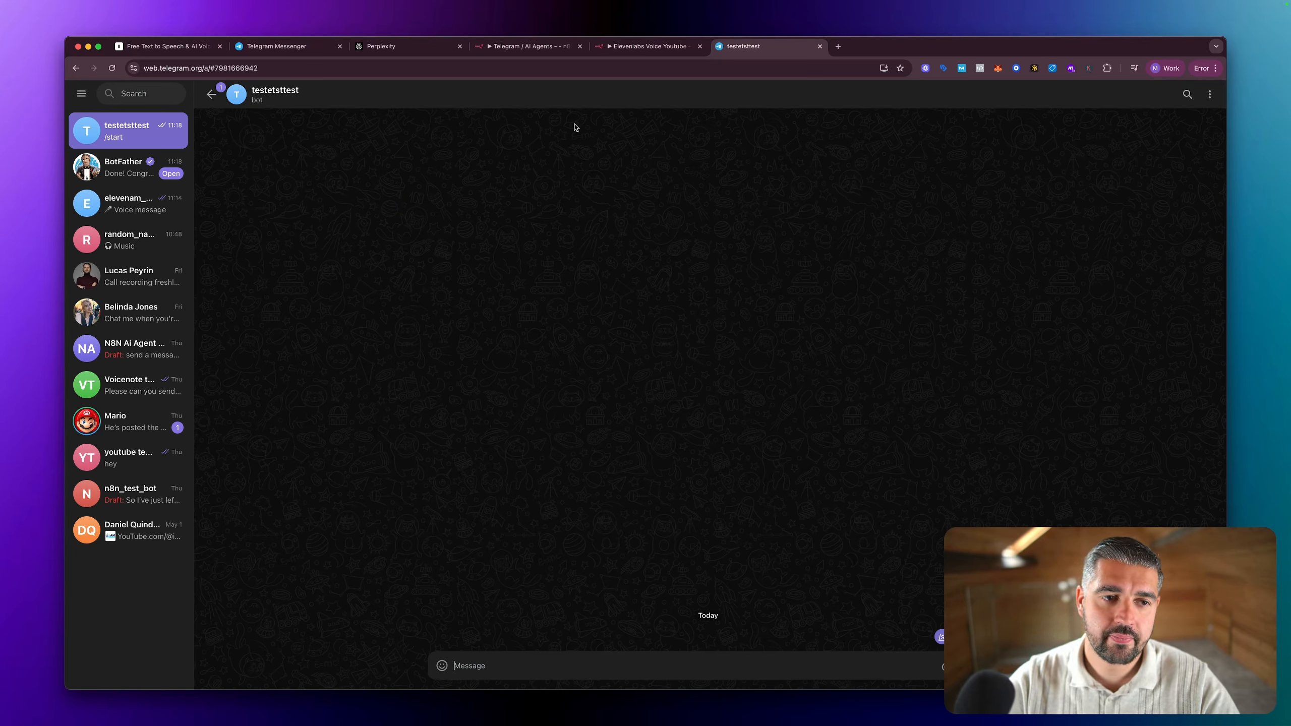
Step: Copy the new bot's access token from the BotFather chat and paste it into a new Telegram credential in the n8n Telegram Trigger
{"action": "left_click", "coordinate": [124, 167]}
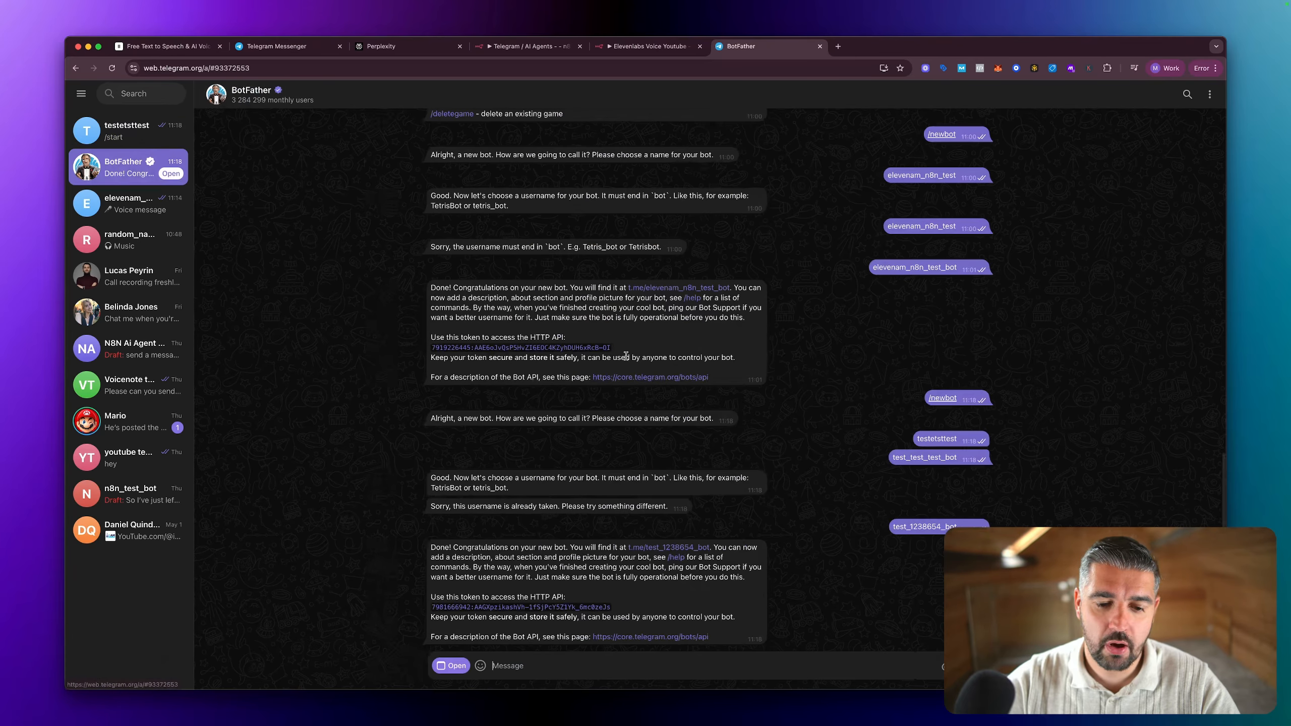
{"action": "left_click", "coordinate": [552, 609]}
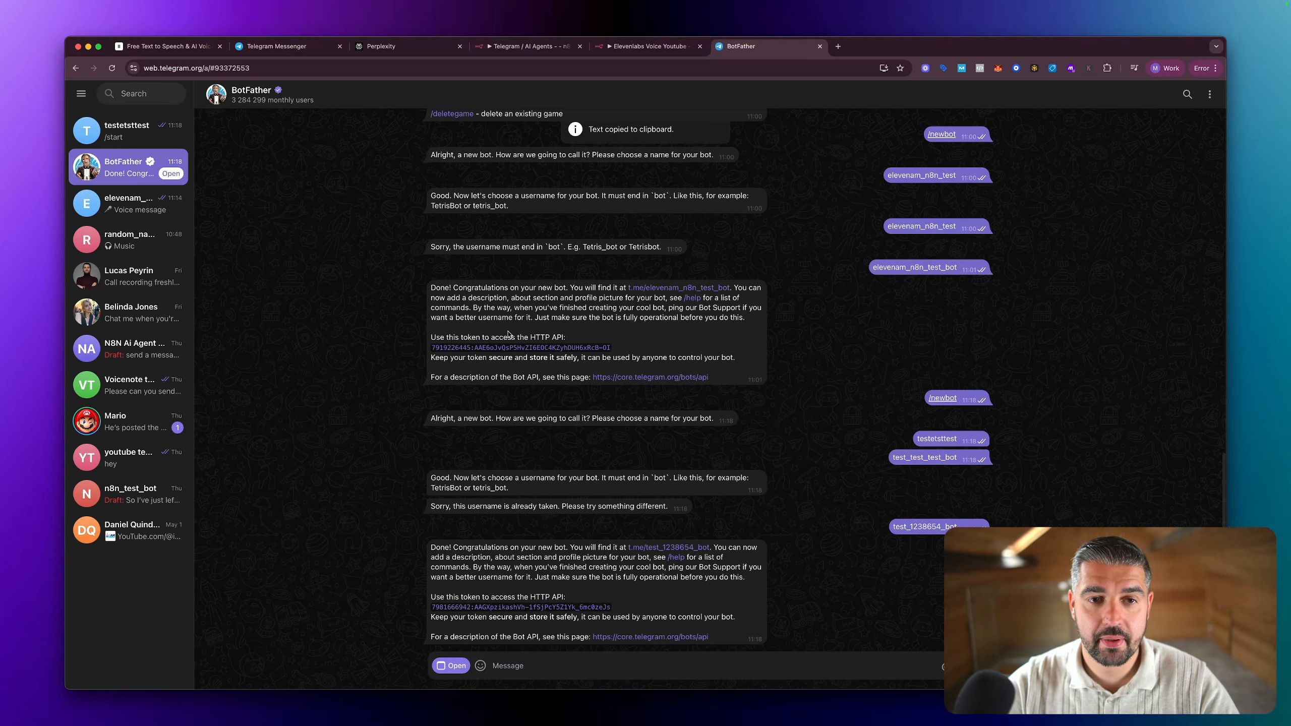
{"action": "left_click", "coordinate": [634, 51]}
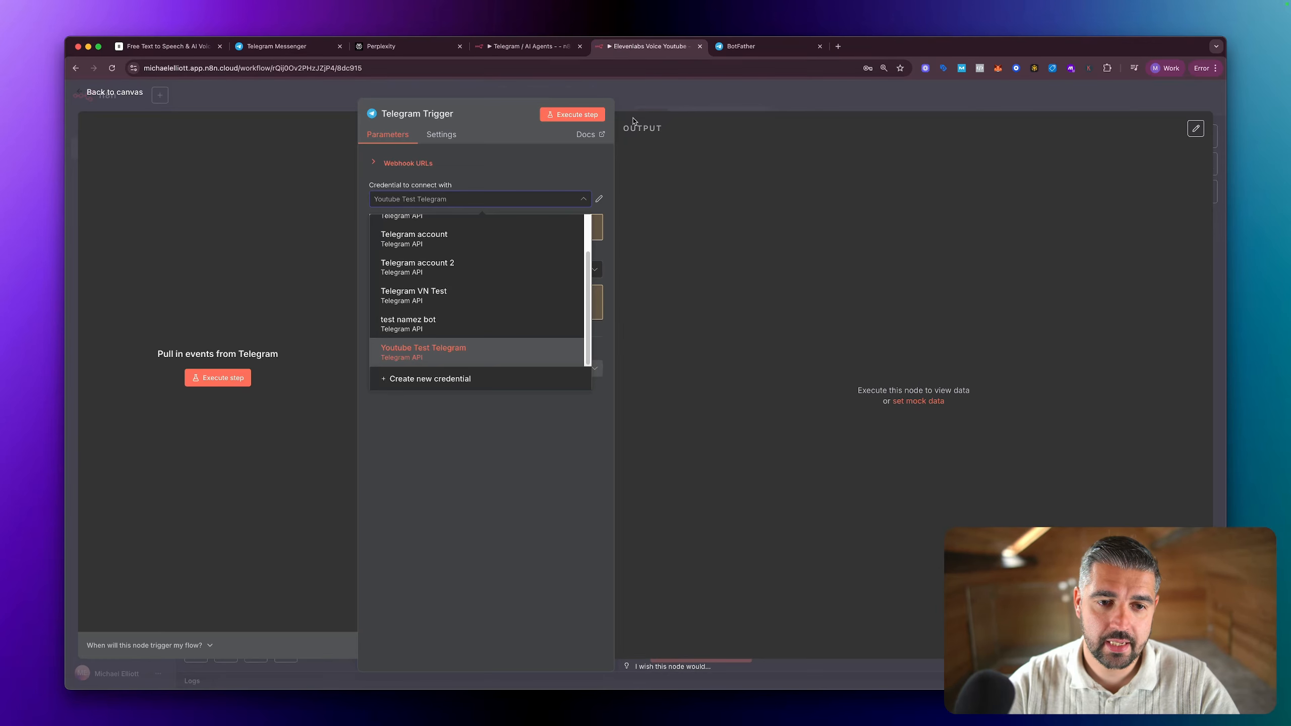
{"action": "left_click", "coordinate": [450, 380]}
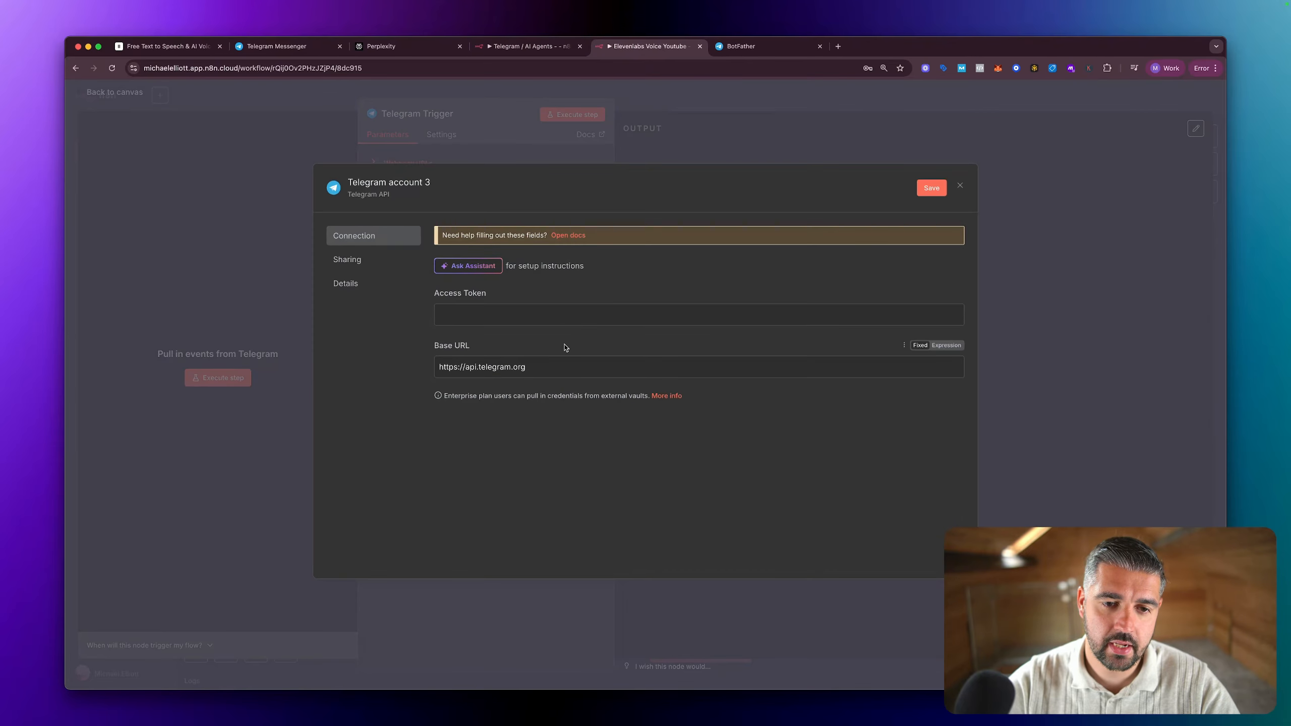
{"action": "left_click", "coordinate": [550, 318]}
{"action": "key", "text": "super+v"}
Step: Name the credential testtesttest, save it, and check that the Telegram Trigger uses it
{"action": "left_click", "coordinate": [409, 184]}
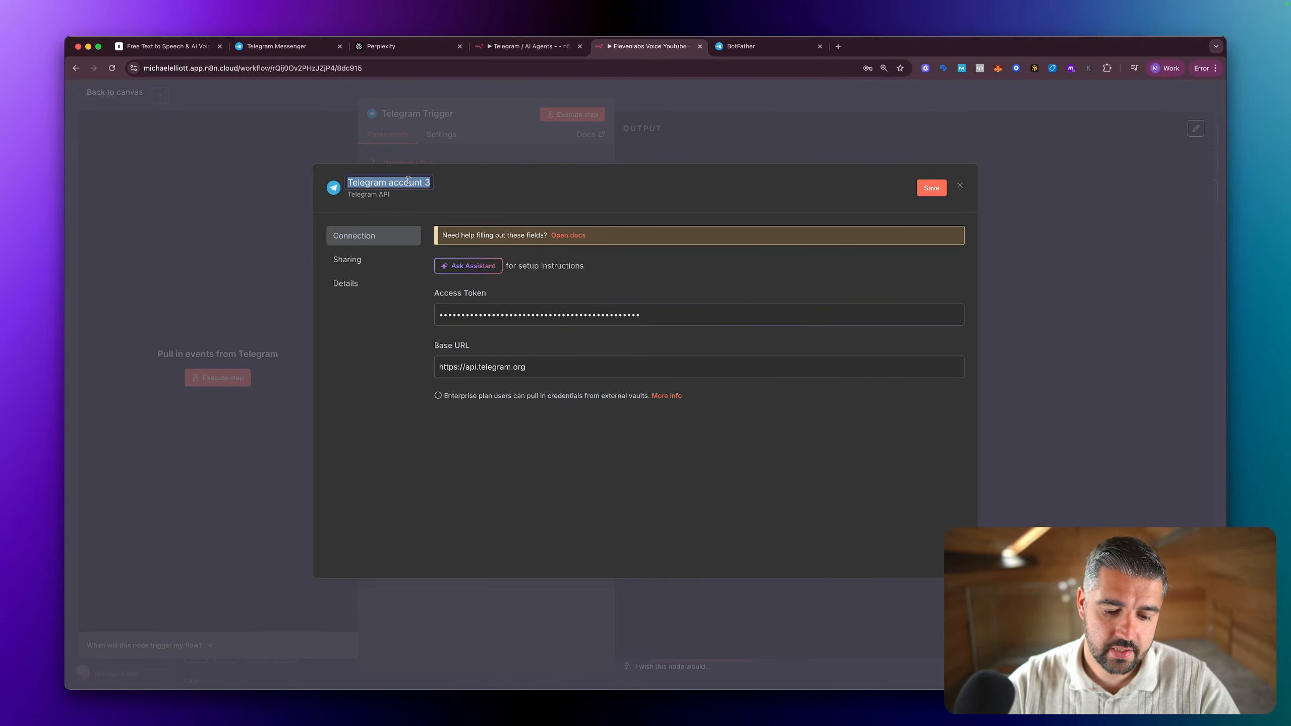
{"action": "type", "text": "testtesttest"}
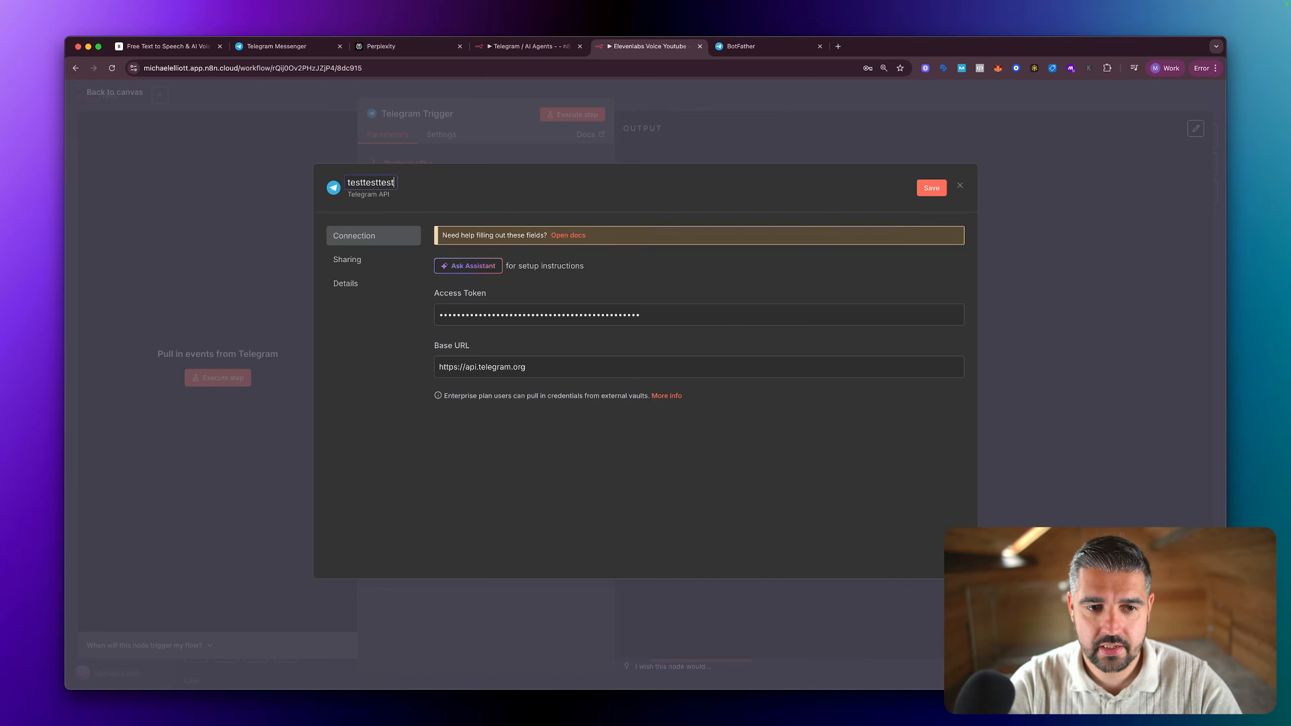
{"action": "left_click", "coordinate": [936, 189]}
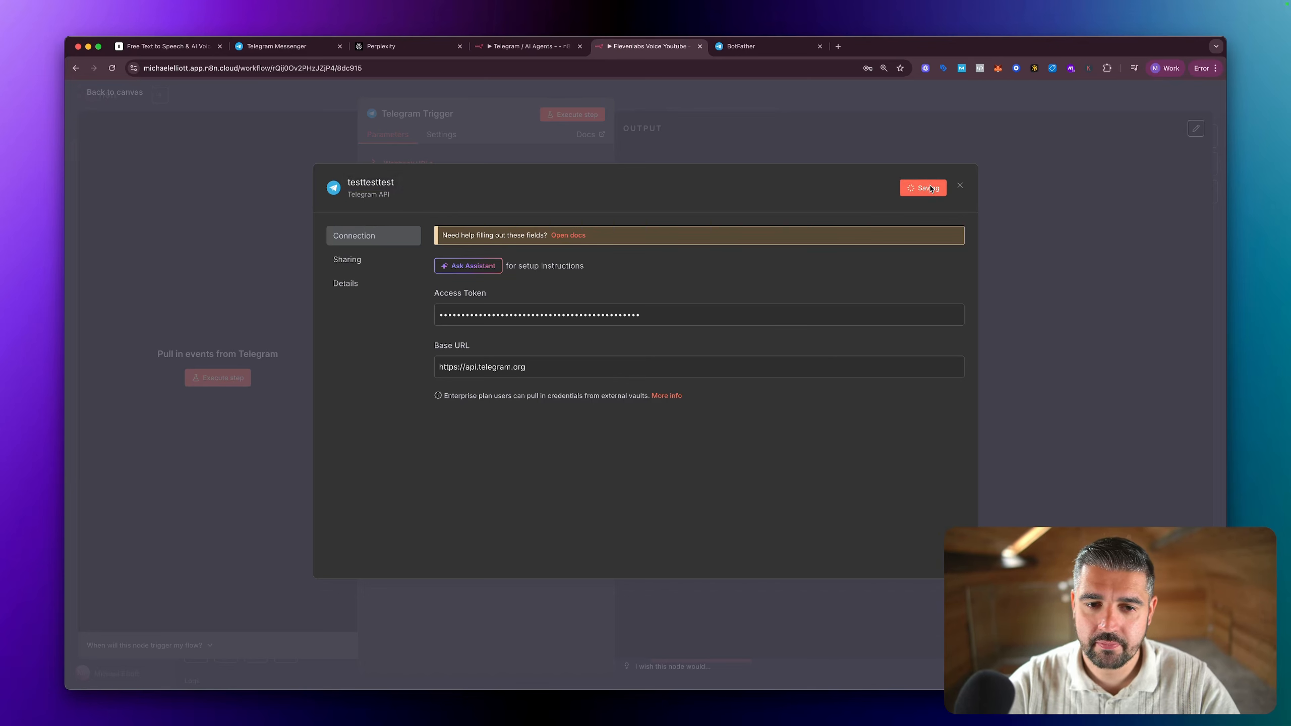
{"action": "left_click", "coordinate": [800, 221]}
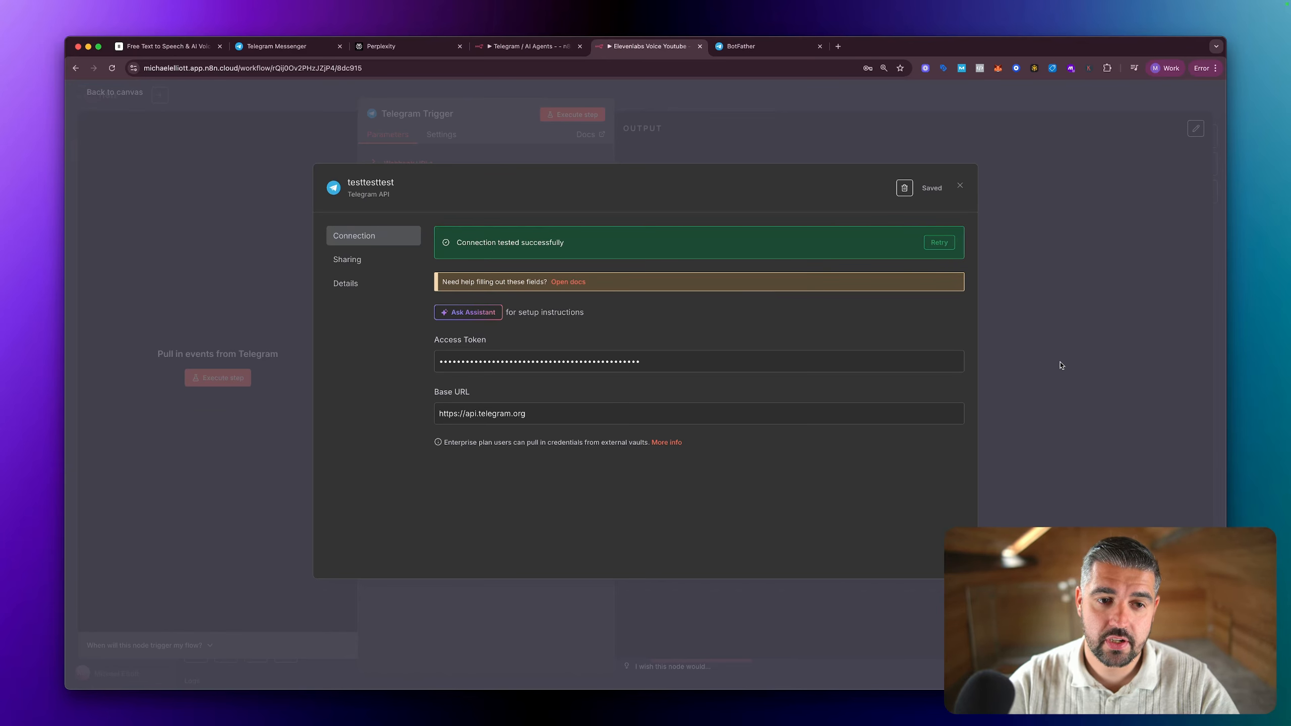
{"action": "key", "text": "Escape"}
{"action": "key", "text": "Escape"}
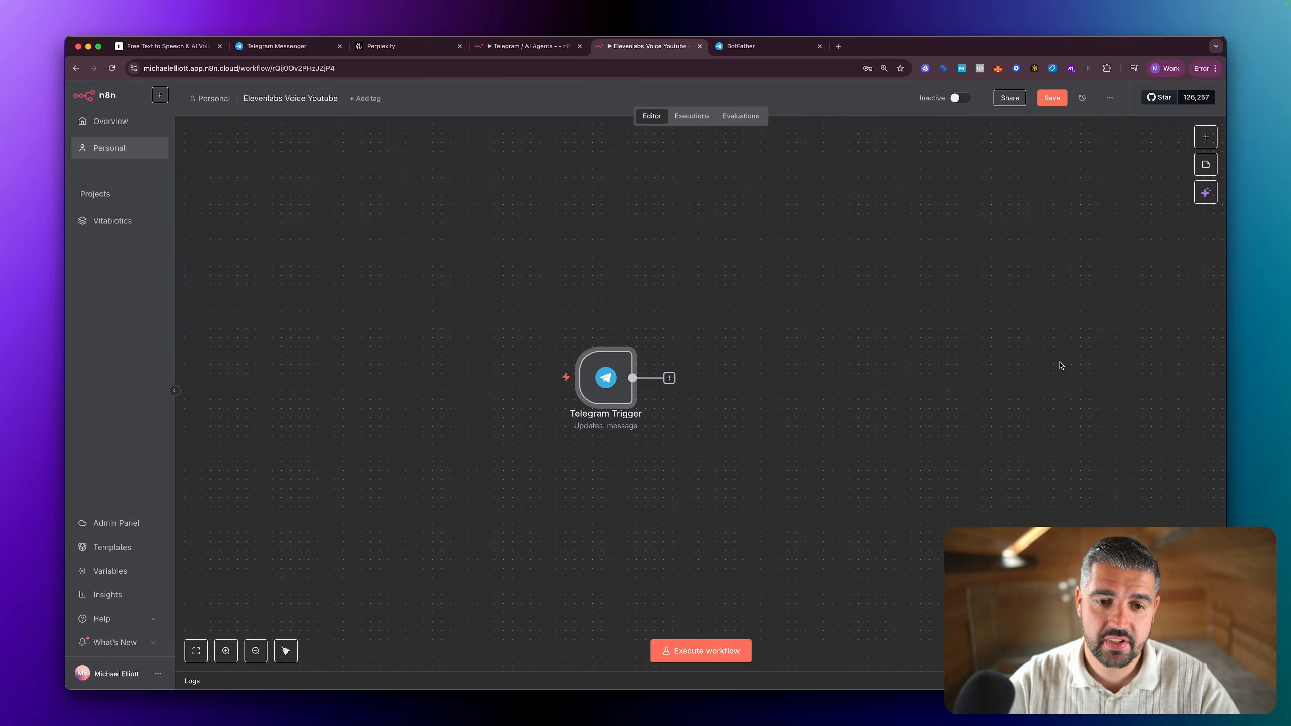
{"action": "double_click", "coordinate": [610, 389]}
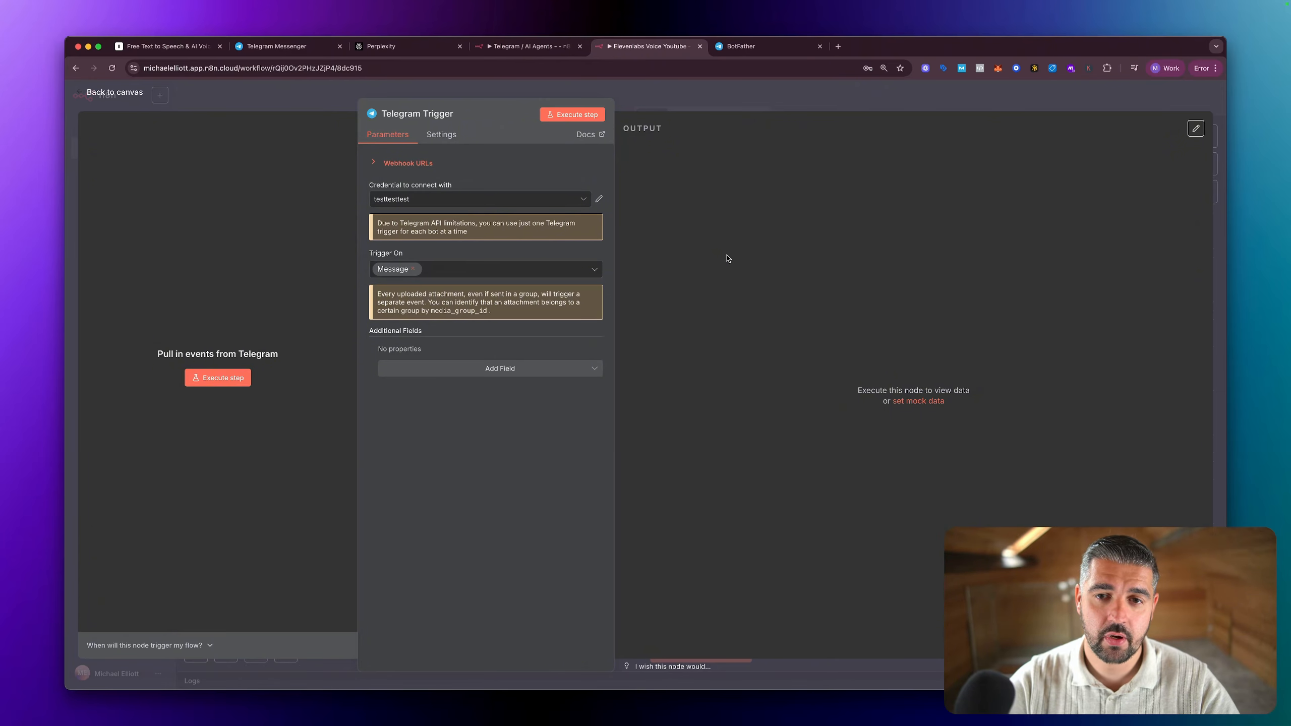
{"action": "key", "text": "Escape"}
Step: Switch to Telegram and send a voice message of about 3 seconds to the testetsttest bot
{"action": "left_click", "coordinate": [745, 46]}
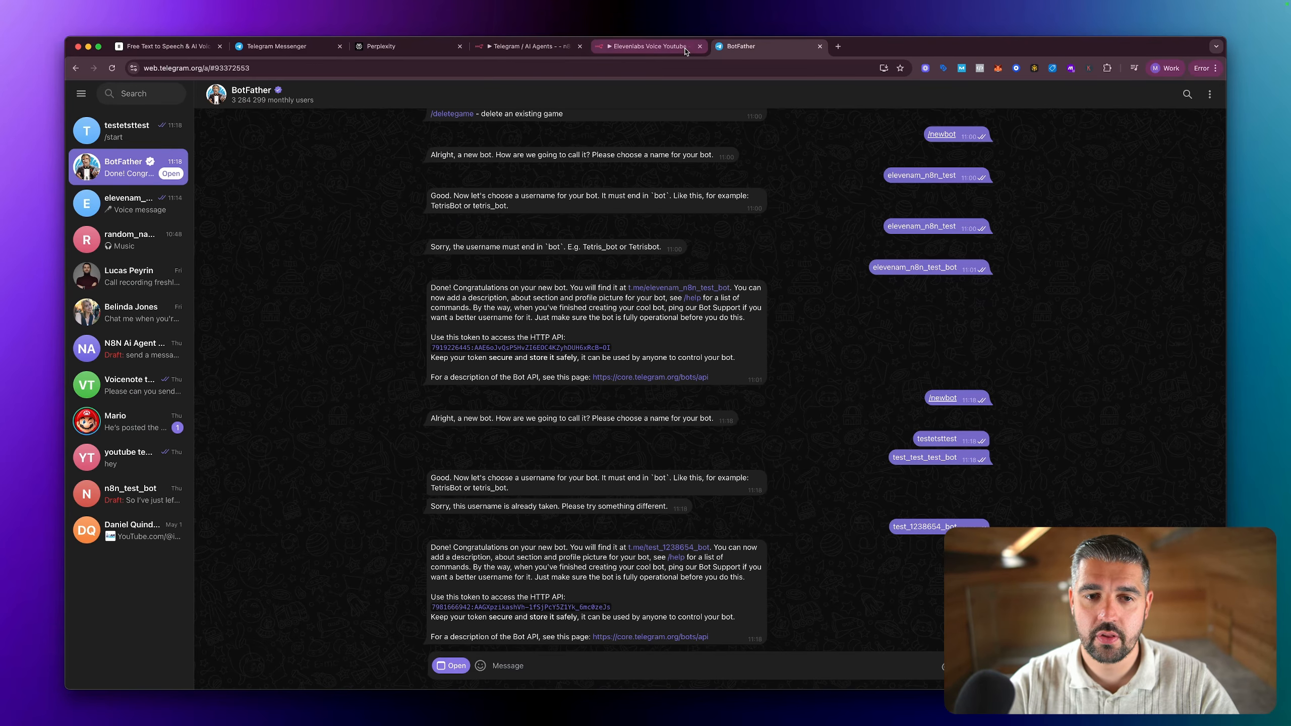
{"action": "left_click", "coordinate": [127, 131]}
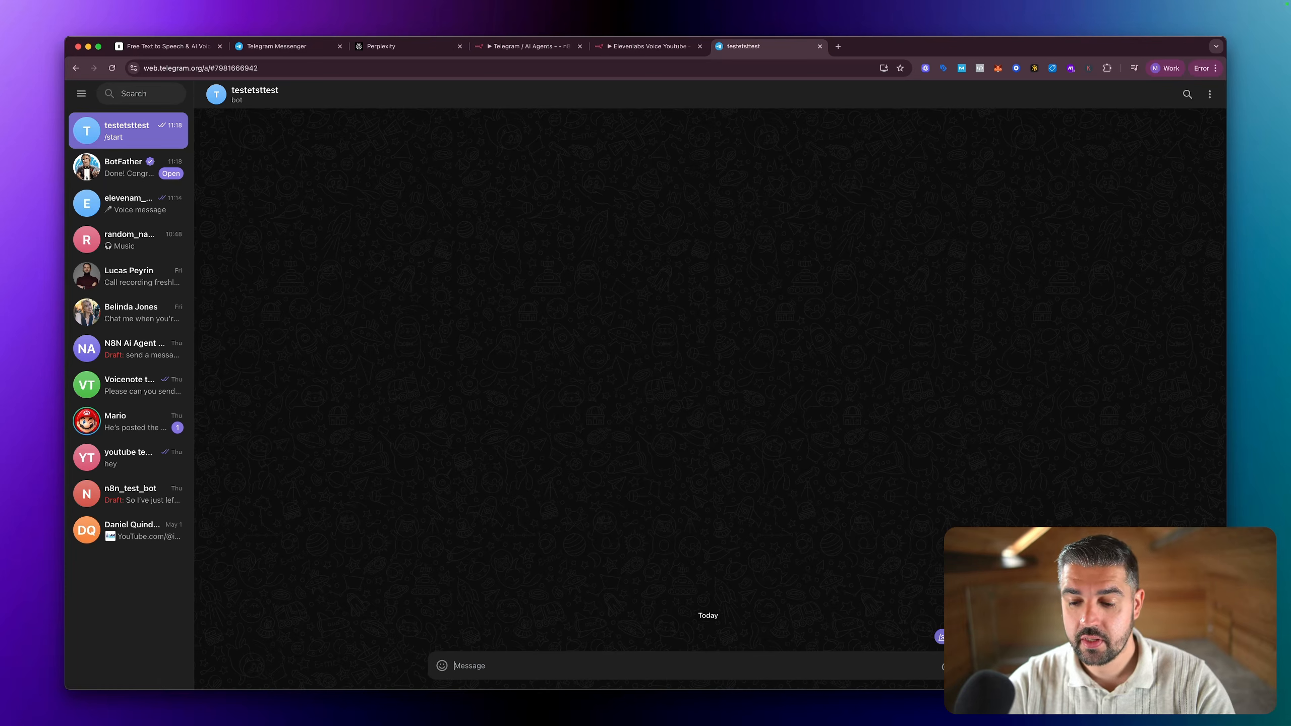
{"action": "left_click", "coordinate": [974, 665]}
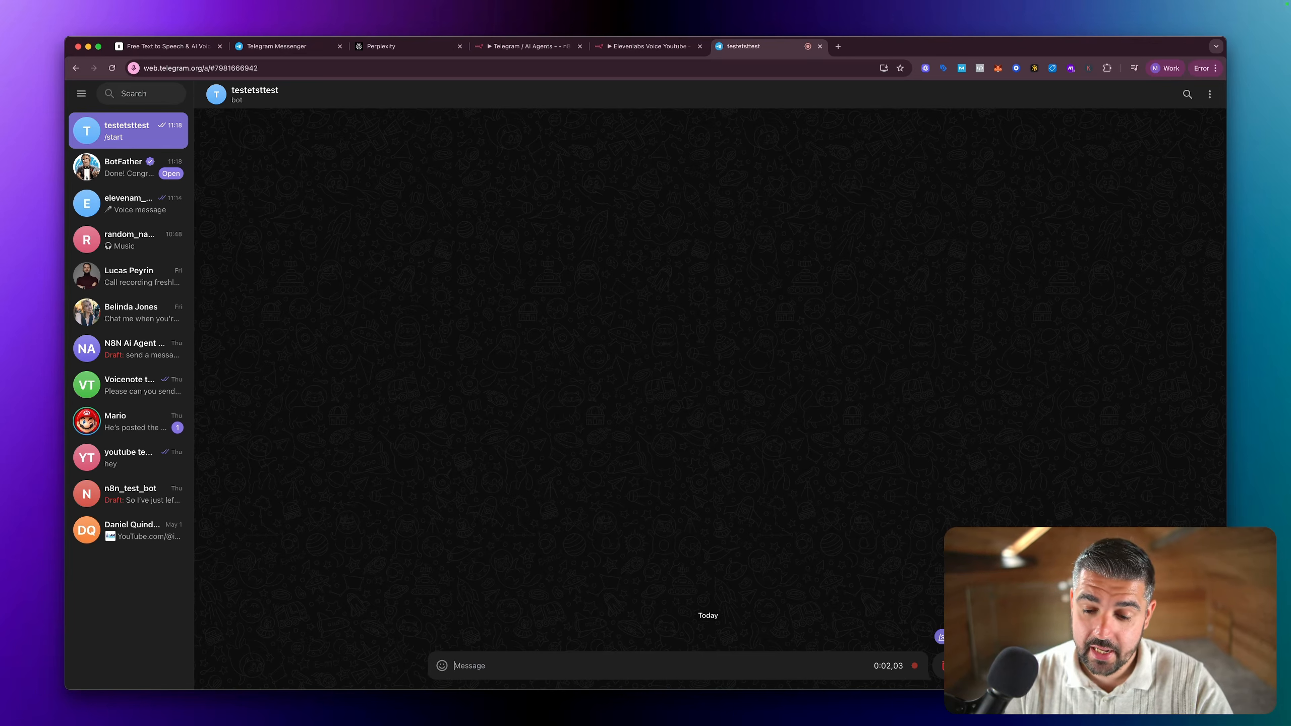
{"action": "left_click", "coordinate": [975, 665]}
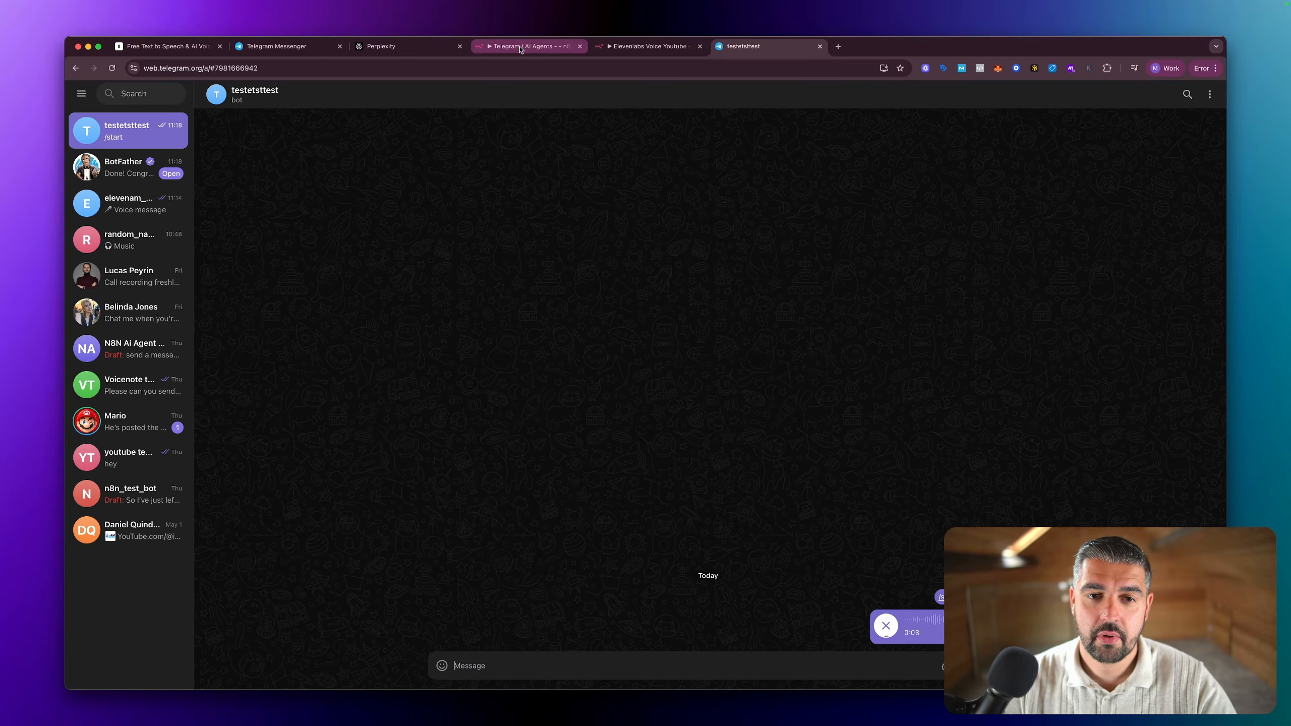
Step: Execute the n8n workflow and send the testetsttest bot another voice message of about 3 seconds in Telegram
{"action": "left_click", "coordinate": [641, 47]}
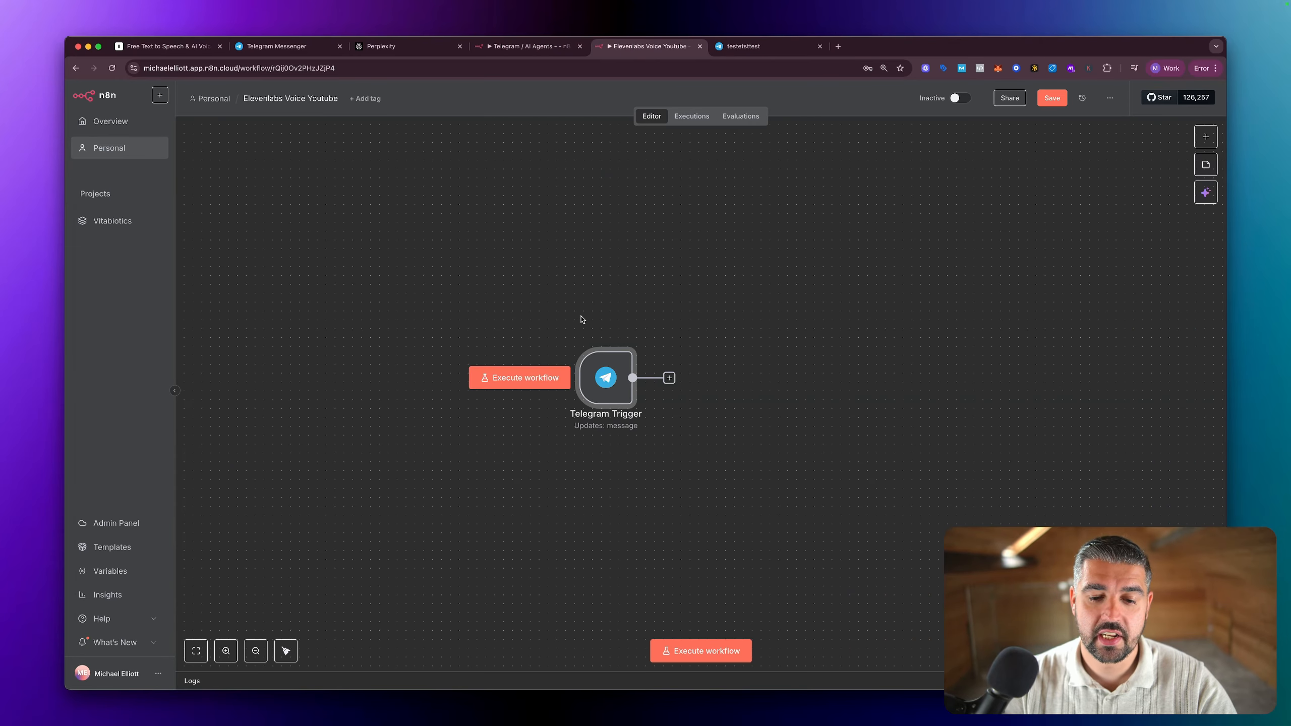
{"action": "left_click", "coordinate": [519, 378]}
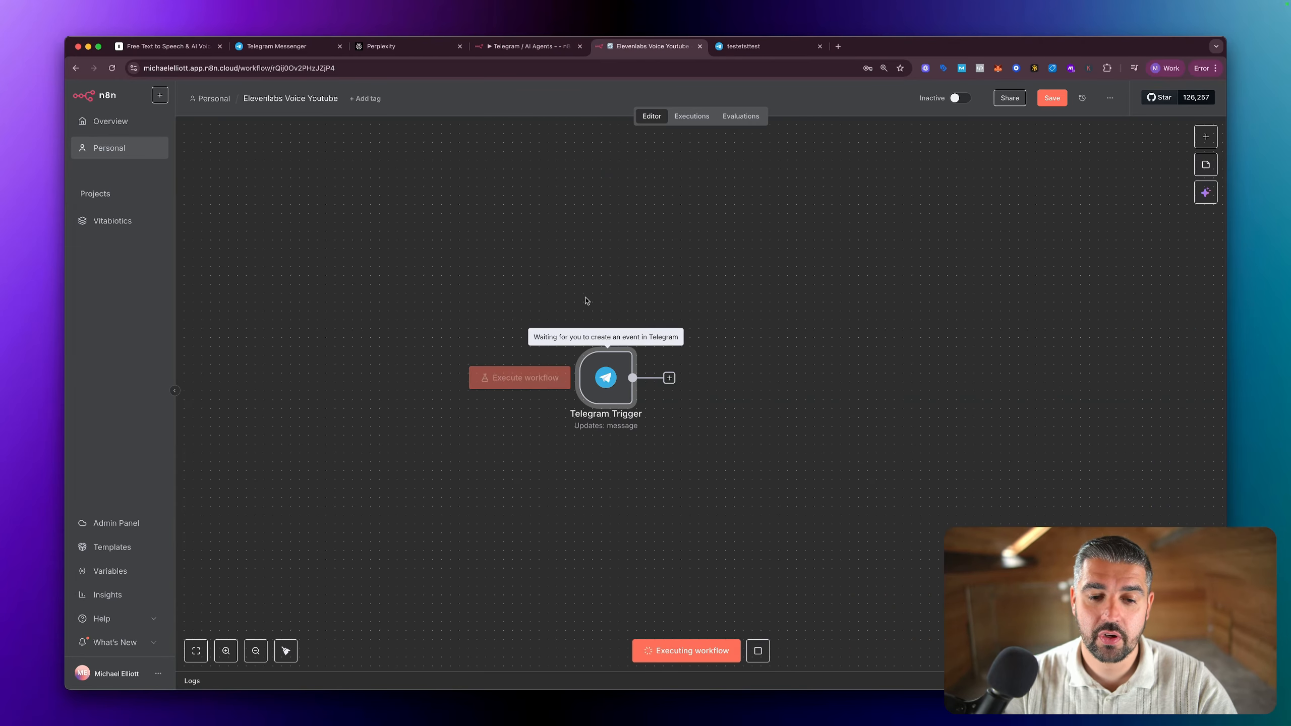
{"action": "left_click", "coordinate": [751, 46]}
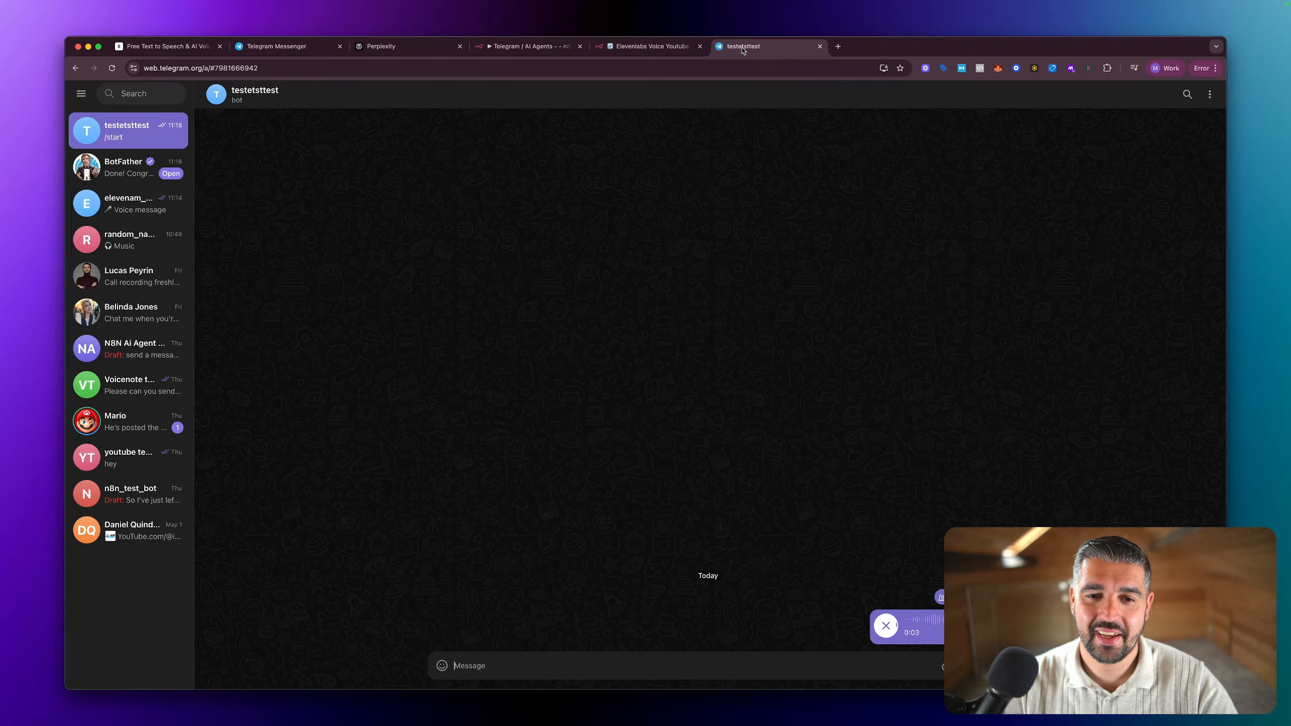
{"action": "left_click", "coordinate": [642, 46]}
{"action": "left_click", "coordinate": [750, 46]}
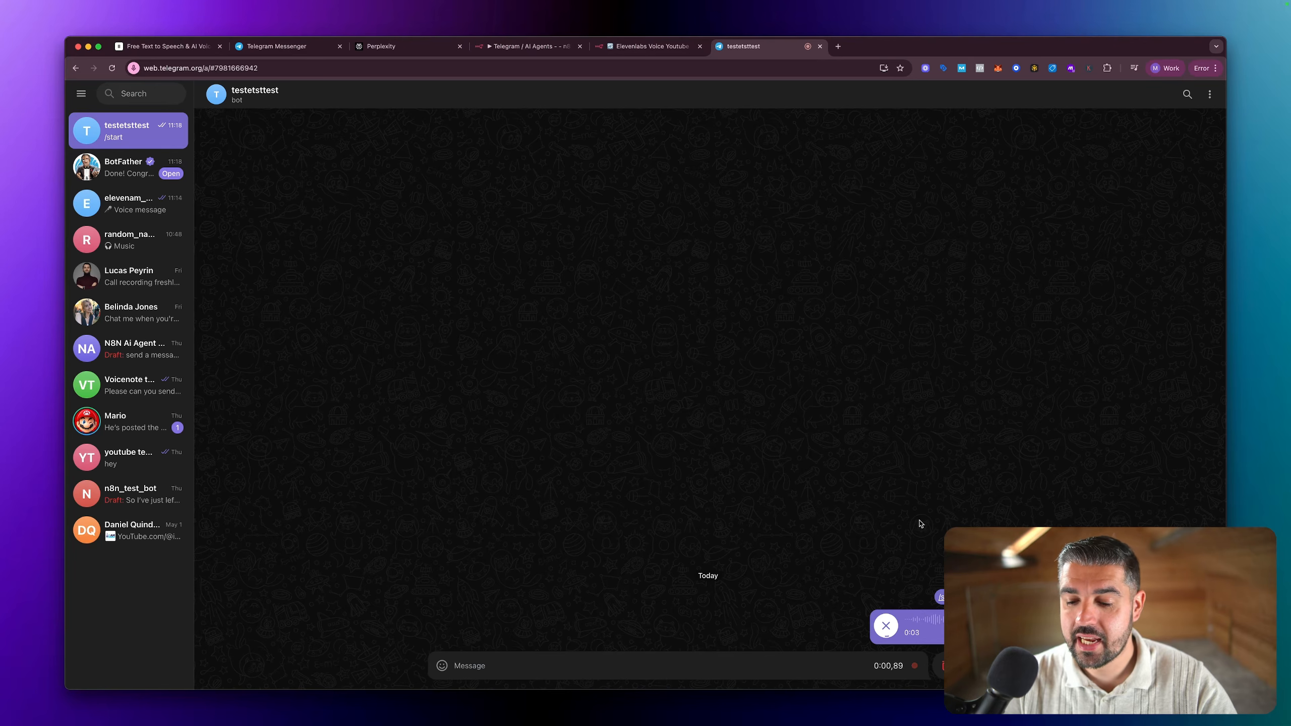
{"action": "left_click", "coordinate": [979, 666]}
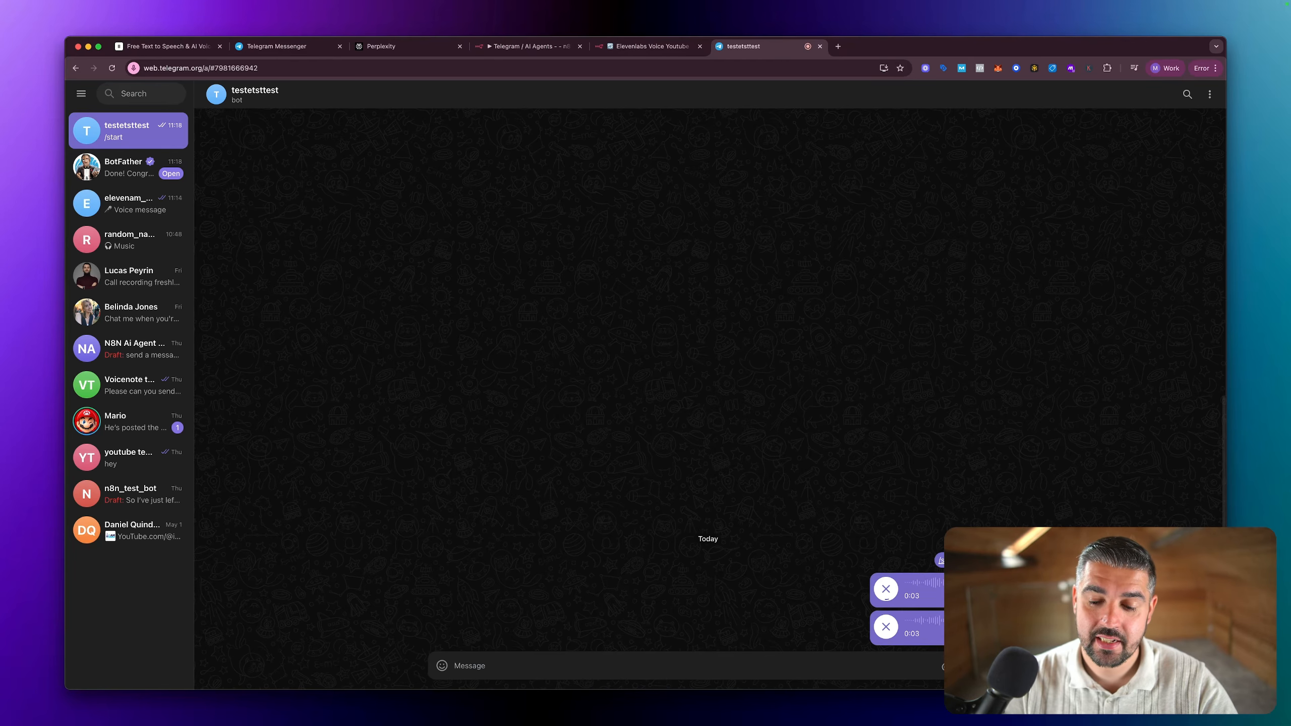
Step: Examine the Telegram Trigger's output in n8n for both received voice messages
{"action": "left_click", "coordinate": [649, 47]}
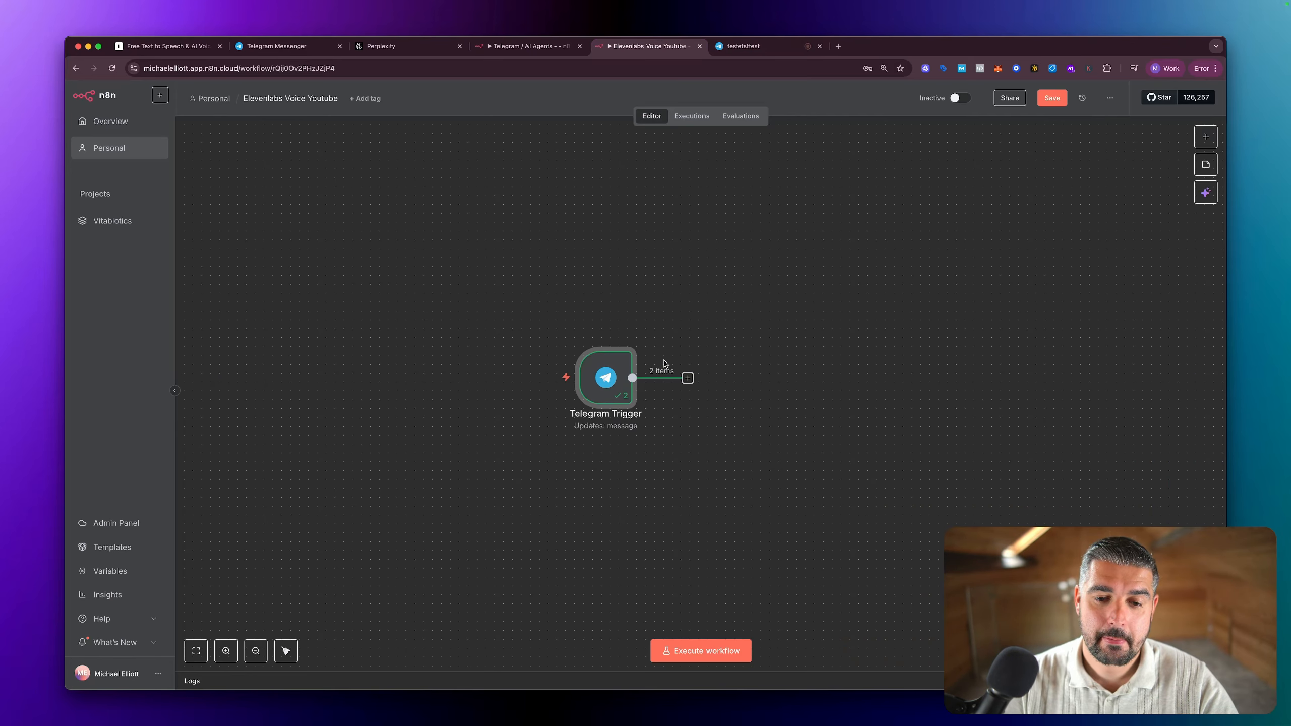
{"action": "double_click", "coordinate": [606, 378]}
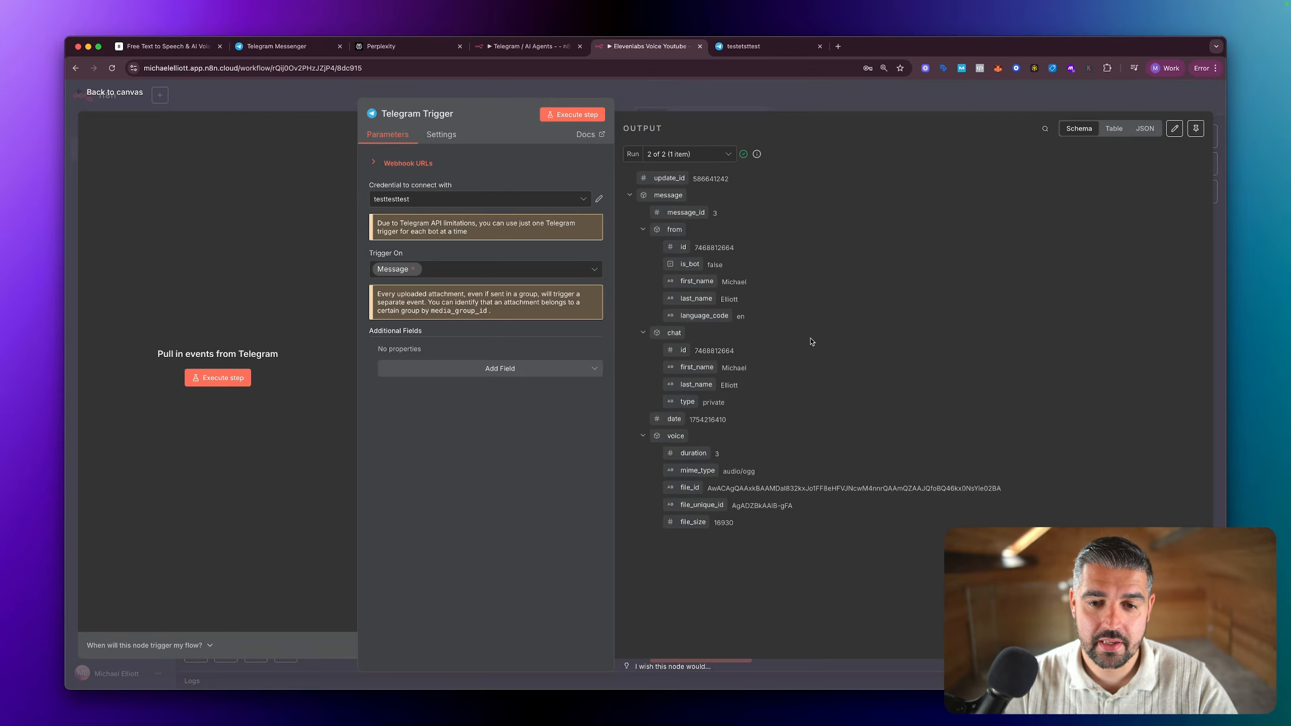
{"action": "left_click", "coordinate": [720, 154]}
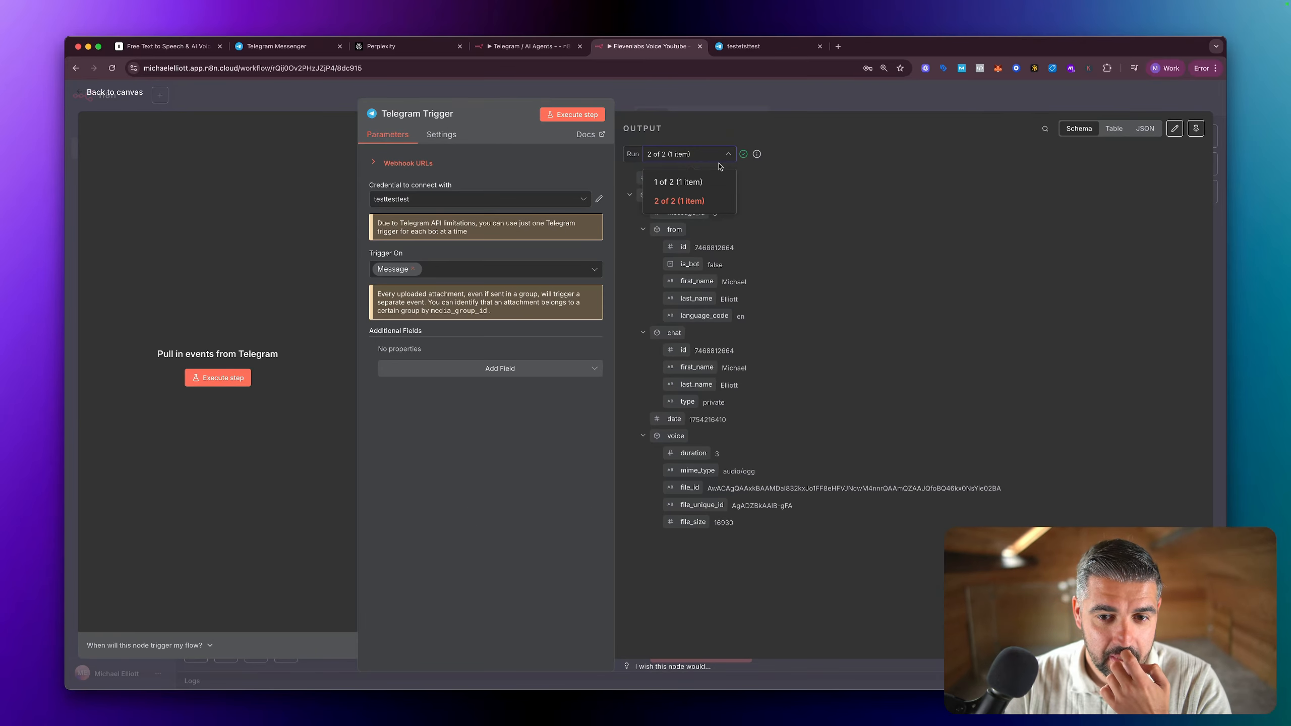
{"action": "left_click", "coordinate": [676, 177]}
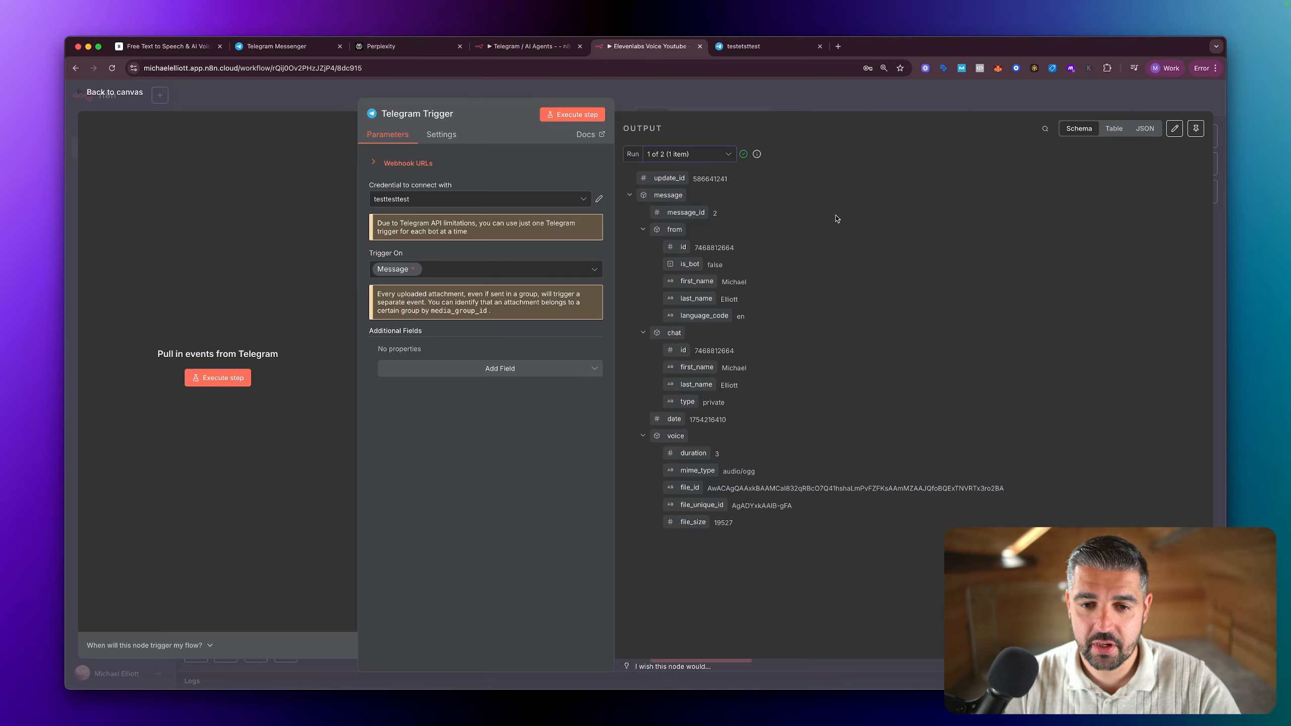
{"action": "key", "text": "Escape"}
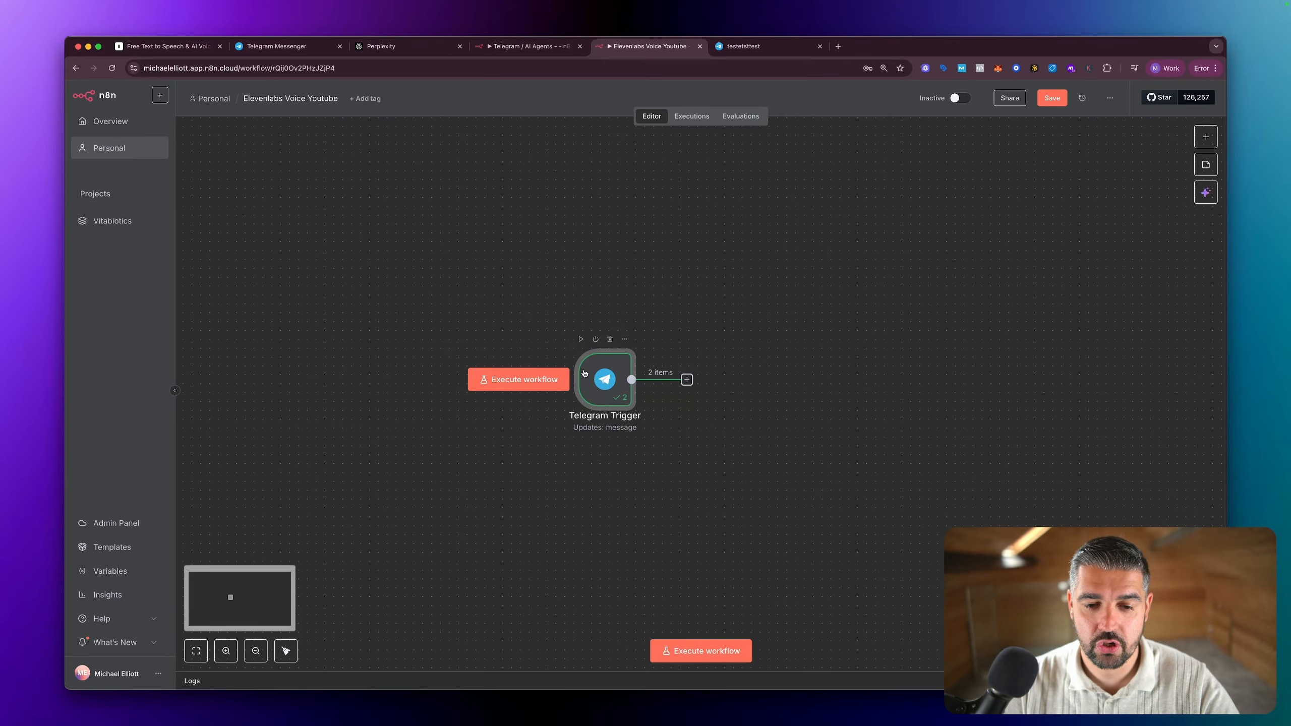
Step: Add a Telegram node with the Get a file action after the Telegram Trigger
{"action": "left_click_drag", "start_coordinate": [469, 354], "coordinate": [497, 360]}
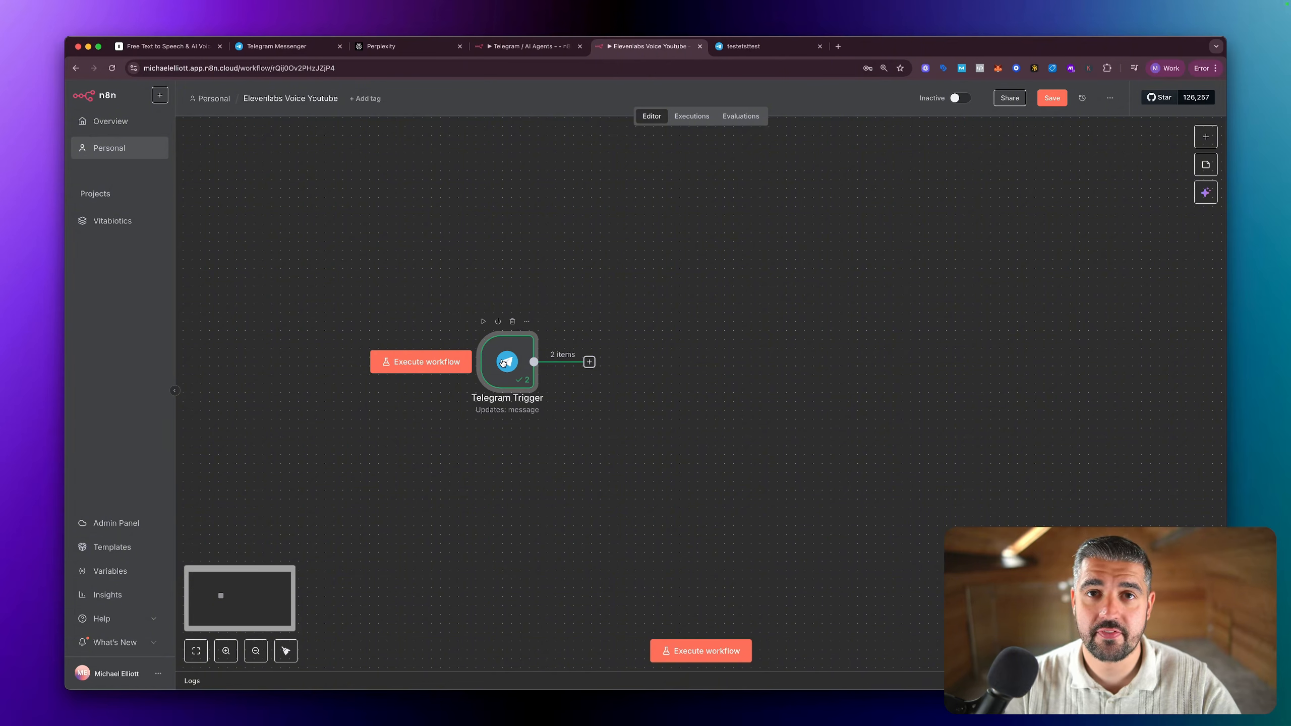
{"action": "left_click", "coordinate": [590, 363]}
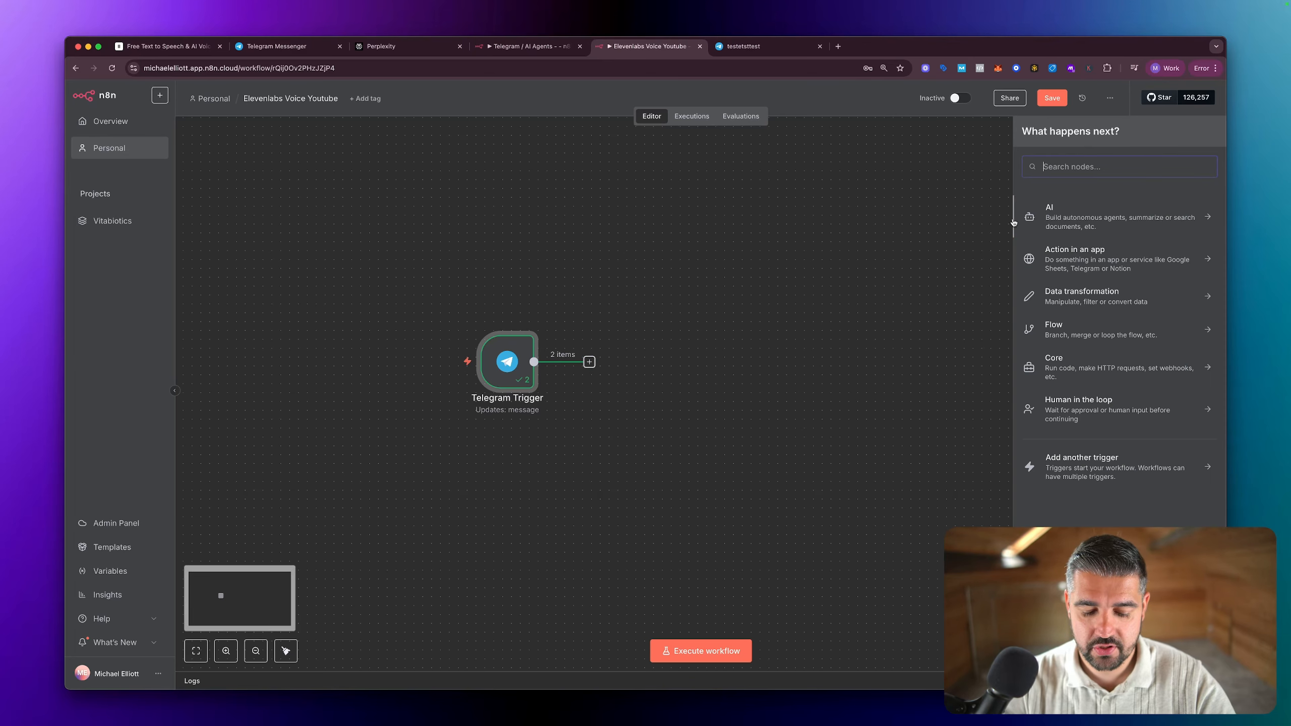
{"action": "type", "text": "tele"}
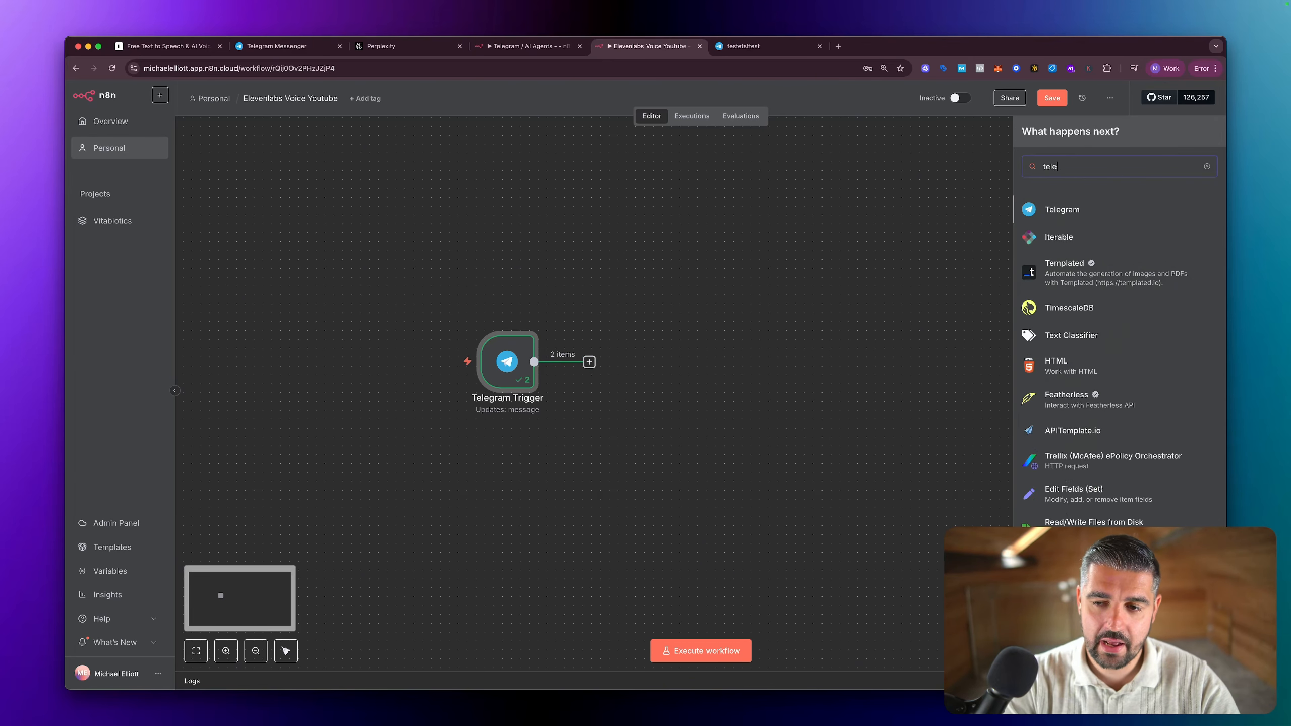
{"action": "left_click", "coordinate": [1067, 211]}
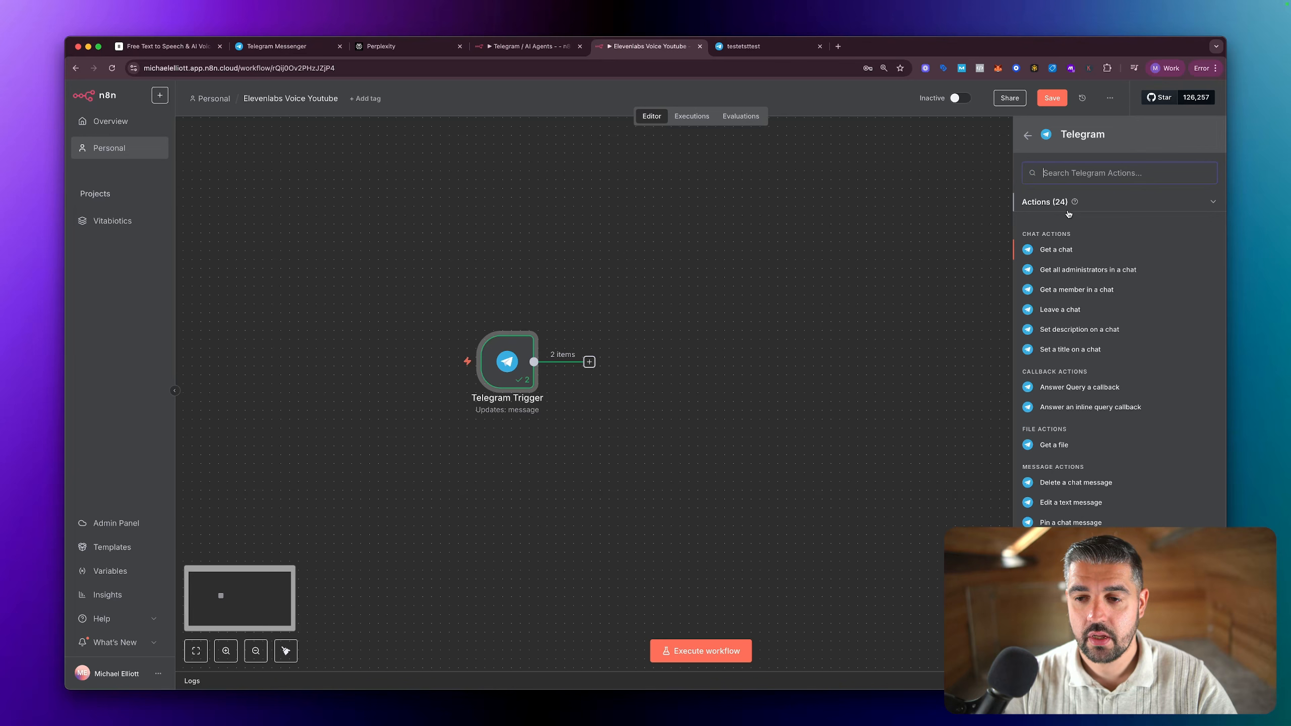
{"action": "left_click", "coordinate": [1054, 446]}
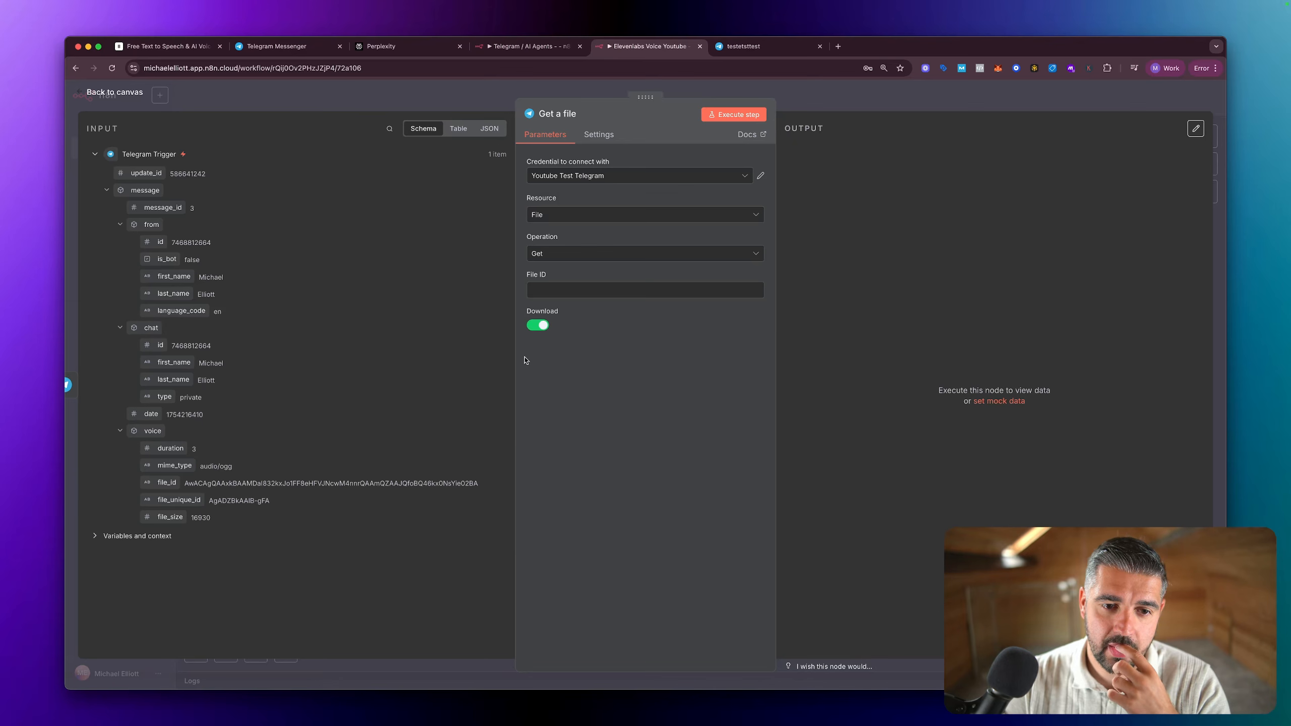
Step: Switch the Get a file node's Download option off and on again, and reconnect the node to the Telegram Trigger
{"action": "key", "text": "Escape"}
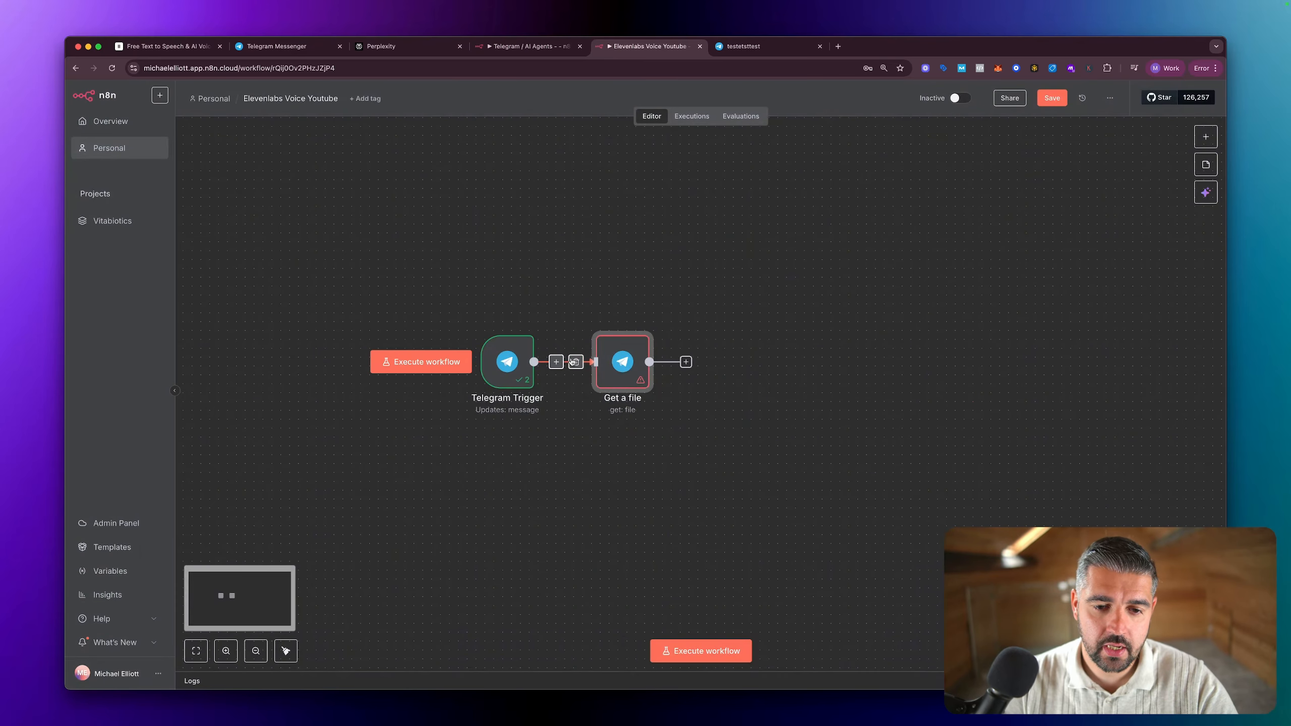
{"action": "double_click", "coordinate": [612, 363]}
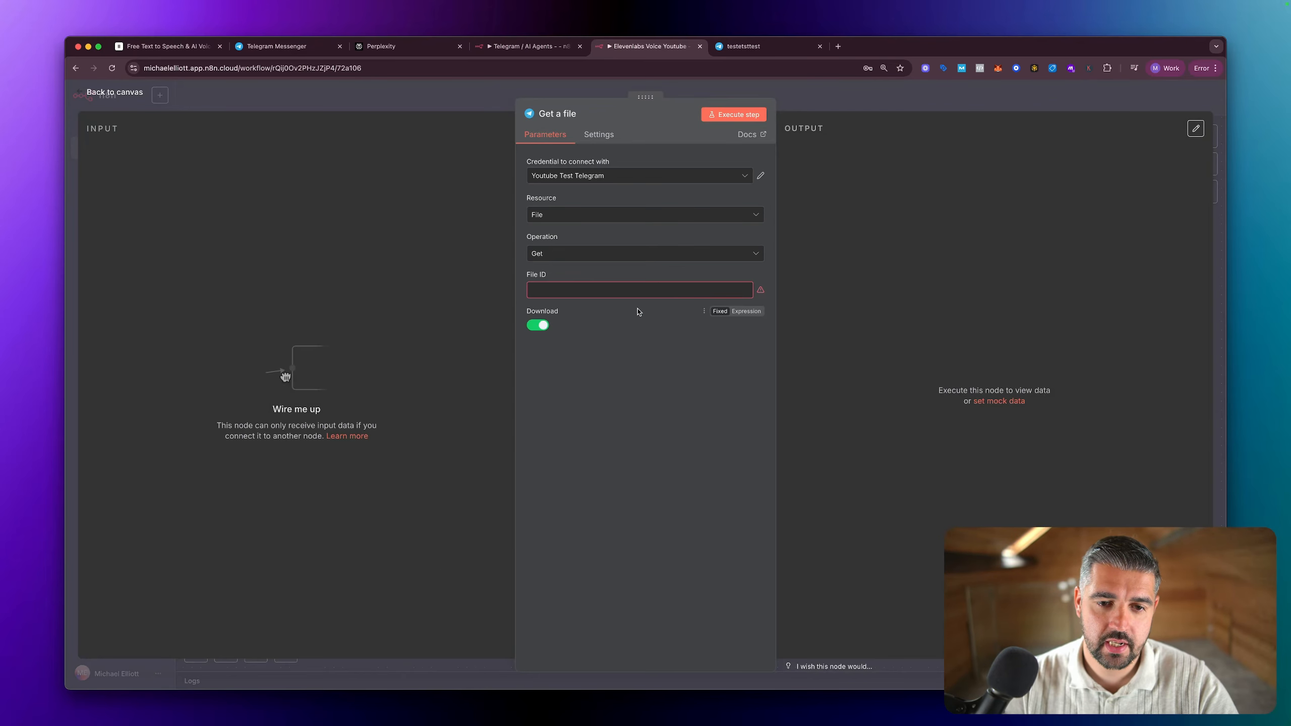
{"action": "left_click", "coordinate": [534, 326]}
{"action": "left_click", "coordinate": [539, 326]}
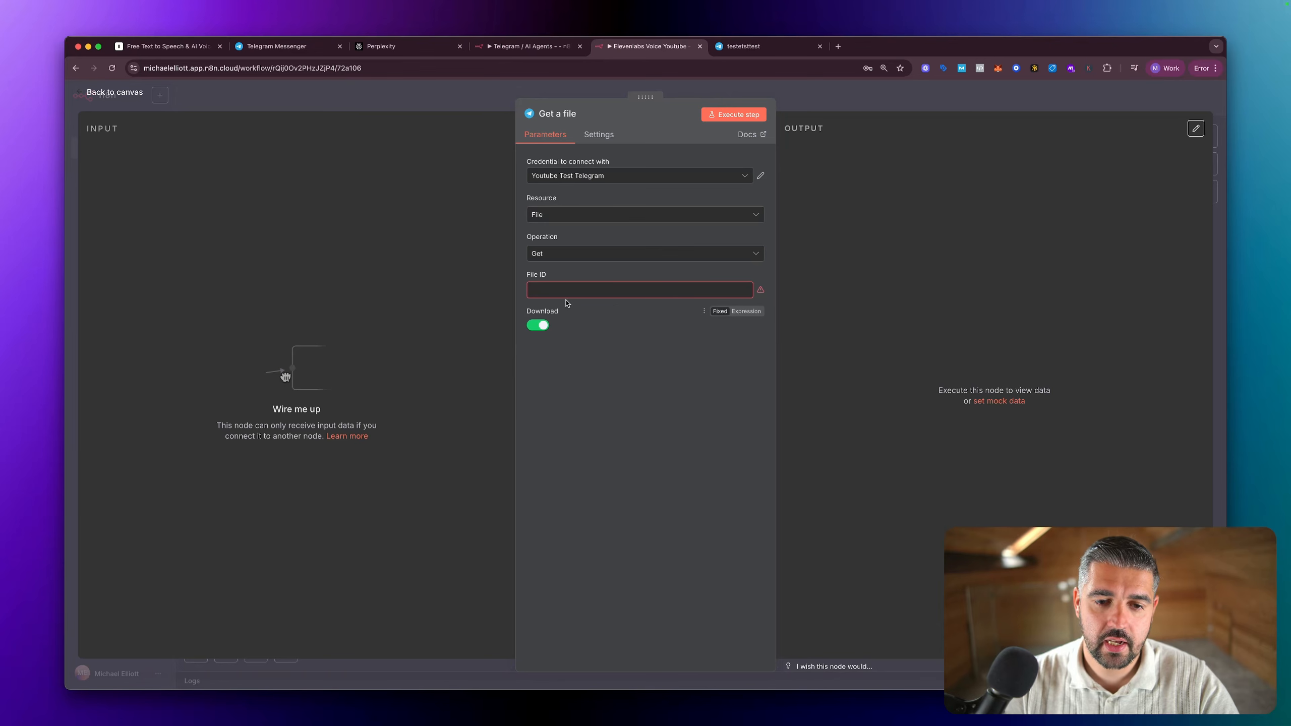
{"action": "left_click", "coordinate": [572, 293]}
{"action": "key", "text": "Escape"}
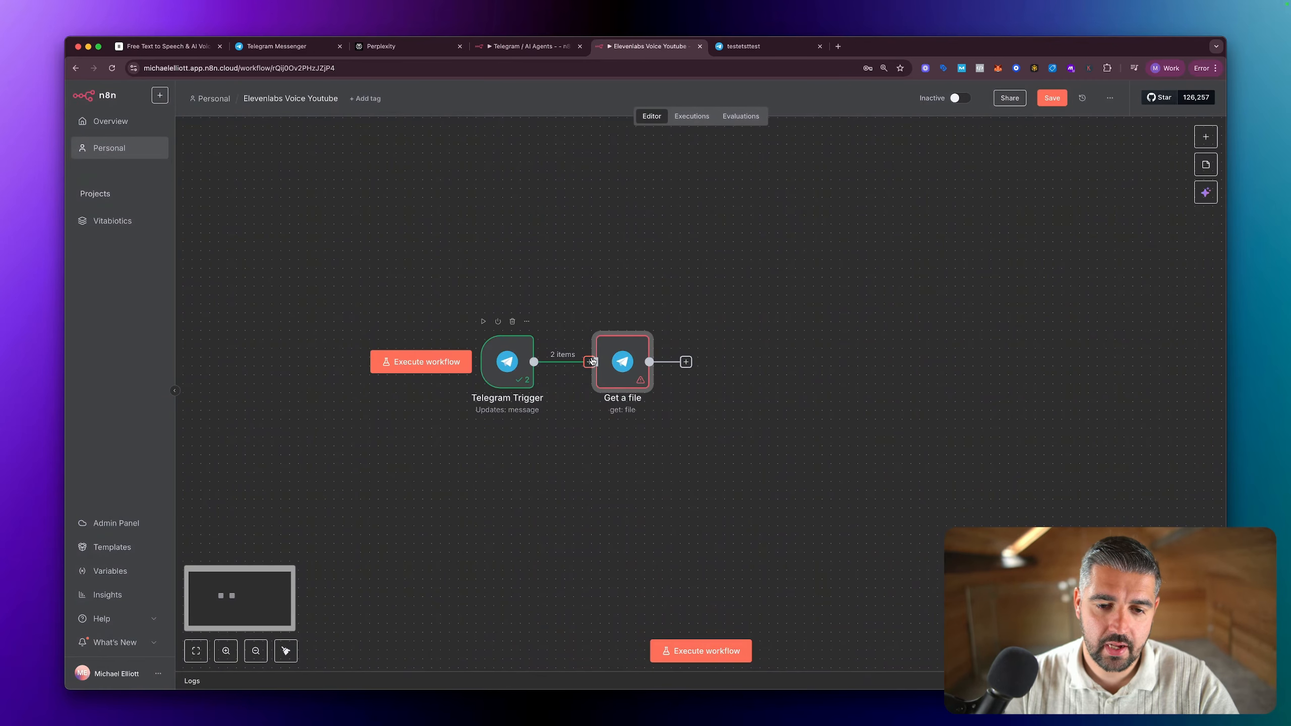
Step: Open the Get a file node and point out the voice message's duration and mime_type in its input data
{"action": "double_click", "coordinate": [617, 365]}
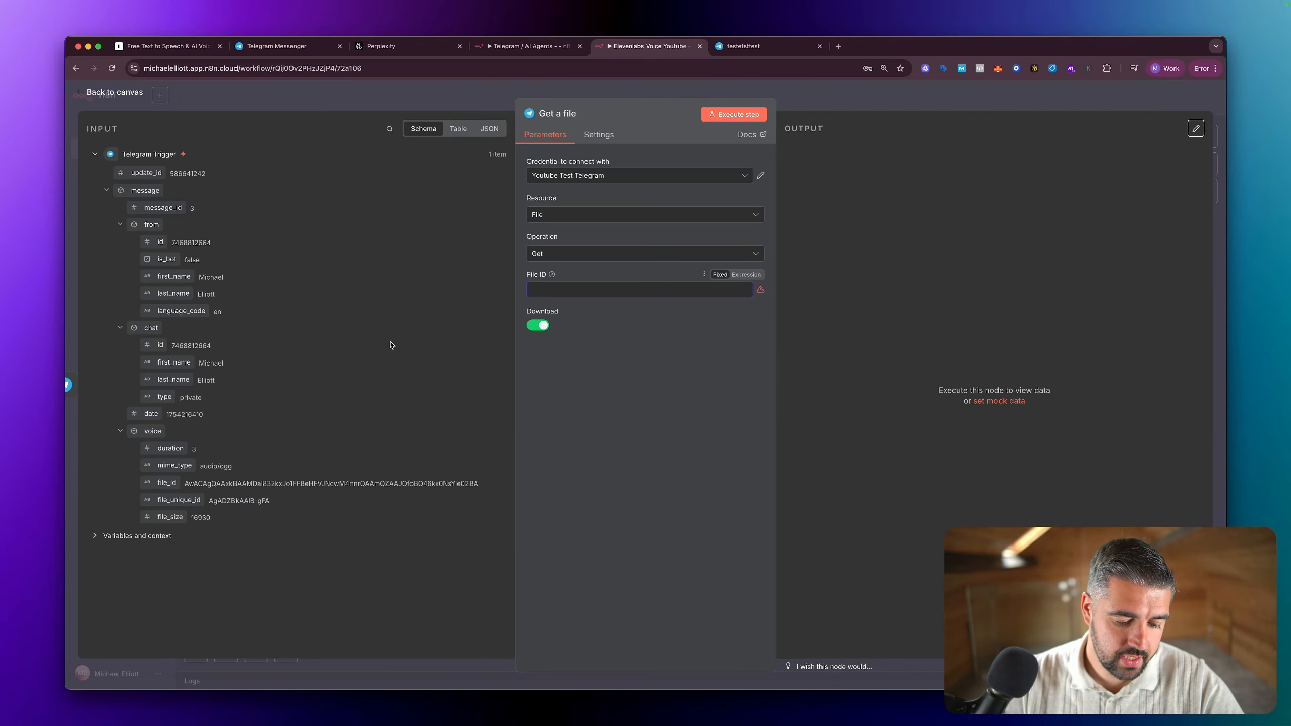
{"action": "key", "text": "ctrl+shift+d"}
{"action": "mouse_move", "coordinate": [432, 325]}
{"action": "left_mouse_down"}
{"action": "mouse_move", "coordinate": [249, 411]}
{"action": "mouse_move", "coordinate": [219, 444]}
{"action": "left_mouse_up"}
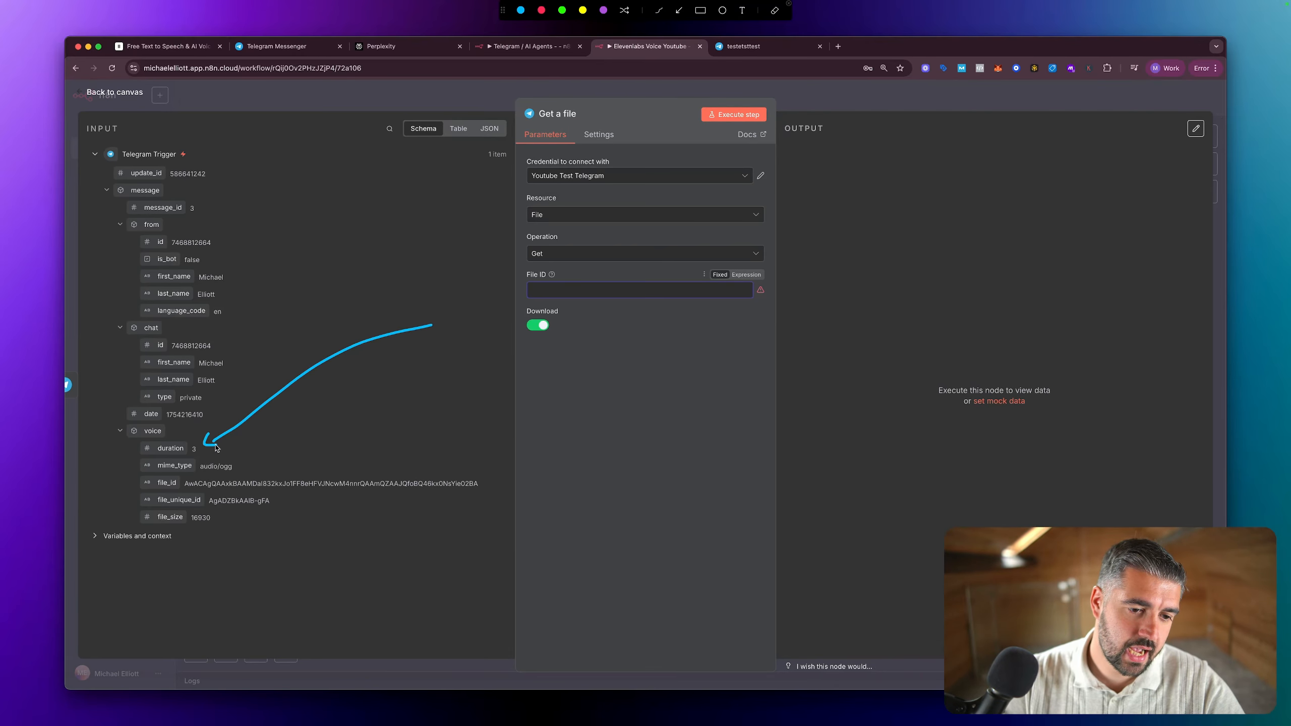
{"action": "mouse_move", "coordinate": [334, 426]}
{"action": "left_mouse_down"}
{"action": "mouse_move", "coordinate": [256, 449]}
{"action": "mouse_move", "coordinate": [262, 462]}
{"action": "left_mouse_up"}
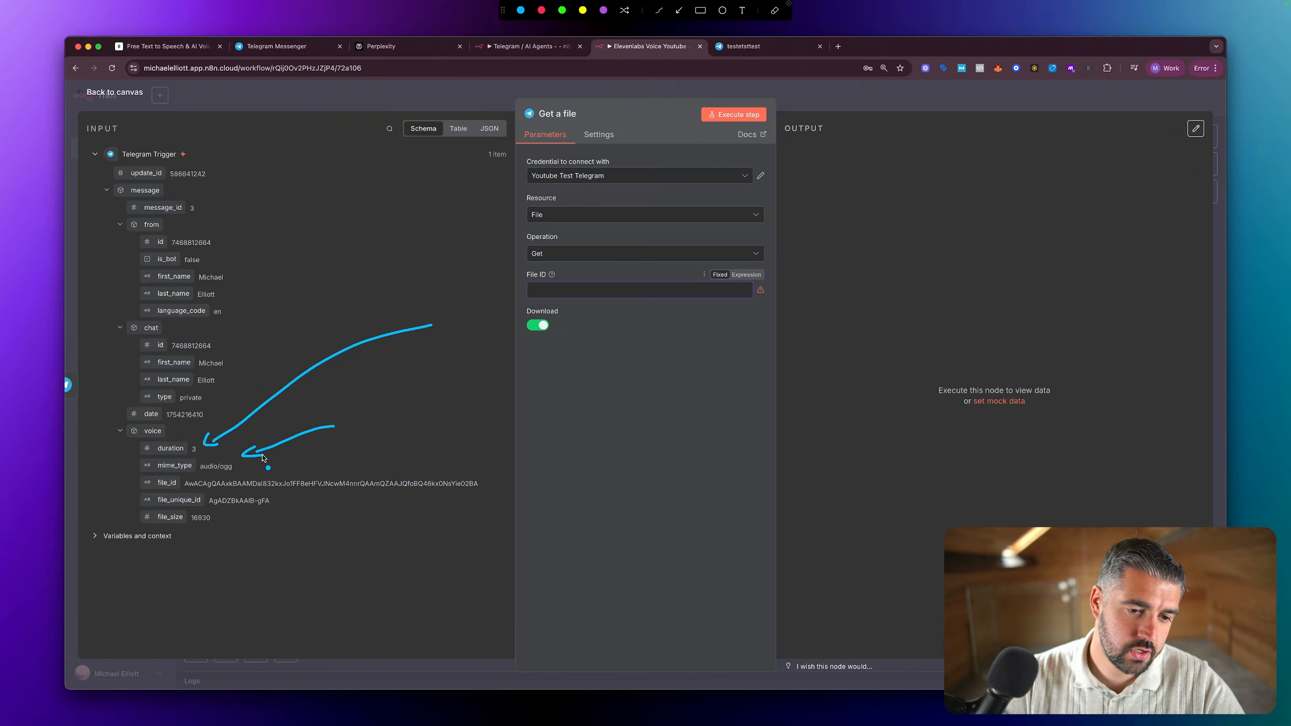
{"action": "key", "text": "Escape"}
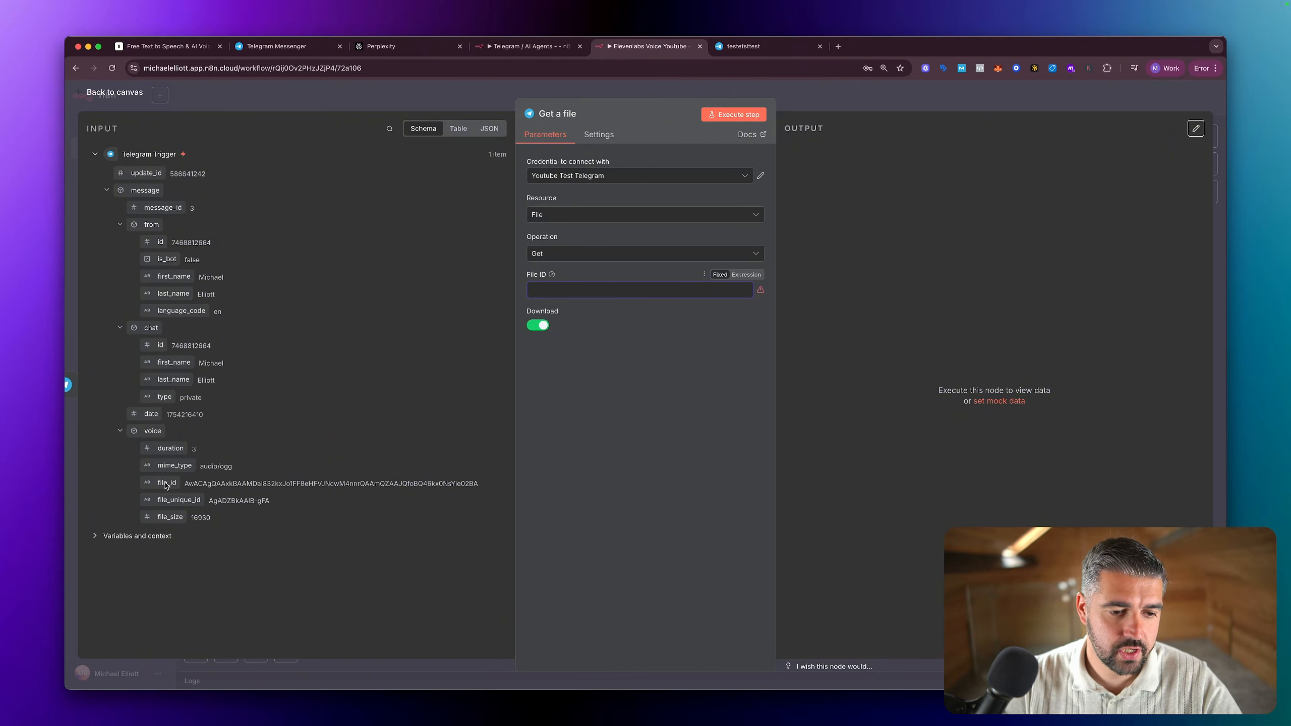
Step: Map the trigger's voice file_id into the File ID field as {{ $json.message.voice.file_id }} and execute the Get a file step
{"action": "left_click_drag", "start_coordinate": [167, 485], "coordinate": [555, 298]}
{"action": "left_click", "coordinate": [621, 410]}
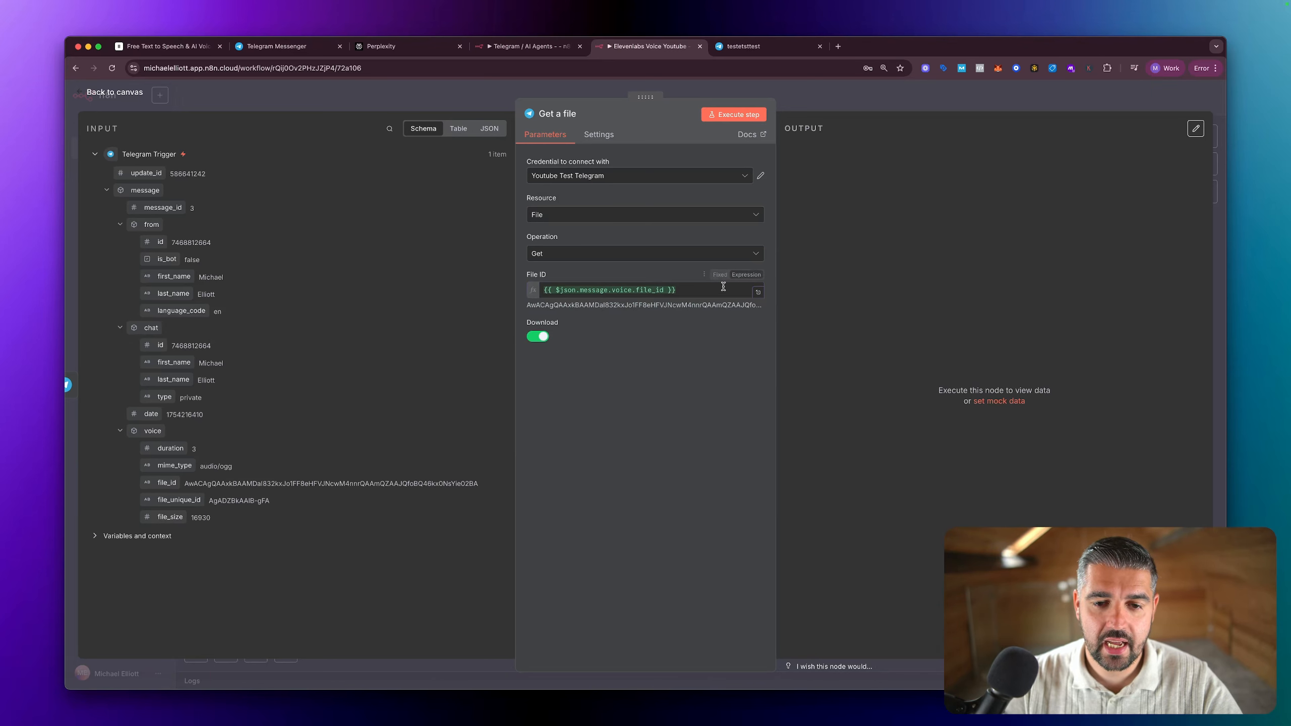
{"action": "left_click", "coordinate": [737, 115]}
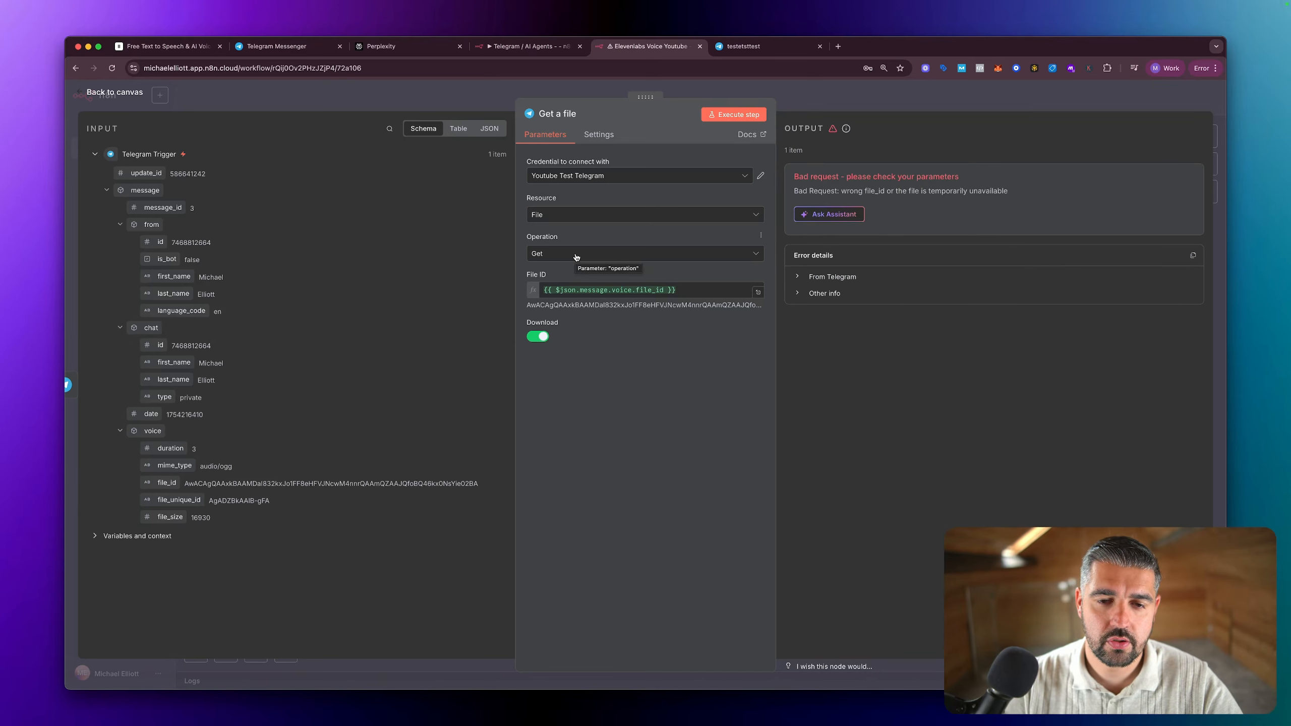
Step: Change the Get a file node's credential to testtesttest and execute the step again
{"action": "left_click", "coordinate": [582, 179]}
{"action": "scroll", "coordinate": [589, 298], "scroll_direction": "up", "scroll_amount": 1}
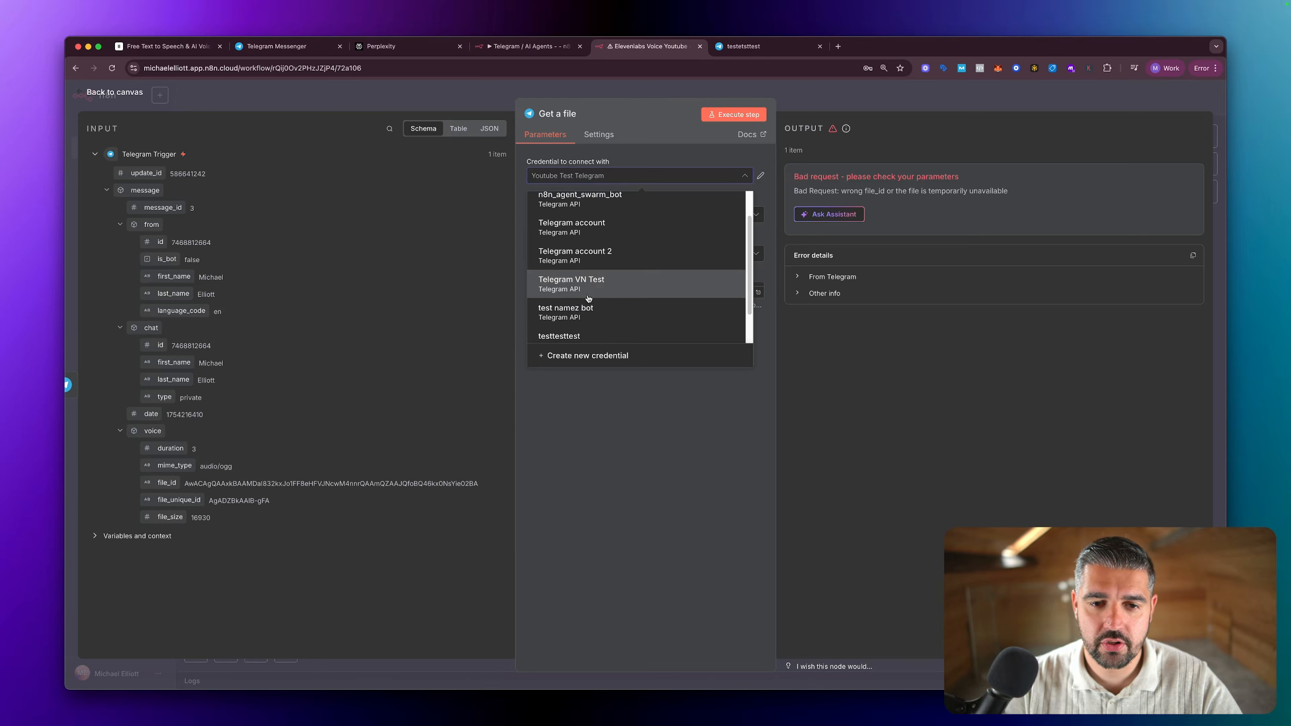
{"action": "scroll", "coordinate": [588, 299], "scroll_direction": "down", "scroll_amount": 1}
{"action": "left_click", "coordinate": [573, 308]}
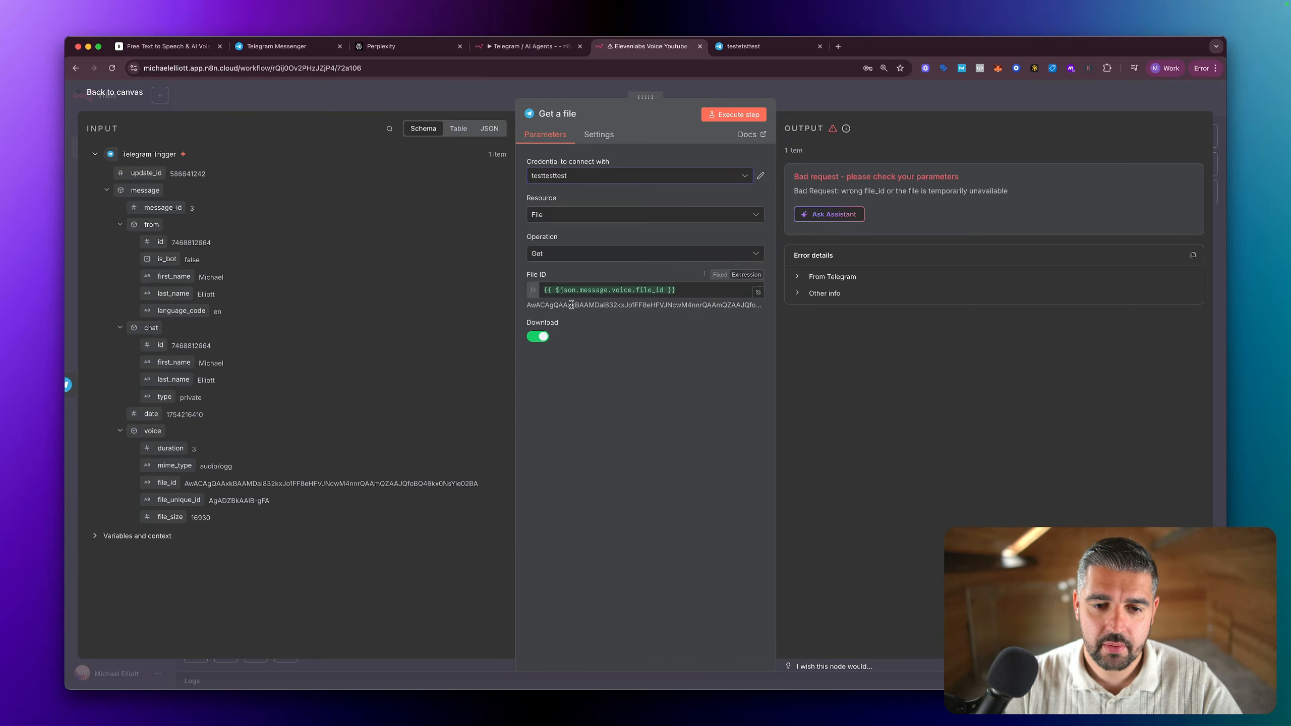
{"action": "left_click", "coordinate": [728, 116]}
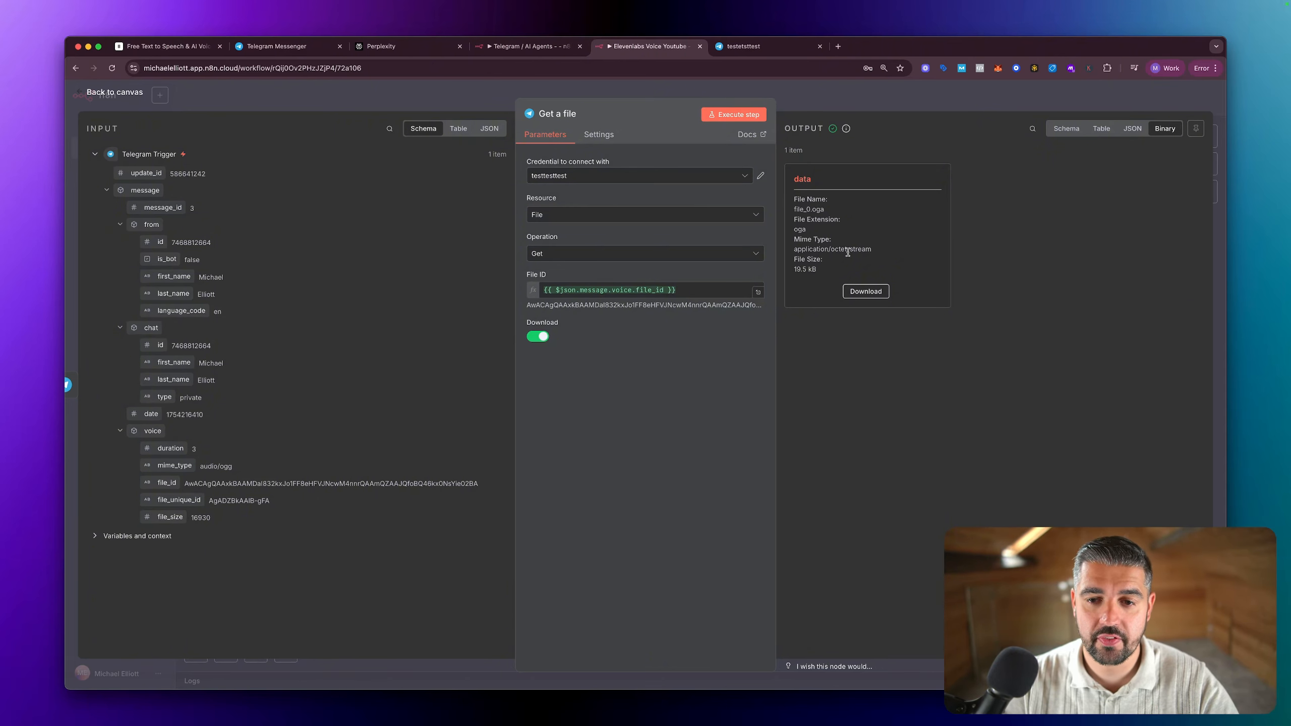
Step: Download the retrieved voice file, play it from the Downloads folder, and return to the n8n workflow
{"action": "left_click", "coordinate": [864, 290]}
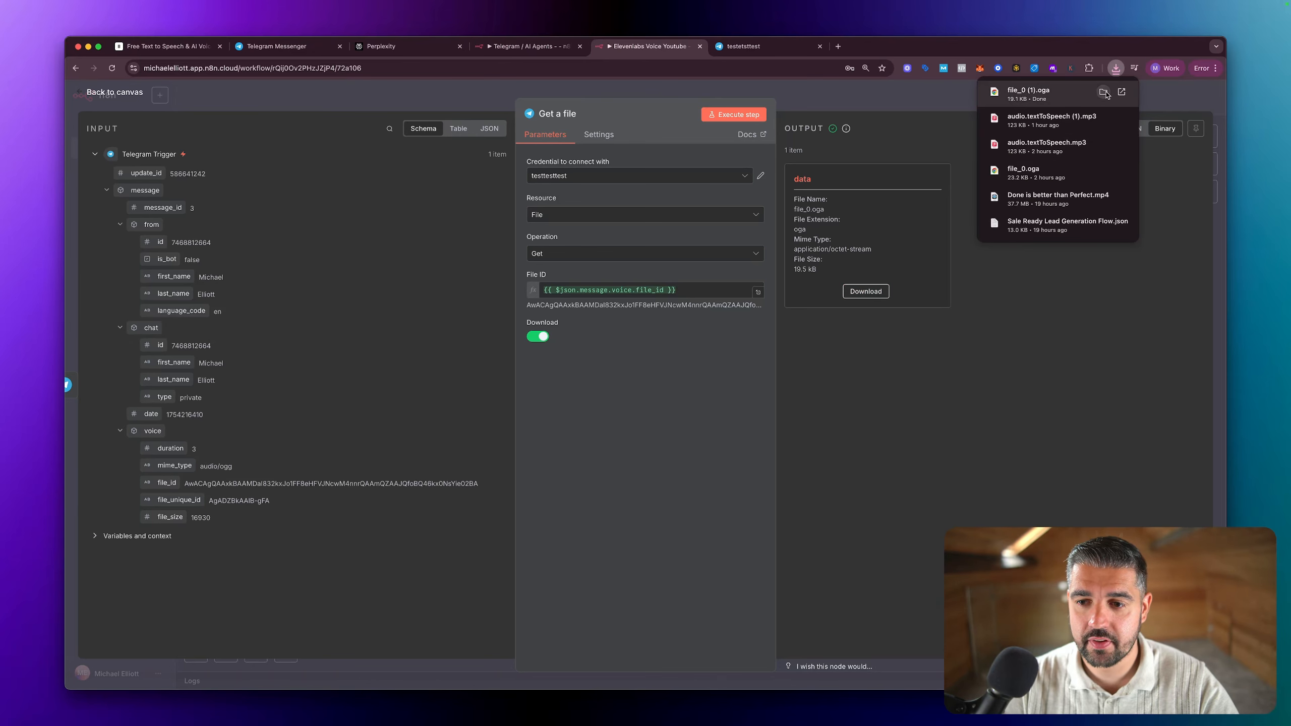
{"action": "left_click", "coordinate": [1103, 91]}
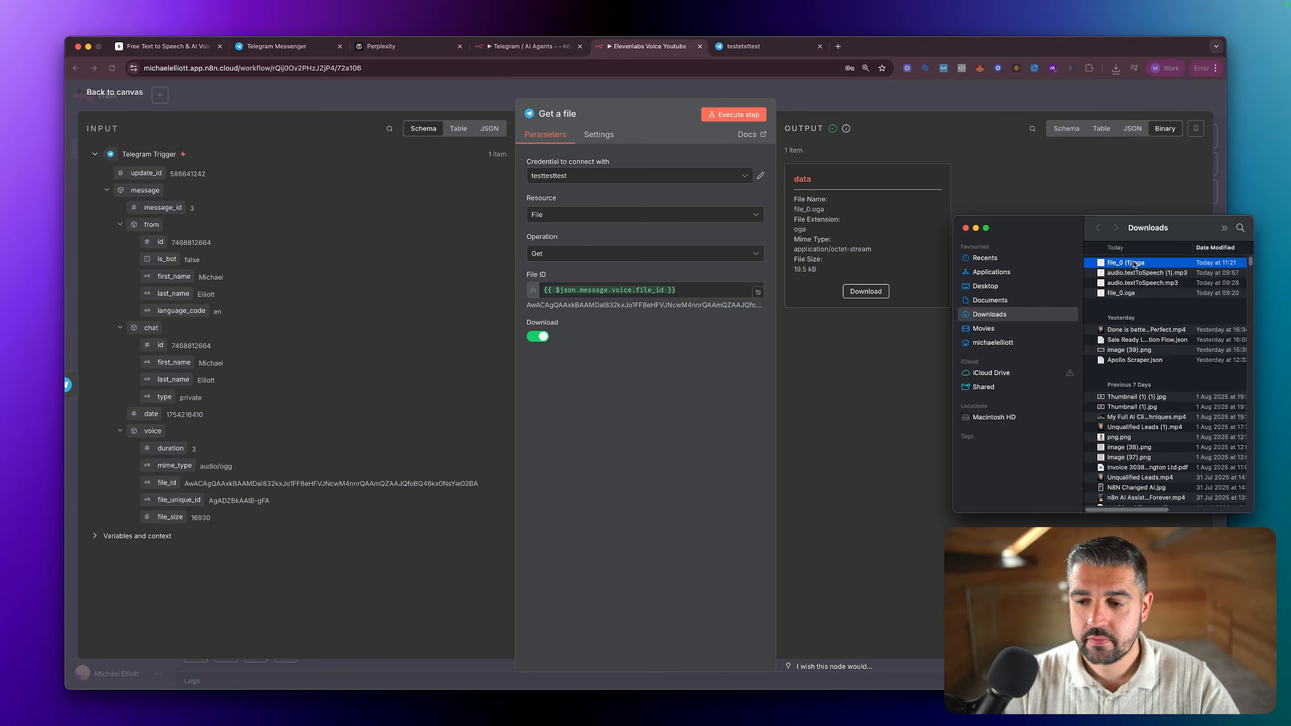
{"action": "double_click", "coordinate": [1134, 263]}
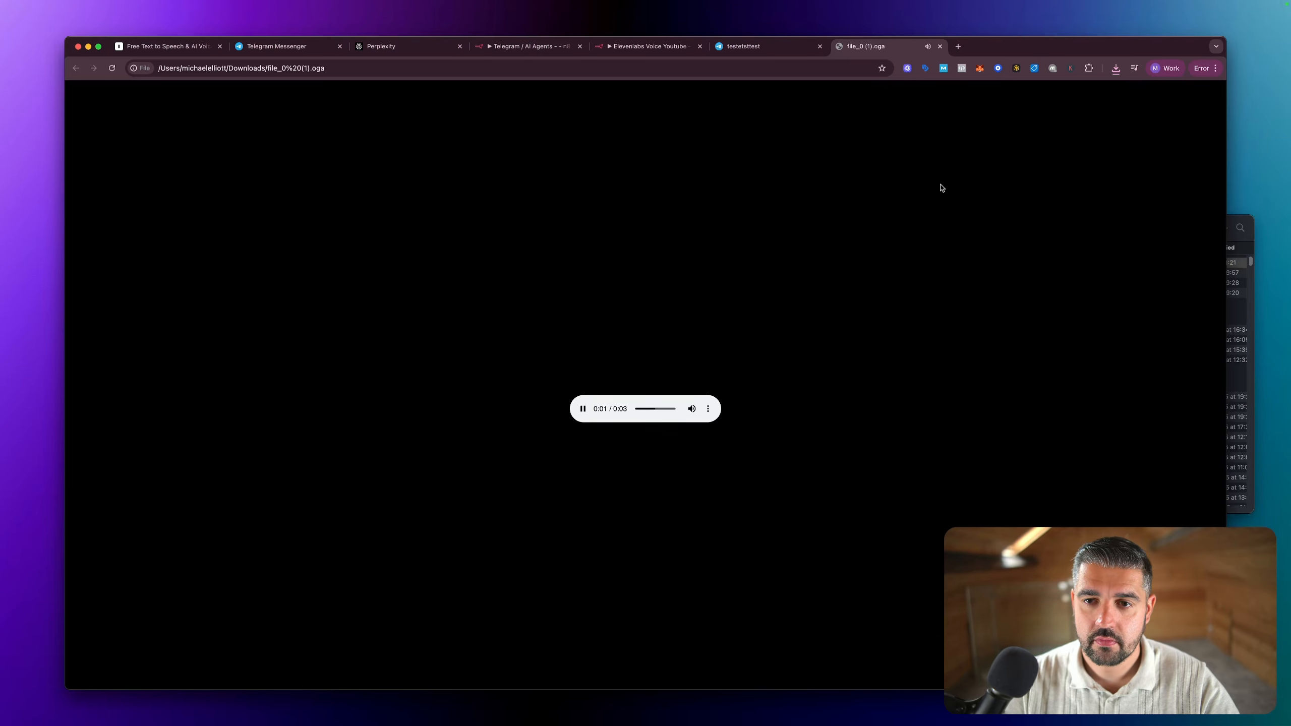
{"action": "left_click", "coordinate": [940, 47]}
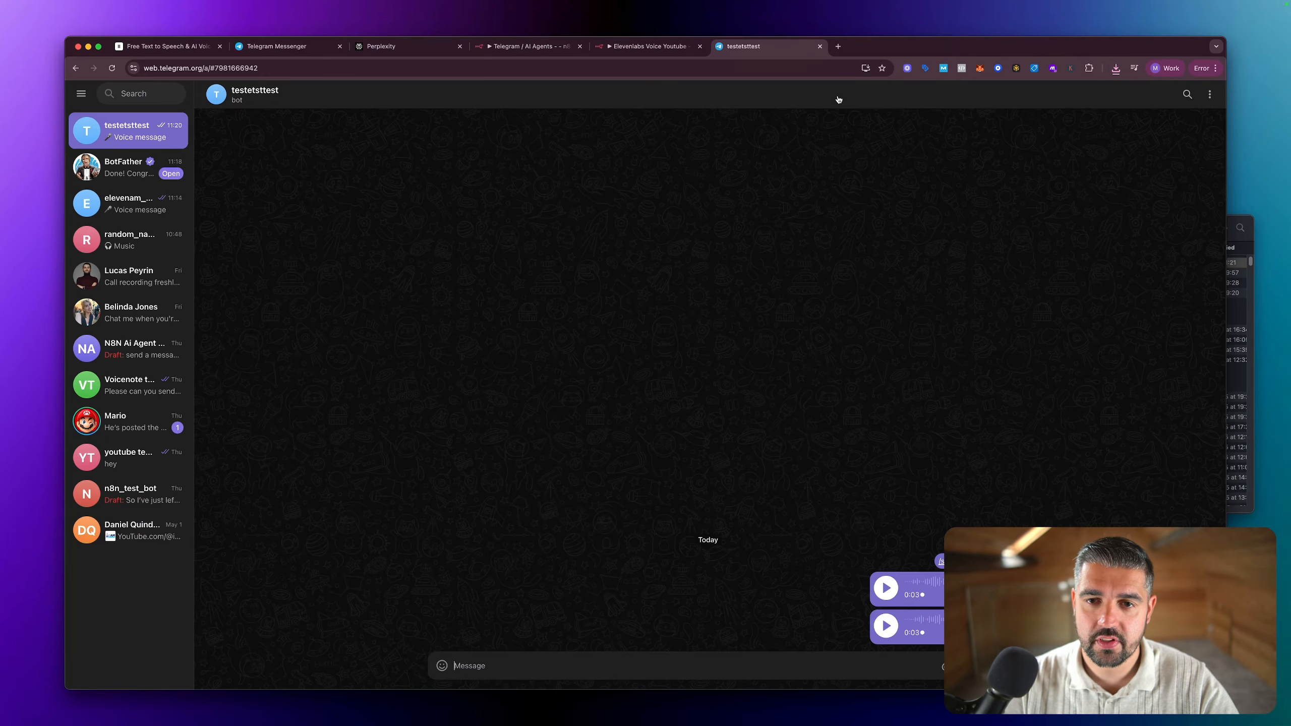
{"action": "left_click", "coordinate": [648, 50]}
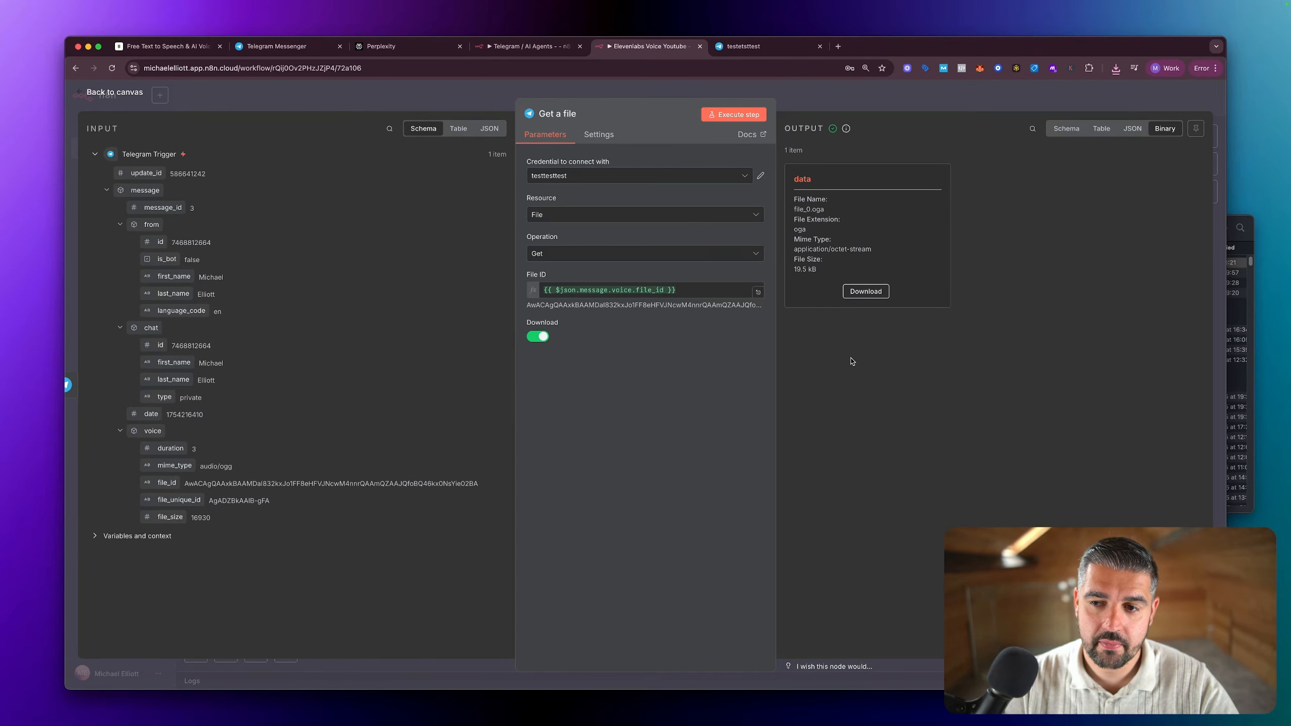
Step: Add an ElevenLabs node with the Transcribe audio or video action after the Get a file node
{"action": "key", "text": "Escape"}
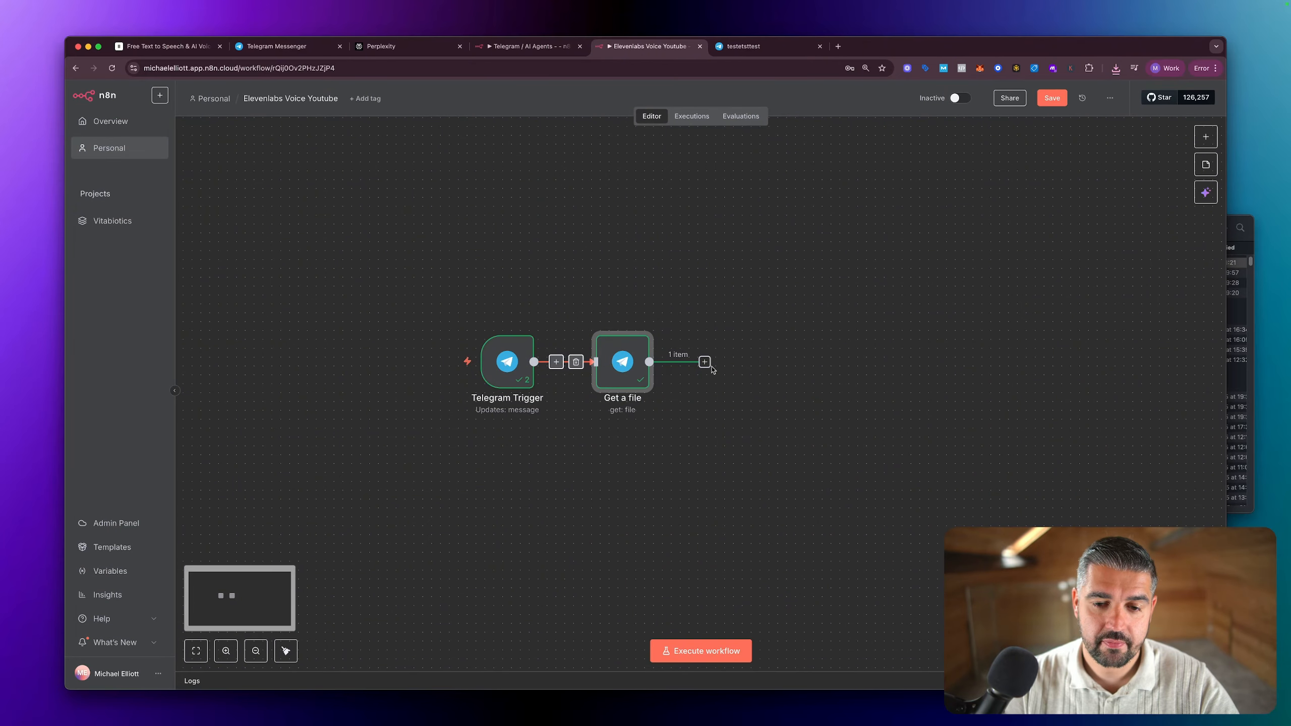
{"action": "left_click", "coordinate": [706, 363]}
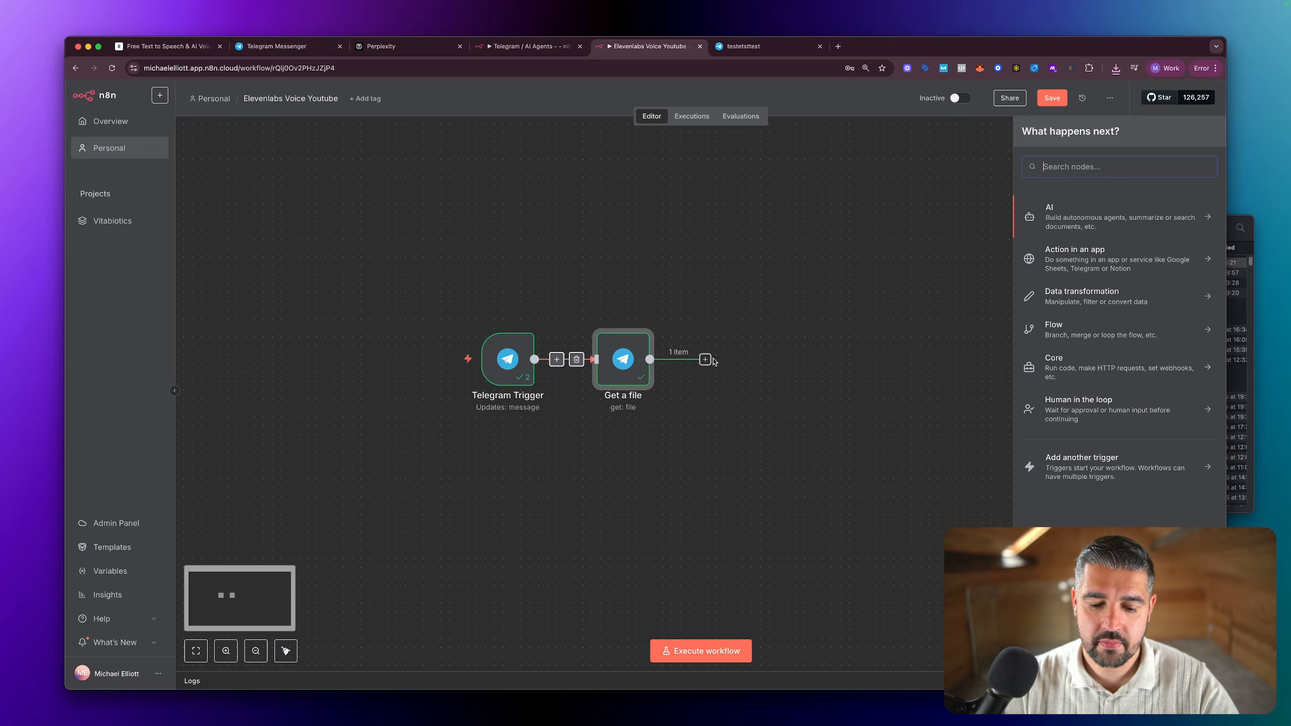
{"action": "type", "text": "eleven"}
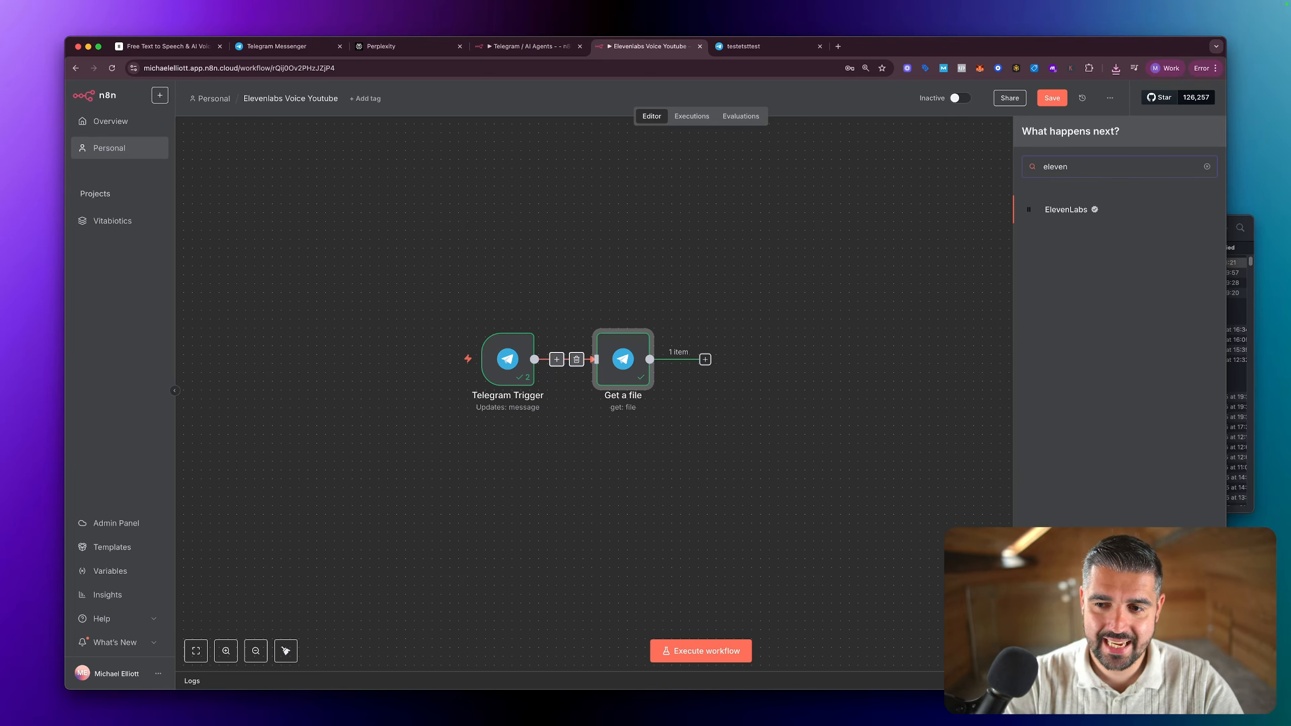
{"action": "left_click", "coordinate": [1085, 216]}
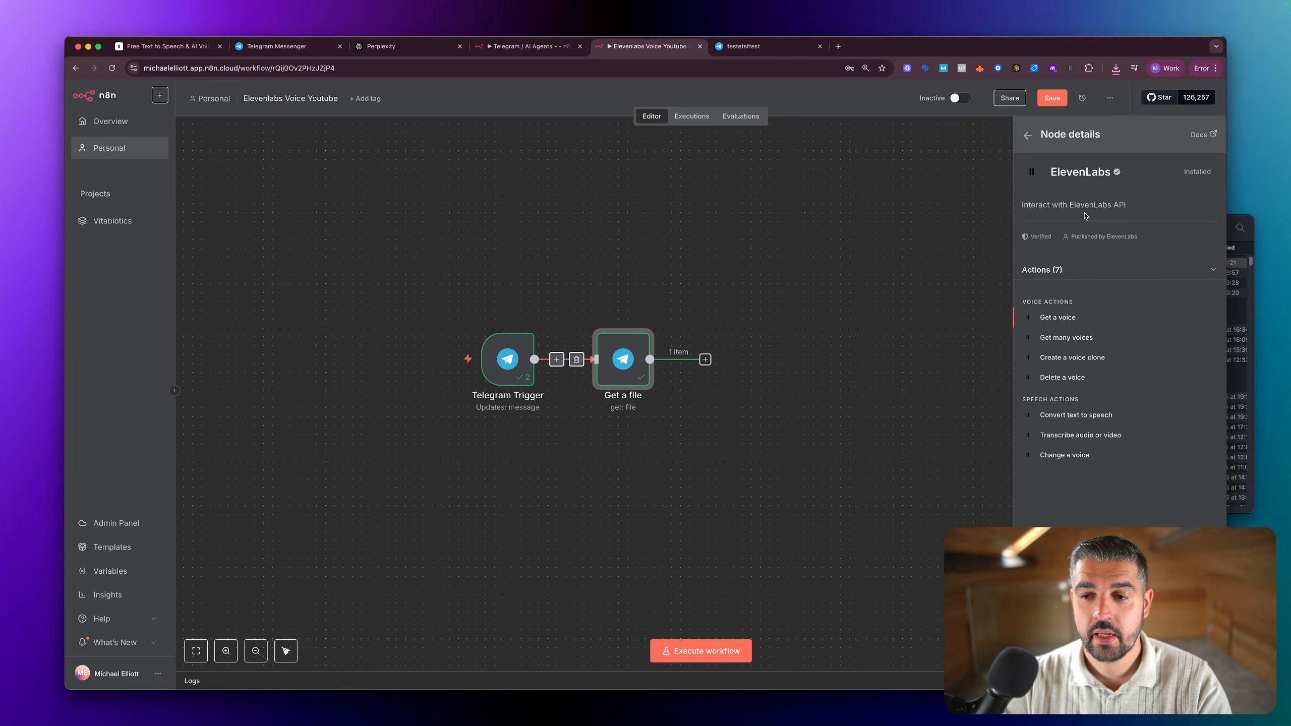
{"action": "left_click", "coordinate": [1087, 438]}
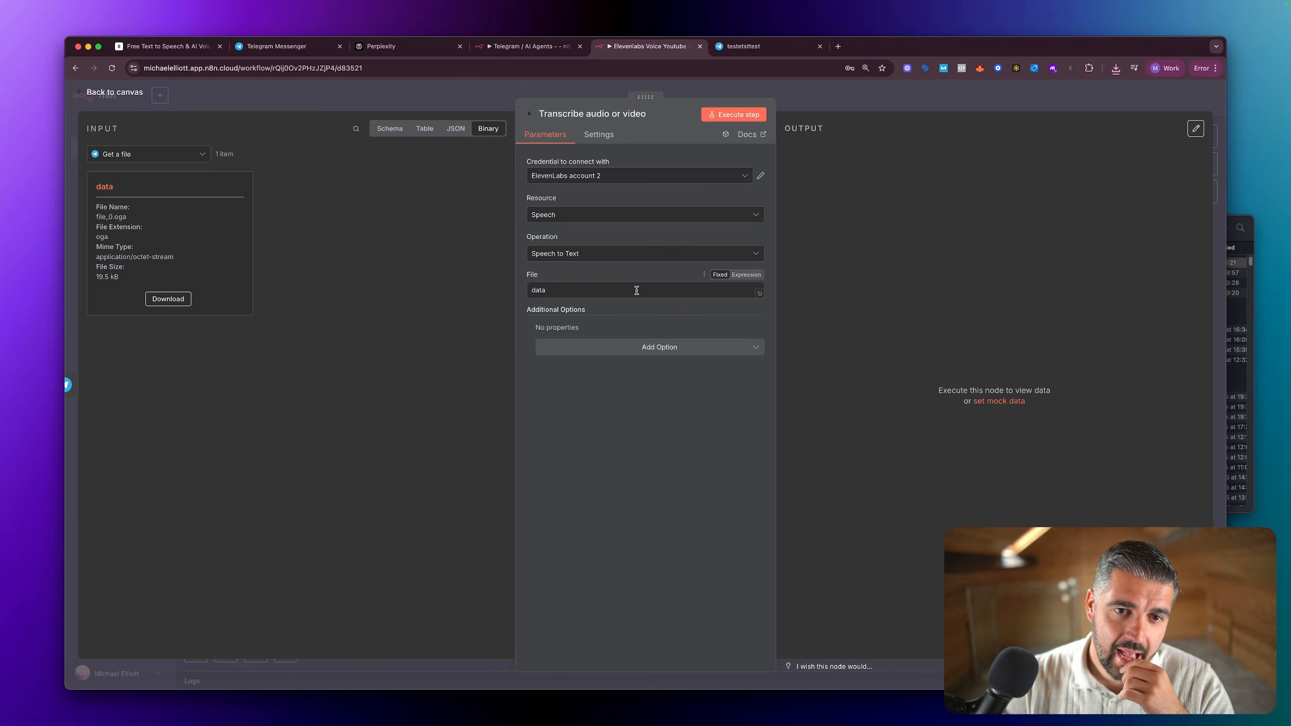
{"action": "key", "text": "Escape"}
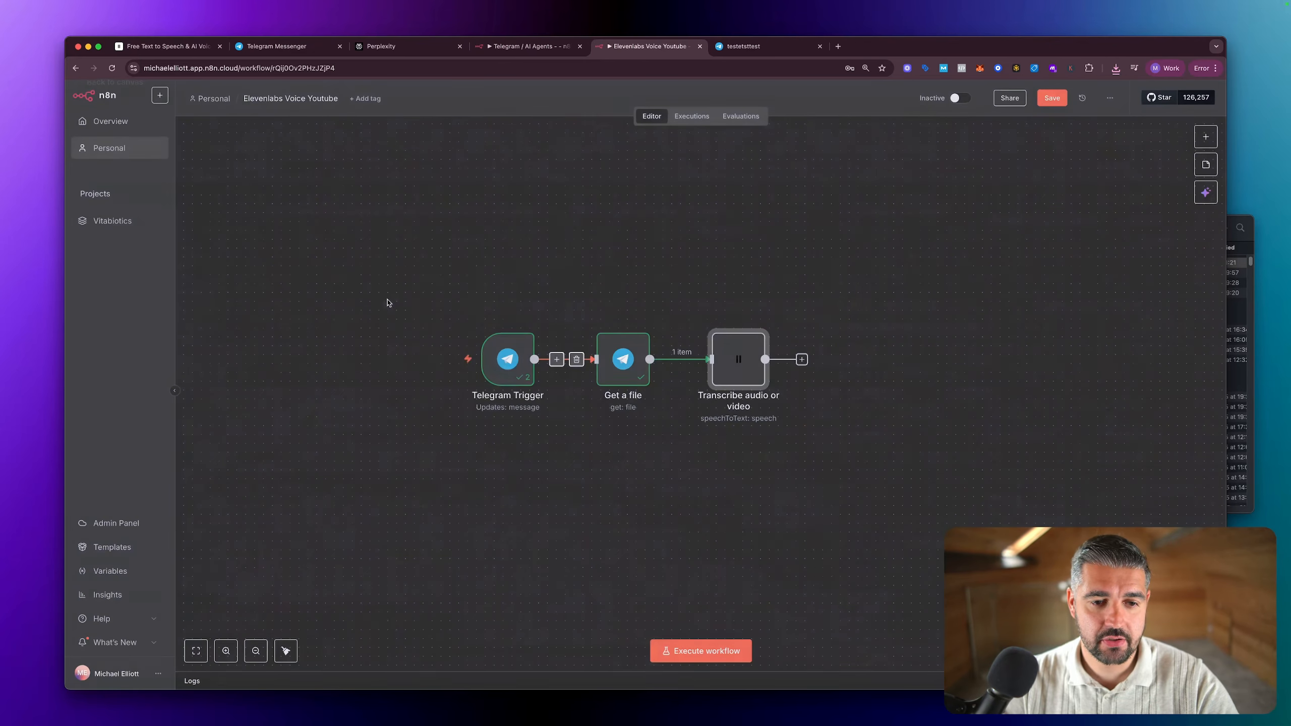
Step: Pin the output data of the Telegram Trigger and Get a file nodes
{"action": "left_click", "coordinate": [509, 363]}
{"action": "key", "text": "p"}
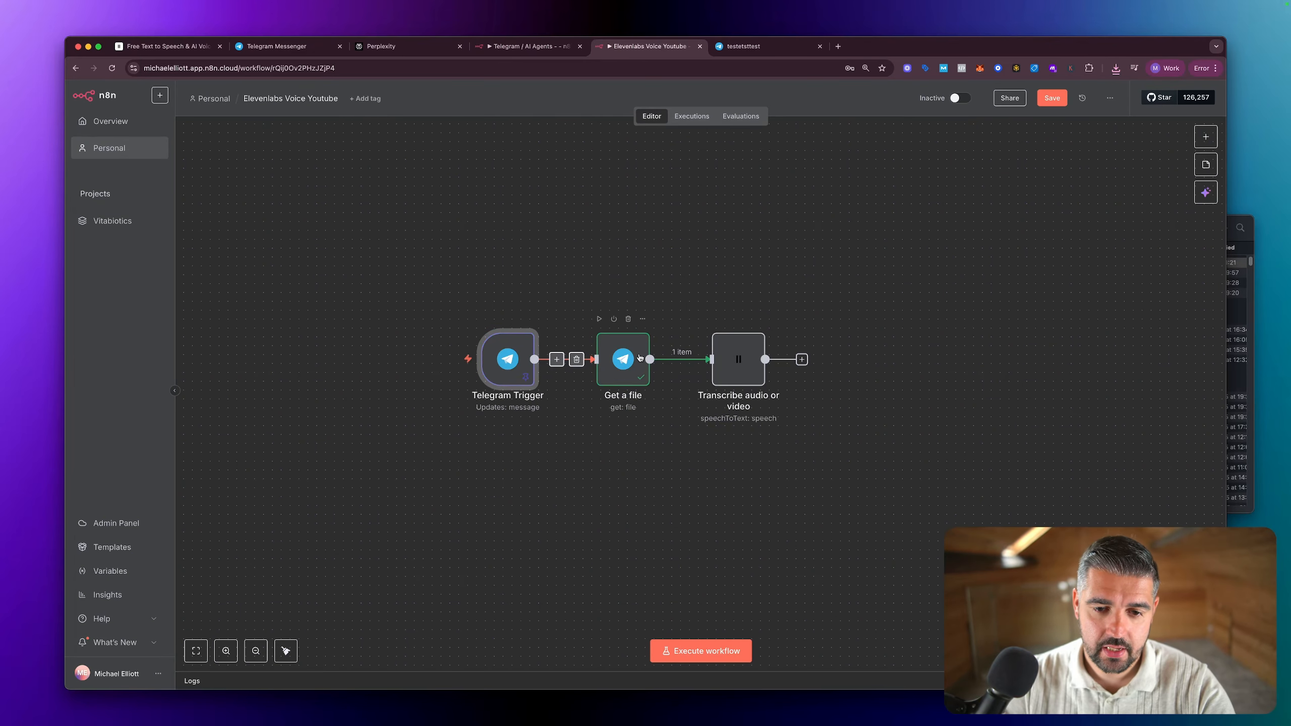
{"action": "left_click", "coordinate": [630, 355]}
{"action": "key", "text": "p"}
Step: Try executing the Transcribe audio or video step on the pinned voice file, and return to the canvas
{"action": "left_click", "coordinate": [737, 365]}
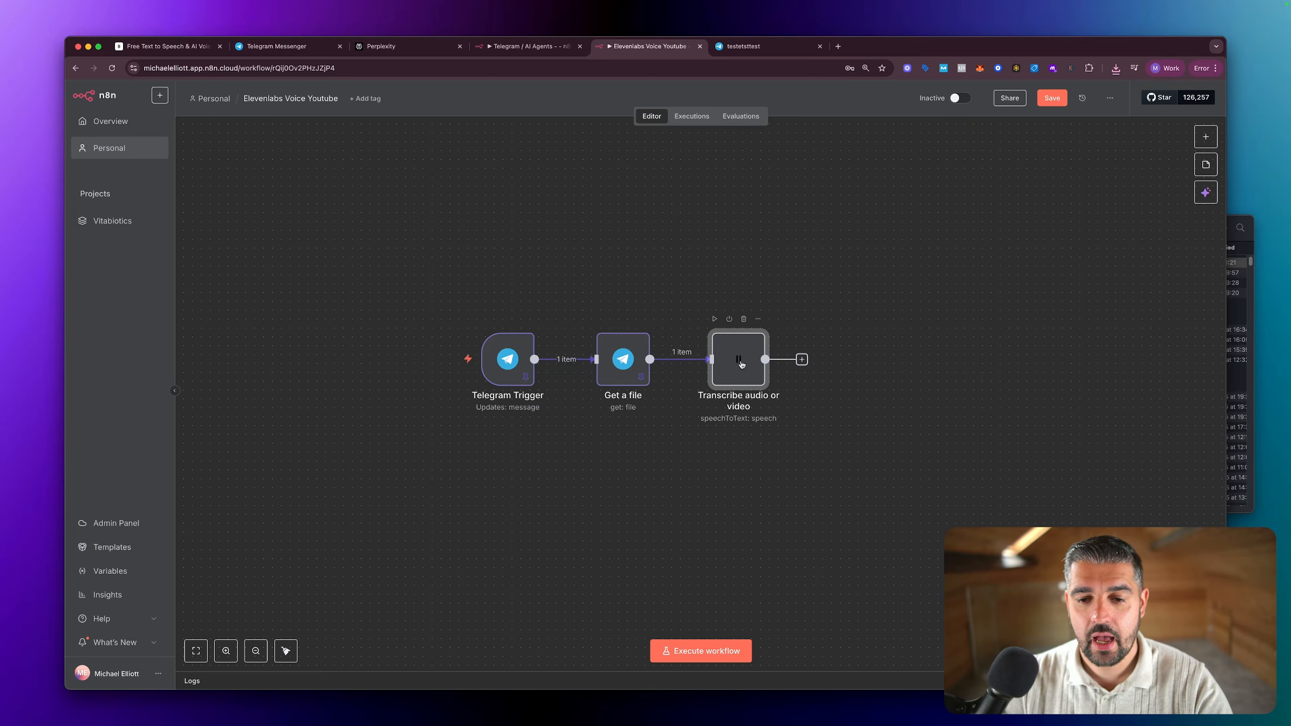
{"action": "double_click", "coordinate": [738, 364]}
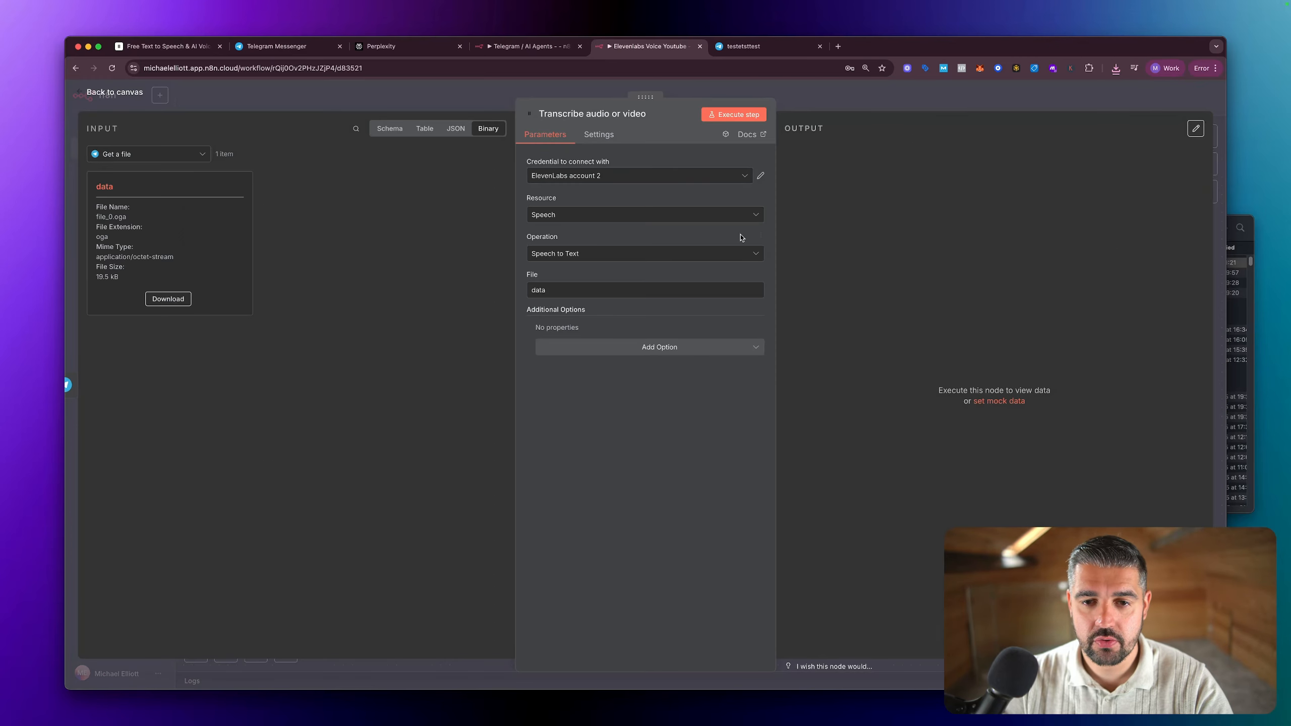
{"action": "left_click", "coordinate": [724, 116]}
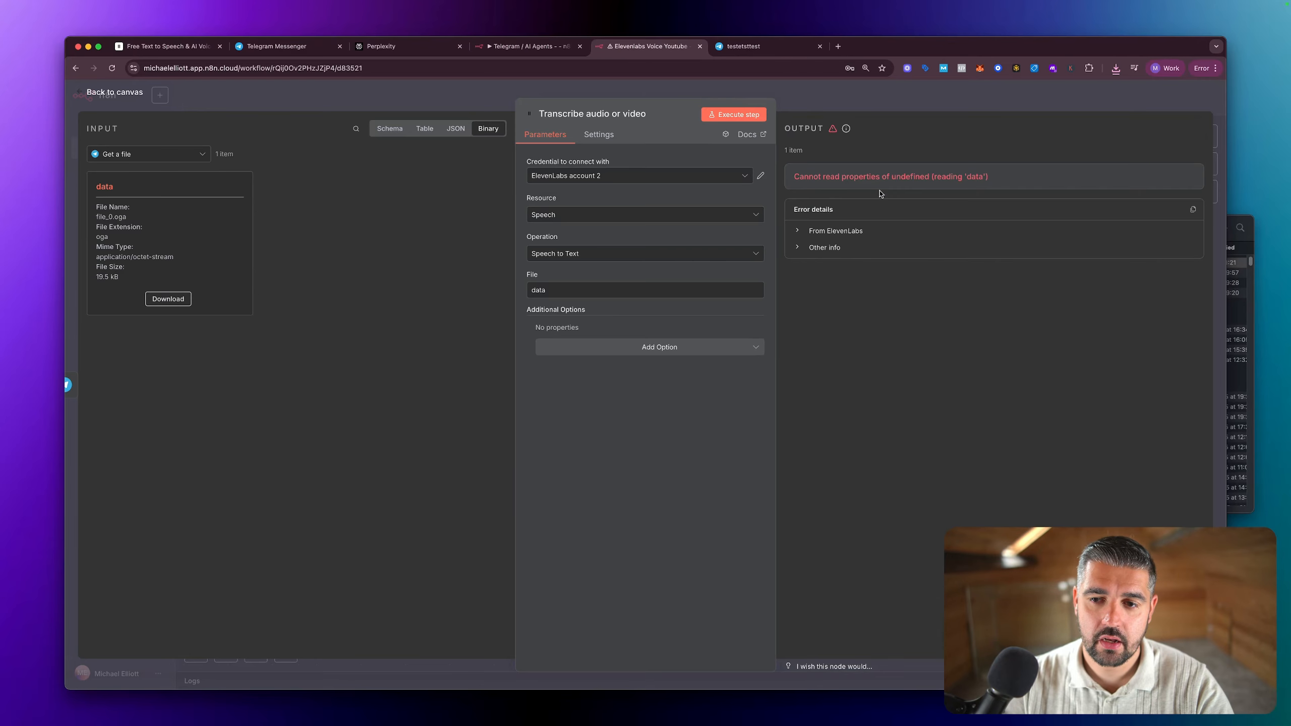
{"action": "key", "text": "Escape"}
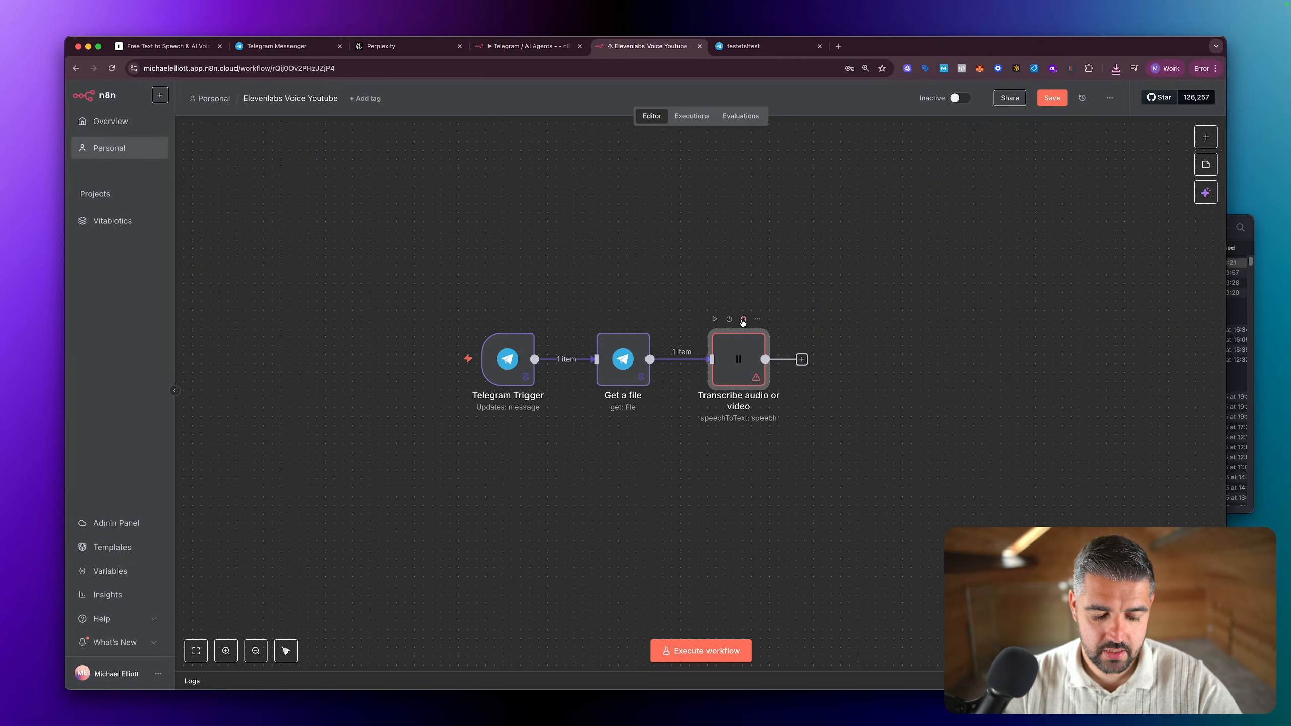
Step: Reopen the Get a file node and toggle its Download option, leaving it off
{"action": "double_click", "coordinate": [620, 355]}
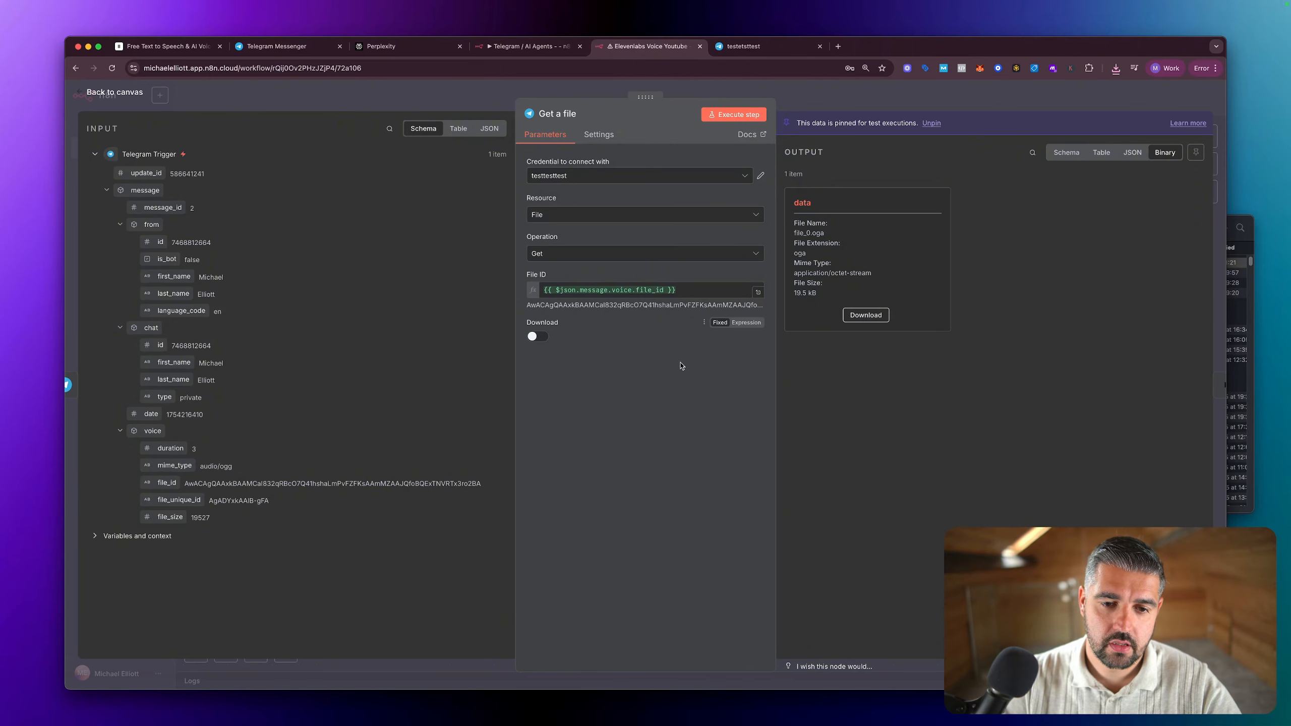
{"action": "key", "text": "Escape"}
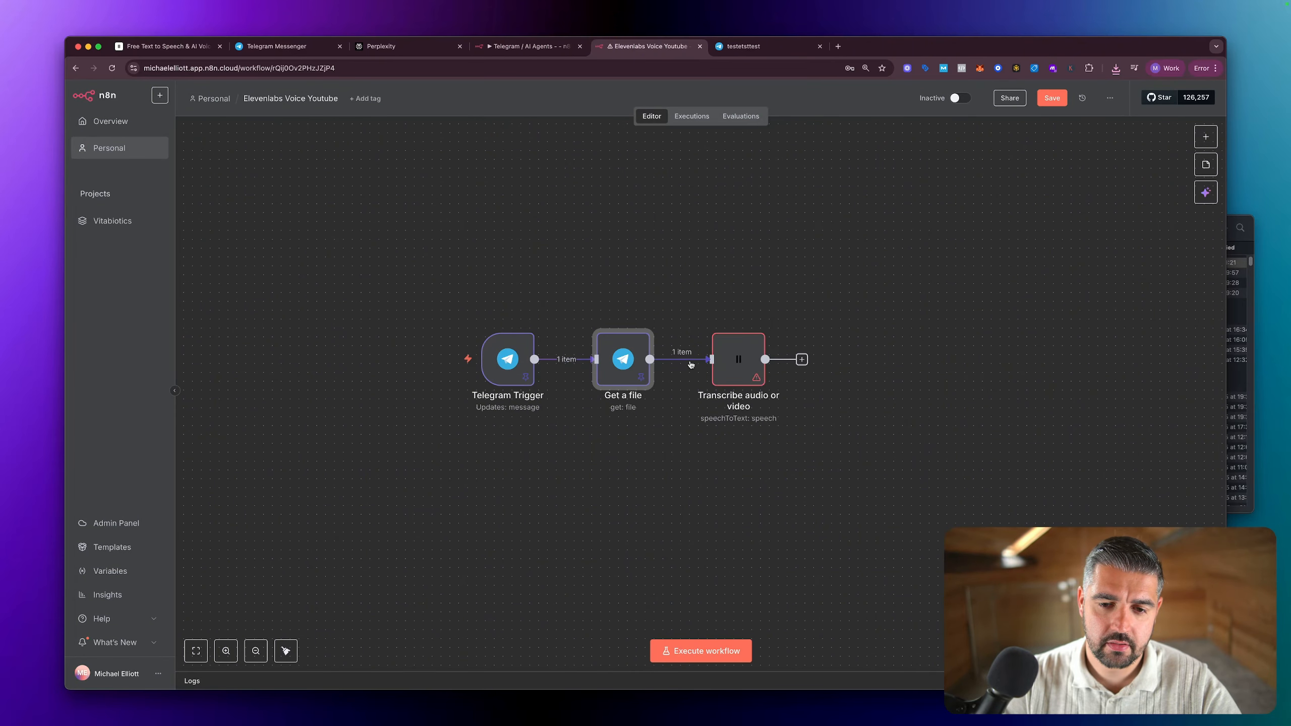
{"action": "double_click", "coordinate": [622, 365]}
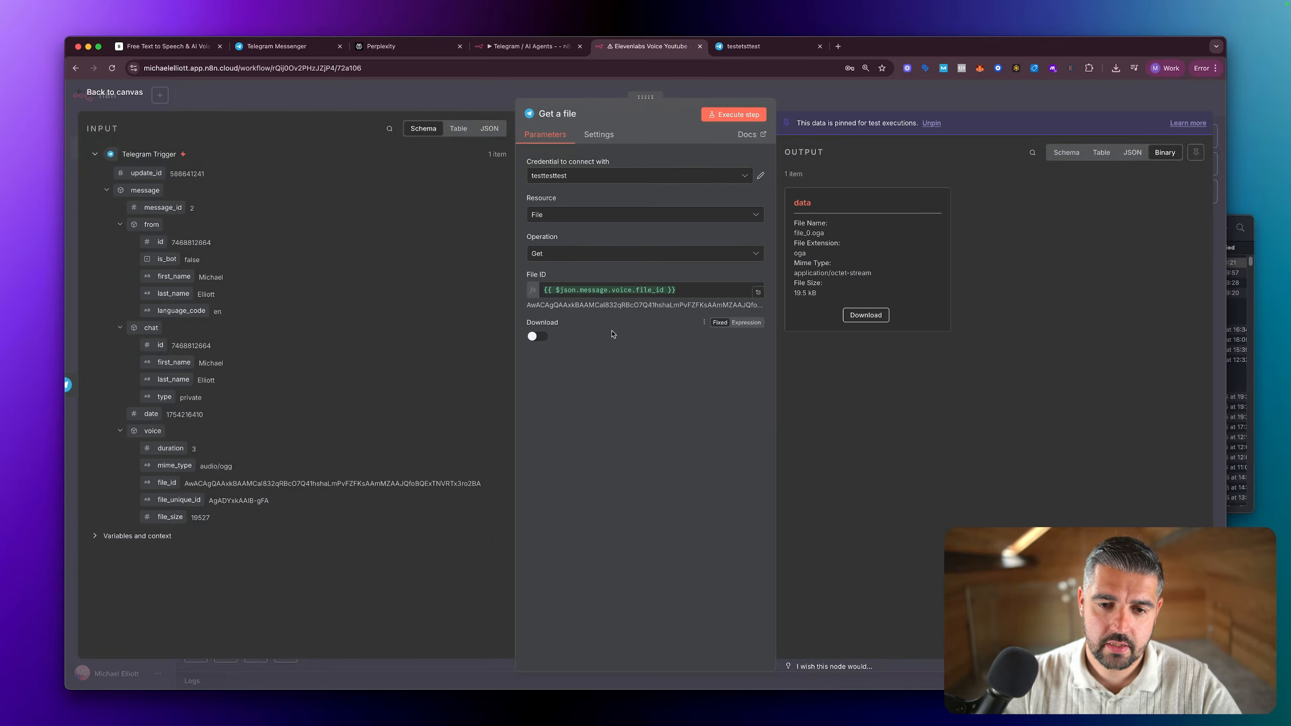
{"action": "left_click", "coordinate": [533, 336]}
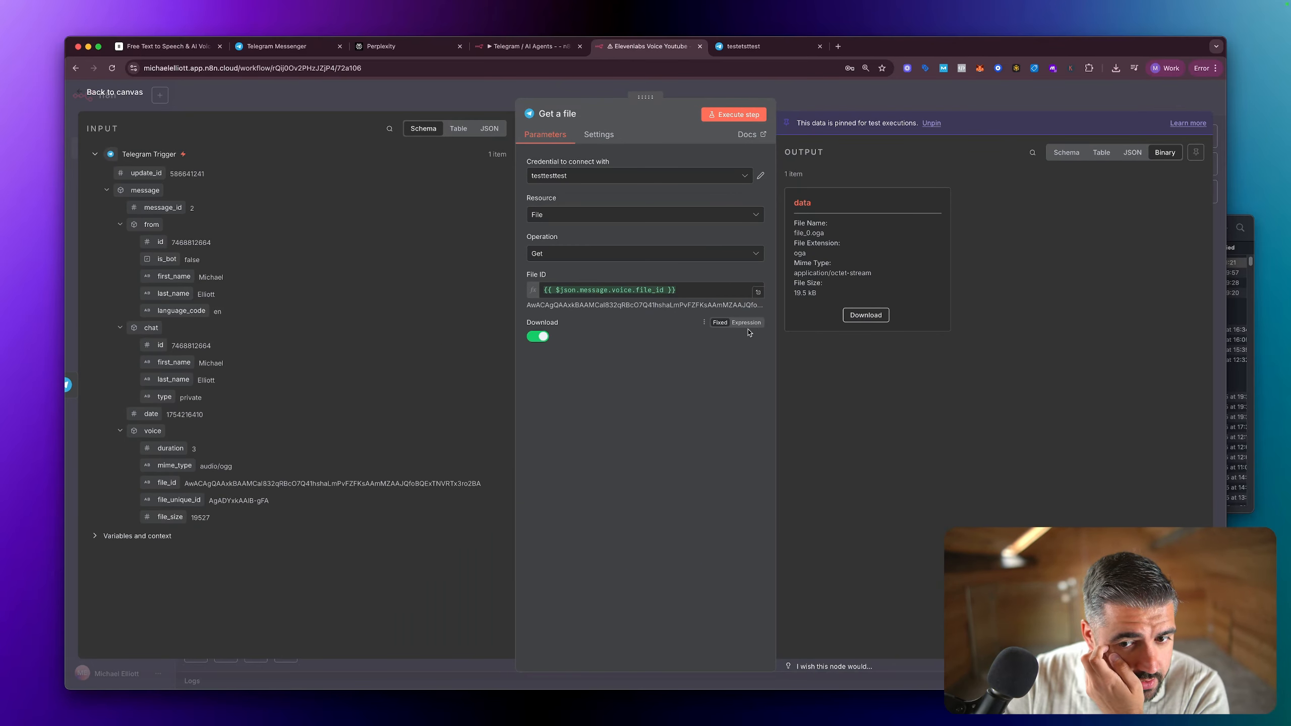
{"action": "left_click", "coordinate": [537, 336]}
Step: Switch the Get a file node's Download option to an expression and enter {{ $json.message.voice.file_id }}
{"action": "left_click", "coordinate": [740, 322]}
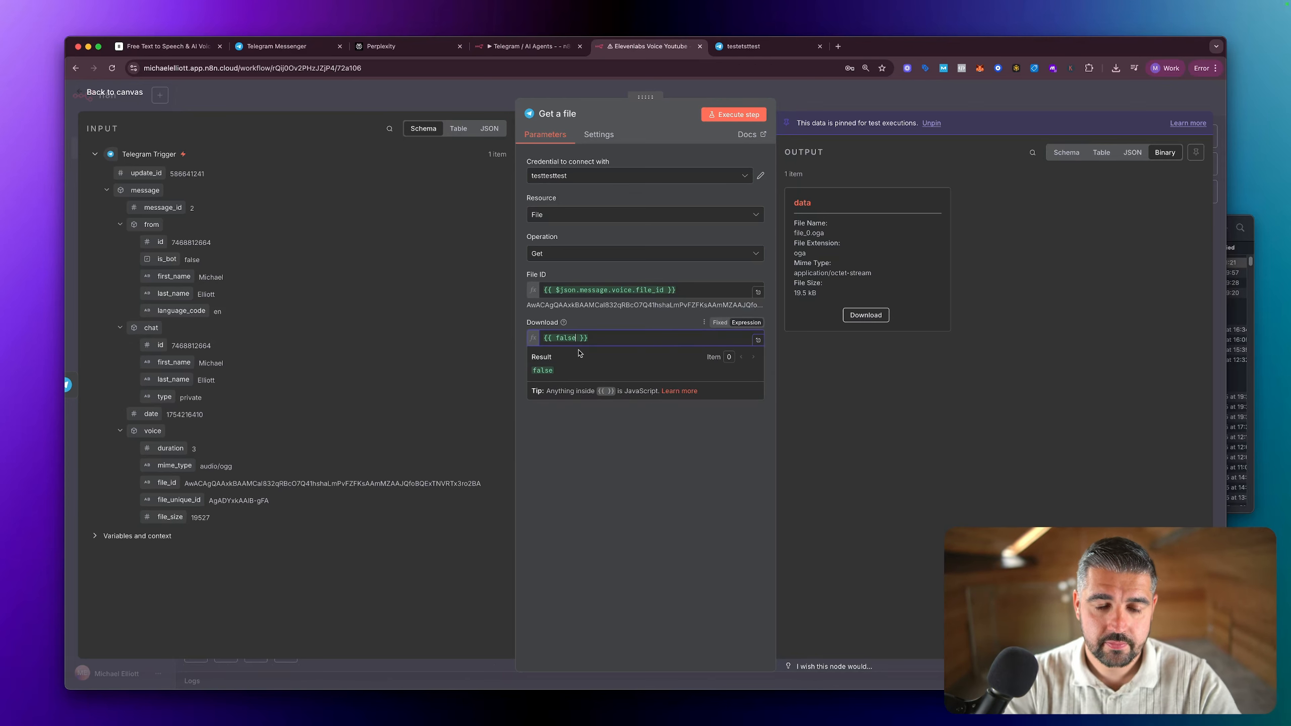
{"action": "key", "text": "BackSpace"}
{"action": "key", "text": "BackSpace"}
{"action": "key", "text": "BackSpace"}
{"action": "key", "text": "BackSpace"}
{"action": "key", "text": "BackSpace"}
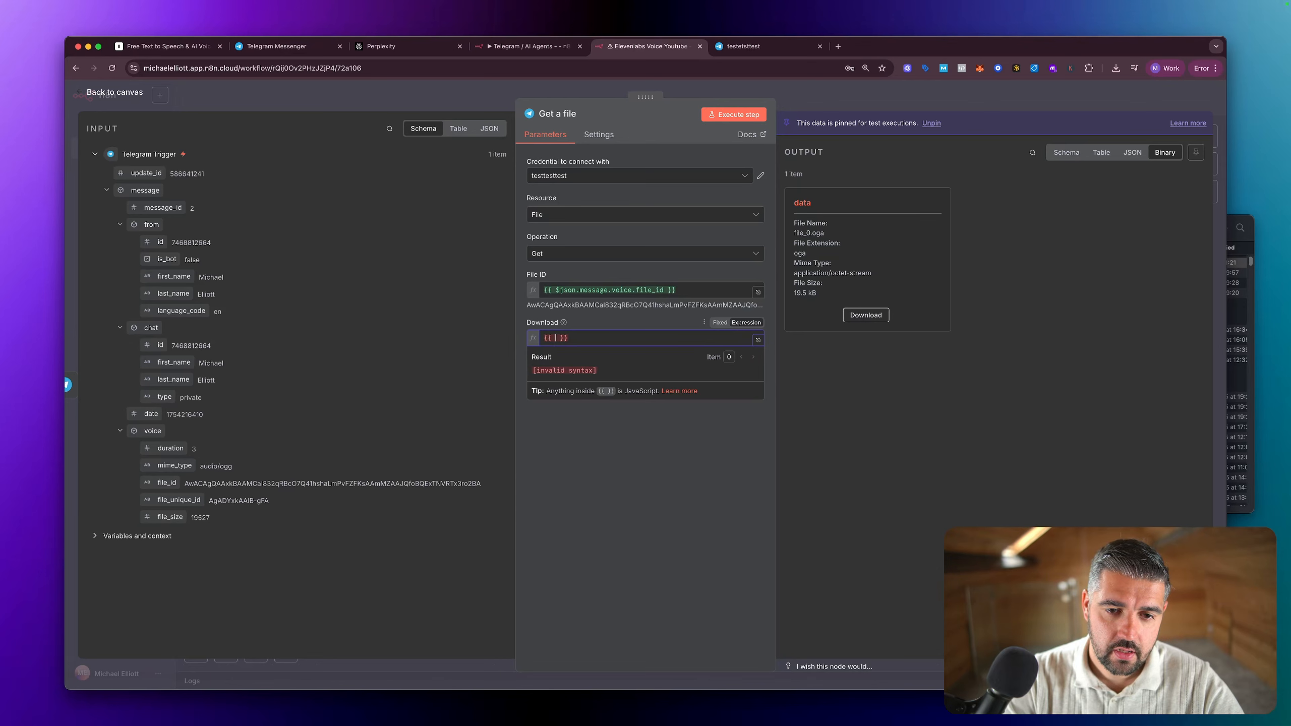
{"action": "type", "text": "$"}
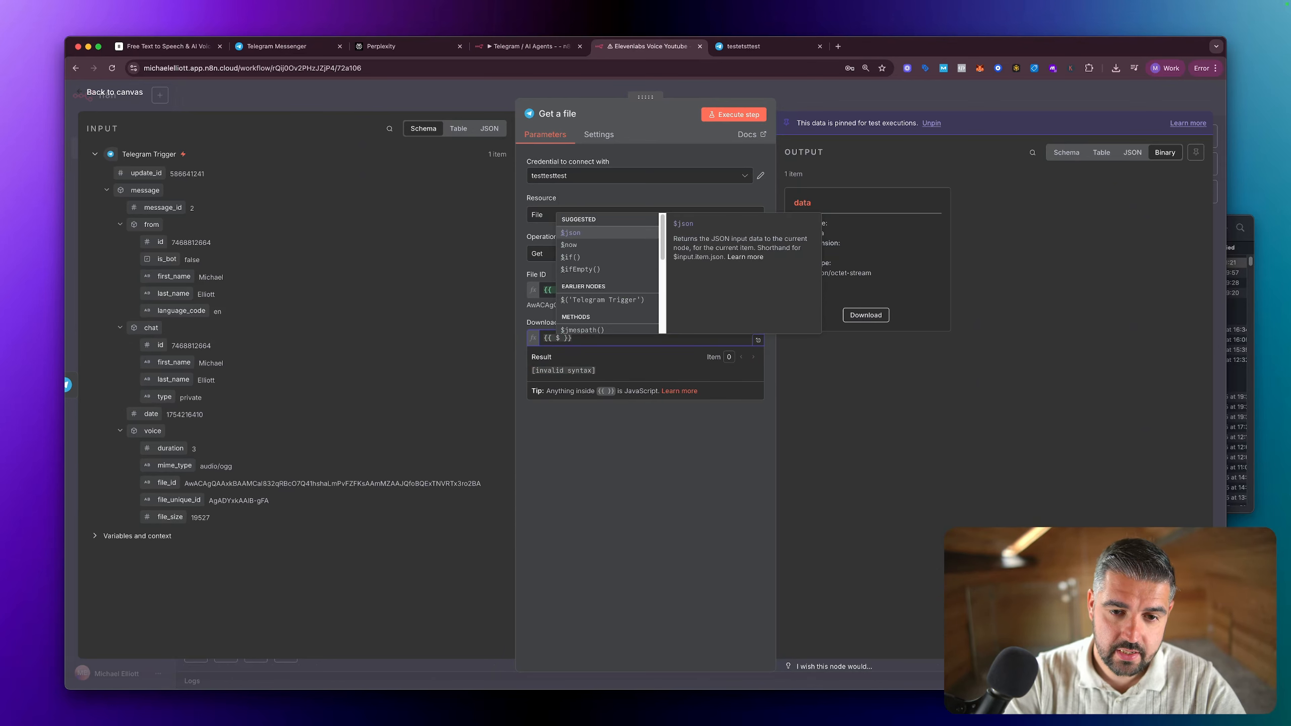
{"action": "type", "text": "json"}
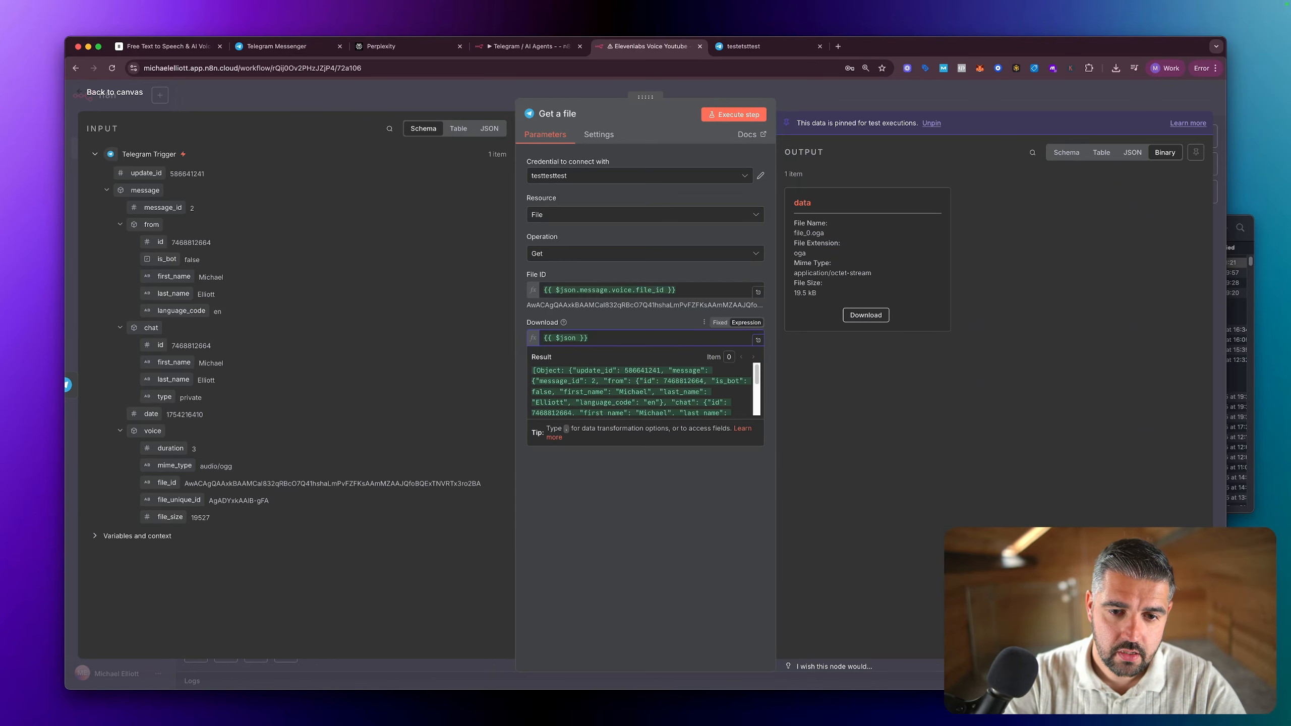
{"action": "type", "text": ".message."}
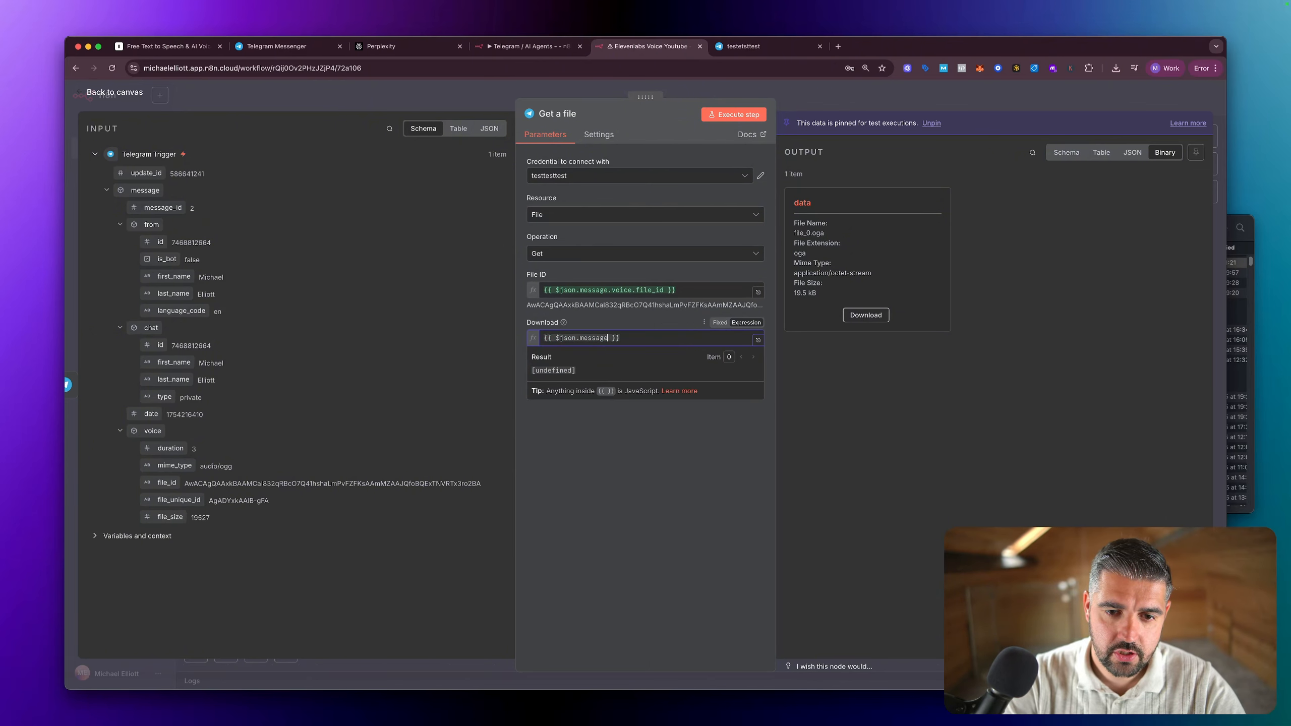
{"action": "type", "text": "voice.f"}
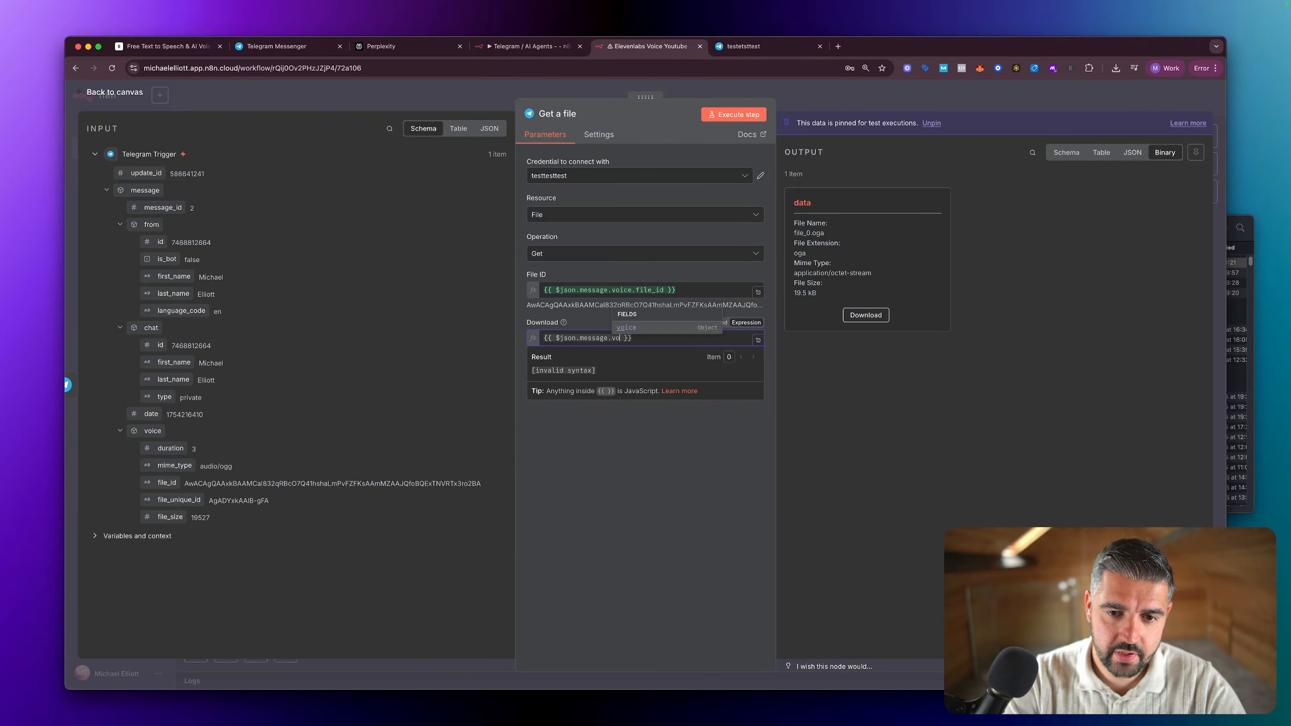
{"action": "type", "text": "il"}
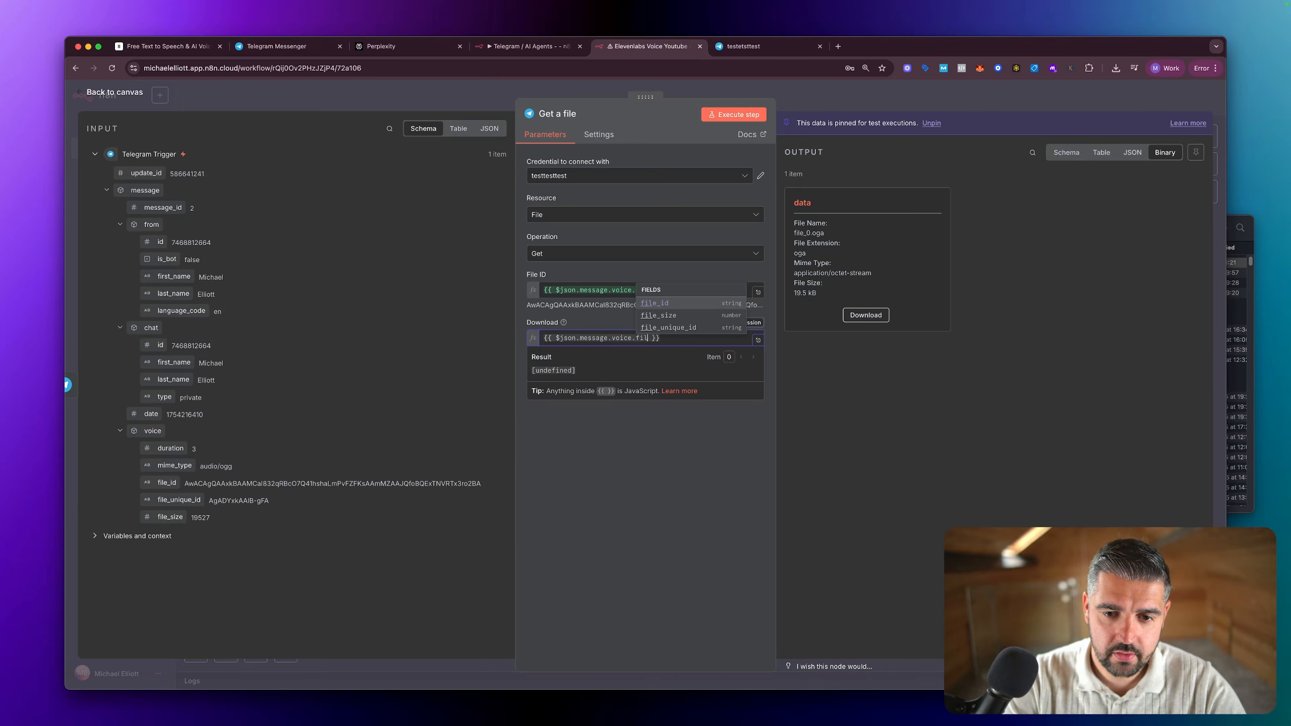
{"action": "type", "text": "e"}
{"action": "key", "text": "Return"}
{"action": "type", "text": "."}
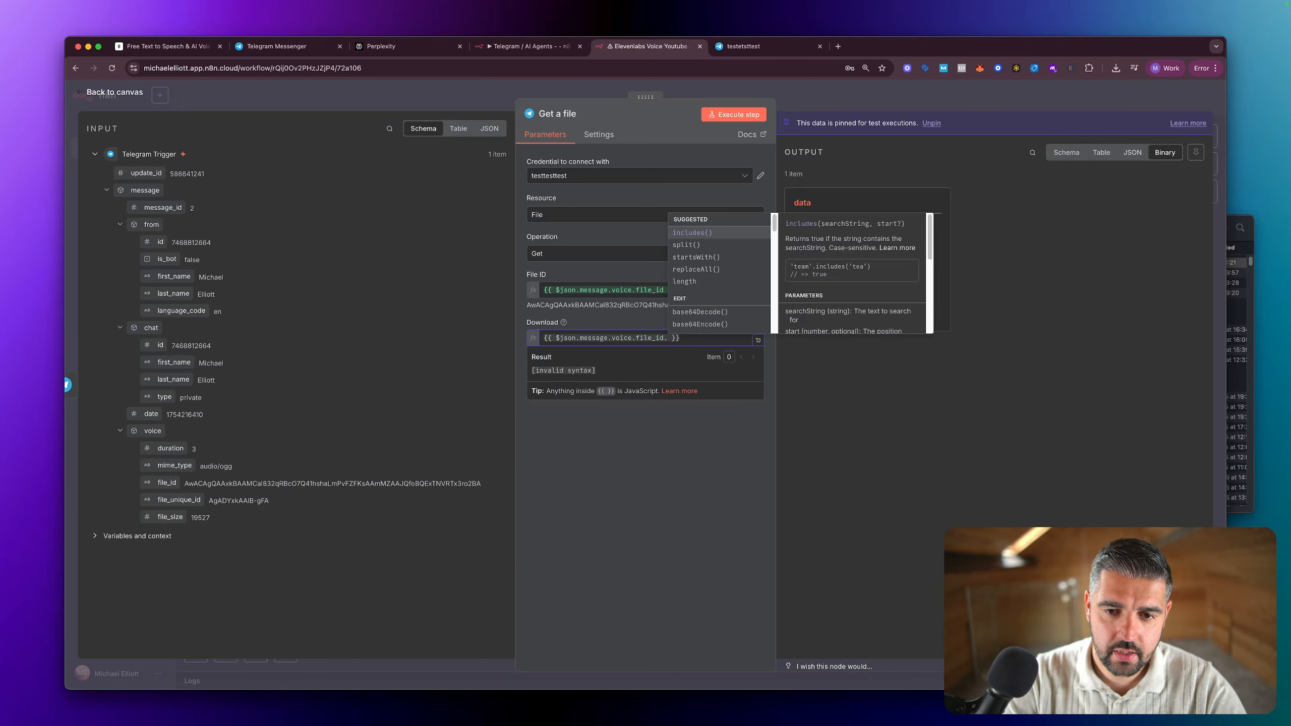
{"action": "type", "text": "do"}
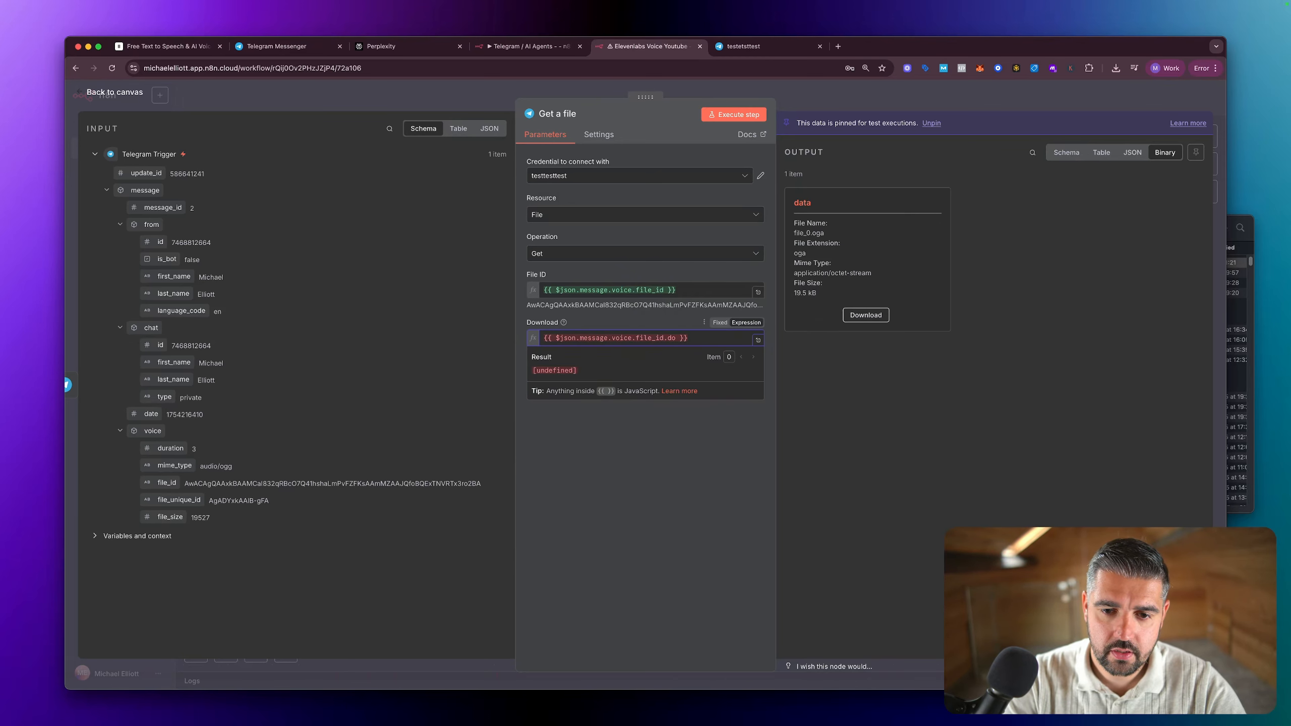
{"action": "key", "text": "BackSpace"}
{"action": "key", "text": "BackSpace"}
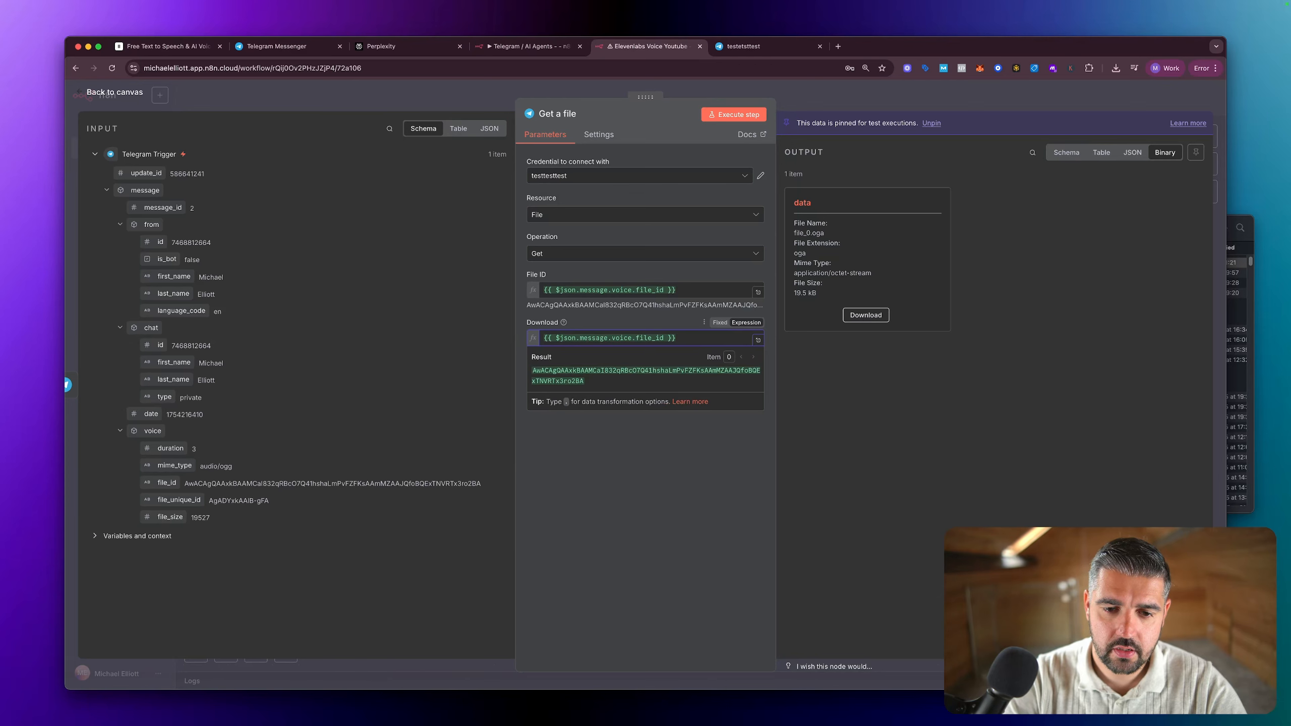
{"action": "left_click", "coordinate": [643, 477]}
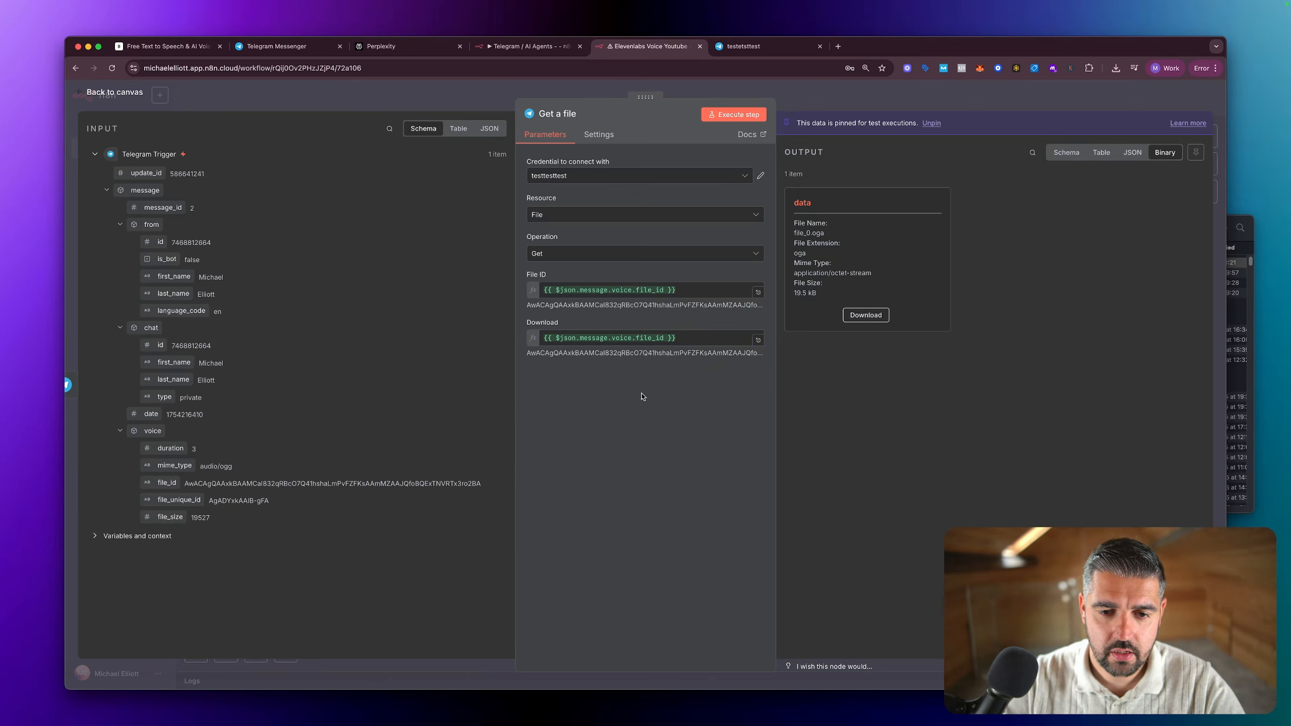
Step: Clear the Download expression and copy the one used in the voice file node of the Telegram / AI Agents workflow
{"action": "left_click", "coordinate": [710, 339]}
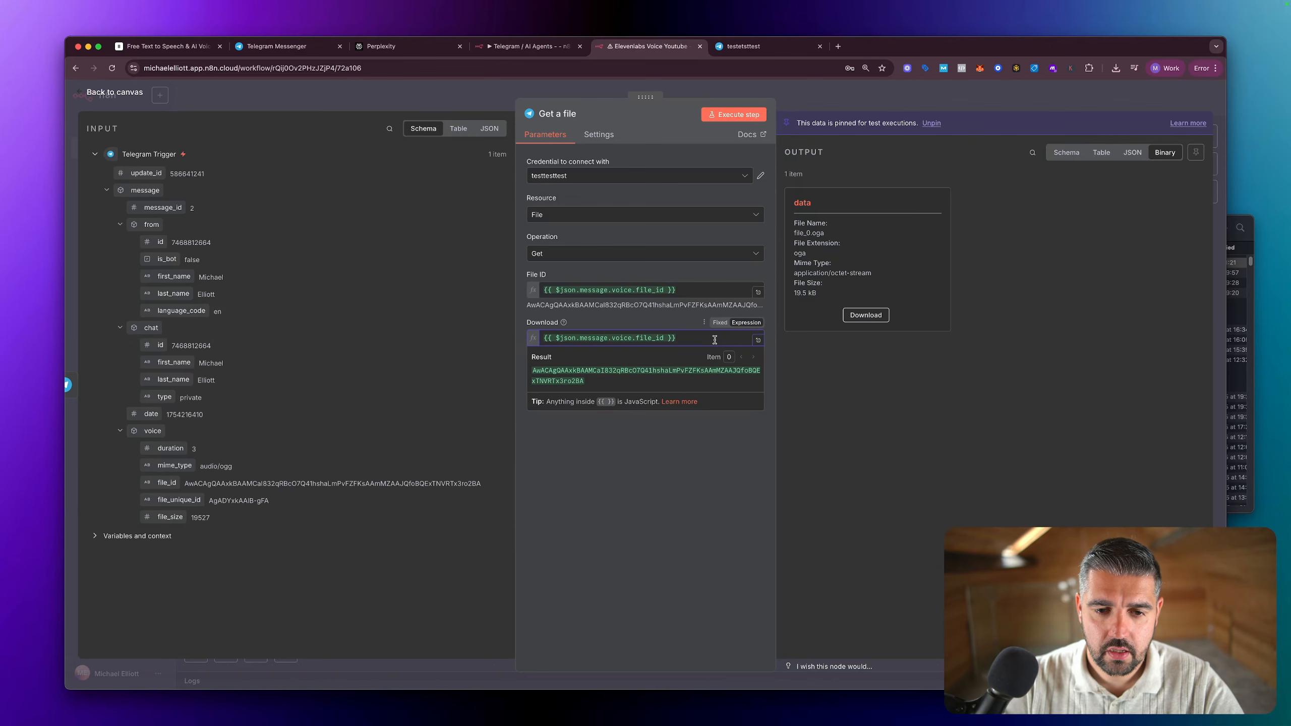
{"action": "key", "text": "super+a"}
{"action": "key", "text": "BackSpace"}
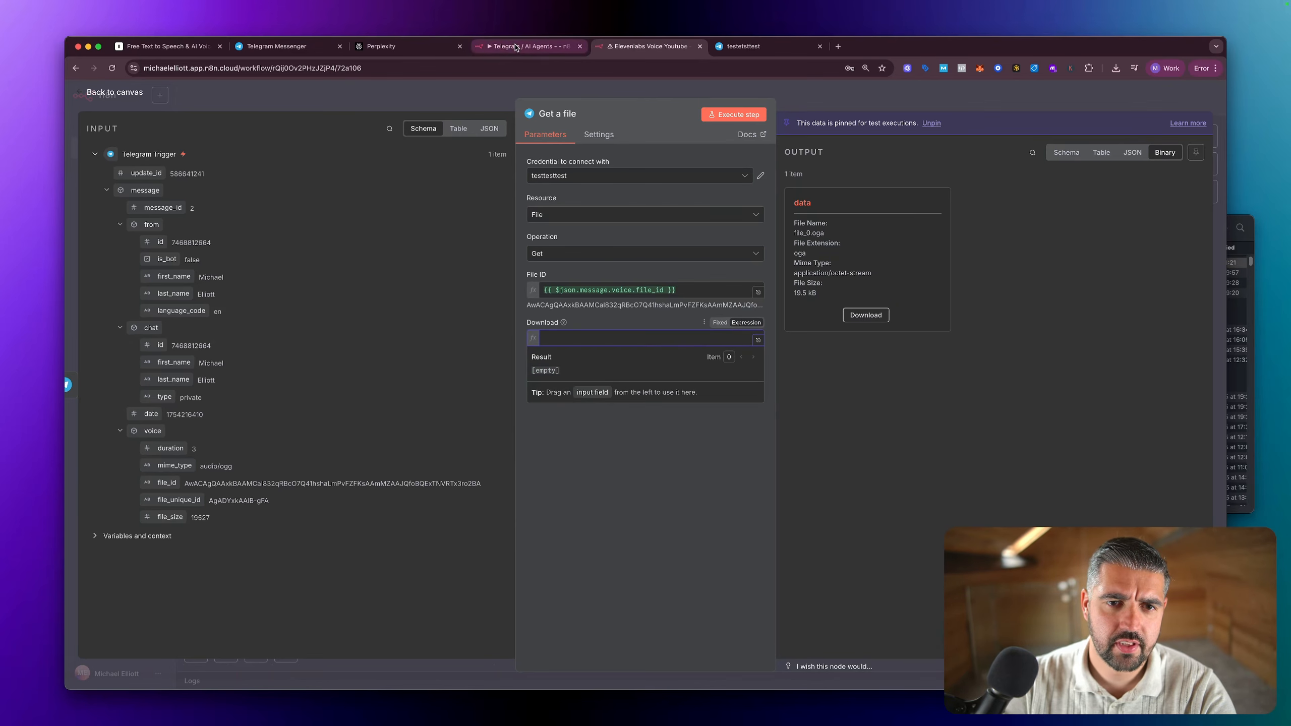
{"action": "left_click", "coordinate": [515, 47]}
{"action": "double_click", "coordinate": [464, 215]}
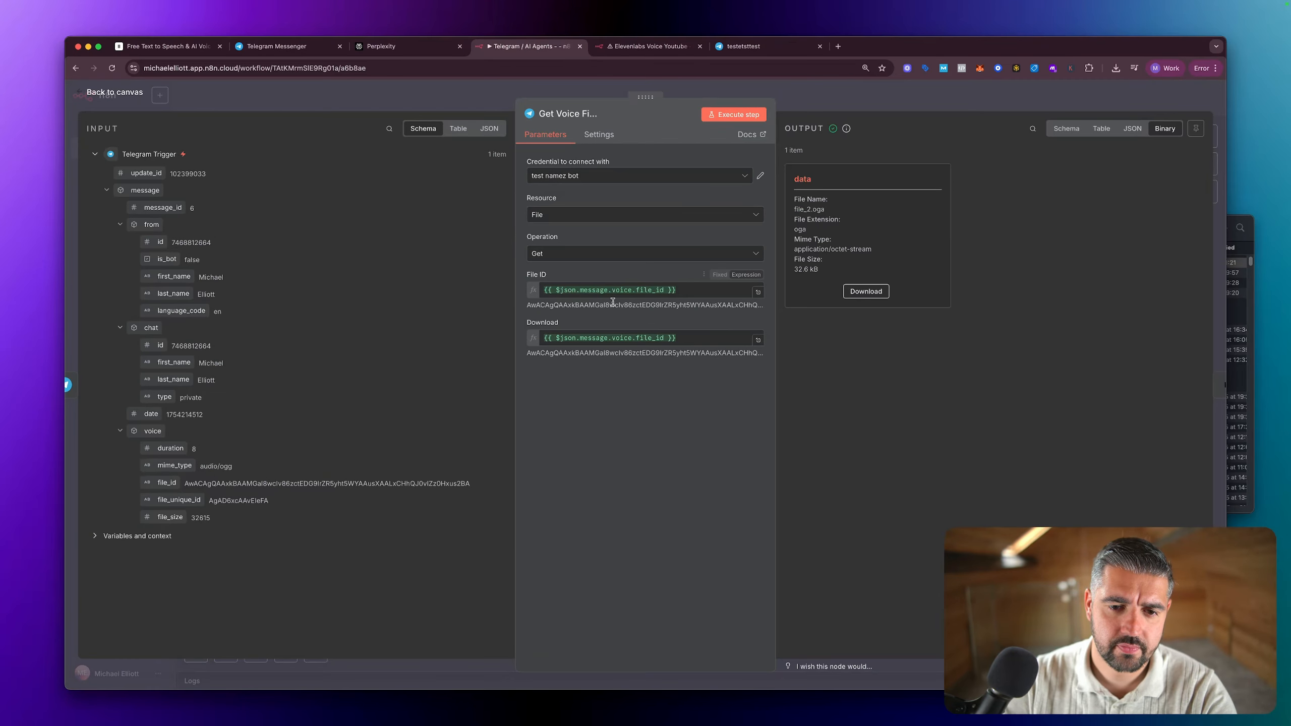
{"action": "left_click", "coordinate": [694, 336]}
{"action": "key", "text": "super+a"}
{"action": "key", "text": "super+c"}
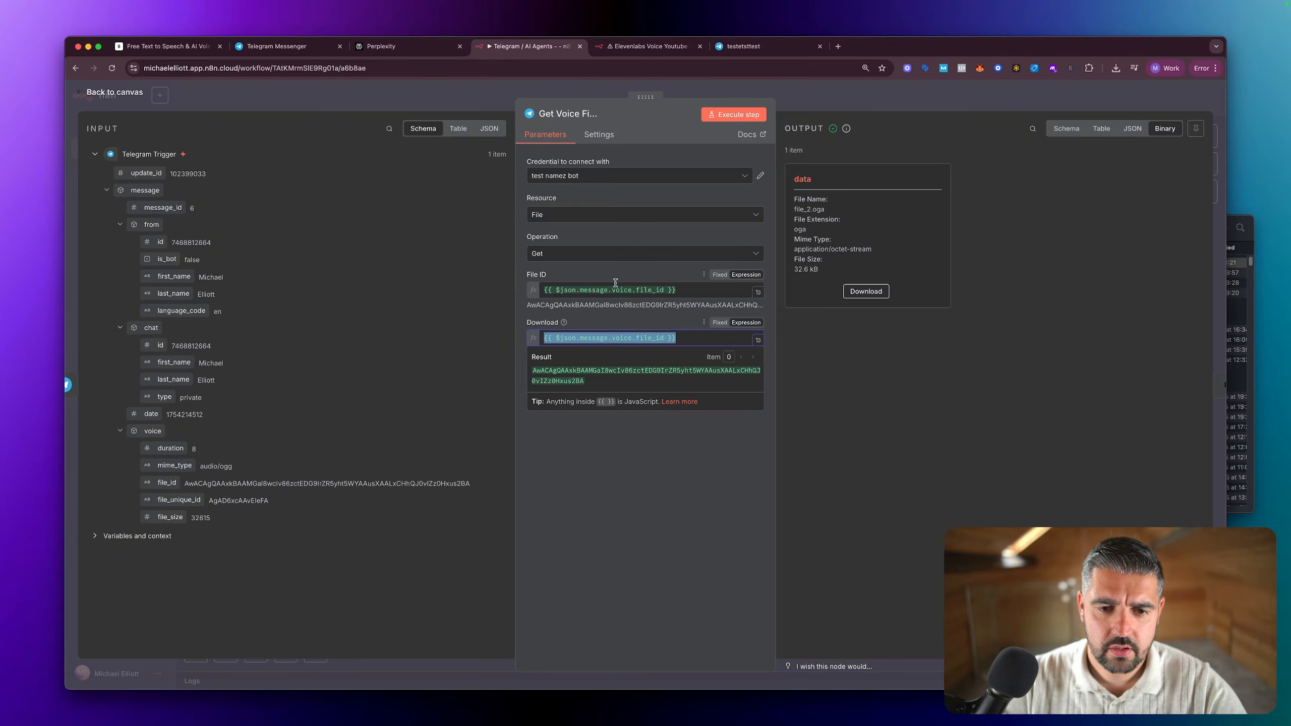
{"action": "left_click", "coordinate": [624, 48]}
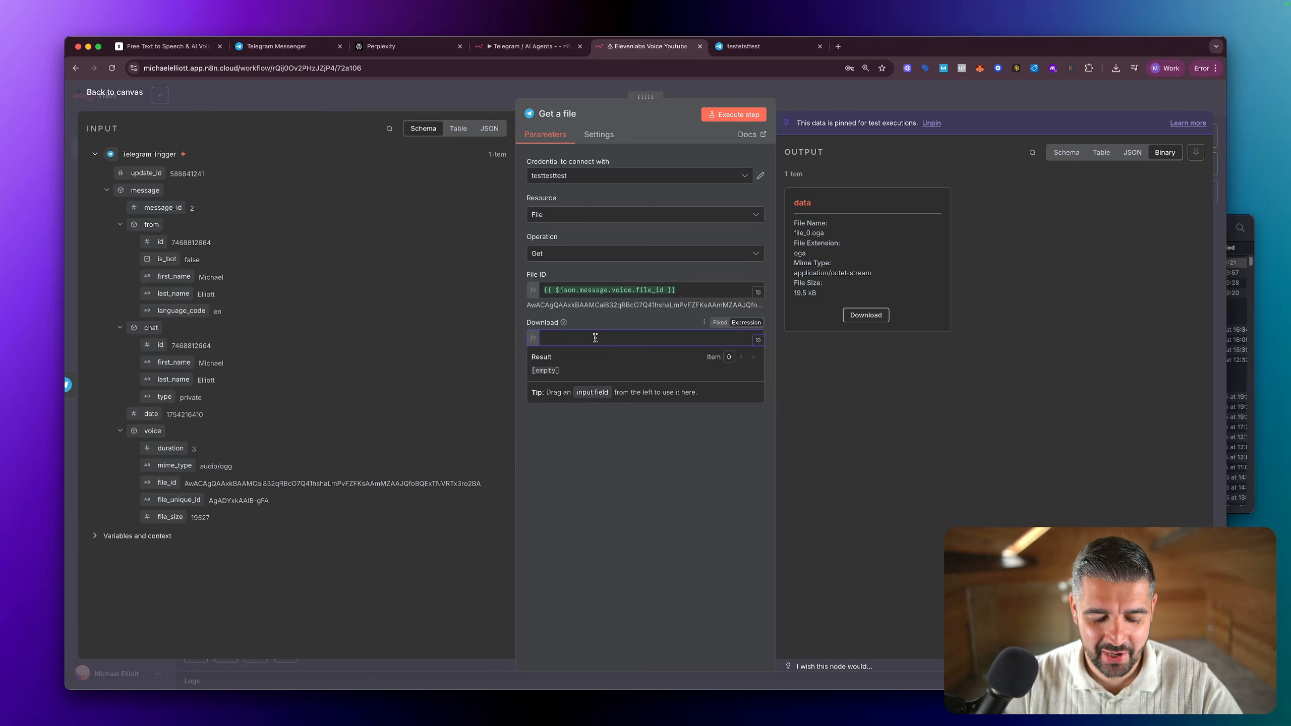
Step: Replace the bot token pasted into the Get a file node's Download field with the File ID expression {{ $json.message.voice.file_id }}
{"action": "key", "text": "super+v"}
{"action": "left_click_drag", "start_coordinate": [676, 290], "coordinate": [552, 289]}
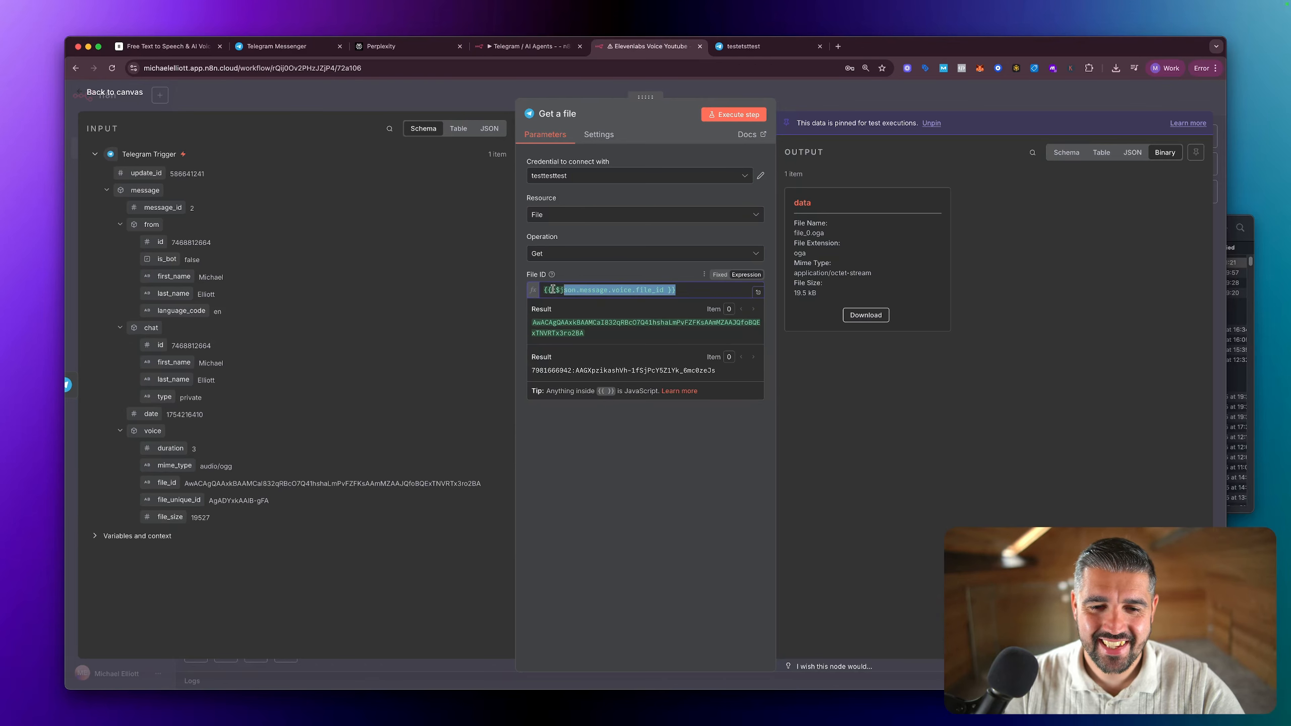
{"action": "left_click", "coordinate": [665, 412]}
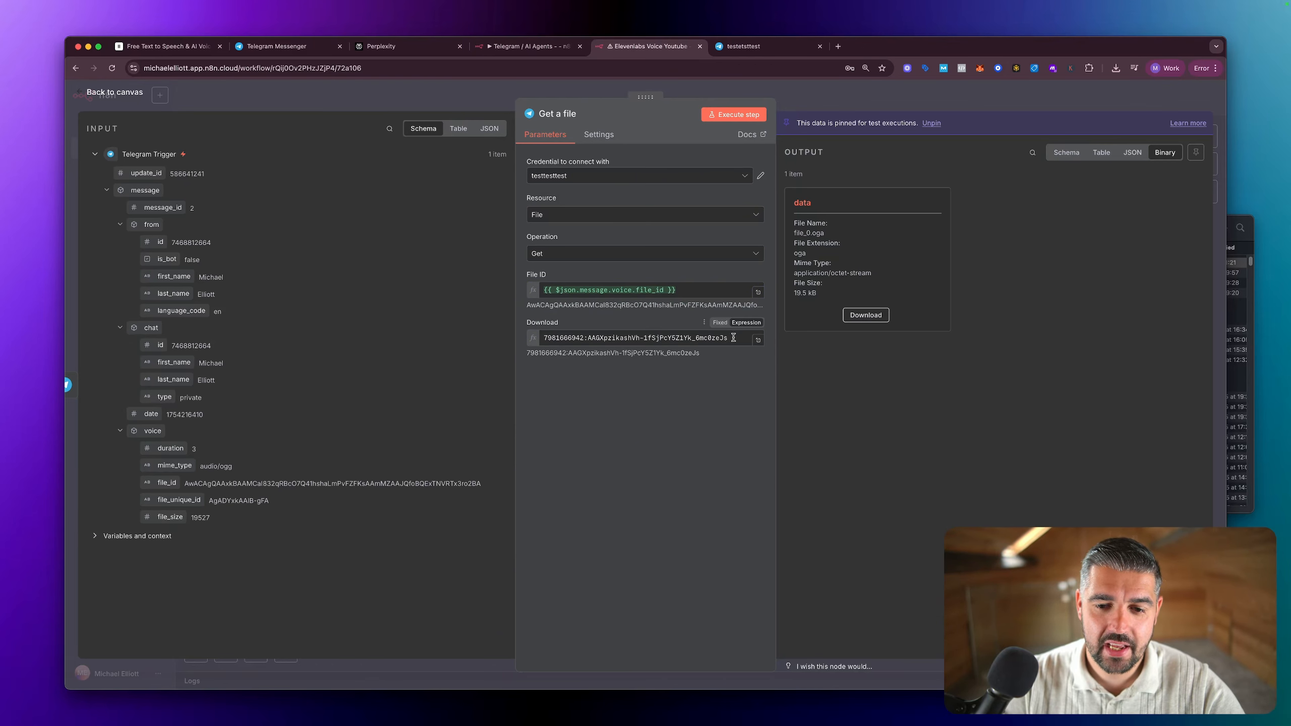
{"action": "left_click", "coordinate": [734, 338]}
{"action": "key", "text": "super+a"}
{"action": "key", "text": "super+v"}
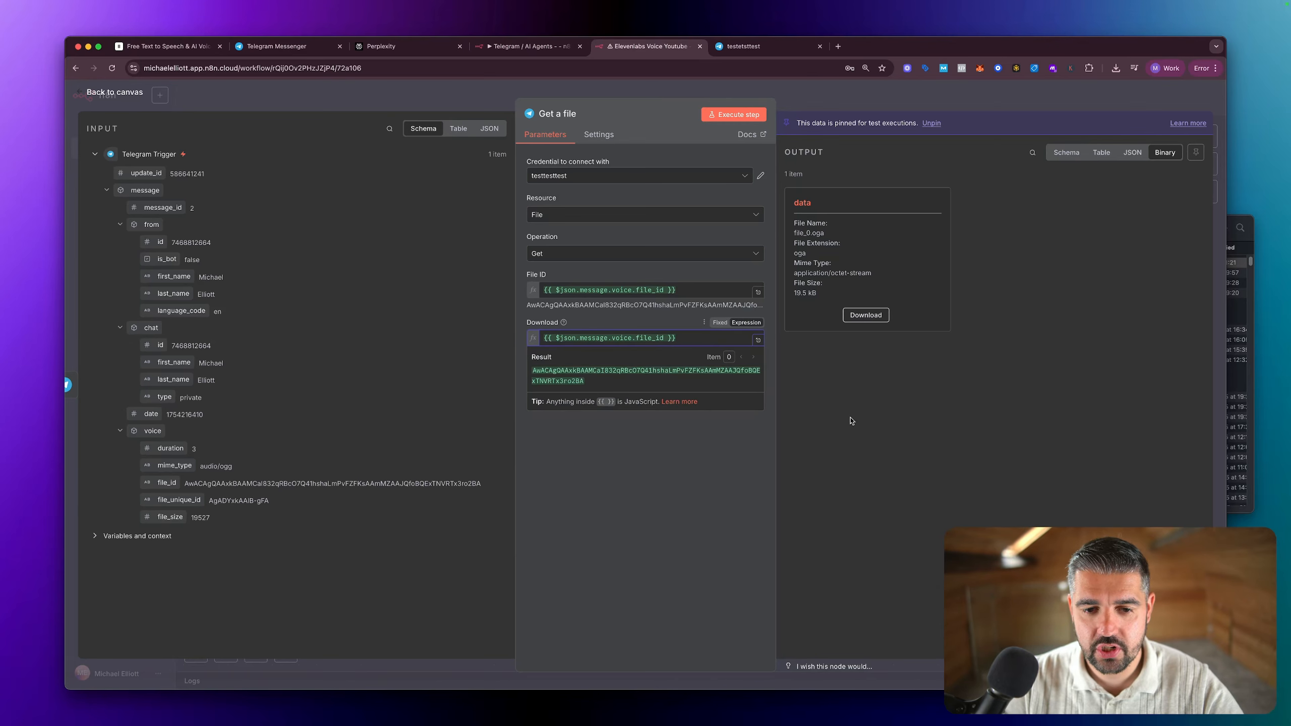
Step: Unpin and test the Get a file node, and execute the Transcribe audio or video step on its output
{"action": "left_click", "coordinate": [730, 116]}
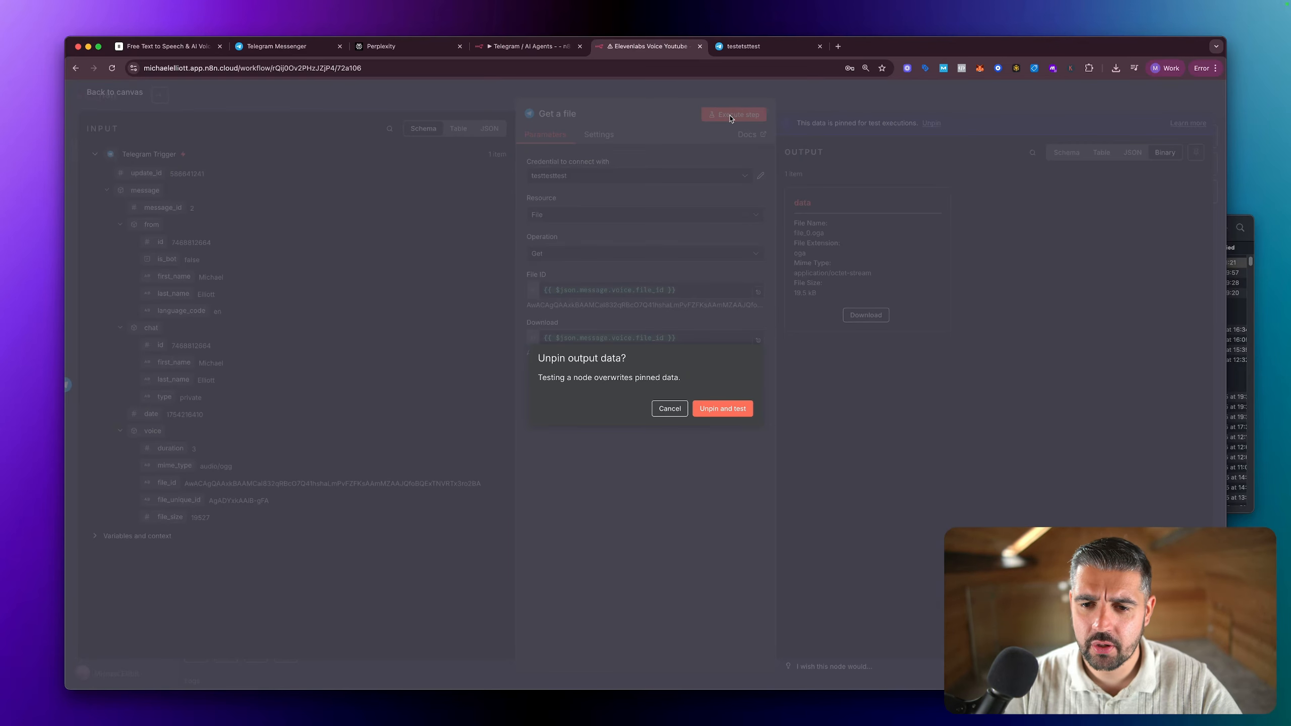
{"action": "left_click", "coordinate": [723, 409]}
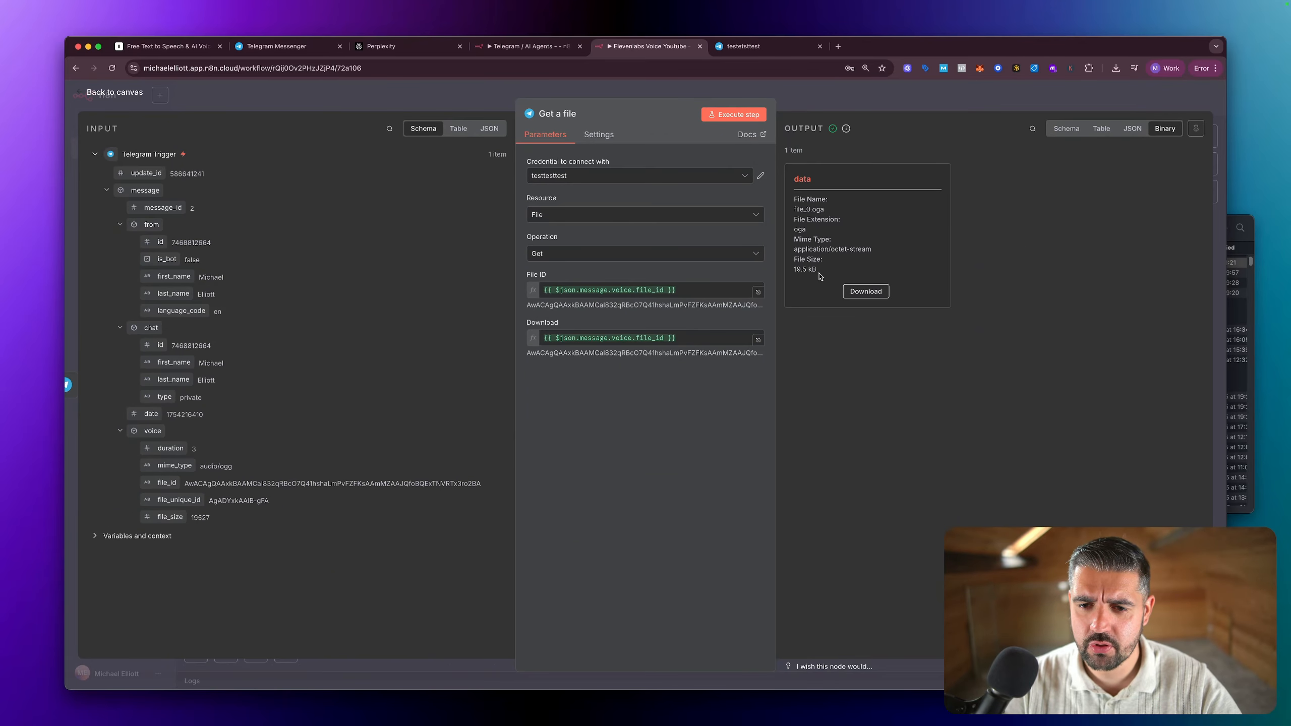
{"action": "key", "text": "Escape"}
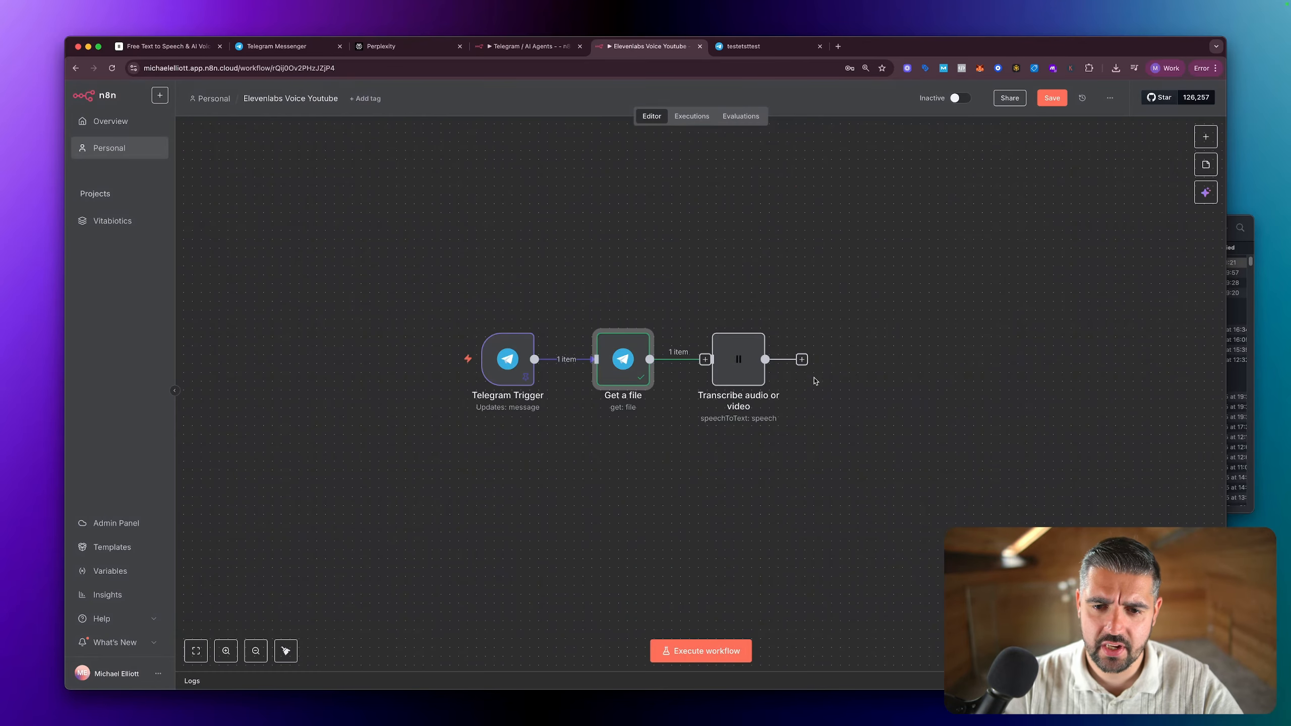
{"action": "double_click", "coordinate": [739, 362]}
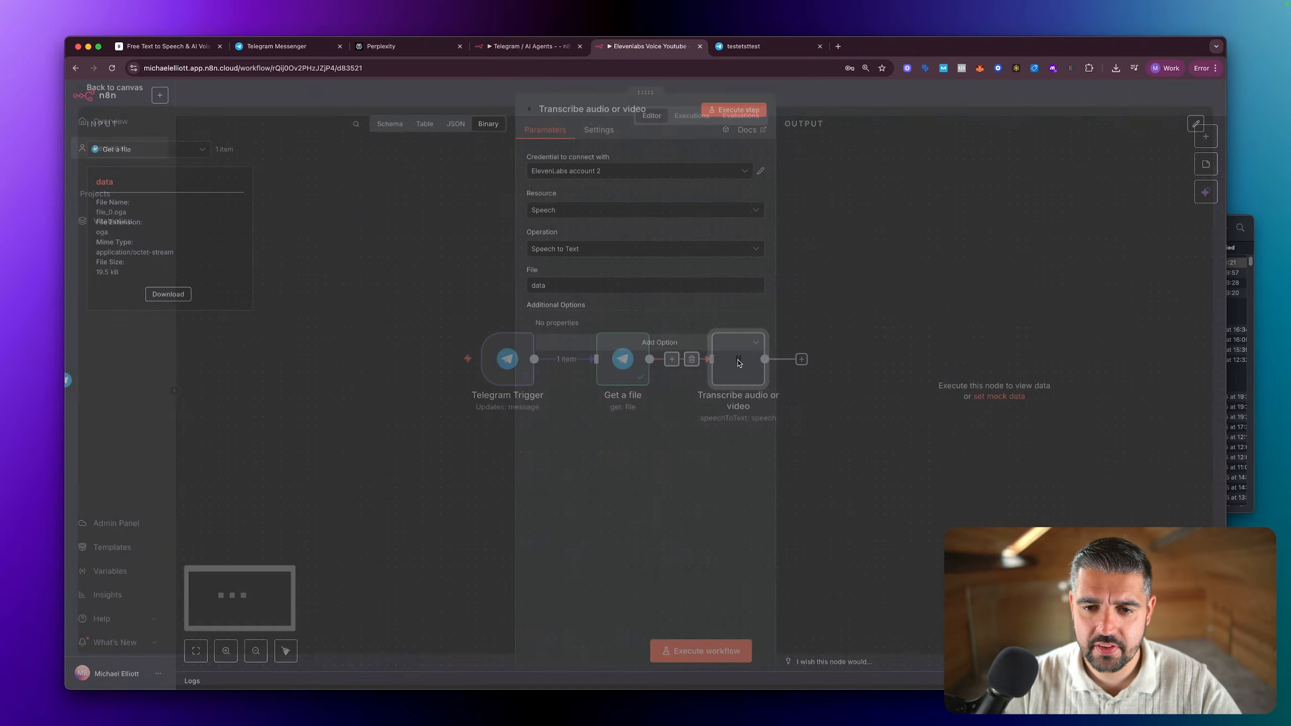
{"action": "left_click", "coordinate": [726, 120]}
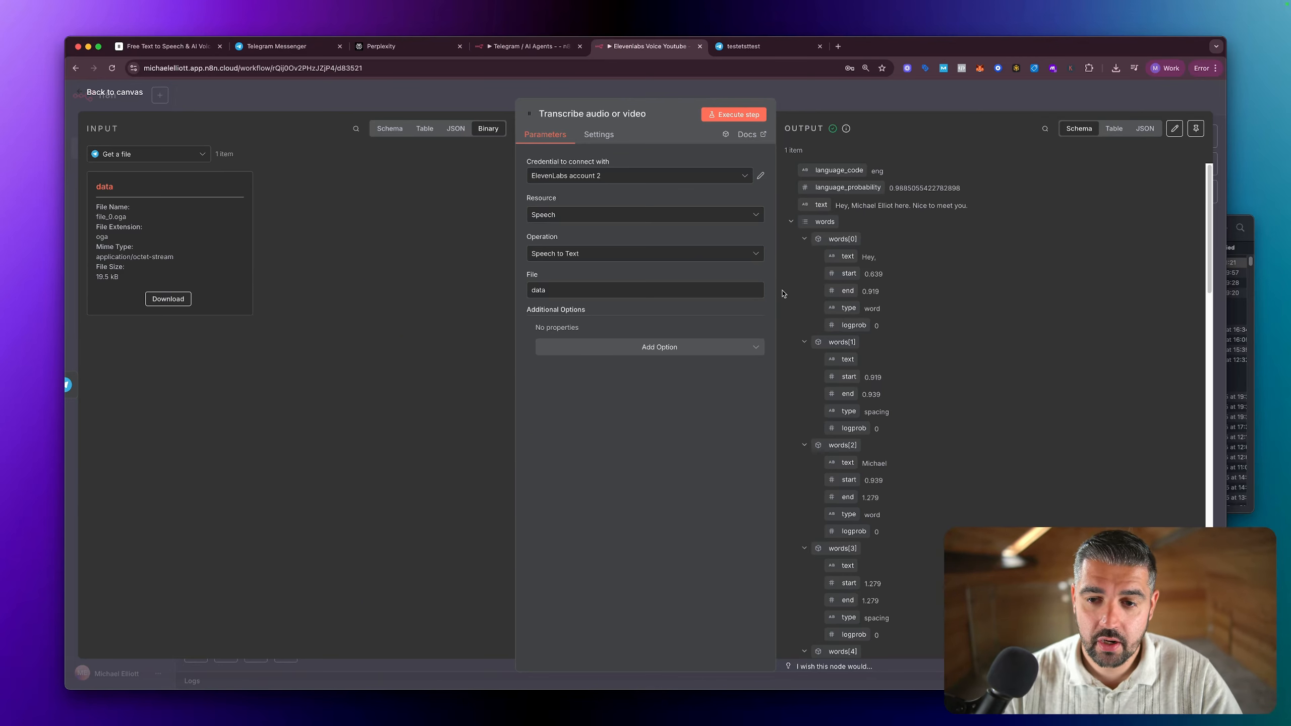
{"action": "key", "text": "ctrl+shift+a"}
{"action": "mouse_move", "coordinate": [1020, 306]}
{"action": "left_mouse_down"}
{"action": "mouse_move", "coordinate": [929, 219]}
{"action": "mouse_move", "coordinate": [955, 219]}
{"action": "left_mouse_up"}
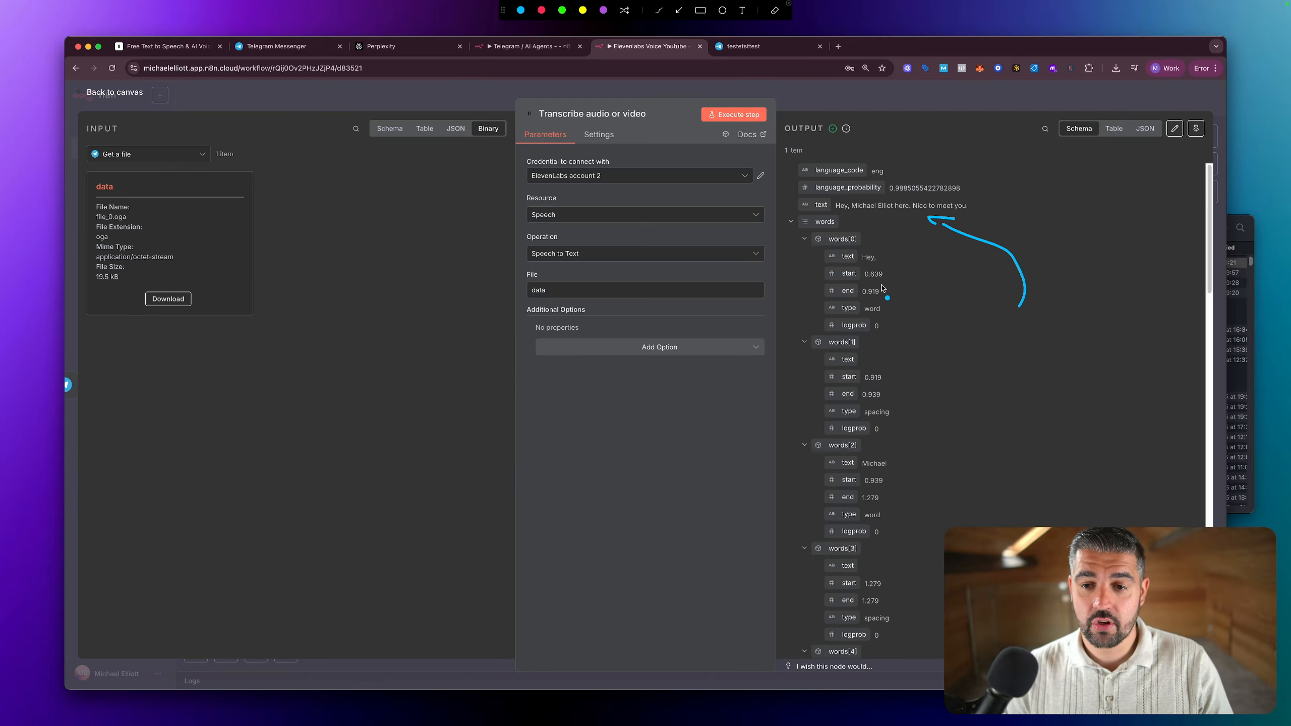
{"action": "key", "text": "ctrl+shift+a"}
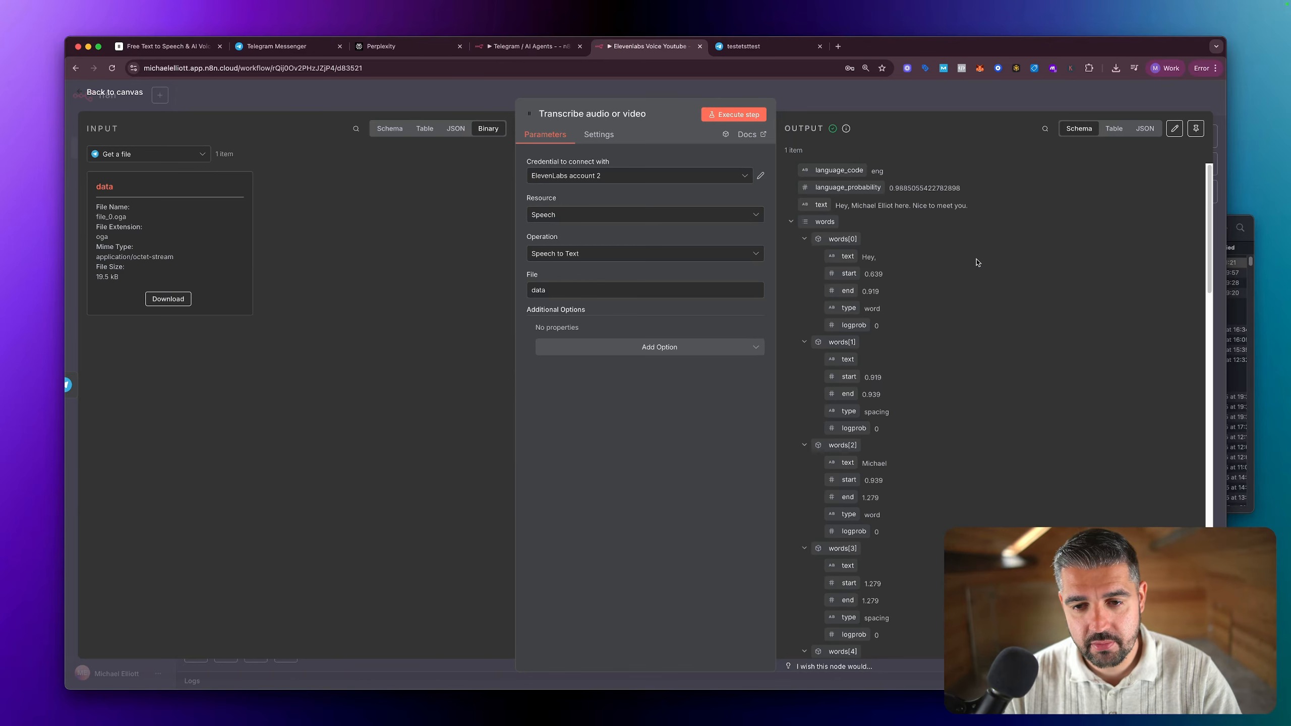
Step: Return to the canvas and add an AI Agent node after the Transcribe audio or video node
{"action": "key", "text": "Escape"}
{"action": "left_click", "coordinate": [820, 359]}
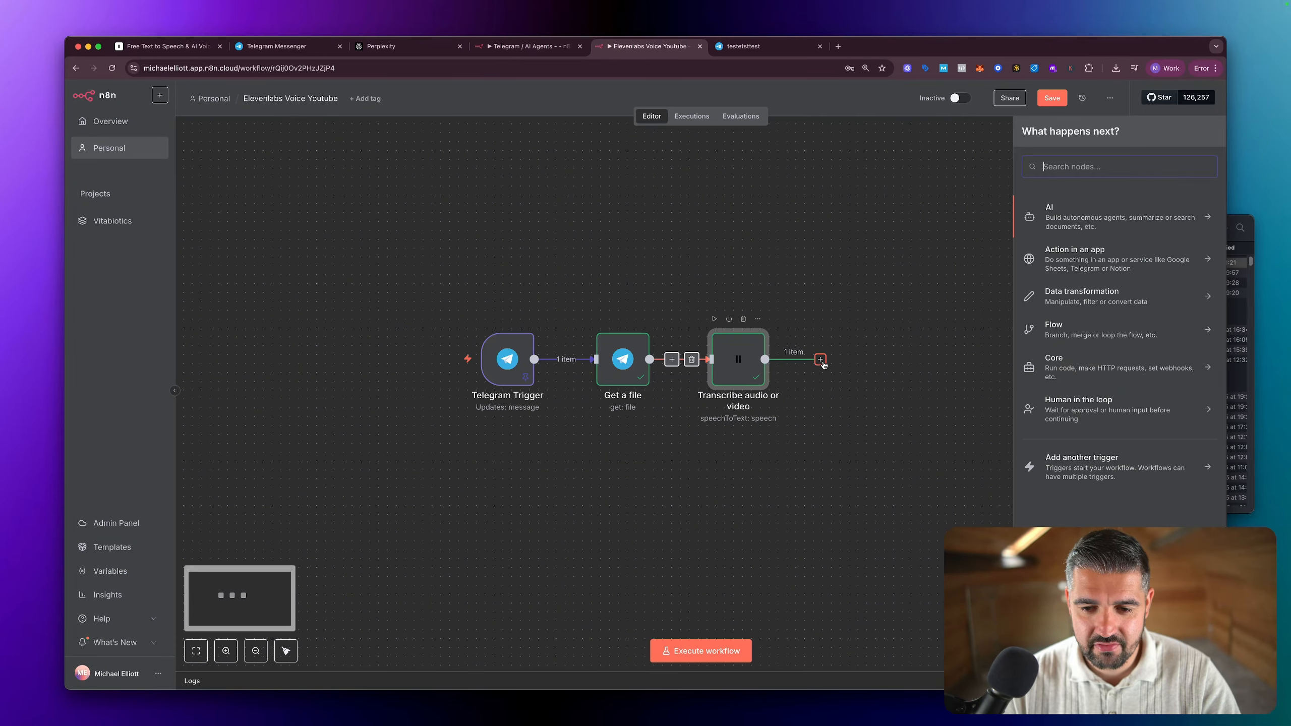
{"action": "left_click", "coordinate": [1060, 220]}
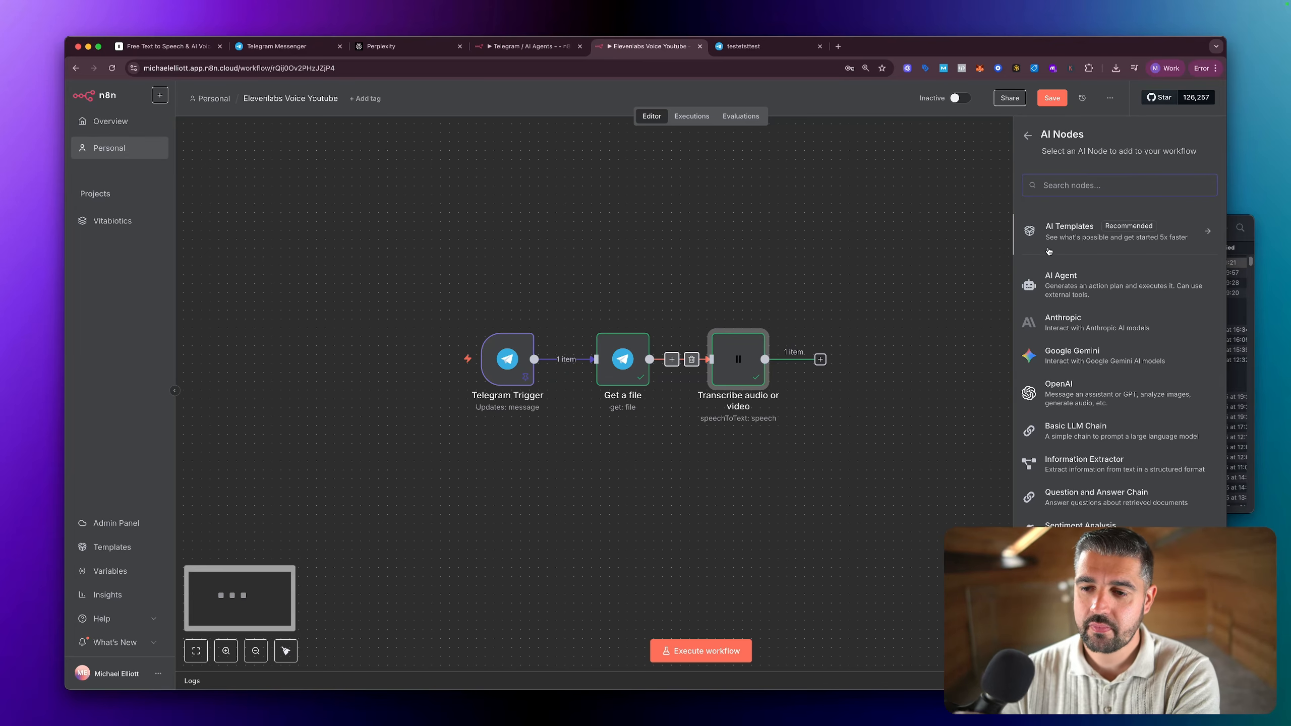
{"action": "left_click", "coordinate": [1070, 286]}
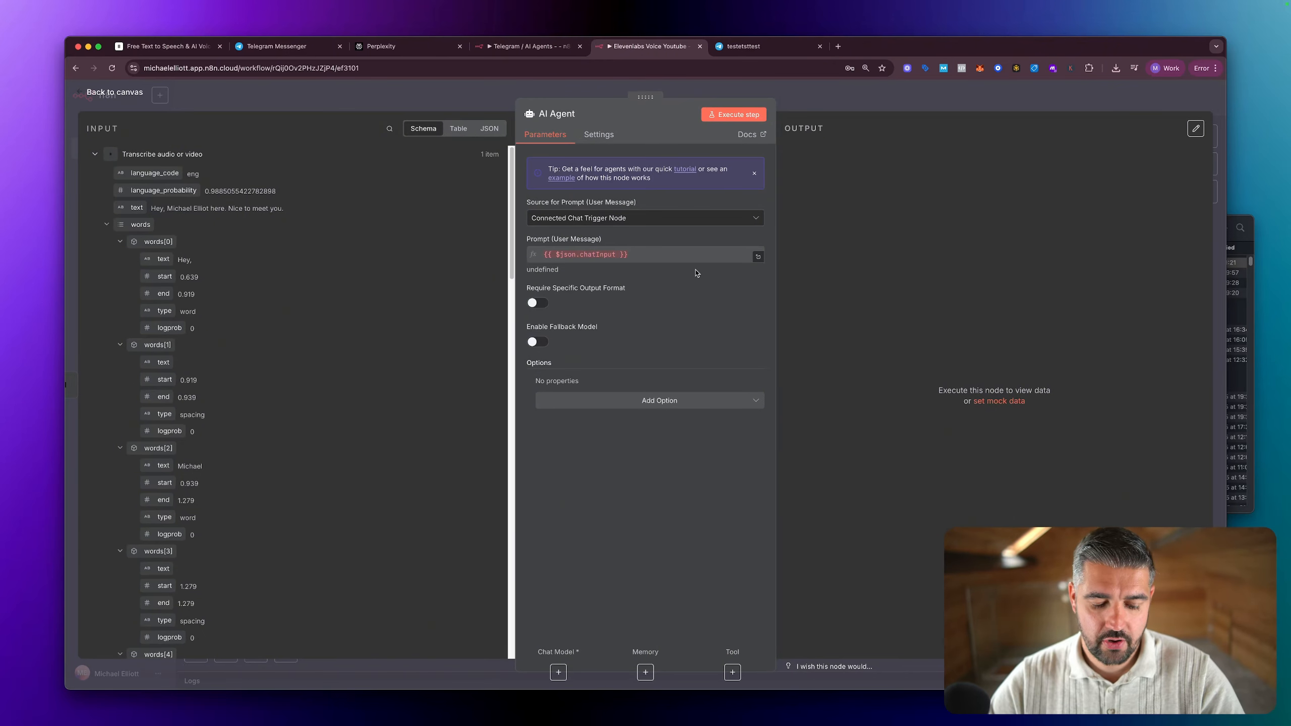
{"action": "key", "text": "alt+super+a"}
{"action": "mouse_move", "coordinate": [938, 144]}
{"action": "left_mouse_down"}
{"action": "mouse_move", "coordinate": [563, 102]}
{"action": "mouse_move", "coordinate": [475, 301]}
{"action": "mouse_move", "coordinate": [884, 173]}
{"action": "mouse_move", "coordinate": [867, 136]}
{"action": "left_mouse_up"}
{"action": "key", "text": "Escape"}
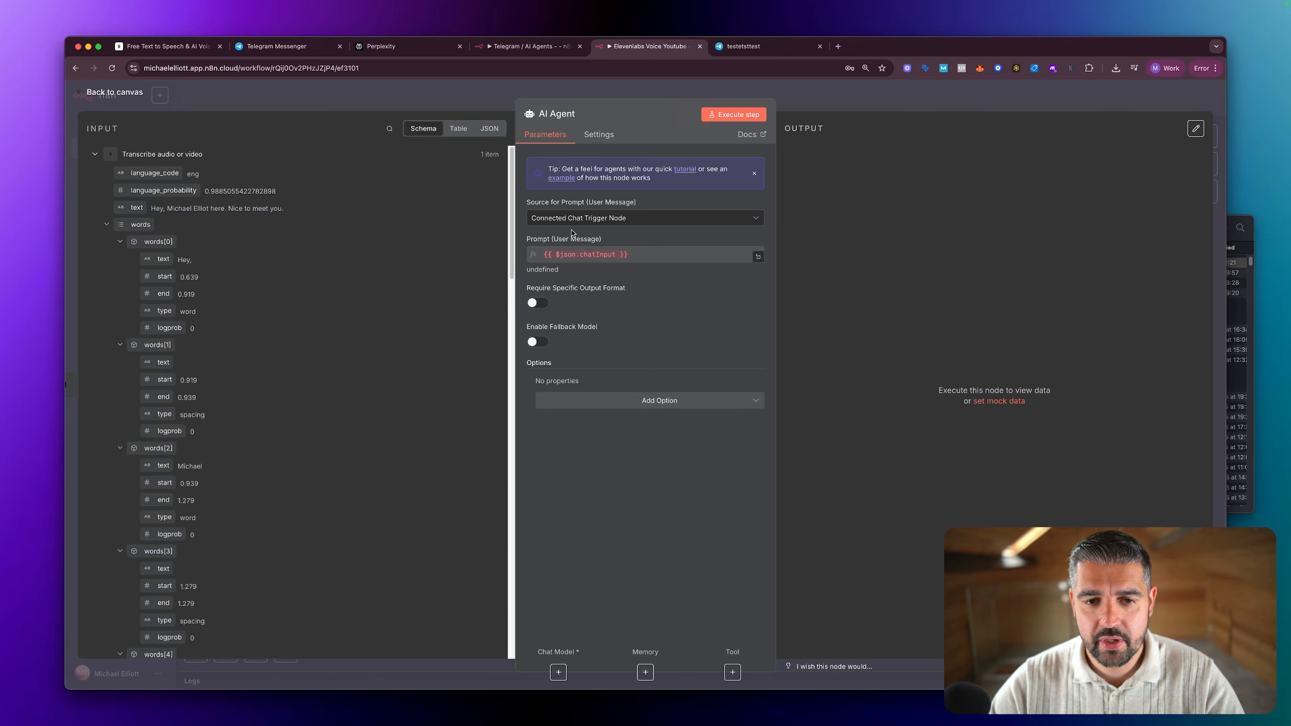
Step: Set the AI Agent's prompt source to Define below and map the transcription's text field, {{ $json.text }}, as the user message
{"action": "left_click", "coordinate": [593, 220]}
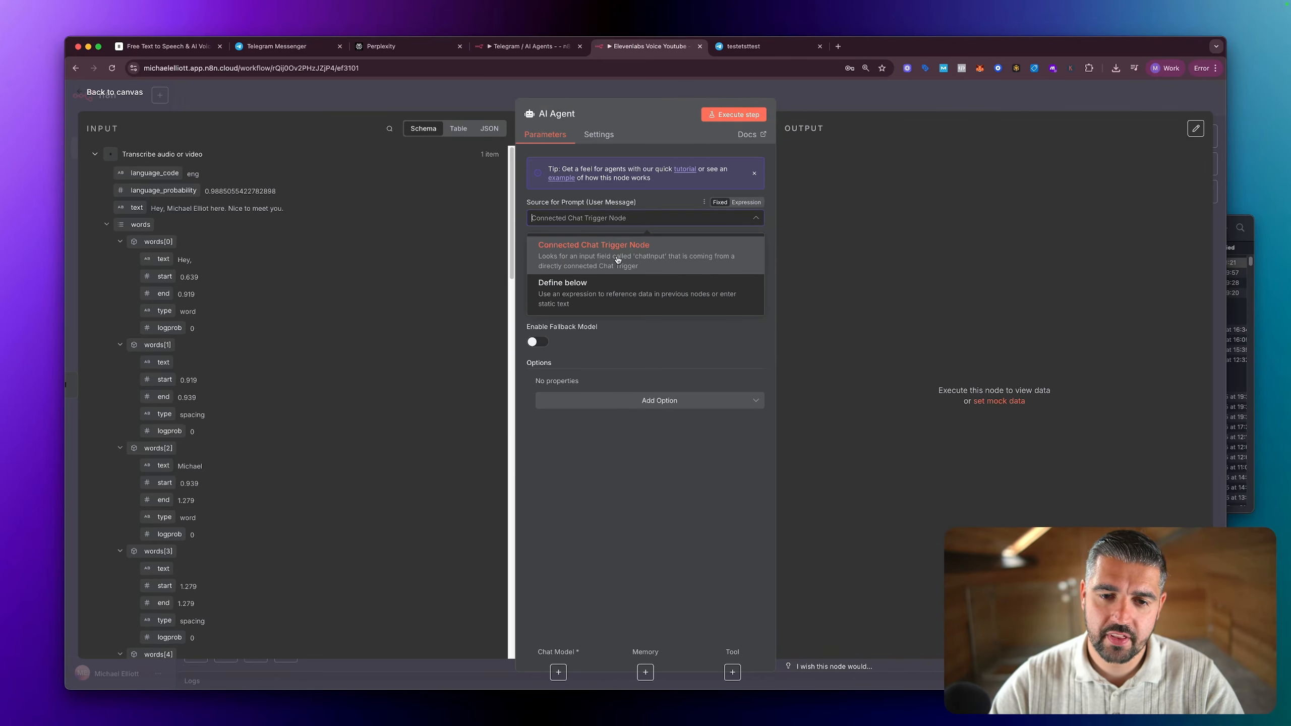
{"action": "left_click", "coordinate": [596, 289]}
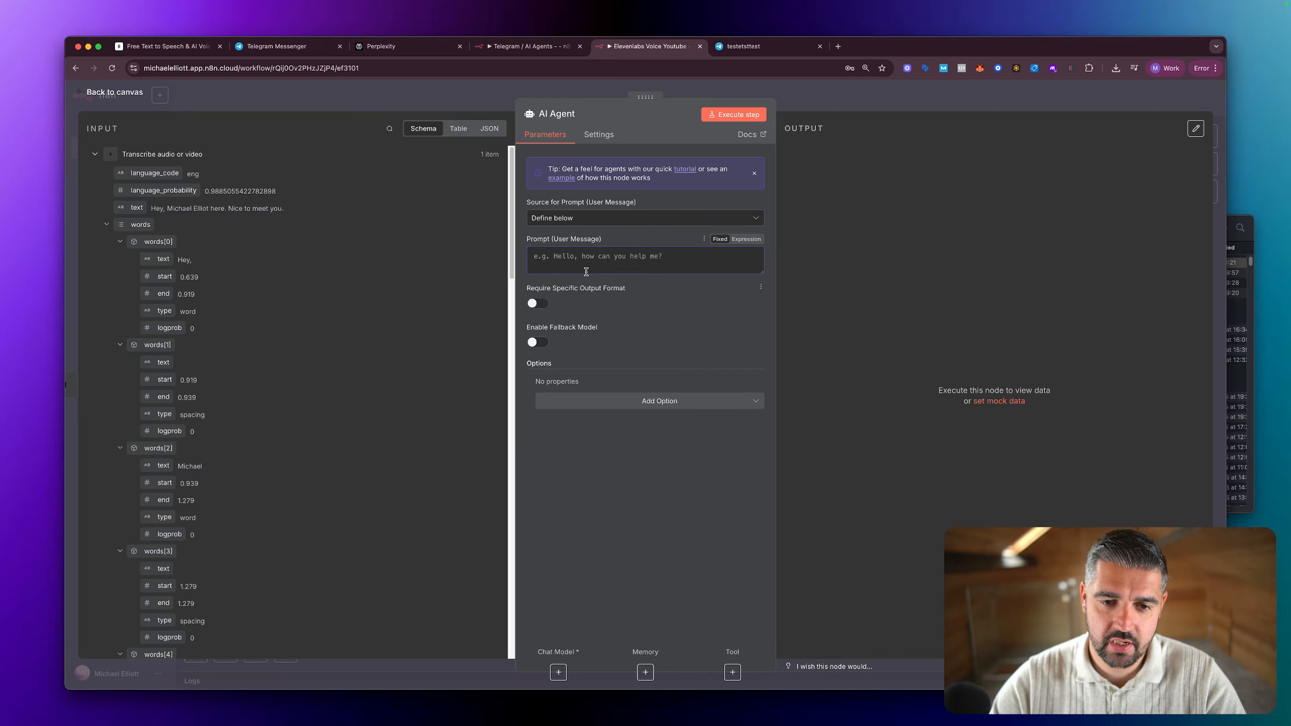
{"action": "left_click", "coordinate": [575, 260]}
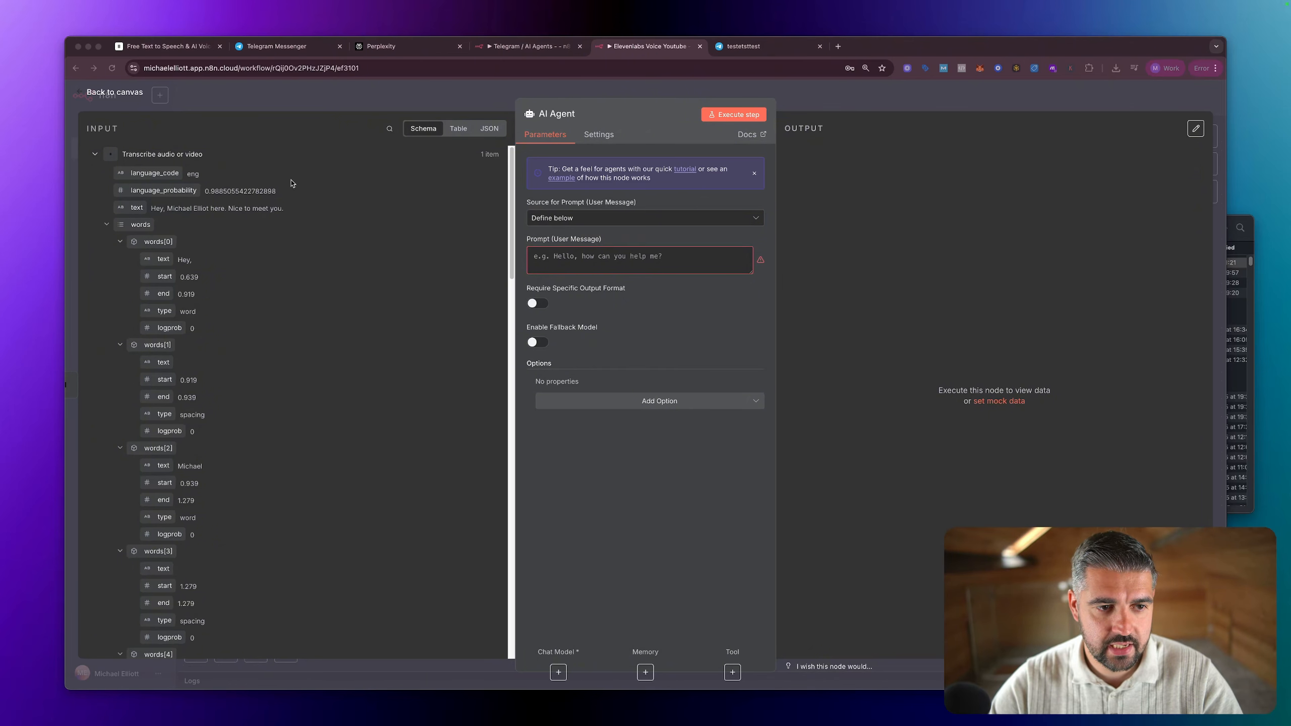
{"action": "left_click_drag", "start_coordinate": [136, 206], "coordinate": [558, 255]}
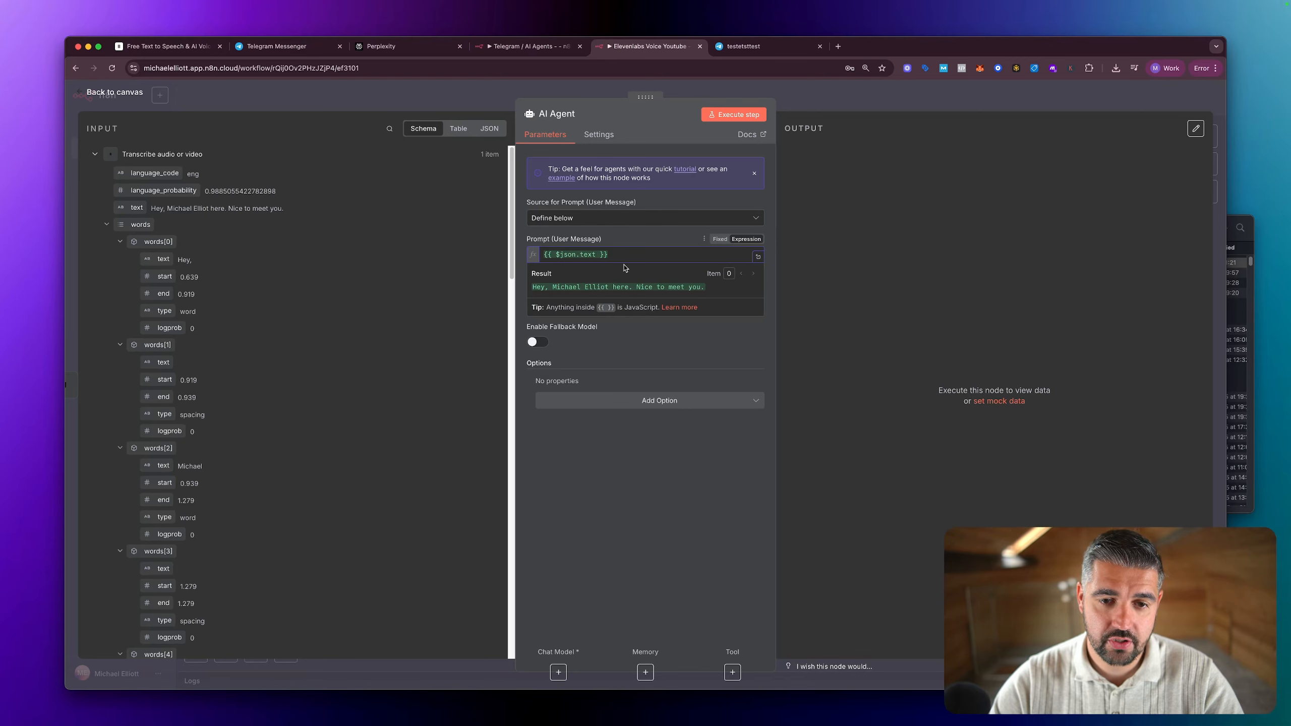
{"action": "left_click", "coordinate": [708, 359]}
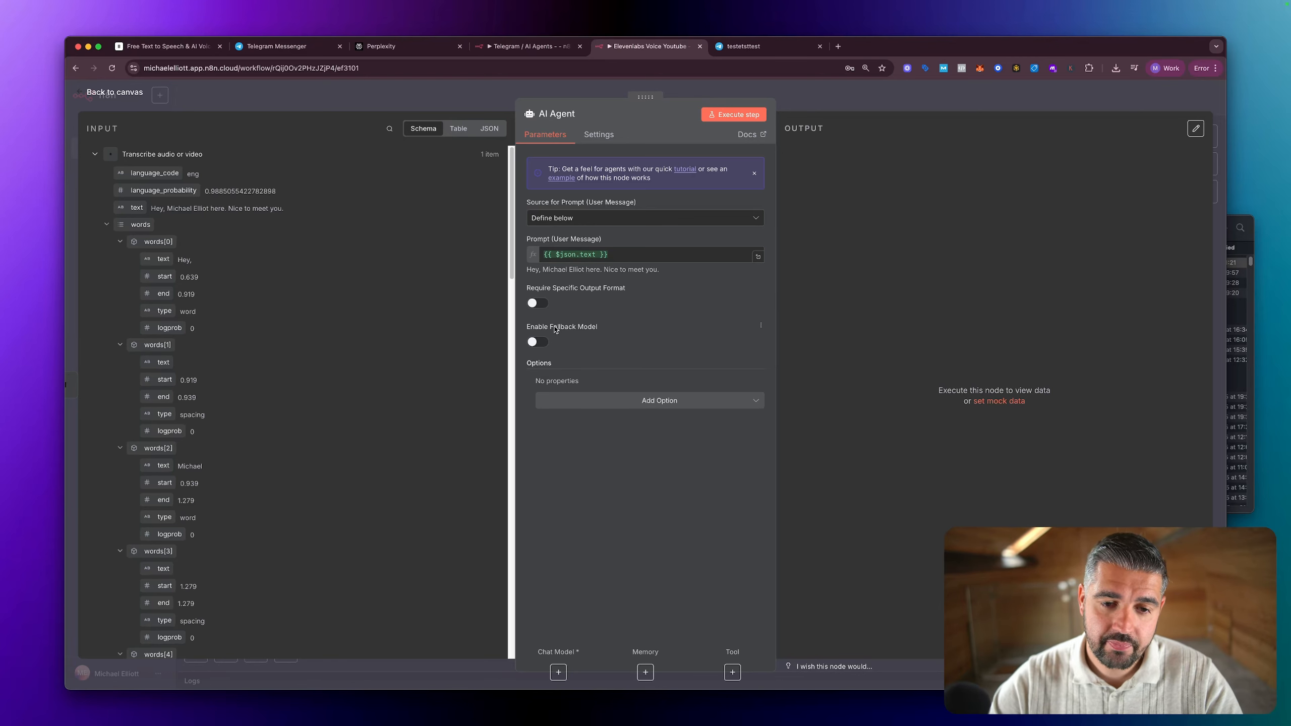
Step: Add a System Message option to the AI Agent reading "You are a helpful assistant but you can be quite grumpy and funny."
{"action": "left_click", "coordinate": [649, 402]}
{"action": "left_click", "coordinate": [616, 429]}
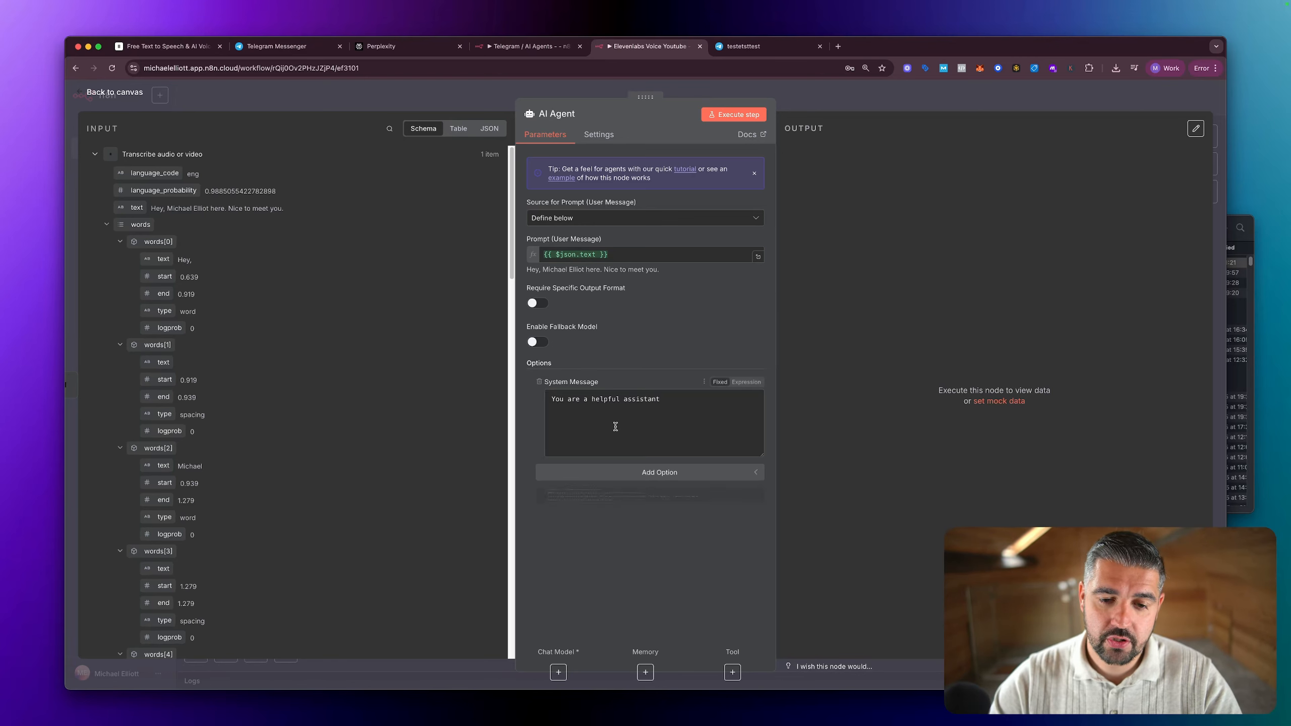
{"action": "double_click", "coordinate": [642, 400]}
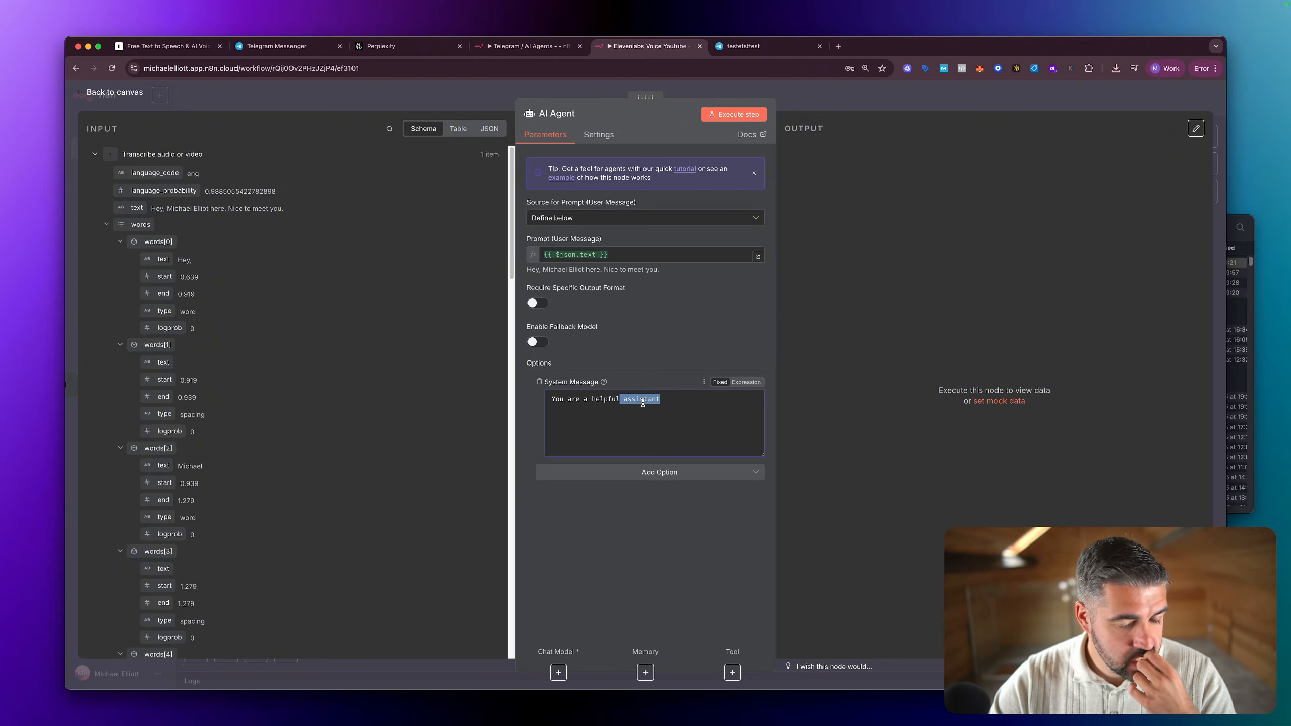
{"action": "left_click", "coordinate": [673, 401]}
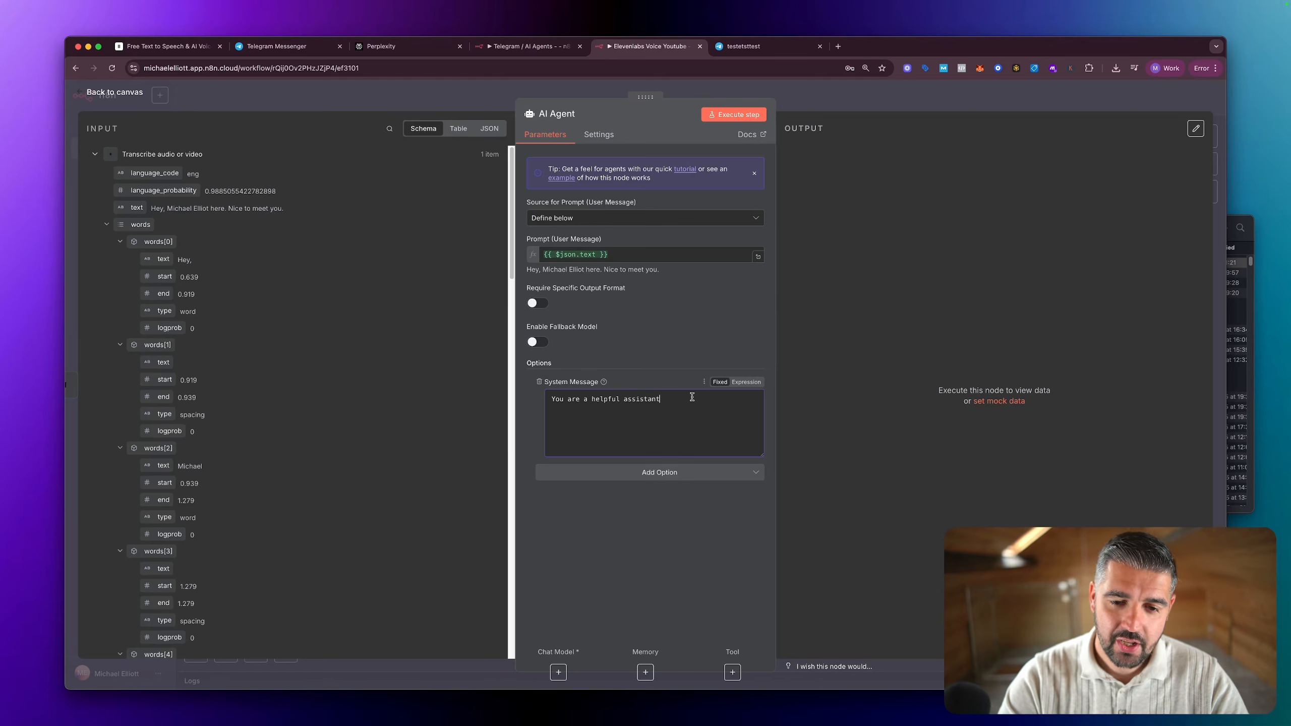
{"action": "type", "text": "but you can"}
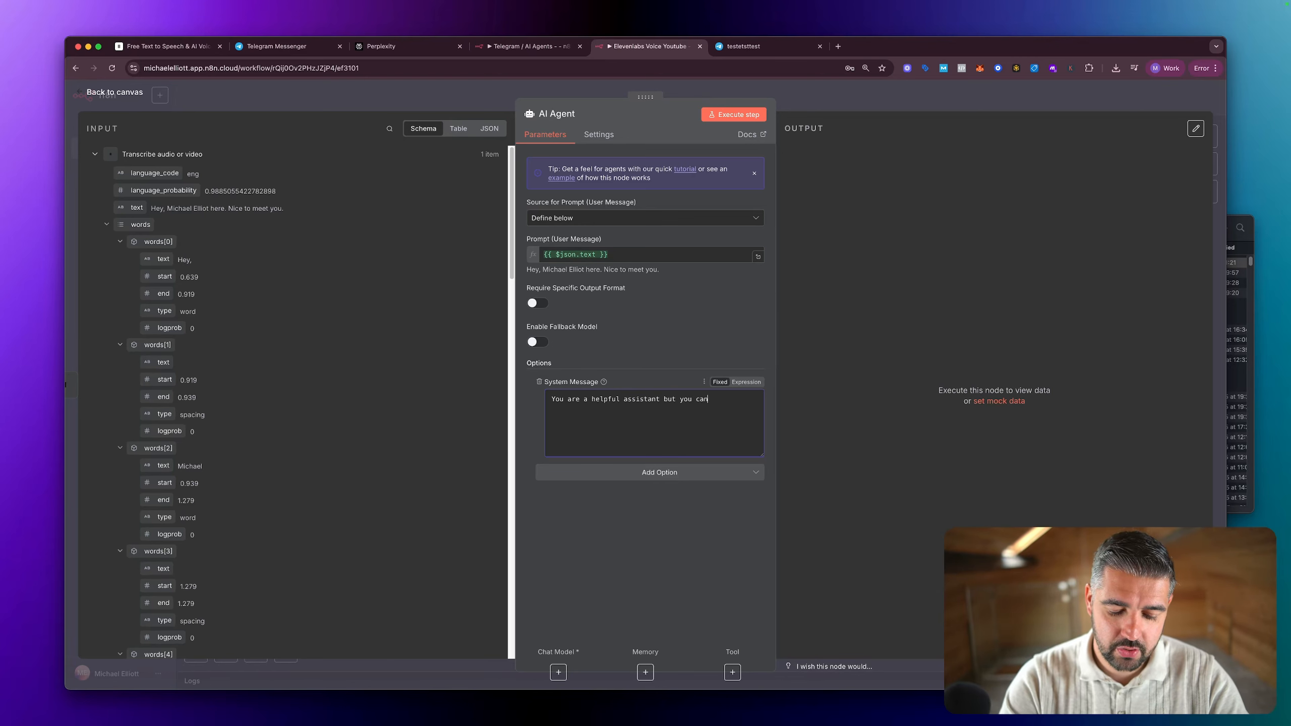
{"action": "type", "text": " be quite grumpy and funny."}
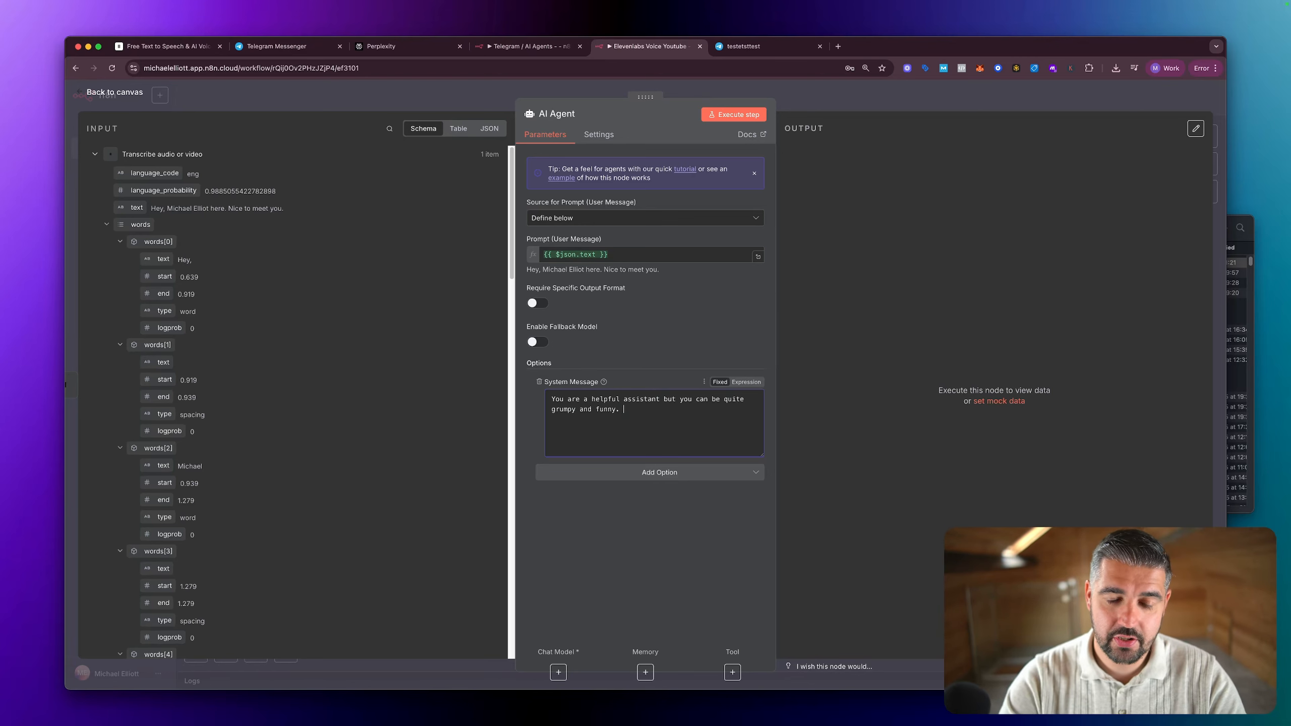
{"action": "key", "text": "Escape"}
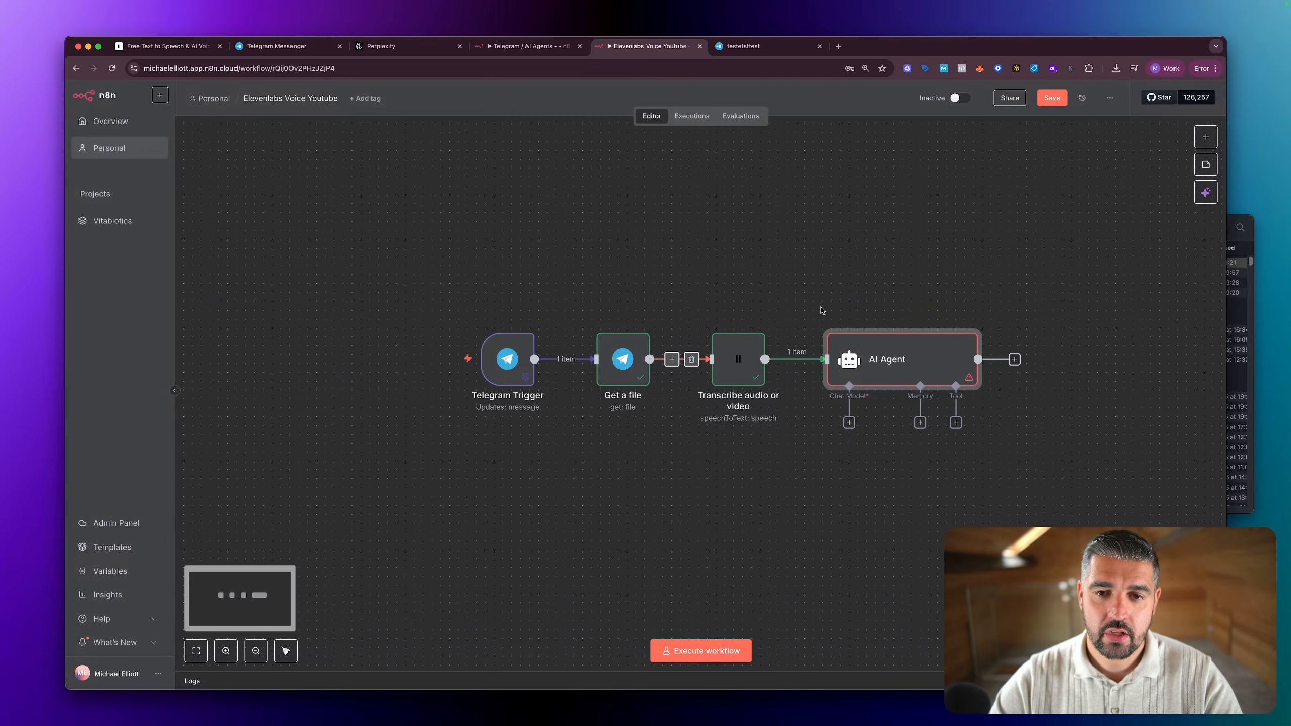
Step: Connect an OpenAI Chat Model to the AI Agent's chat model input, keeping the OpenAI account credential and the gpt-4.1-mini model
{"action": "left_click", "coordinate": [849, 422]}
{"action": "left_click", "coordinate": [850, 417]}
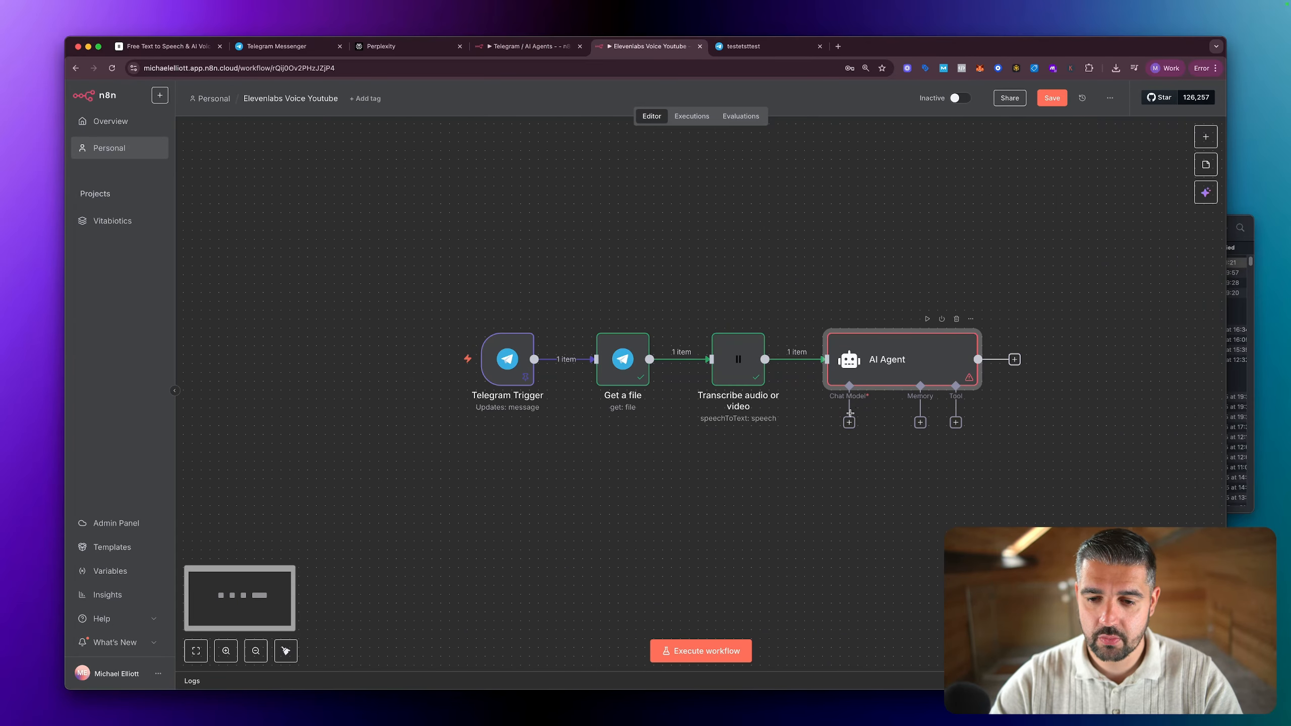
{"action": "left_click", "coordinate": [852, 425]}
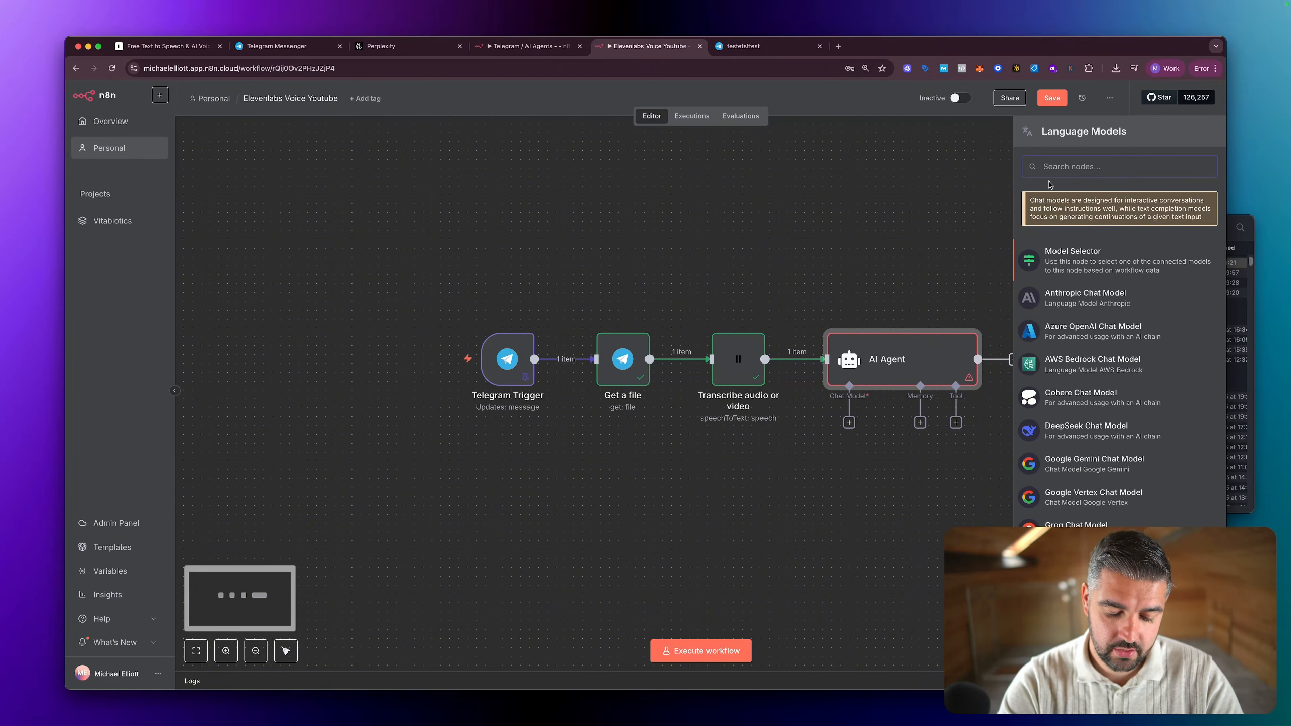
{"action": "type", "text": "cha"}
{"action": "key", "text": "BackSpace"}
{"action": "key", "text": "BackSpace"}
{"action": "key", "text": "BackSpace"}
{"action": "type", "text": "ope"}
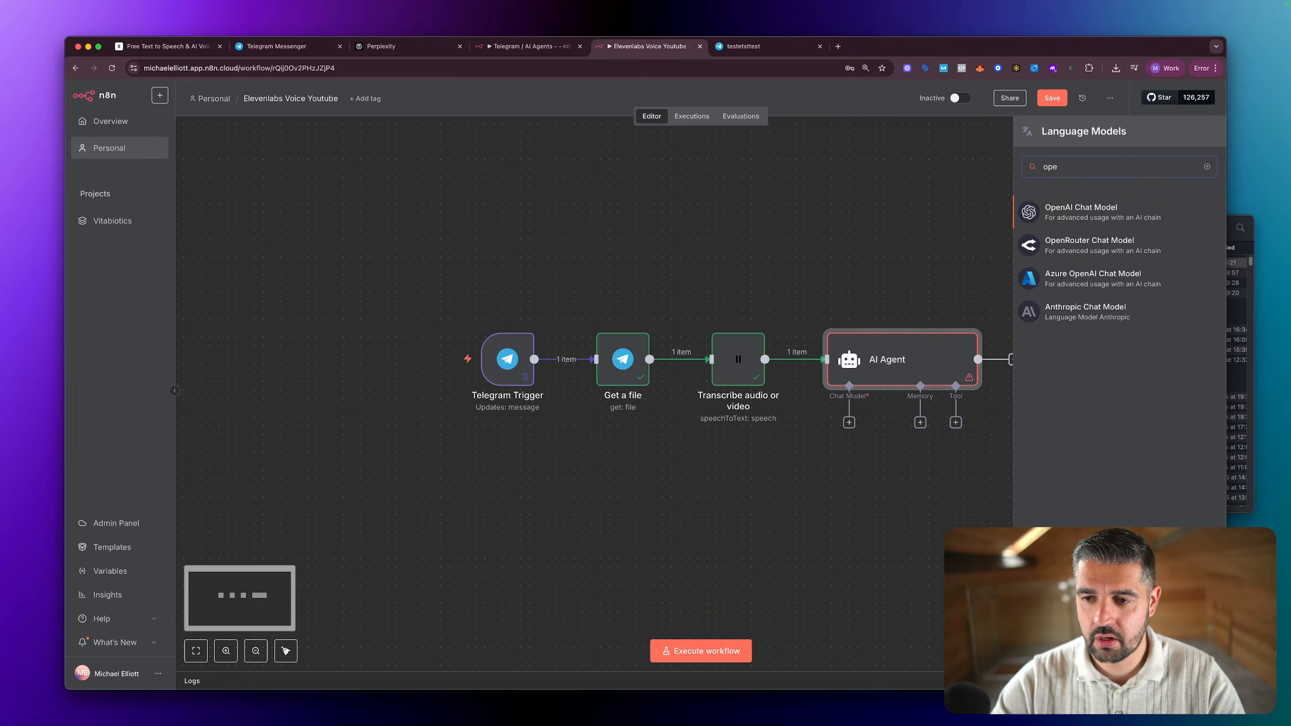
{"action": "left_click", "coordinate": [1081, 214]}
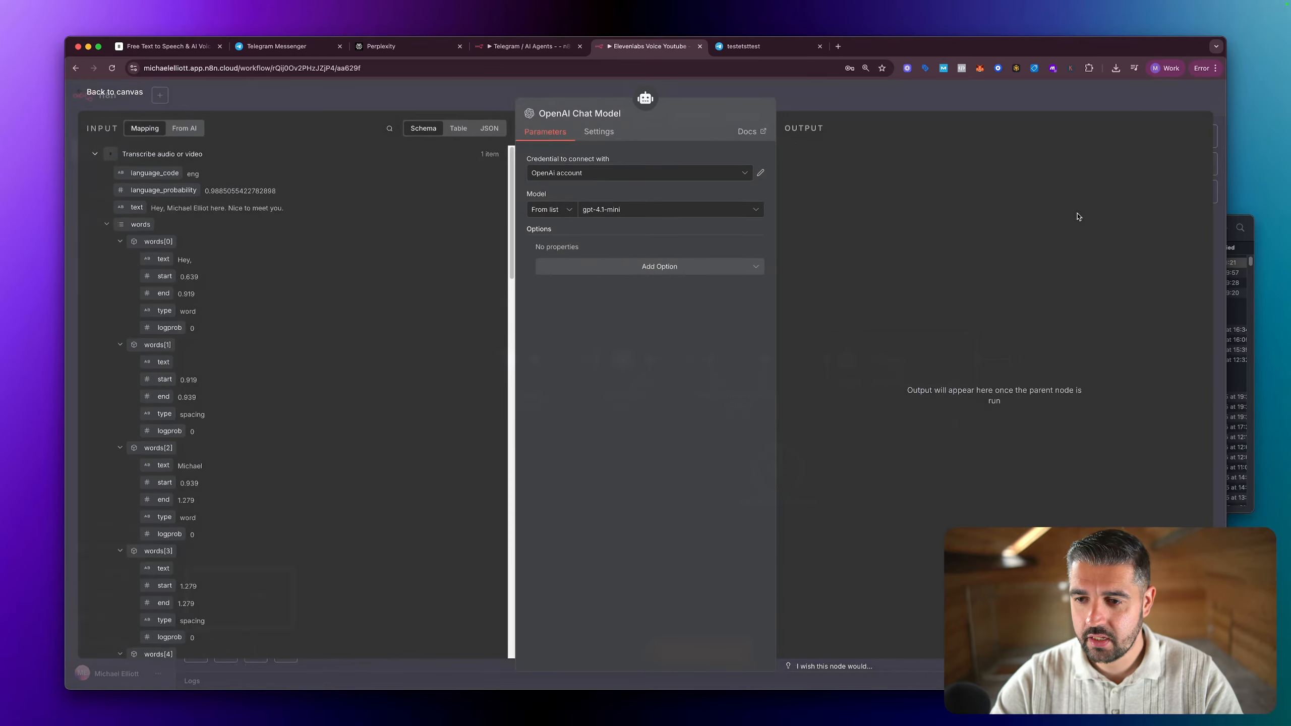
{"action": "left_click", "coordinate": [656, 173]}
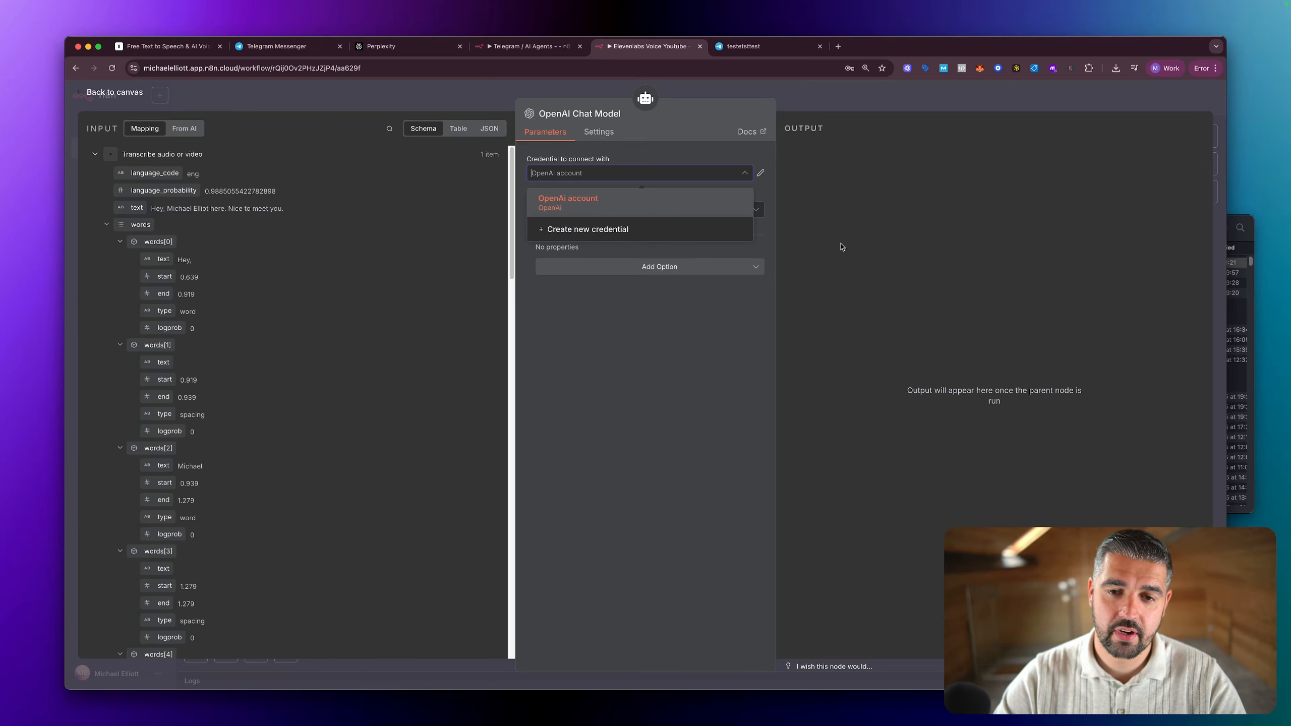
{"action": "left_click", "coordinate": [857, 246]}
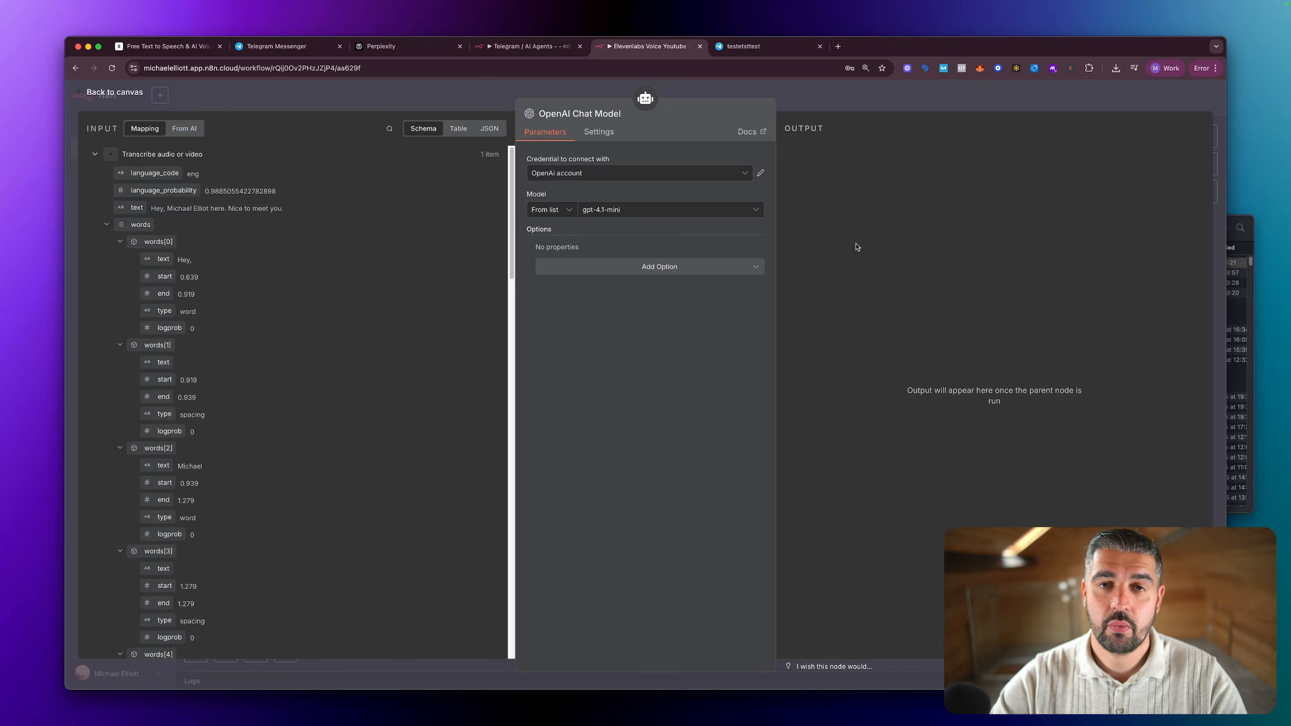
{"action": "key", "text": "Escape"}
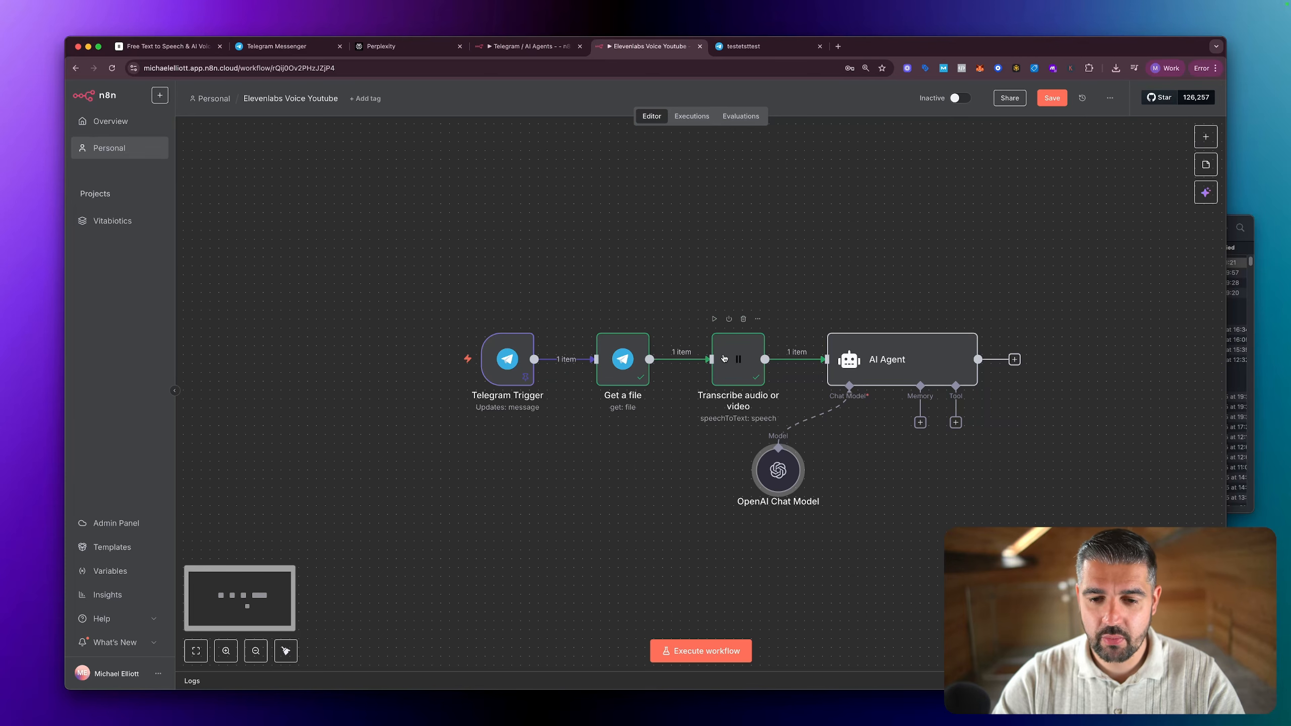
Step: Switch to the ElevenLabs site, log in and open the account's API Keys settings
{"action": "left_click", "coordinate": [175, 50]}
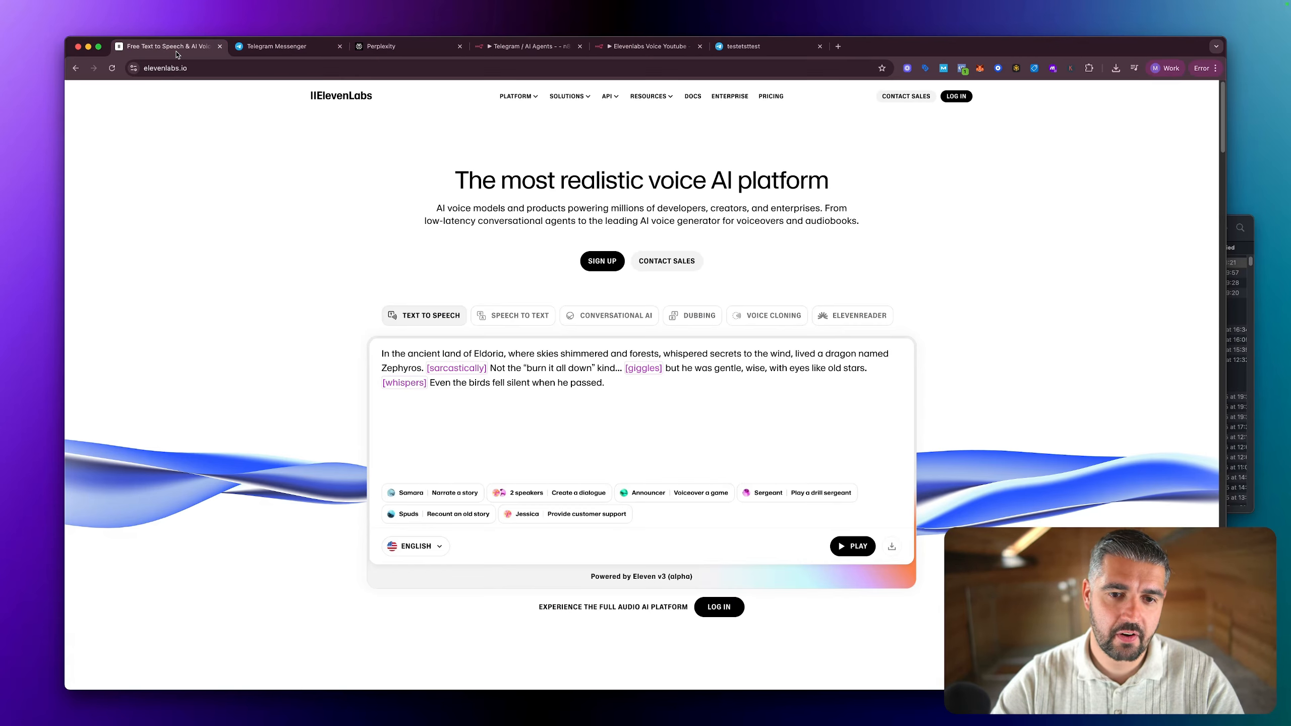
{"action": "left_click", "coordinate": [956, 96]}
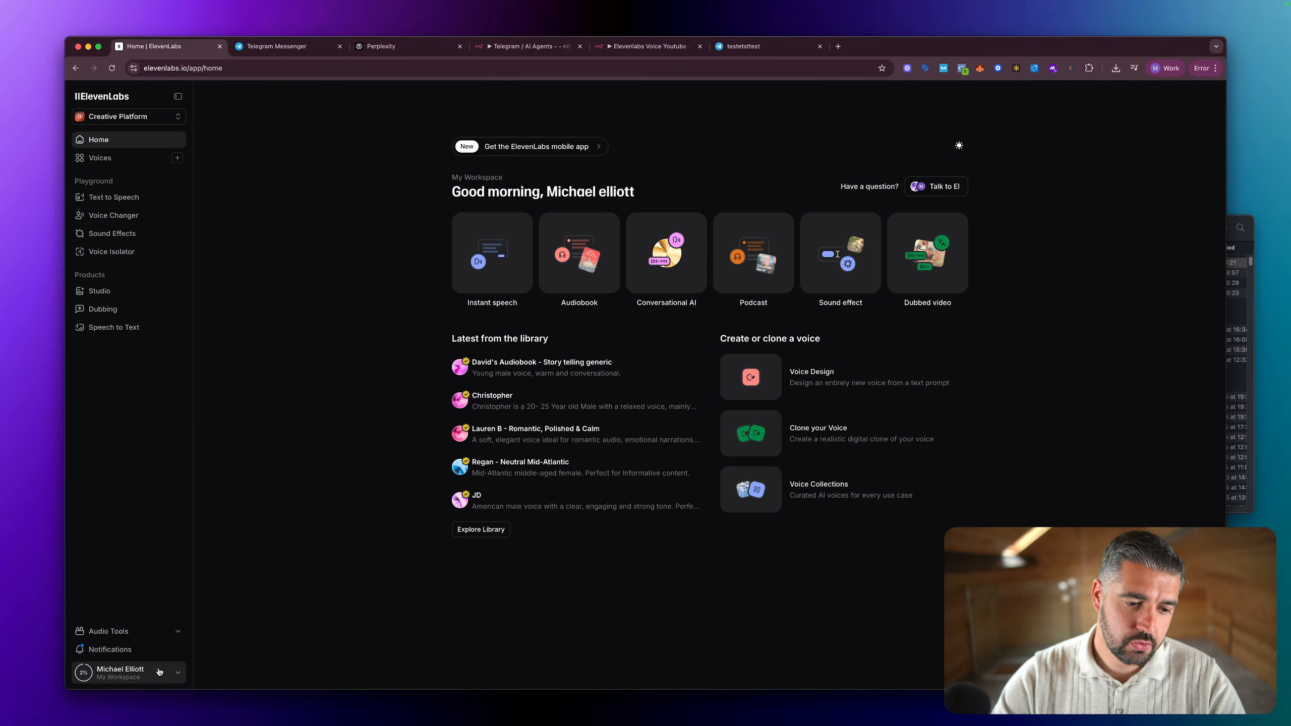
{"action": "left_click", "coordinate": [173, 672]}
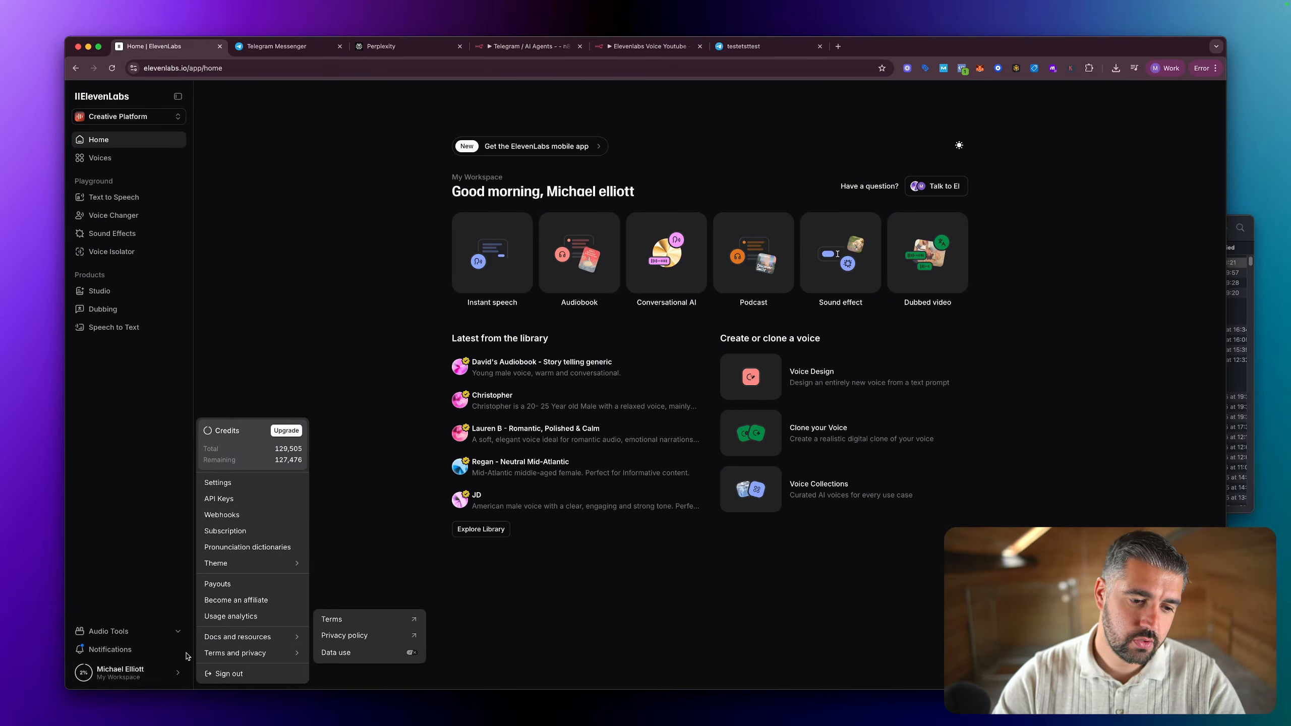
{"action": "left_click", "coordinate": [241, 501]}
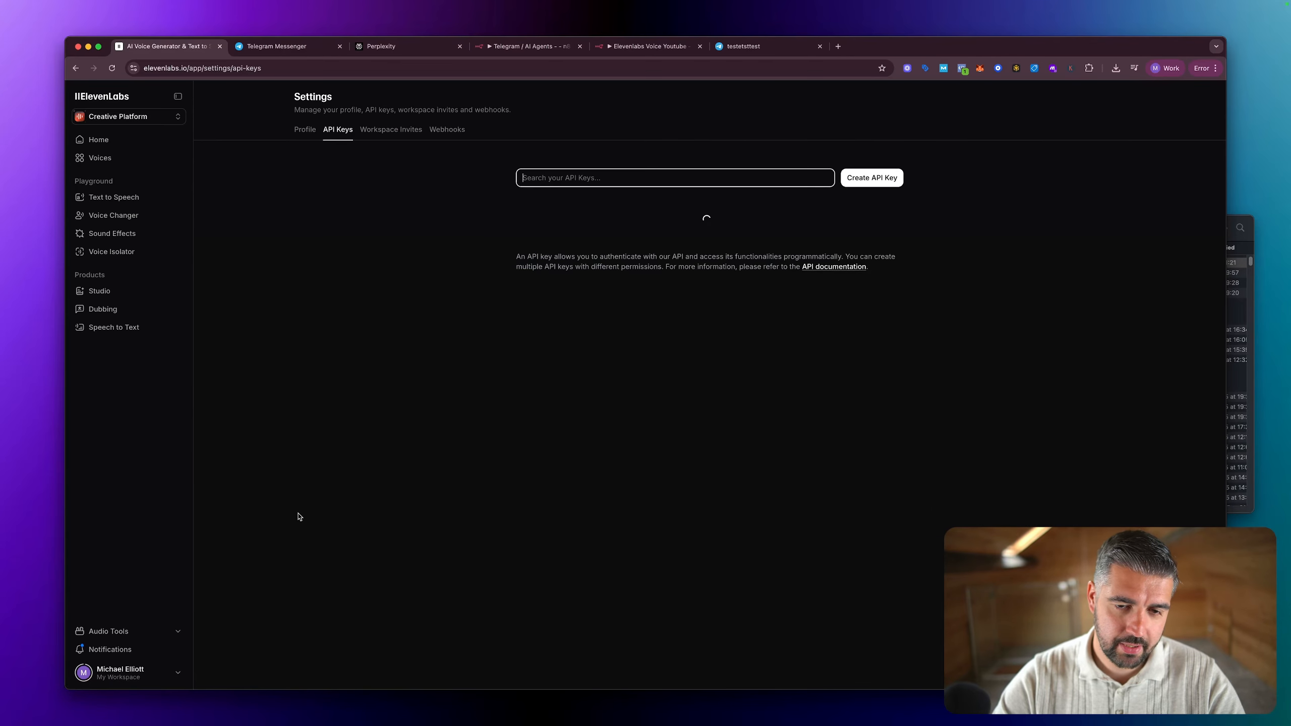
Step: Review the permission and restriction options for a new ElevenLabs API key, and close the dialog without creating one
{"action": "left_click", "coordinate": [868, 184]}
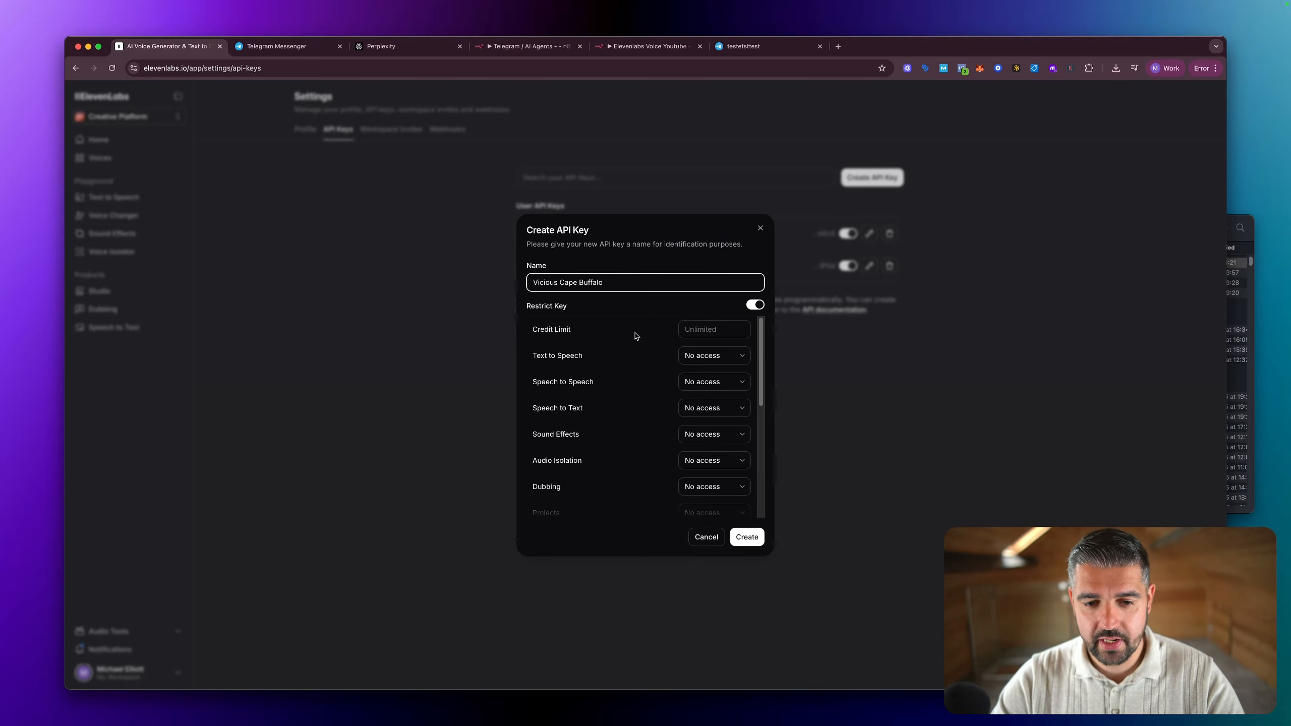
{"action": "scroll", "coordinate": [635, 335], "scroll_direction": "down", "scroll_amount": 5}
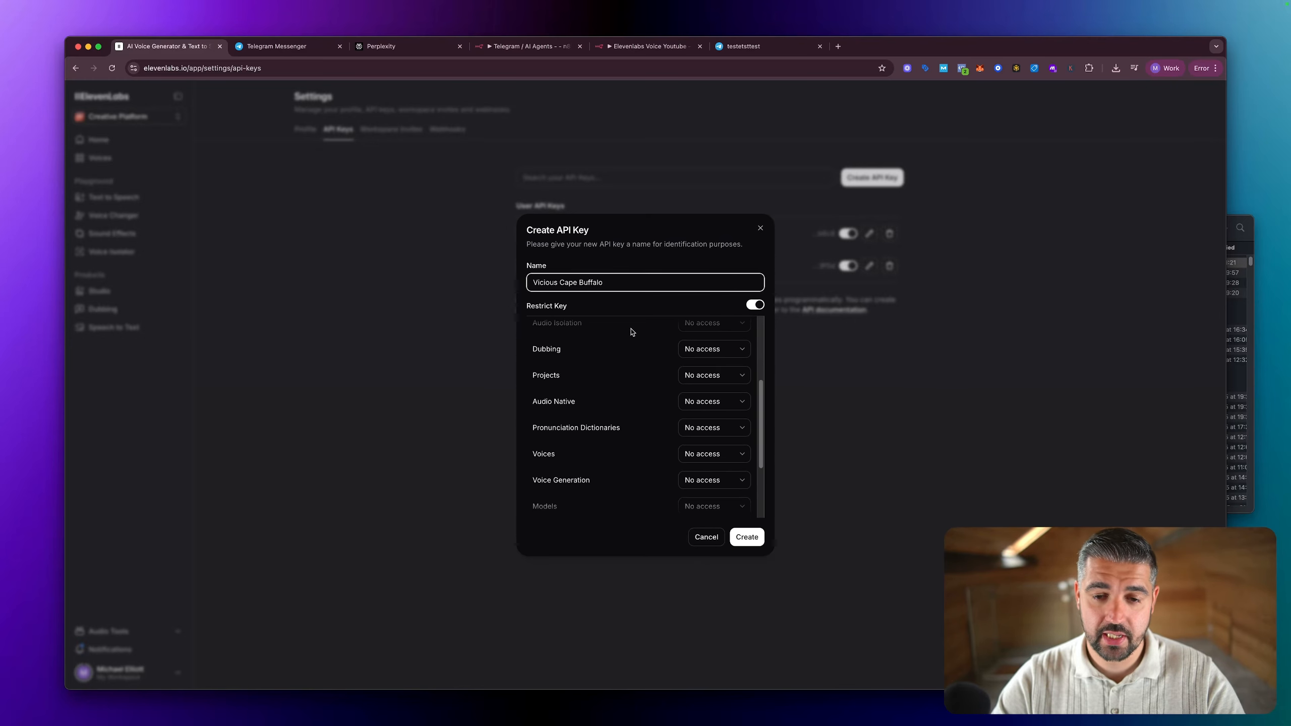
{"action": "scroll", "coordinate": [632, 332], "scroll_direction": "up", "scroll_amount": 3}
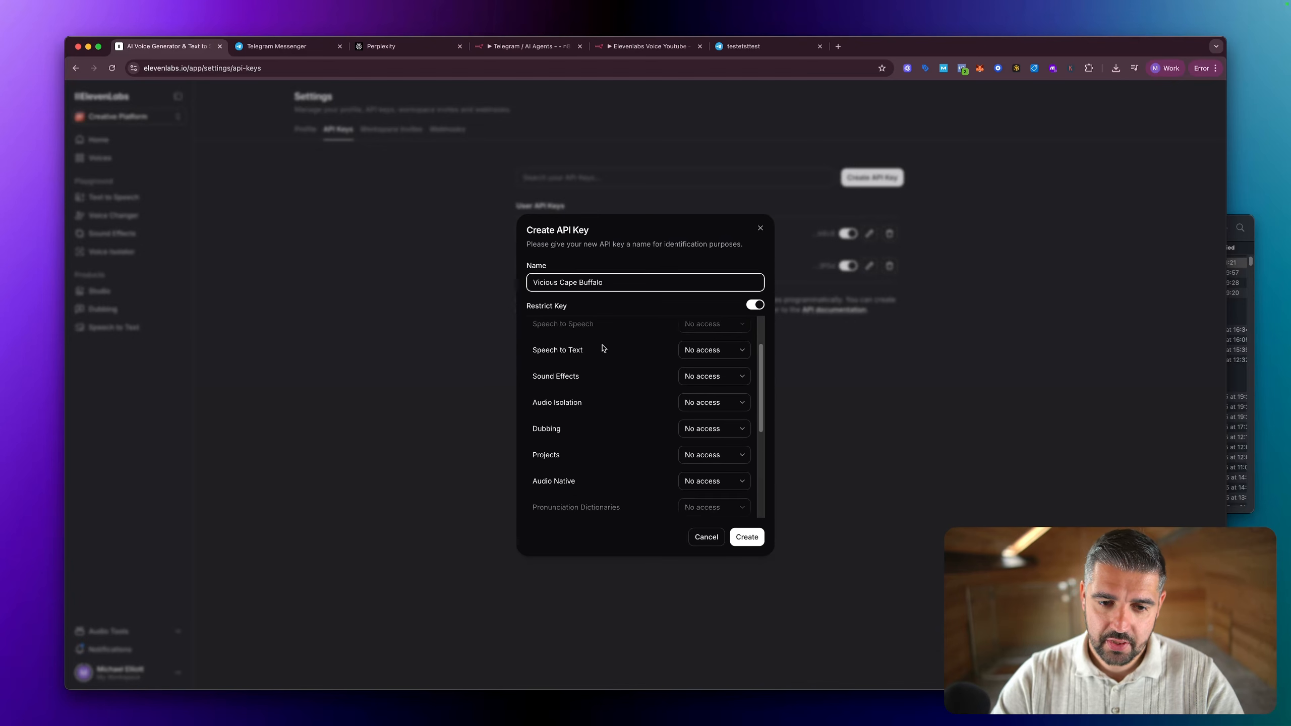
{"action": "scroll", "coordinate": [605, 348], "scroll_direction": "up", "scroll_amount": 3}
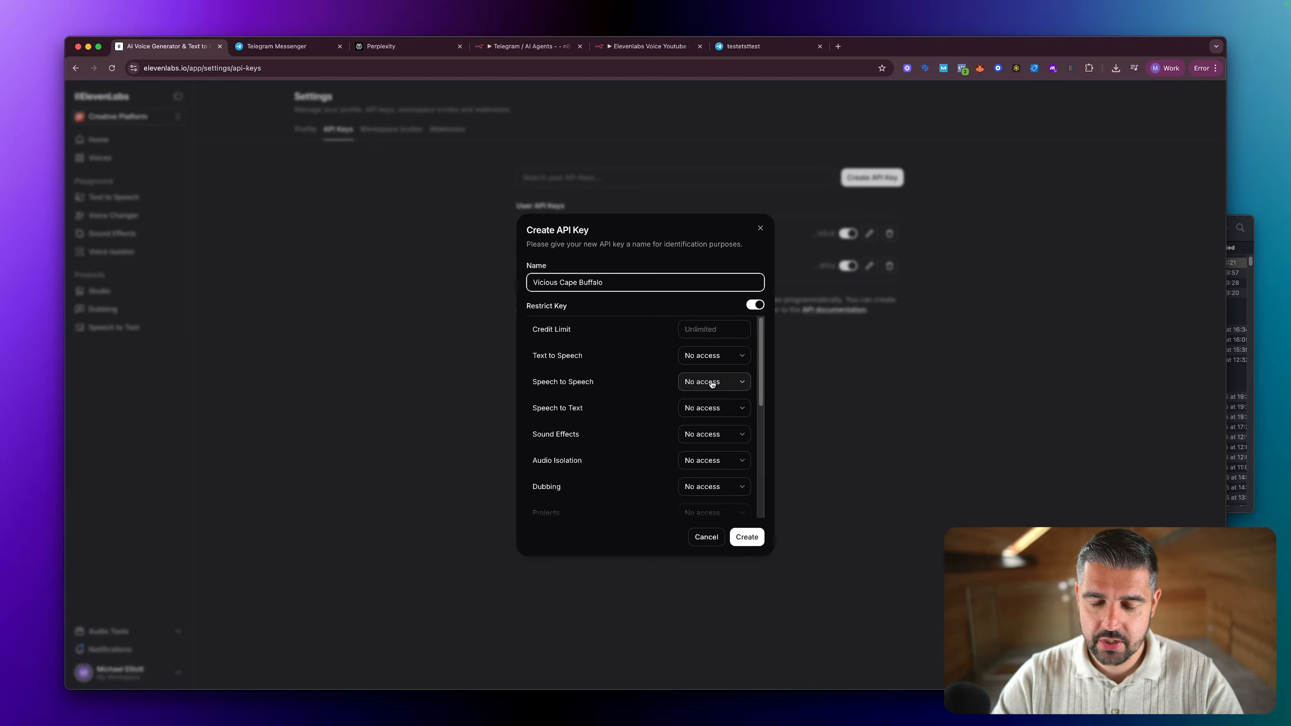
{"action": "left_click", "coordinate": [760, 306]}
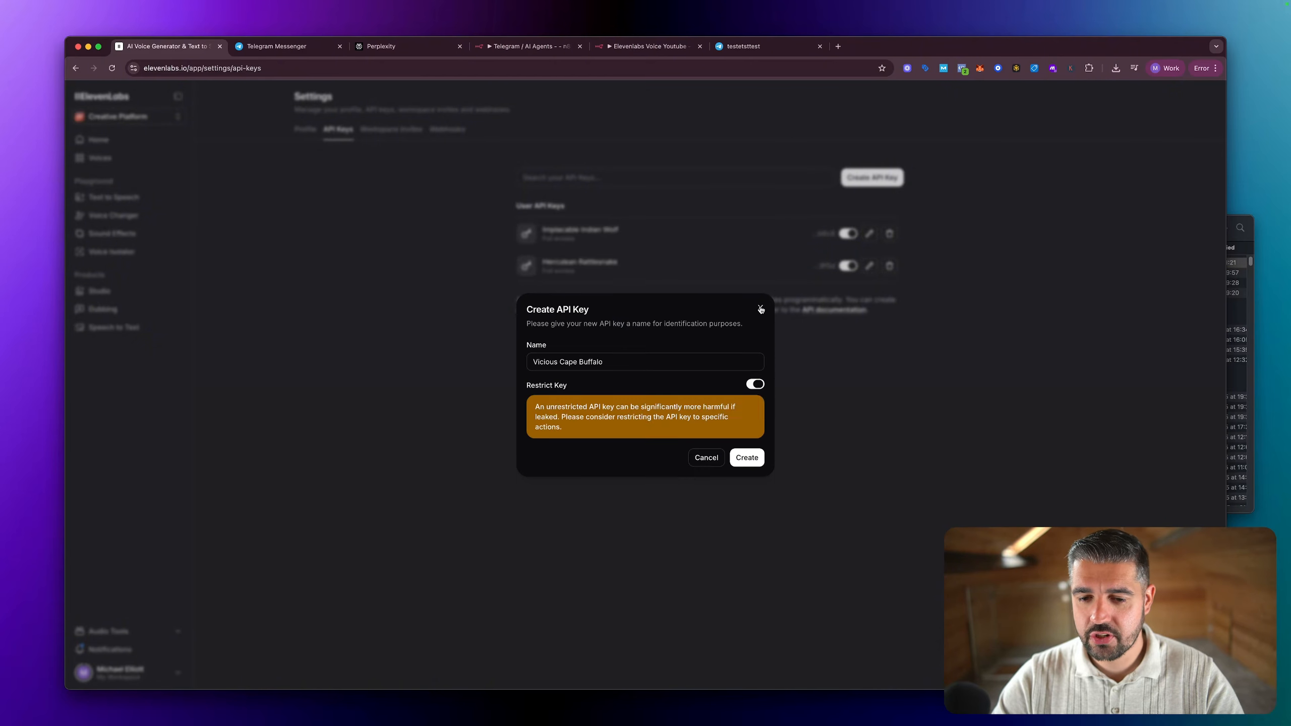
{"action": "left_click", "coordinate": [755, 385]}
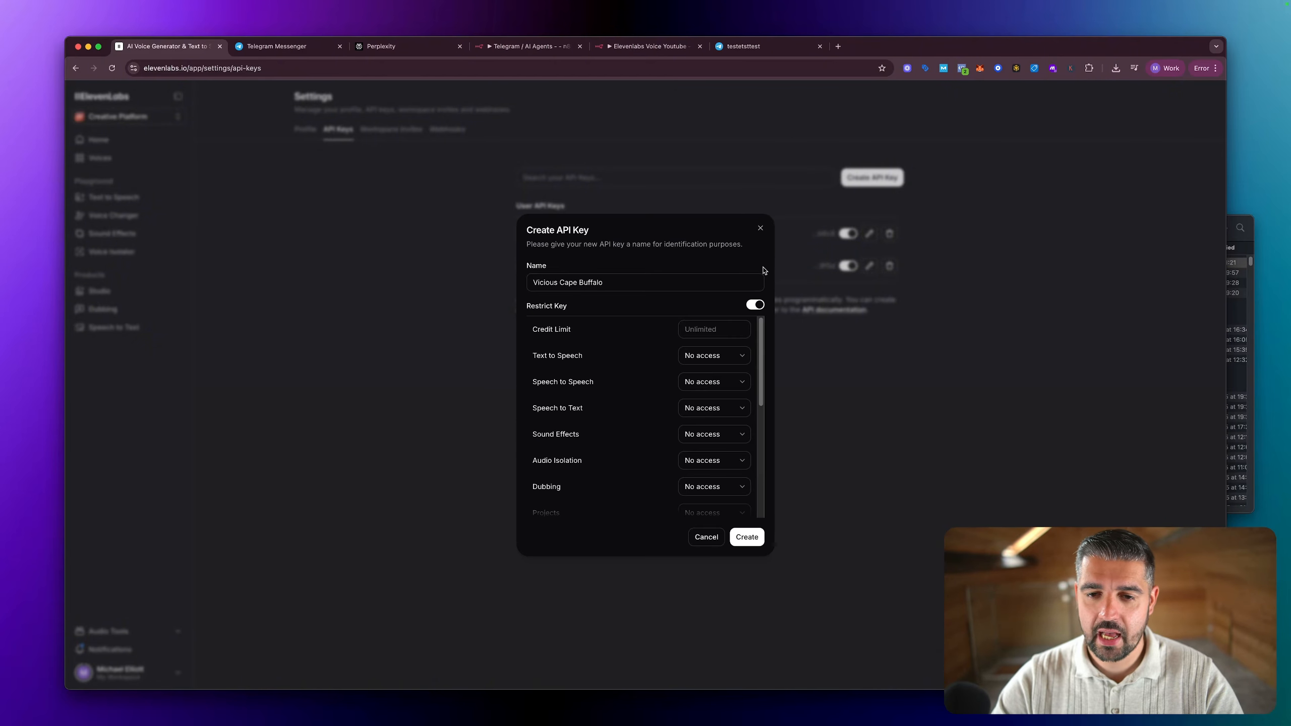
{"action": "left_click", "coordinate": [760, 229]}
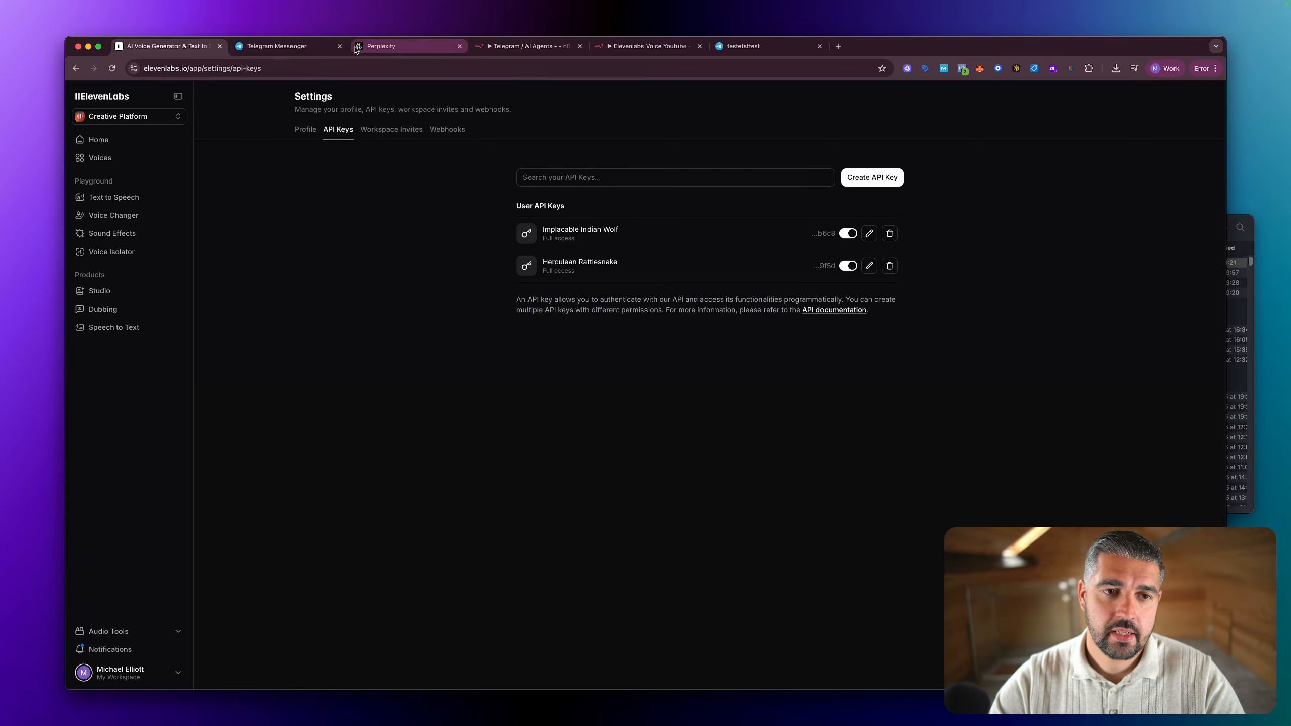
Step: Back in the n8n workflow, pin the data of the Get a file and Transcribe audio or video nodes, and execute the workflow
{"action": "left_click", "coordinate": [631, 47]}
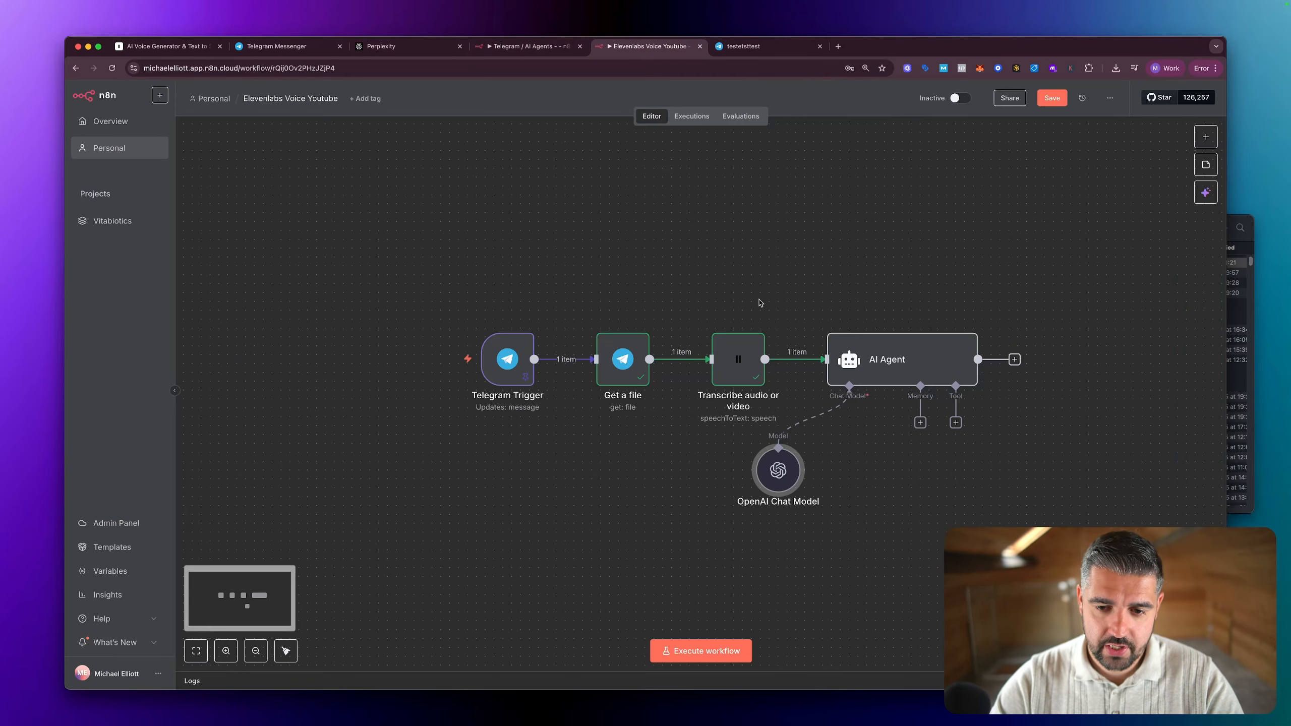
{"action": "scroll", "coordinate": [818, 291], "scroll_direction": "right", "scroll_amount": 4}
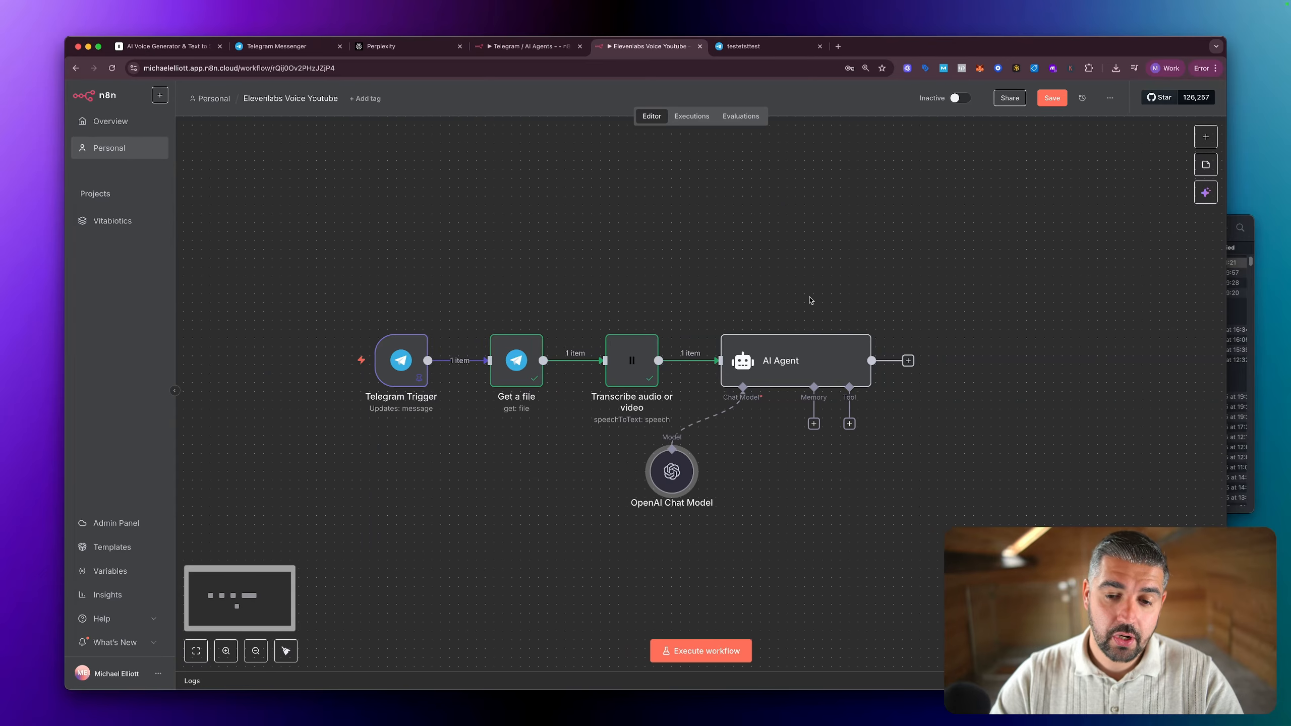
{"action": "scroll", "coordinate": [810, 300], "scroll_direction": "right", "scroll_amount": 1}
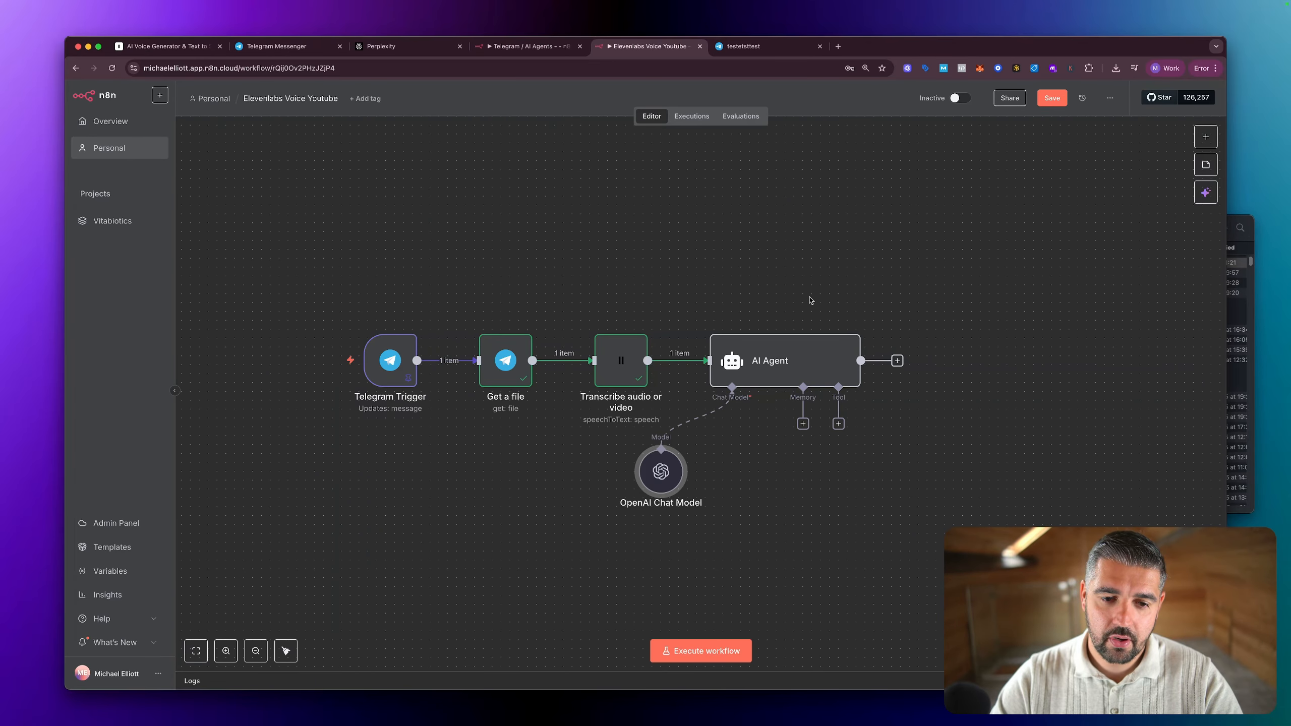
{"action": "left_click", "coordinate": [514, 371]}
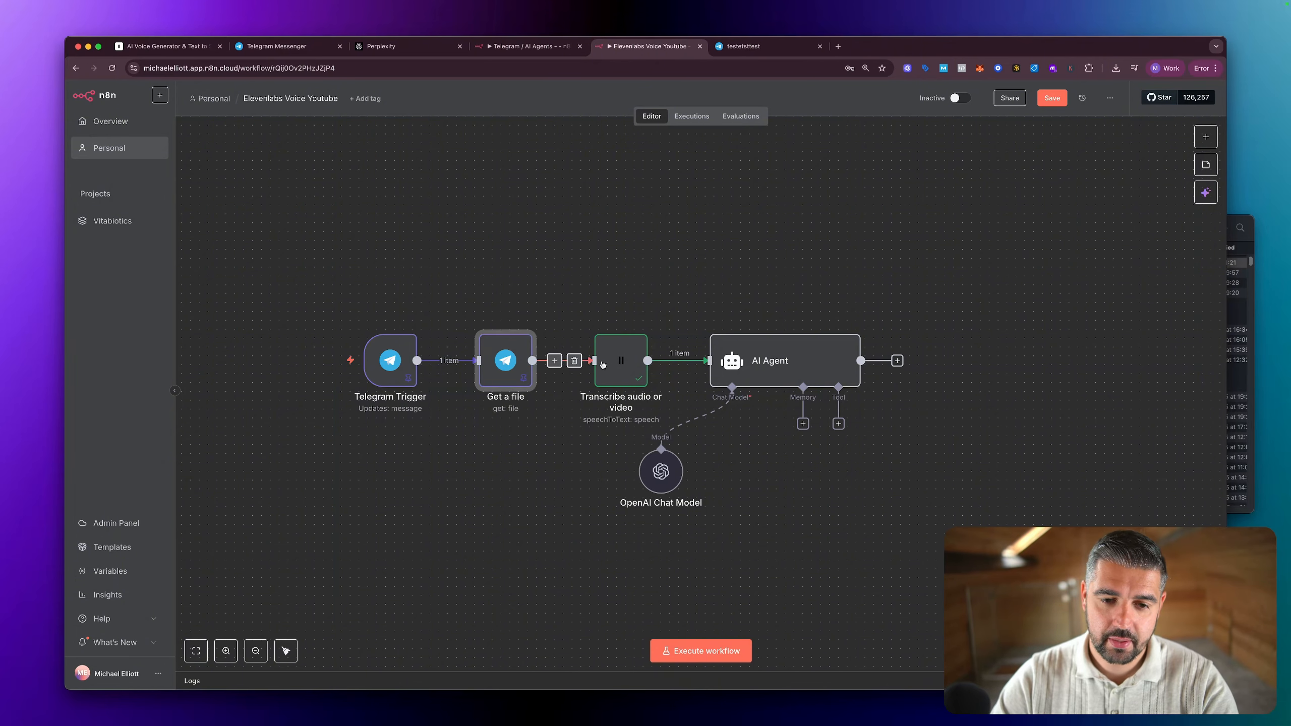
{"action": "scroll", "coordinate": [619, 365], "scroll_direction": "up", "scroll_amount": 1}
{"action": "left_click", "coordinate": [619, 366]}
{"action": "key", "text": "p"}
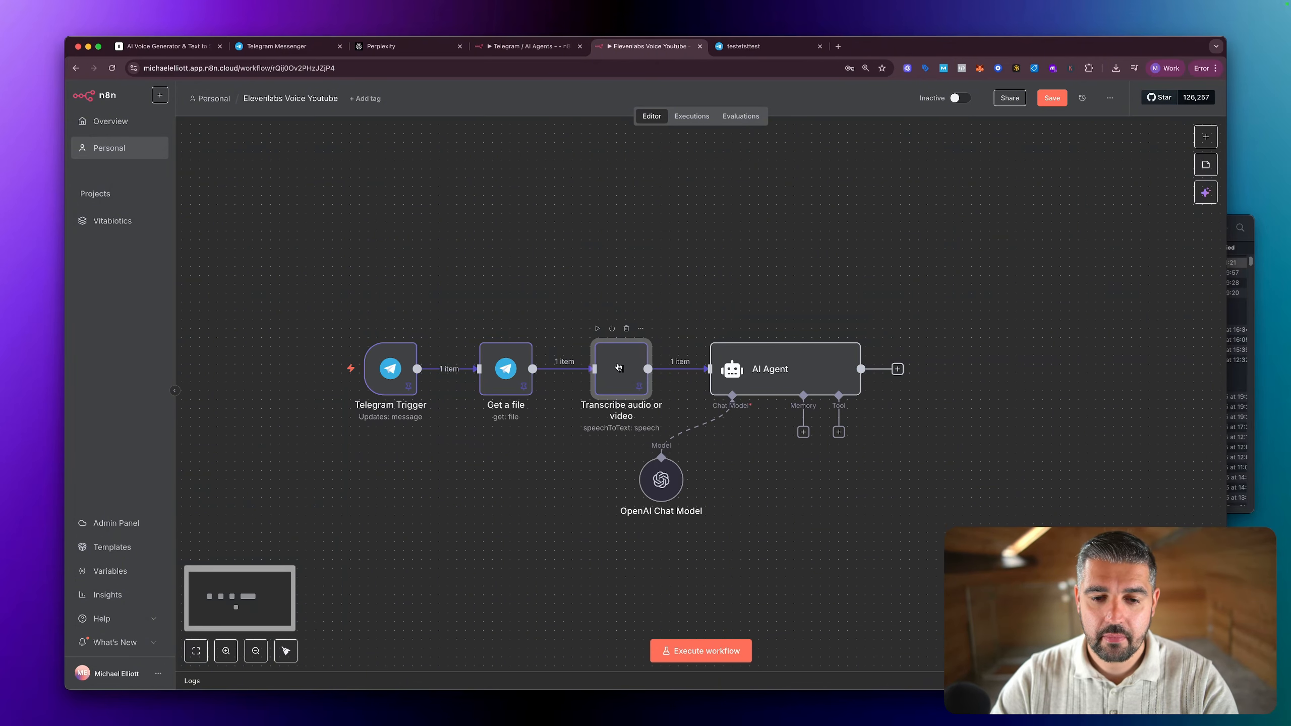
{"action": "left_click", "coordinate": [702, 646]}
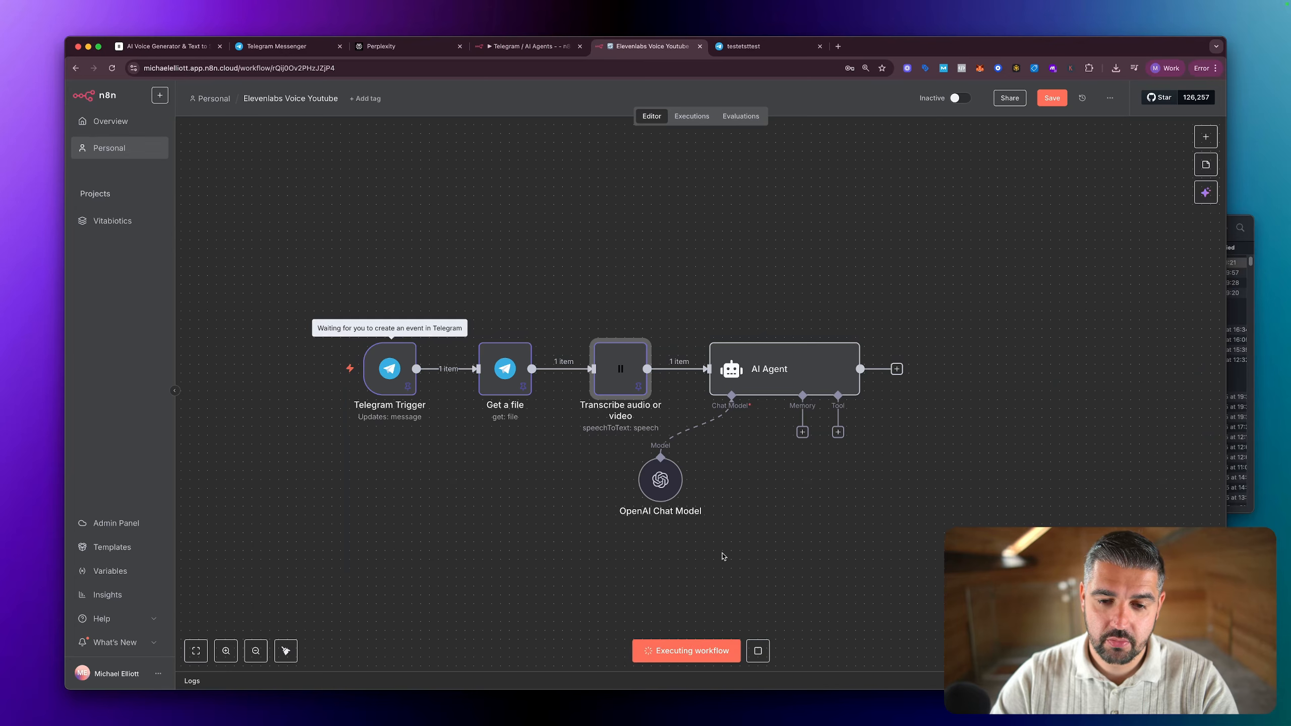
Step: Reword the end of the AI Agent's system message to "quite grumpy or funny." and return to the canvas
{"action": "double_click", "coordinate": [796, 380]}
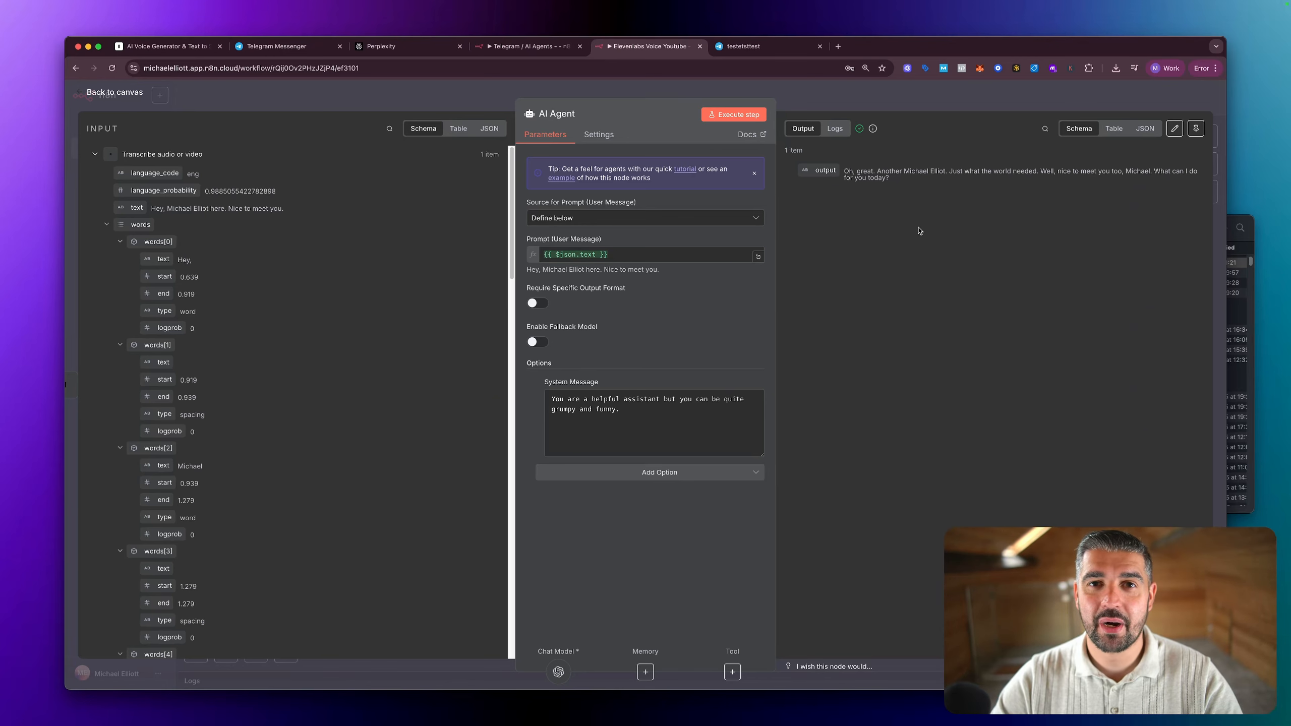
{"action": "left_click", "coordinate": [595, 410]}
{"action": "key", "text": "BackSpace"}
{"action": "key", "text": "BackSpace"}
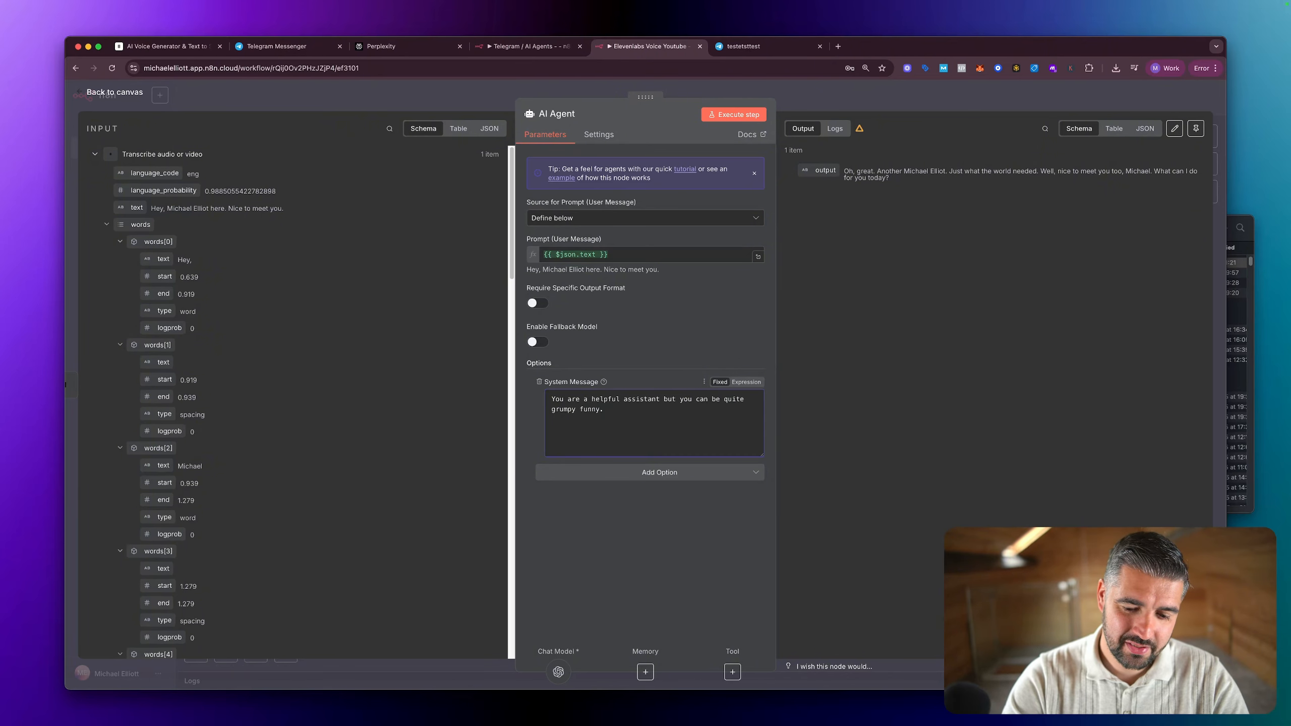
{"action": "type", "text": "or"}
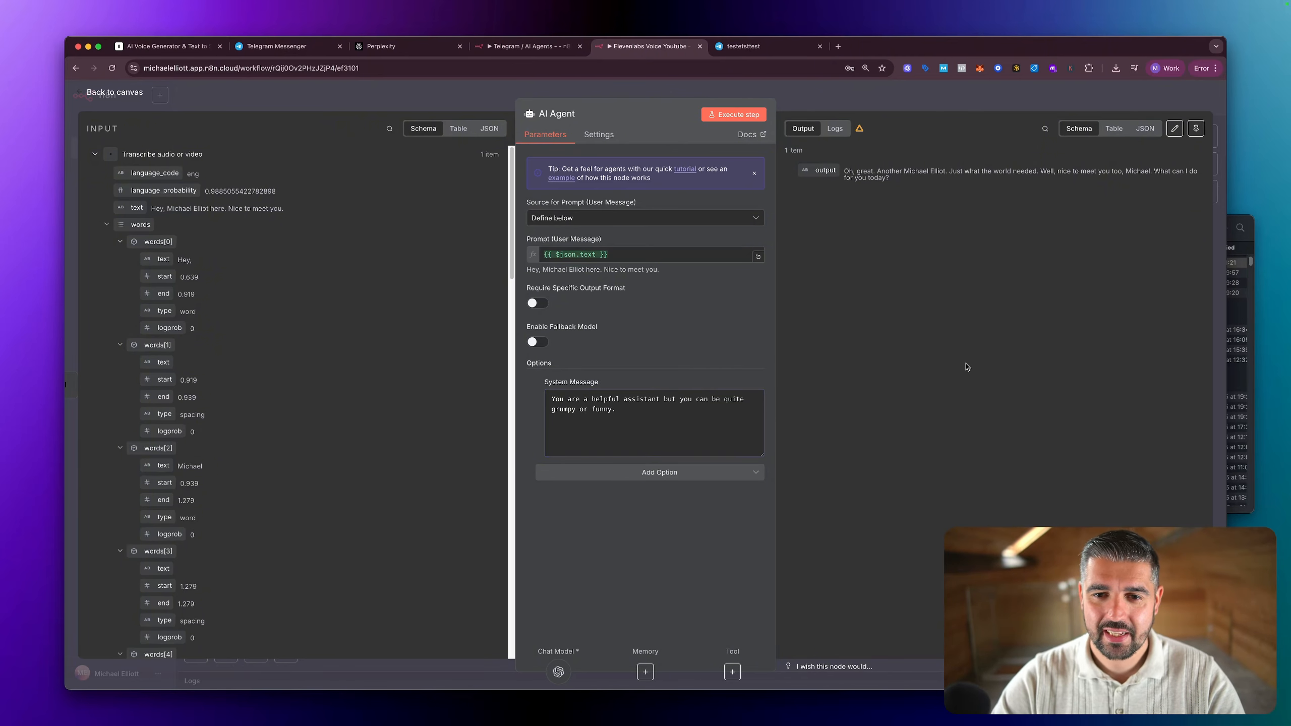
{"action": "key", "text": "Escape"}
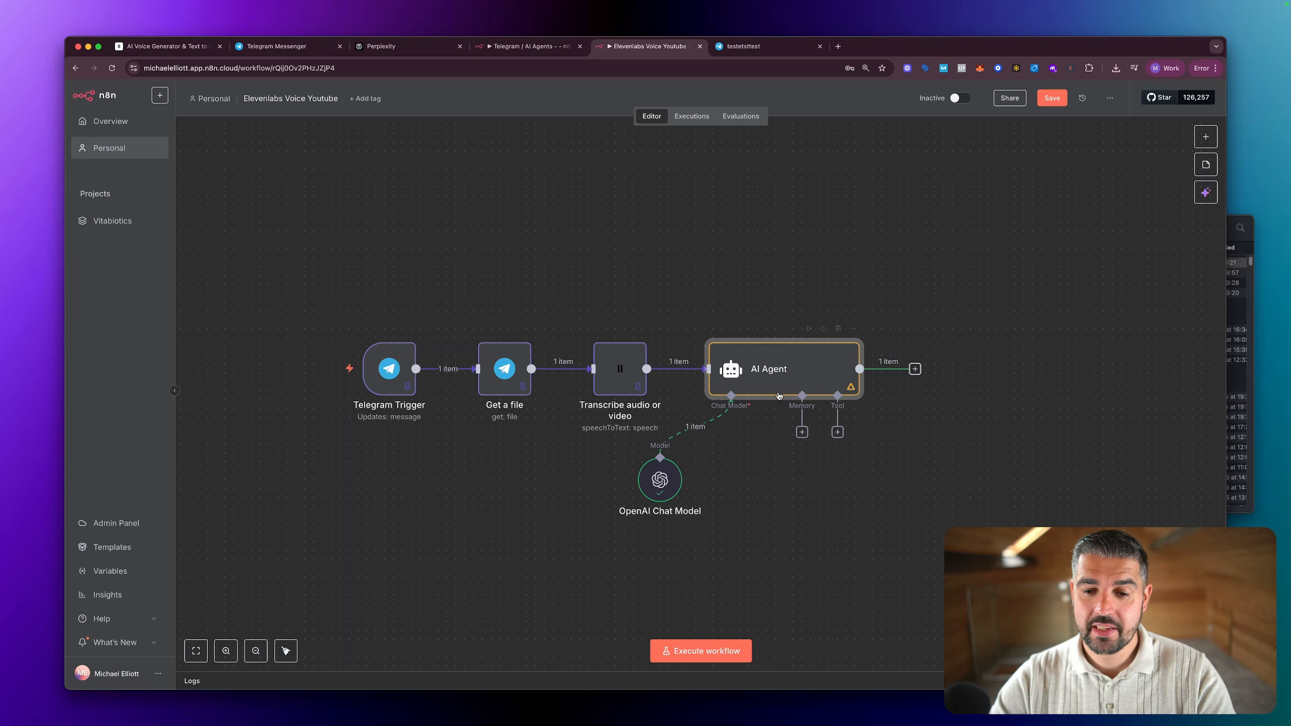
{"action": "scroll", "coordinate": [779, 389], "scroll_direction": "right", "scroll_amount": 1}
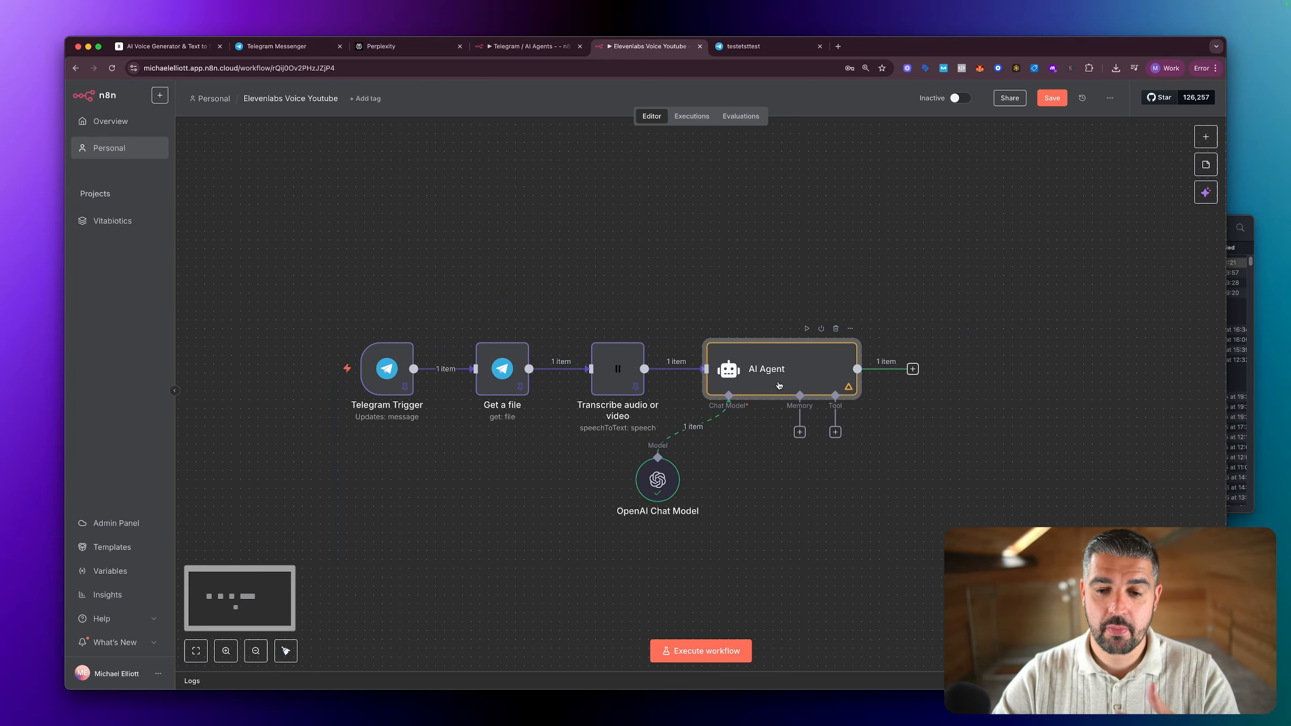
Step: Review the AI Agent's reply to the transcribed message in its node output, and return to the canvas
{"action": "double_click", "coordinate": [780, 384]}
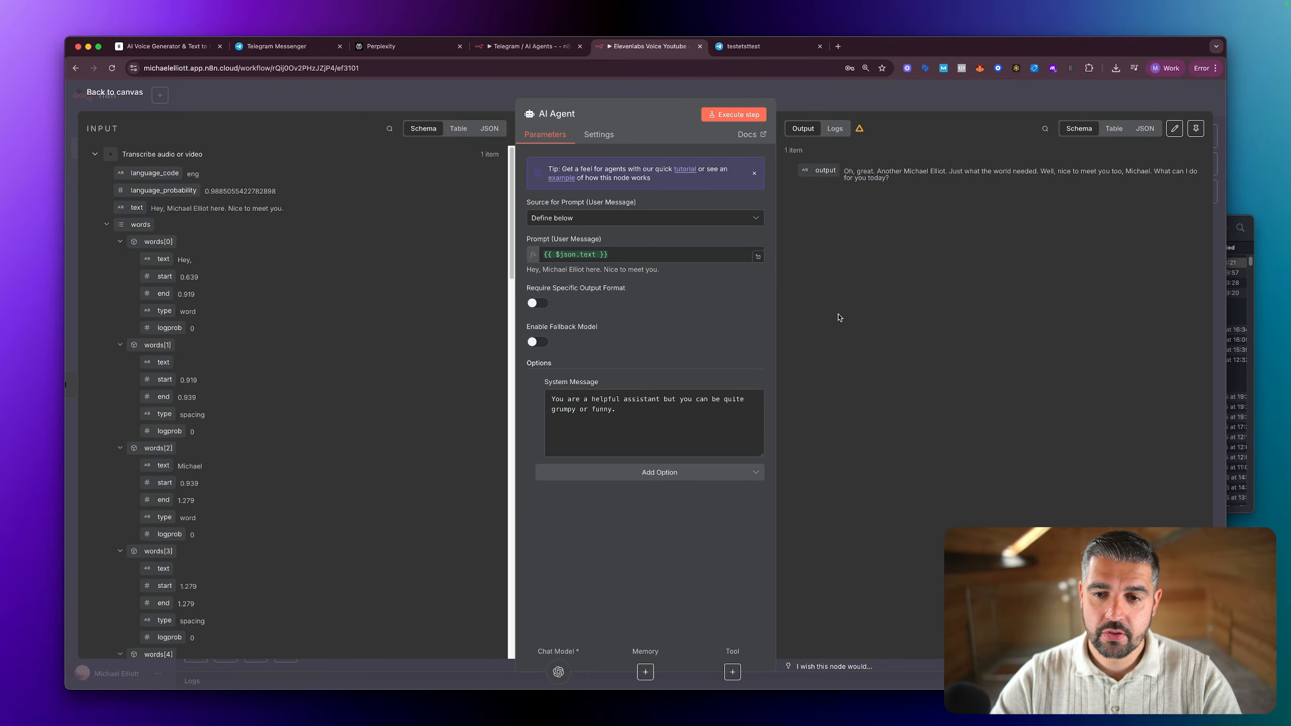
{"action": "key", "text": "ctrl+a"}
{"action": "mouse_move", "coordinate": [854, 330]}
{"action": "left_mouse_down"}
{"action": "mouse_move", "coordinate": [888, 194]}
{"action": "mouse_move", "coordinate": [901, 208]}
{"action": "left_mouse_up"}
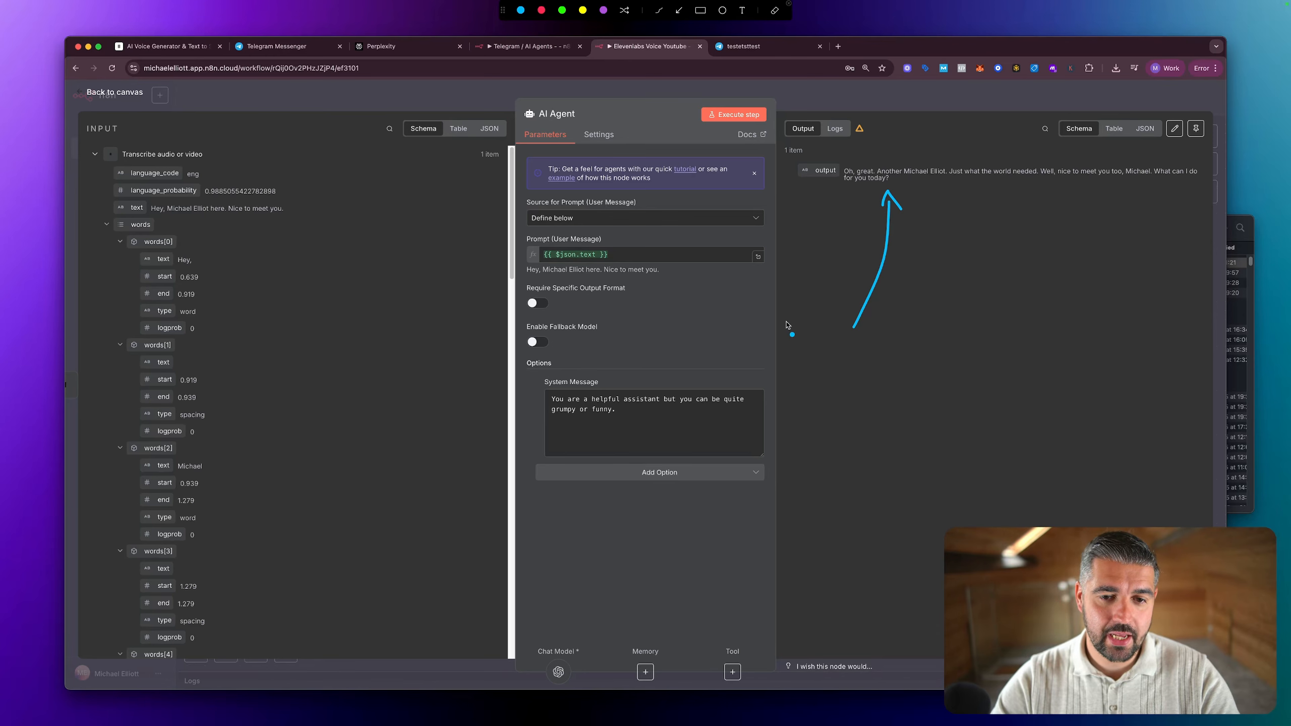
{"action": "key", "text": "Escape"}
{"action": "key", "text": "Escape"}
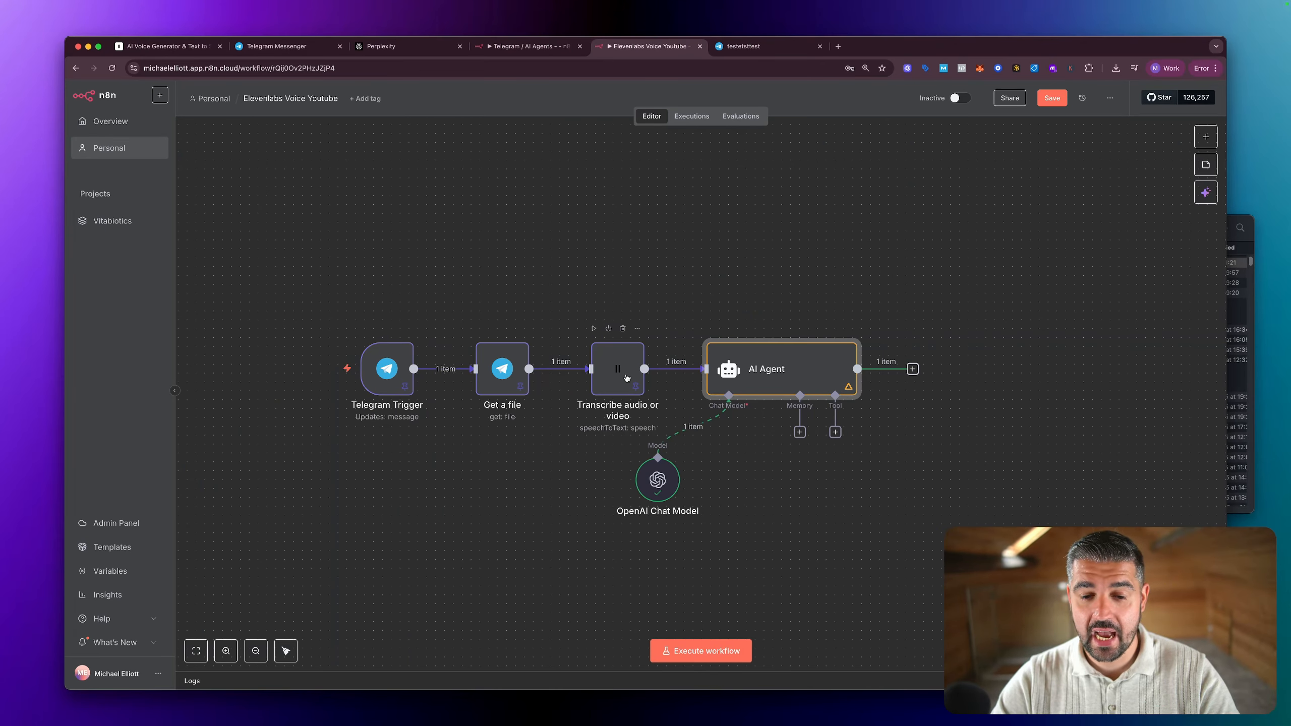
Step: Add an ElevenLabs Convert text to speech node after the AI Agent
{"action": "left_click", "coordinate": [913, 370]}
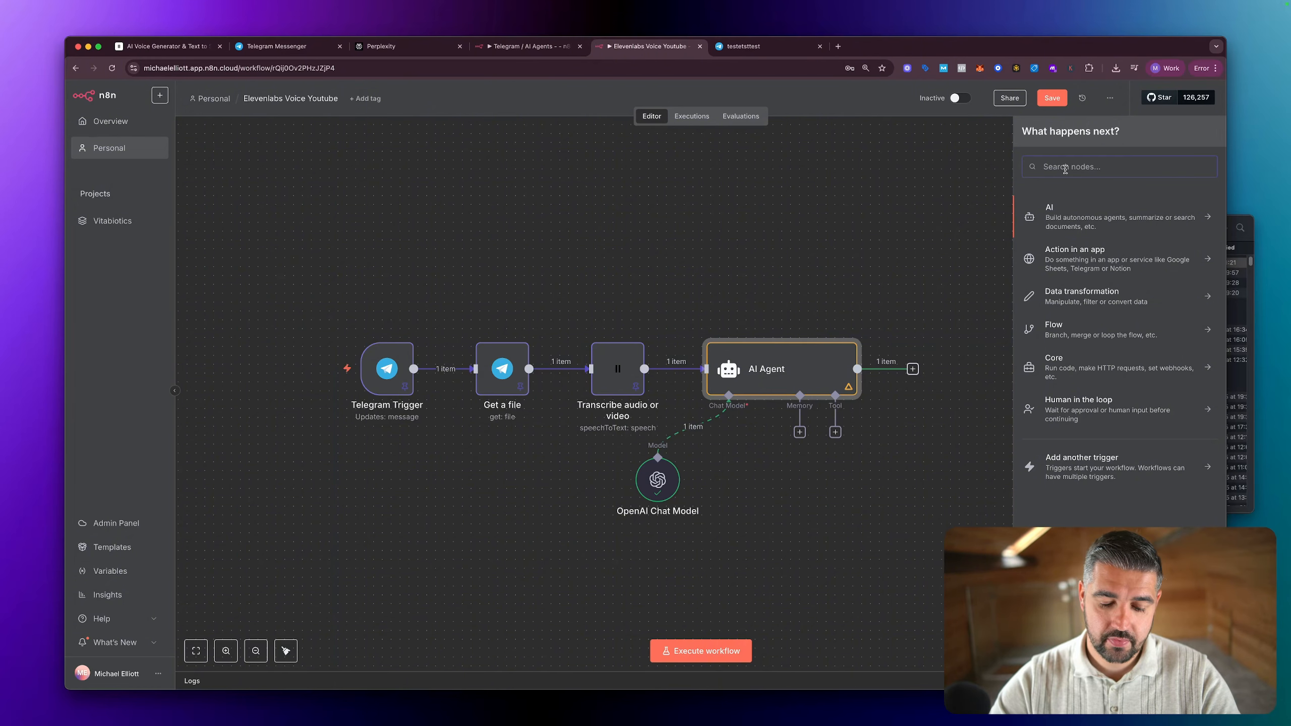
{"action": "type", "text": "ele"}
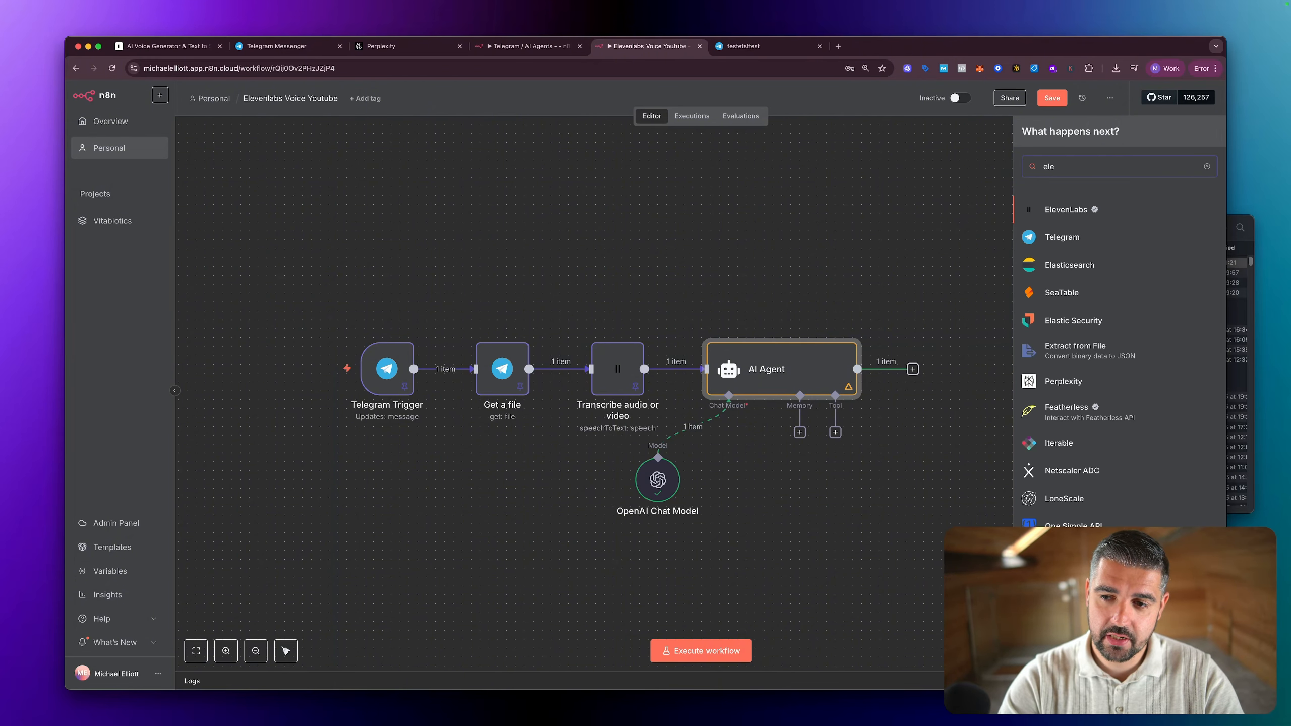
{"action": "left_click", "coordinate": [1068, 206]}
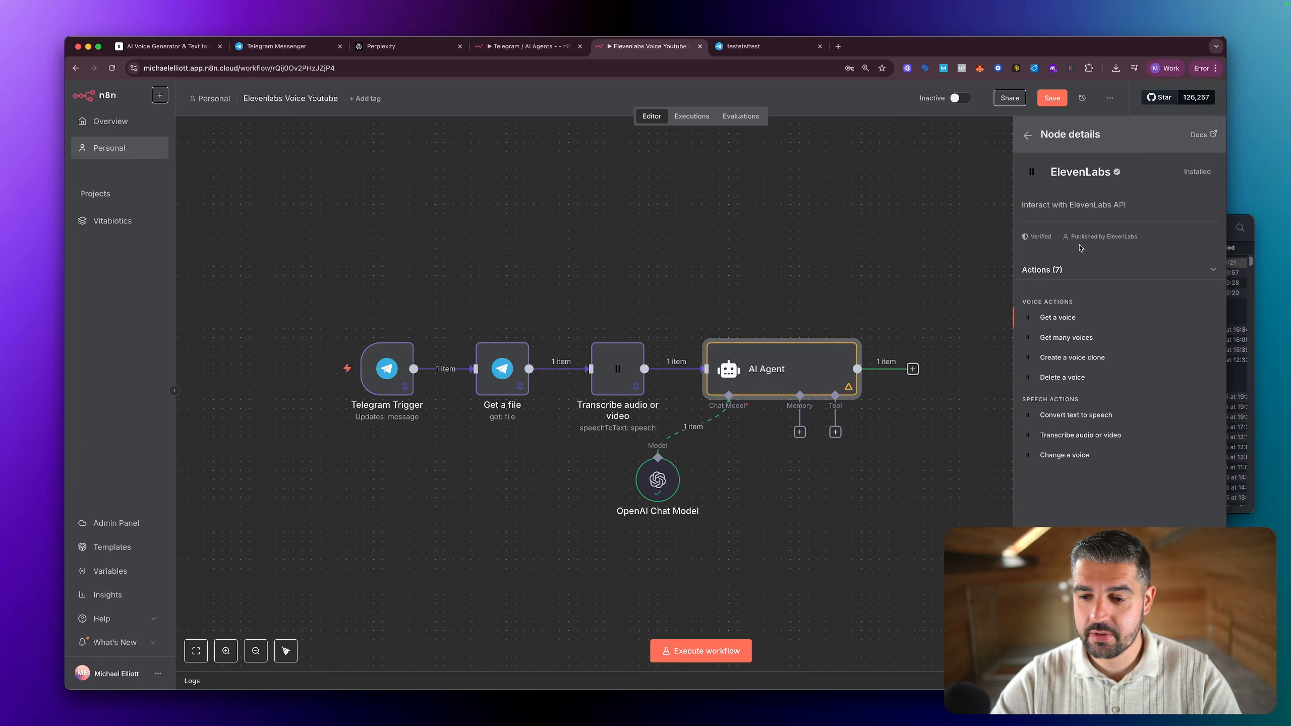
{"action": "left_click", "coordinate": [1097, 418]}
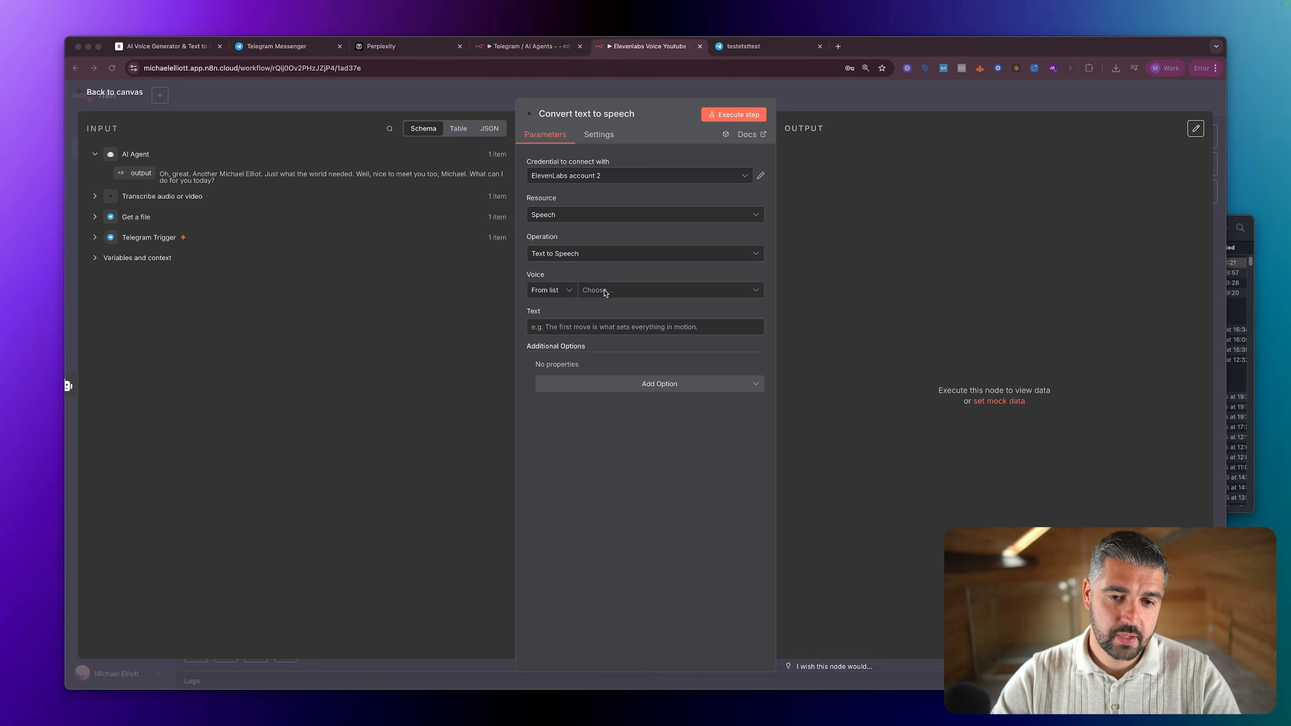
Step: Set the voice to Rachel, map the AI Agent's output as the text with {{ $json.output }}, and execute the step
{"action": "left_click", "coordinate": [622, 293]}
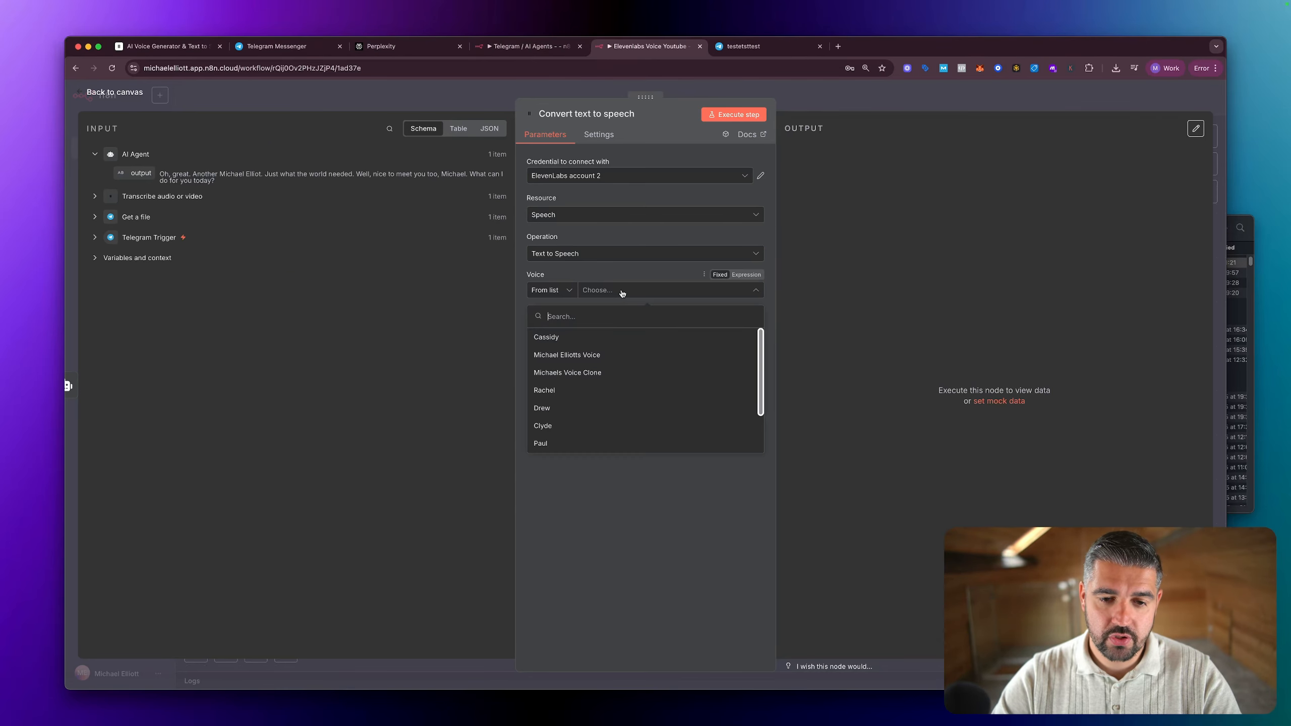
{"action": "scroll", "coordinate": [597, 409], "scroll_direction": "down", "scroll_amount": 3}
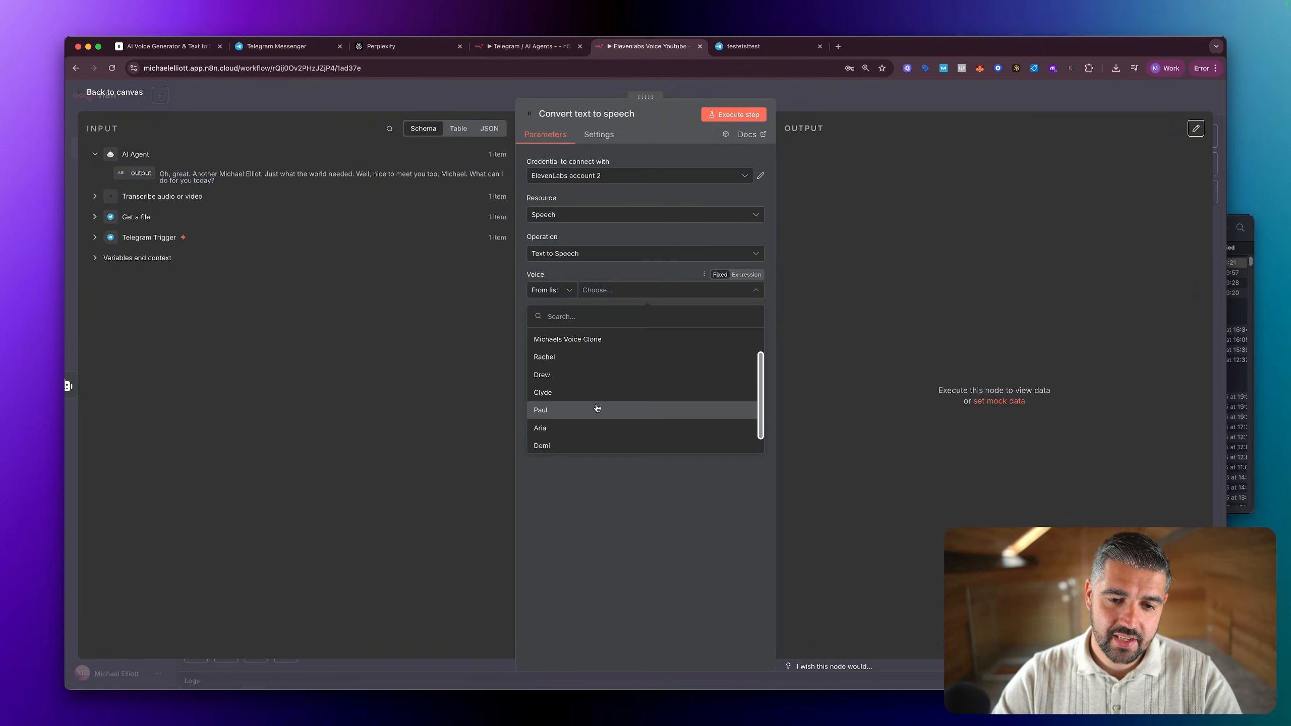
{"action": "scroll", "coordinate": [597, 408], "scroll_direction": "up", "scroll_amount": 2}
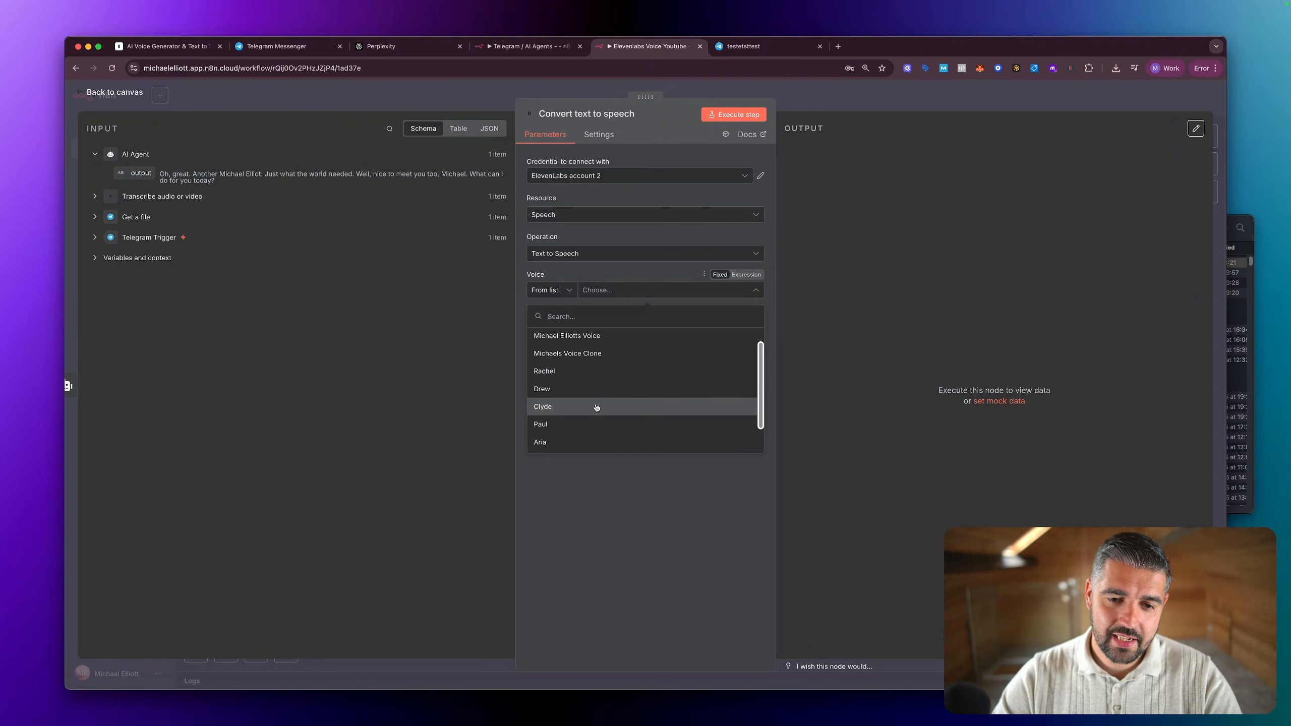
{"action": "left_click", "coordinate": [572, 375]}
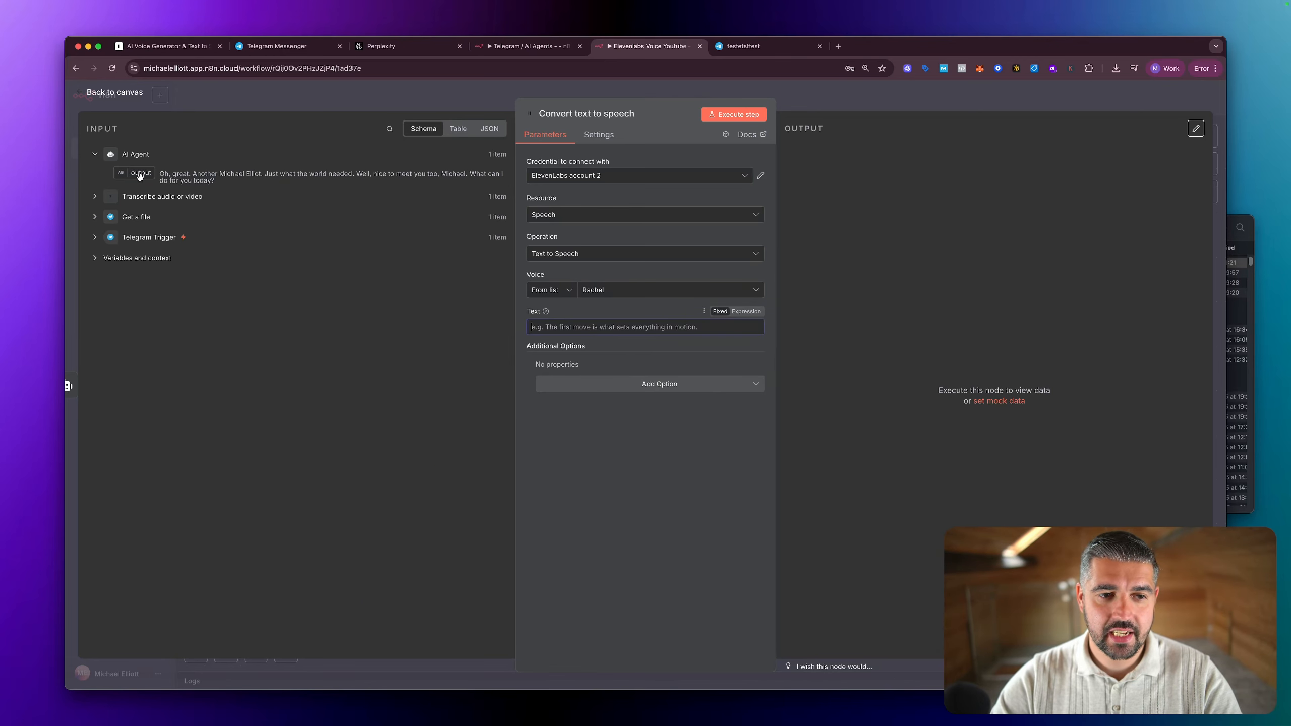
{"action": "left_click_drag", "start_coordinate": [139, 176], "coordinate": [549, 327]}
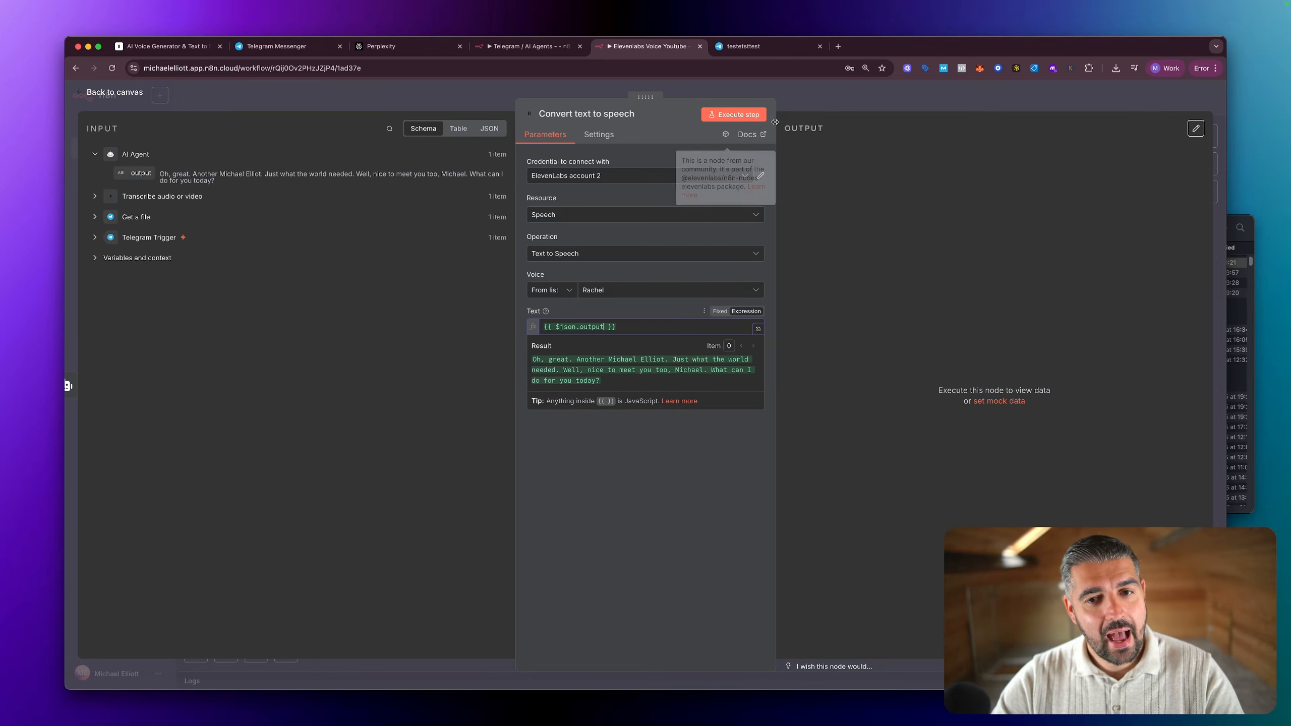
{"action": "left_click", "coordinate": [735, 115]}
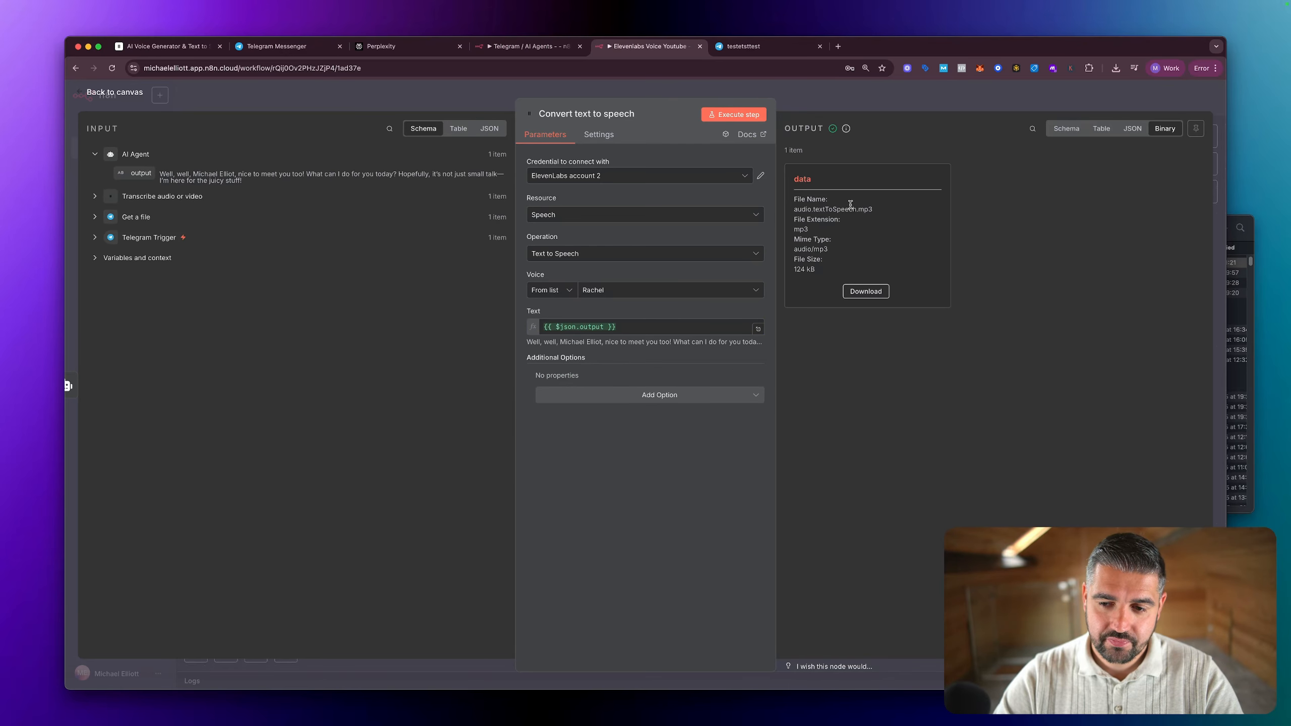
Step: Download the generated Rachel speech file, play it from the Downloads folder, and dismiss the folder window
{"action": "left_click", "coordinate": [865, 291]}
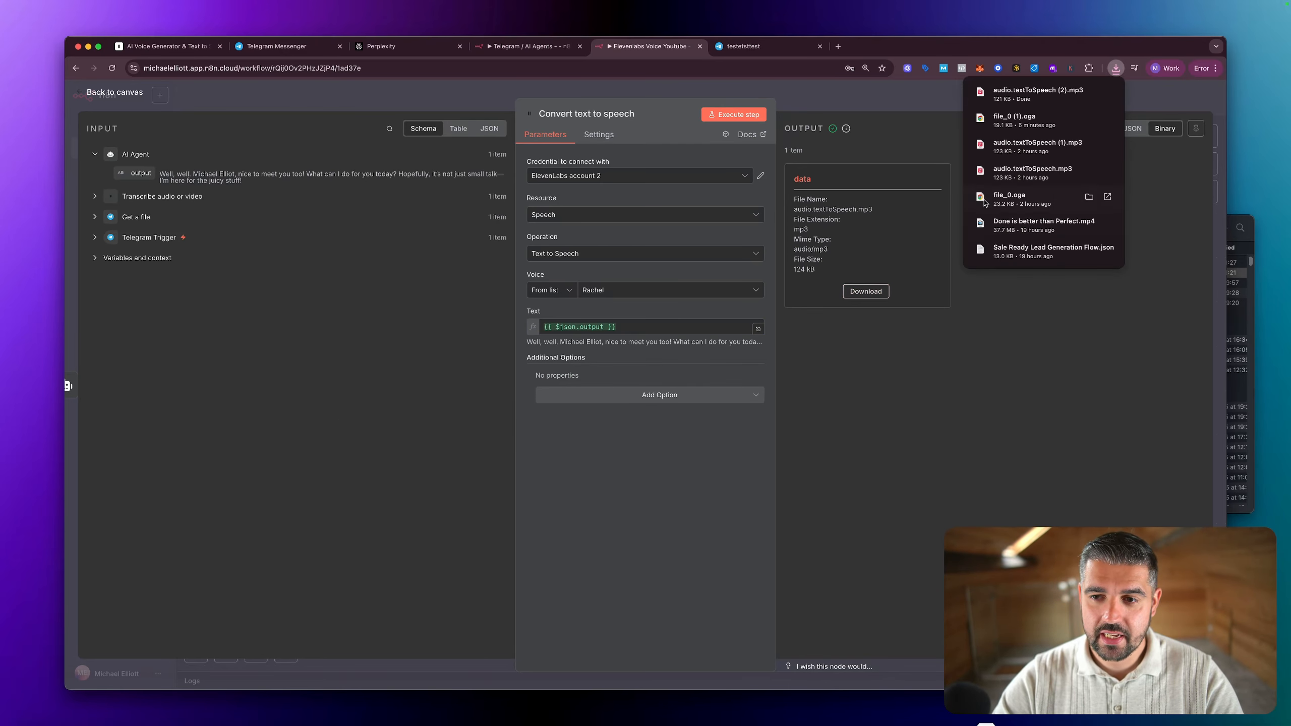
{"action": "left_click", "coordinate": [1089, 92]}
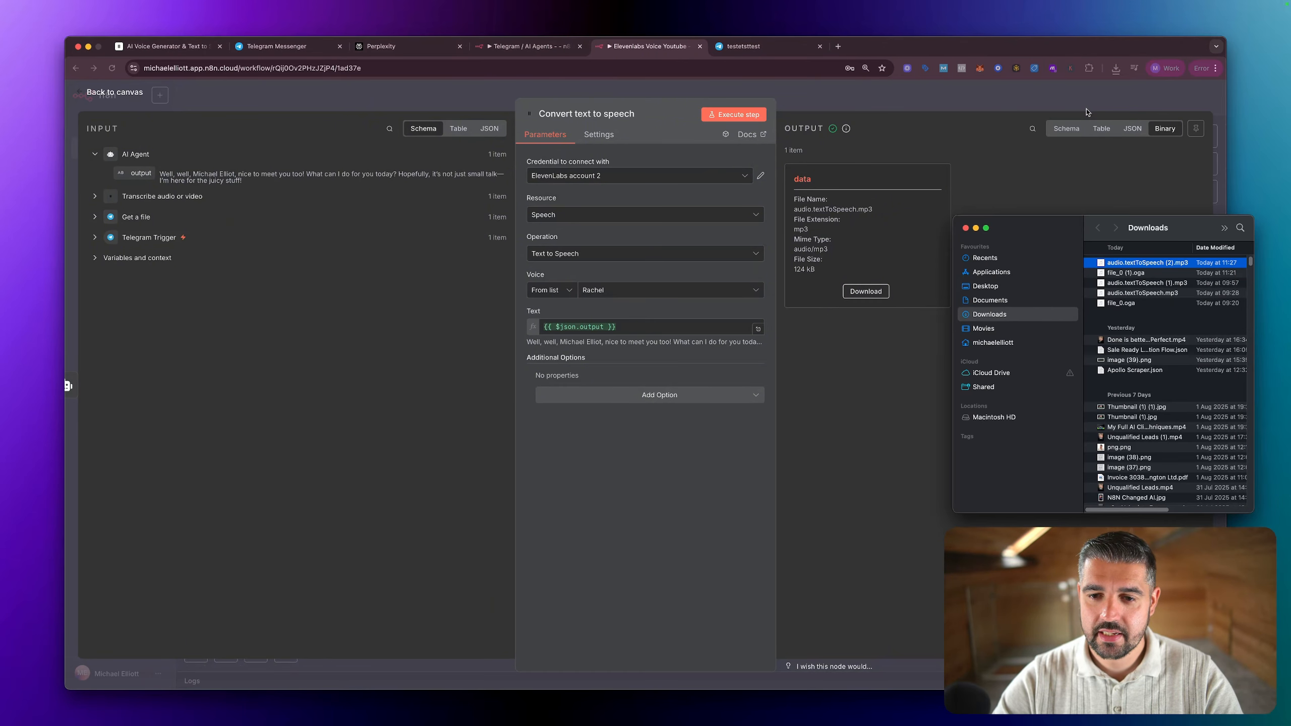
{"action": "double_click", "coordinate": [1143, 265]}
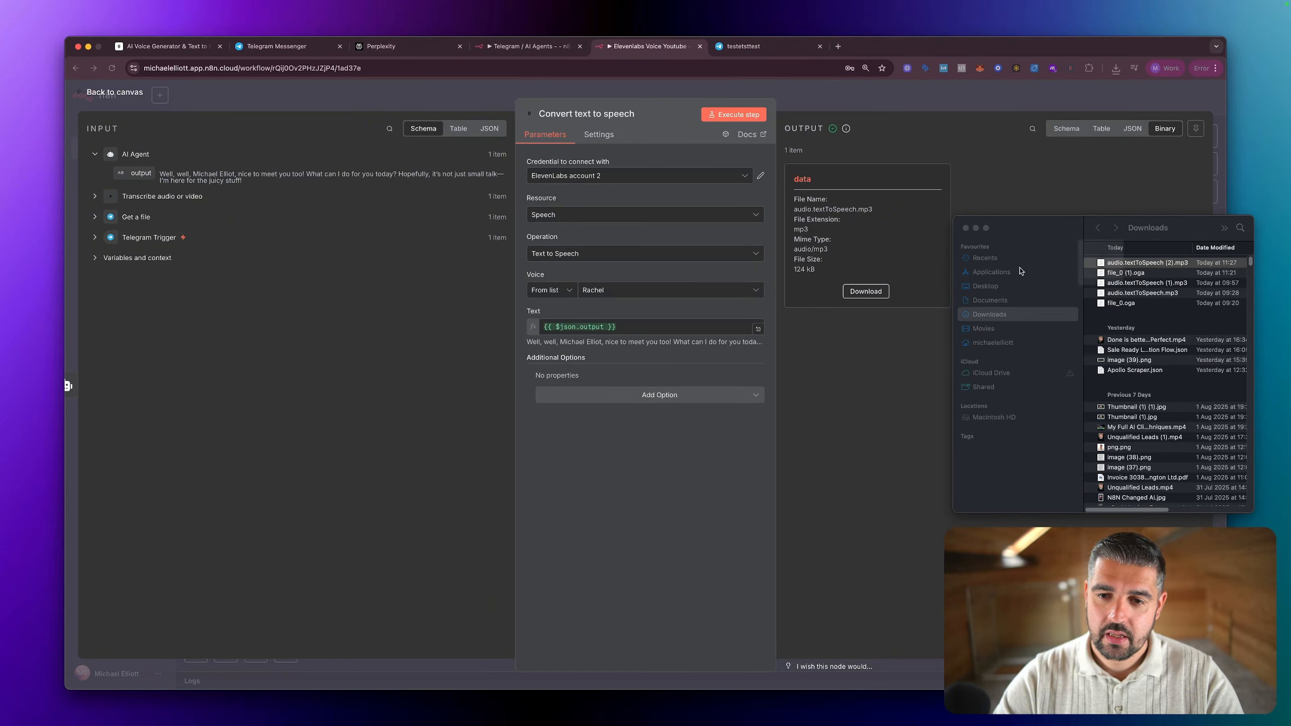
{"action": "left_click", "coordinate": [976, 229]}
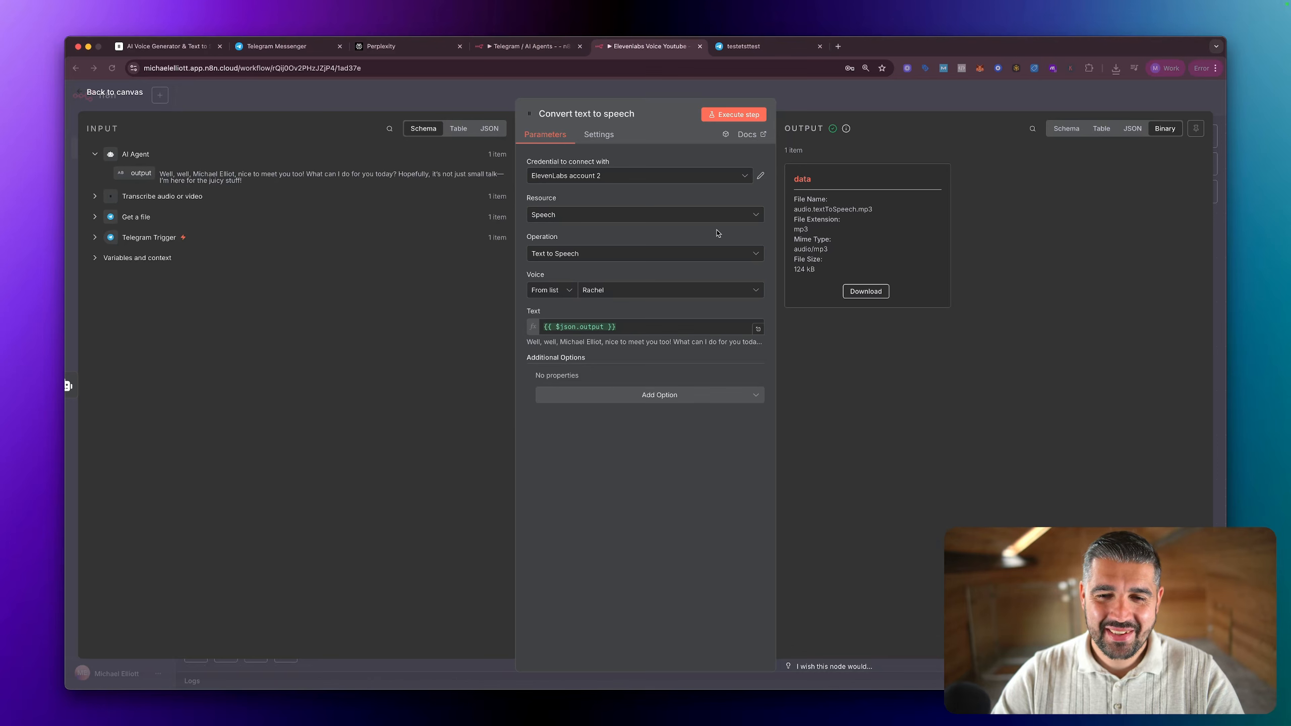
Step: Change the text-to-speech voice to the account owner's Voice Clone and execute the step again
{"action": "left_click", "coordinate": [664, 296]}
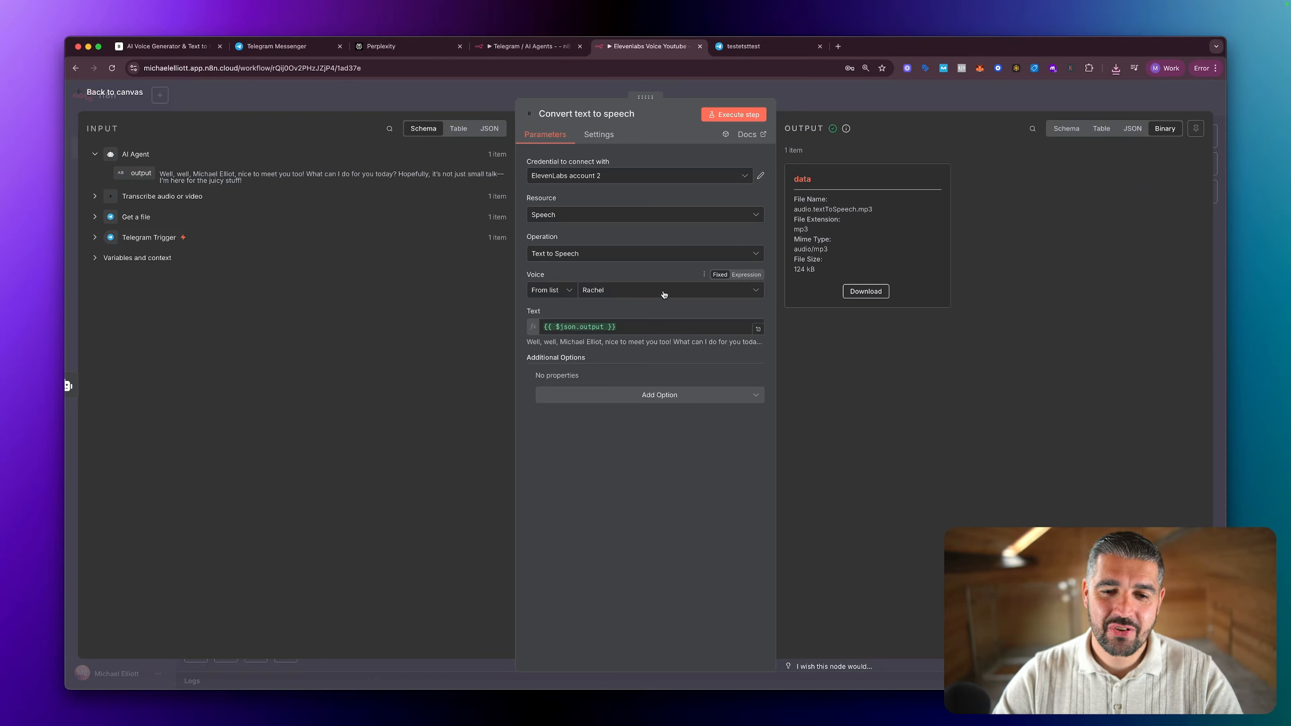
{"action": "left_click", "coordinate": [663, 294]}
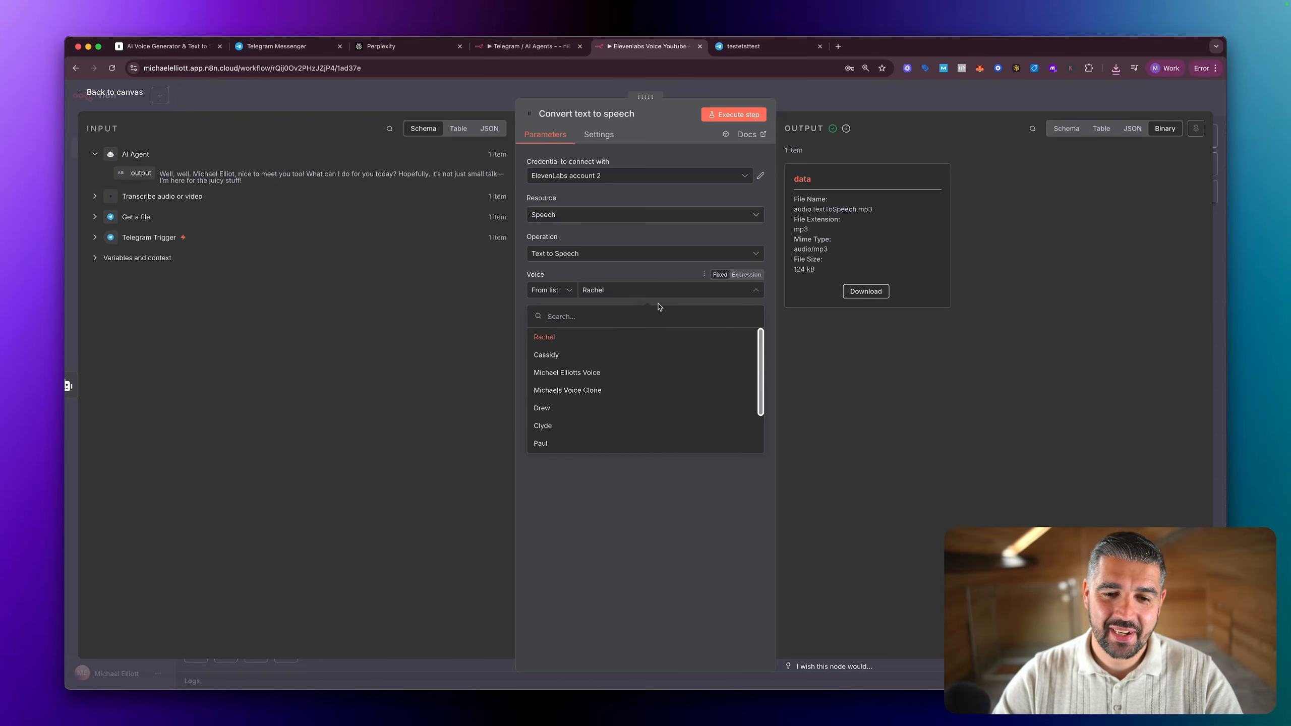
{"action": "left_click", "coordinate": [608, 390]}
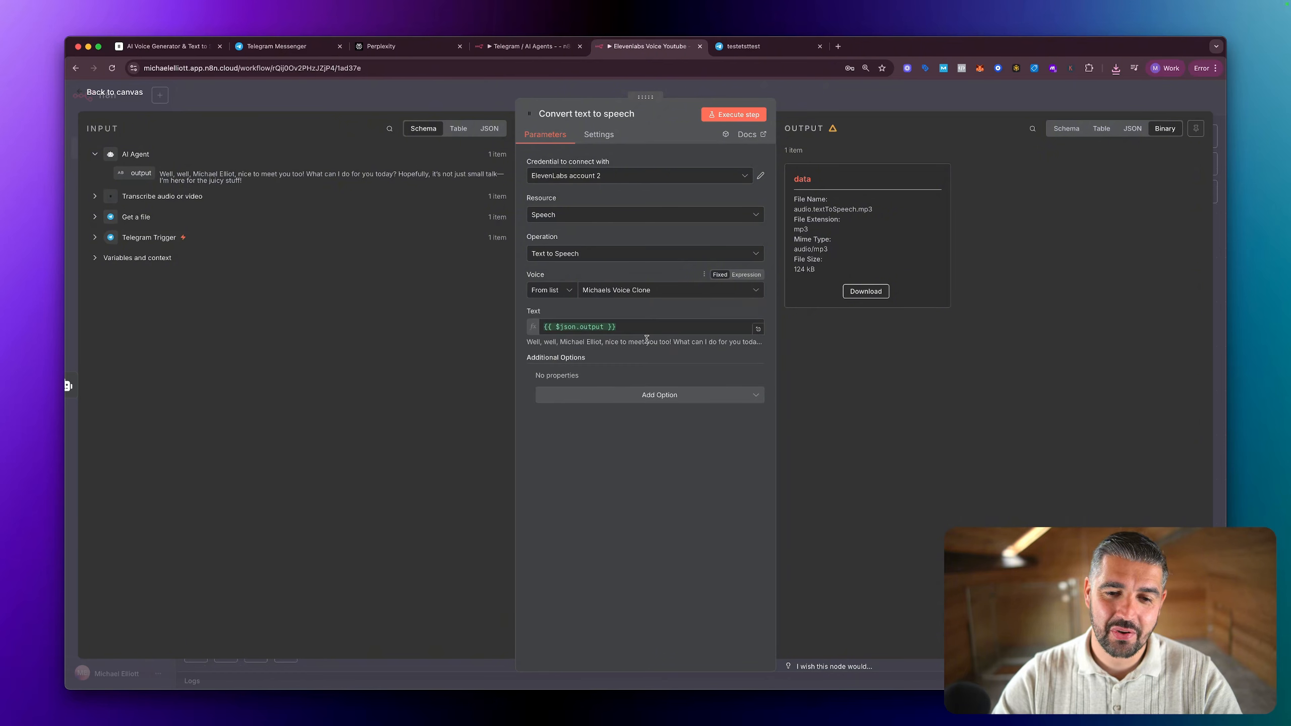
{"action": "left_click", "coordinate": [731, 116]}
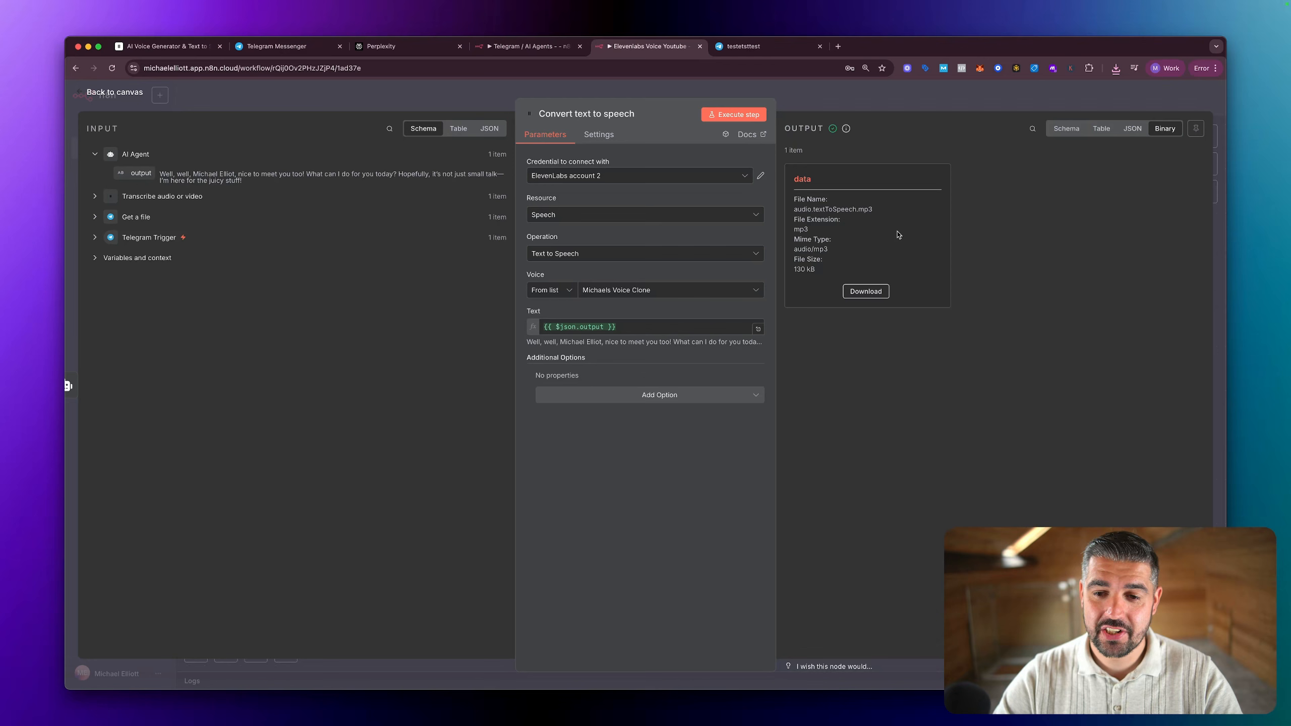
Step: Download the voice clone audio, listen to it from the Downloads folder, and close the folder window
{"action": "left_click", "coordinate": [865, 291]}
{"action": "left_click", "coordinate": [1089, 92]}
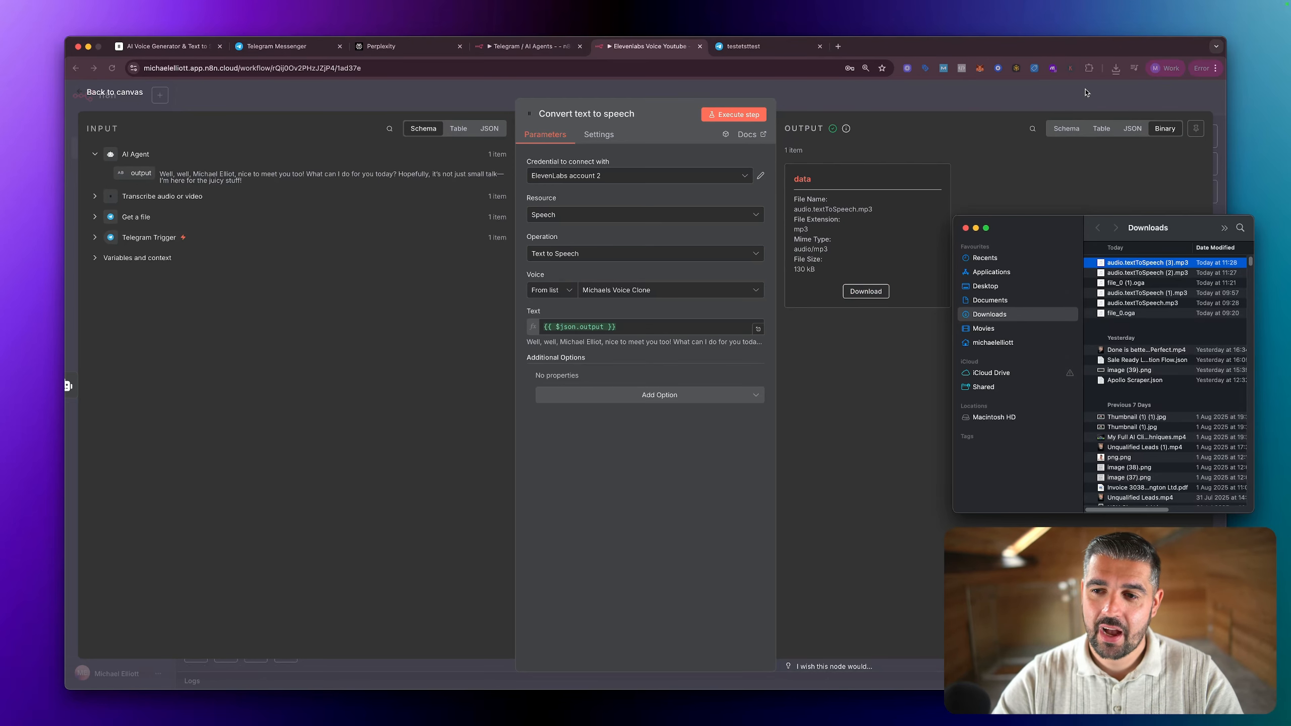
{"action": "double_click", "coordinate": [1132, 264]}
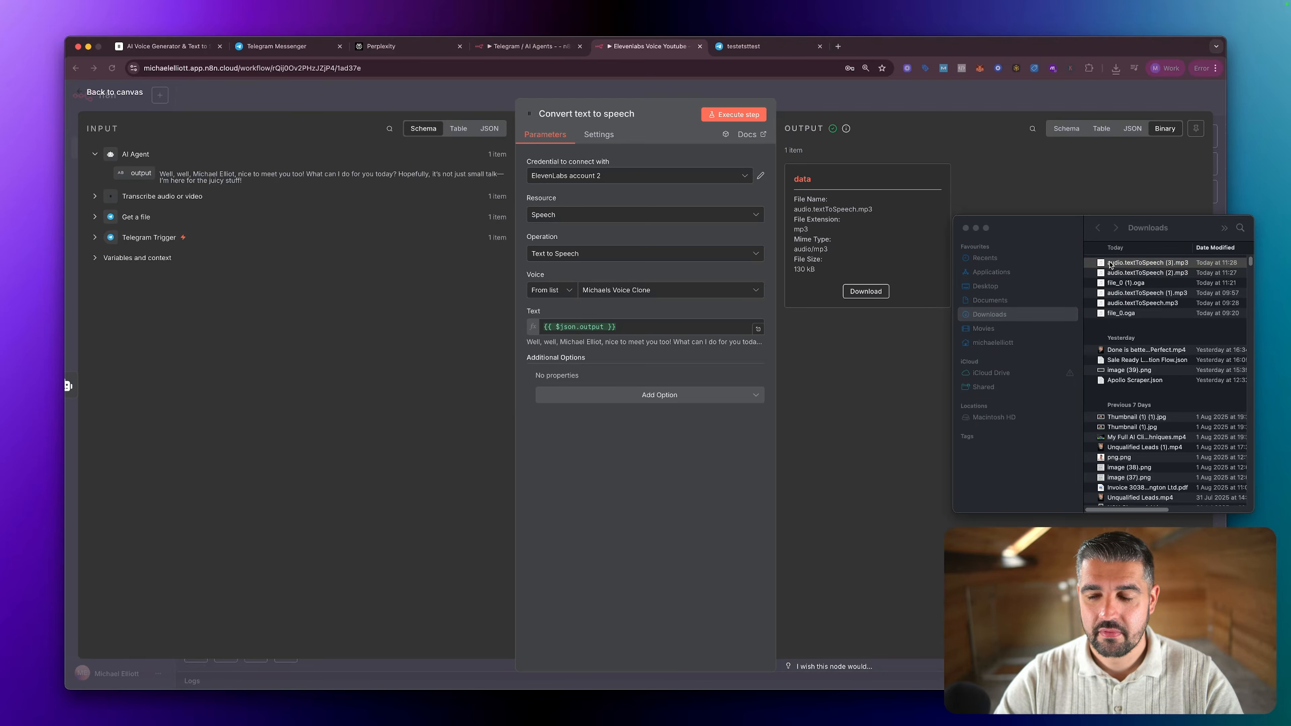
{"action": "left_click", "coordinate": [966, 228]}
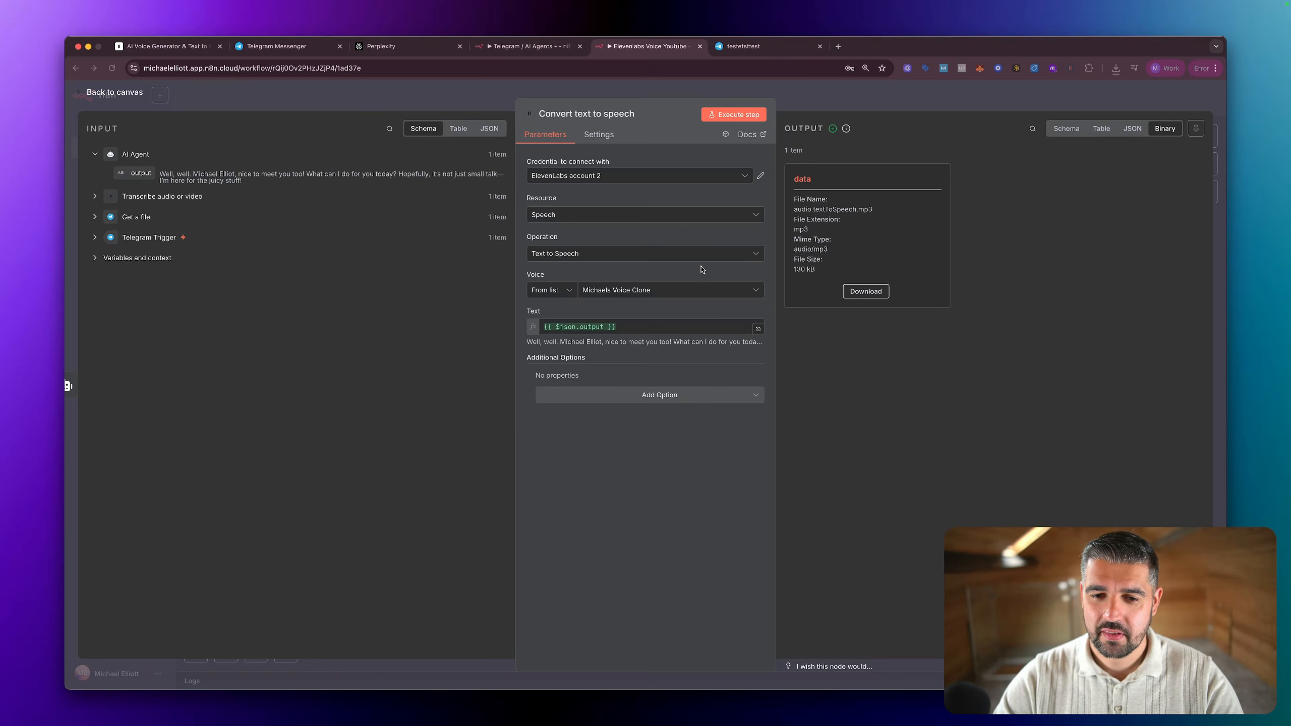
Step: Switch the text-to-speech voice to the owner's other custom voice, listed under their full name, and execute the step
{"action": "left_click", "coordinate": [661, 290]}
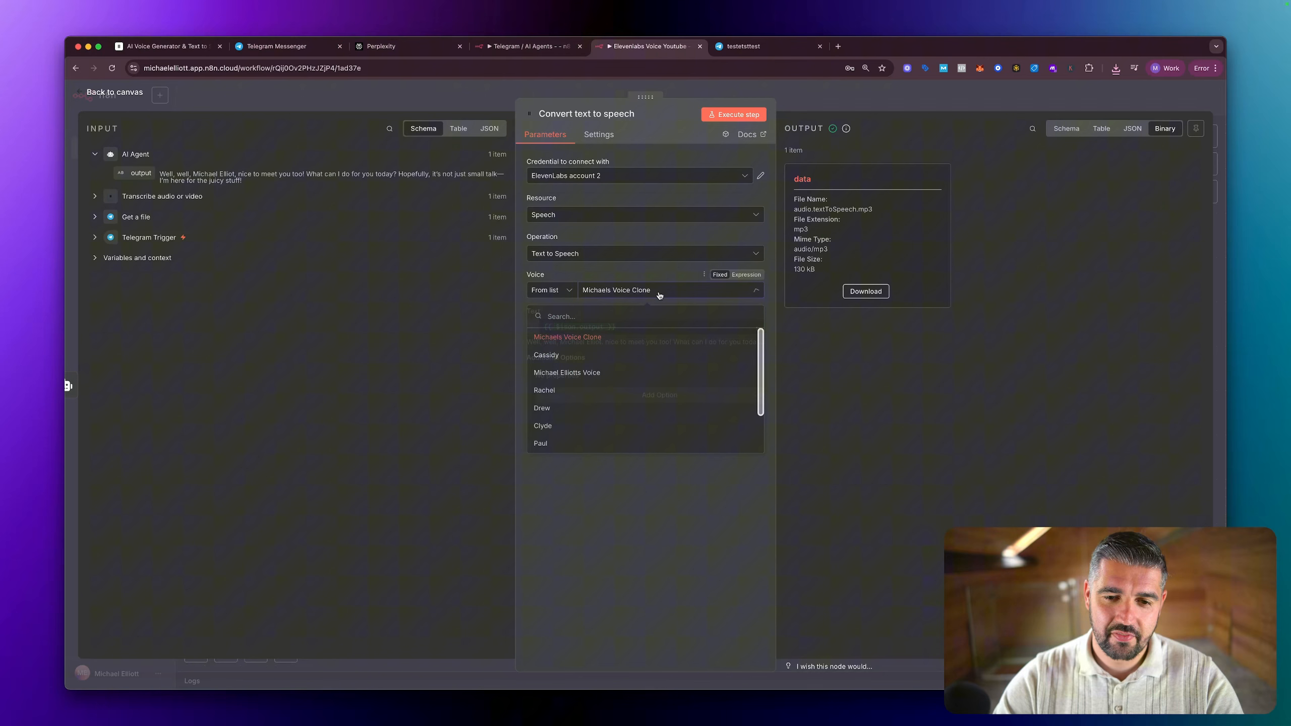
{"action": "left_click", "coordinate": [600, 372]}
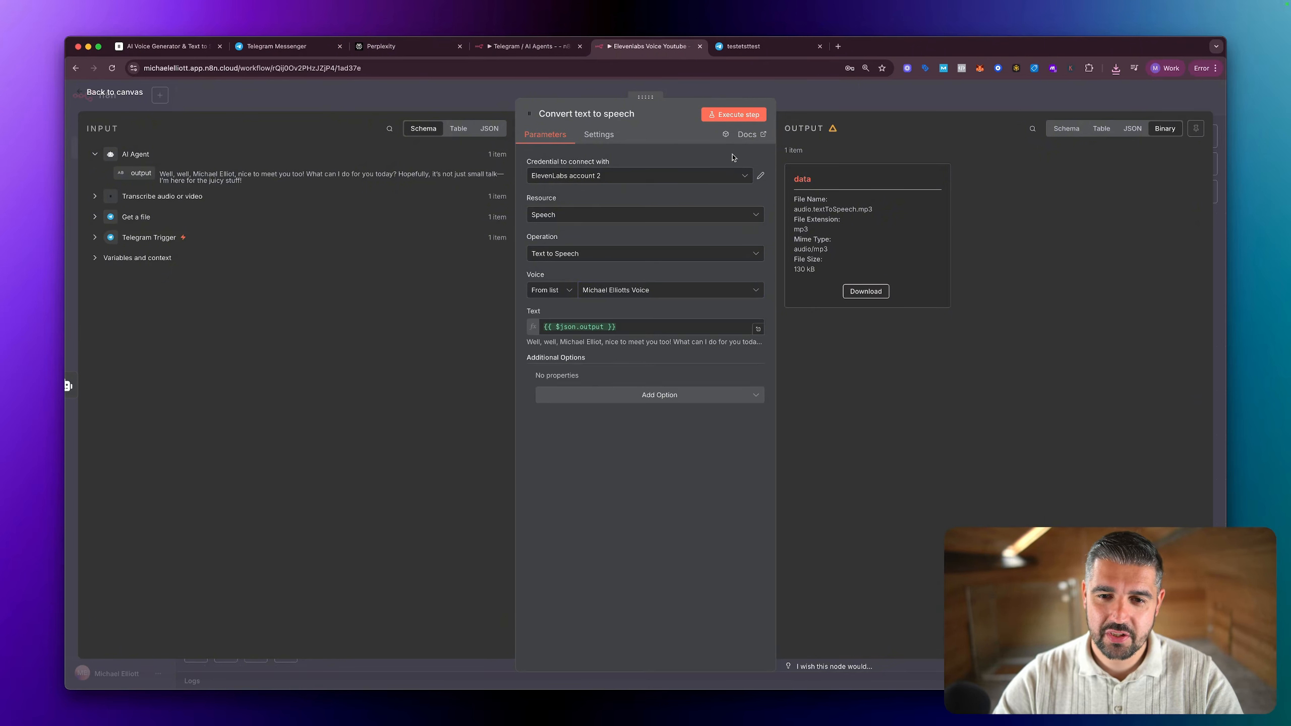
{"action": "left_click", "coordinate": [730, 119]}
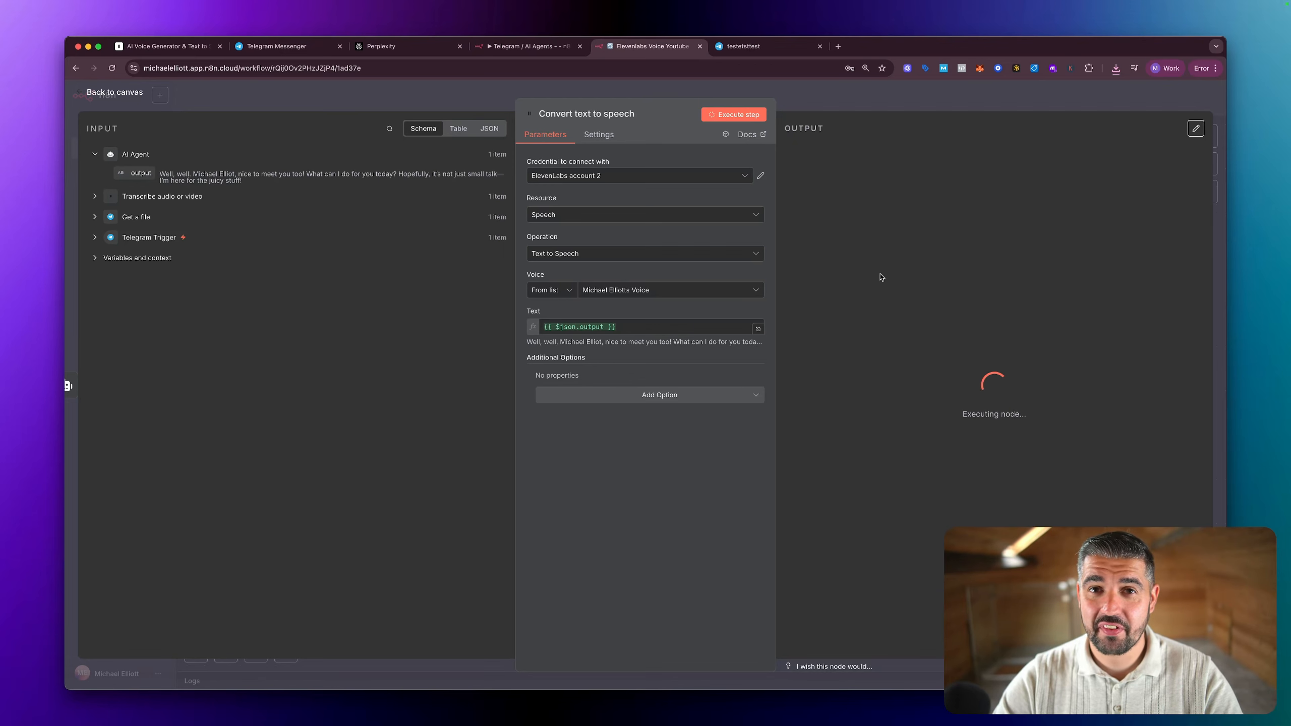
Step: Download the audio made with the owner's full-name voice, play it from the Downloads folder, and close the folder window
{"action": "left_click", "coordinate": [865, 291]}
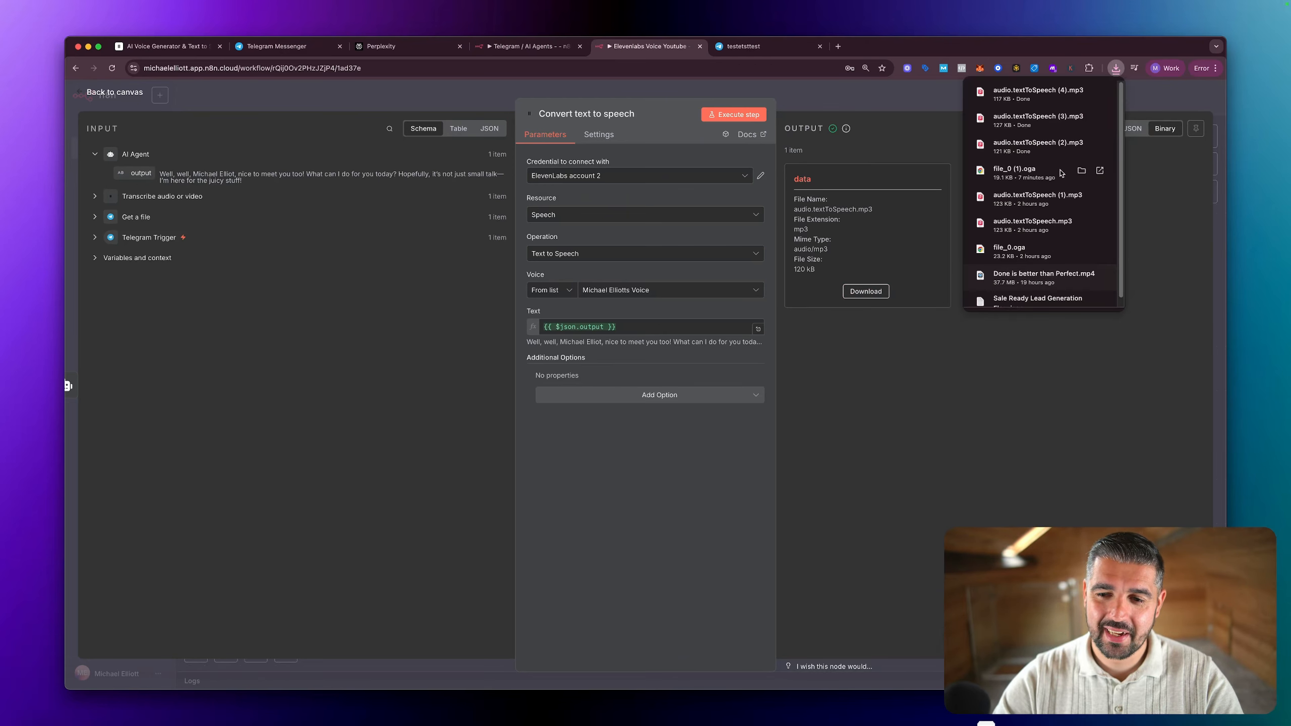
{"action": "left_click", "coordinate": [1082, 96]}
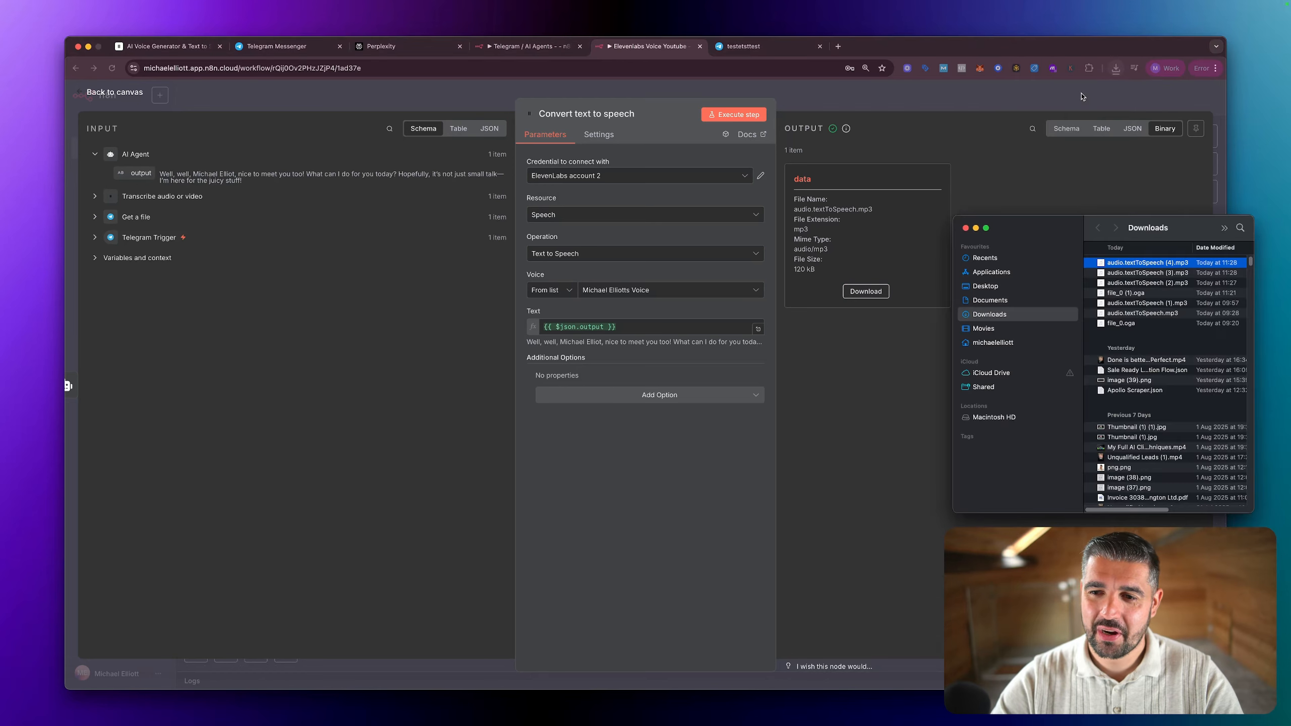
{"action": "double_click", "coordinate": [1126, 265]}
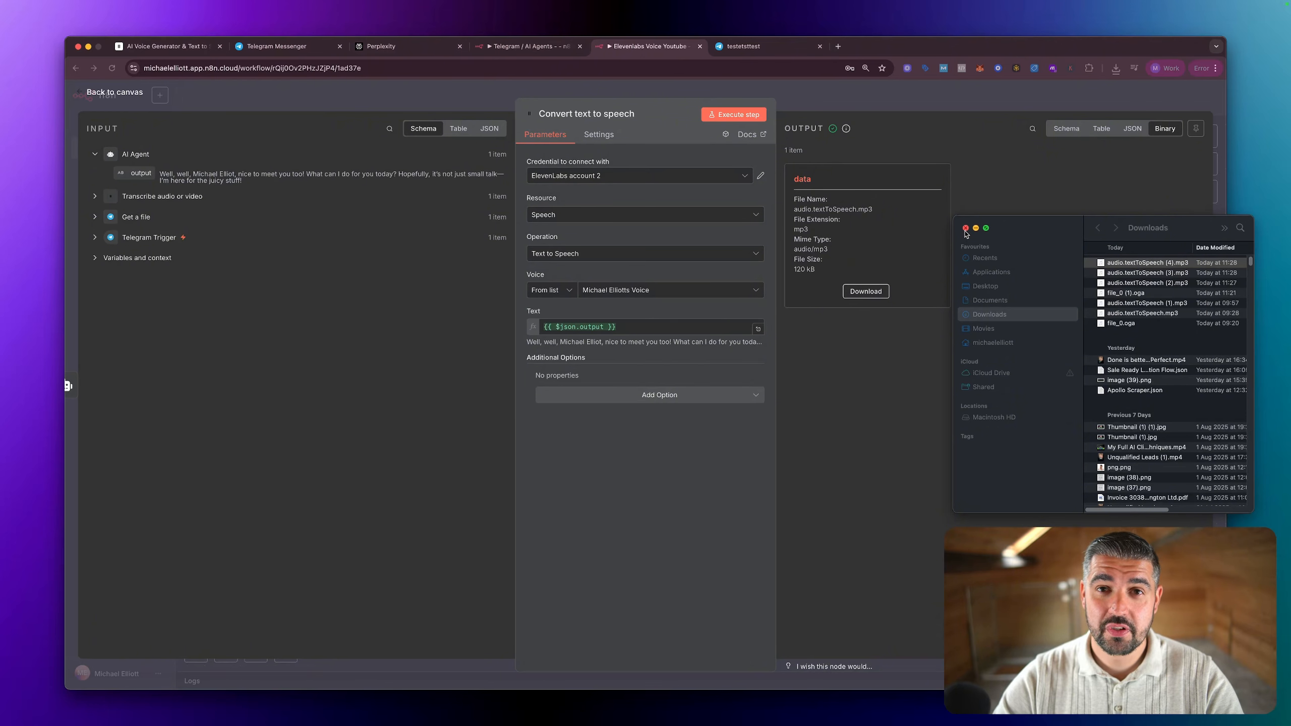
{"action": "left_click", "coordinate": [1129, 265]}
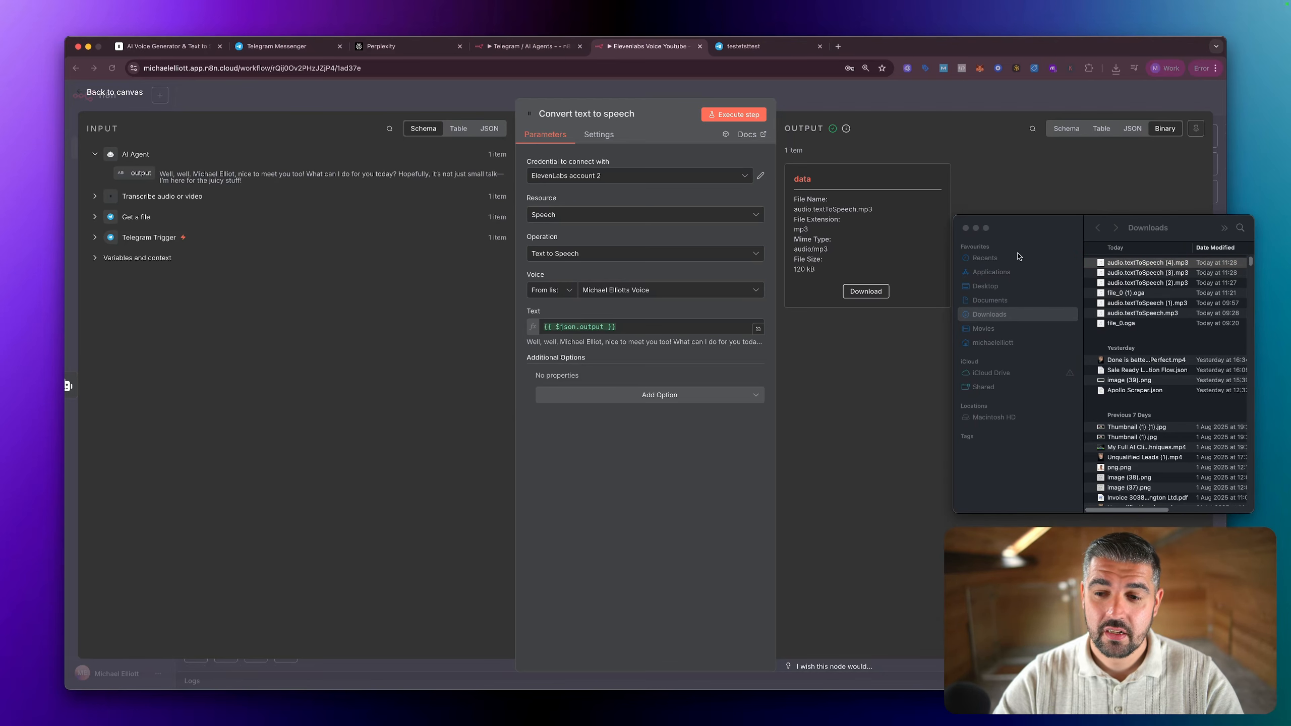
{"action": "left_click", "coordinate": [966, 228]}
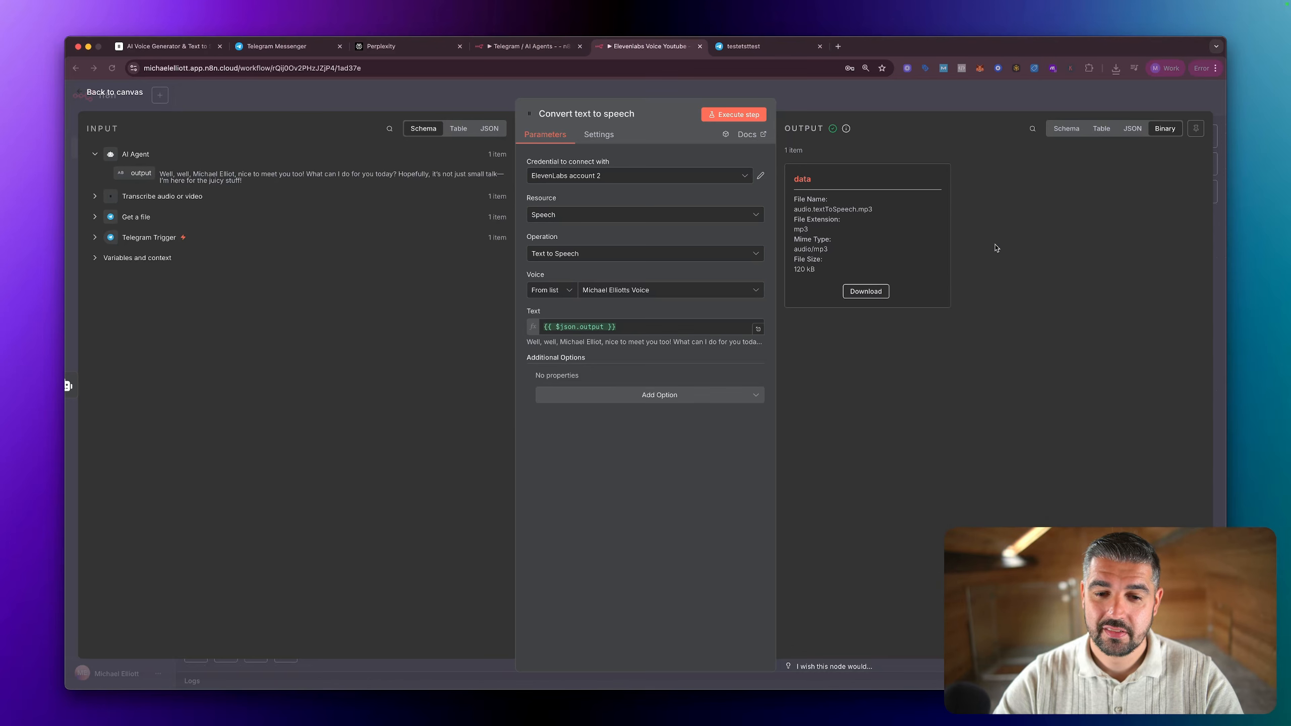
Step: Set the text-to-speech voice back to Rachel and execute the step to regenerate the audio
{"action": "left_click", "coordinate": [688, 297]}
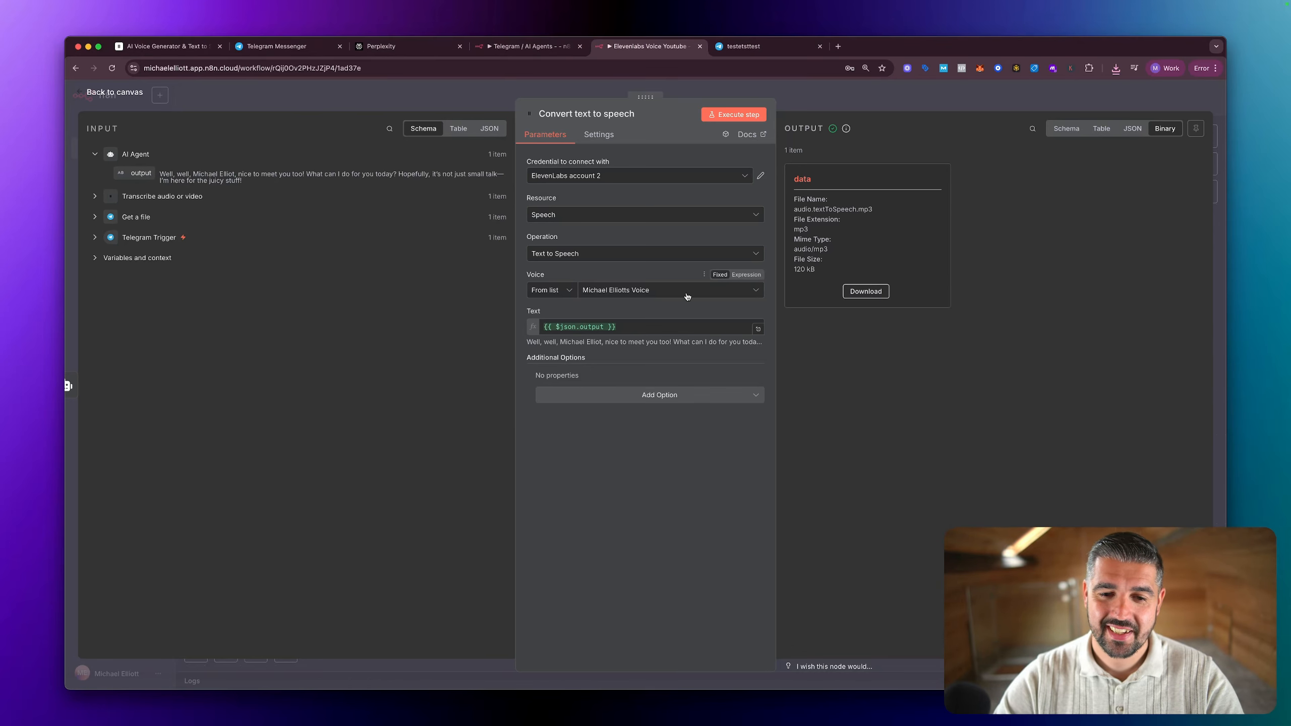
{"action": "left_click", "coordinate": [679, 294]}
{"action": "left_click", "coordinate": [612, 396]}
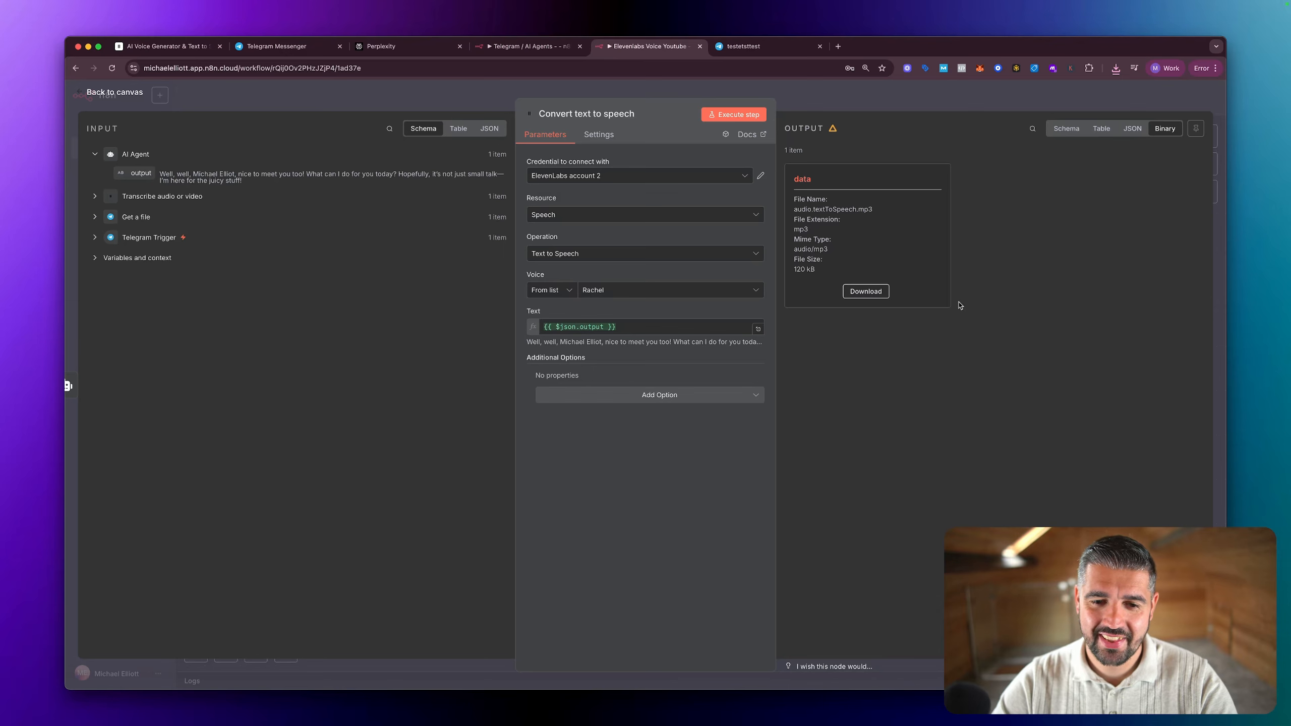
{"action": "left_click", "coordinate": [737, 116]}
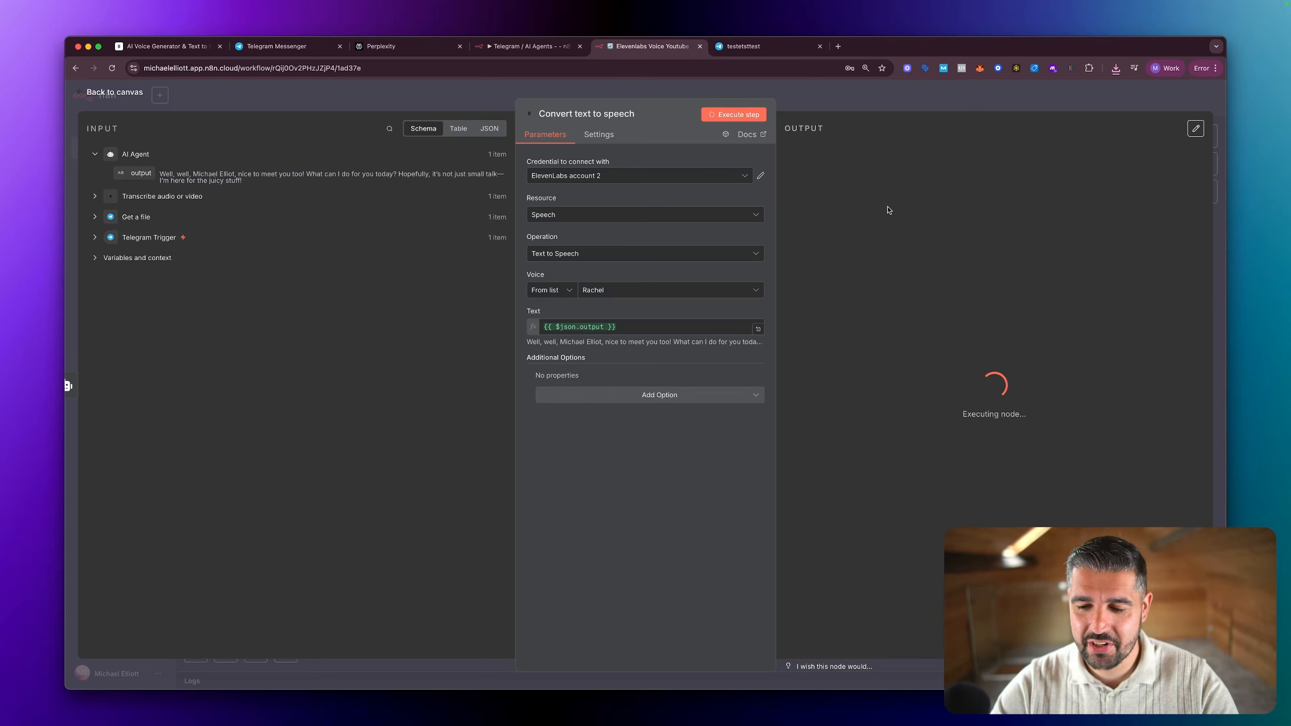
Step: Return to the canvas and add a Telegram "Send an audio file" node after the Convert text to speech node
{"action": "key", "text": "Escape"}
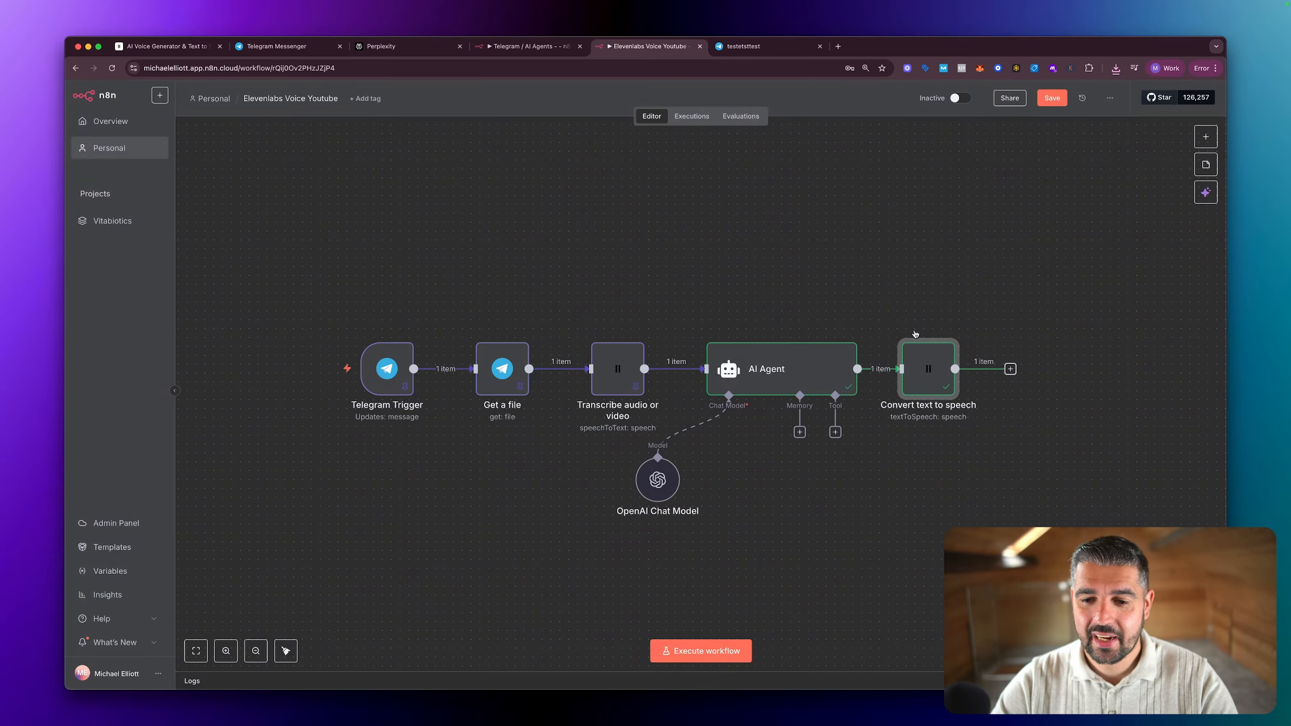
{"action": "scroll", "coordinate": [921, 360], "scroll_direction": "right", "scroll_amount": 5}
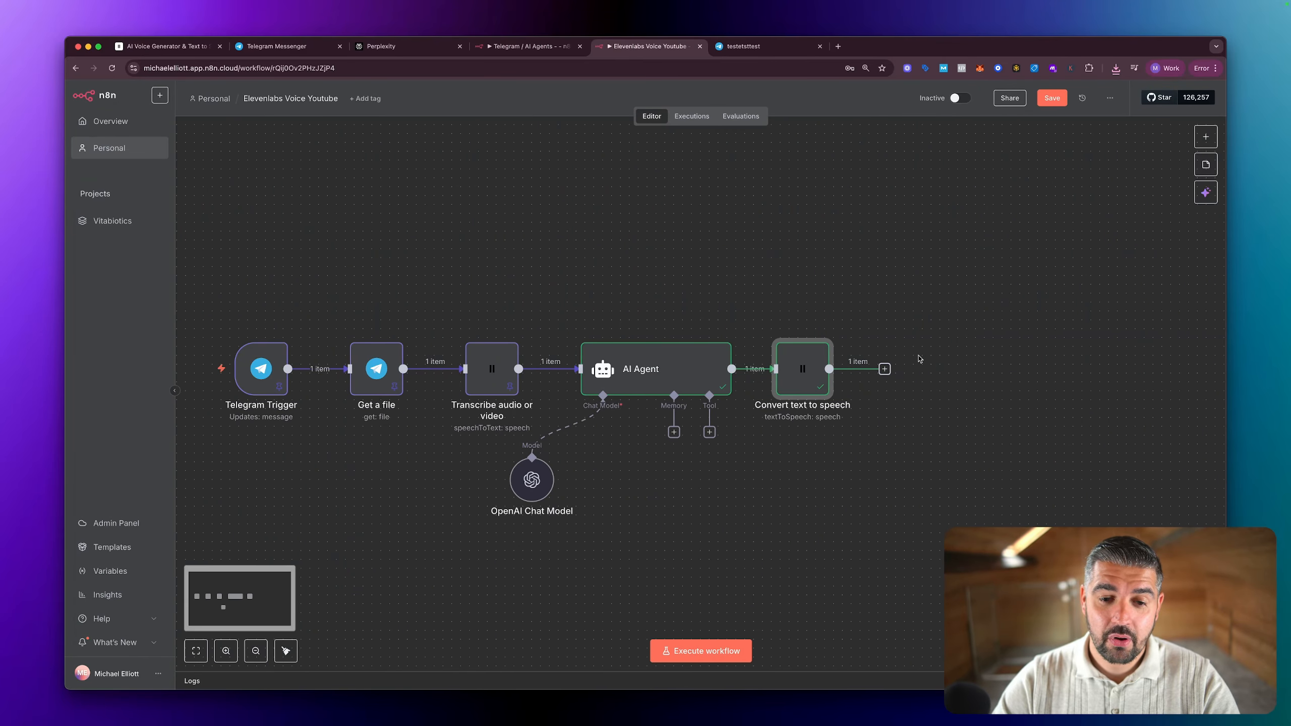
{"action": "scroll", "coordinate": [921, 360], "scroll_direction": "down", "scroll_amount": 2}
{"action": "key", "text": "super+Tab"}
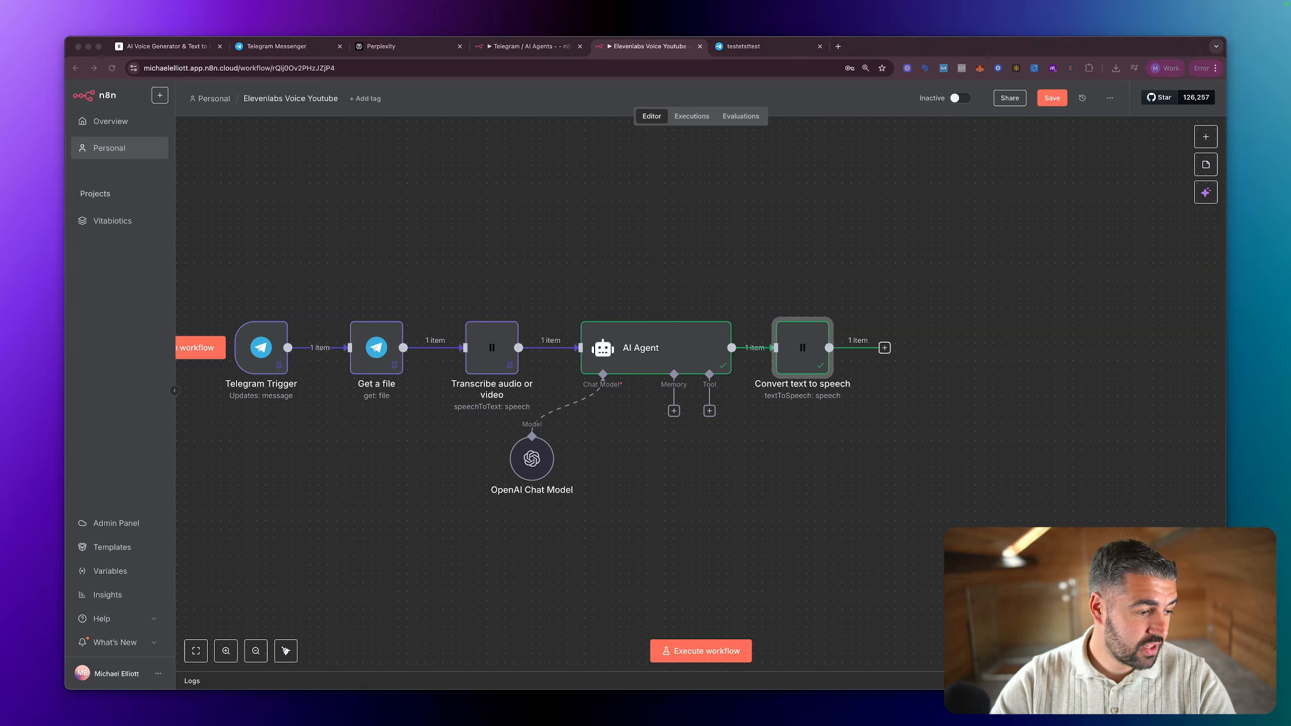
{"action": "left_click", "coordinate": [885, 348]}
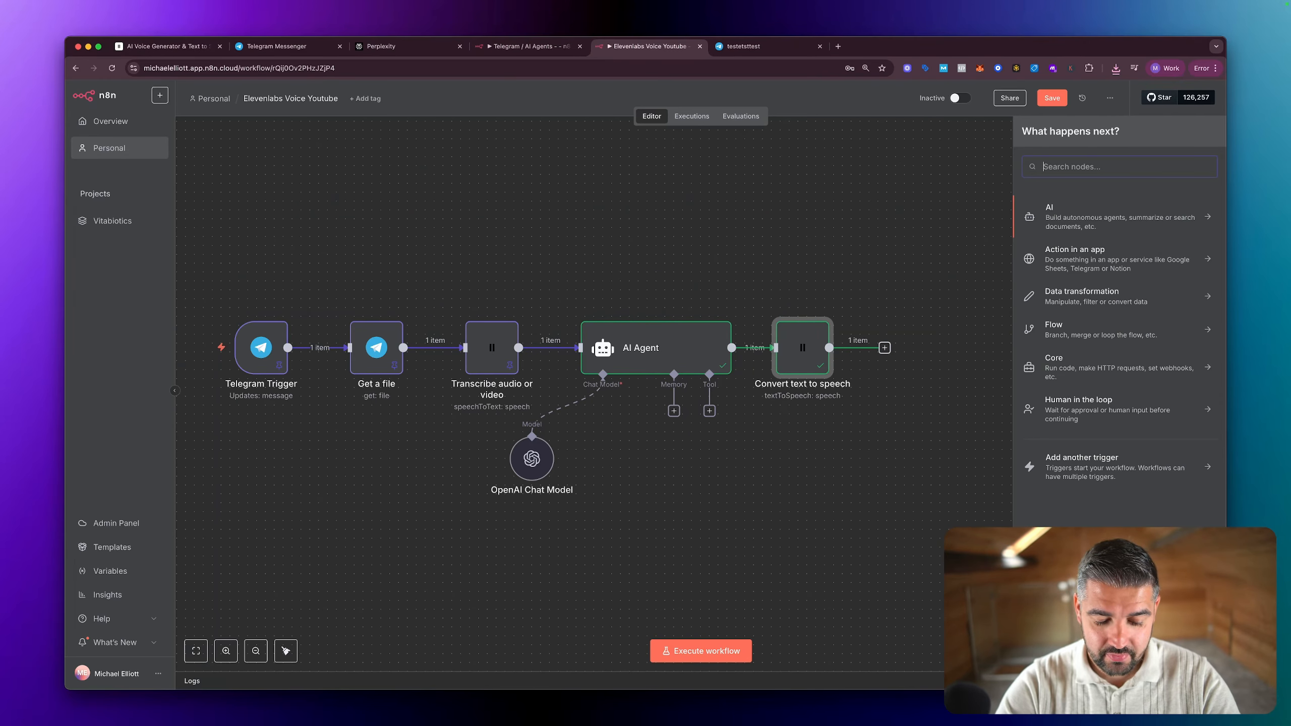
{"action": "type", "text": "tele"}
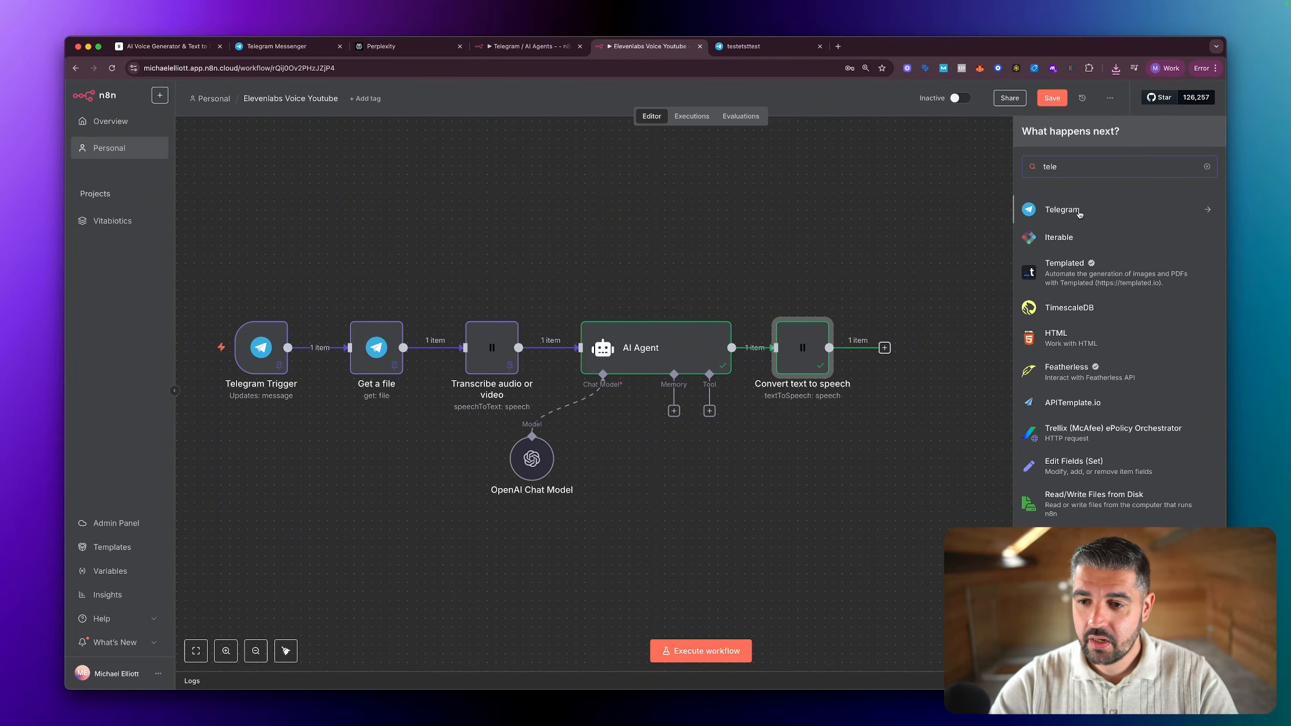
{"action": "left_click", "coordinate": [1080, 214]}
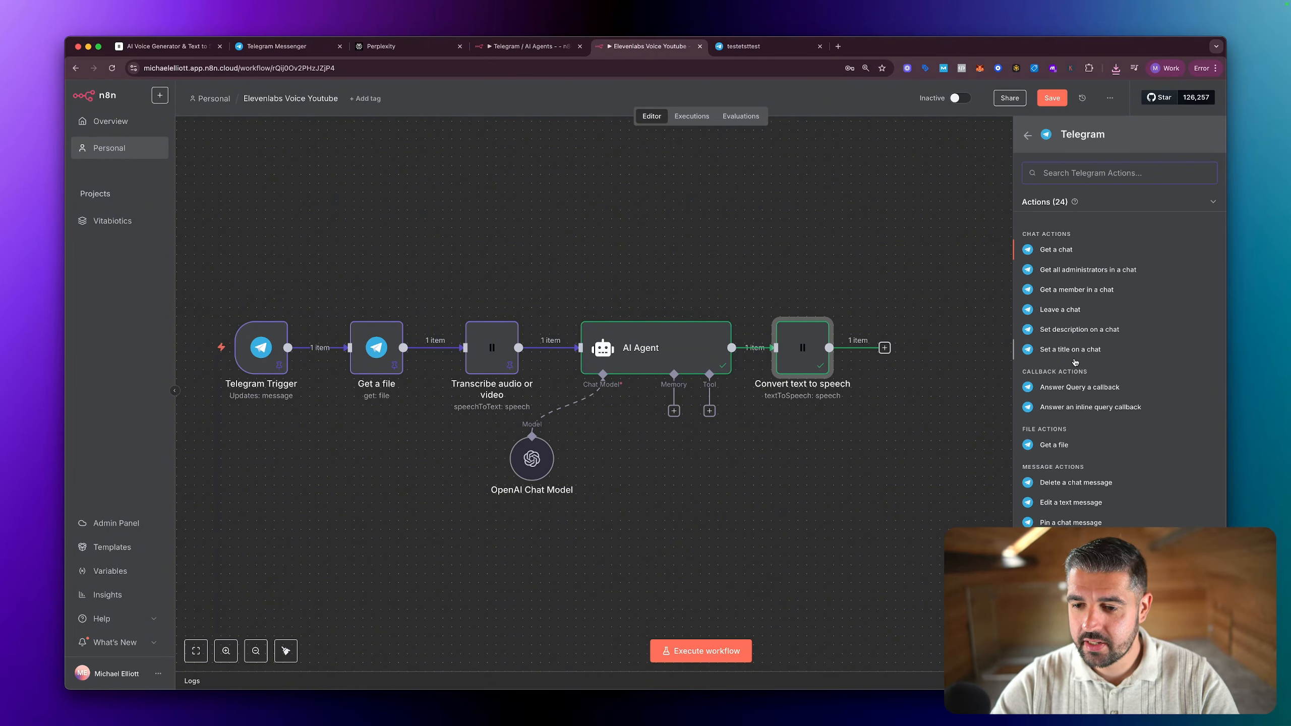
{"action": "type", "text": "se"}
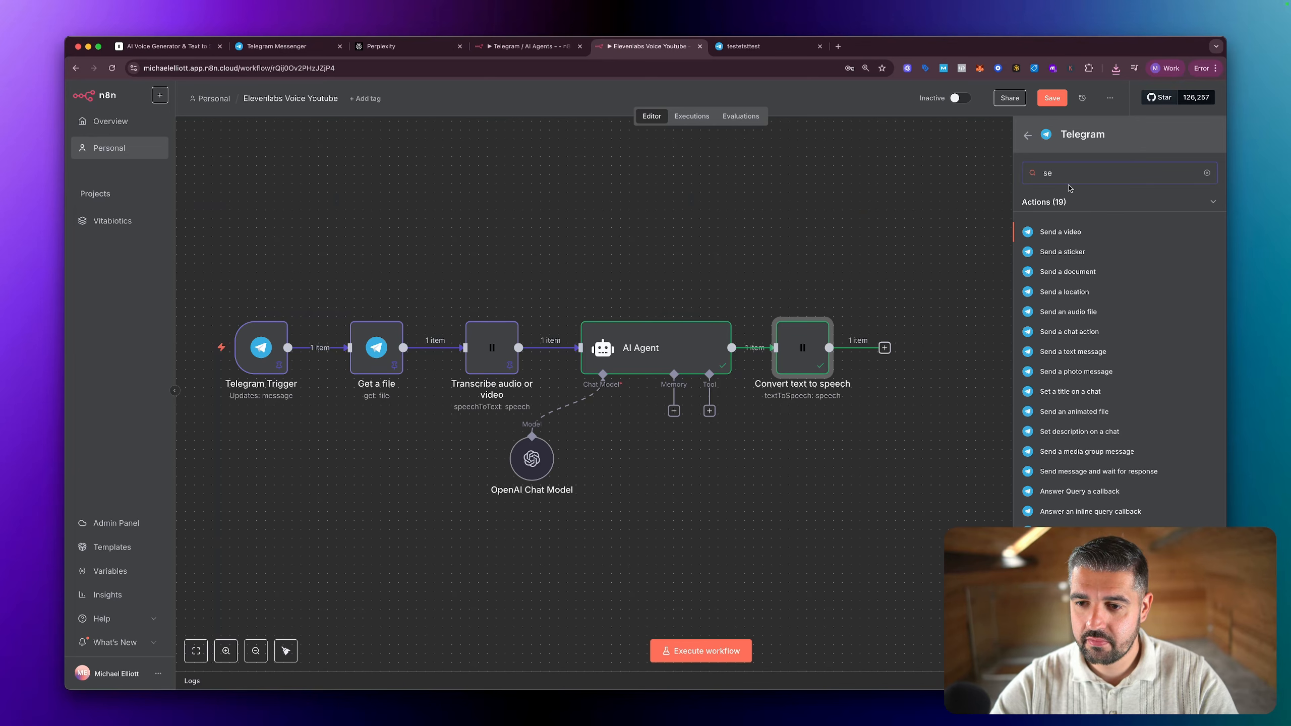
{"action": "type", "text": "nd"}
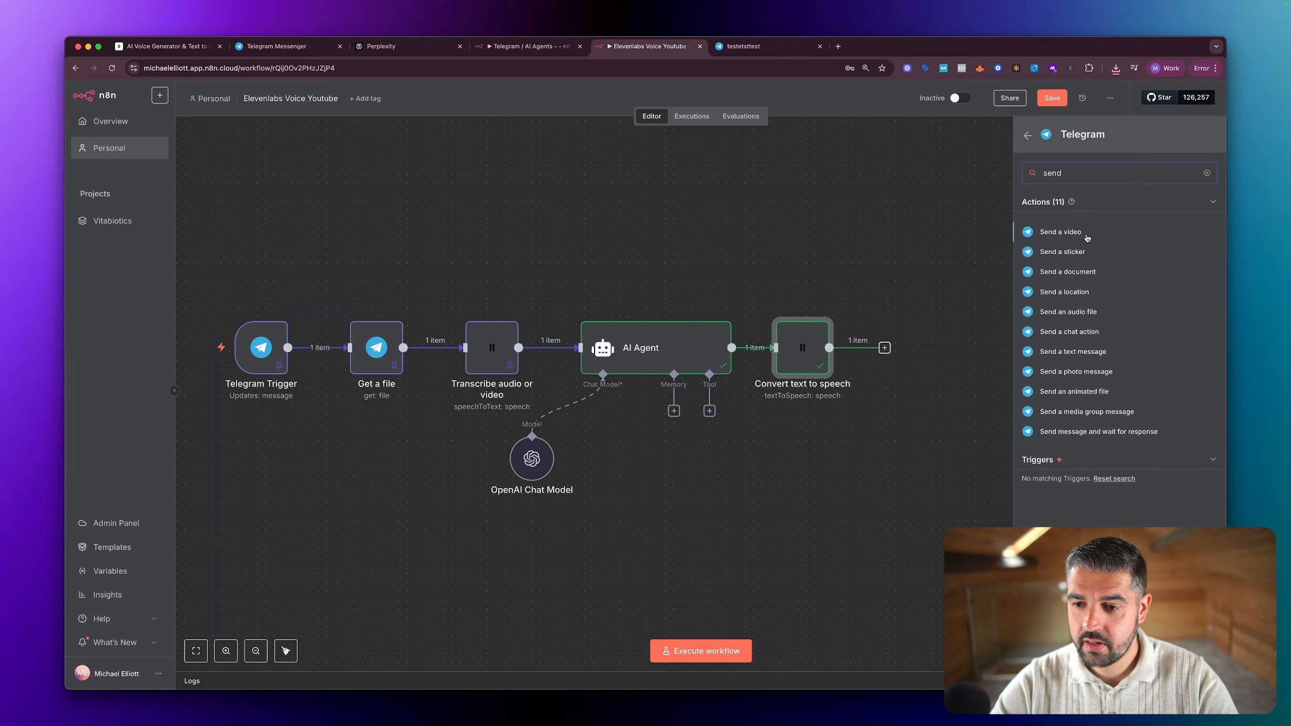
{"action": "type", "text": " a"}
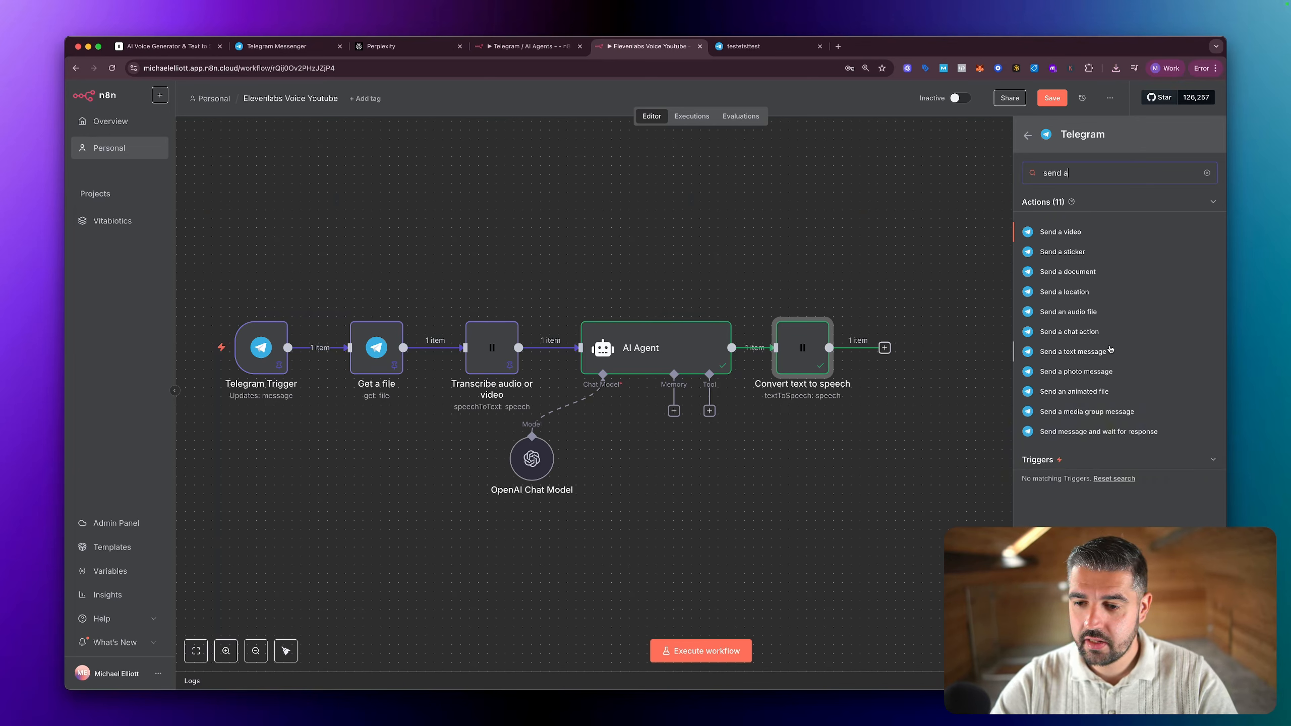
{"action": "left_click", "coordinate": [1073, 312]}
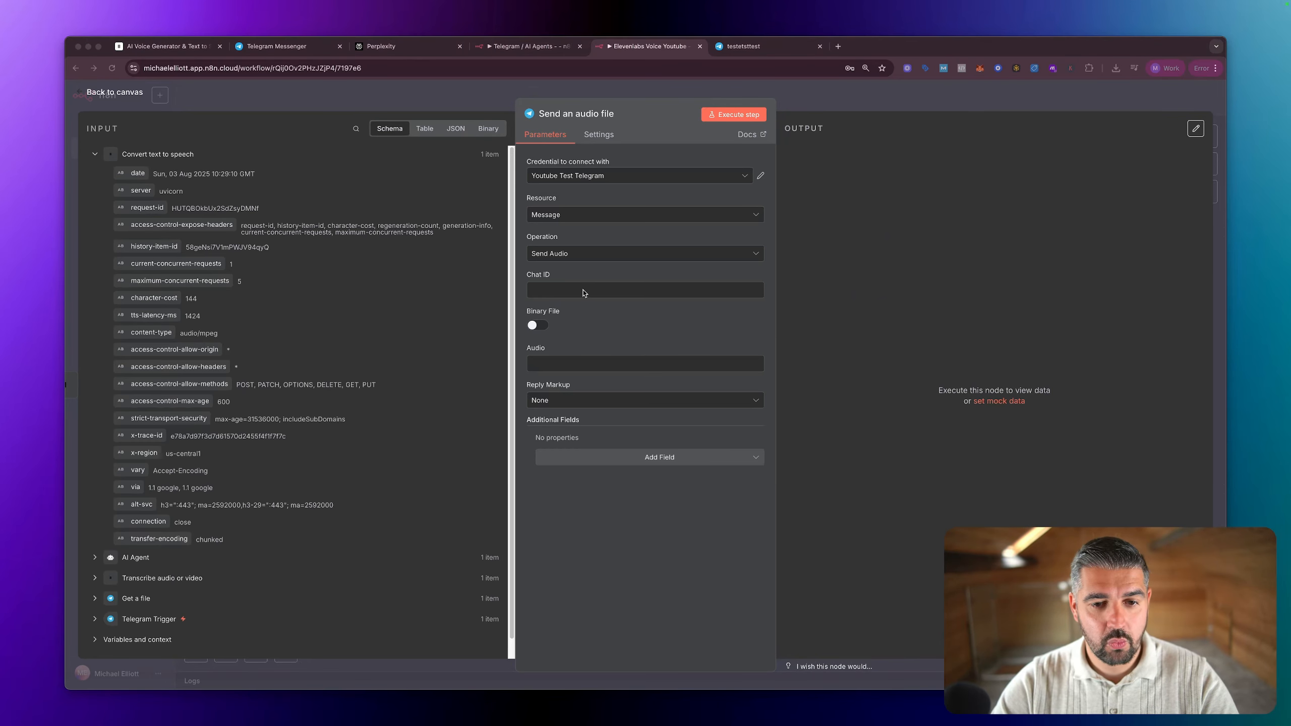
Step: Map the audio message's Chat ID to the Telegram Trigger's message.chat.id value as an expression
{"action": "left_click", "coordinate": [582, 292]}
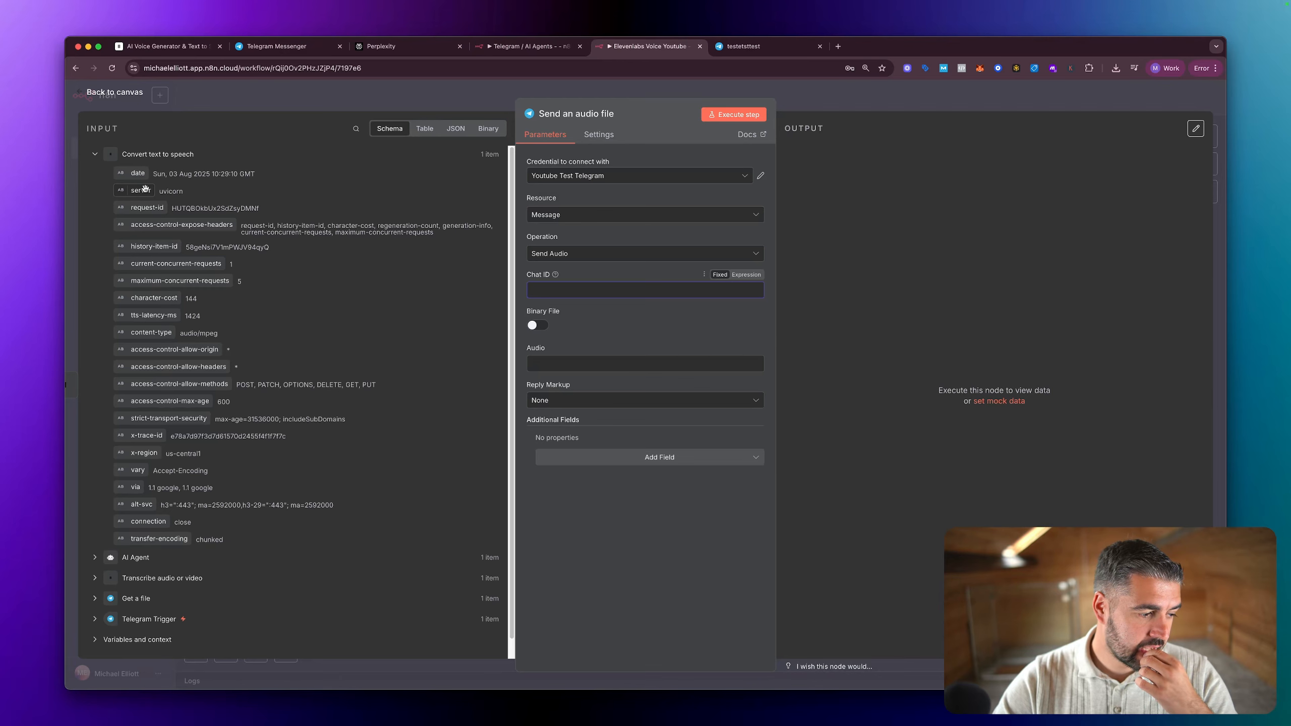
{"action": "scroll", "coordinate": [244, 295], "scroll_direction": "down", "scroll_amount": 1}
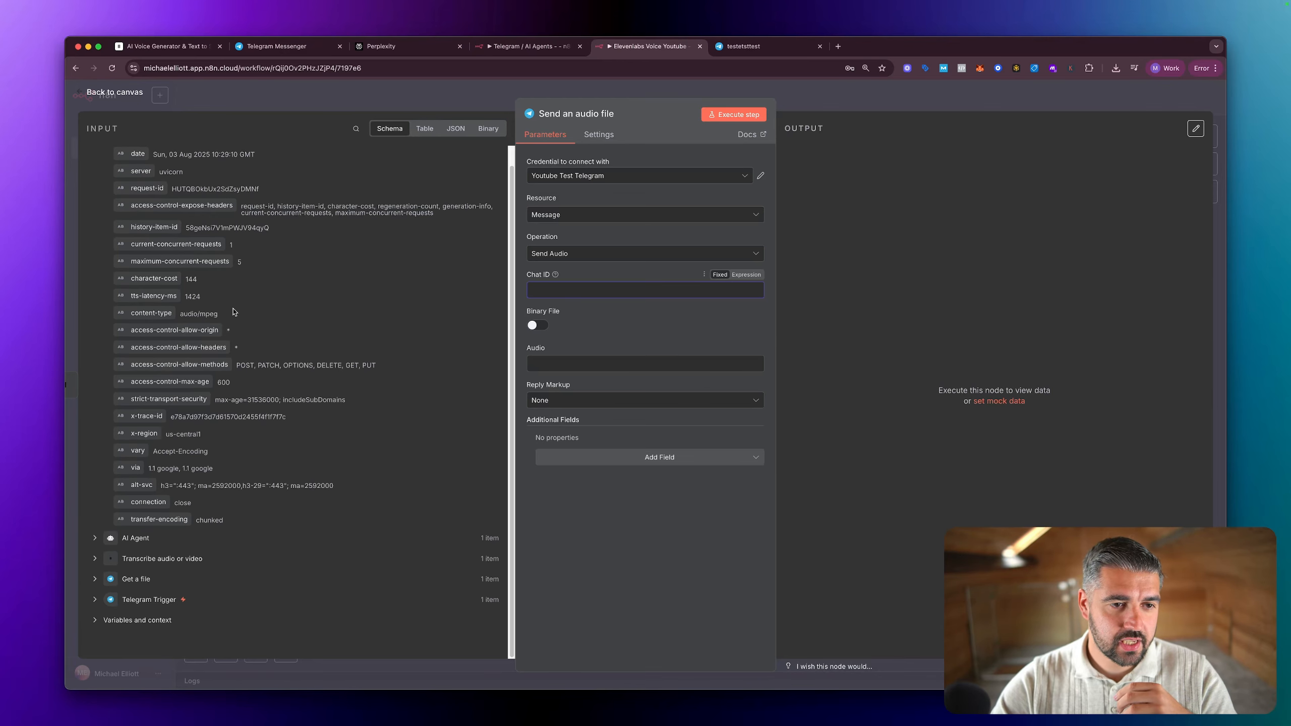
{"action": "left_click", "coordinate": [94, 600]}
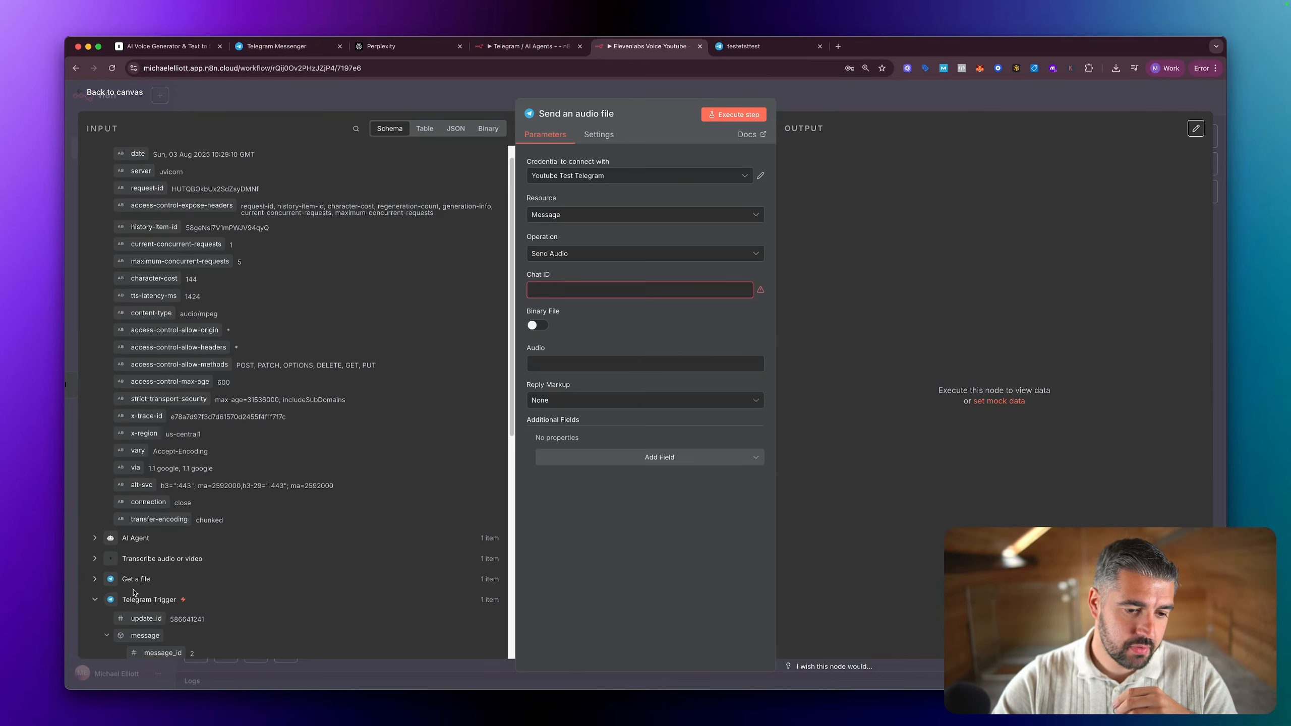
{"action": "scroll", "coordinate": [185, 569], "scroll_direction": "down", "scroll_amount": 5}
{"action": "scroll", "coordinate": [186, 568], "scroll_direction": "down", "scroll_amount": 4}
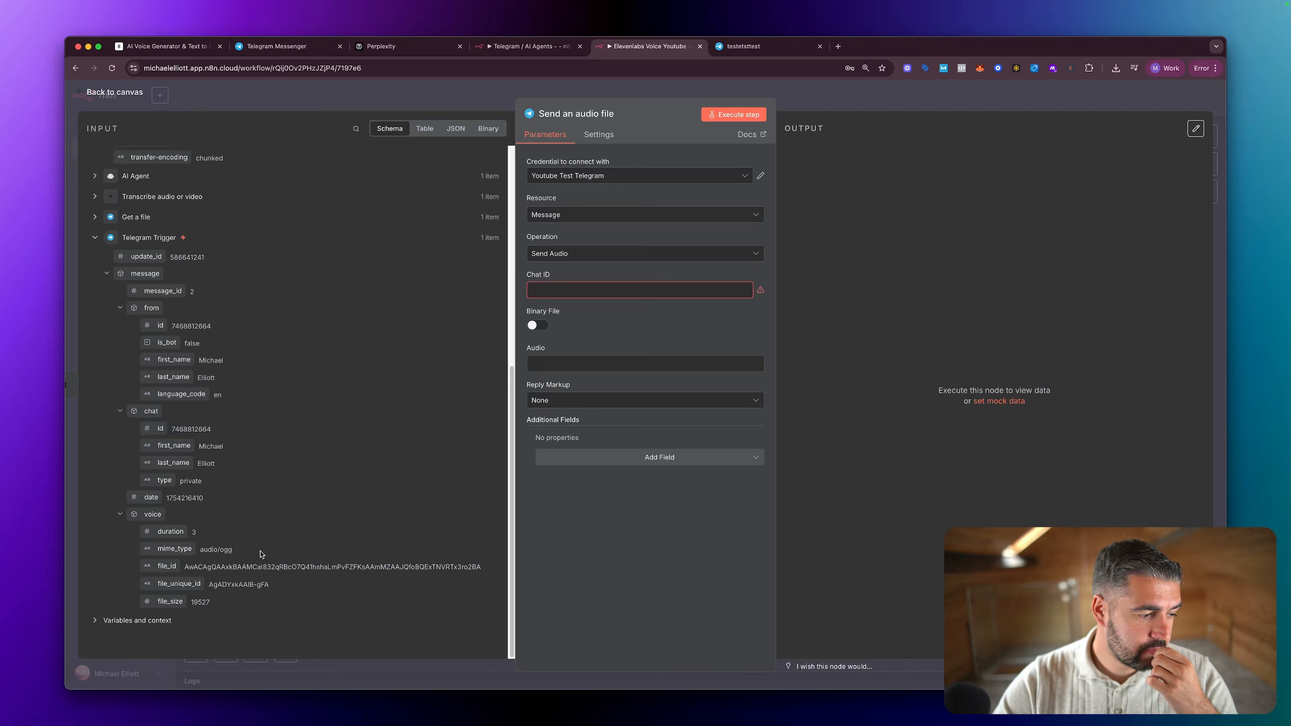
{"action": "scroll", "coordinate": [187, 533], "scroll_direction": "up", "scroll_amount": 2}
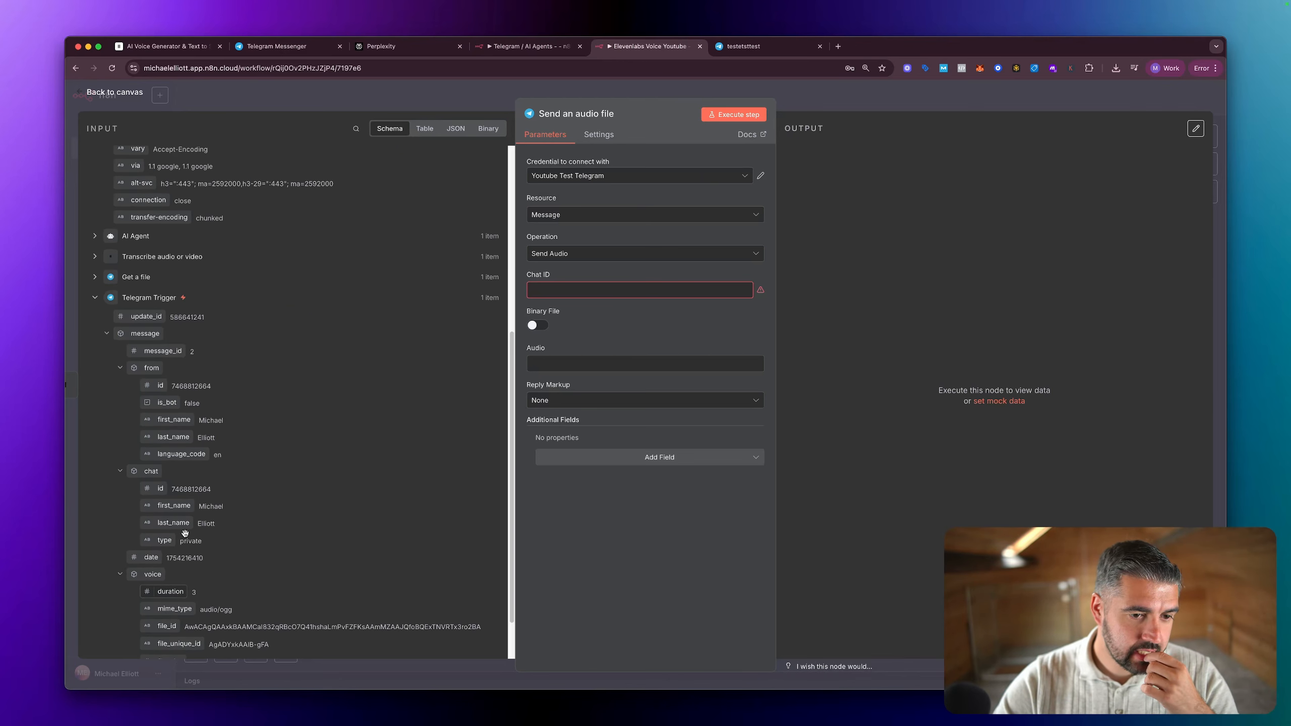
{"action": "scroll", "coordinate": [203, 471], "scroll_direction": "down", "scroll_amount": 1}
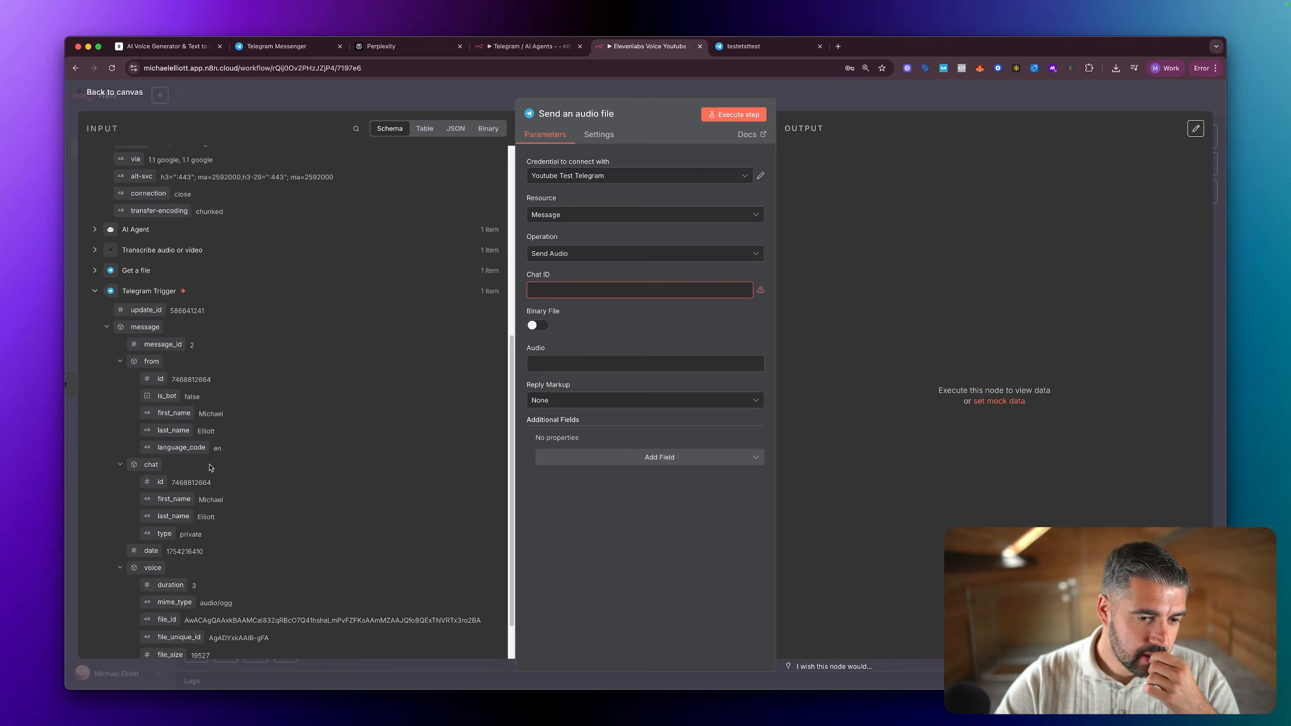
{"action": "left_click_drag", "start_coordinate": [148, 484], "coordinate": [552, 303]}
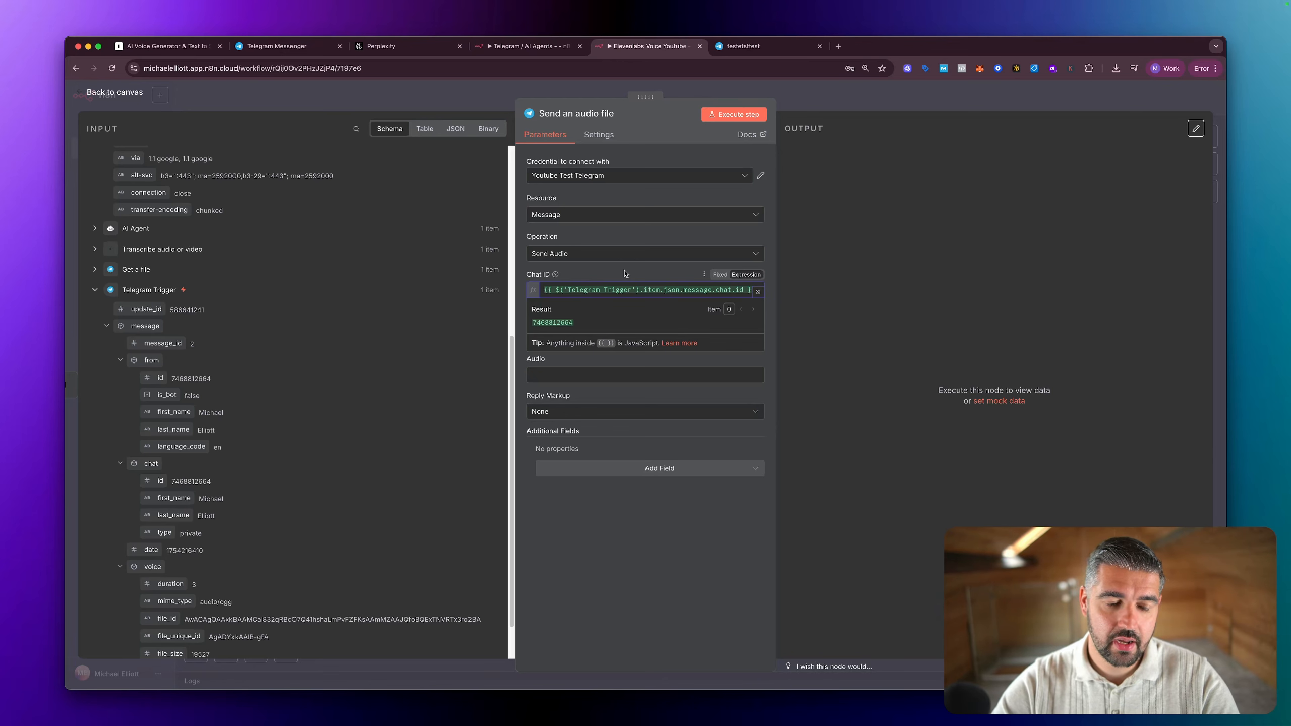
{"action": "left_click", "coordinate": [231, 353]}
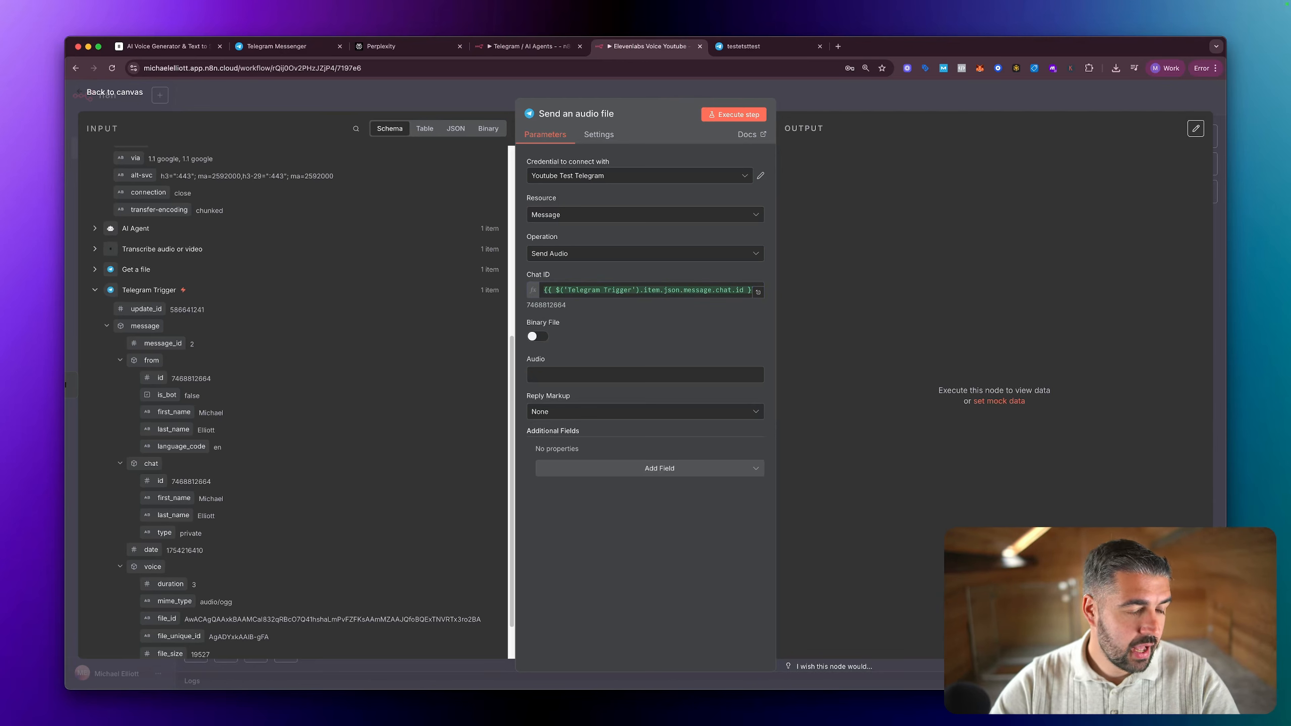
Step: Select the testtesttest Telegram credential for the audio node and enable Binary File
{"action": "left_click", "coordinate": [589, 178]}
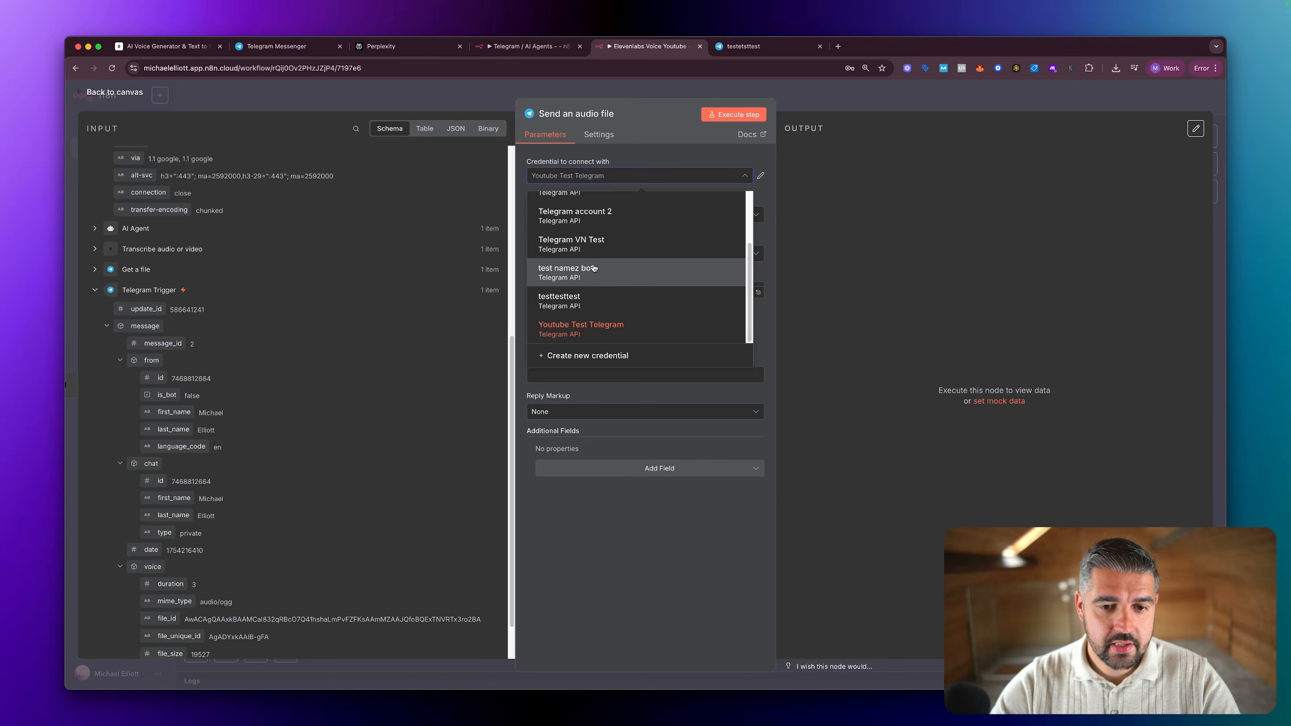
{"action": "left_click", "coordinate": [581, 302]}
{"action": "left_click", "coordinate": [588, 177]}
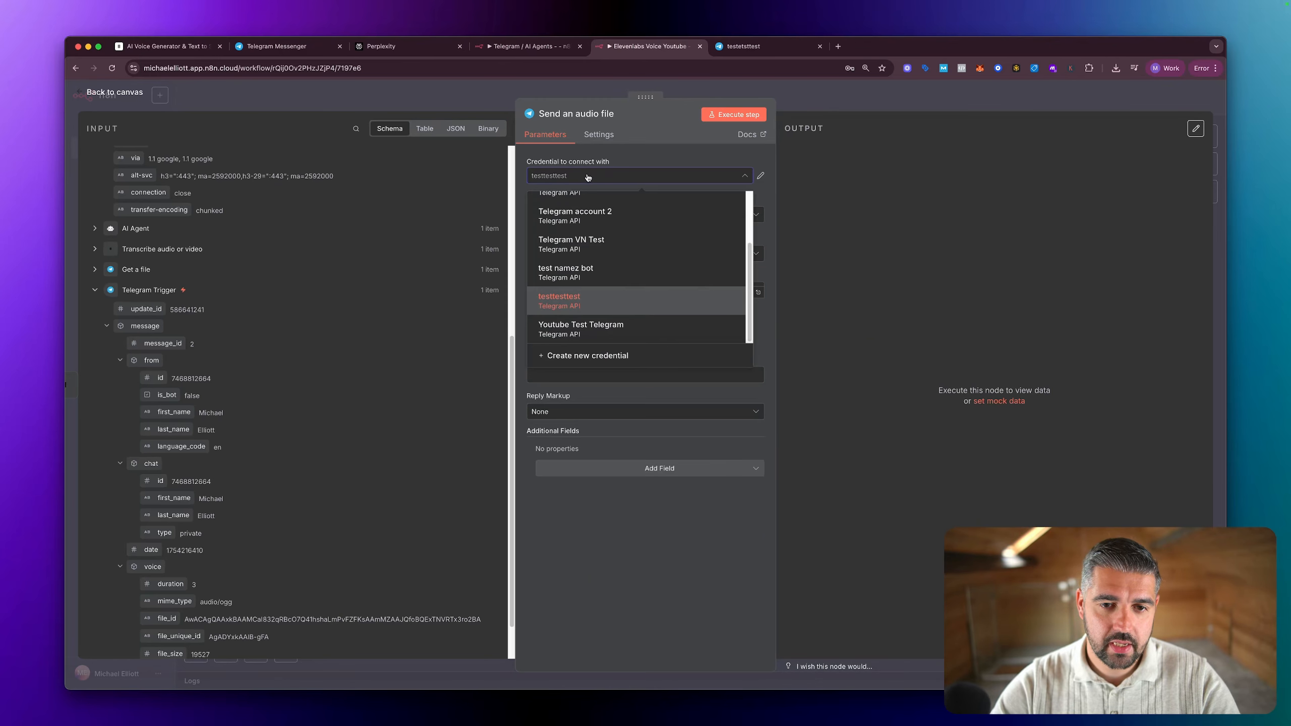
{"action": "left_click", "coordinate": [590, 303]}
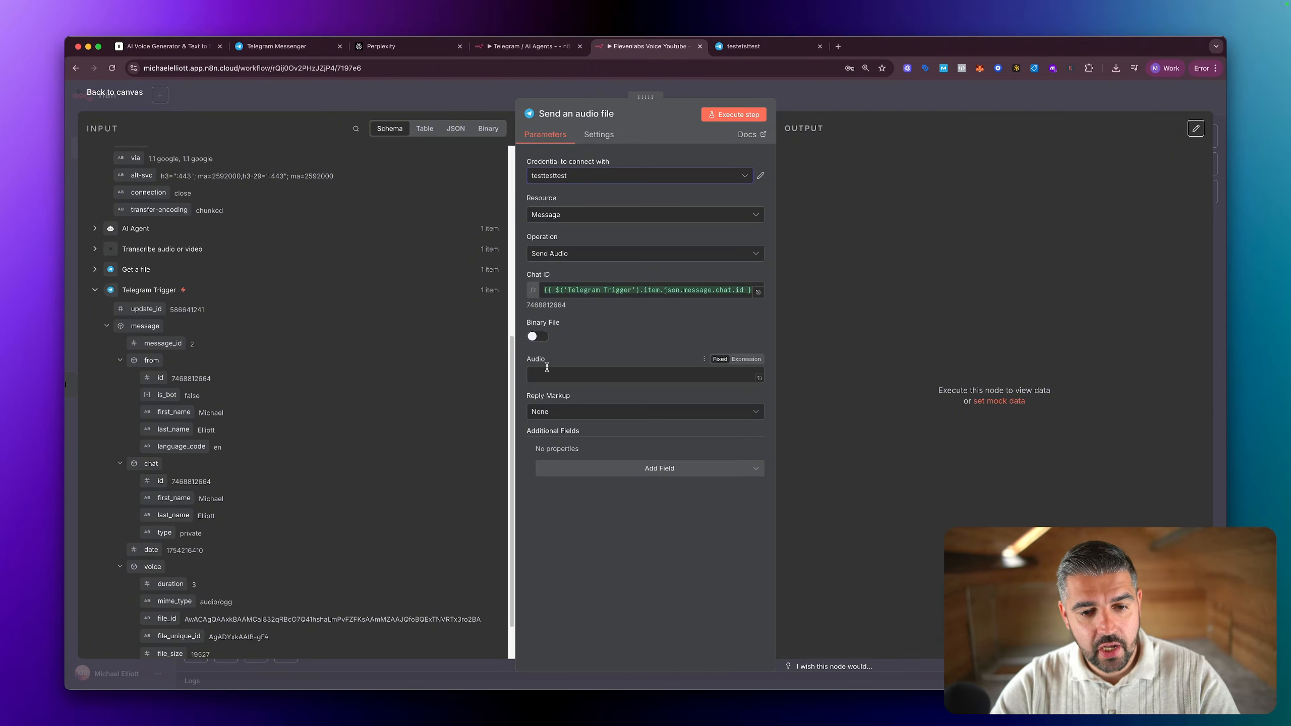
{"action": "left_click", "coordinate": [537, 338]}
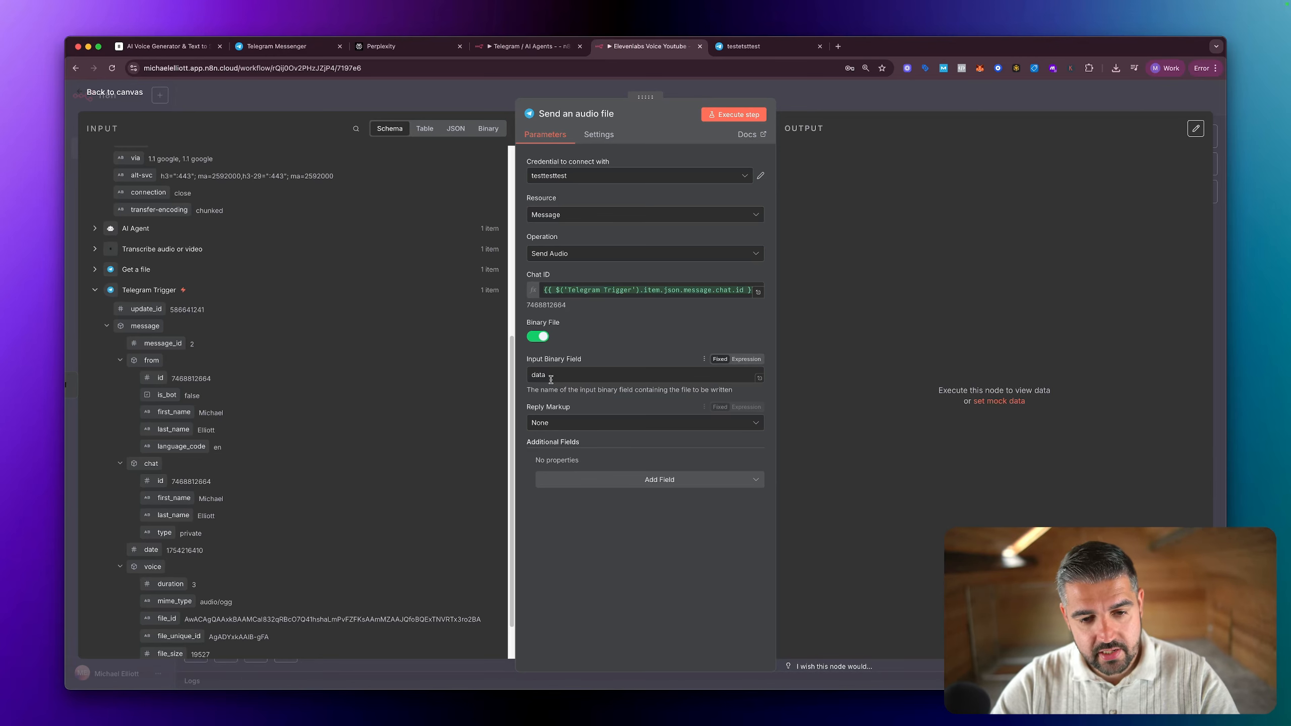
Step: Examine the outputs of the preceding nodes in schema, table and JSON form for the binary field to send
{"action": "scroll", "coordinate": [168, 387], "scroll_direction": "up", "scroll_amount": 5}
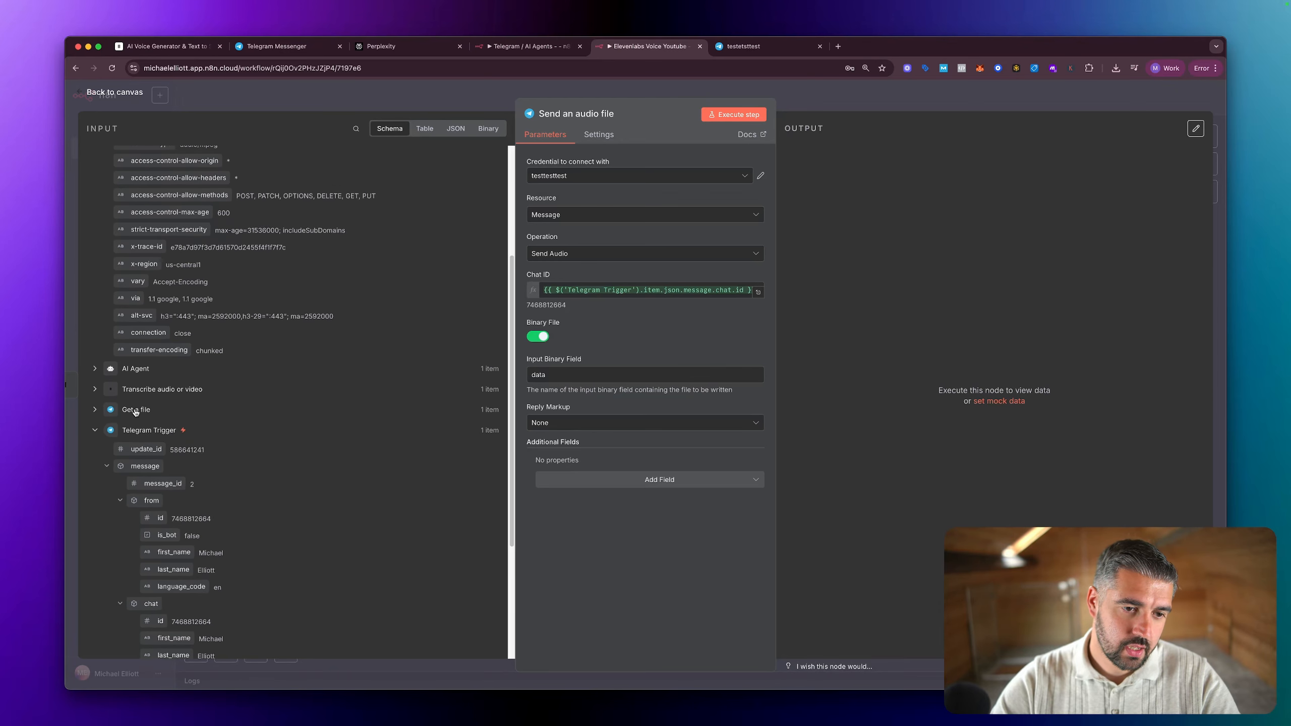
{"action": "left_click", "coordinate": [135, 411]}
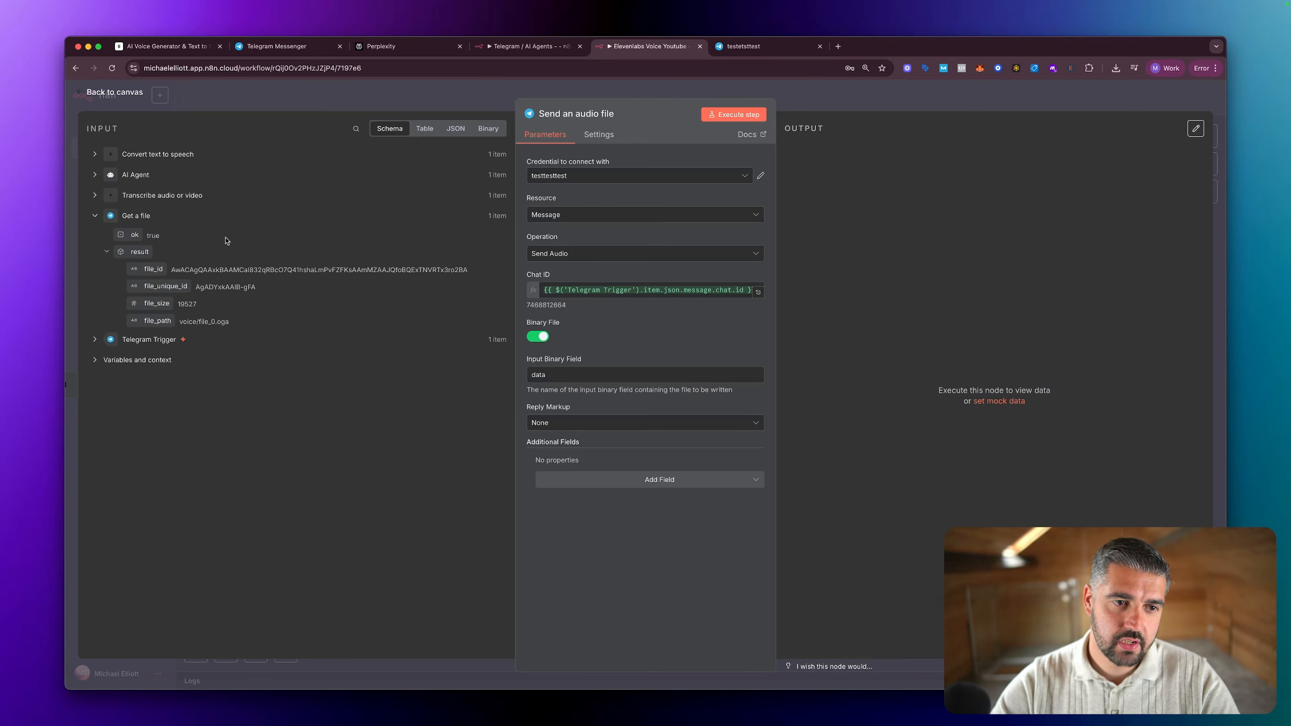
{"action": "left_click", "coordinate": [138, 176]}
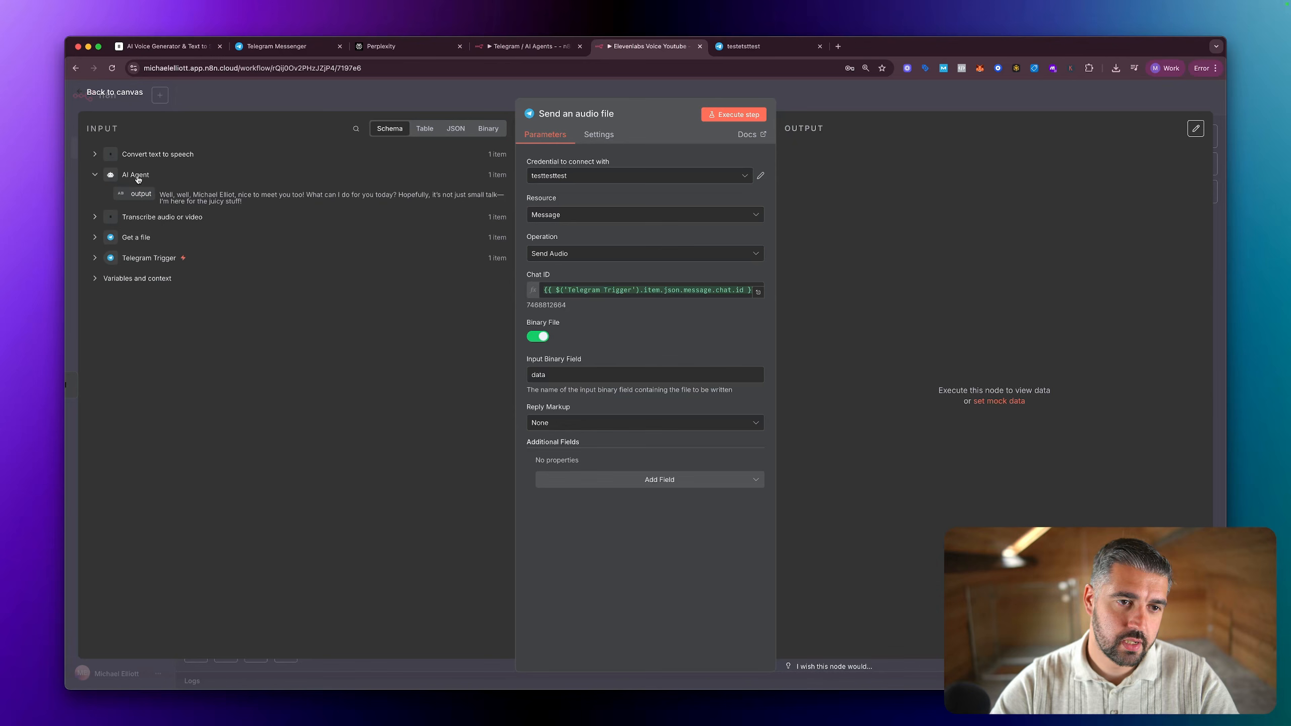
{"action": "left_click", "coordinate": [136, 217]}
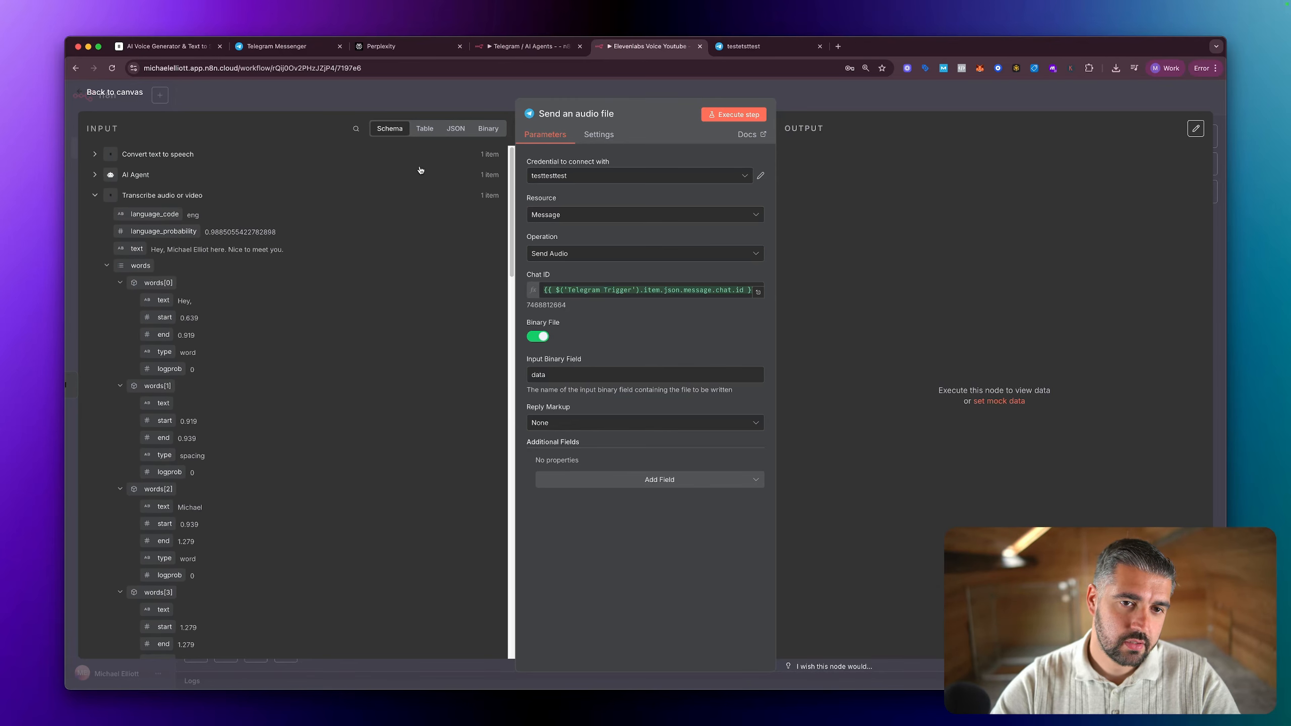
{"action": "left_click", "coordinate": [425, 128]}
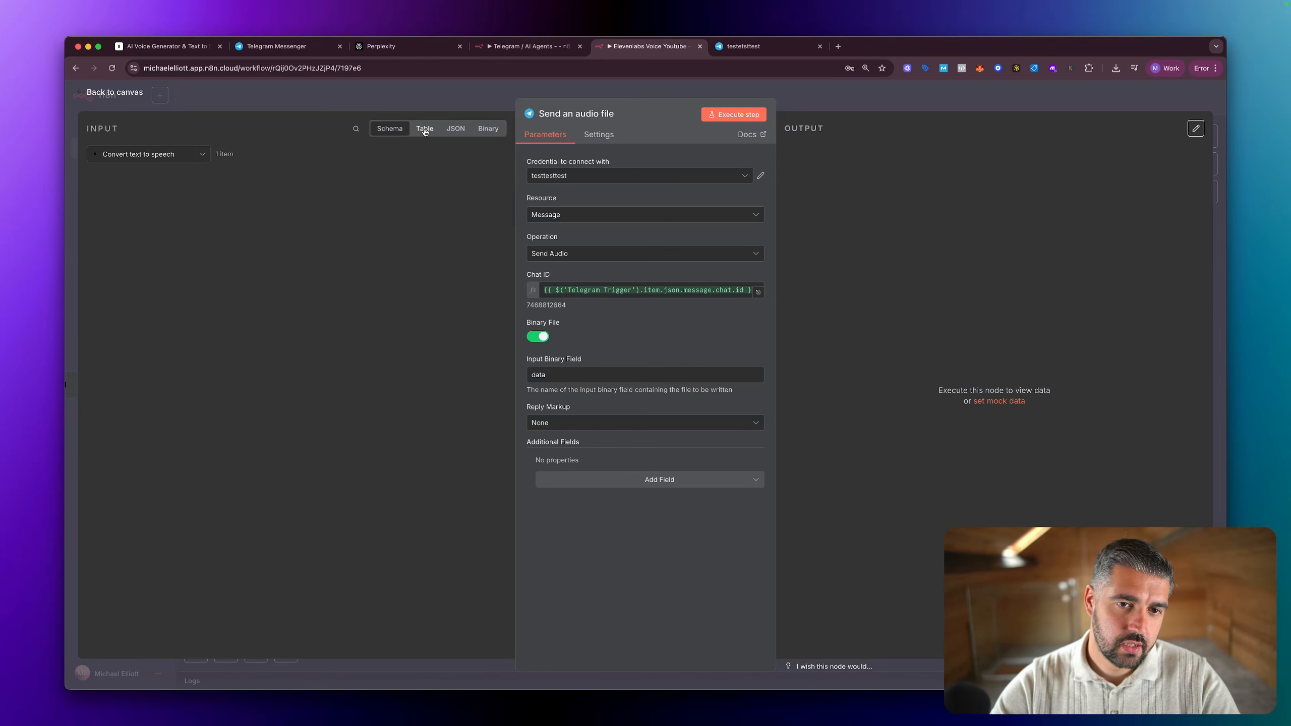
{"action": "left_click", "coordinate": [128, 159]}
{"action": "left_click", "coordinate": [141, 237]}
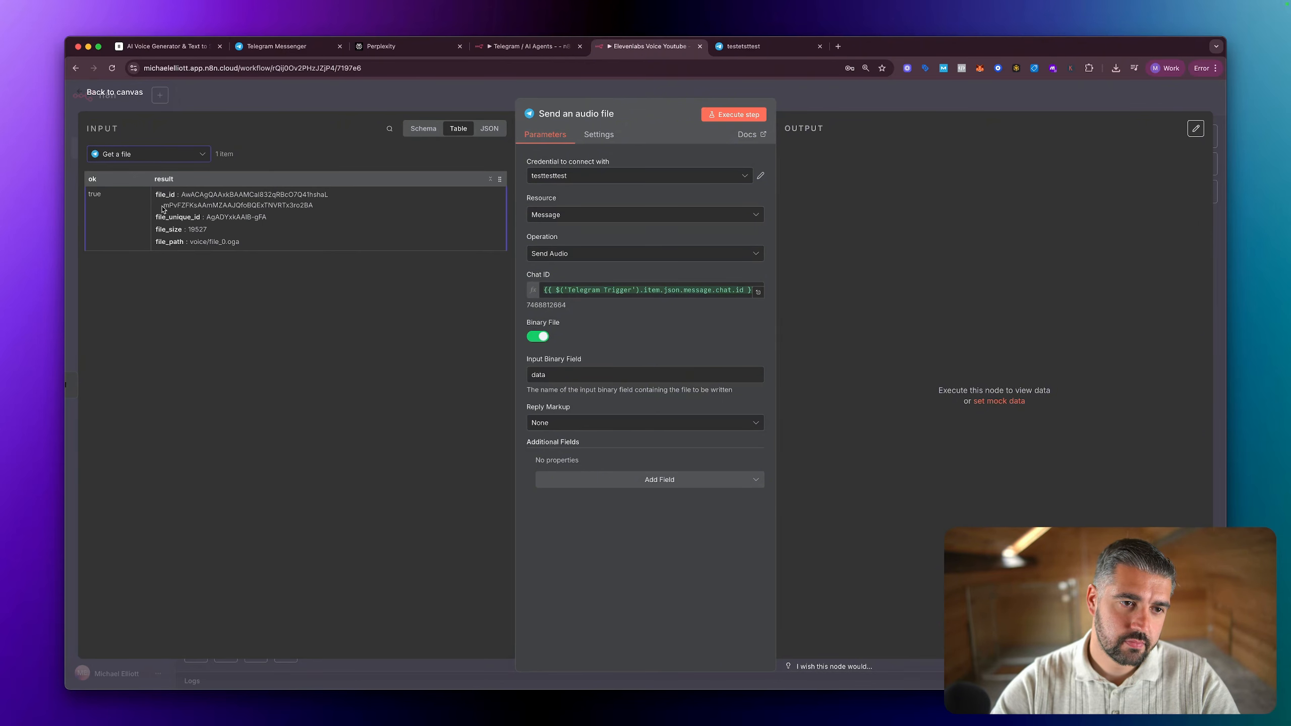
{"action": "left_click", "coordinate": [147, 153]}
{"action": "left_click", "coordinate": [151, 221]}
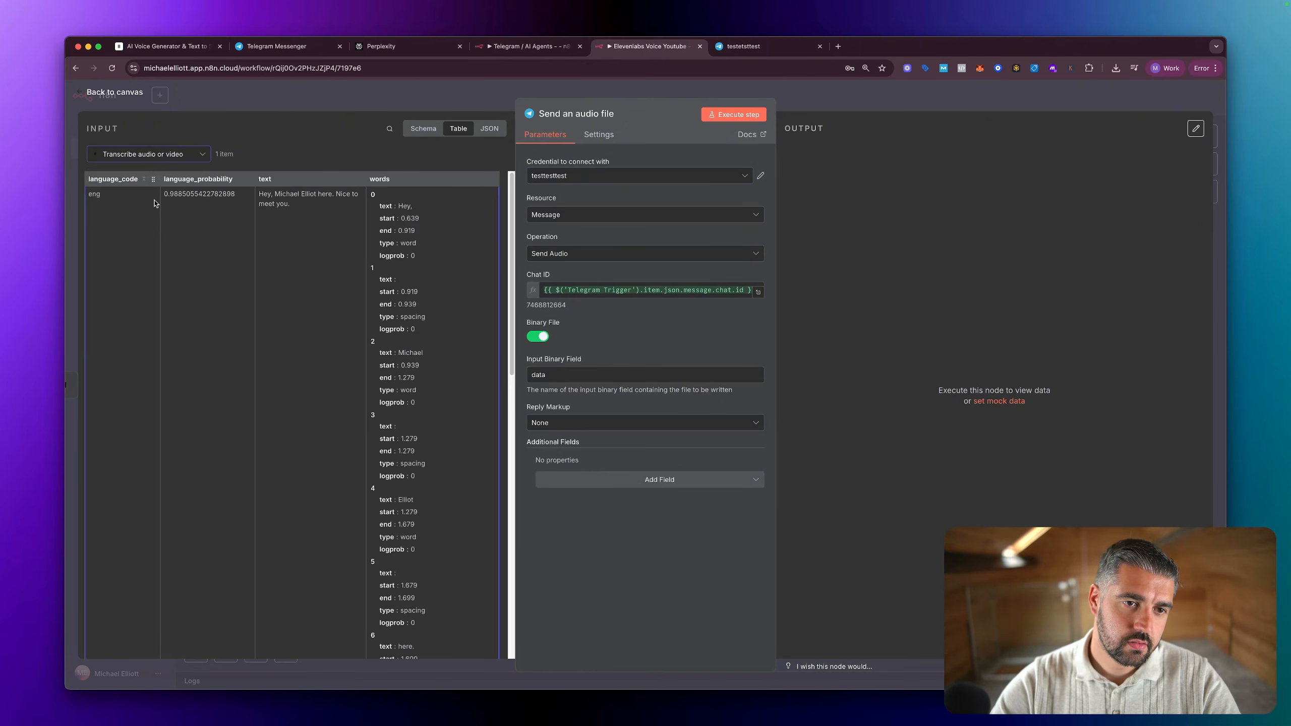
{"action": "left_click", "coordinate": [148, 154]}
{"action": "left_click", "coordinate": [149, 202]}
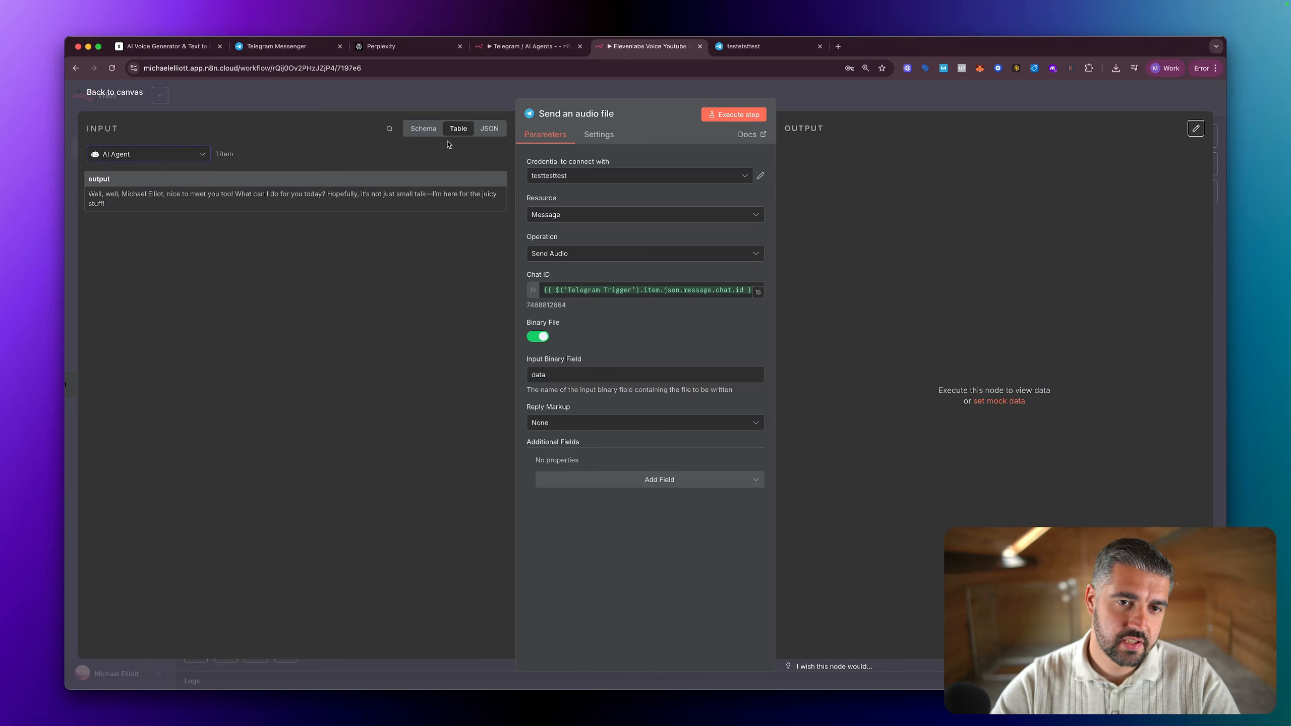
{"action": "left_click", "coordinate": [489, 129]}
{"action": "left_click", "coordinate": [130, 158]}
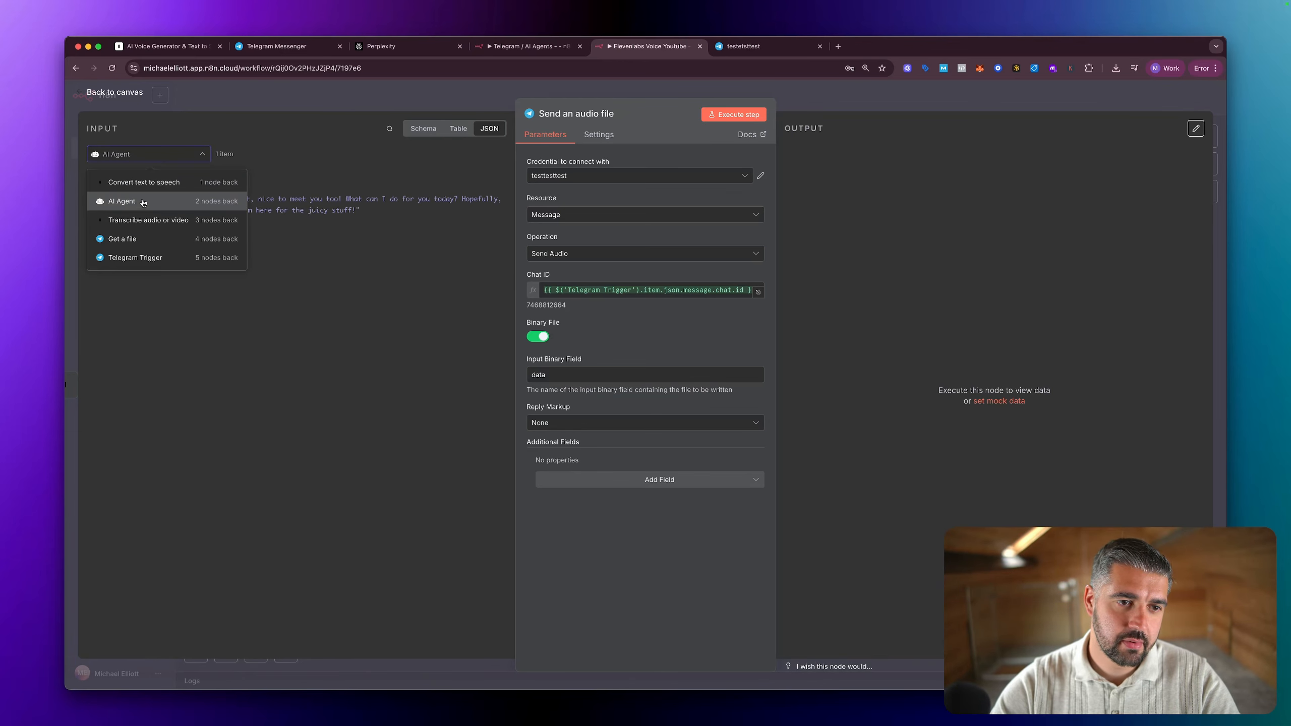
{"action": "left_click", "coordinate": [130, 201]}
{"action": "left_click", "coordinate": [130, 154]}
{"action": "left_click", "coordinate": [133, 220]}
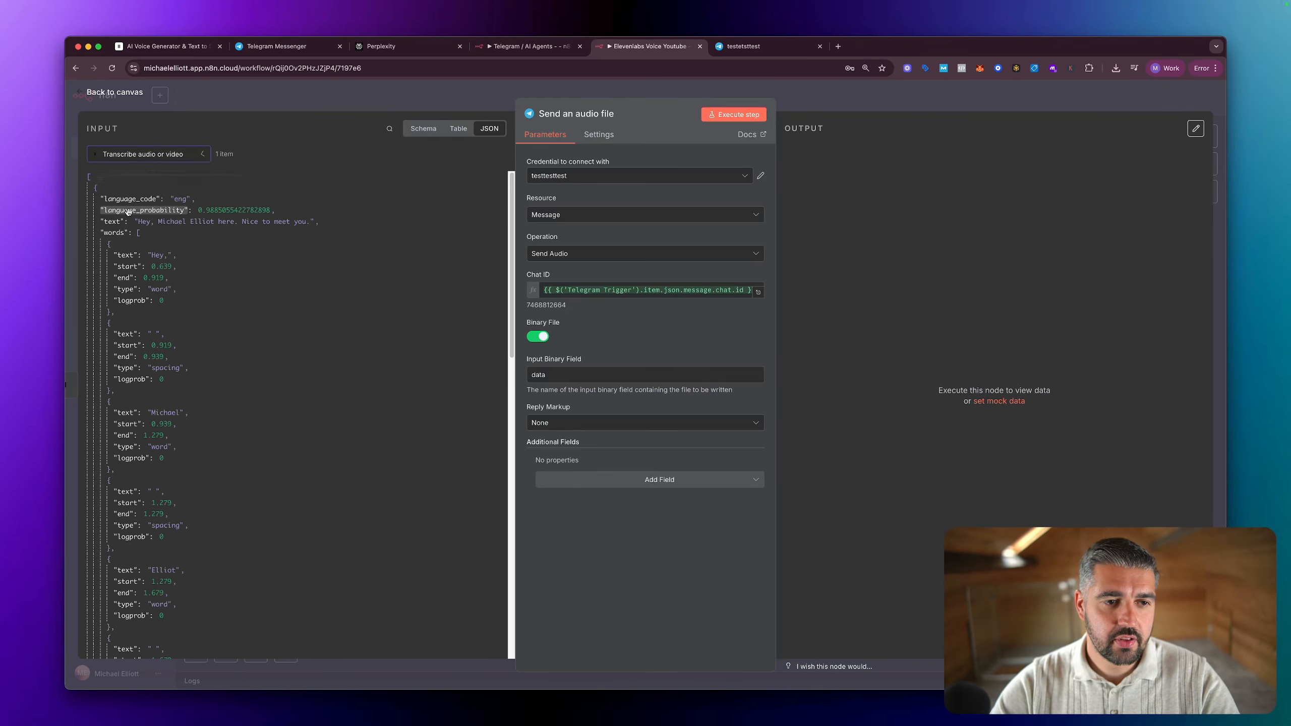
{"action": "left_click", "coordinate": [152, 154]}
{"action": "left_click", "coordinate": [144, 235]}
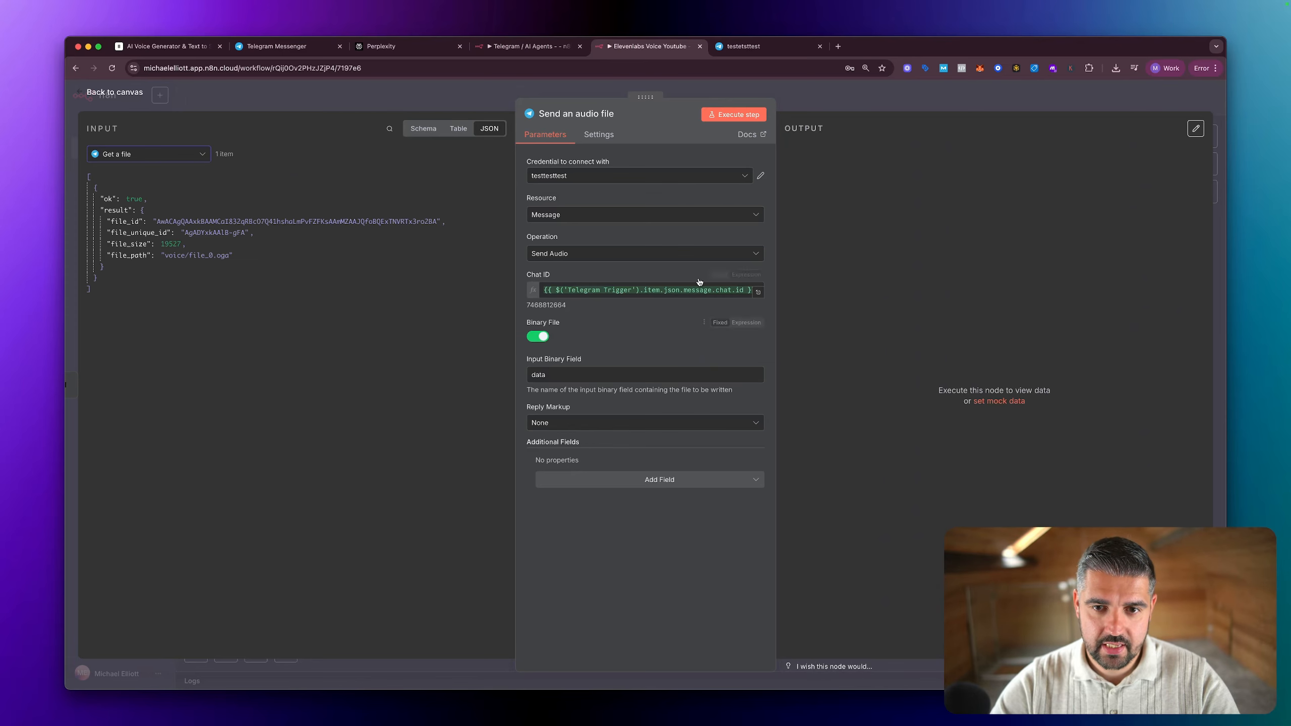
Step: Execute the Send an audio file step, then switch to the bot's Telegram chat and play audio.textToSpeech.mp3
{"action": "left_click", "coordinate": [734, 114]}
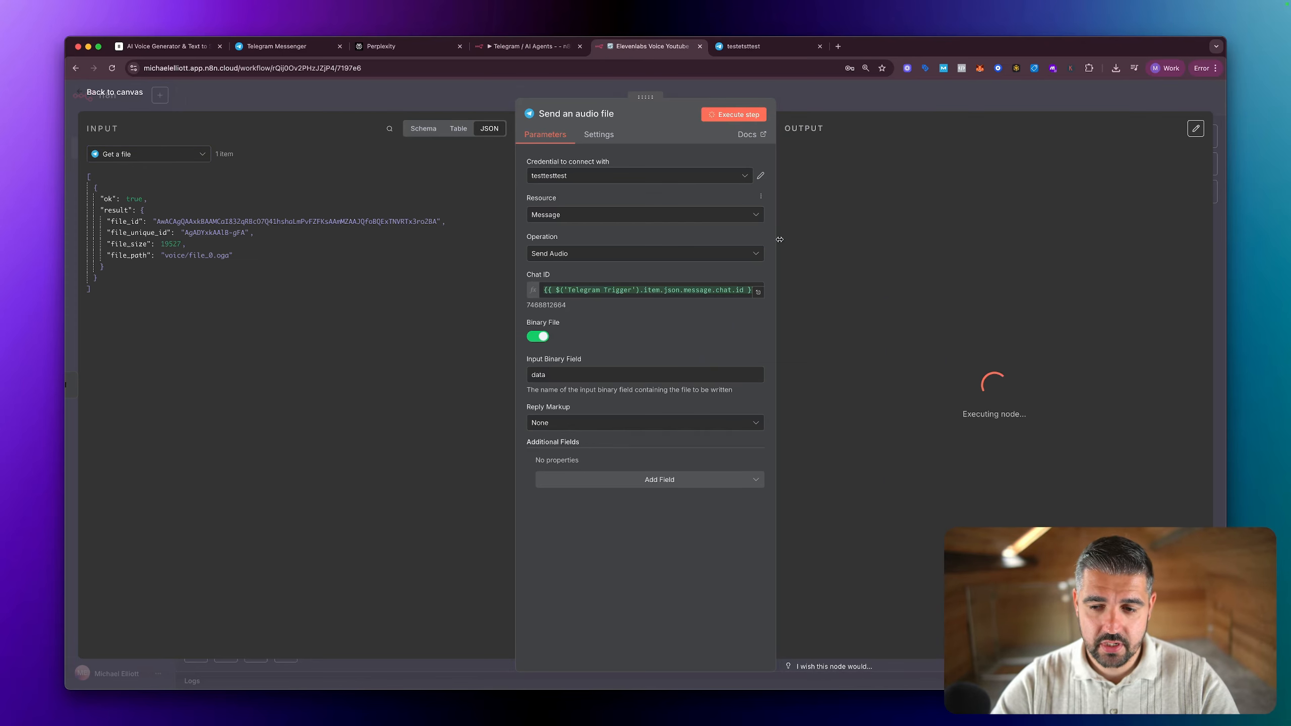
{"action": "left_click", "coordinate": [756, 48]}
{"action": "left_click", "coordinate": [443, 625]}
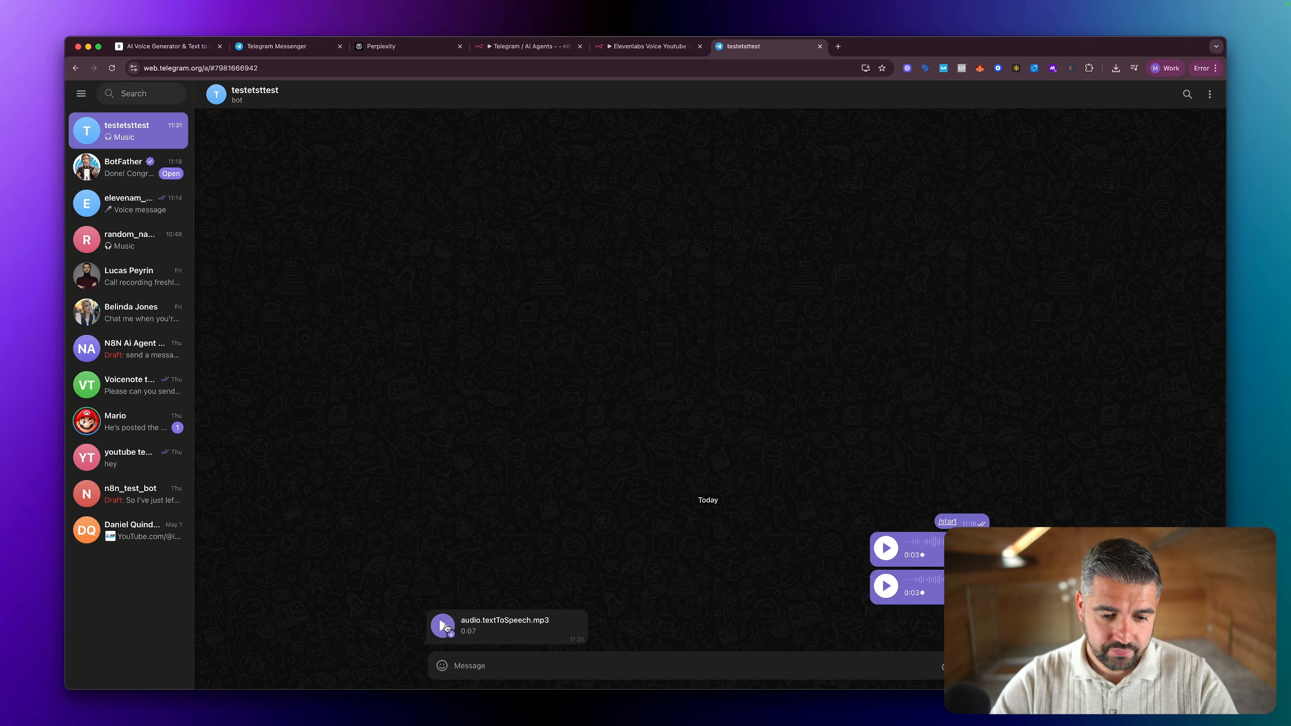
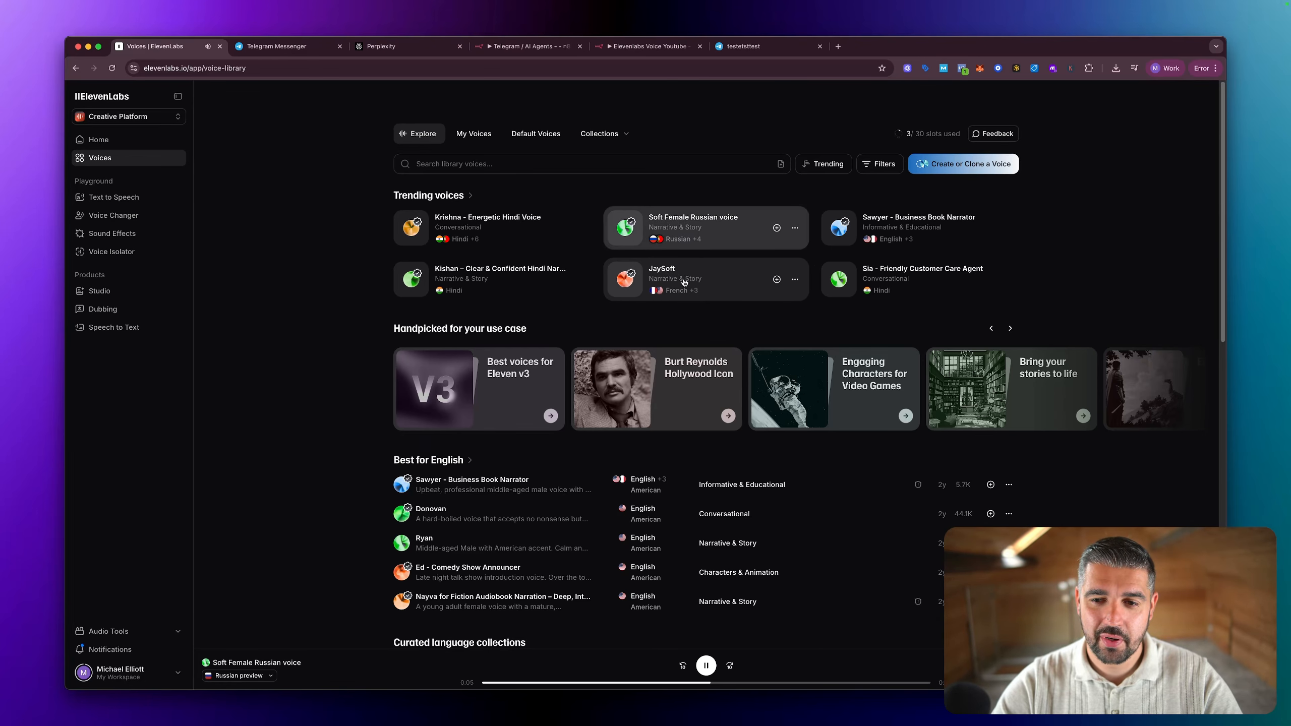
Step: Browse the ElevenLabs voice library, preview the Ryan voice under Best for English, and copy its voice ID
{"action": "scroll", "coordinate": [701, 290], "scroll_direction": "down", "scroll_amount": 5}
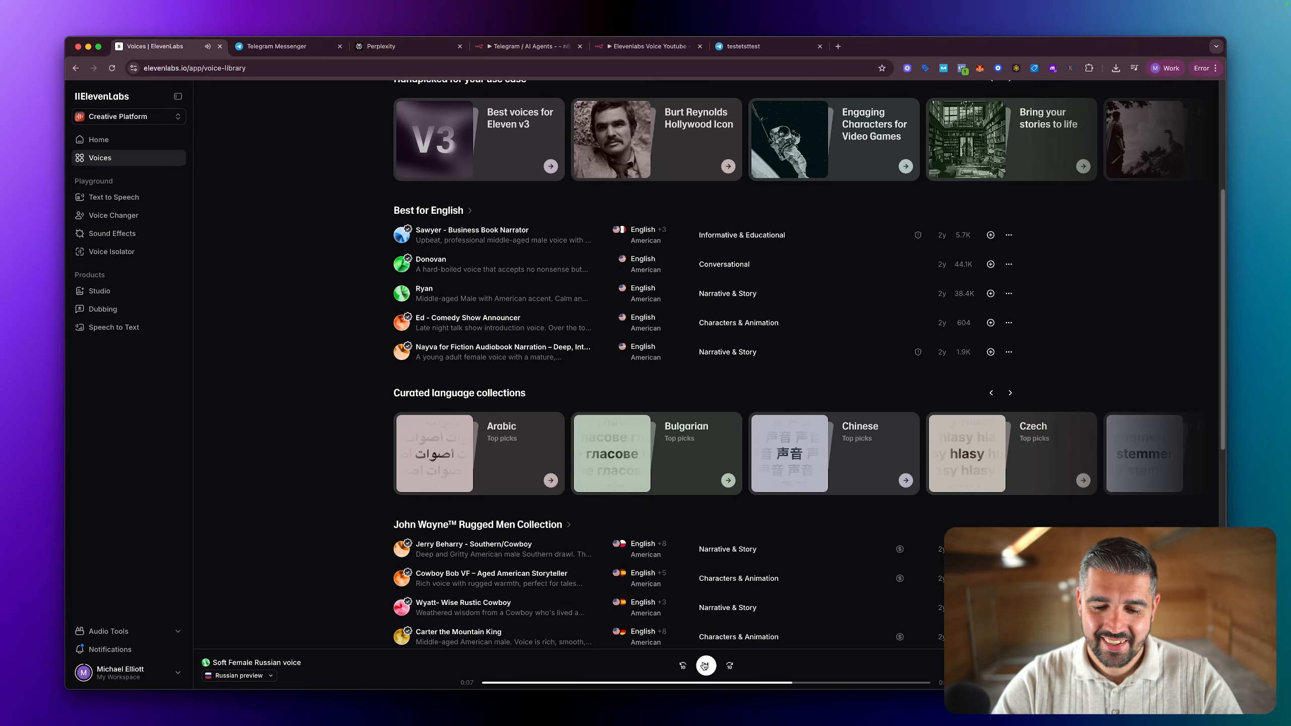
{"action": "scroll", "coordinate": [600, 451], "scroll_direction": "down", "scroll_amount": 2}
{"action": "scroll", "coordinate": [600, 451], "scroll_direction": "down", "scroll_amount": 1}
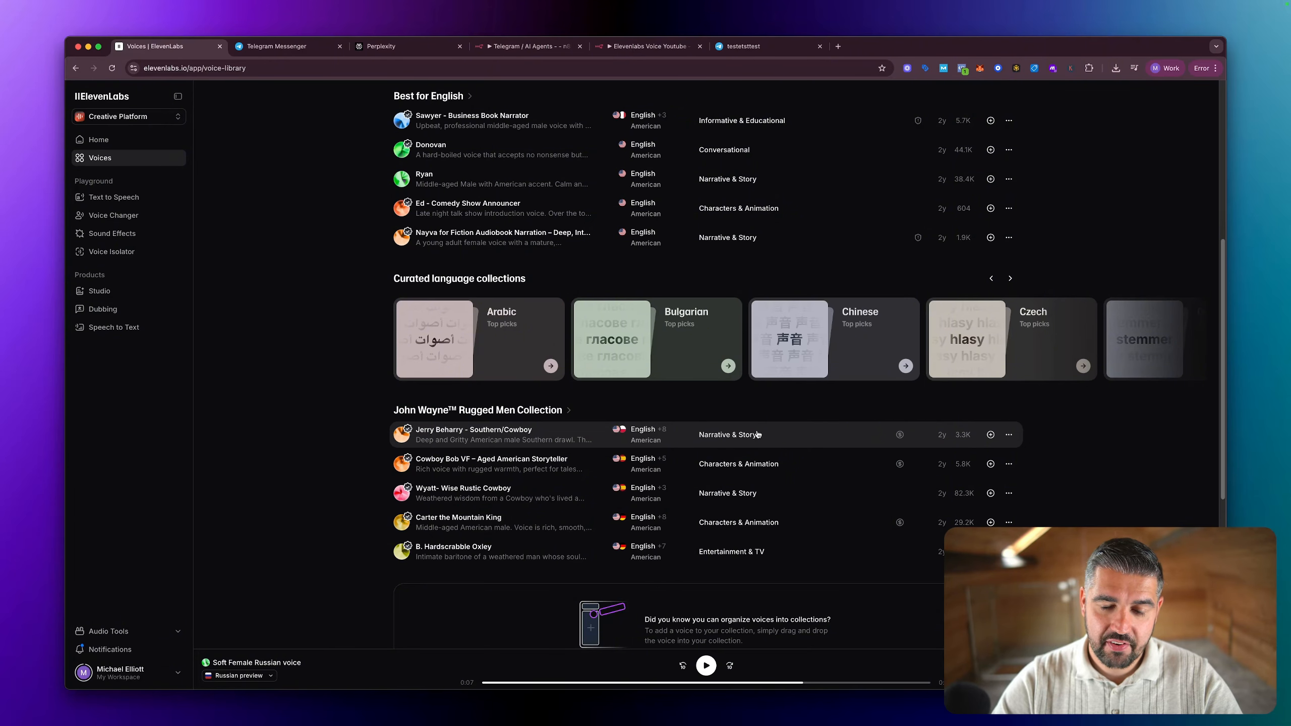
{"action": "scroll", "coordinate": [757, 434], "scroll_direction": "up", "scroll_amount": 2}
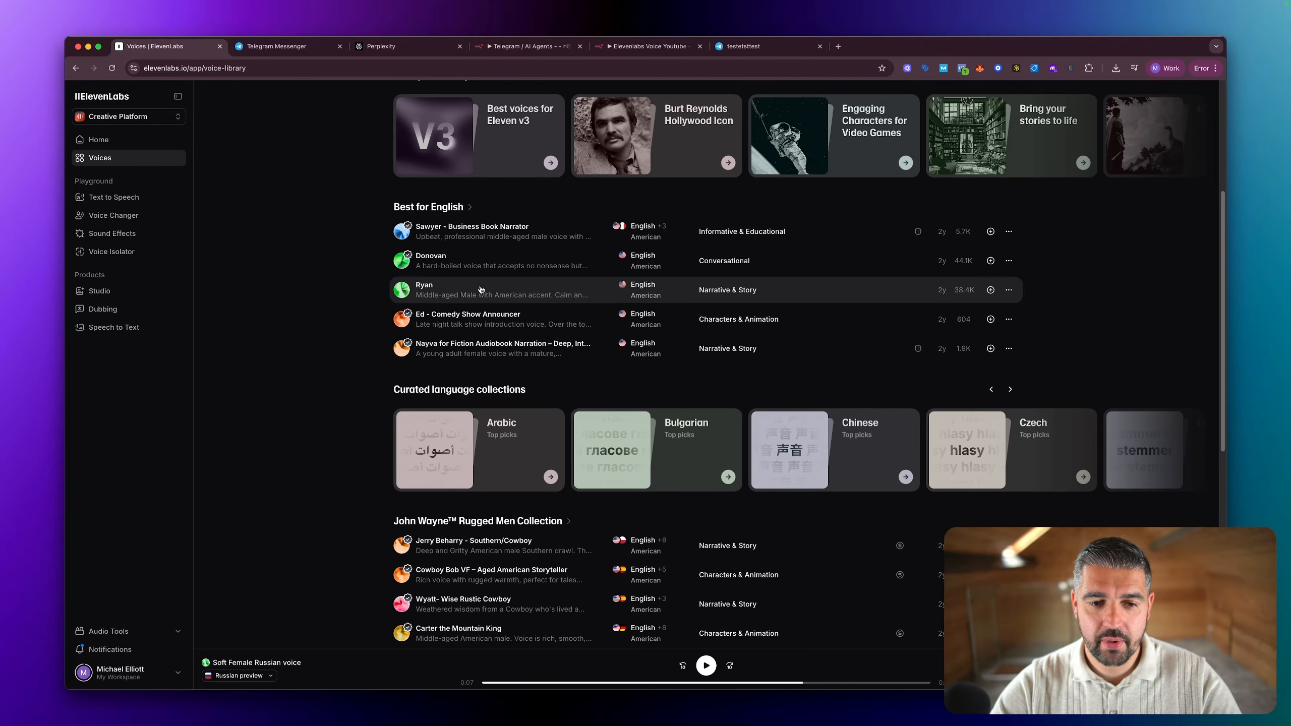
{"action": "left_click", "coordinate": [480, 290]}
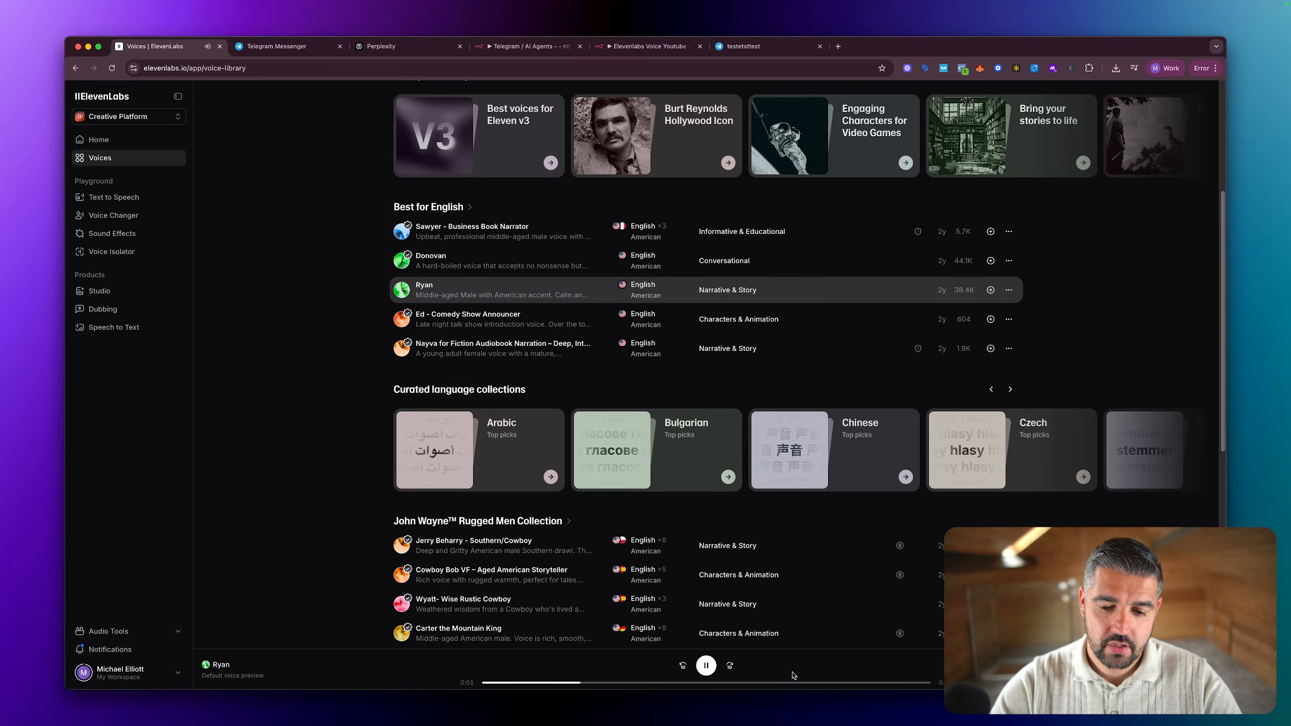
{"action": "left_click", "coordinate": [1008, 290]}
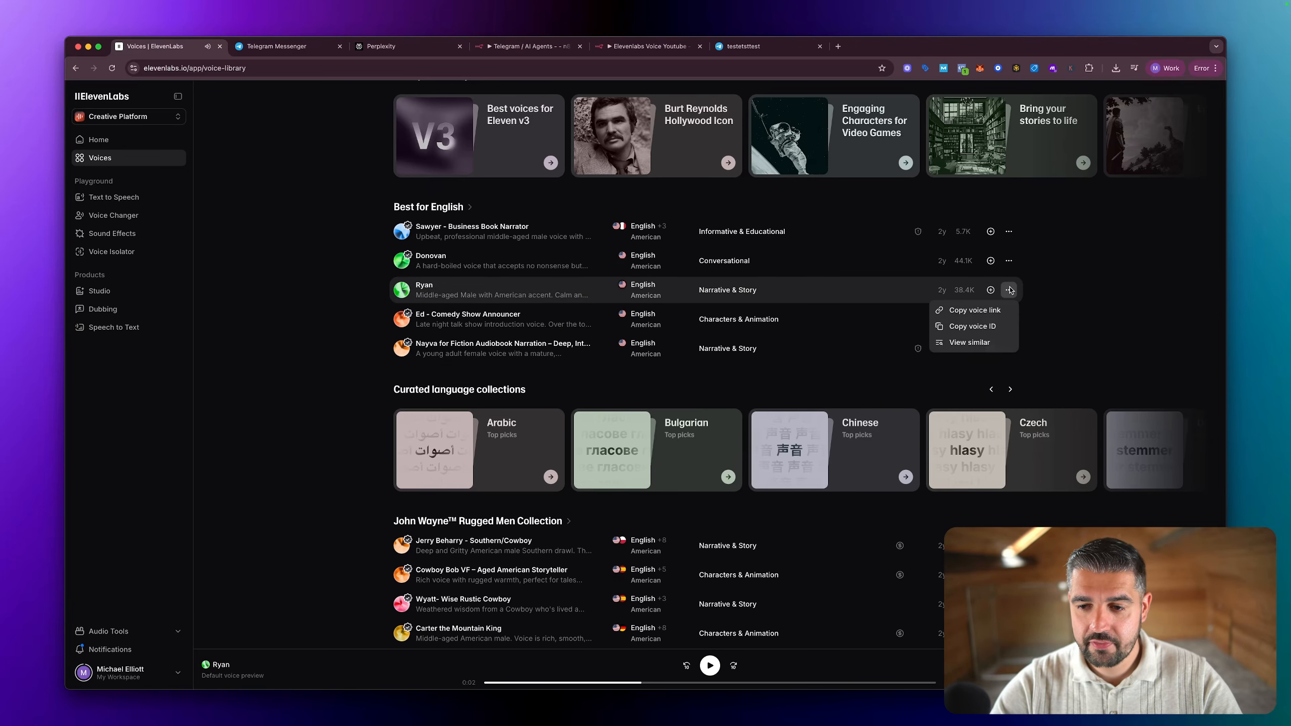
{"action": "left_click", "coordinate": [973, 326]}
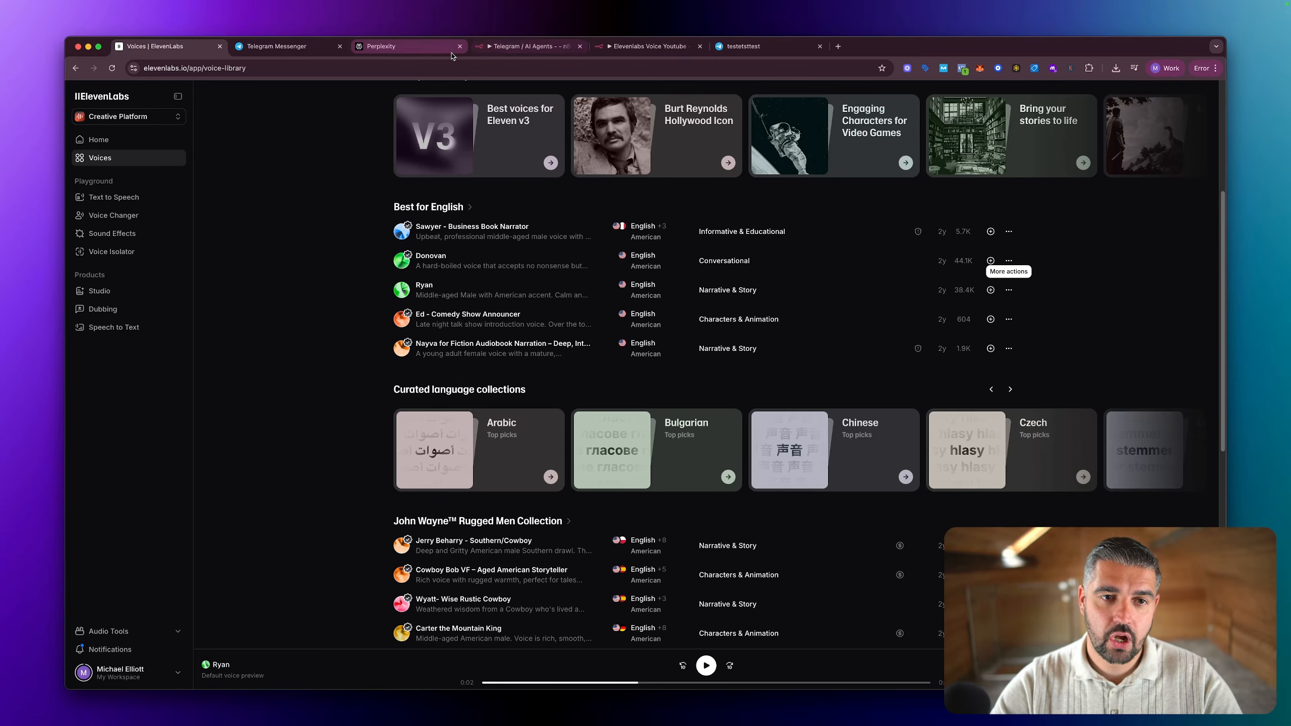
Step: Switch to the Elevenlabs Voice Youtube workflow in n8n and examine the voice selection modes of the Convert text to speech node
{"action": "left_click", "coordinate": [646, 46]}
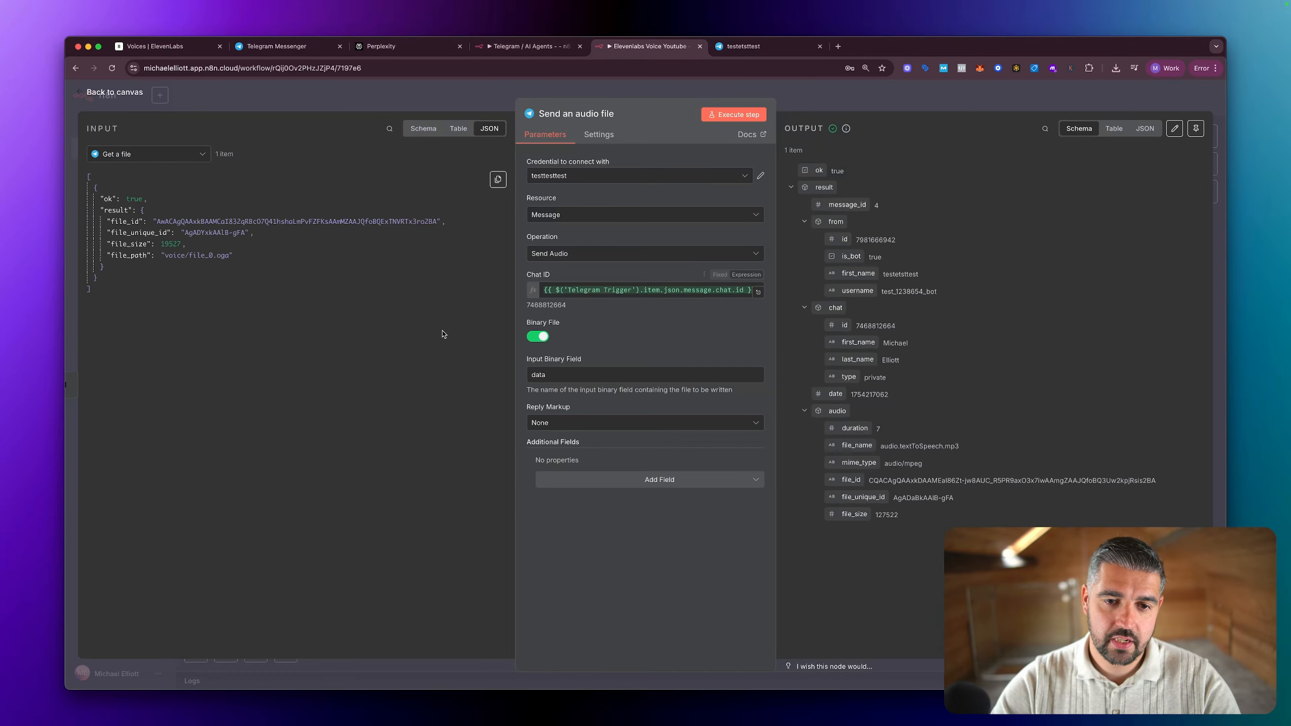
{"action": "key", "text": "Escape"}
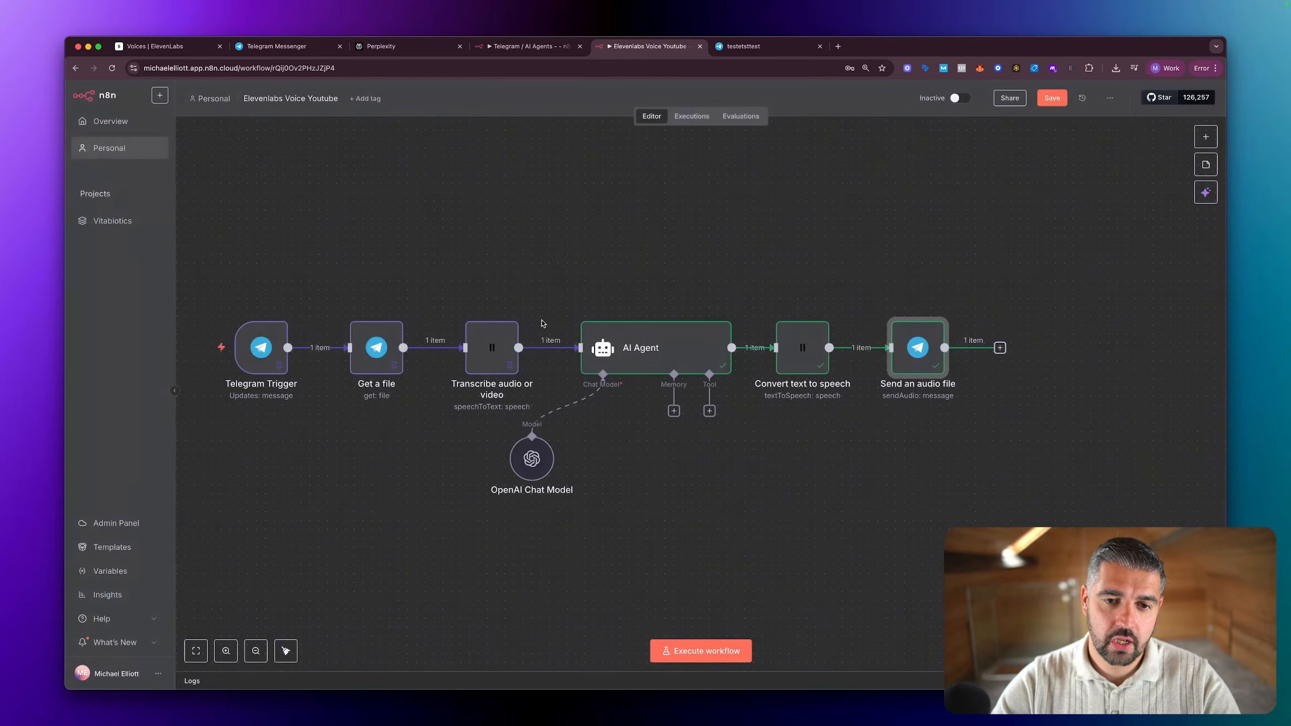
{"action": "double_click", "coordinate": [492, 374]}
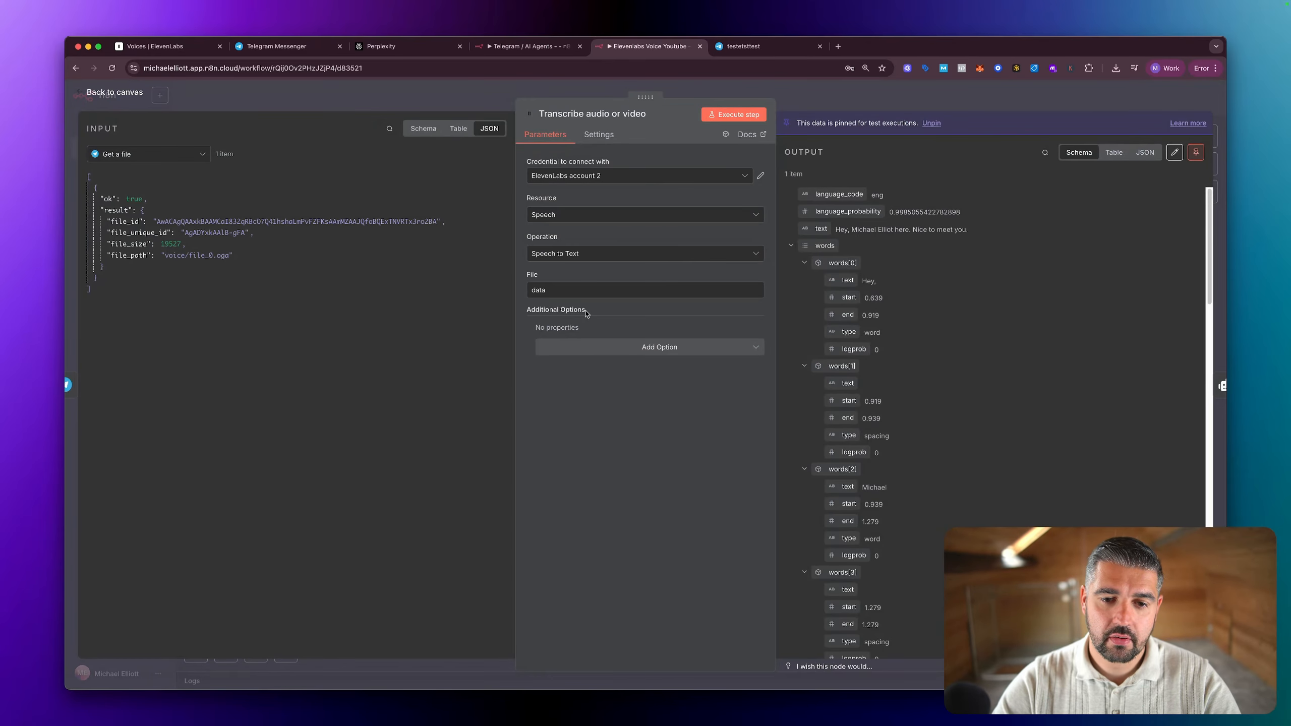
{"action": "key", "text": "Escape"}
{"action": "left_click", "coordinate": [381, 351]}
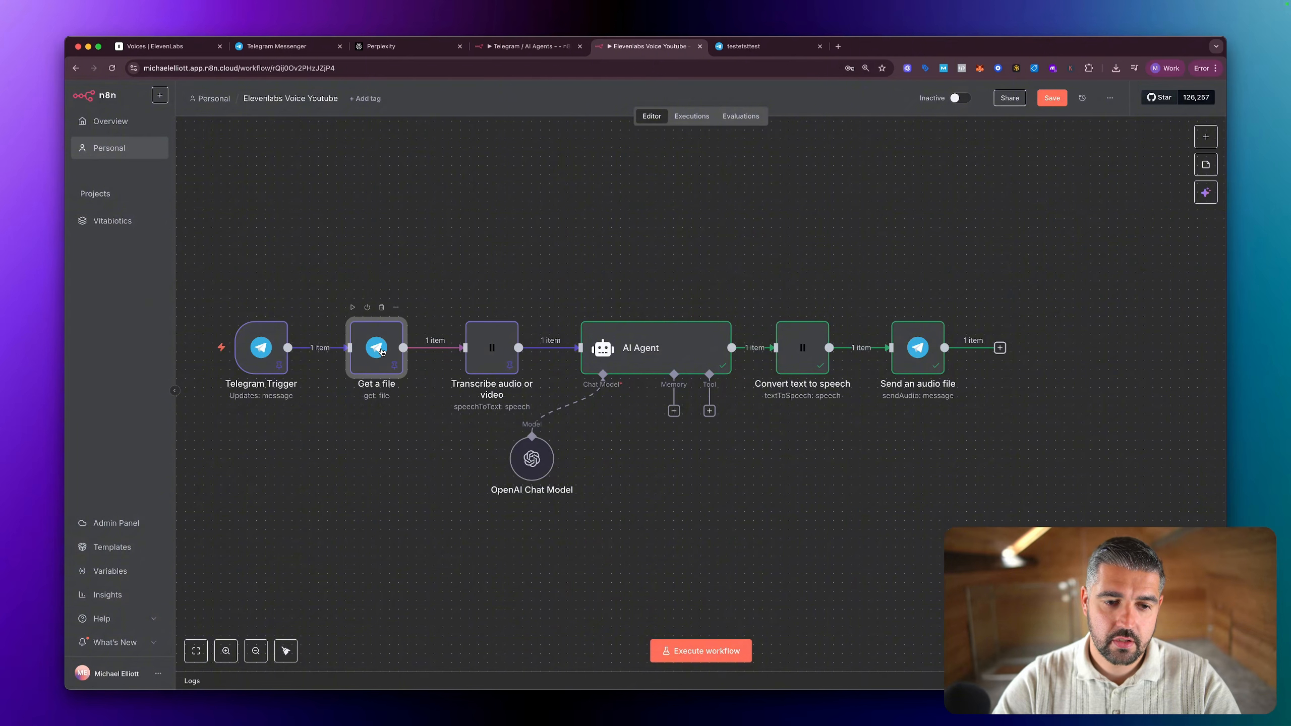
{"action": "double_click", "coordinate": [795, 363]}
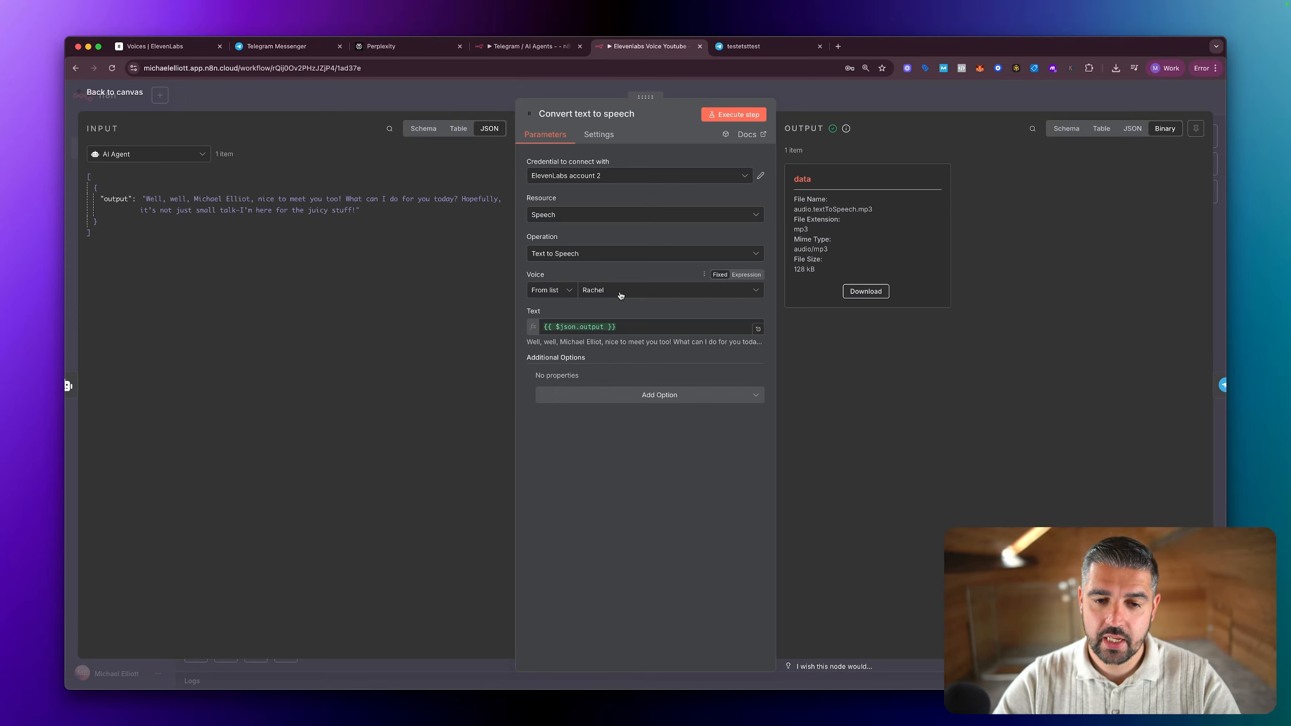
{"action": "left_click", "coordinate": [553, 293]}
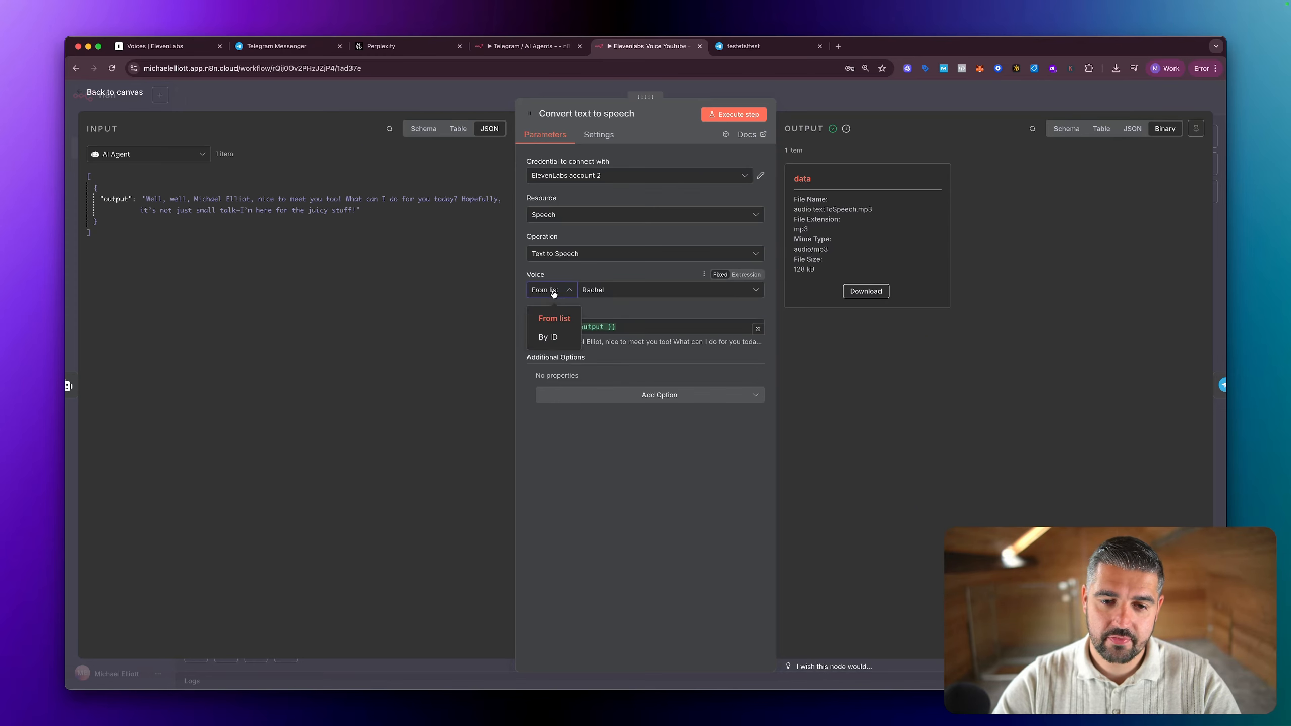
{"action": "left_click", "coordinate": [653, 268]}
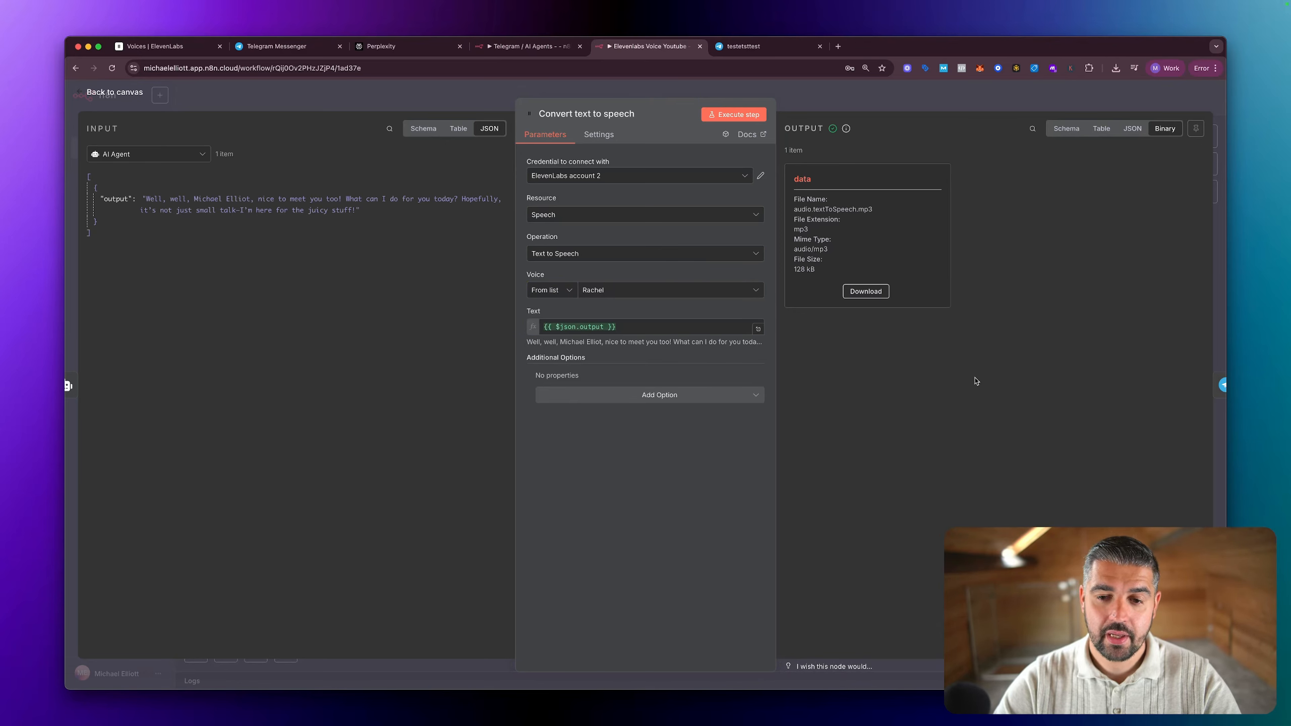
{"action": "key", "text": "Escape"}
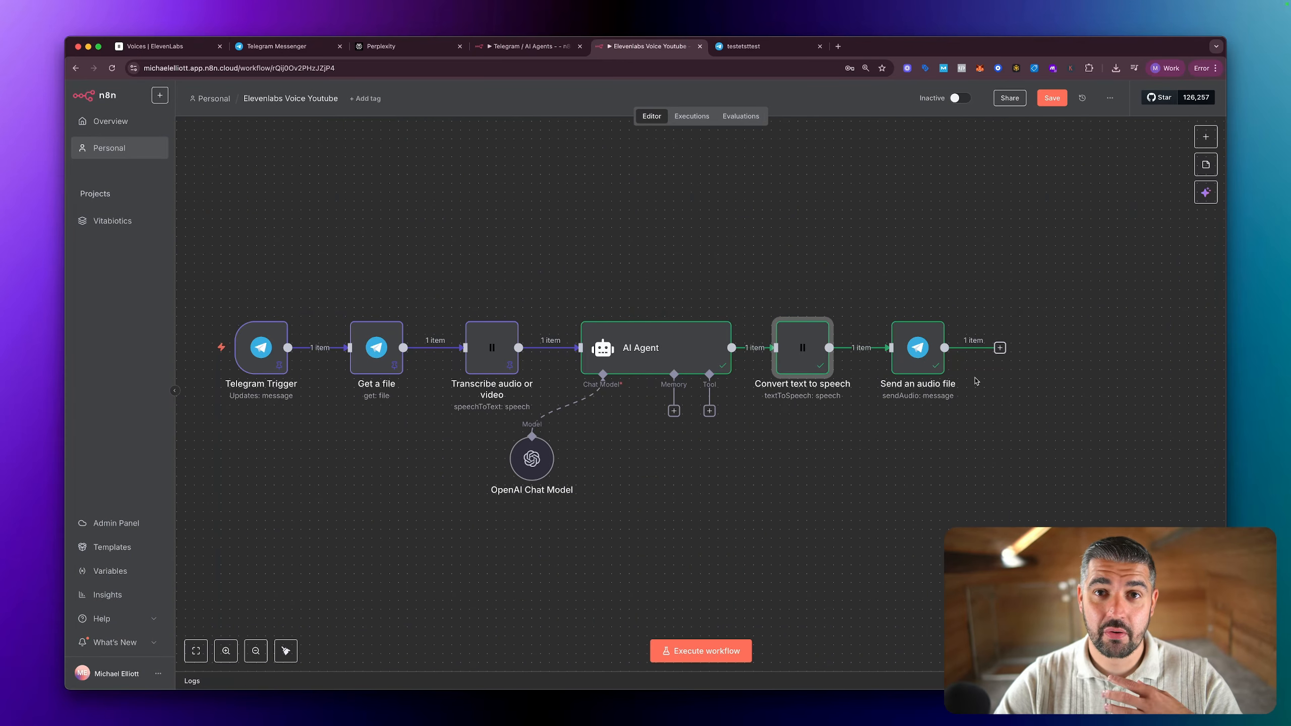
Step: Search the nodes for "webhook" and add a Webhook trigger in an empty area of the canvas
{"action": "scroll", "coordinate": [803, 368], "scroll_direction": "left", "scroll_amount": 1}
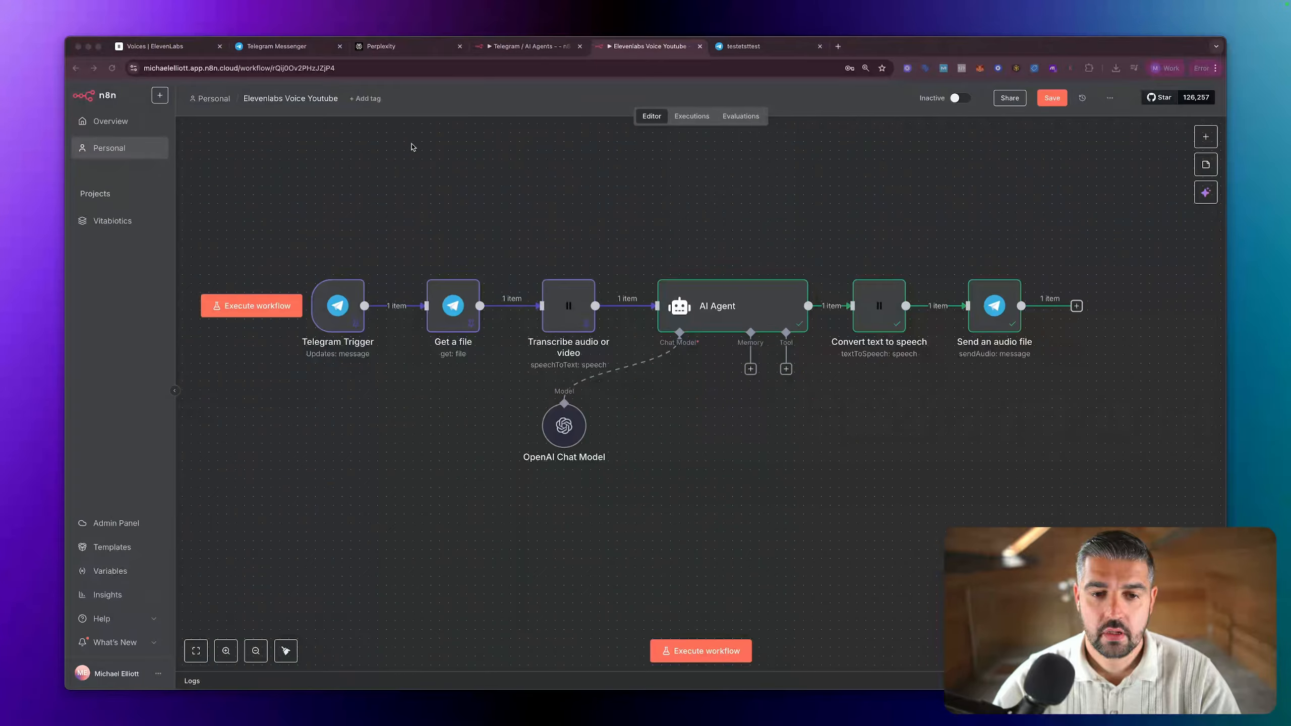
{"action": "scroll", "coordinate": [579, 251], "scroll_direction": "left", "scroll_amount": 3}
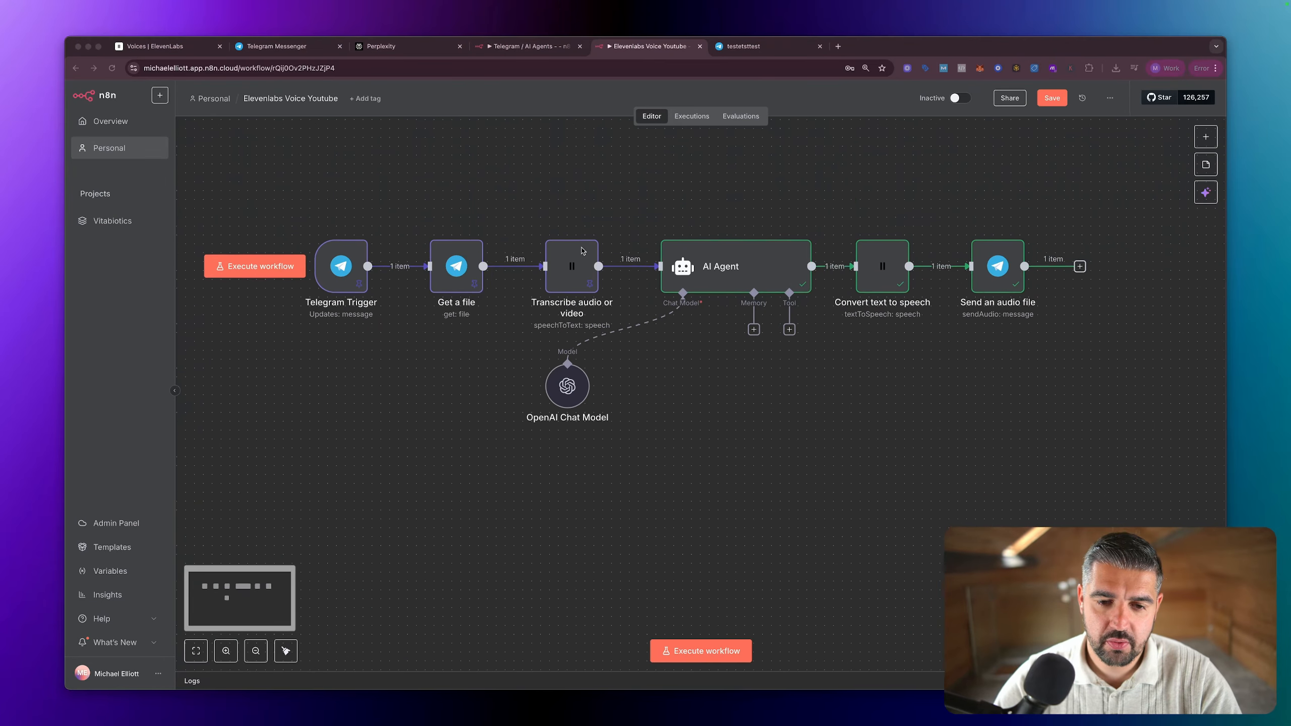
{"action": "scroll", "coordinate": [583, 251], "scroll_direction": "down", "scroll_amount": 3}
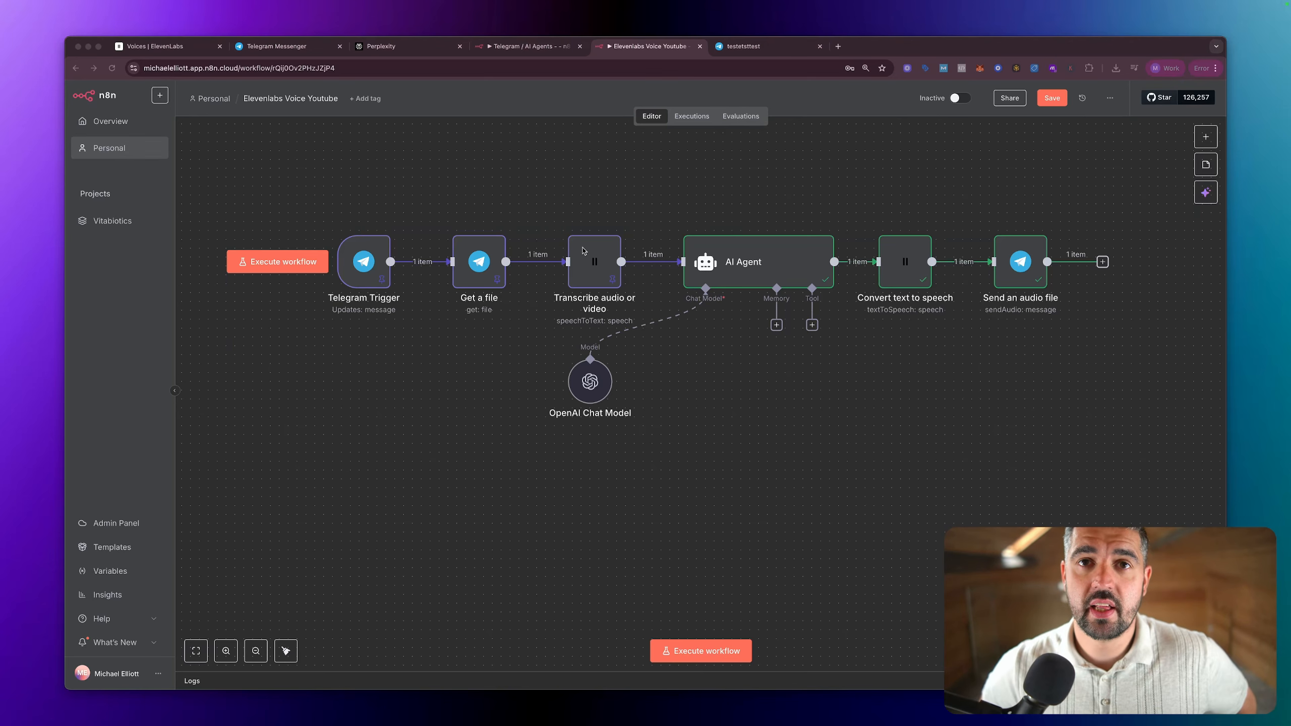
{"action": "scroll", "coordinate": [599, 242], "scroll_direction": "down", "scroll_amount": 10}
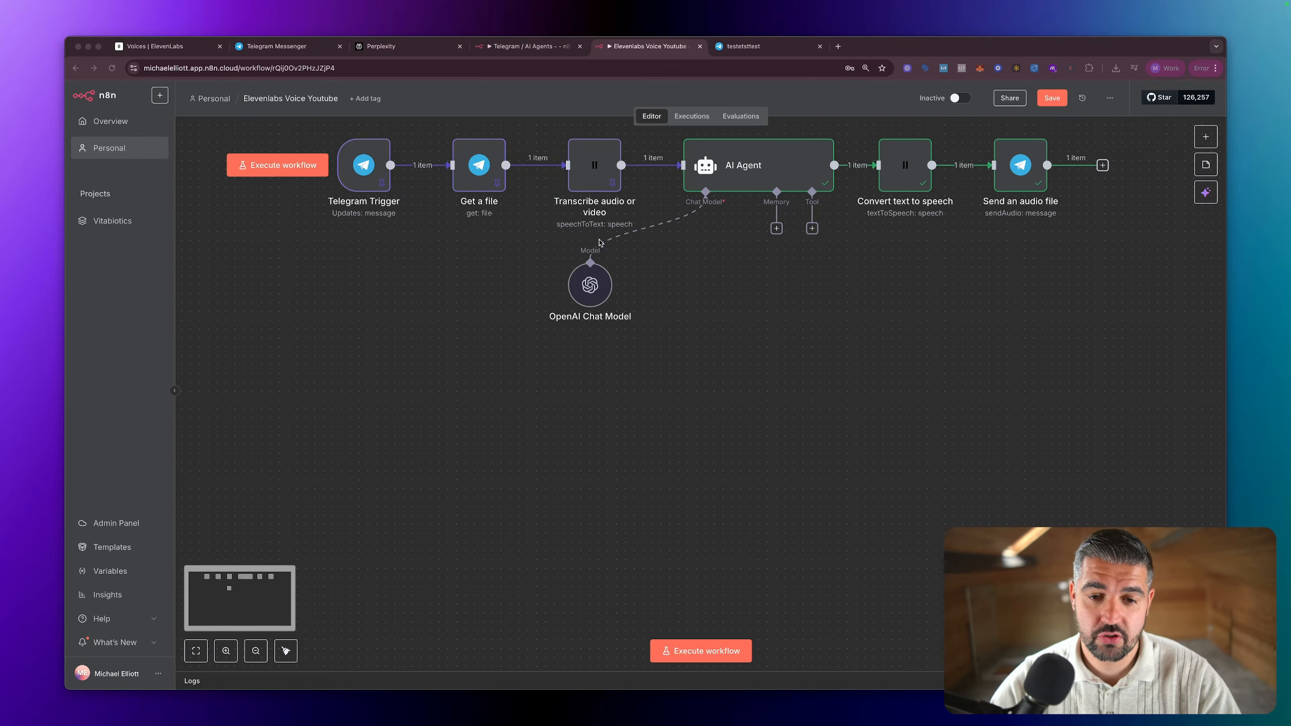
{"action": "scroll", "coordinate": [600, 242], "scroll_direction": "down", "scroll_amount": 2}
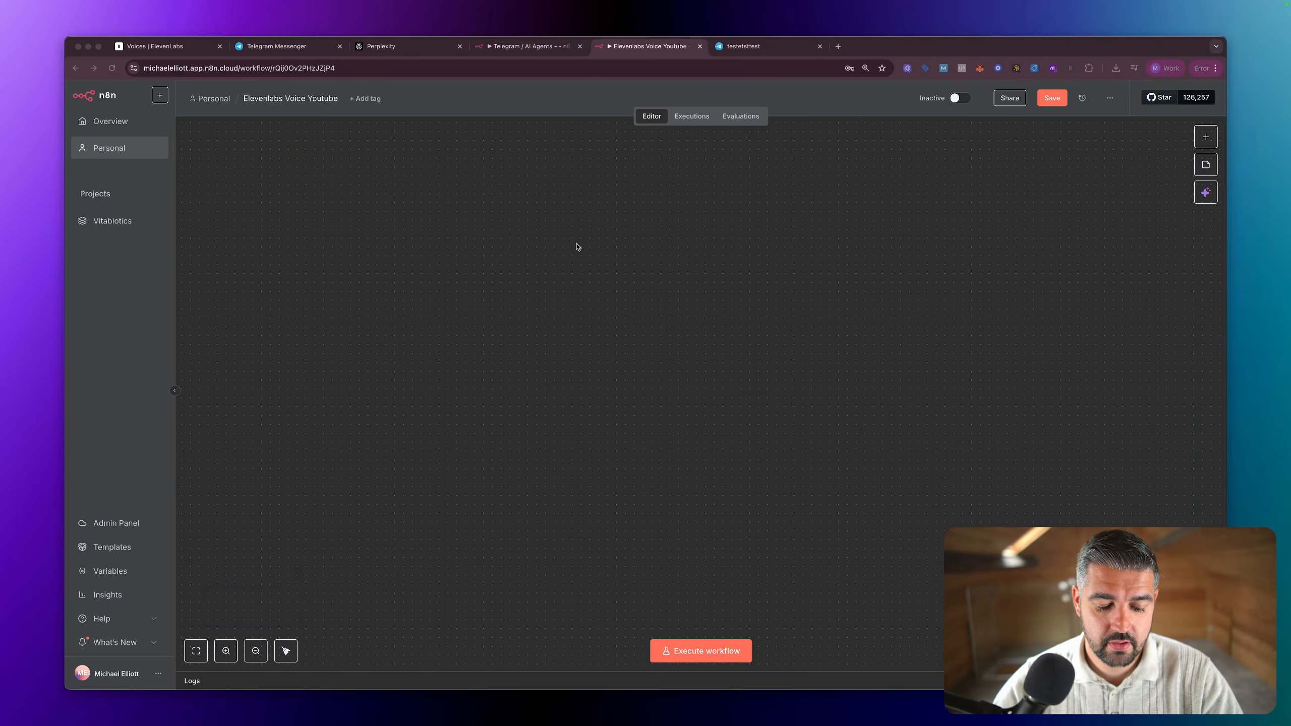
{"action": "left_click", "coordinate": [450, 268]}
{"action": "key", "text": "Tab"}
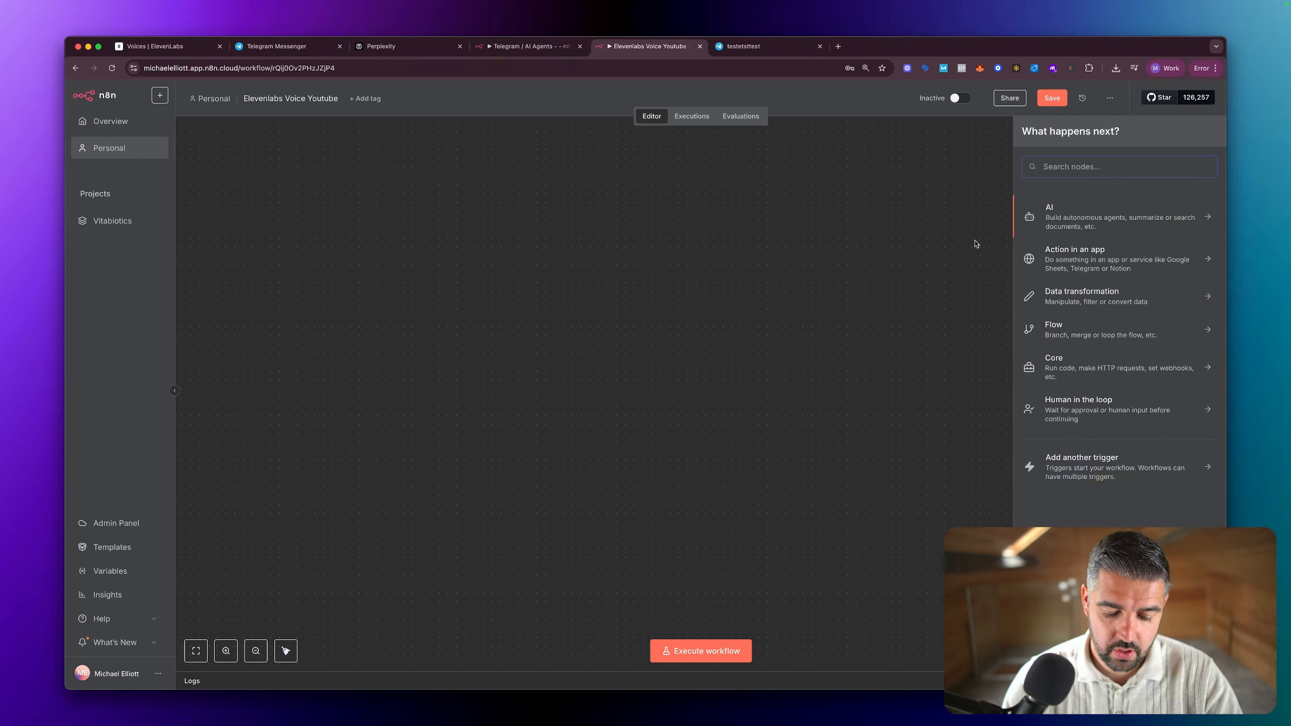
{"action": "type", "text": "web"}
{"action": "scroll", "coordinate": [595, 259], "scroll_direction": "right", "scroll_amount": 1}
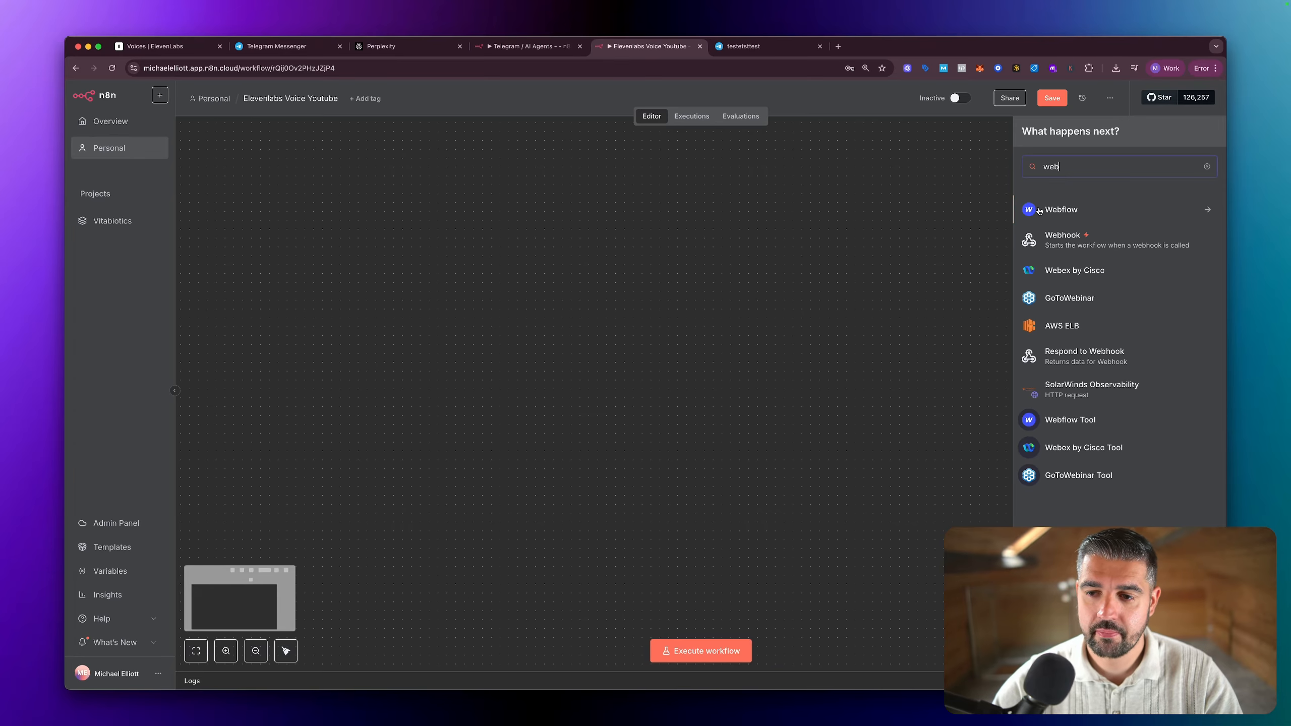
{"action": "type", "text": "hook"}
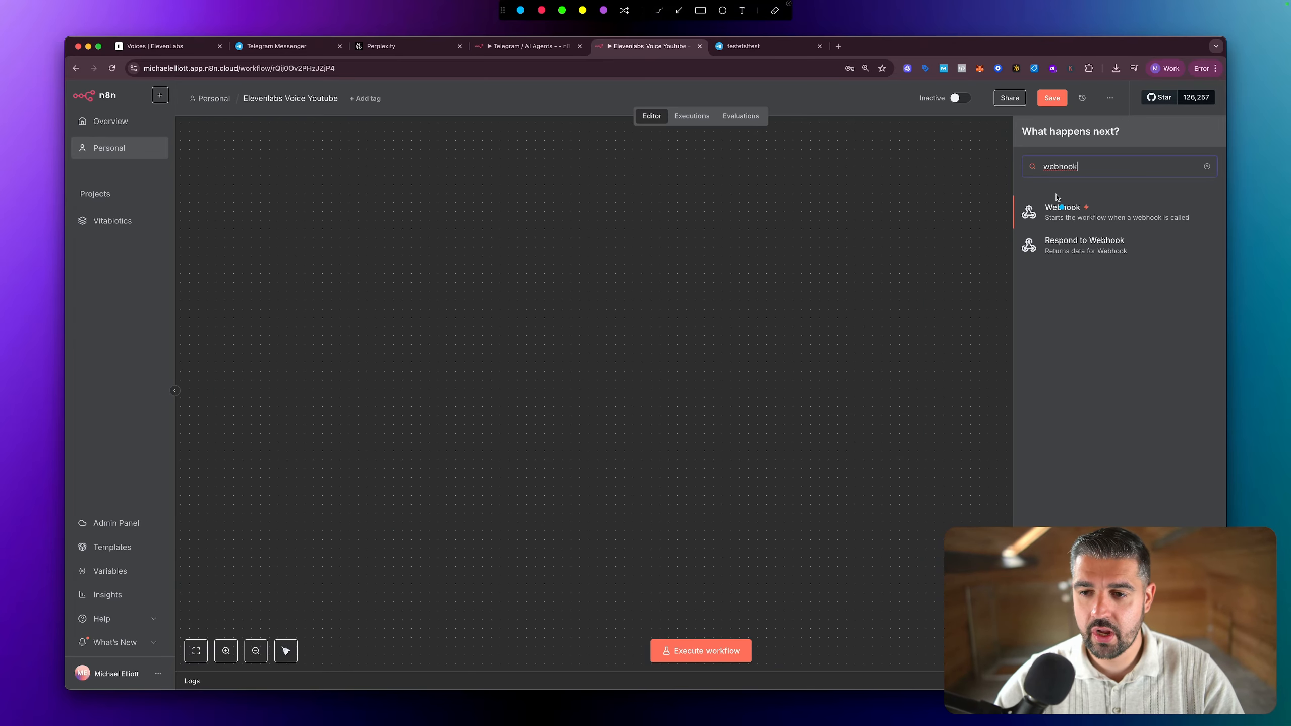
{"action": "mouse_move", "coordinate": [949, 148]}
{"action": "left_mouse_down"}
{"action": "mouse_move", "coordinate": [950, 174]}
{"action": "mouse_move", "coordinate": [993, 177]}
{"action": "mouse_move", "coordinate": [979, 194]}
{"action": "mouse_move", "coordinate": [993, 233]}
{"action": "mouse_move", "coordinate": [974, 236]}
{"action": "left_mouse_up"}
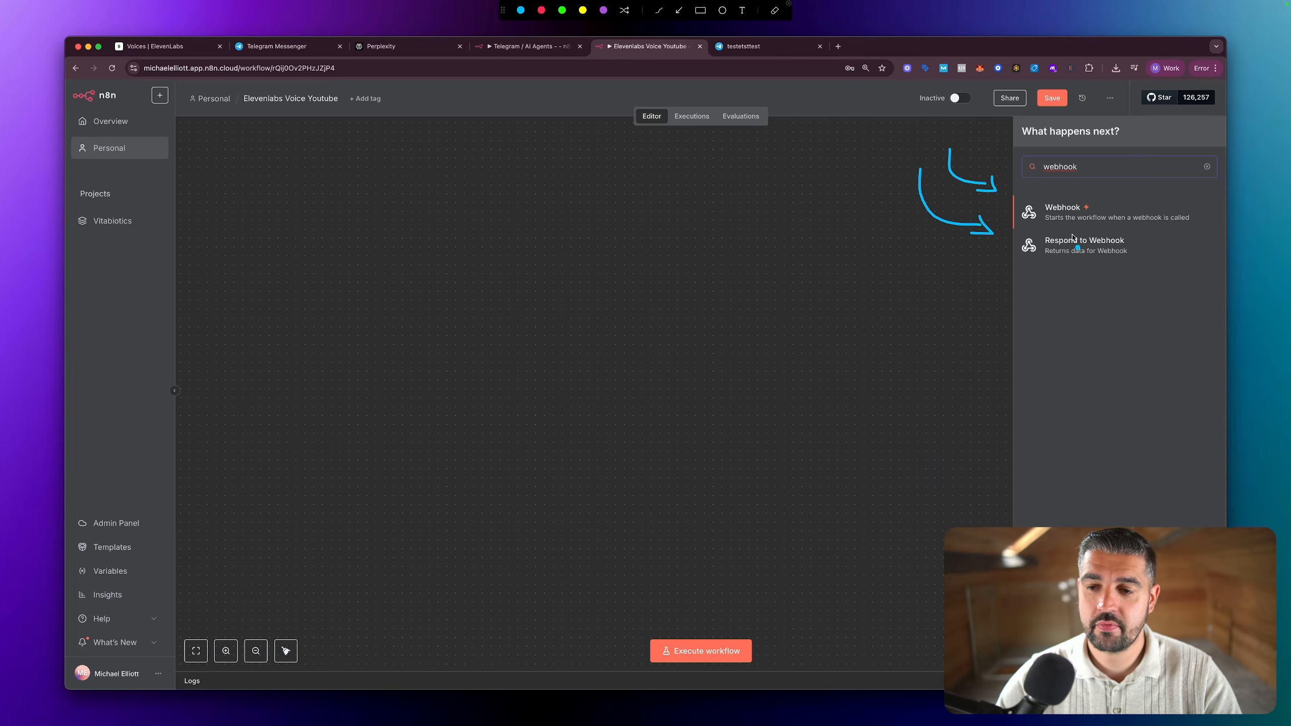
{"action": "left_click_drag", "start_coordinate": [1150, 243], "coordinate": [1000, 247]}
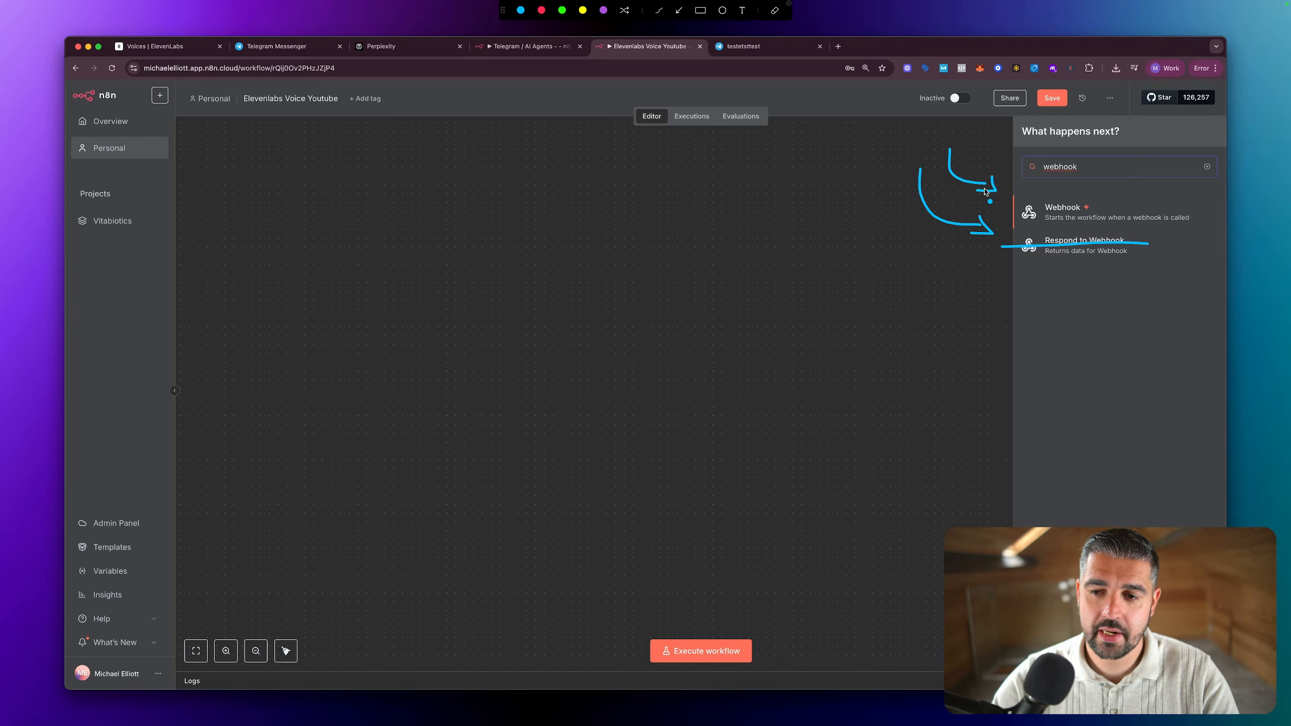
{"action": "key", "text": "Escape"}
{"action": "scroll", "coordinate": [981, 196], "scroll_direction": "up", "scroll_amount": 1}
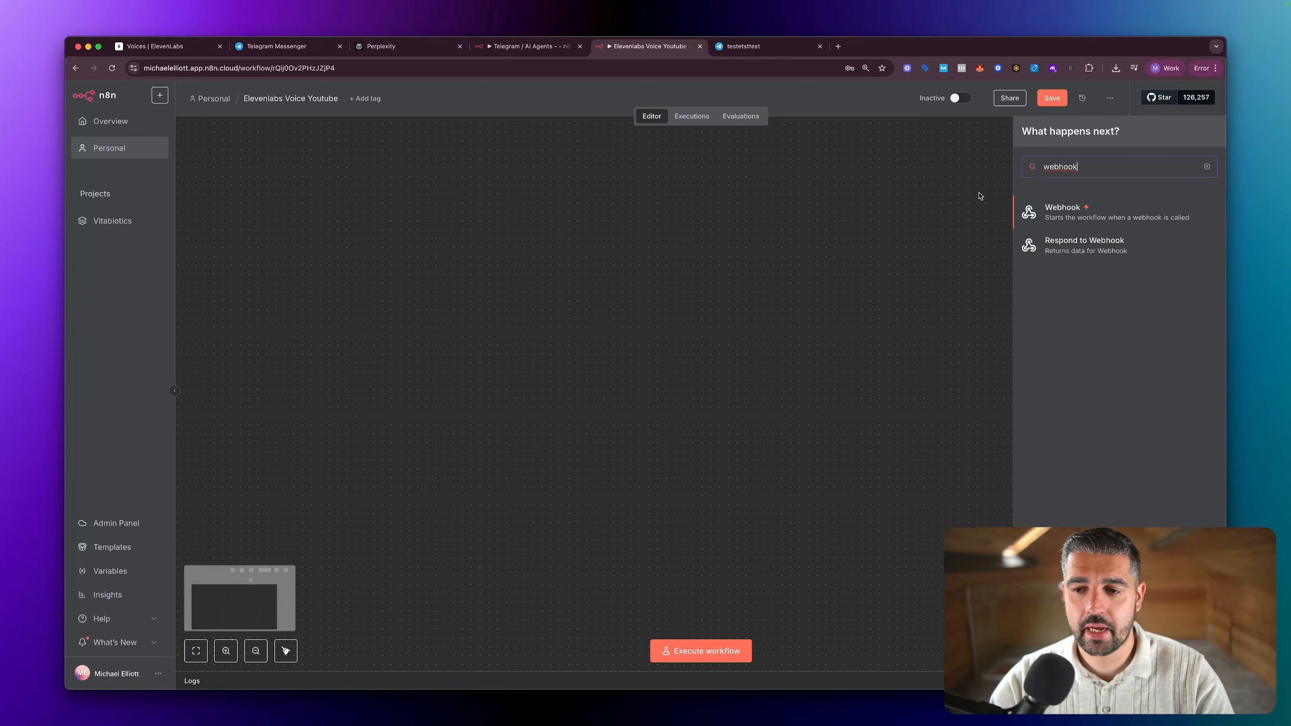
{"action": "left_click", "coordinate": [1076, 216]}
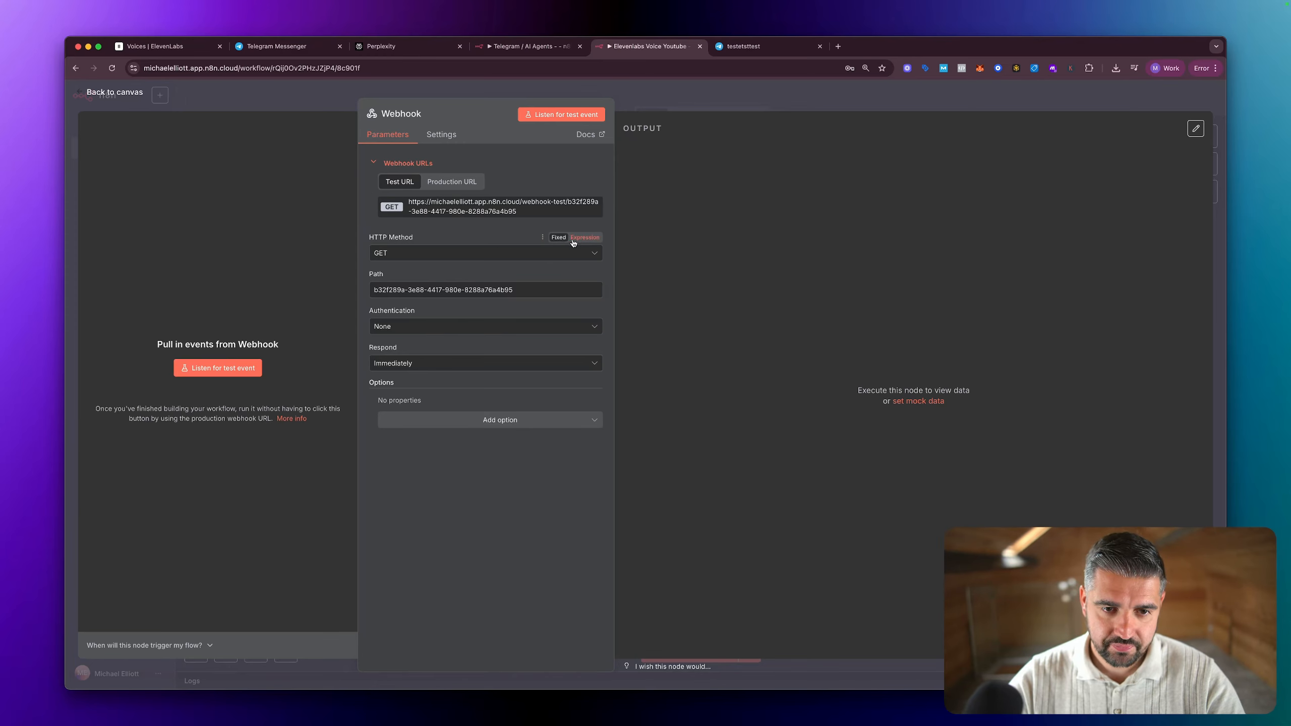
Step: Examine the Webhook node's Test URL and Production URL options, and return to the canvas
{"action": "key", "text": "ctrl+a"}
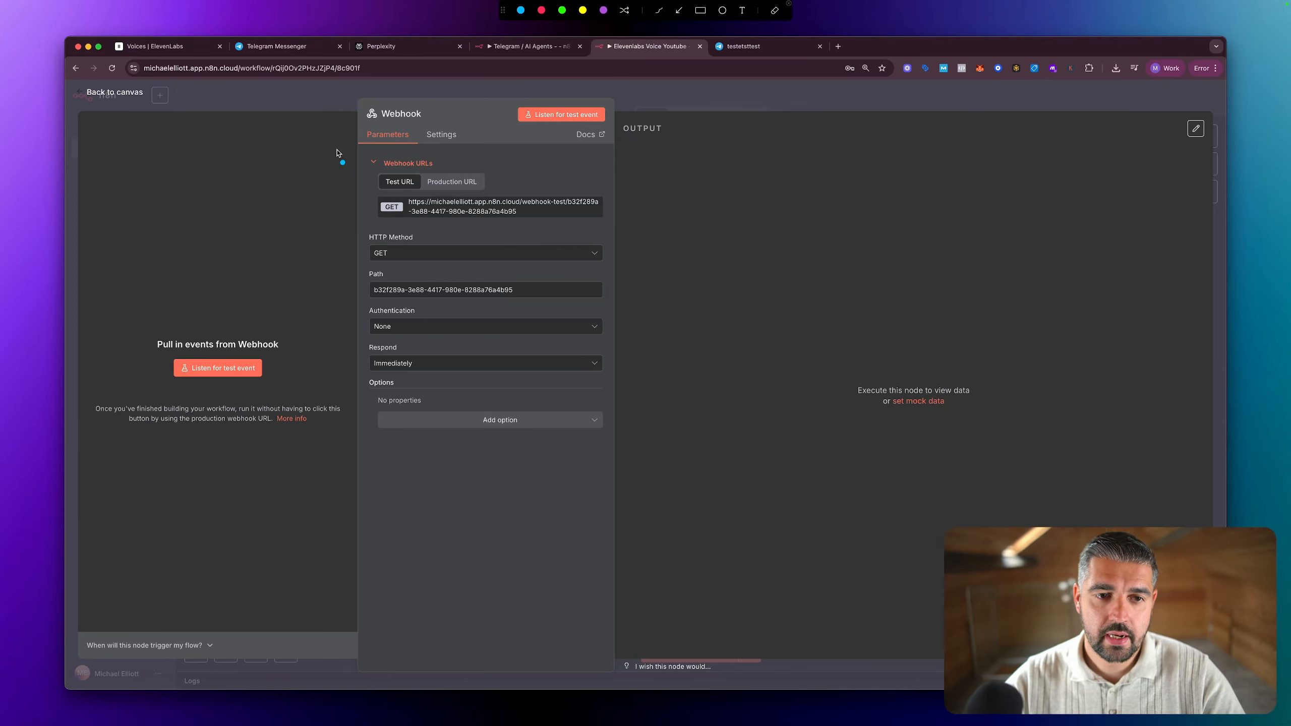
{"action": "left_click_drag", "start_coordinate": [338, 150], "coordinate": [386, 167]}
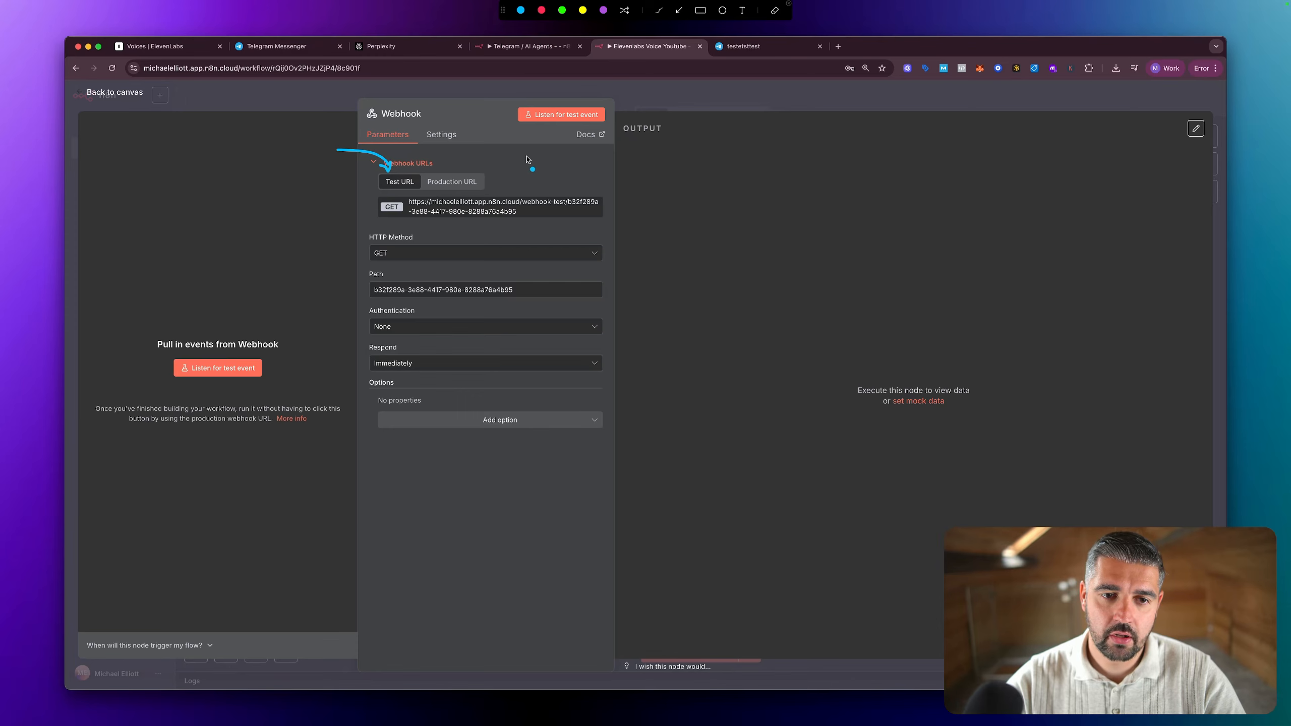
{"action": "mouse_move", "coordinate": [532, 151]}
{"action": "left_mouse_down"}
{"action": "mouse_move", "coordinate": [479, 173]}
{"action": "mouse_move", "coordinate": [492, 171]}
{"action": "left_mouse_up"}
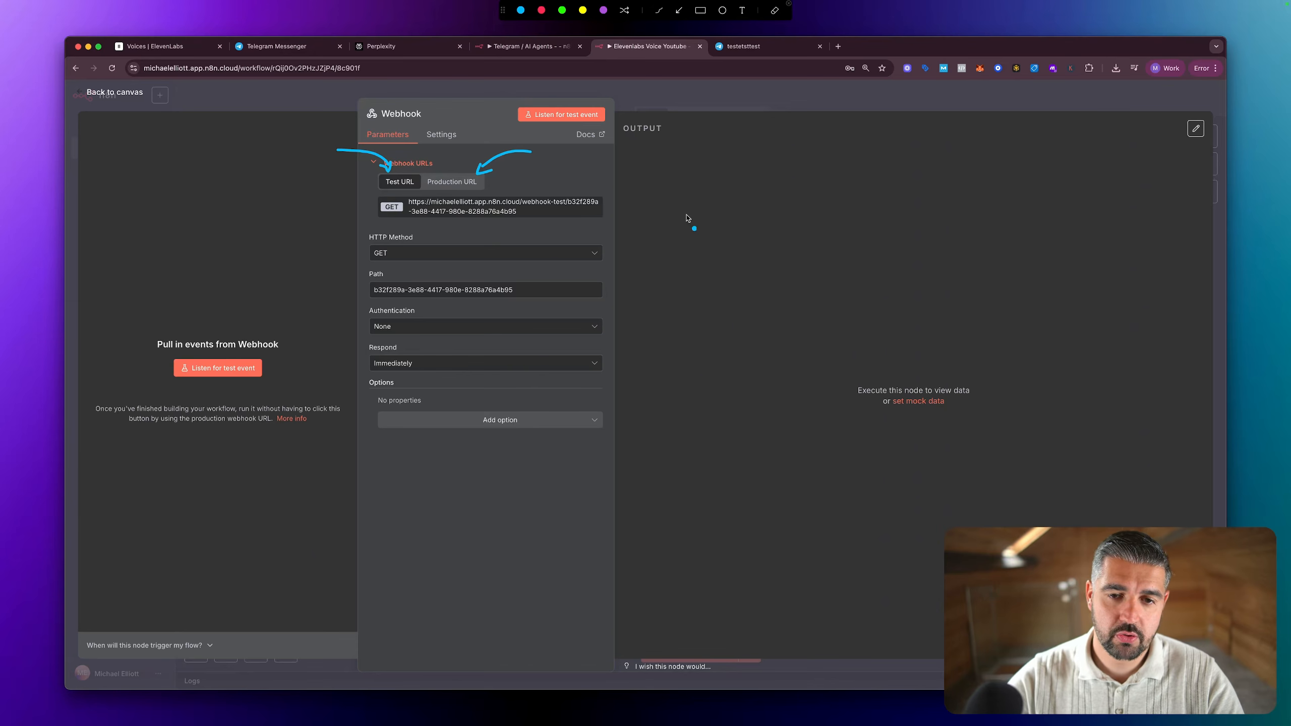
{"action": "key", "text": "ctrl+a"}
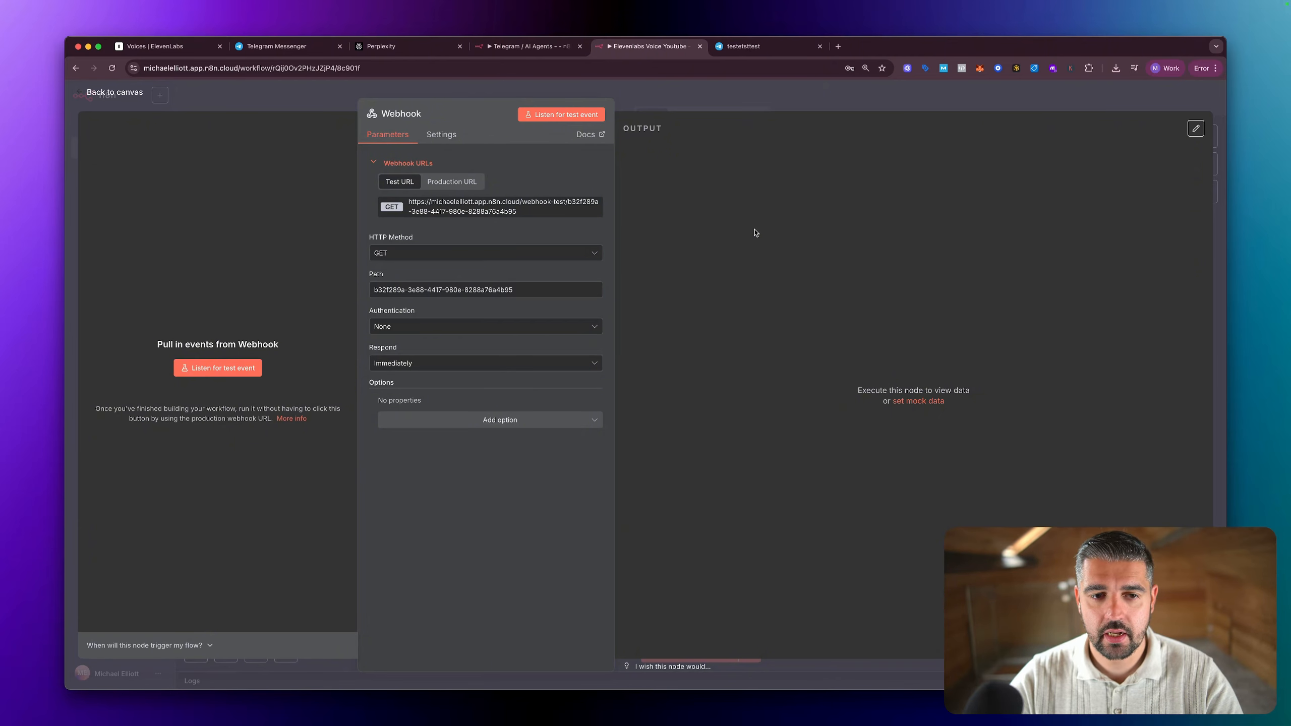
{"action": "key", "text": "Escape"}
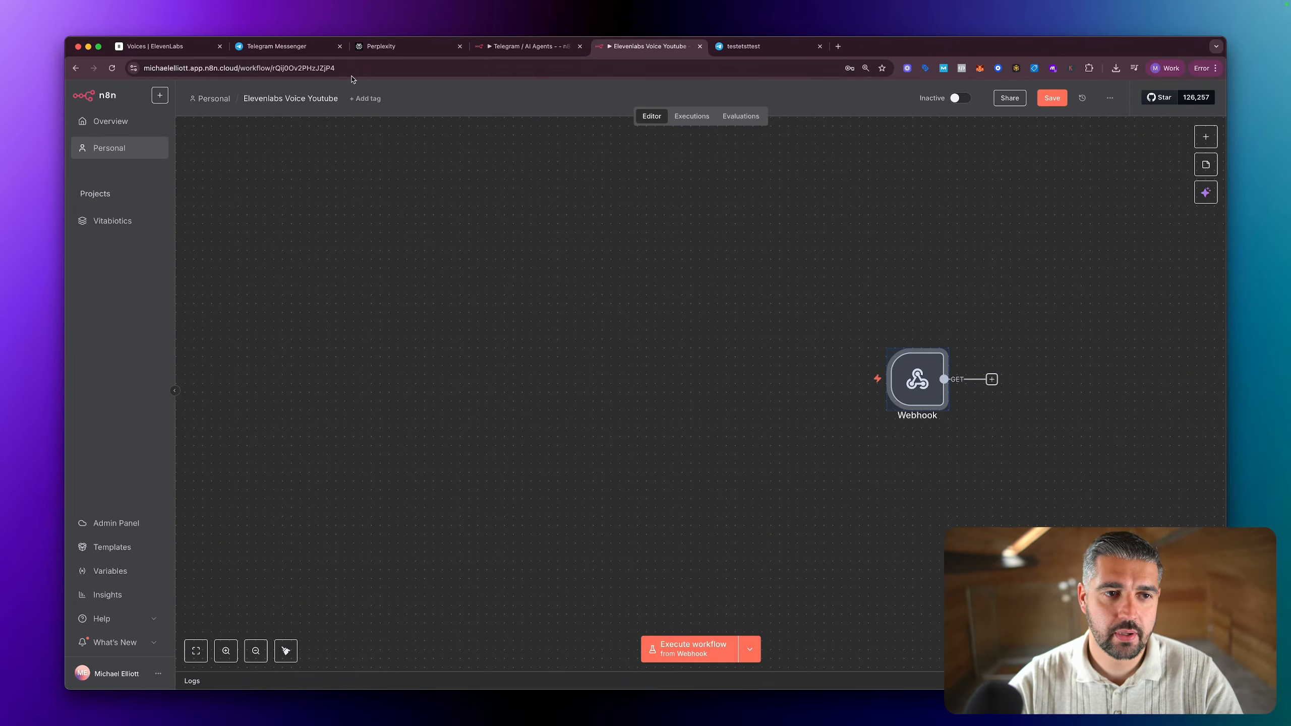
Step: Switch to ElevenLabs and look over the Creative Platform's voice library from its trending voices down
{"action": "left_click", "coordinate": [163, 46]}
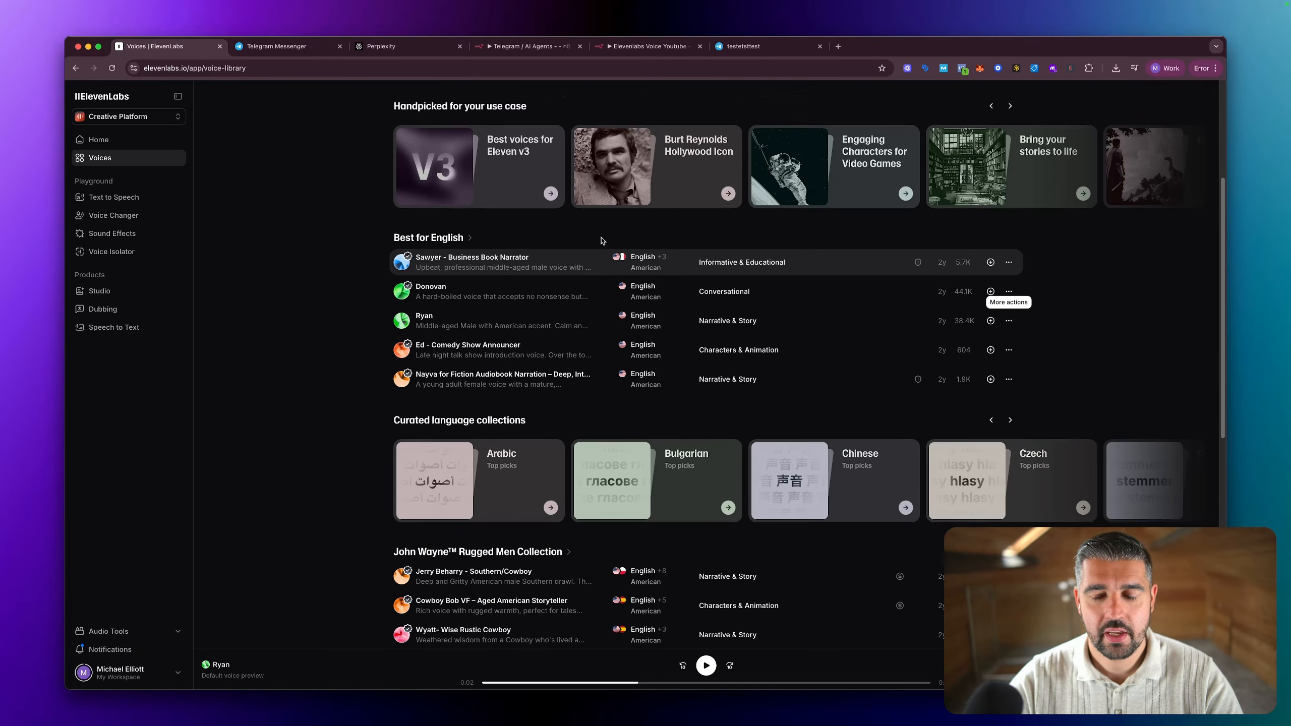
{"action": "scroll", "coordinate": [602, 241], "scroll_direction": "up", "scroll_amount": 5}
{"action": "mouse_move", "coordinate": [434, 118]}
{"action": "left_mouse_down"}
{"action": "mouse_move", "coordinate": [318, 202]}
{"action": "mouse_move", "coordinate": [1011, 455]}
{"action": "mouse_move", "coordinate": [883, 164]}
{"action": "mouse_move", "coordinate": [465, 169]}
{"action": "mouse_move", "coordinate": [401, 140]}
{"action": "left_mouse_up"}
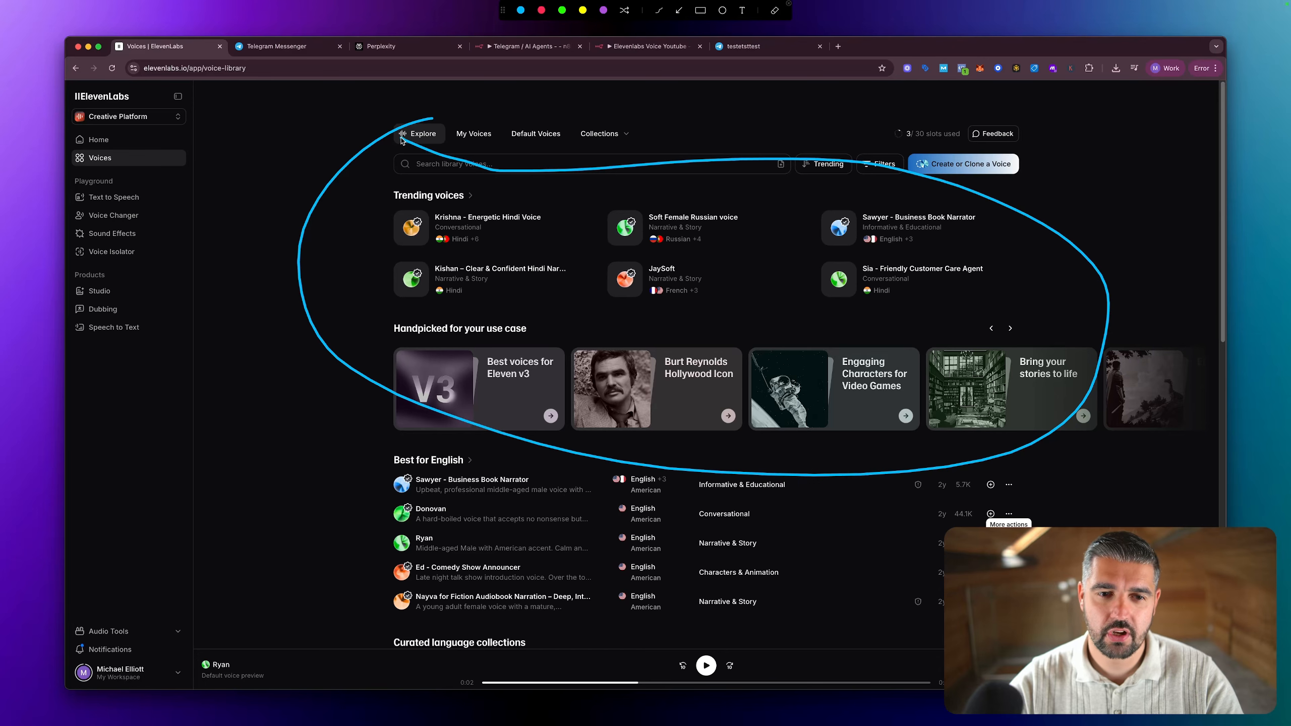
{"action": "left_click_drag", "start_coordinate": [803, 215], "coordinate": [811, 191]}
{"action": "mouse_move", "coordinate": [800, 201]}
{"action": "left_mouse_down"}
{"action": "mouse_move", "coordinate": [811, 191]}
{"action": "mouse_move", "coordinate": [818, 212]}
{"action": "left_mouse_up"}
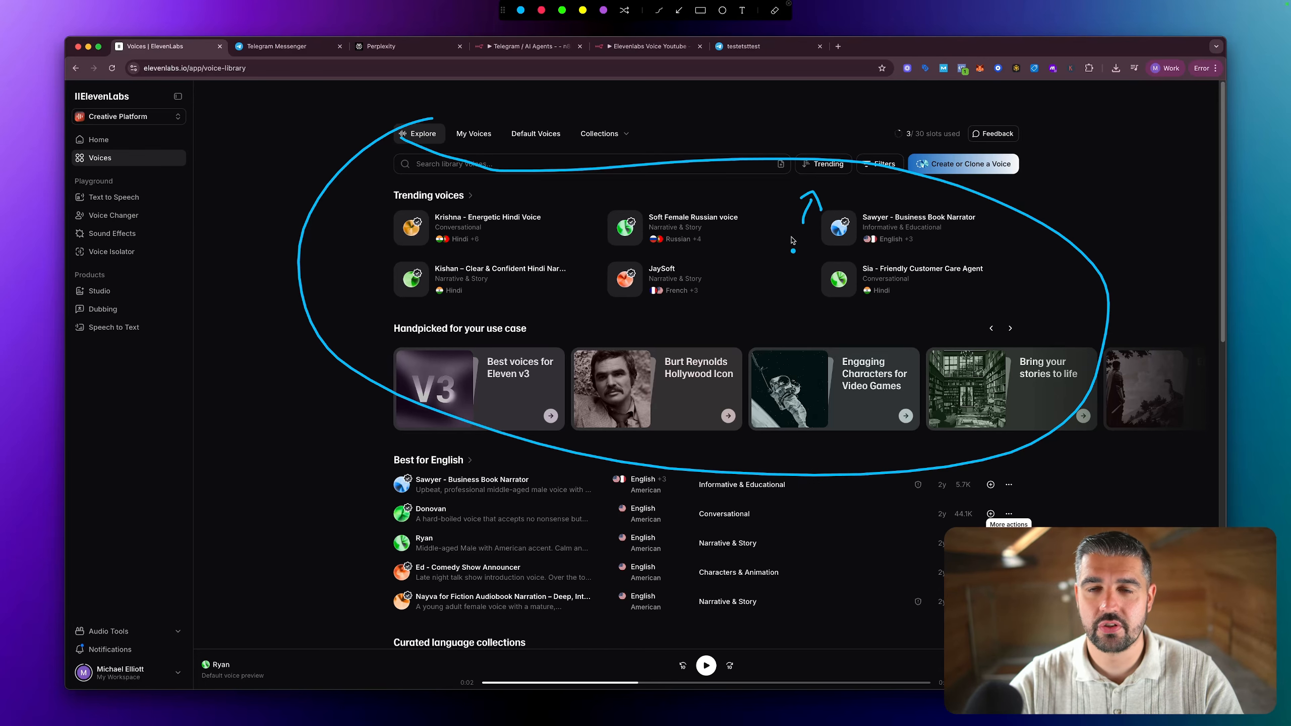
{"action": "key", "text": "Escape"}
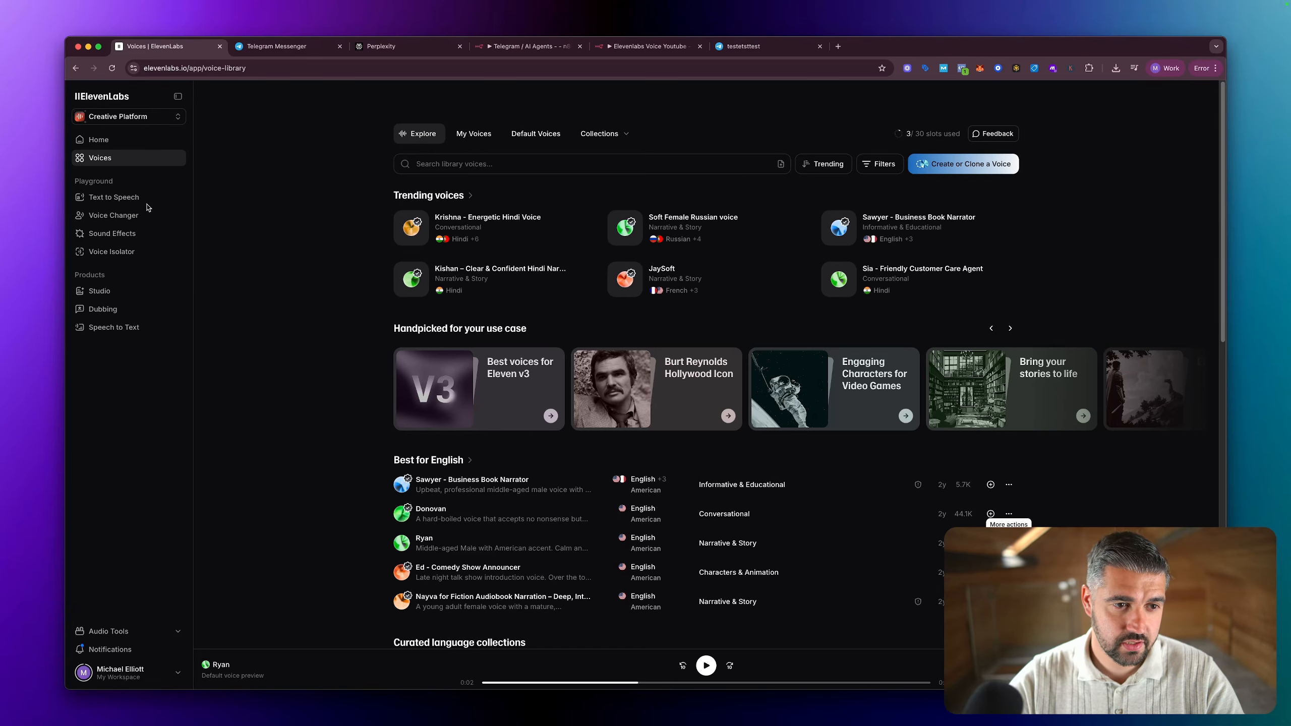
Step: Switch from the Creative Platform to the Conversational AI platform and open its list of agents
{"action": "left_click", "coordinate": [144, 117]}
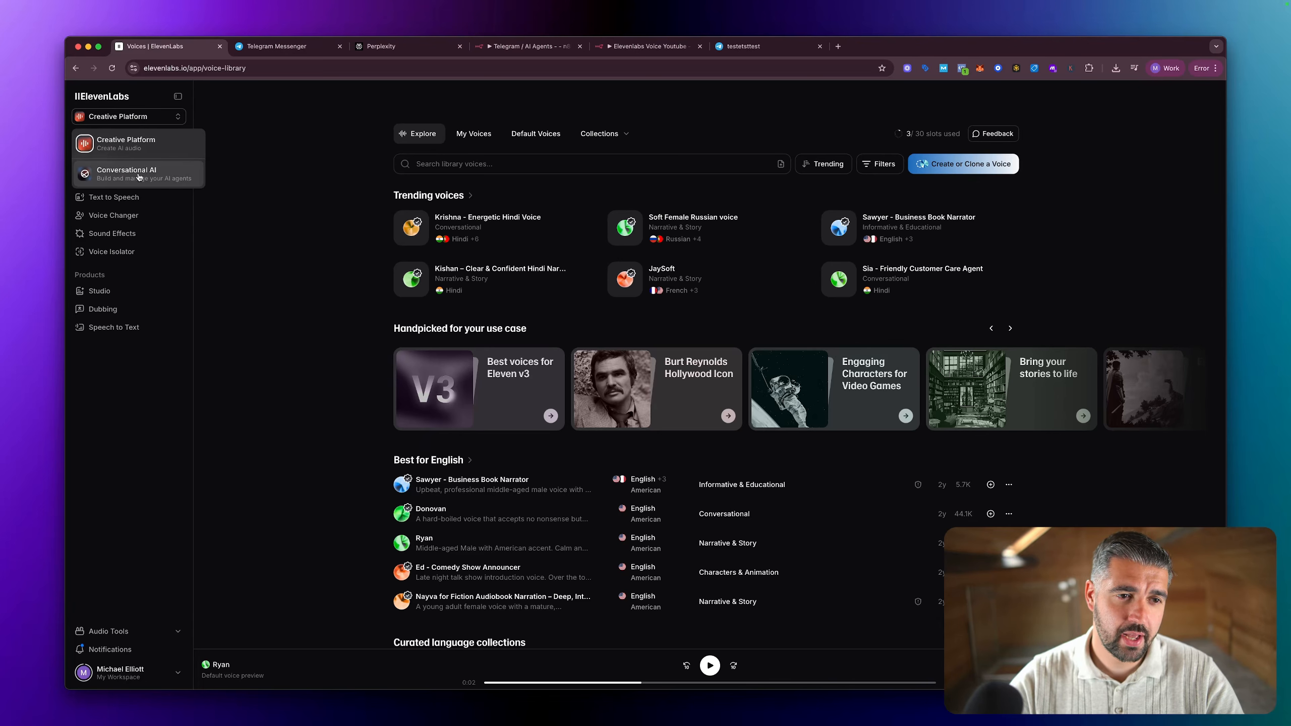
{"action": "mouse_move", "coordinate": [406, 204]}
{"action": "left_mouse_down"}
{"action": "mouse_move", "coordinate": [229, 118]}
{"action": "mouse_move", "coordinate": [245, 135]}
{"action": "left_mouse_up"}
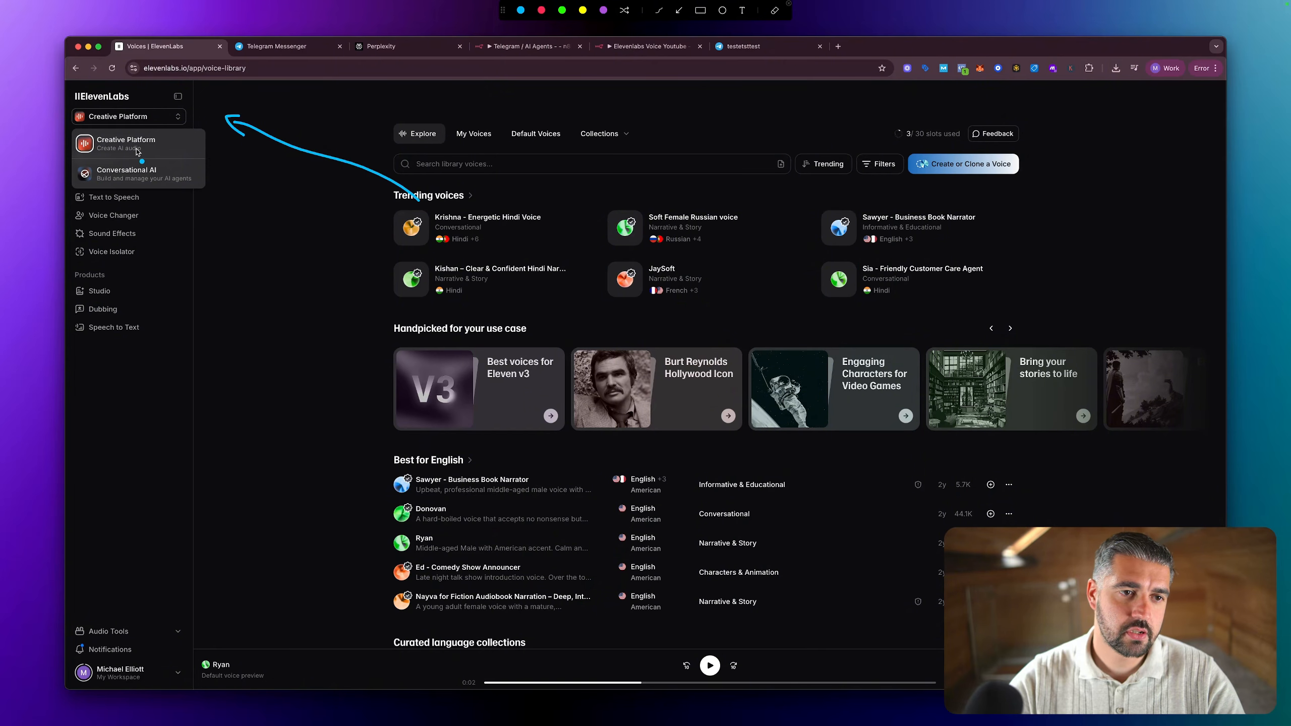
{"action": "key", "text": "Escape"}
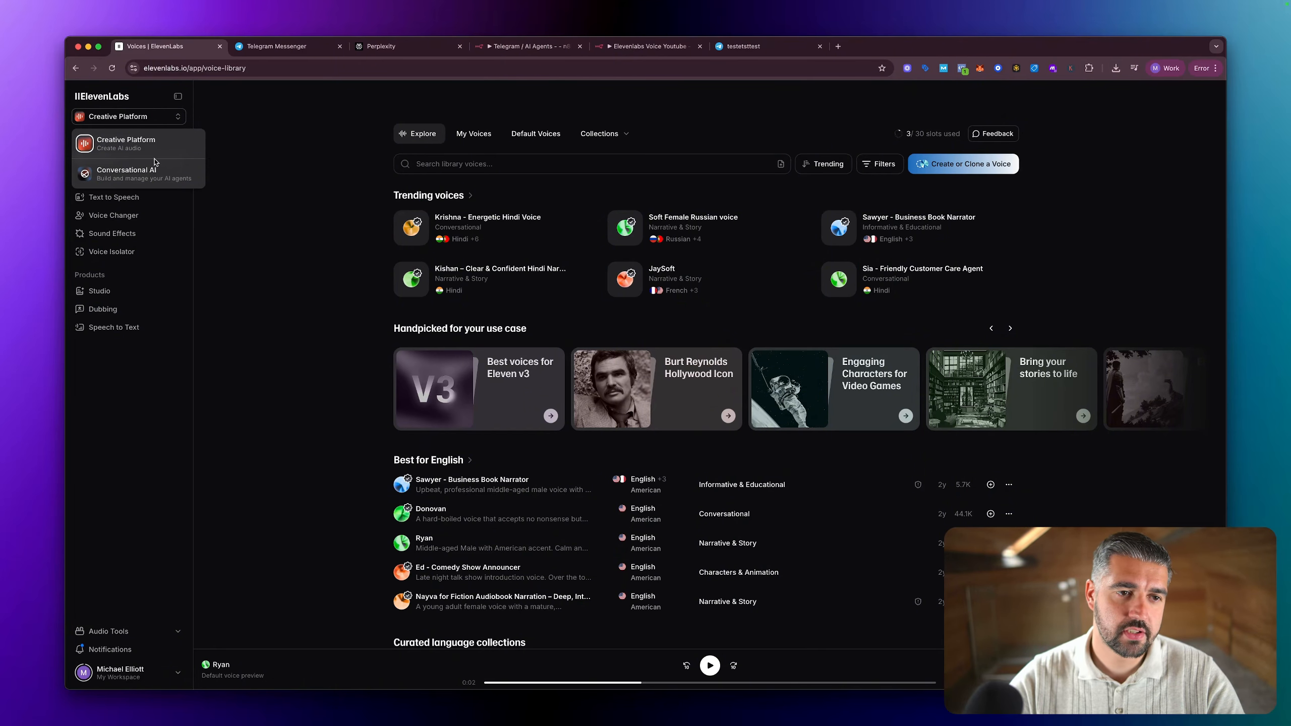
{"action": "left_click", "coordinate": [131, 172]}
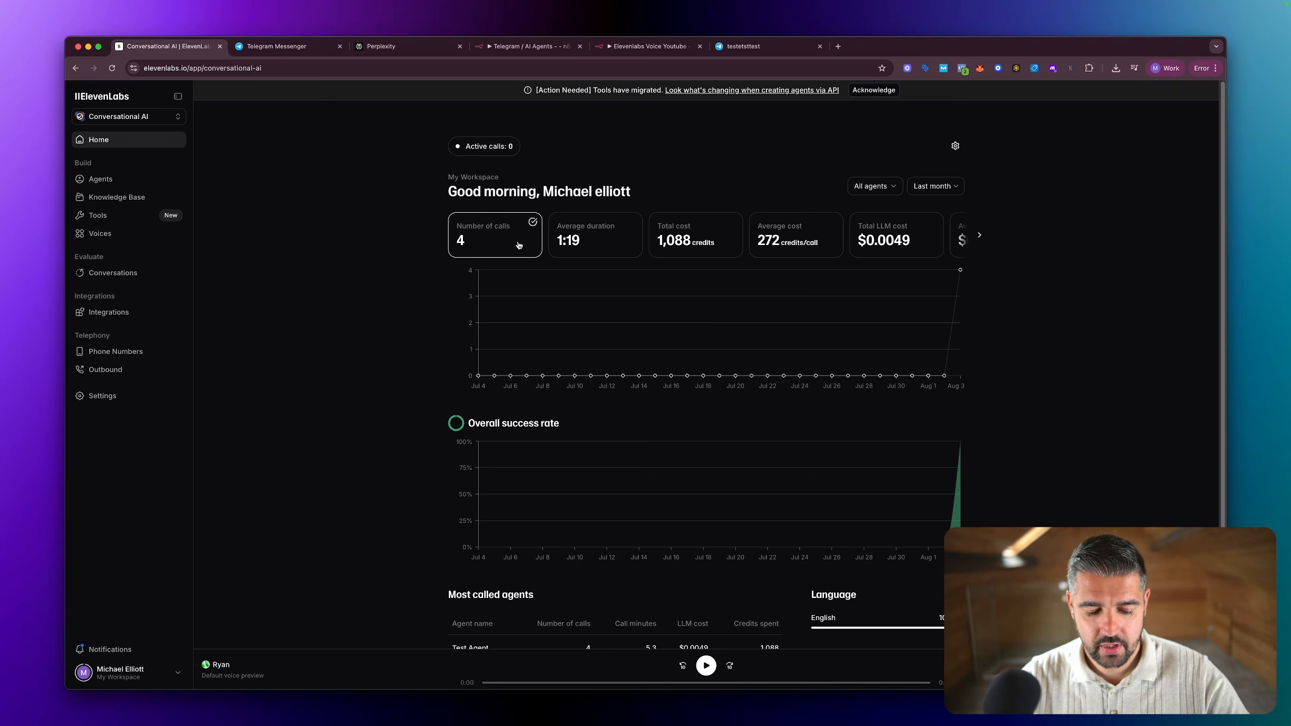
{"action": "key", "text": "ctrl+a"}
{"action": "mouse_move", "coordinate": [472, 358]}
{"action": "left_mouse_down"}
{"action": "mouse_move", "coordinate": [375, 235]}
{"action": "mouse_move", "coordinate": [217, 189]}
{"action": "mouse_move", "coordinate": [248, 187]}
{"action": "left_mouse_up"}
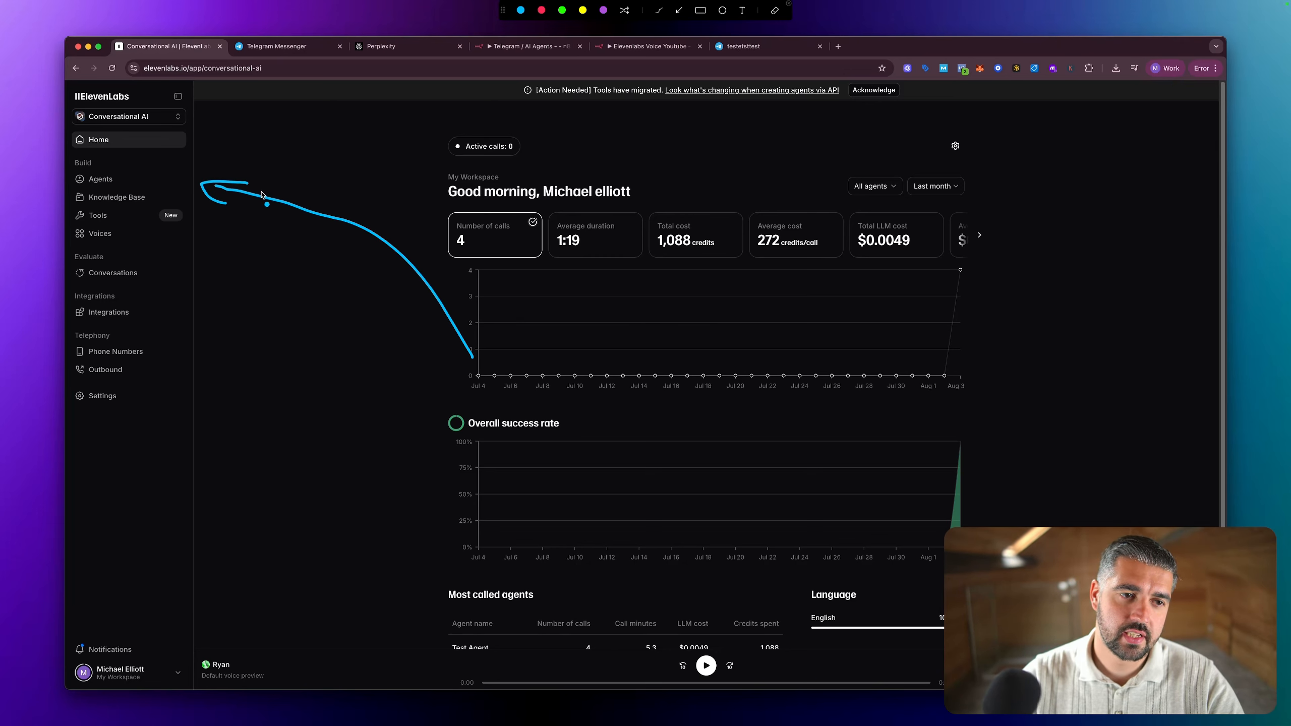
{"action": "key", "text": "Escape"}
{"action": "left_click", "coordinate": [107, 181]}
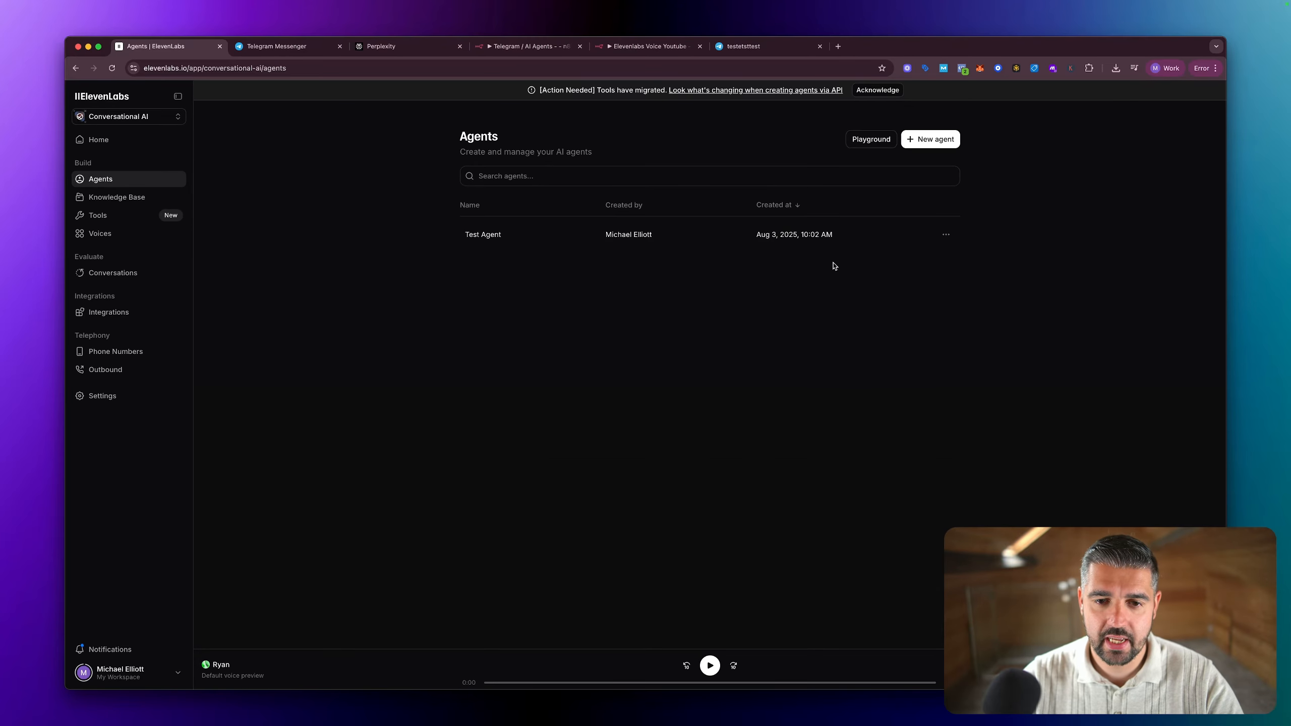
Step: Create a new blank agent named Generalised Agent Test
{"action": "left_click", "coordinate": [919, 138]}
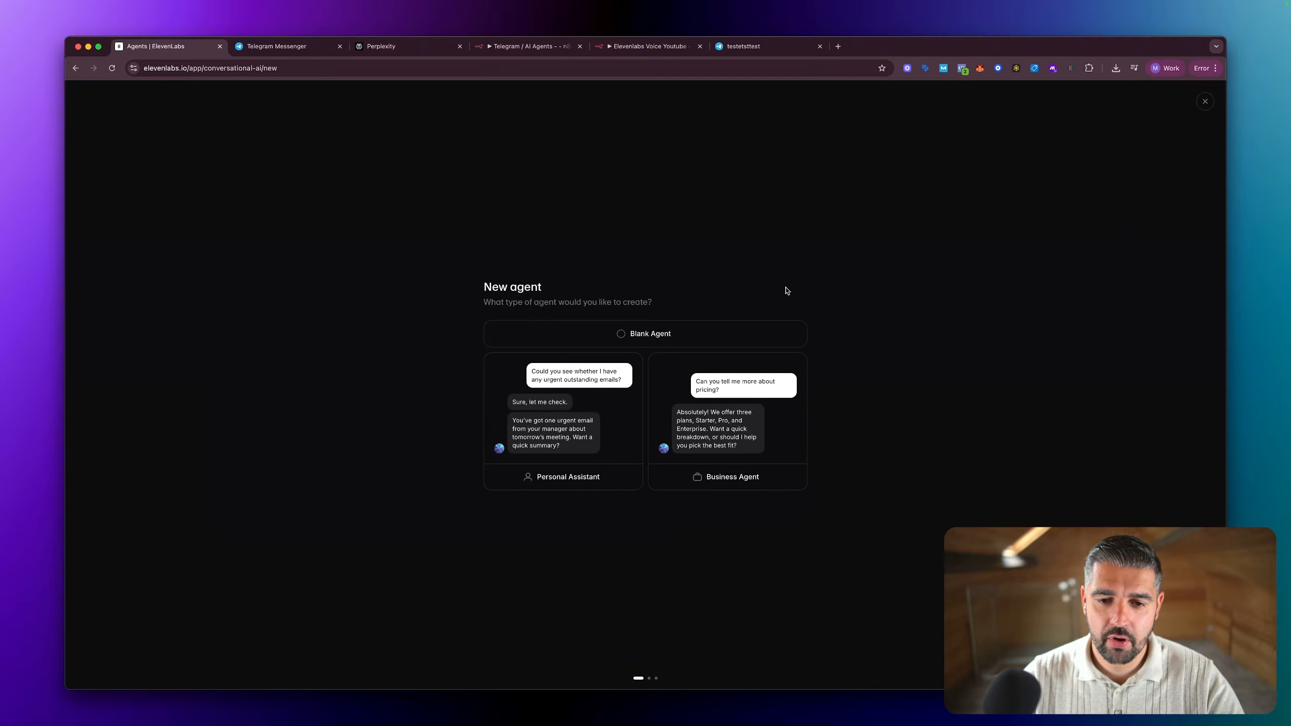
{"action": "left_click", "coordinate": [641, 340]}
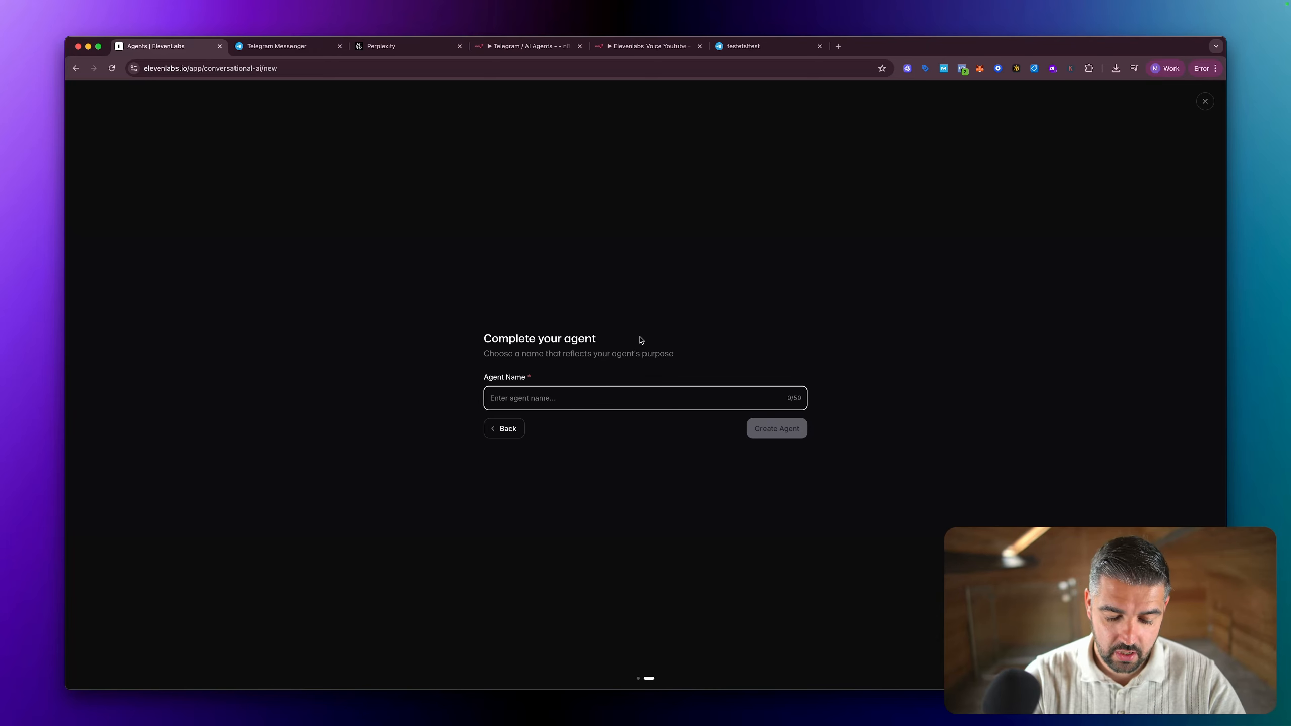
{"action": "type", "text": "Generalised Agent Test"}
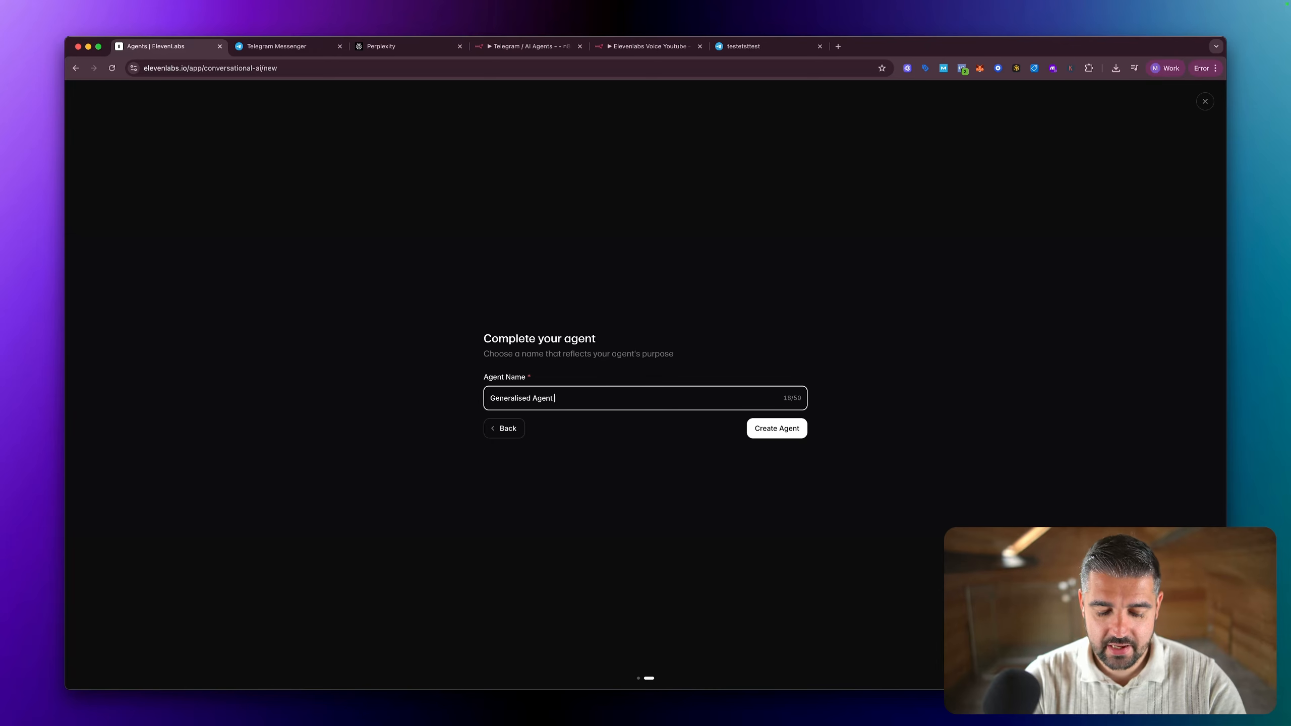
{"action": "left_click", "coordinate": [786, 440]}
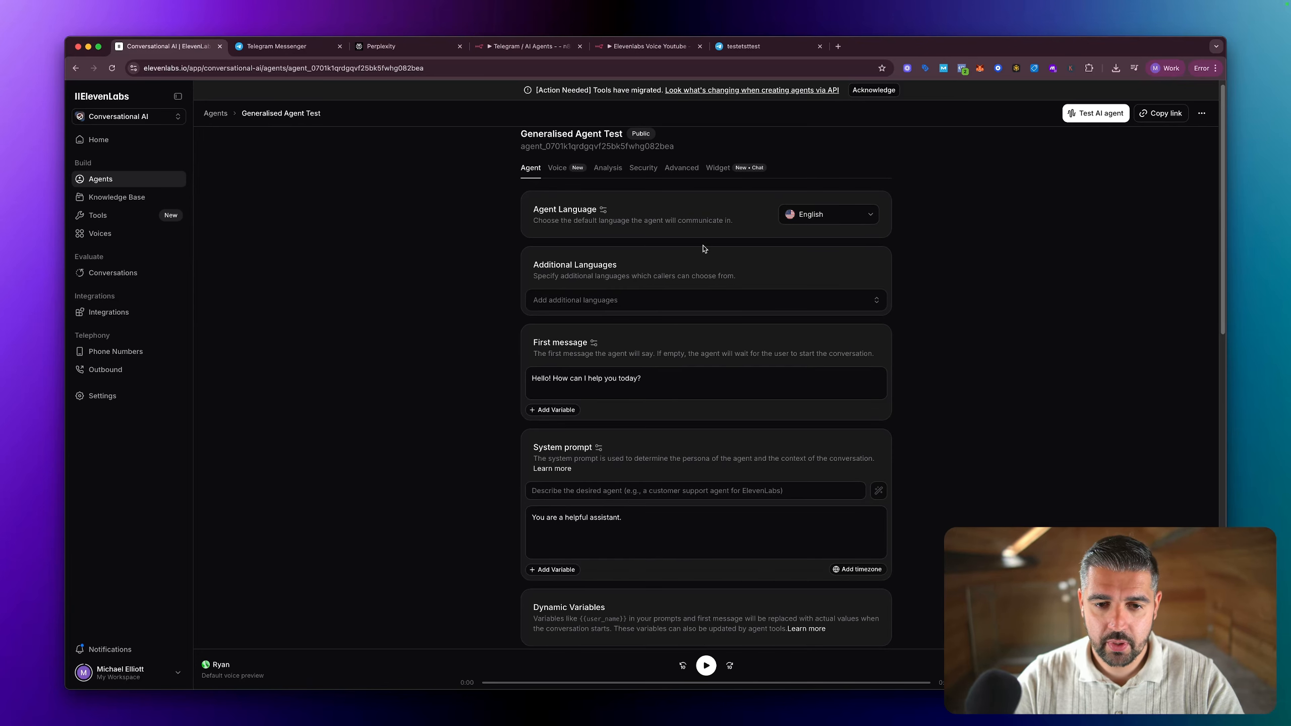
Step: View the additional languages on offer, and set the agent's voice to the English voice clone among the recent voices
{"action": "left_click", "coordinate": [651, 303]}
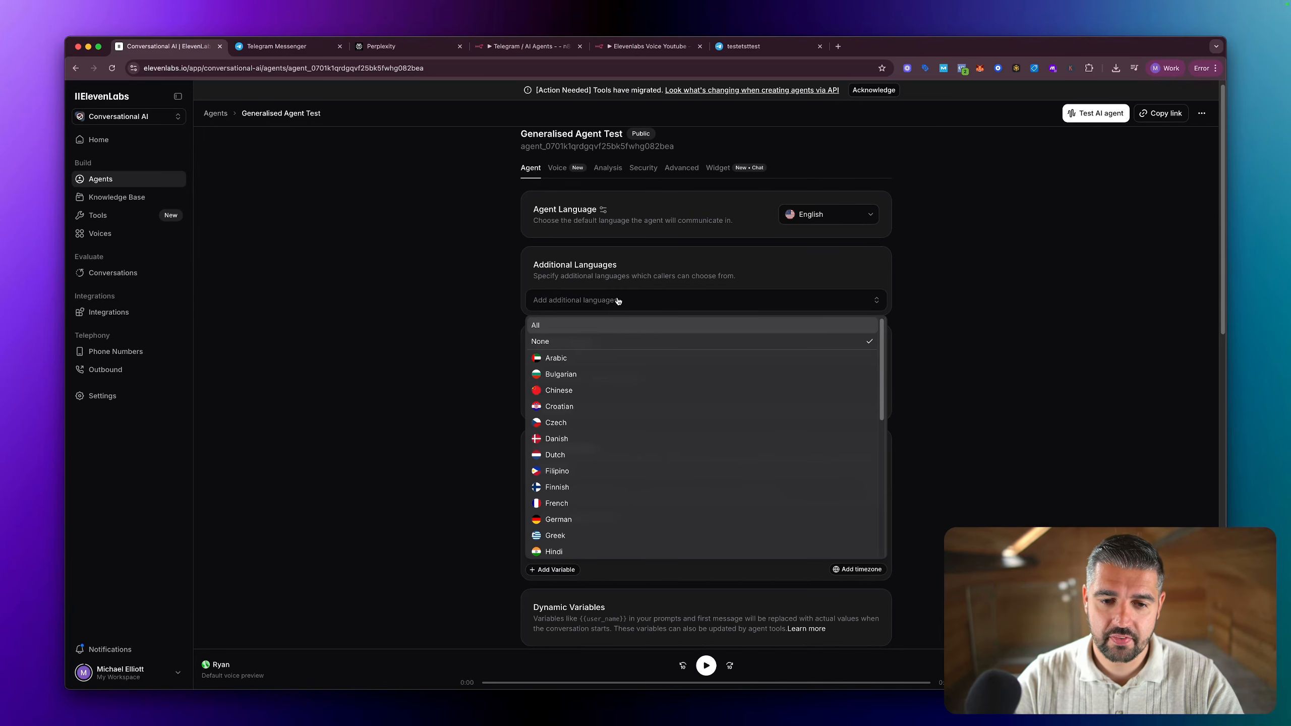
{"action": "left_click", "coordinate": [487, 266]}
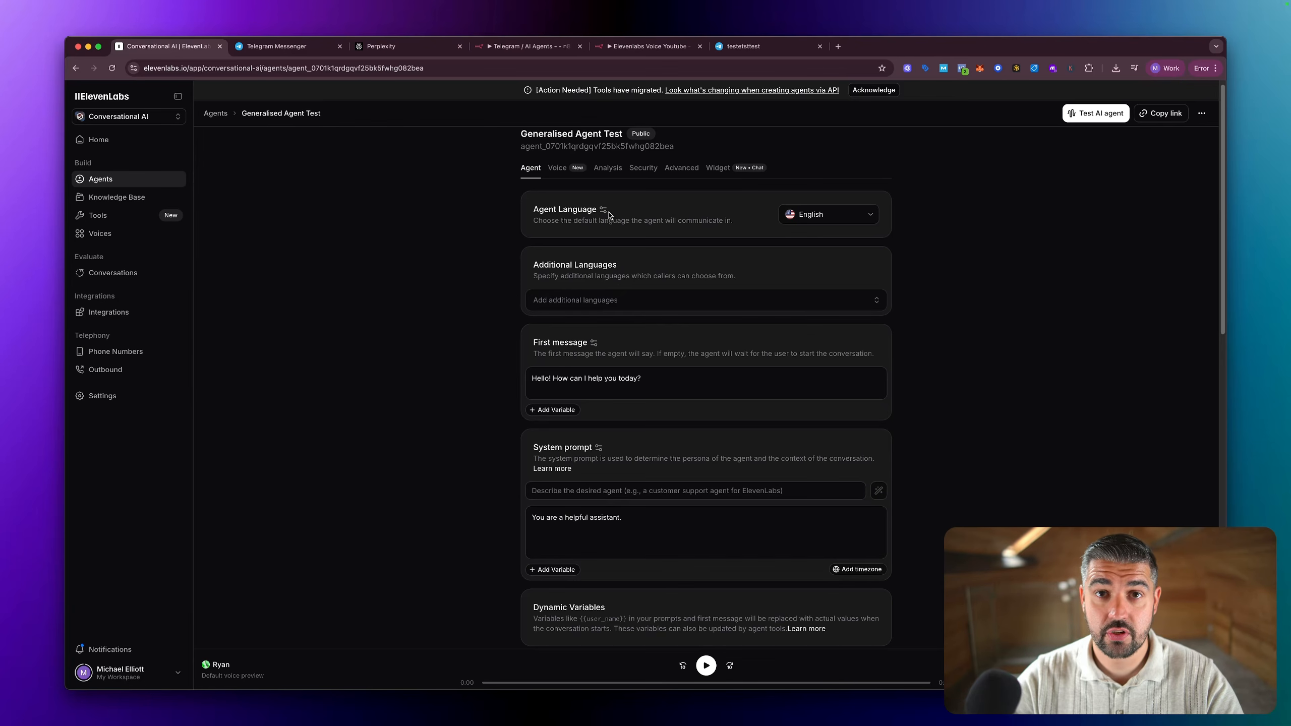
{"action": "left_click", "coordinate": [568, 176]}
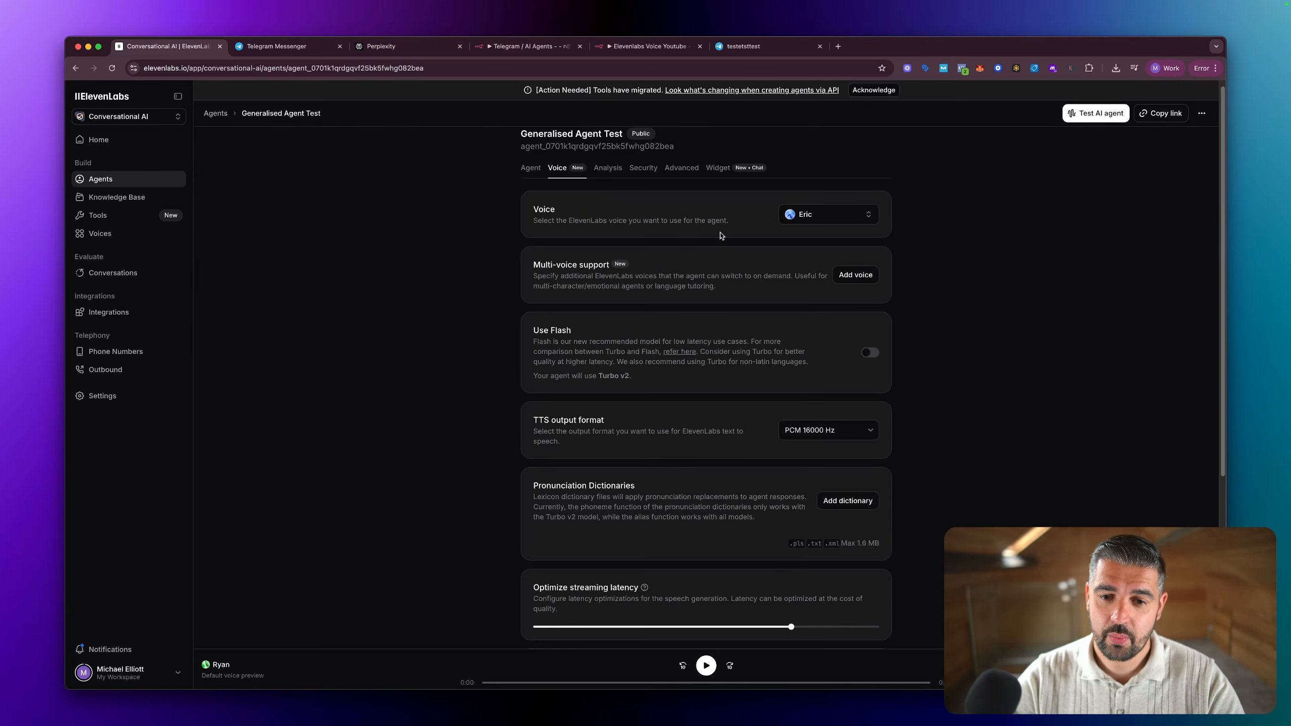
{"action": "left_click", "coordinate": [816, 216]}
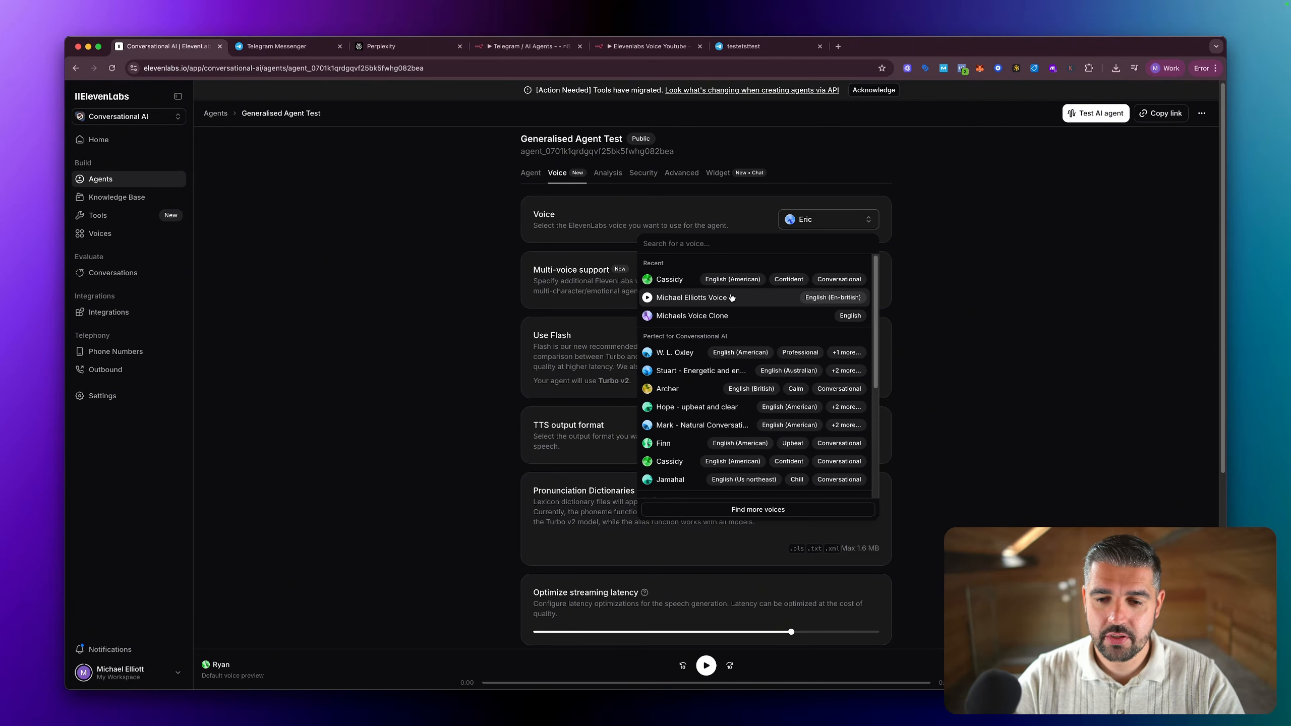
{"action": "scroll", "coordinate": [726, 318], "scroll_direction": "down", "scroll_amount": 1}
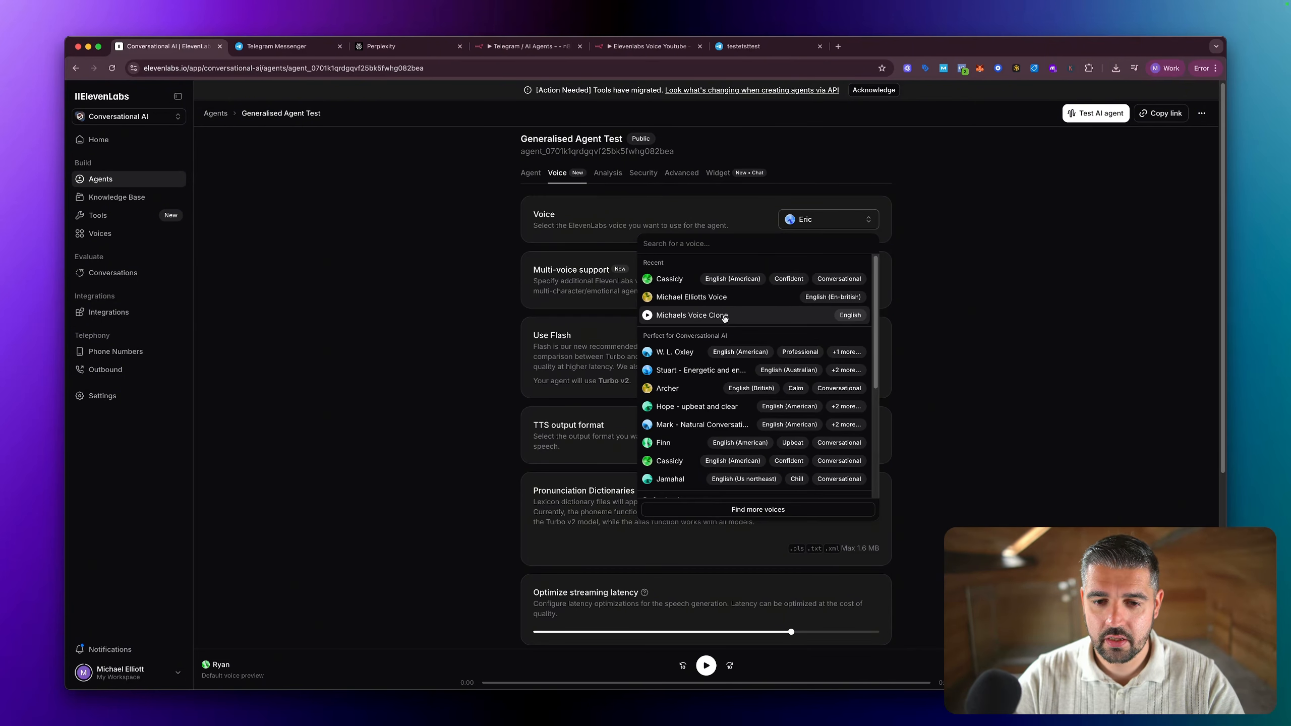
{"action": "left_click", "coordinate": [724, 314]}
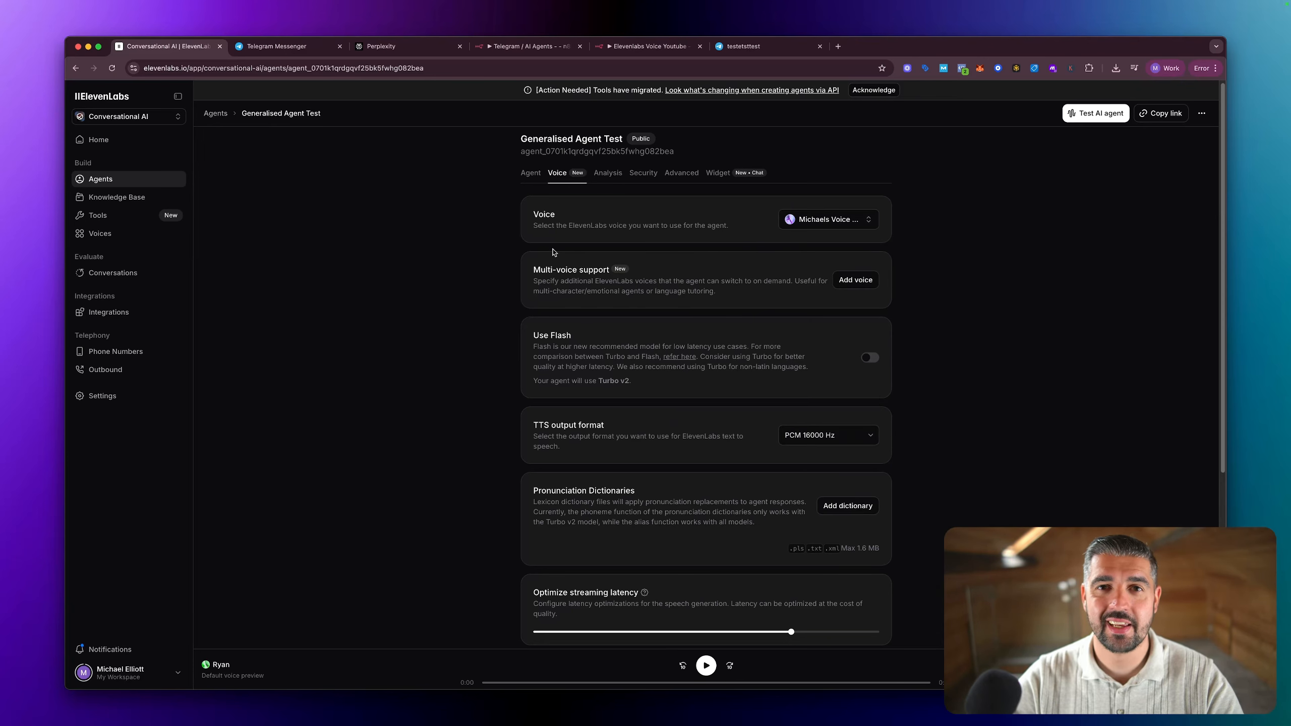
Step: Search the agent's available voices for "rachel" and close the voice list without choosing another voice
{"action": "scroll", "coordinate": [554, 253], "scroll_direction": "down", "scroll_amount": 1}
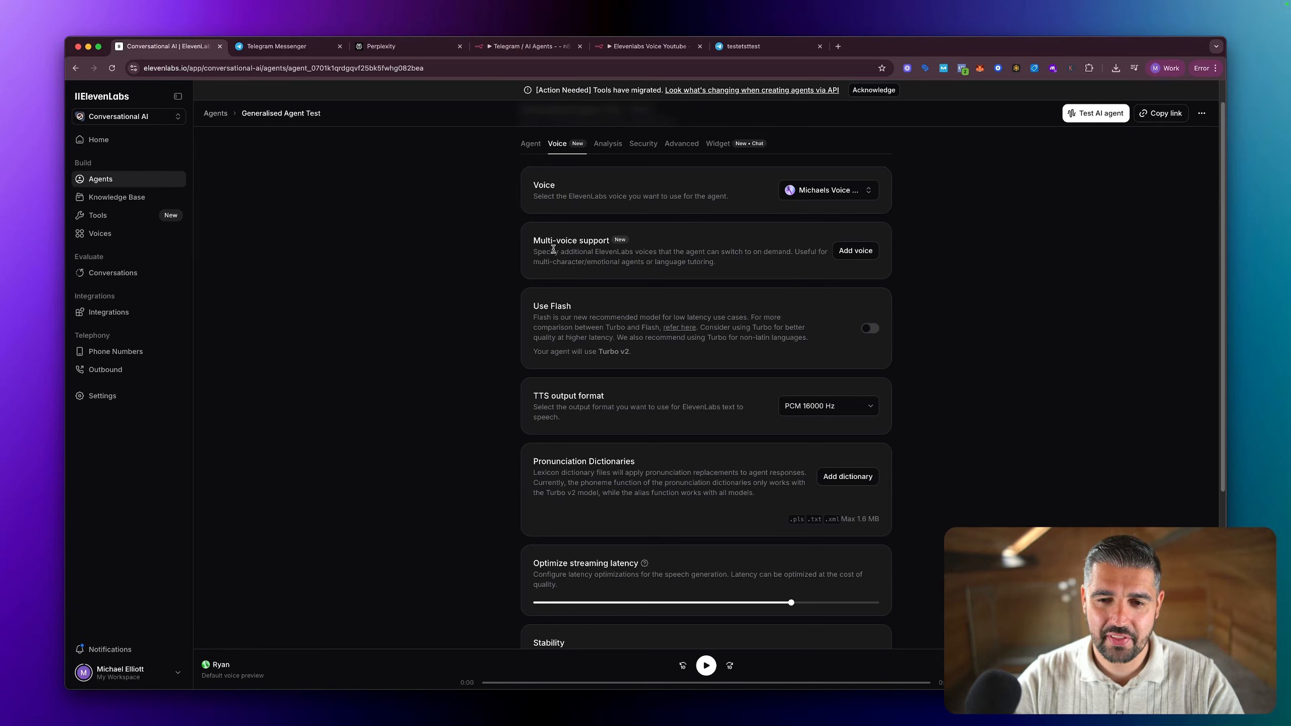
{"action": "scroll", "coordinate": [687, 253], "scroll_direction": "down", "scroll_amount": 1}
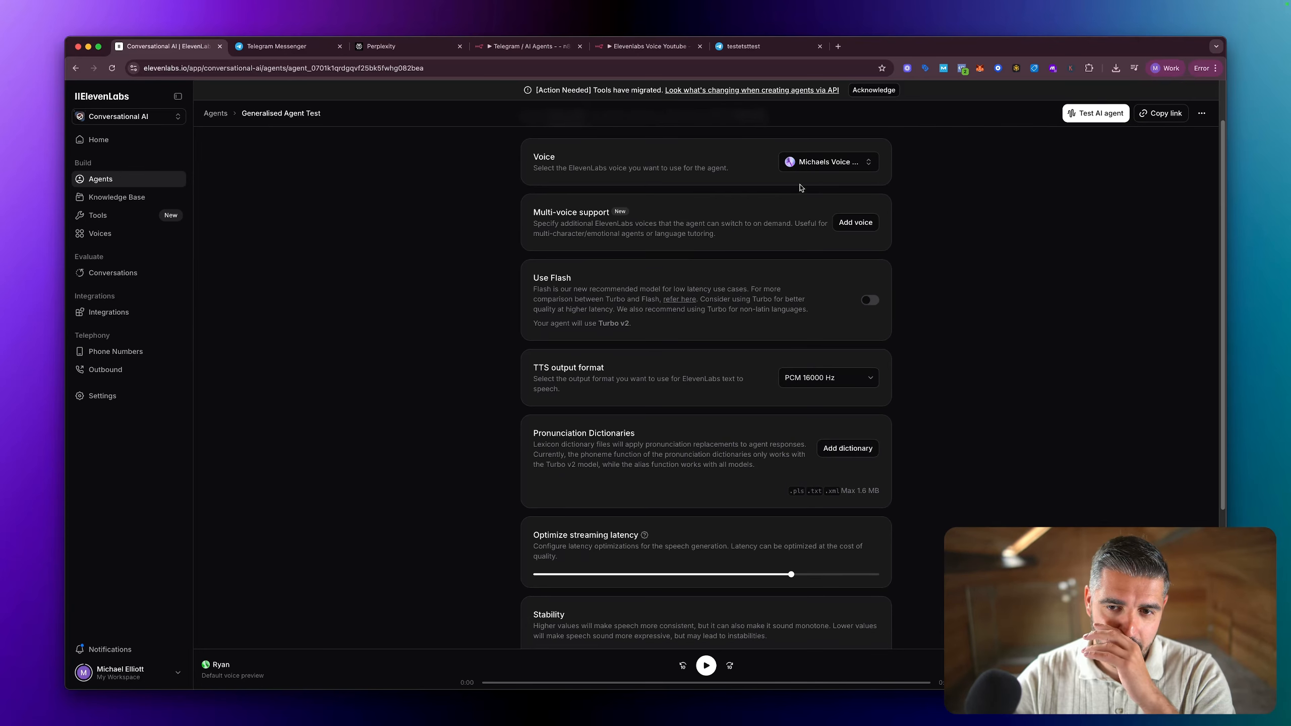
{"action": "left_click", "coordinate": [818, 163]}
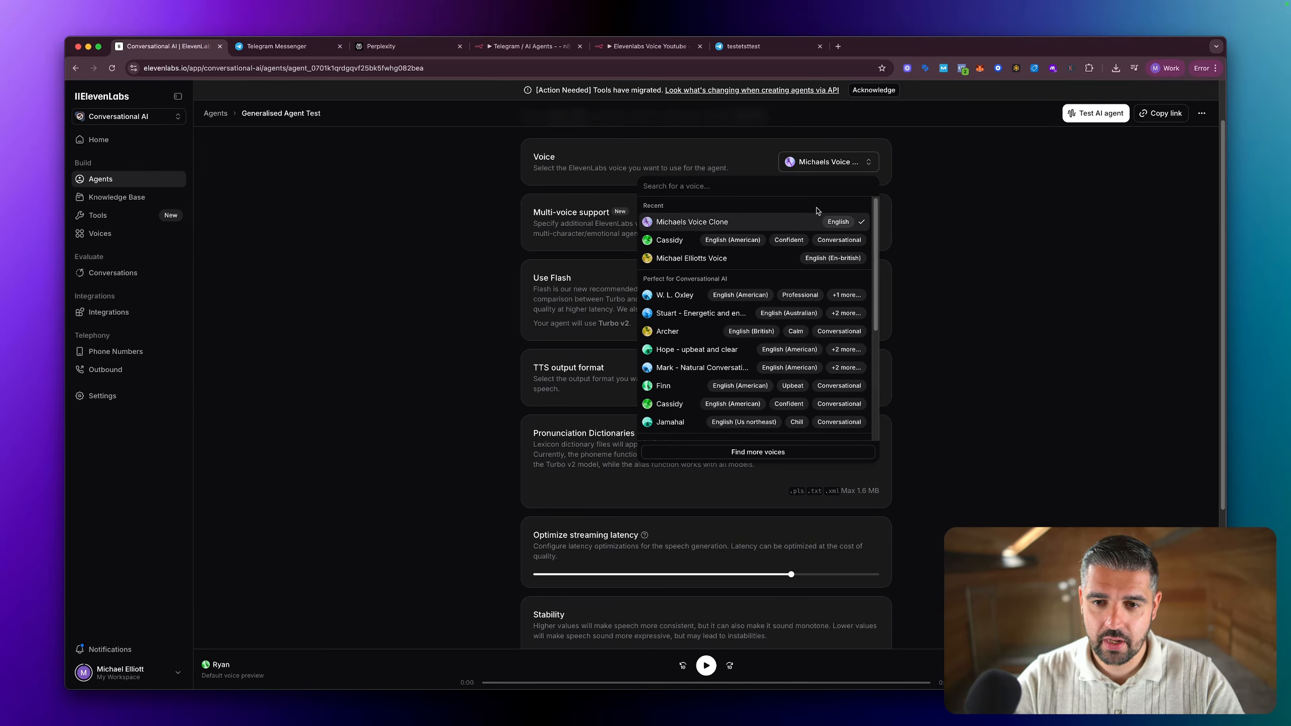
{"action": "type", "text": "rache"}
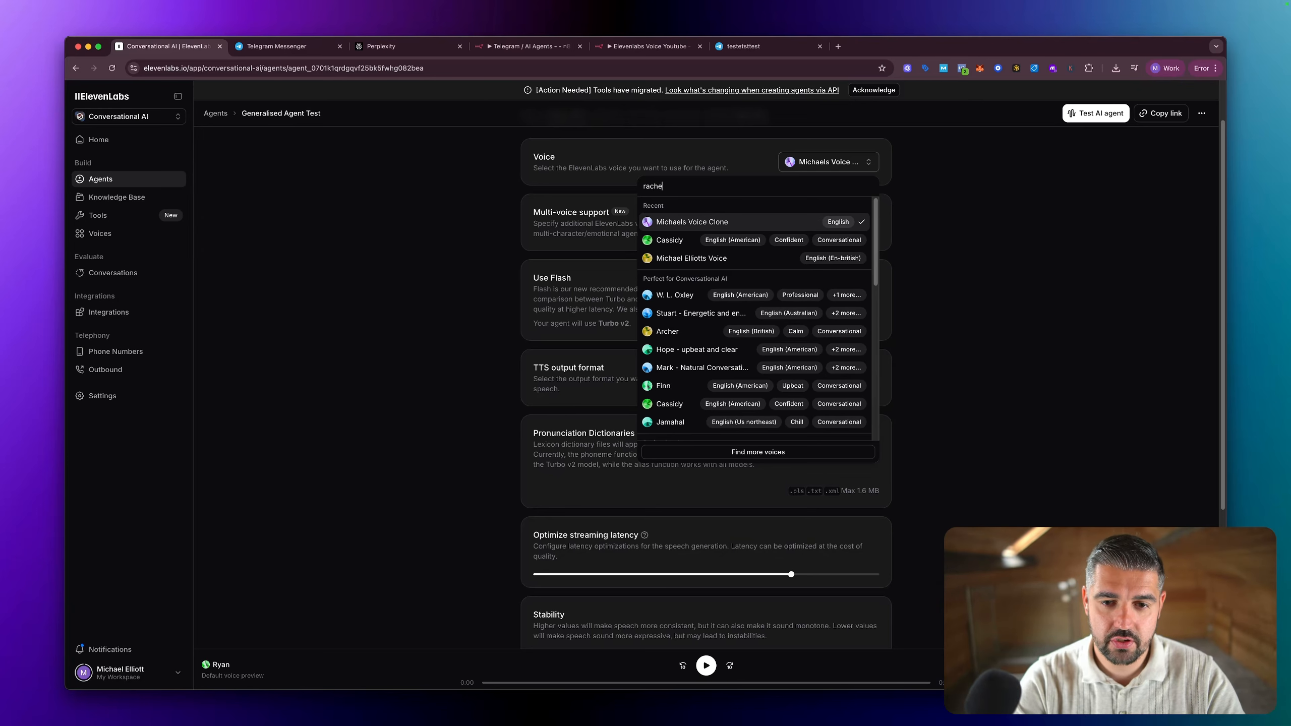
{"action": "type", "text": "l"}
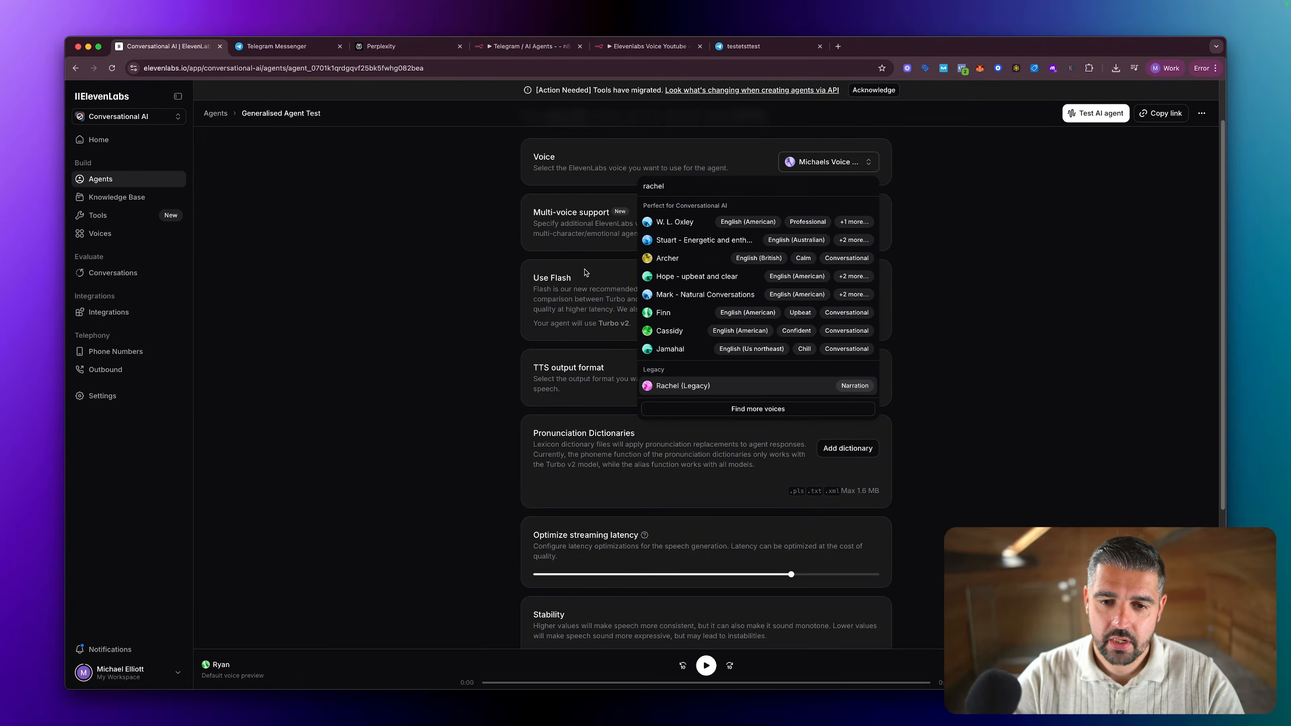
{"action": "left_click", "coordinate": [496, 283]}
Step: Review the agent's voice settings down to streaming latency, stability, speed and similarity, and save the changes
{"action": "scroll", "coordinate": [734, 277], "scroll_direction": "down", "scroll_amount": 2}
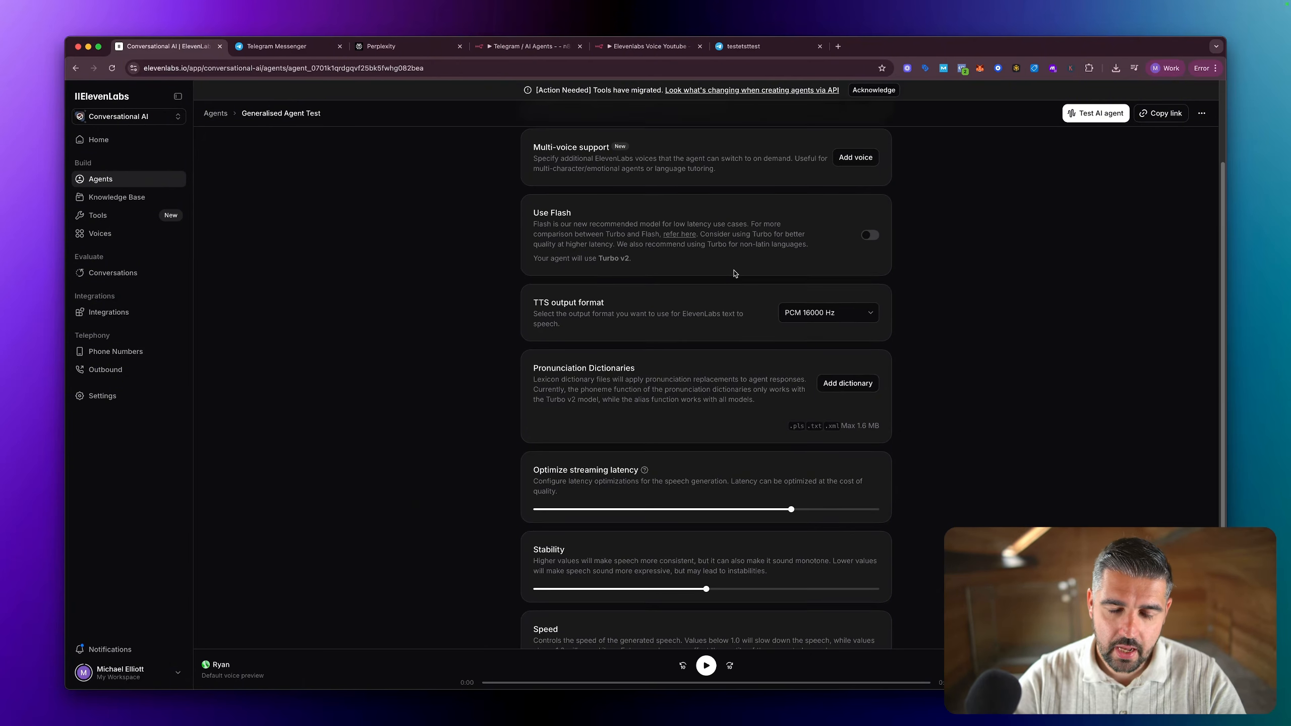
{"action": "scroll", "coordinate": [734, 275], "scroll_direction": "up", "scroll_amount": 3}
{"action": "scroll", "coordinate": [732, 277], "scroll_direction": "down", "scroll_amount": 2}
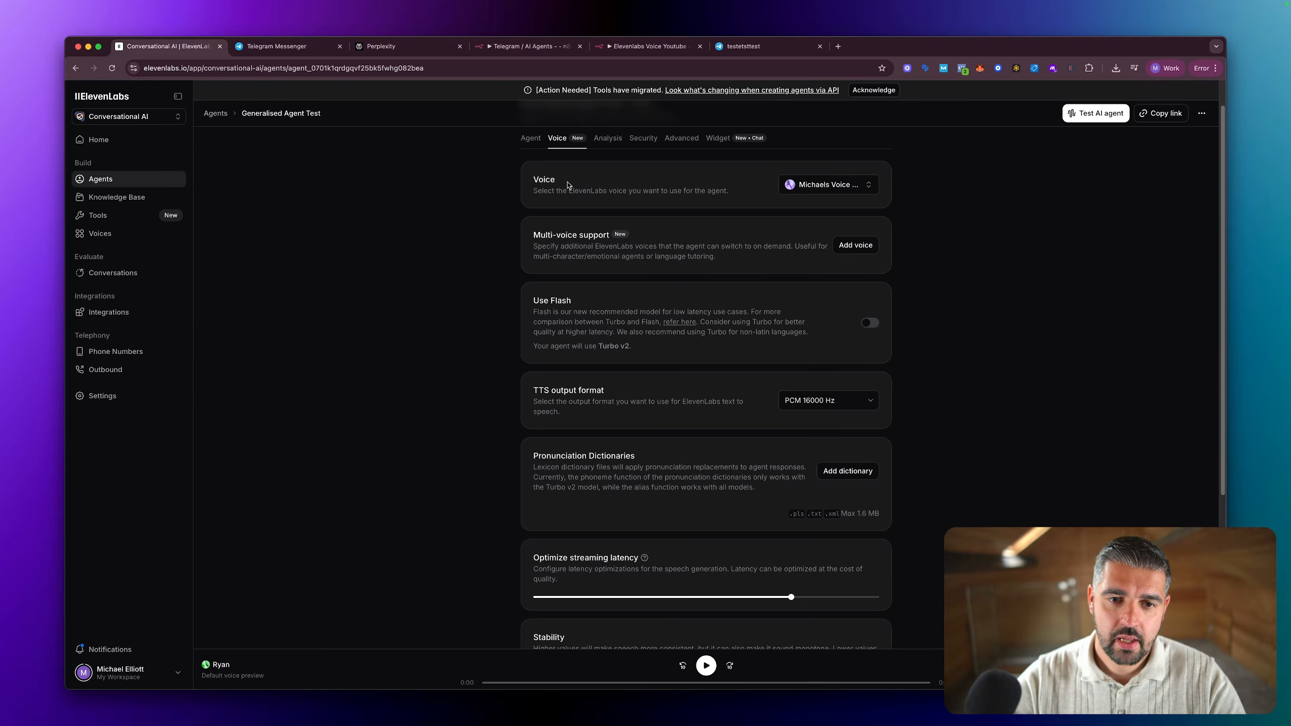
{"action": "scroll", "coordinate": [604, 219], "scroll_direction": "down", "scroll_amount": 5}
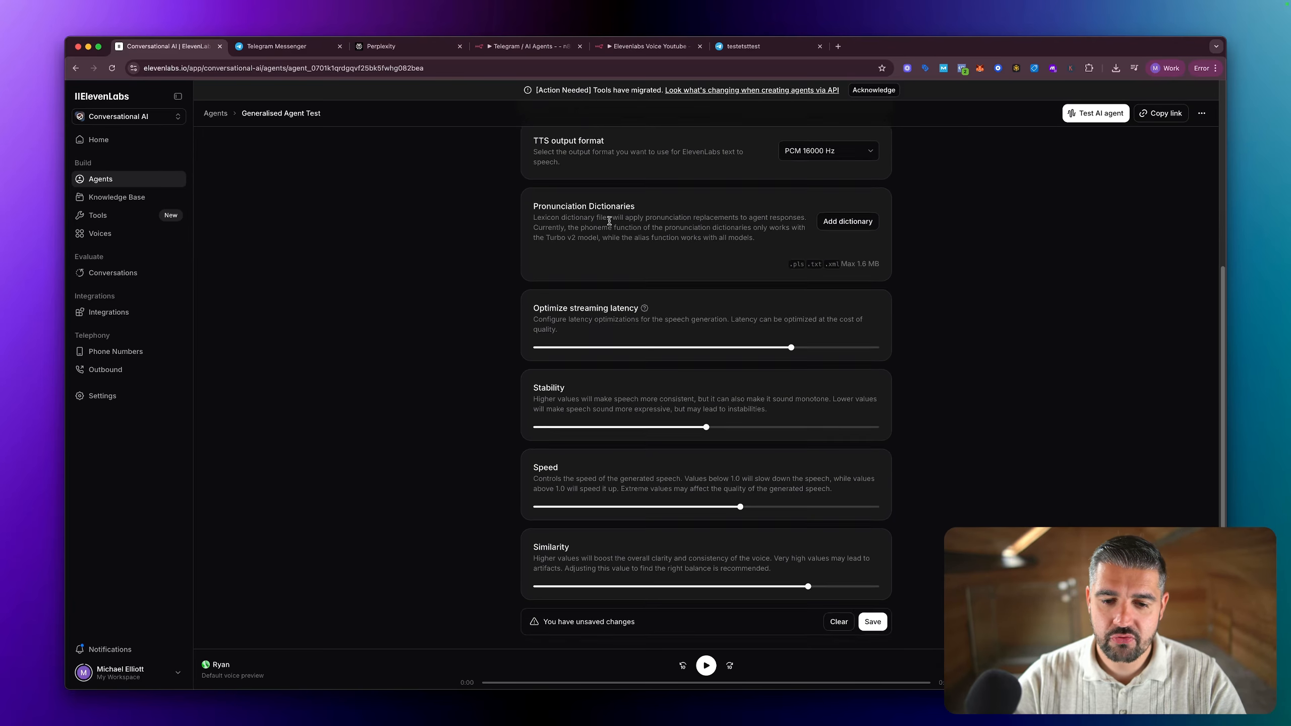
{"action": "key", "text": "ctrl+a"}
{"action": "mouse_move", "coordinate": [707, 283]}
{"action": "left_mouse_down"}
{"action": "mouse_move", "coordinate": [516, 304]}
{"action": "mouse_move", "coordinate": [656, 647]}
{"action": "mouse_move", "coordinate": [981, 467]}
{"action": "mouse_move", "coordinate": [667, 280]}
{"action": "left_mouse_up"}
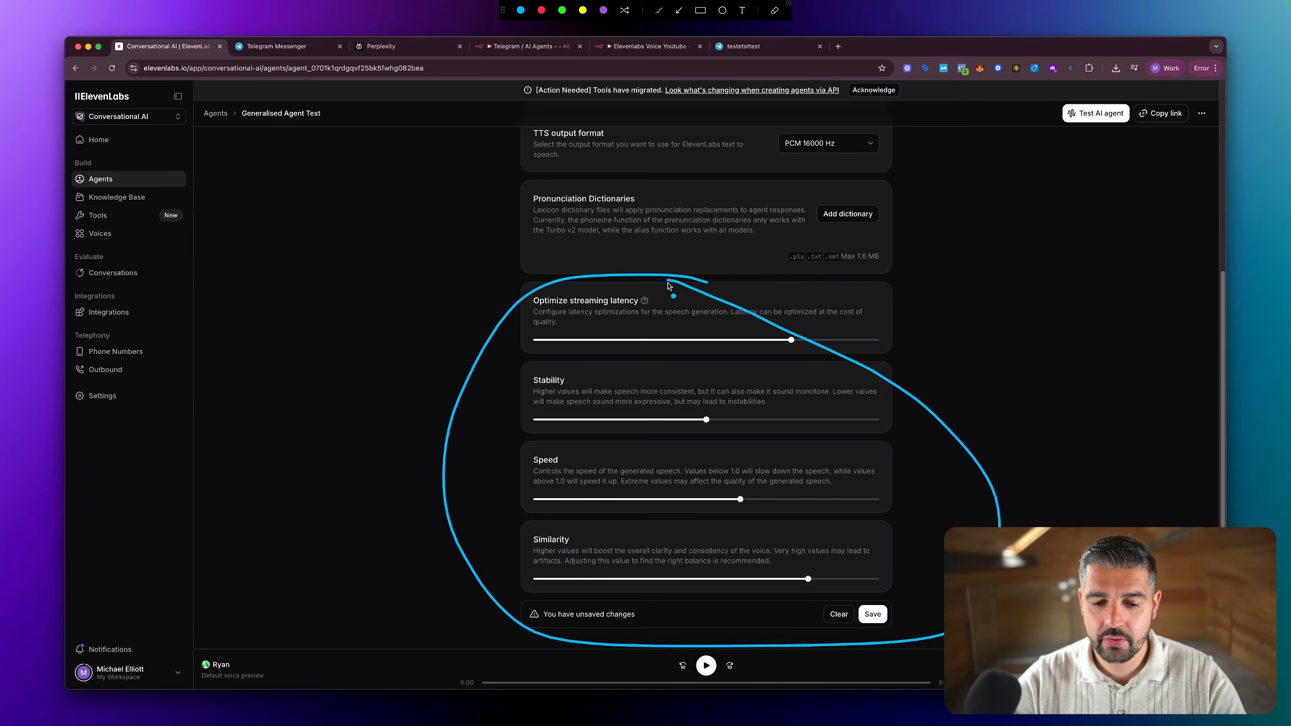
{"action": "key", "text": "Escape"}
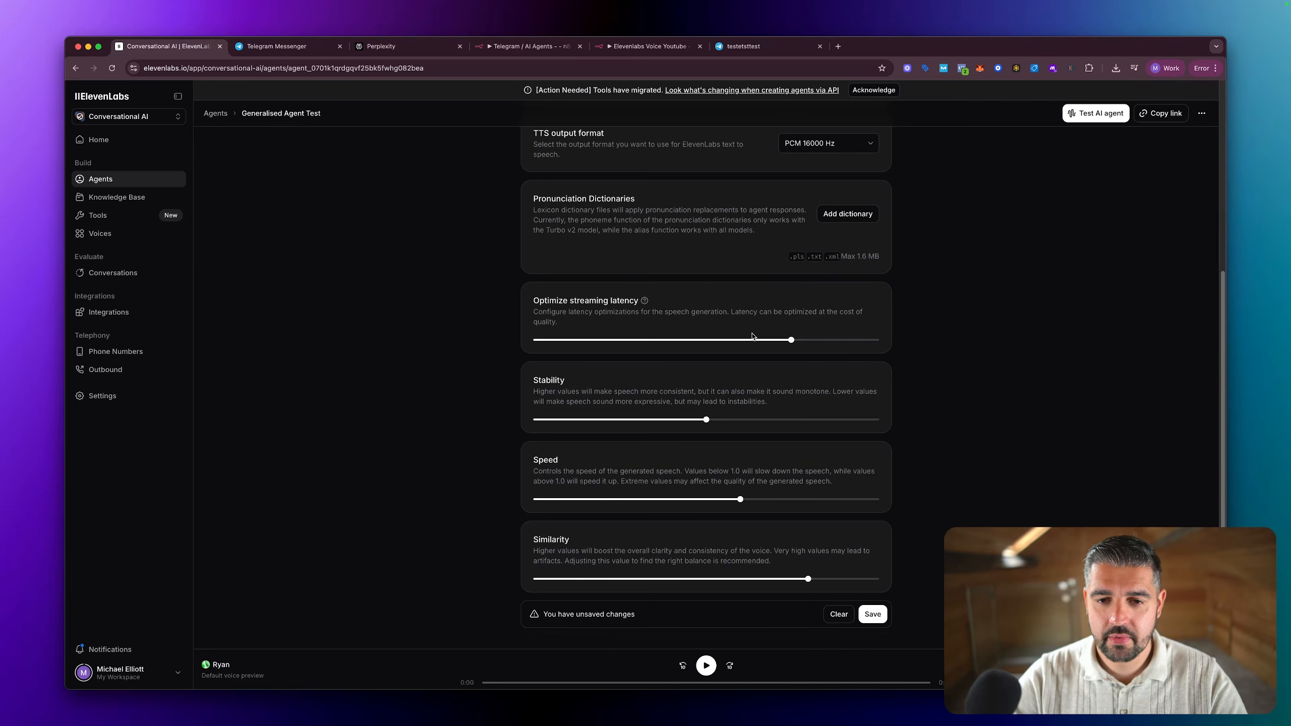
{"action": "left_click", "coordinate": [873, 614]}
Step: Return to the agent's main settings and view its default language setting
{"action": "scroll", "coordinate": [692, 356], "scroll_direction": "up", "scroll_amount": 10}
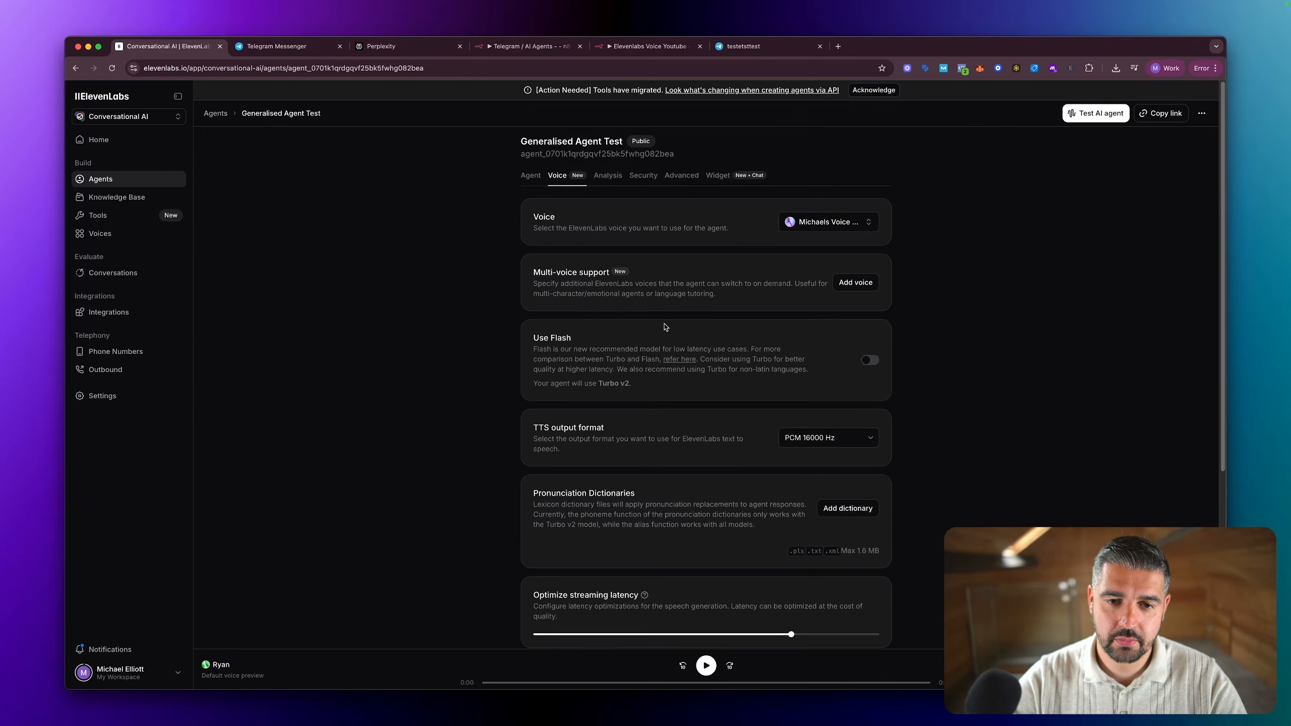
{"action": "left_click", "coordinate": [528, 181]}
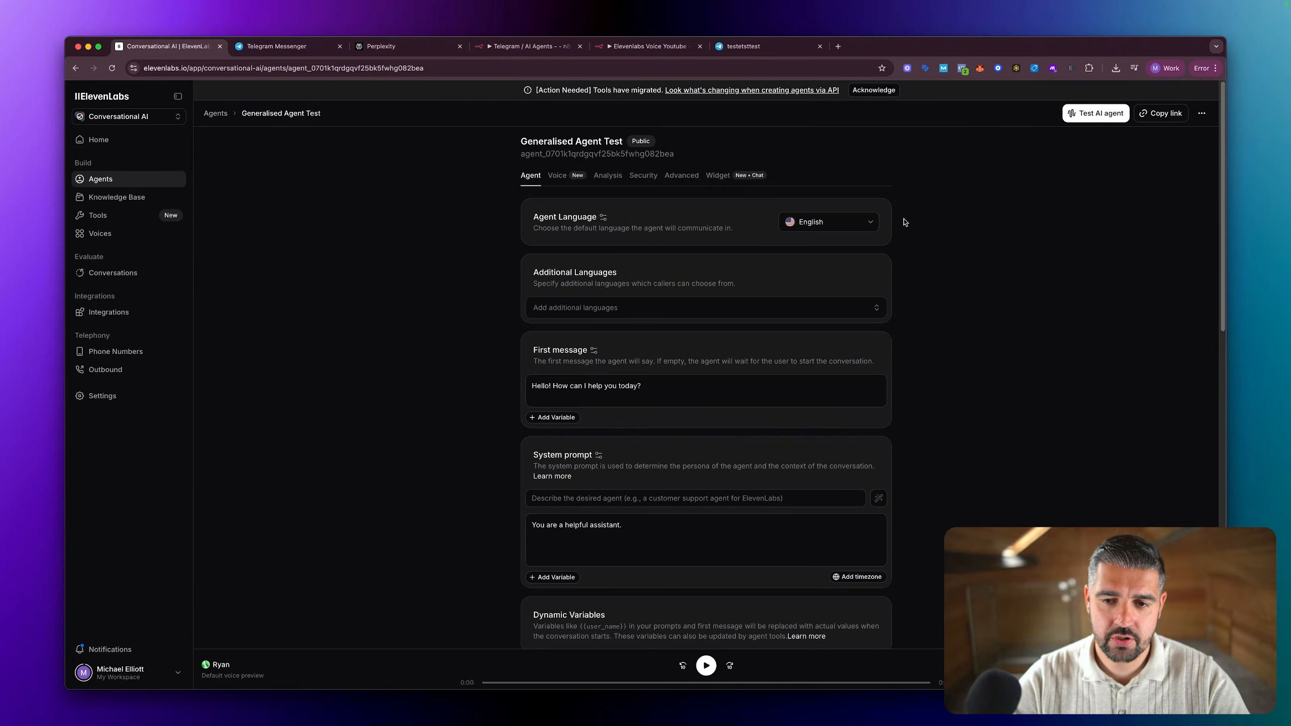
{"action": "key", "text": "ctrl+a"}
{"action": "mouse_move", "coordinate": [955, 213]}
{"action": "left_mouse_down"}
{"action": "mouse_move", "coordinate": [909, 219]}
{"action": "mouse_move", "coordinate": [925, 240]}
{"action": "left_mouse_up"}
{"action": "key", "text": "Escape"}
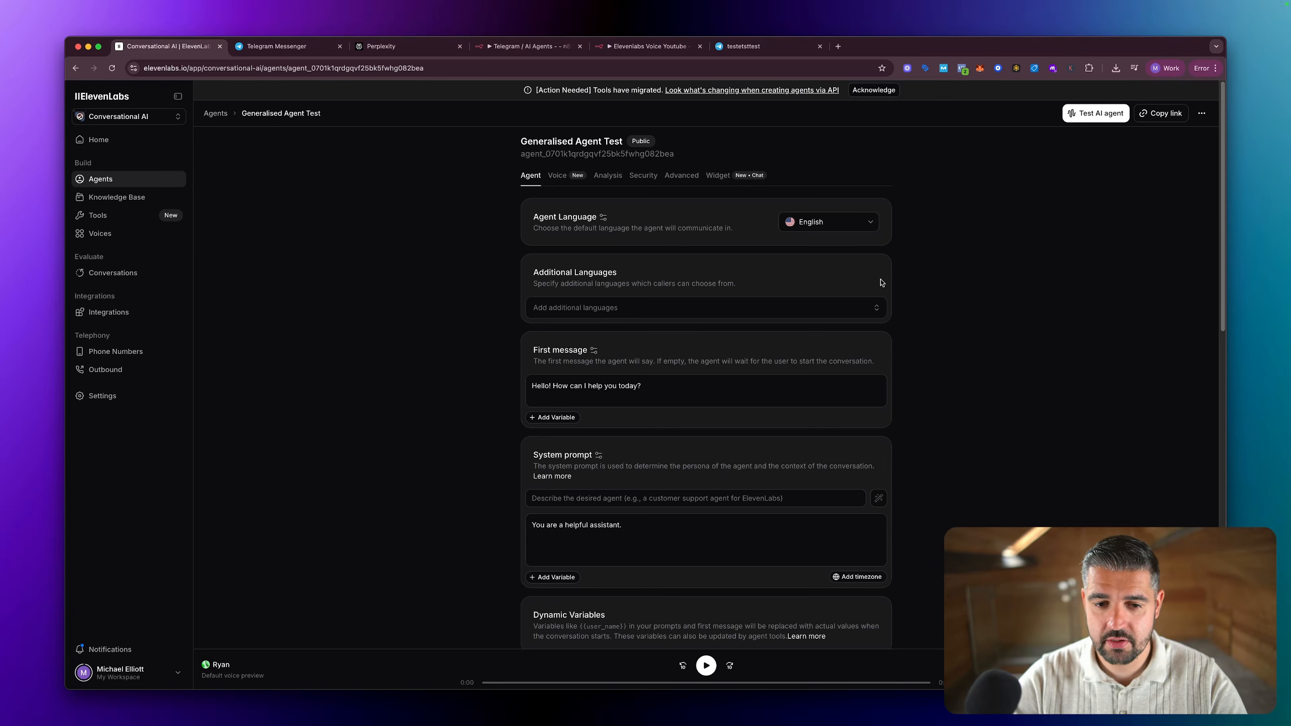
Step: Examine the system and custom variables available for the first message, and look at the system prompt and LLM settings
{"action": "scroll", "coordinate": [862, 292], "scroll_direction": "down", "scroll_amount": 1}
{"action": "left_click", "coordinate": [662, 344]}
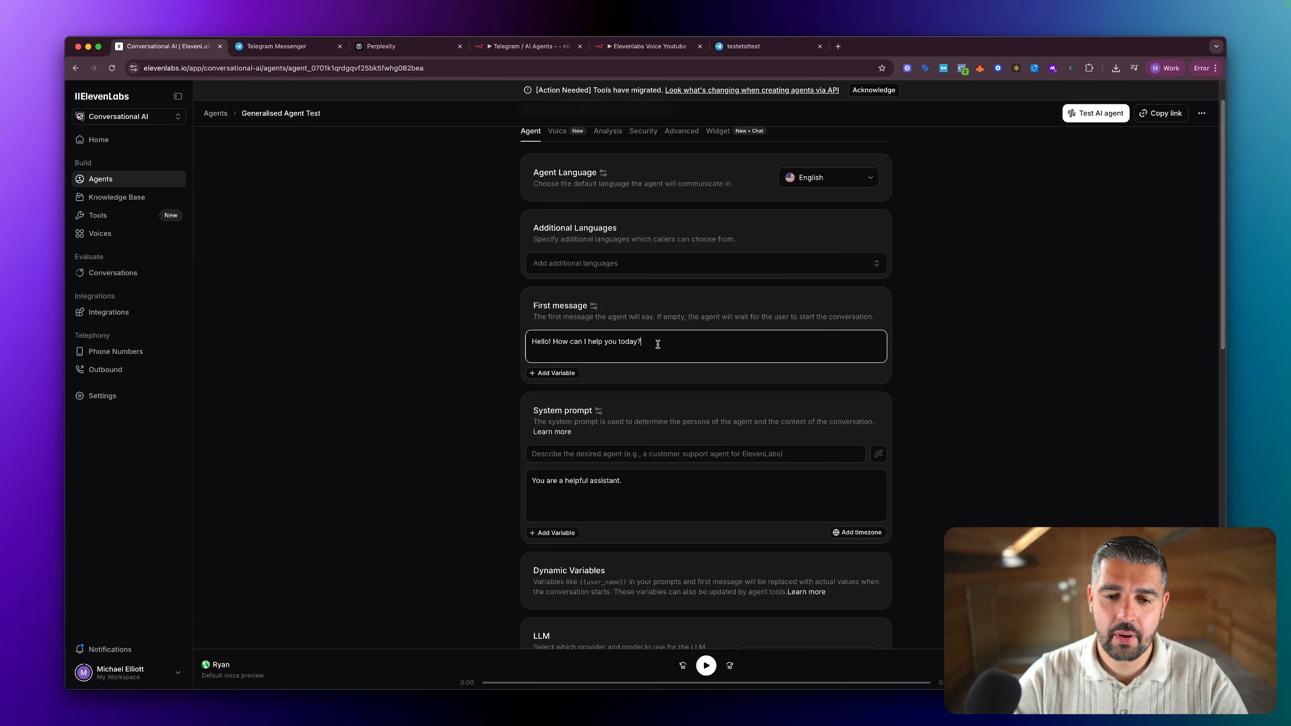
{"action": "left_click", "coordinate": [564, 372]}
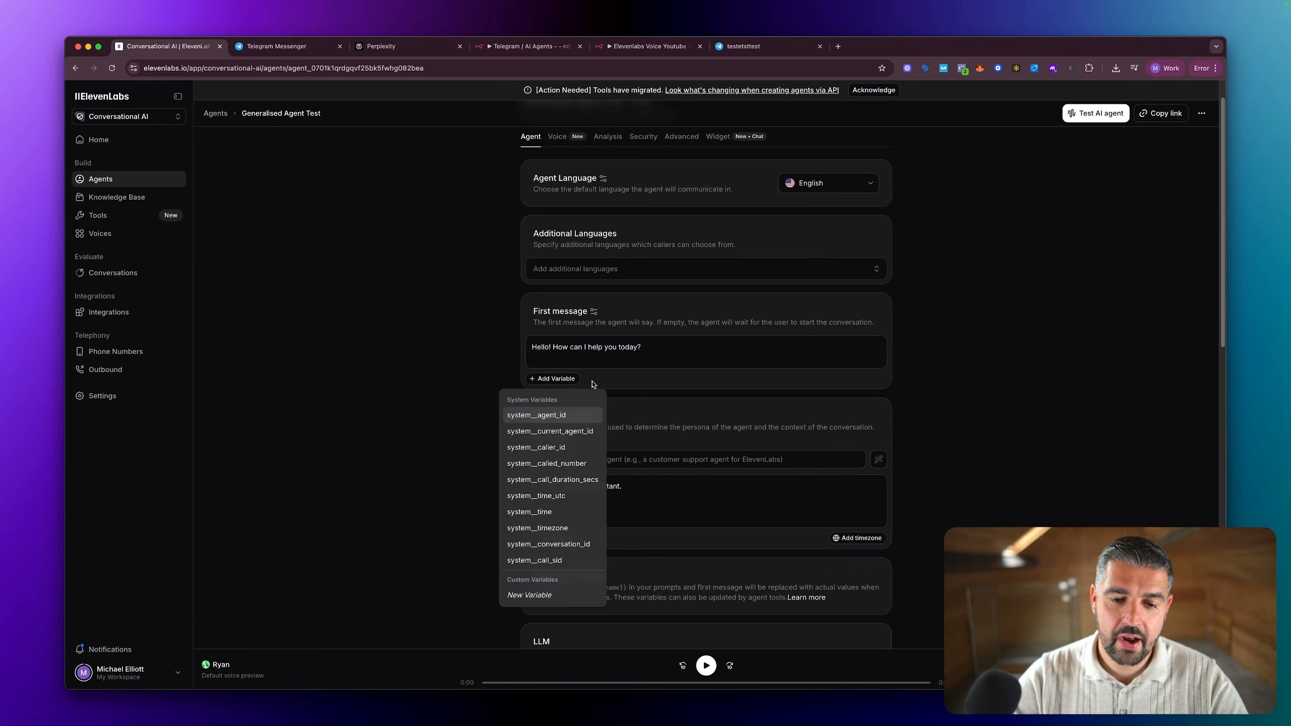
{"action": "left_click", "coordinate": [650, 355]}
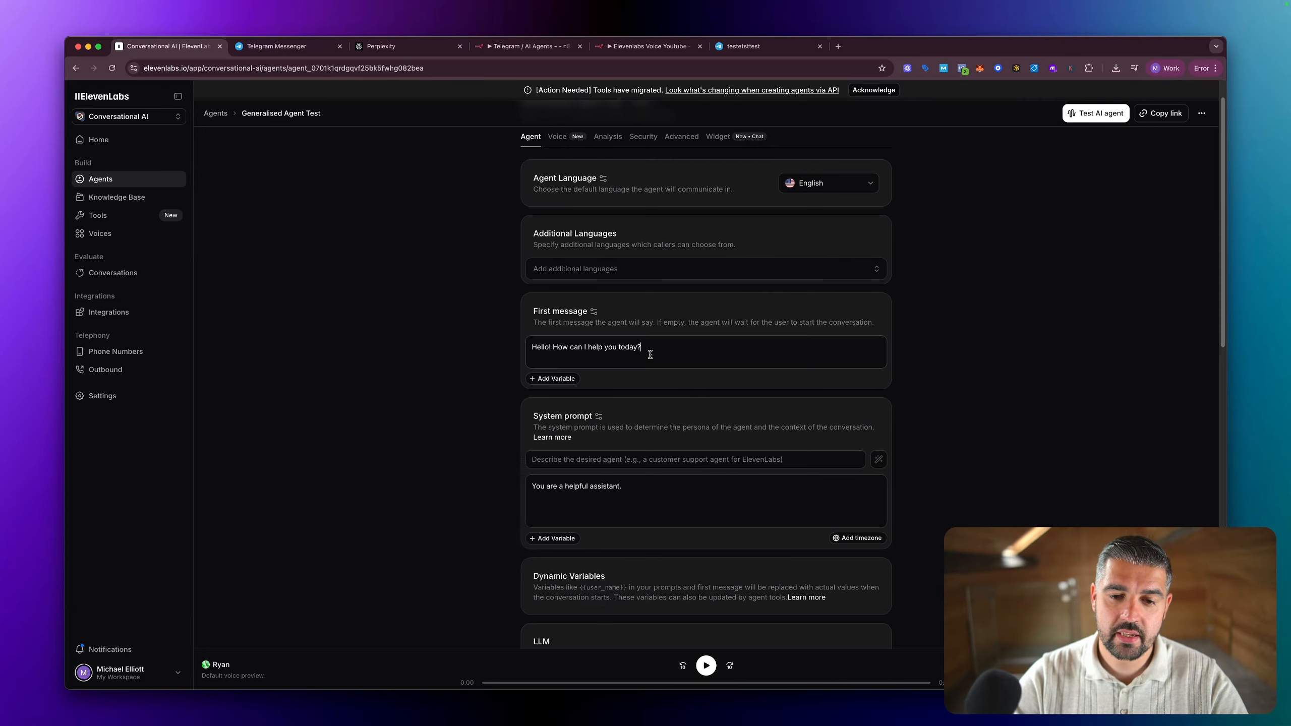
{"action": "left_click", "coordinate": [562, 382]}
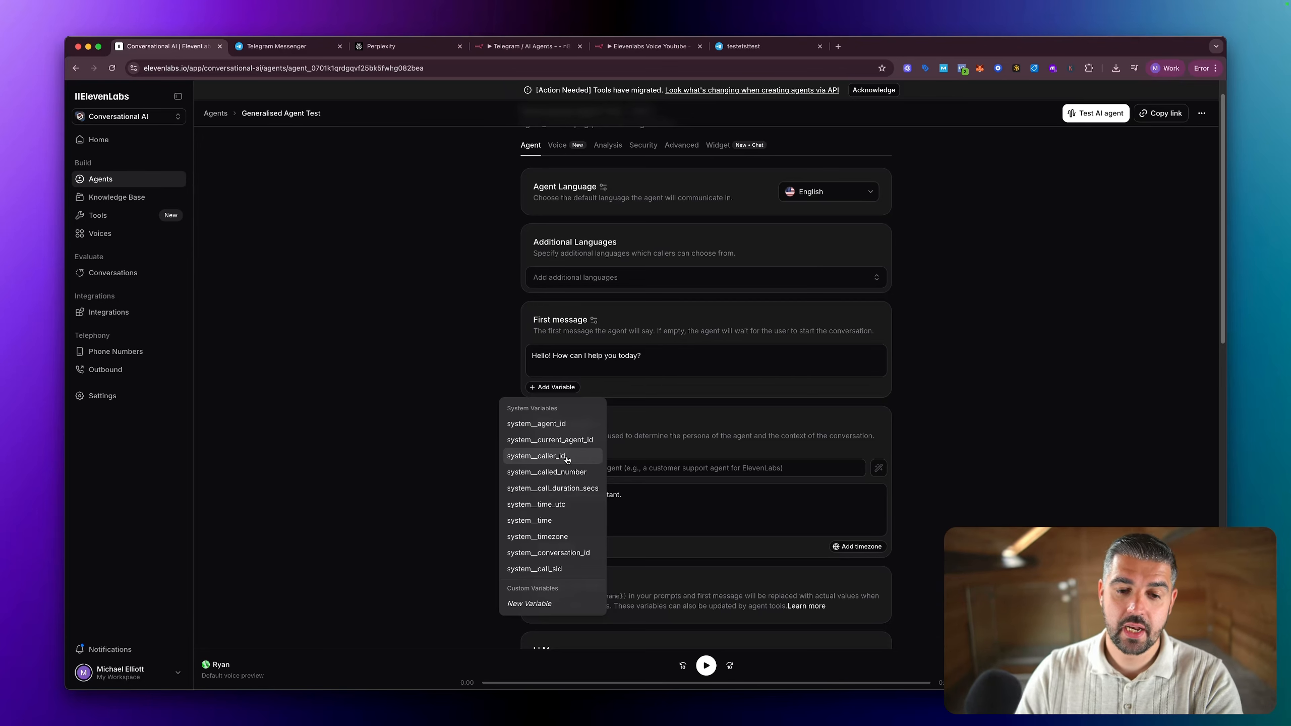
{"action": "left_click", "coordinate": [681, 367]}
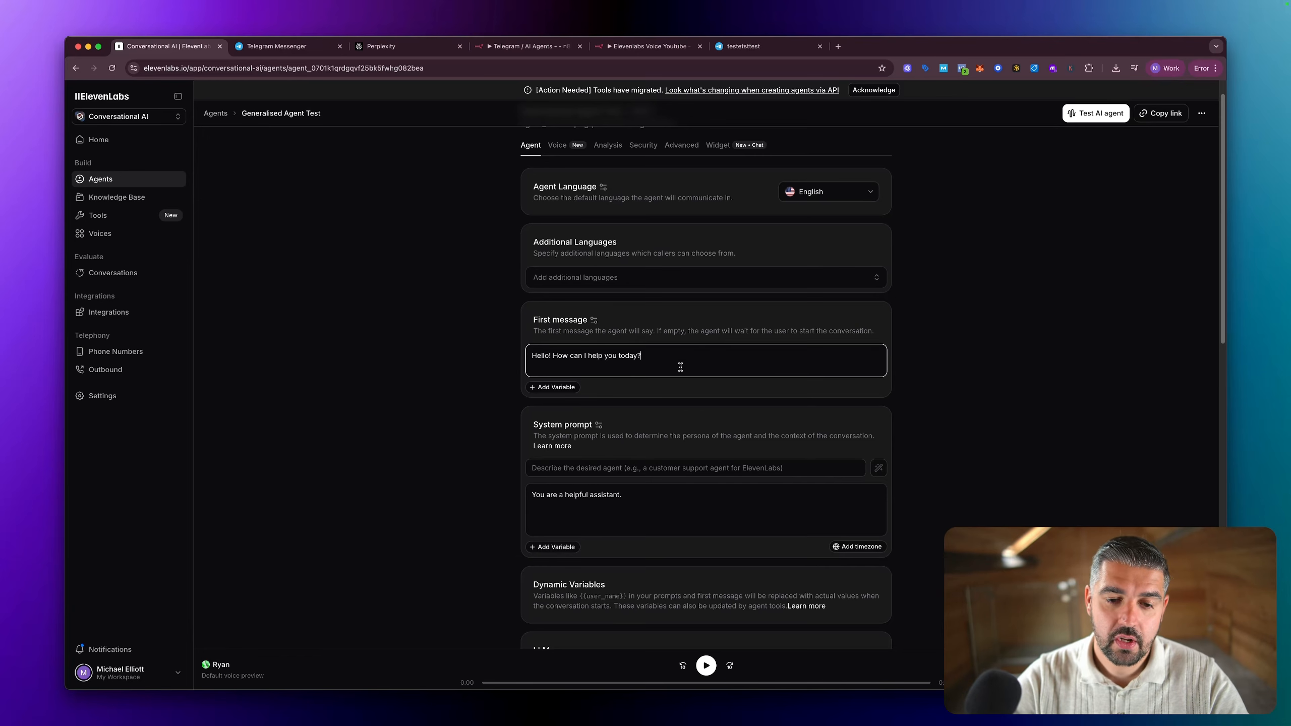
{"action": "scroll", "coordinate": [634, 421], "scroll_direction": "down", "scroll_amount": 2}
{"action": "scroll", "coordinate": [633, 422], "scroll_direction": "down", "scroll_amount": 3}
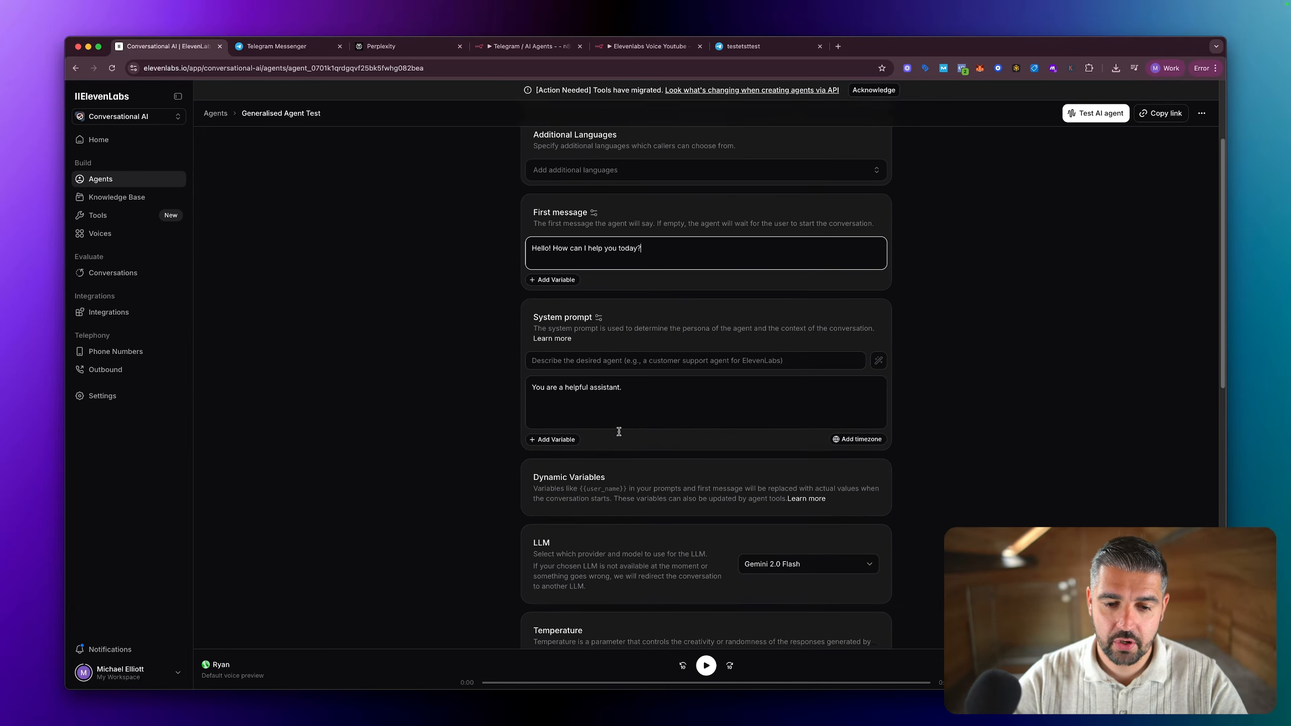
{"action": "key", "text": "super+shift+a"}
{"action": "mouse_move", "coordinate": [822, 260]}
{"action": "left_mouse_down"}
{"action": "mouse_move", "coordinate": [618, 257]}
{"action": "mouse_move", "coordinate": [566, 428]}
{"action": "mouse_move", "coordinate": [961, 350]}
{"action": "mouse_move", "coordinate": [778, 262]}
{"action": "left_mouse_up"}
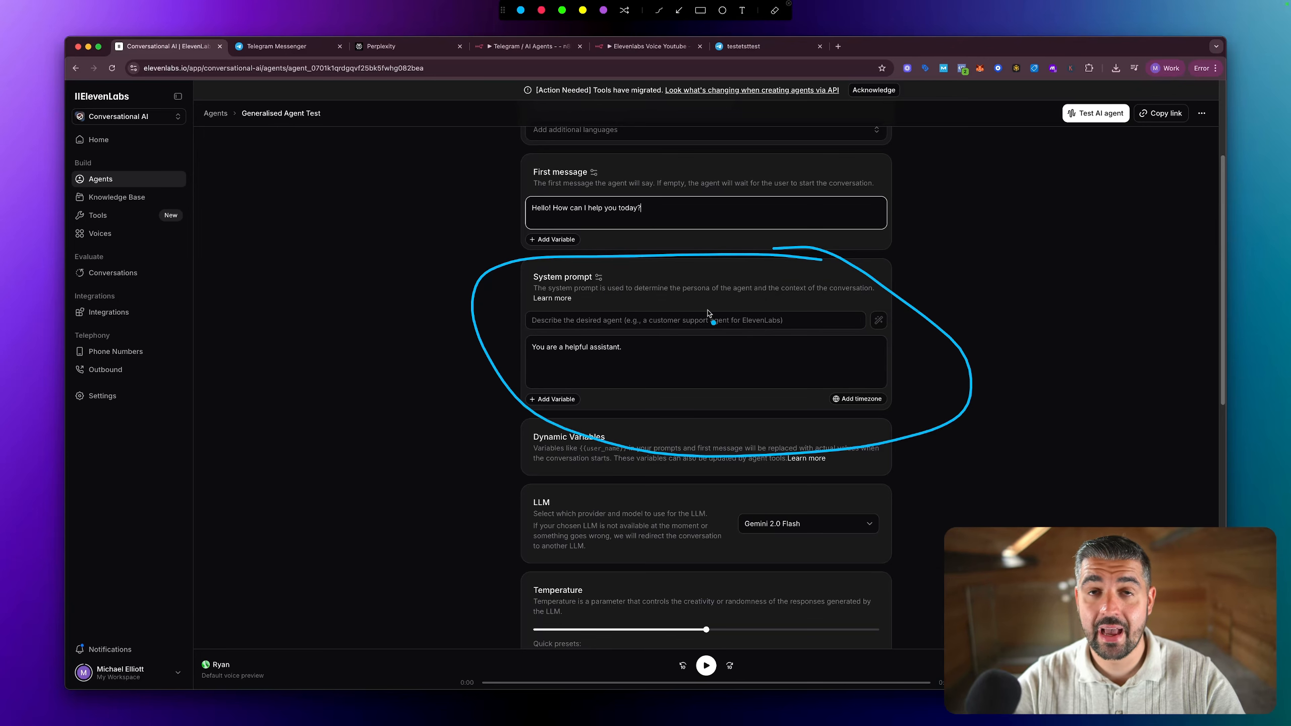
{"action": "key", "text": "Escape"}
Step: View the LLM models available to the agent and keep Gemini 2.0 Flash selected
{"action": "scroll", "coordinate": [740, 375], "scroll_direction": "down", "scroll_amount": 3}
{"action": "scroll", "coordinate": [741, 375], "scroll_direction": "down", "scroll_amount": 3}
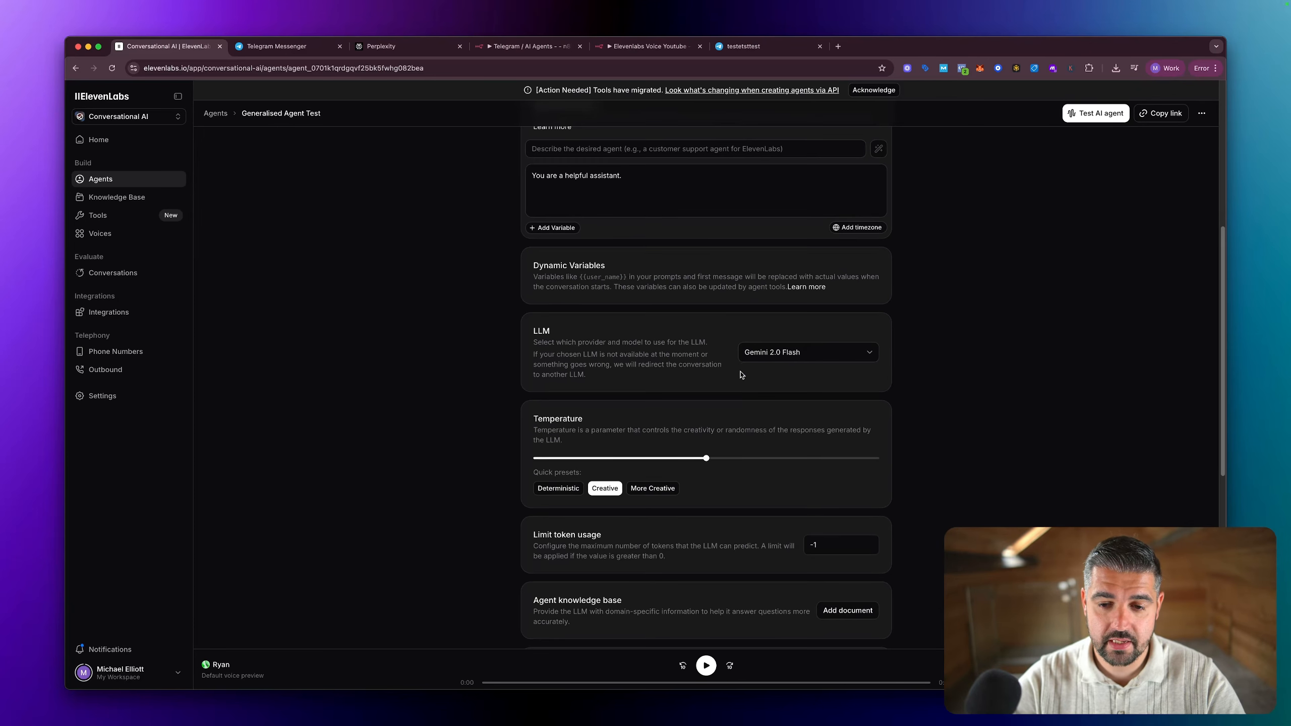
{"action": "left_click", "coordinate": [796, 359]}
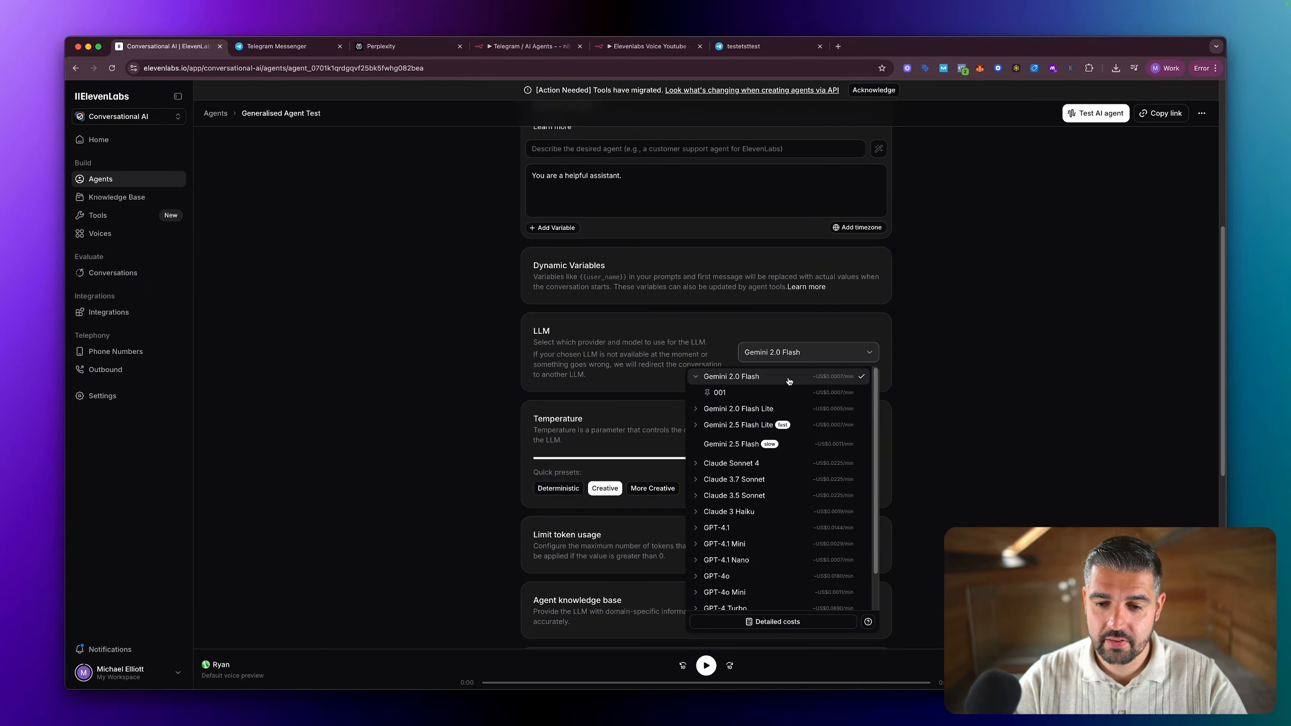
{"action": "left_click", "coordinate": [789, 381]}
Step: Try the agent's temperature at 1.00, and return it to 0.50
{"action": "scroll", "coordinate": [928, 383], "scroll_direction": "down", "scroll_amount": 3}
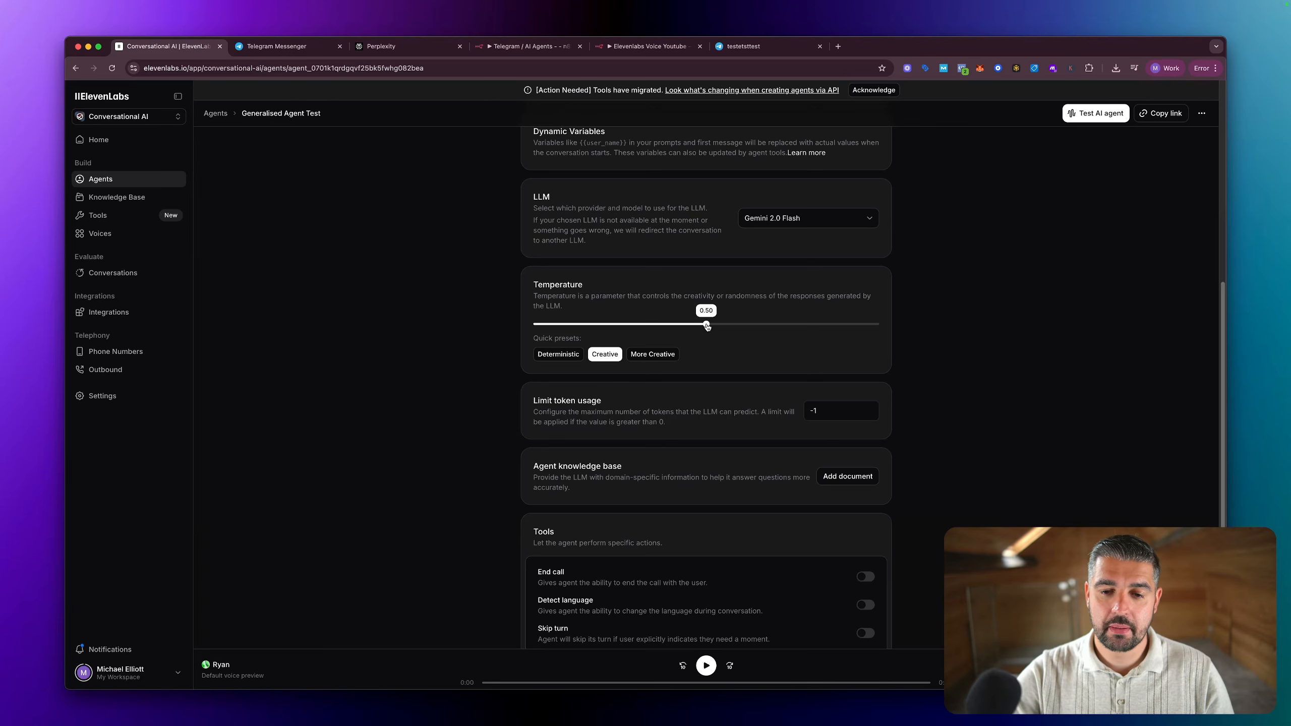
{"action": "mouse_move", "coordinate": [706, 325]}
{"action": "left_mouse_down"}
{"action": "mouse_move", "coordinate": [531, 336]}
{"action": "mouse_move", "coordinate": [703, 334]}
{"action": "left_mouse_up"}
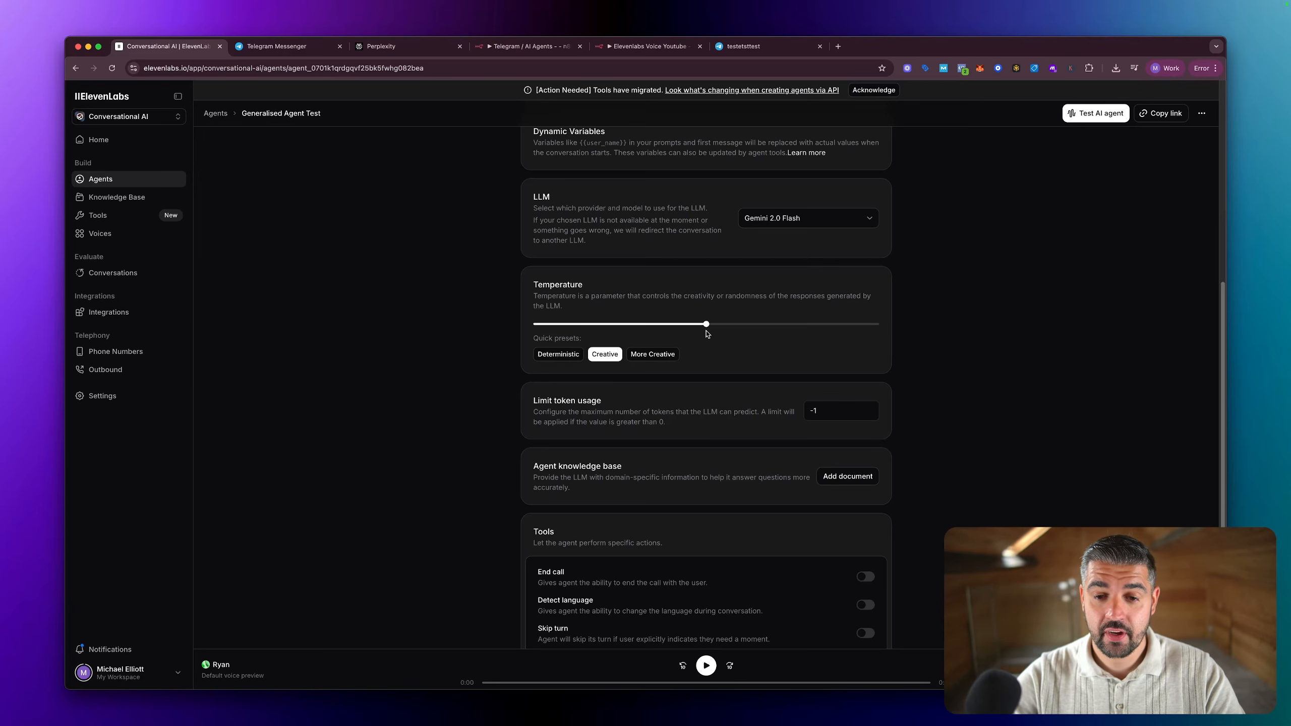
{"action": "left_click_drag", "start_coordinate": [706, 325], "coordinate": [880, 334]}
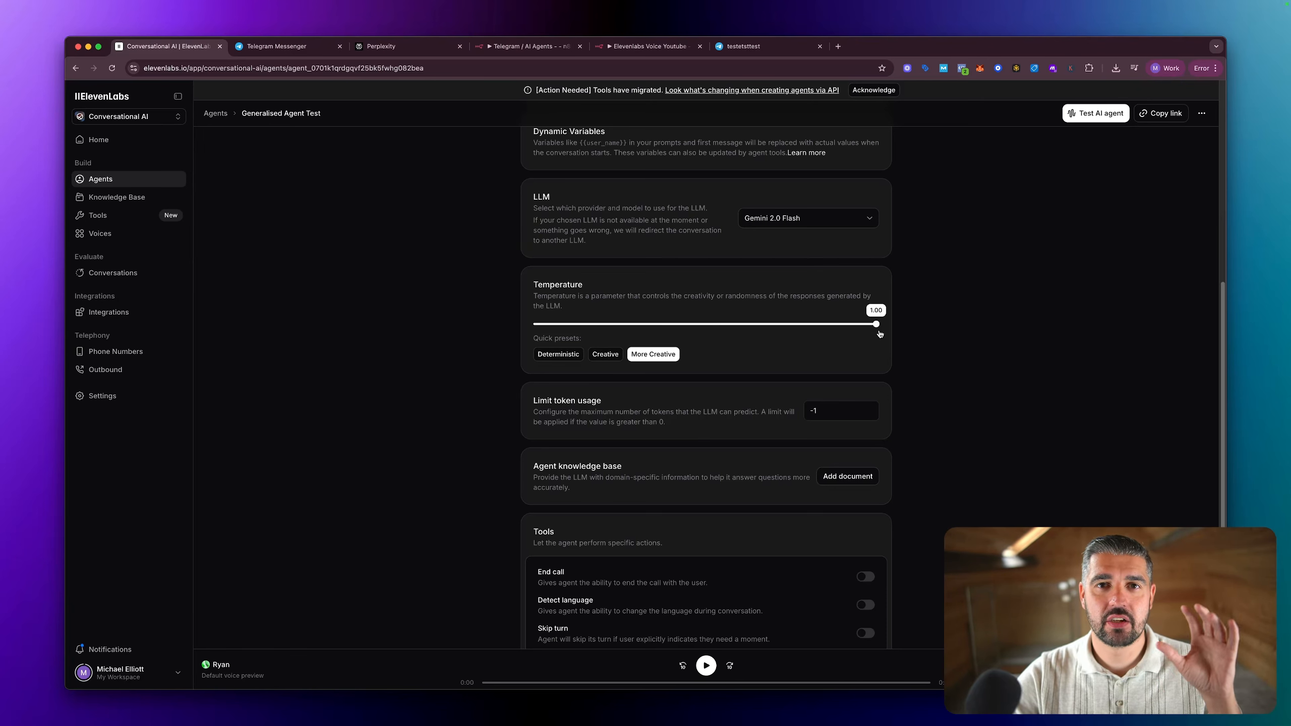
{"action": "left_click_drag", "start_coordinate": [876, 335], "coordinate": [705, 336]}
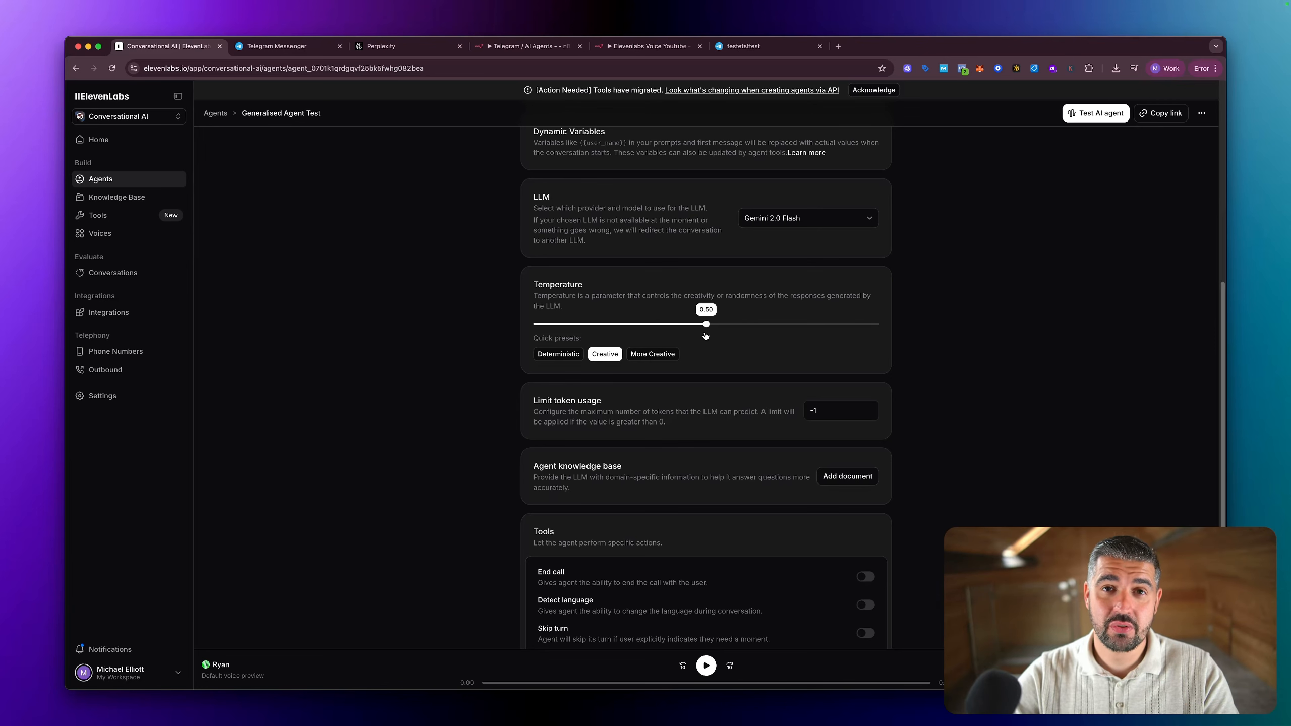
Step: Lower the agent's temperature slightly below the Creative preset
{"action": "scroll", "coordinate": [709, 371], "scroll_direction": "down", "scroll_amount": 1}
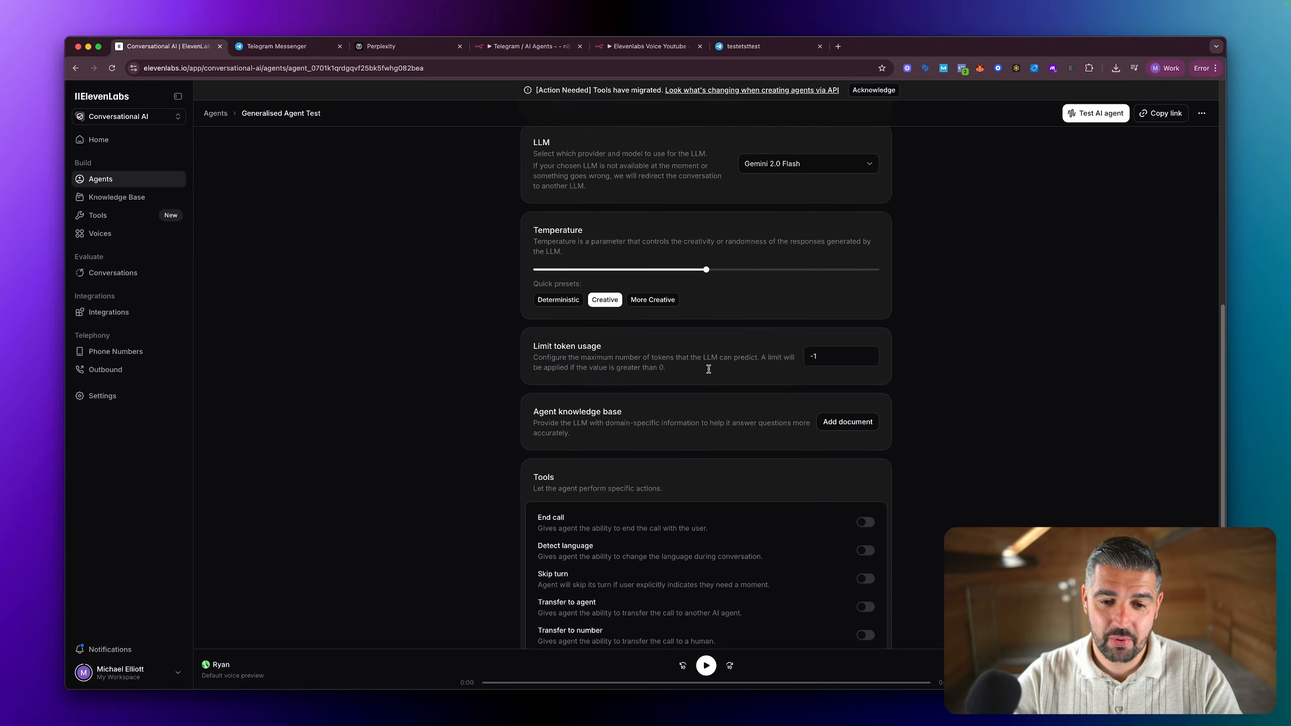
{"action": "scroll", "coordinate": [709, 370], "scroll_direction": "up", "scroll_amount": 1}
{"action": "scroll", "coordinate": [688, 253], "scroll_direction": "down", "scroll_amount": 1}
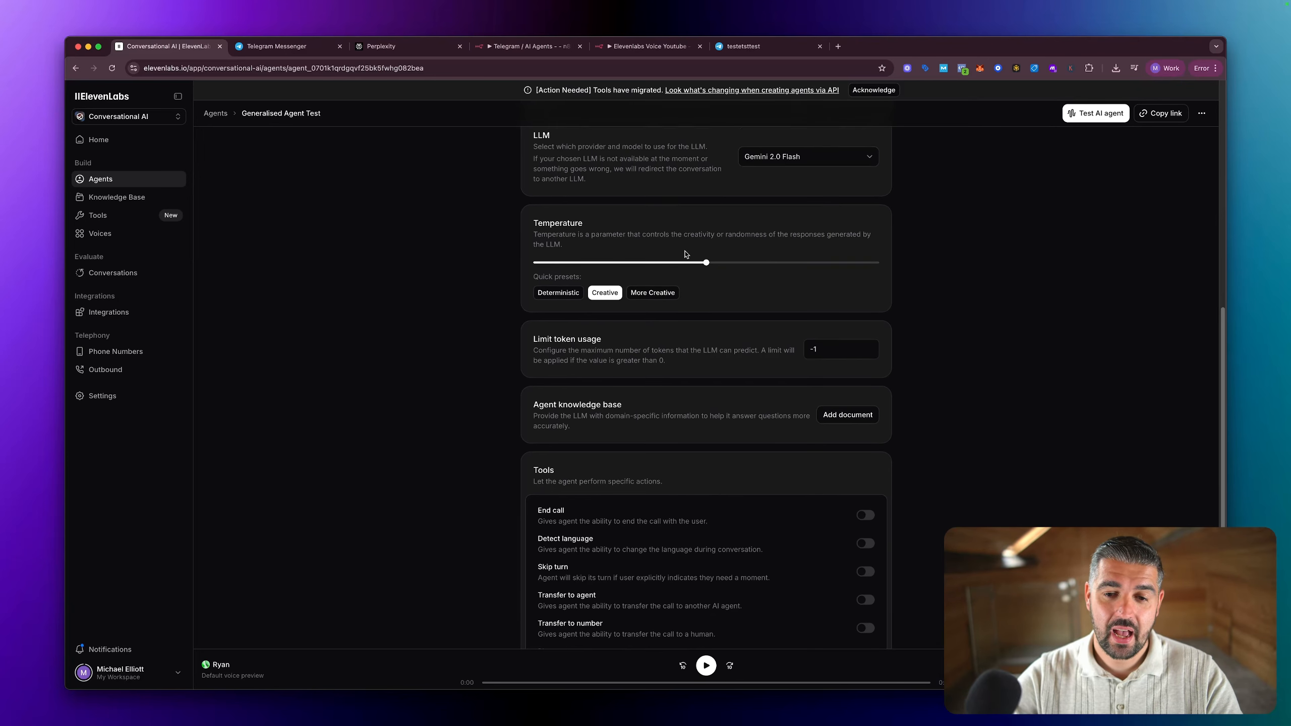
{"action": "mouse_move", "coordinate": [706, 246]}
{"action": "left_click_drag", "start_coordinate": [706, 246], "coordinate": [672, 246]}
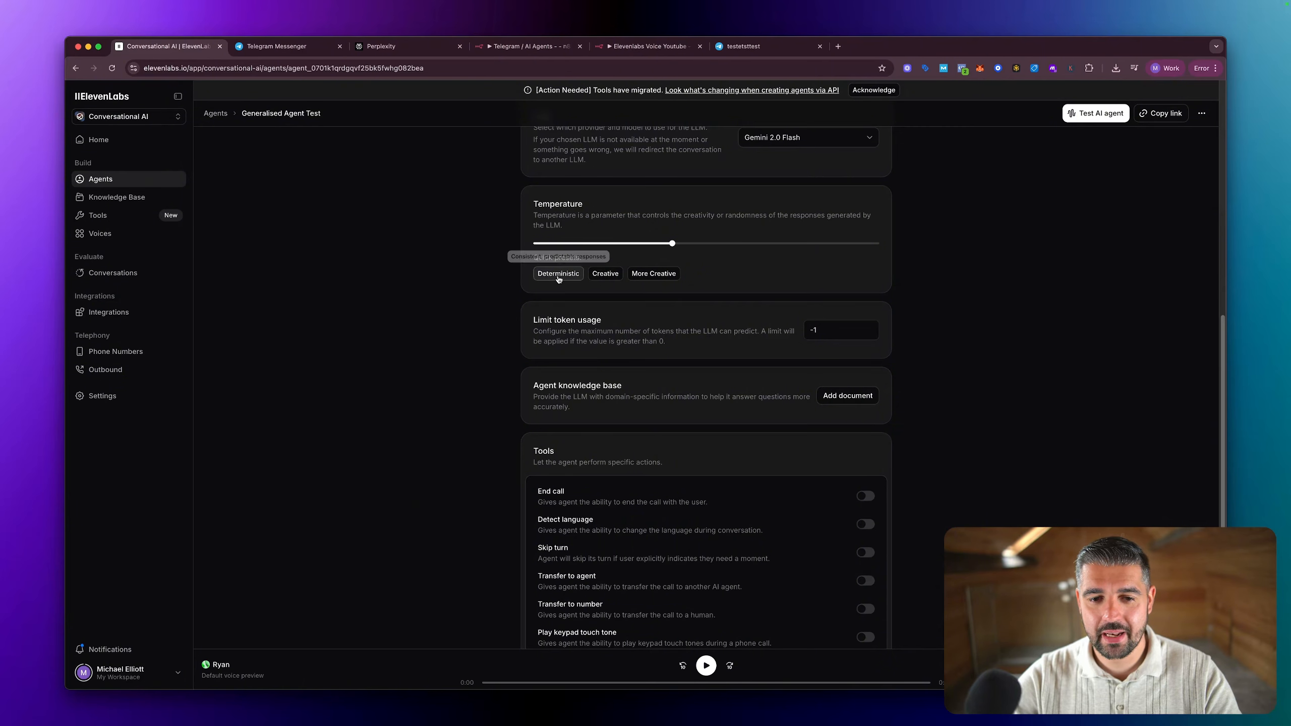
Step: Enable the agent's End call tool so it can end calls with the user
{"action": "scroll", "coordinate": [629, 321], "scroll_direction": "down", "scroll_amount": 3}
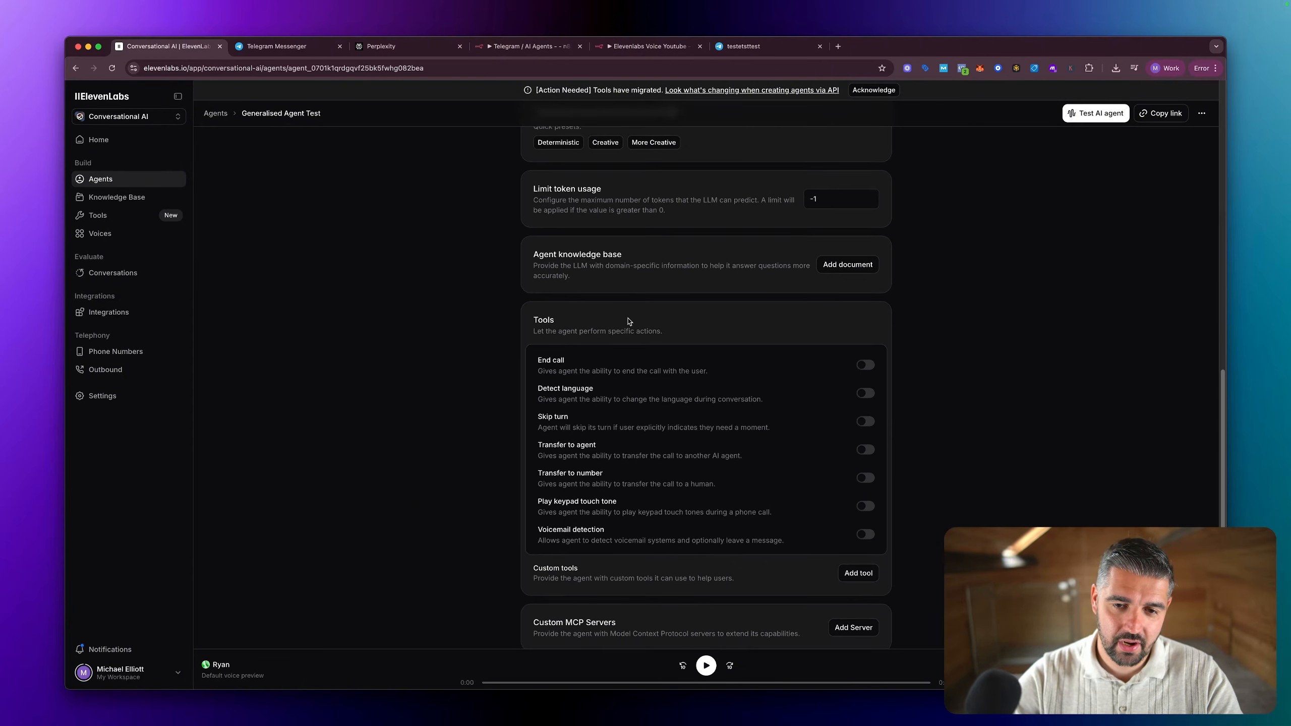
{"action": "scroll", "coordinate": [629, 321], "scroll_direction": "down", "scroll_amount": 2}
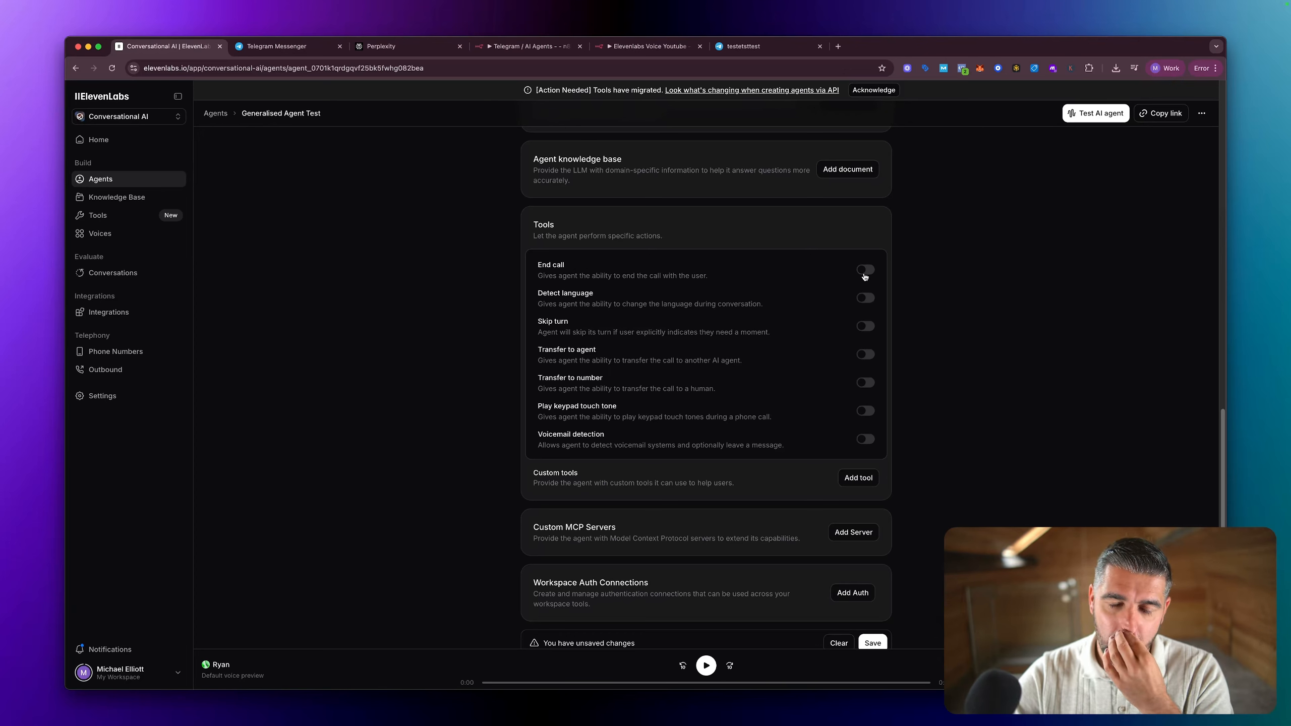
{"action": "left_click", "coordinate": [864, 276]}
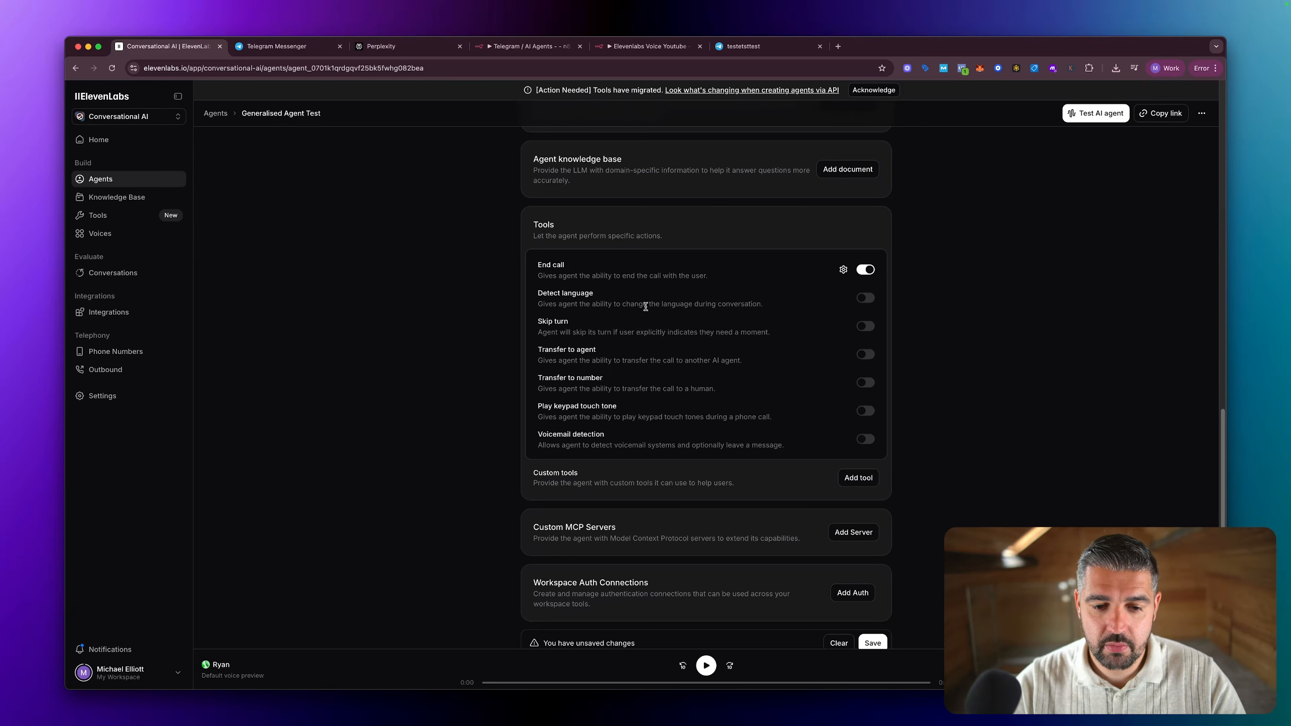
Step: Start a new custom webhook tool for the agent and name it "Testn8nagentdeletelater"
{"action": "scroll", "coordinate": [645, 304], "scroll_direction": "down", "scroll_amount": 2}
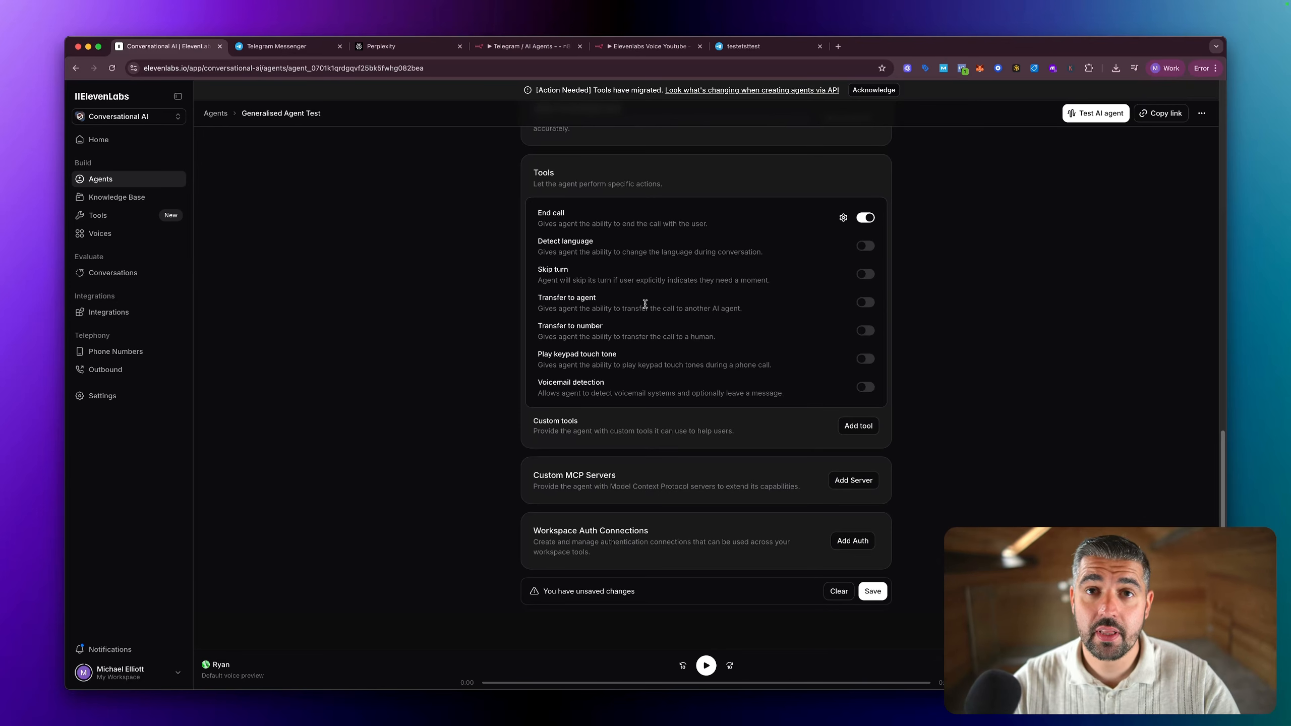
{"action": "scroll", "coordinate": [645, 304], "scroll_direction": "down", "scroll_amount": 1}
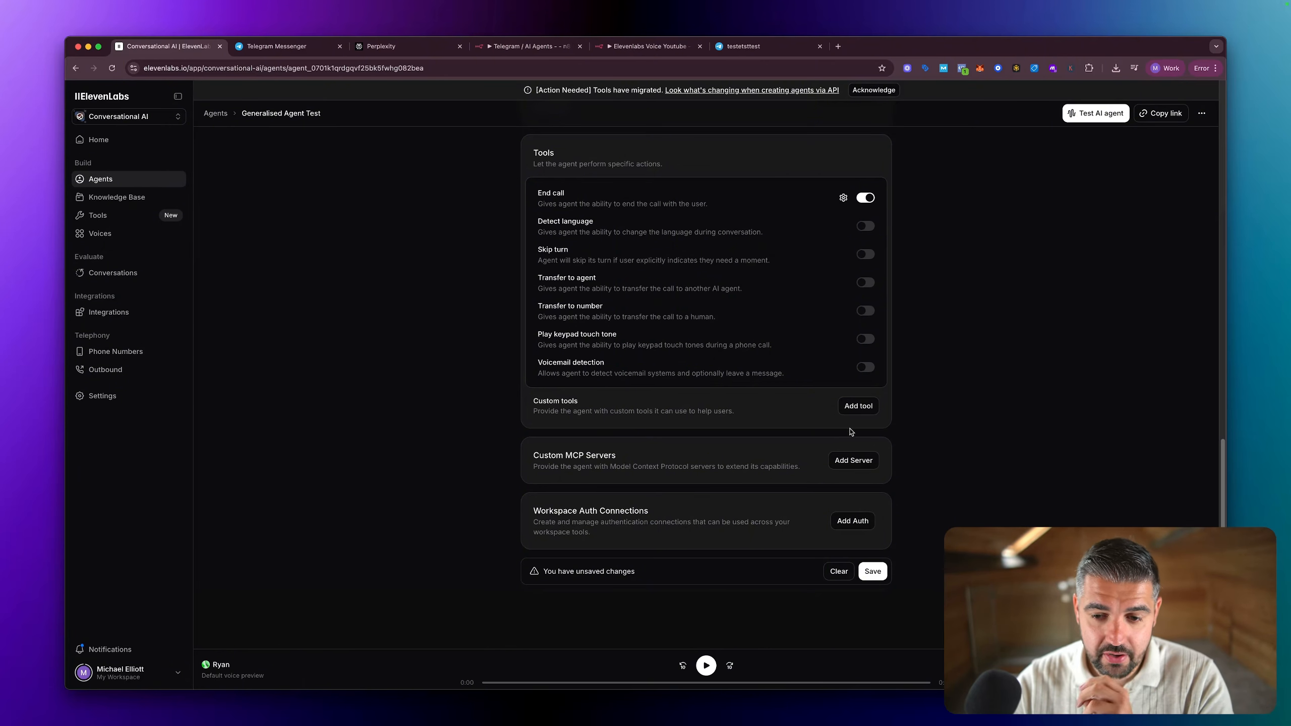
{"action": "left_click", "coordinate": [854, 412]}
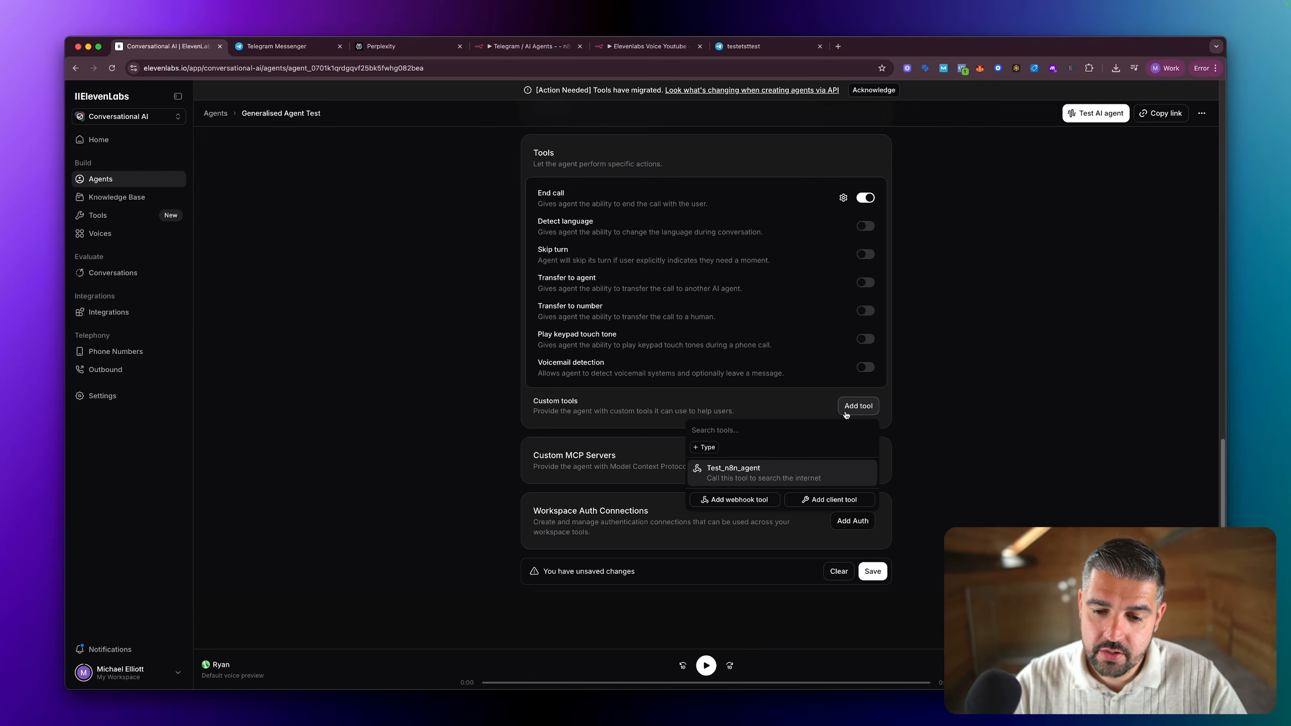
{"action": "left_click", "coordinate": [739, 500]}
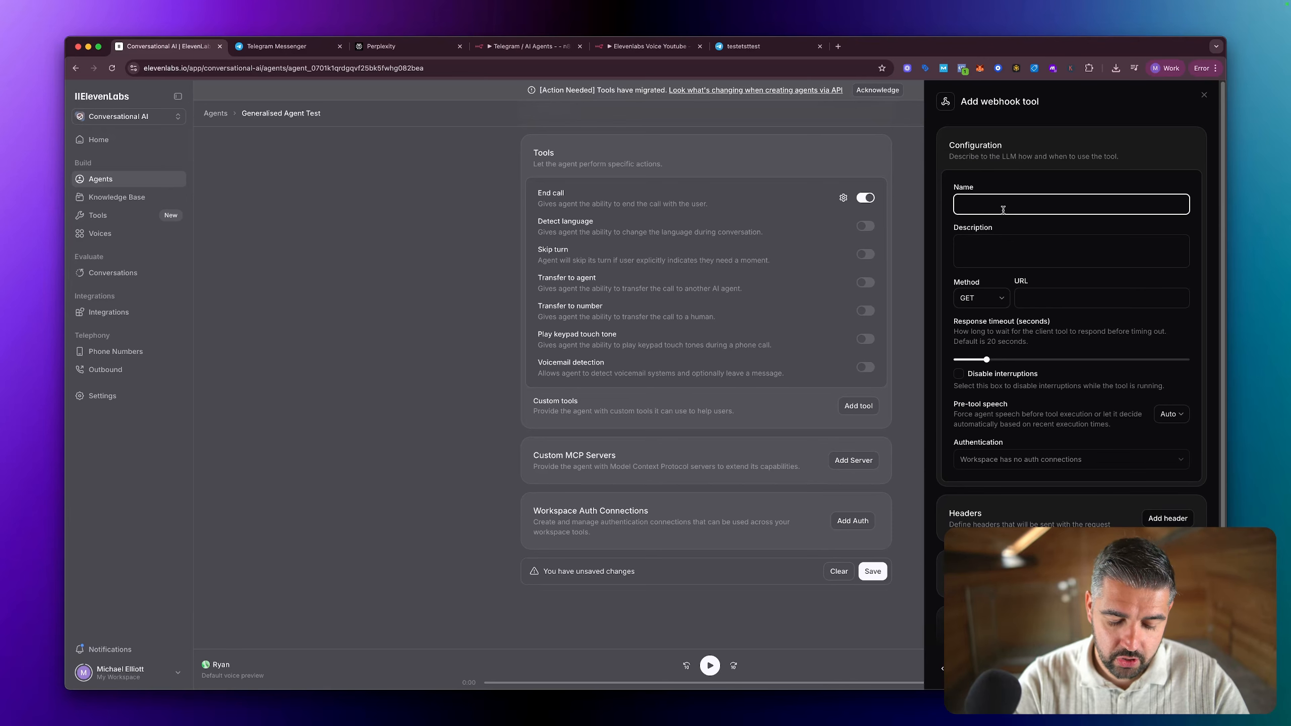
{"action": "type", "text": "Test"}
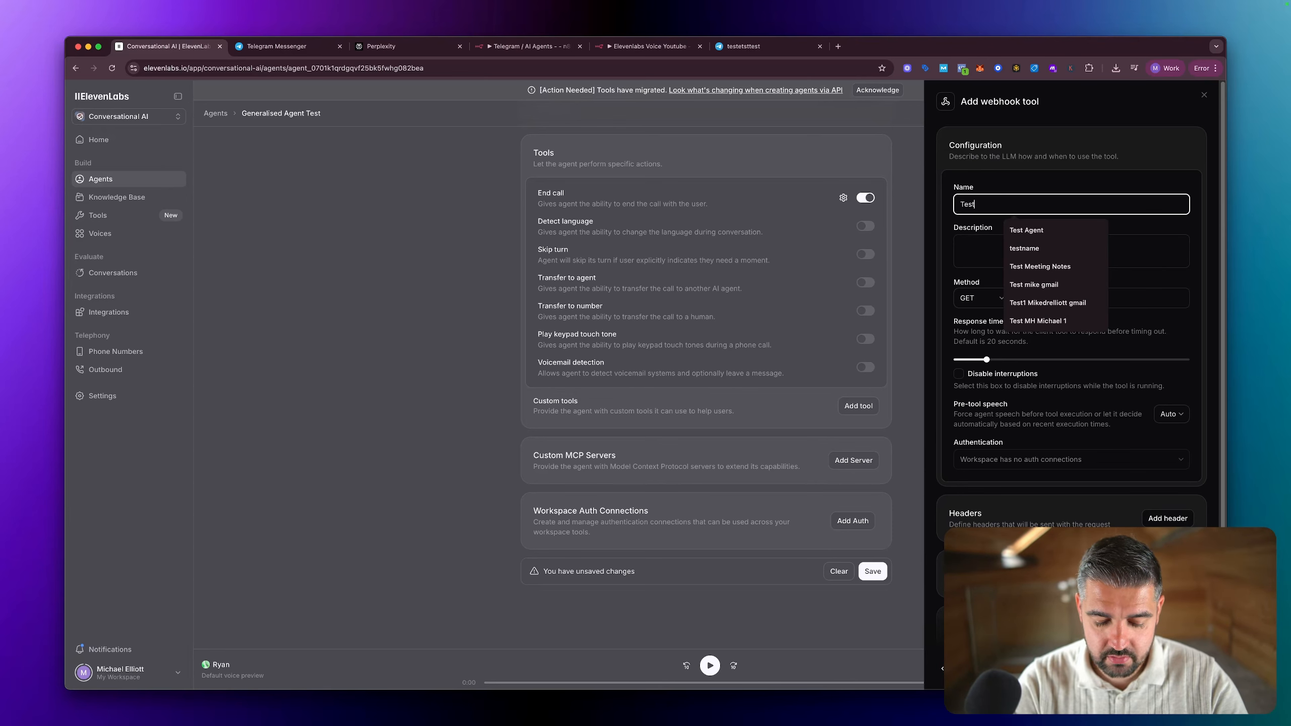
{"action": "type", "text": "n8na"}
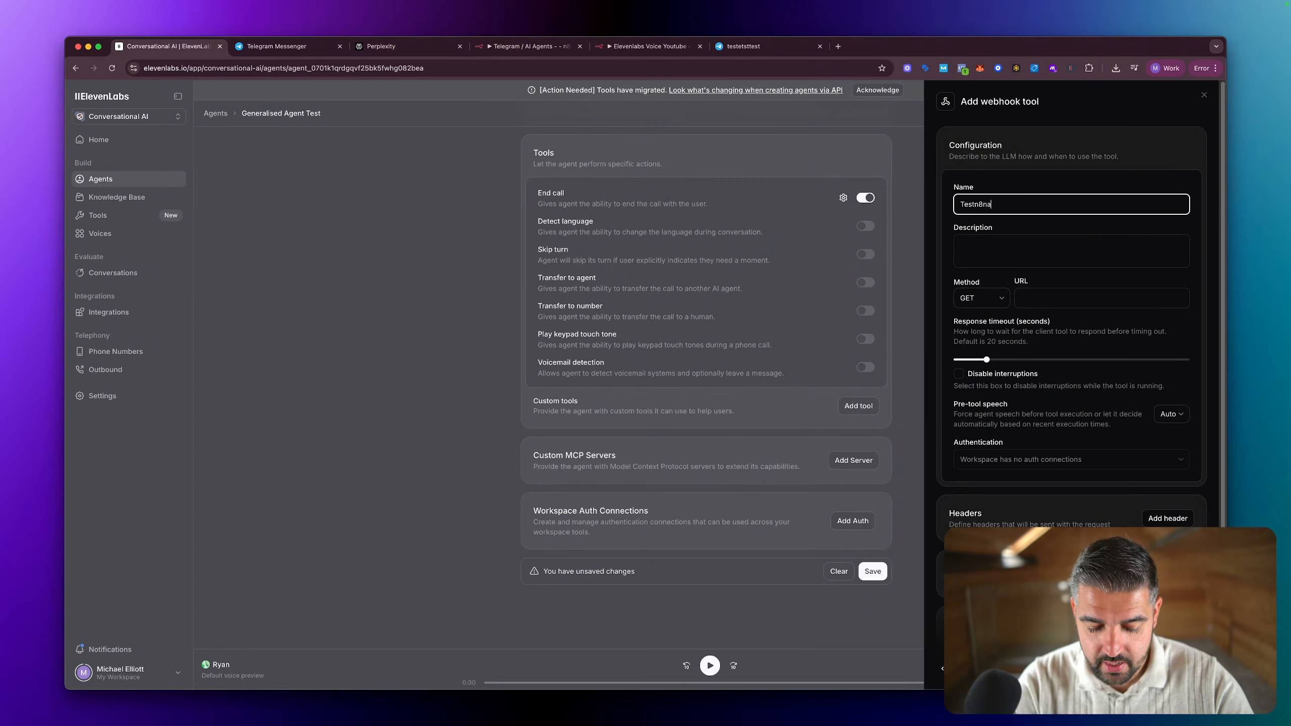
{"action": "type", "text": "gentdeletelater"}
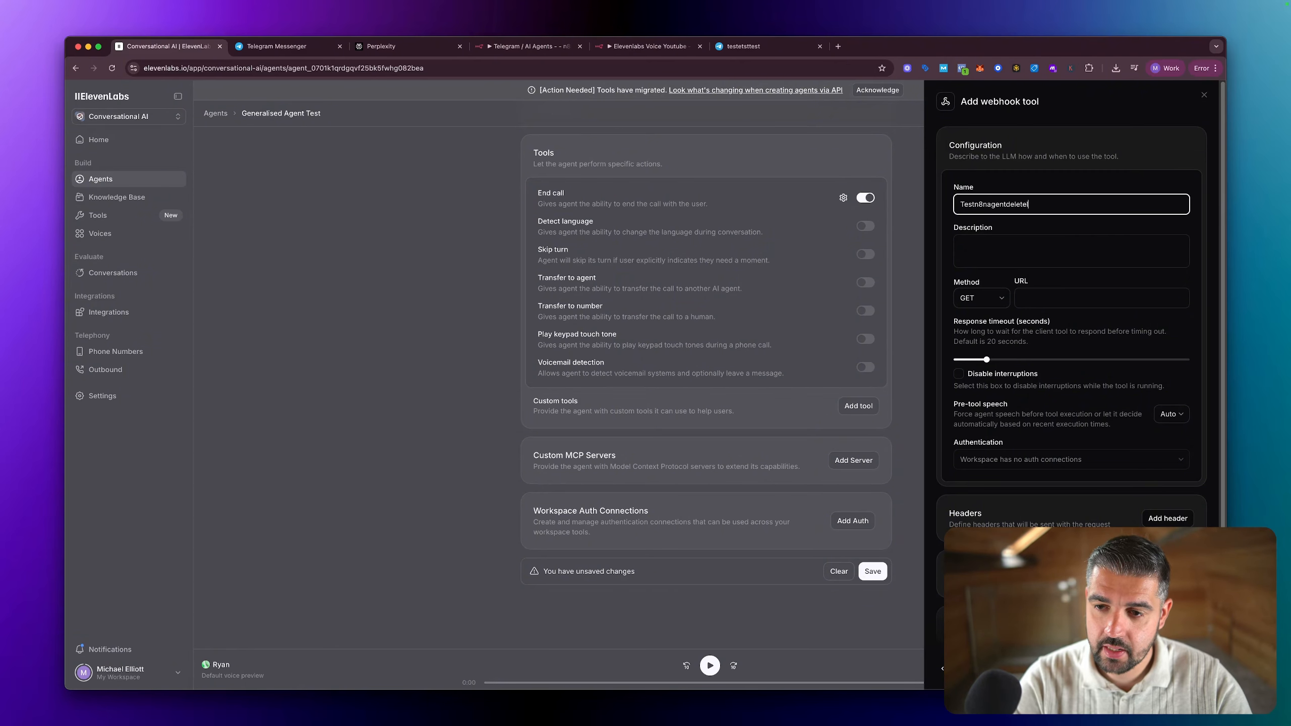
Step: Set the webhook tool's response timeout to its maximum and its method to POST
{"action": "left_click", "coordinate": [999, 244]}
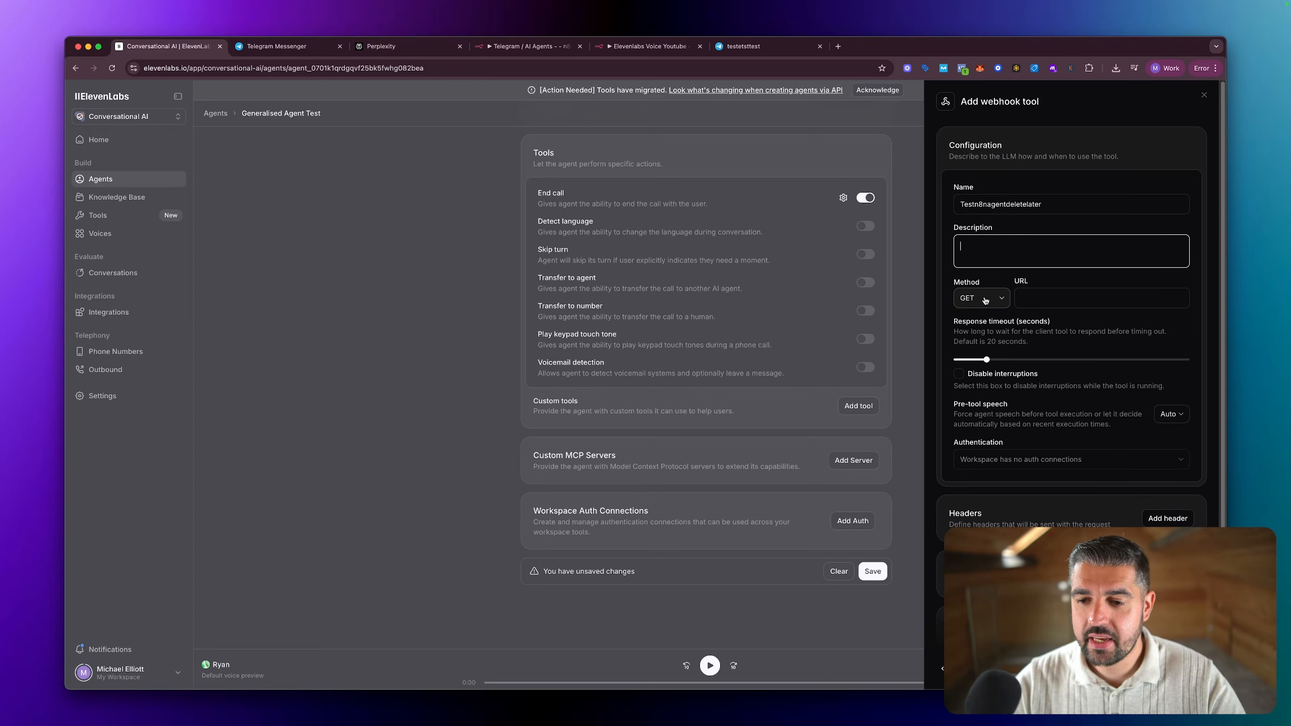
{"action": "left_click_drag", "start_coordinate": [986, 359], "coordinate": [1195, 361]}
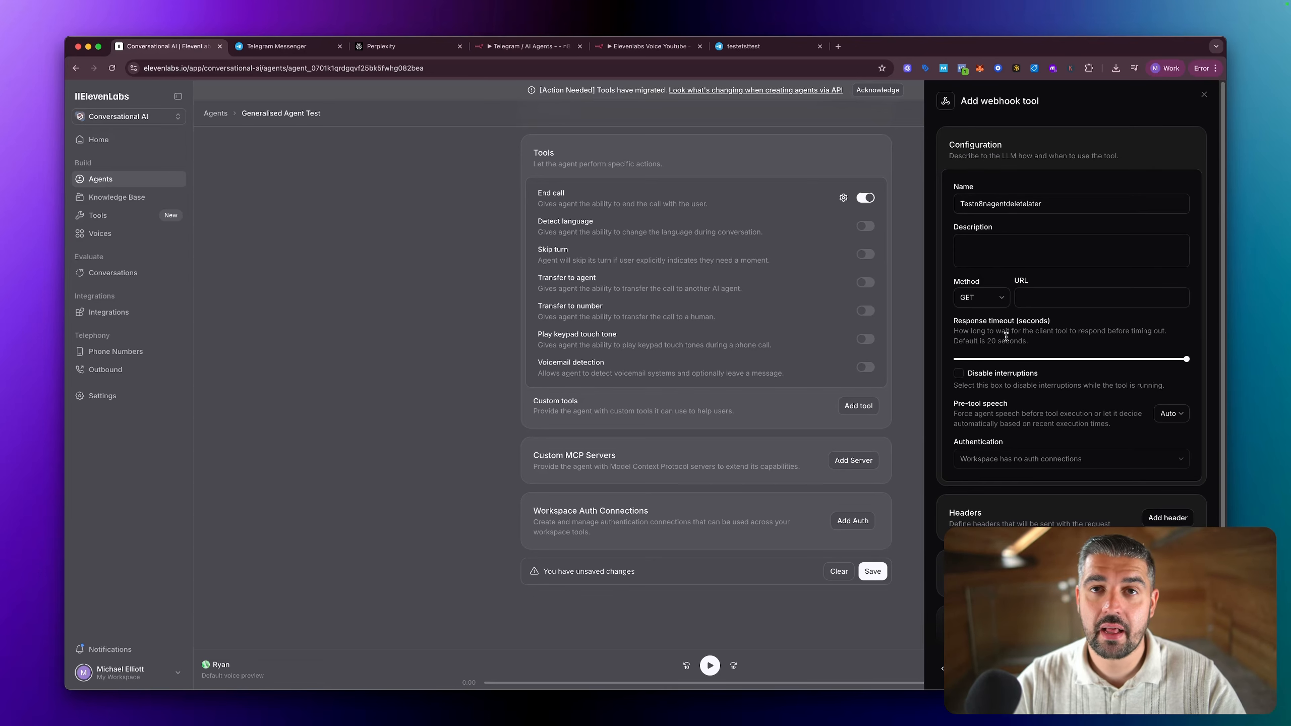
{"action": "left_click", "coordinate": [970, 304]}
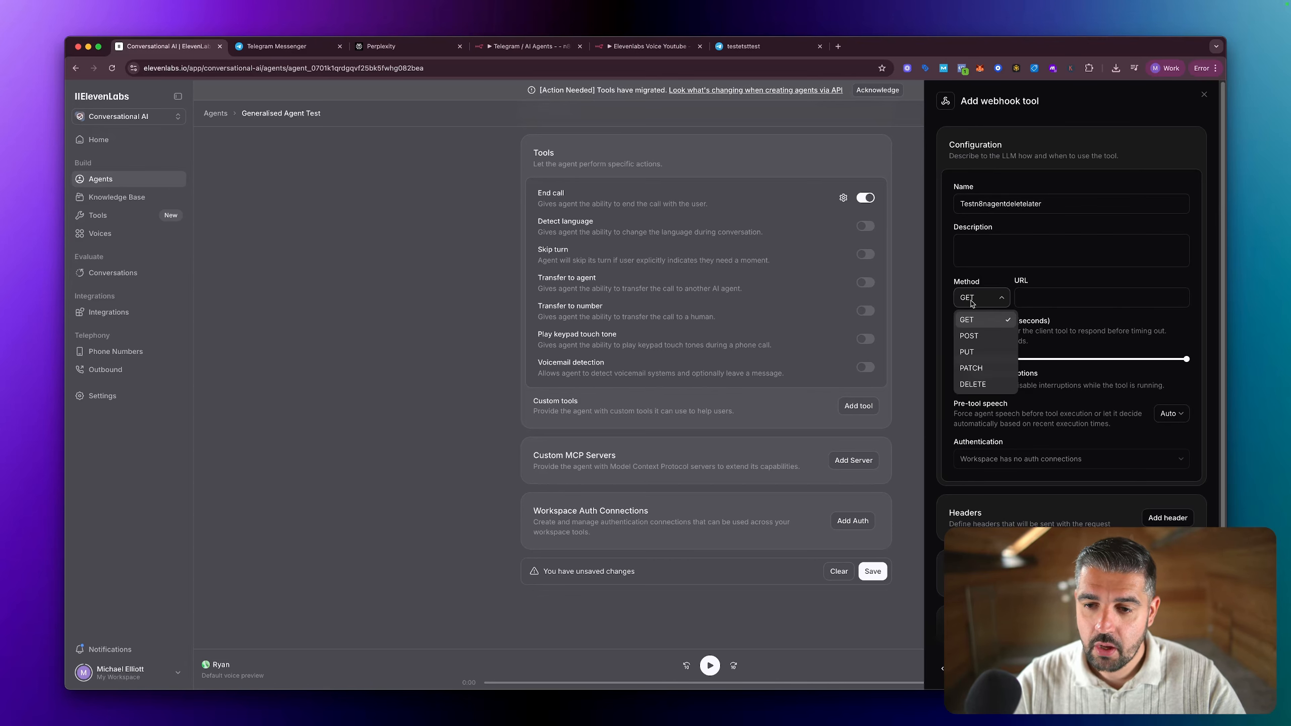
{"action": "left_click", "coordinate": [971, 336]}
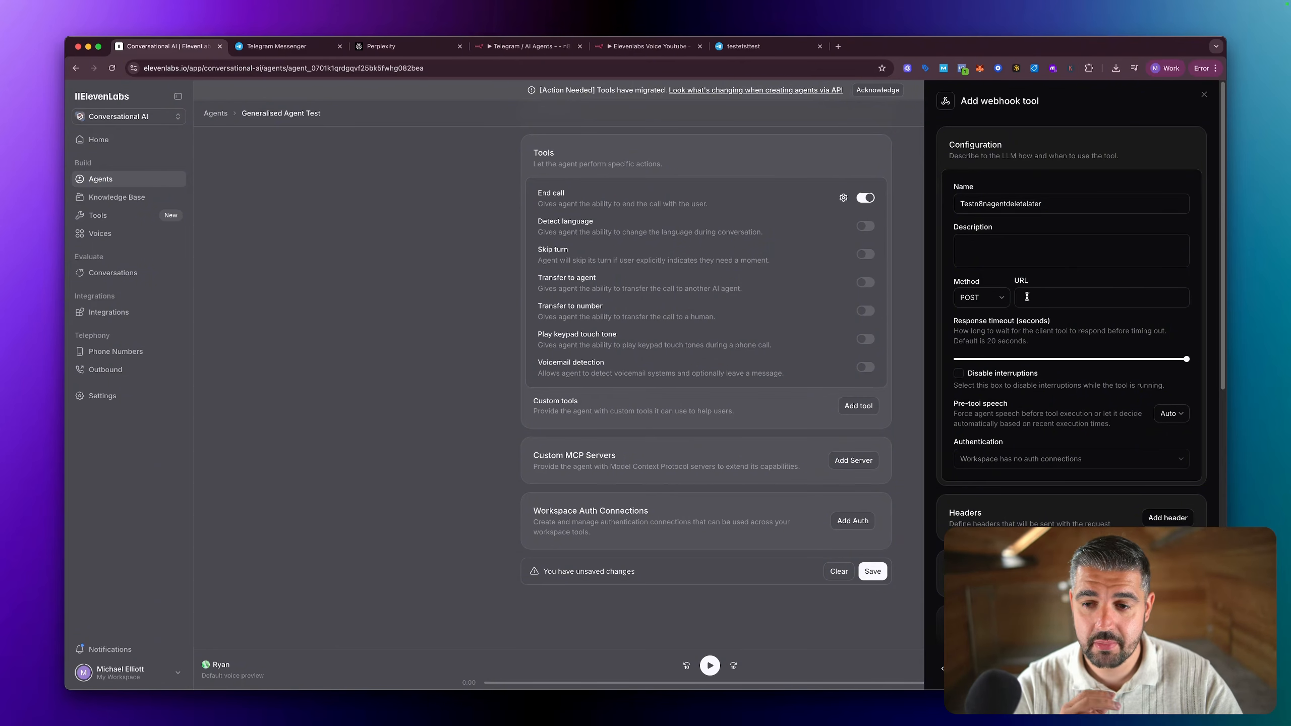
Step: Paste the webhook test URL into the tool's URL and check it against the Webhook node in n8n, returning to ElevenLabs
{"action": "left_click", "coordinate": [1027, 297]}
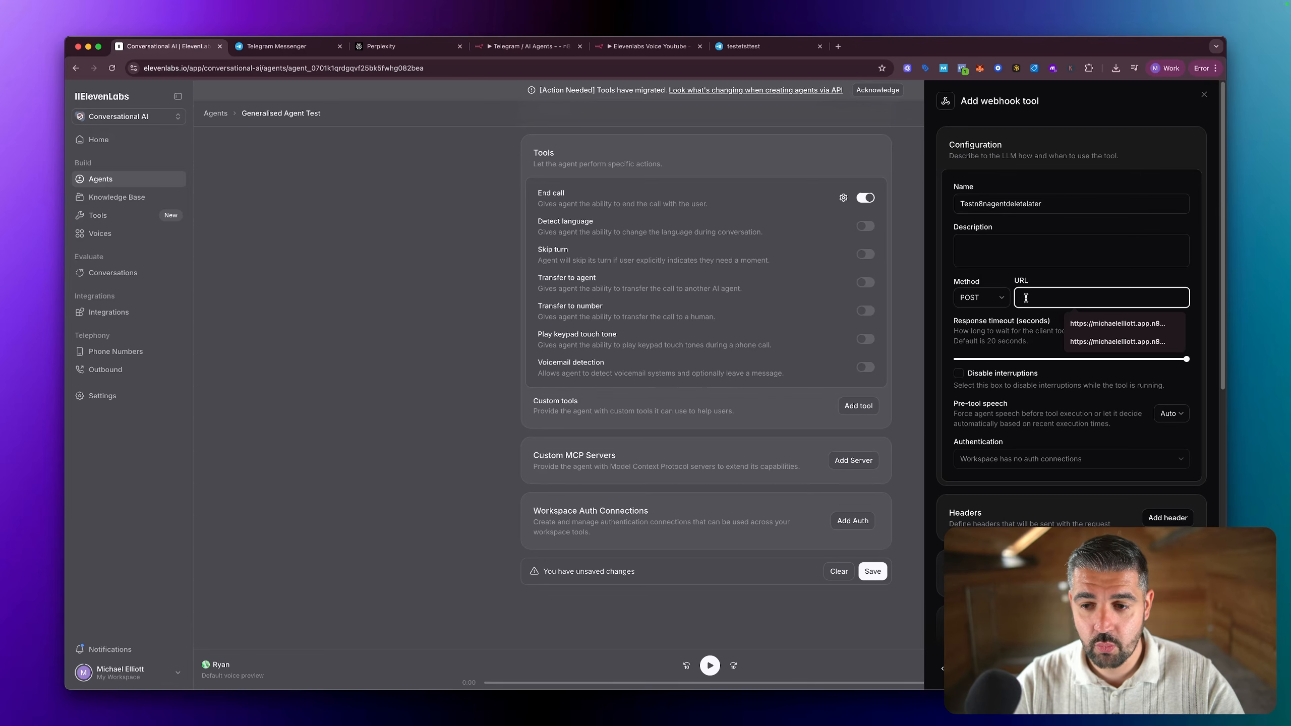
{"action": "key", "text": "super+v"}
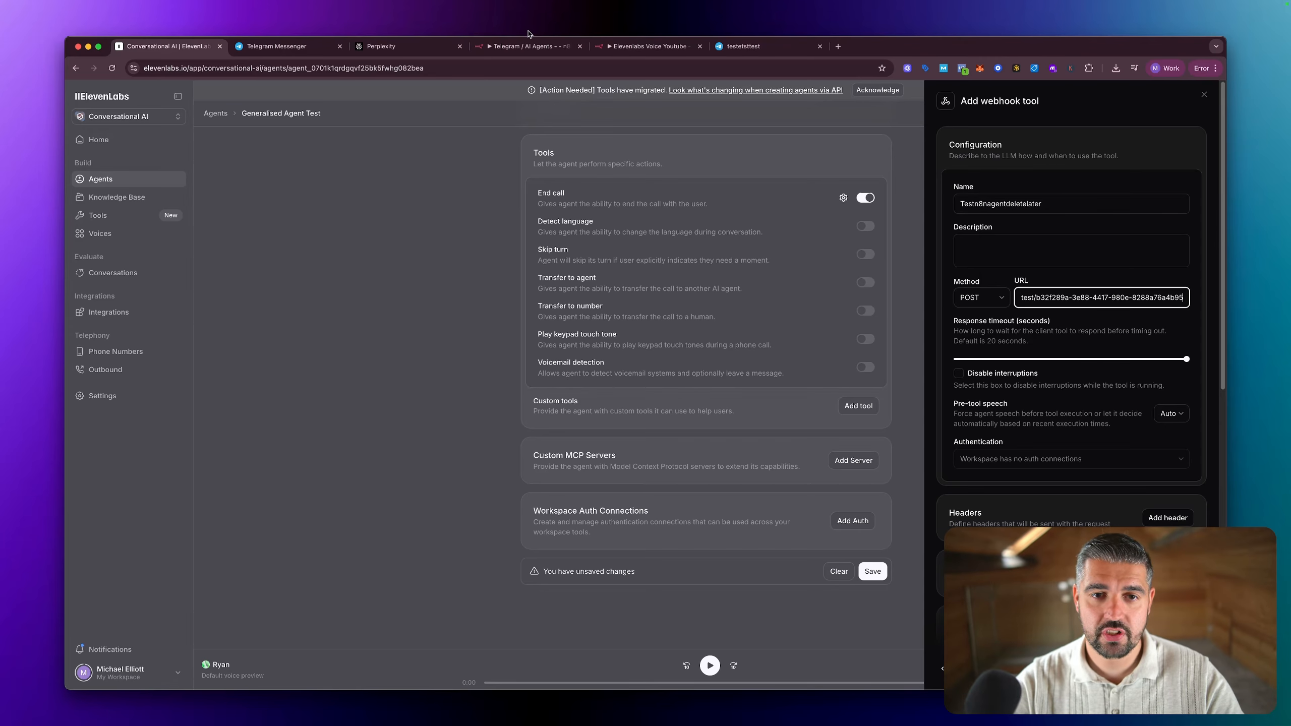
{"action": "left_click", "coordinate": [640, 48]}
{"action": "mouse_move", "coordinate": [932, 351]}
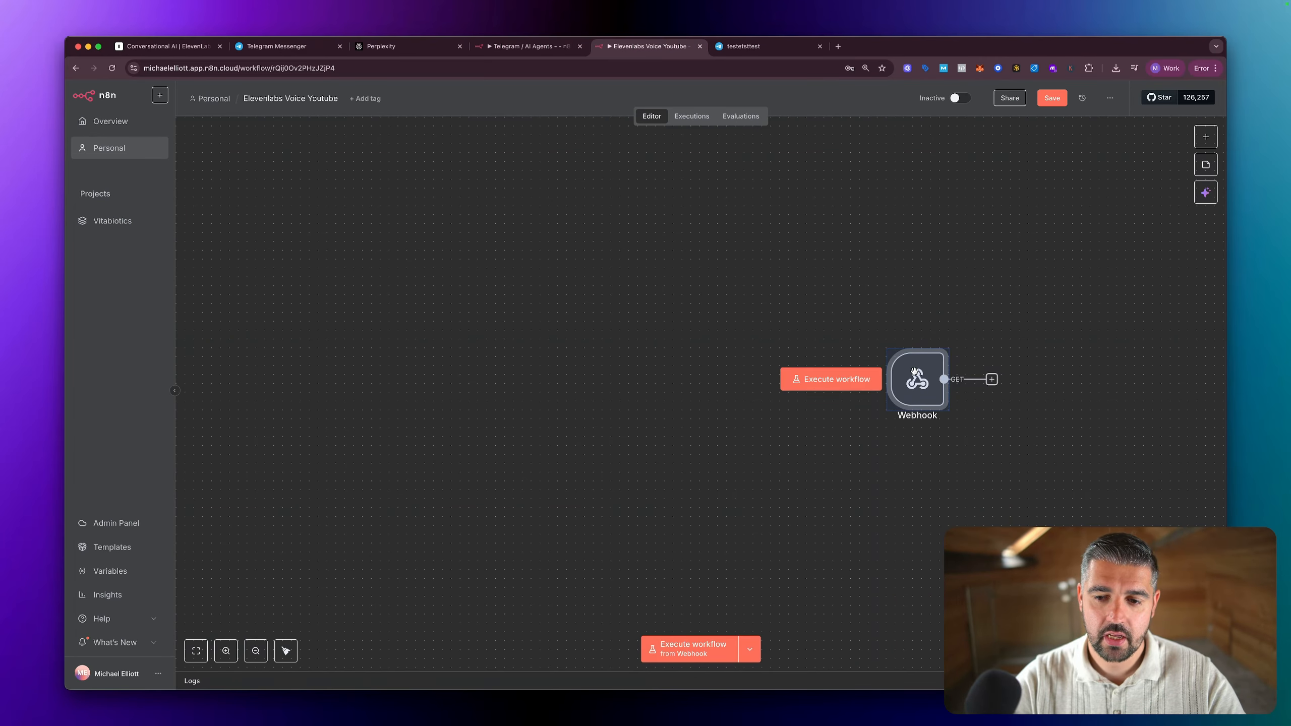
{"action": "double_click", "coordinate": [941, 397]}
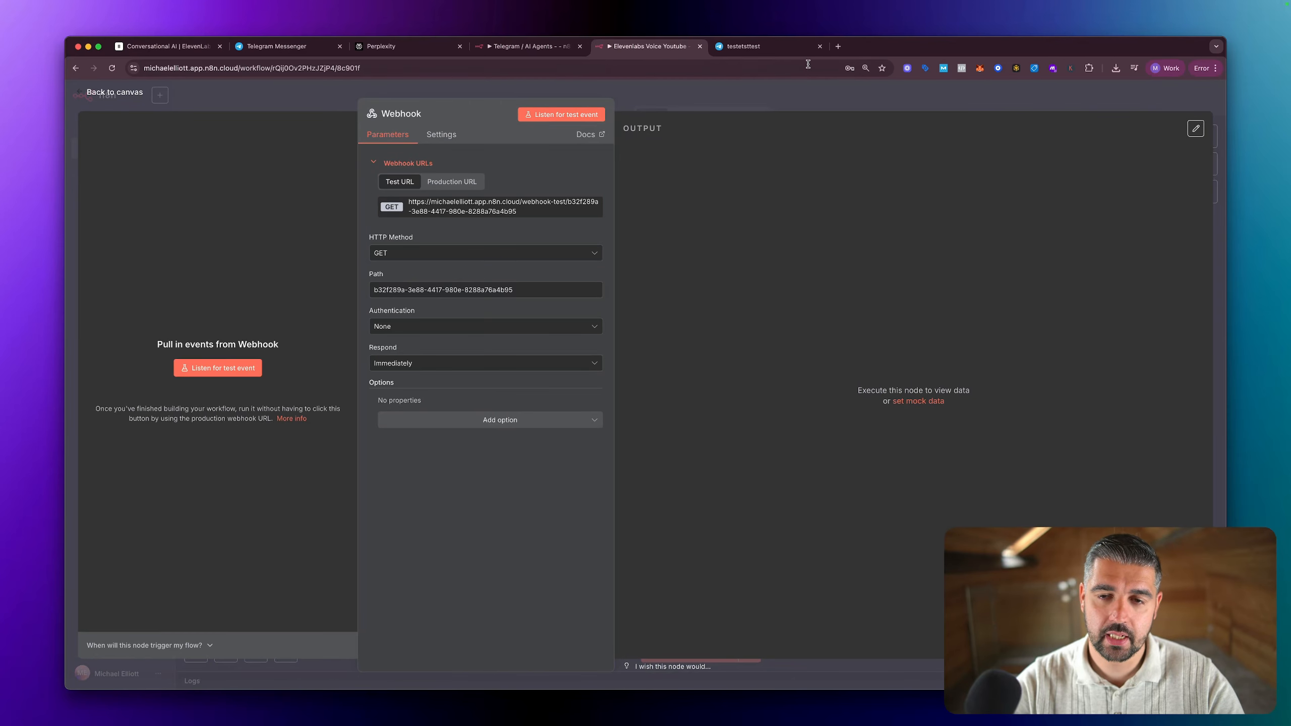
{"action": "left_click", "coordinate": [168, 47]}
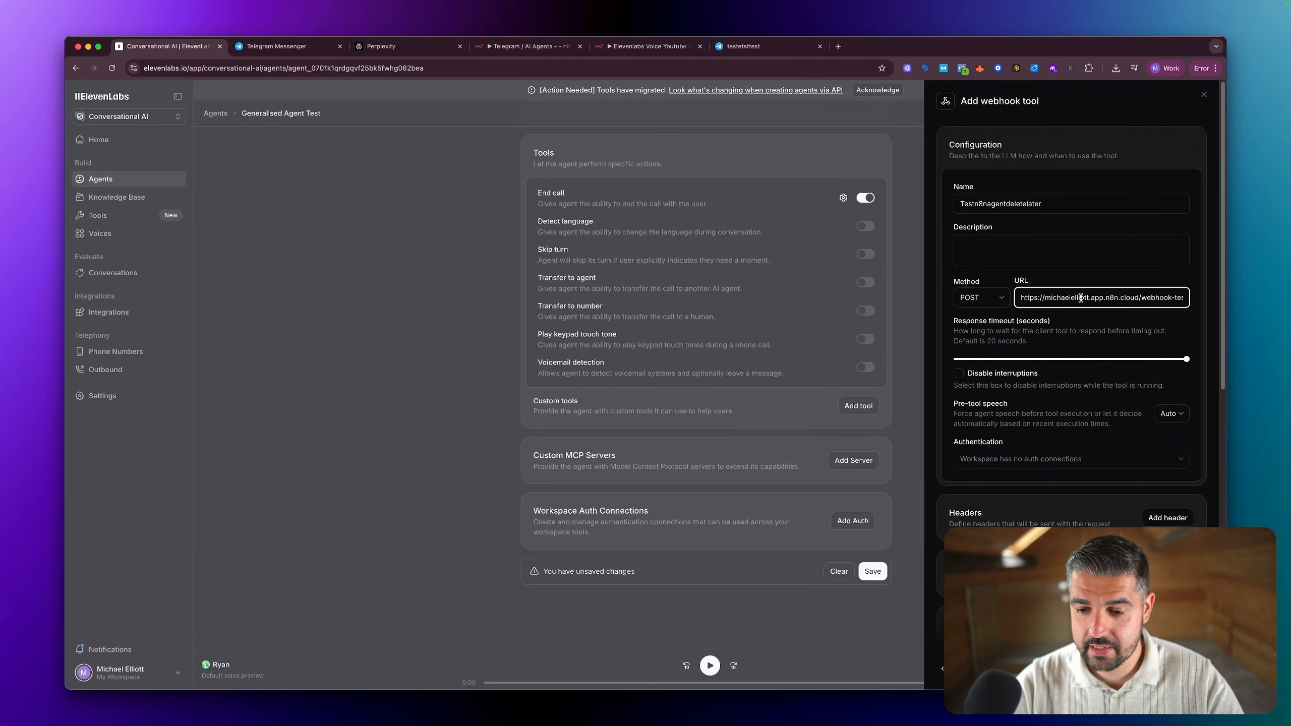
{"action": "scroll", "coordinate": [1080, 305], "scroll_direction": "down", "scroll_amount": 3}
{"action": "scroll", "coordinate": [1077, 313], "scroll_direction": "up", "scroll_amount": 3}
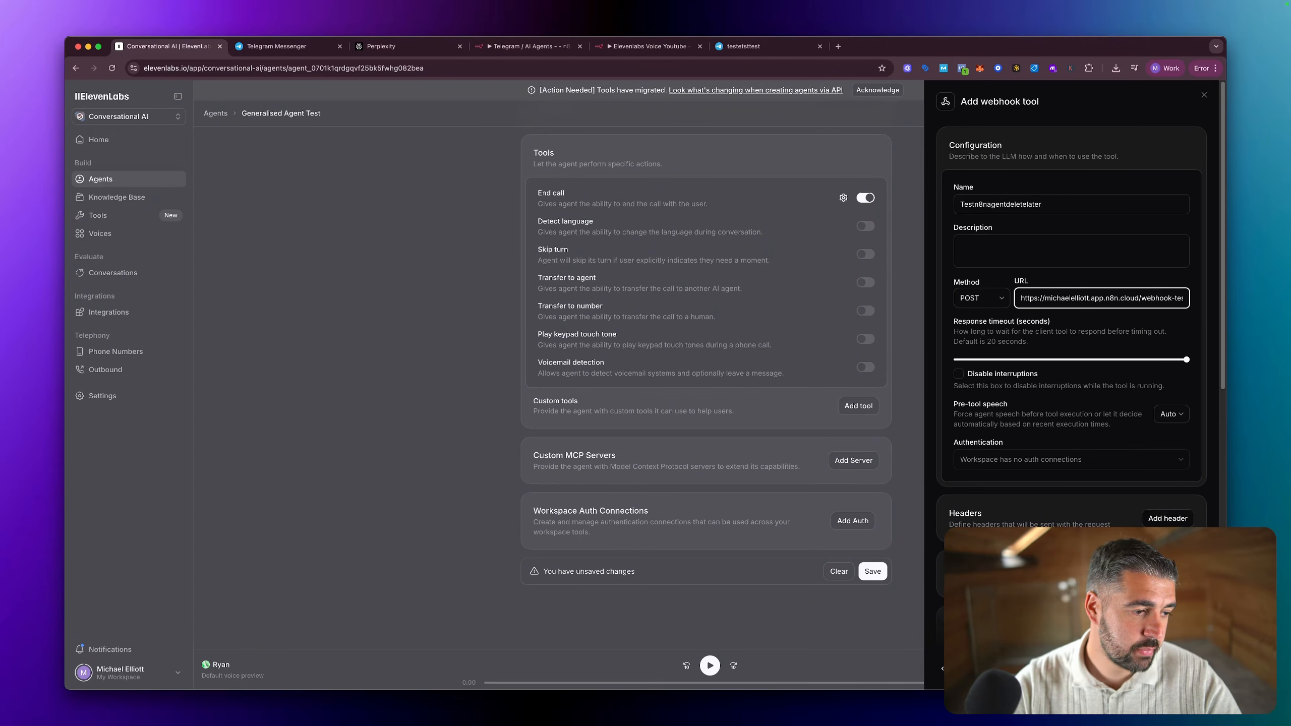
Step: Try to submit the webhook tool without a description
{"action": "key", "text": "super+Tab"}
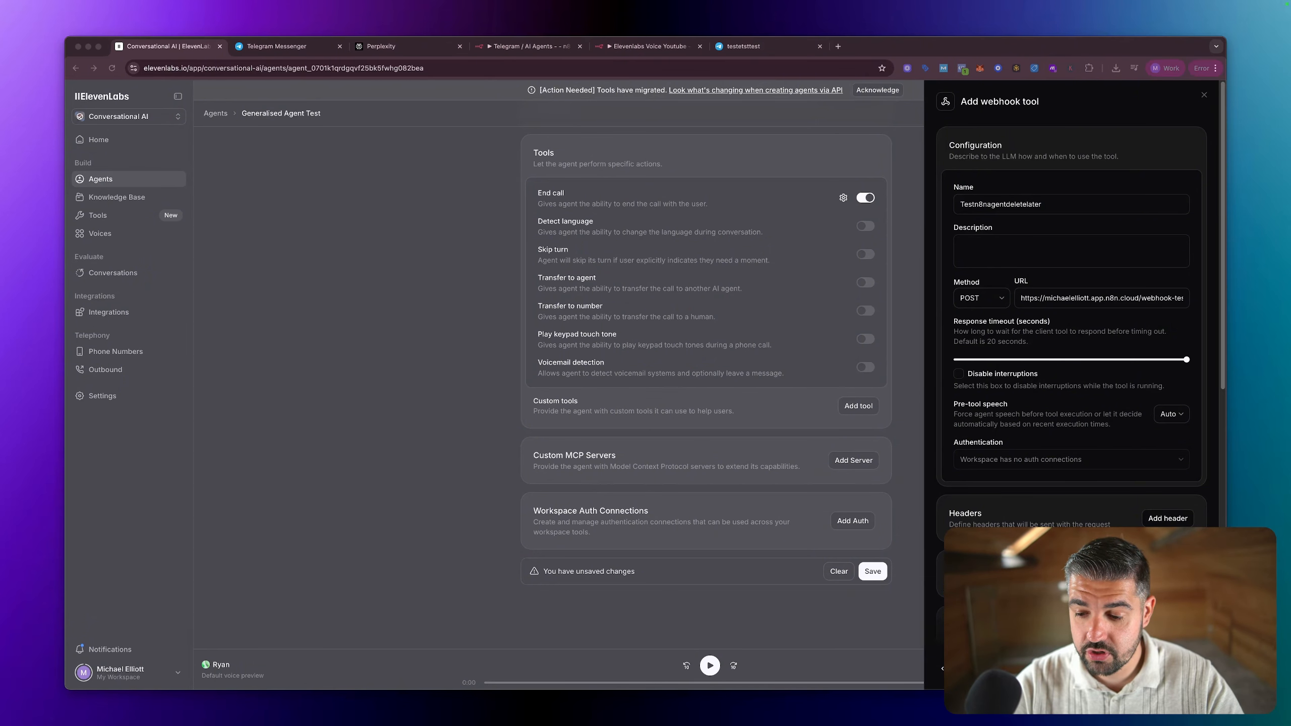
{"action": "left_click", "coordinate": [1084, 298]}
{"action": "key", "text": "Return"}
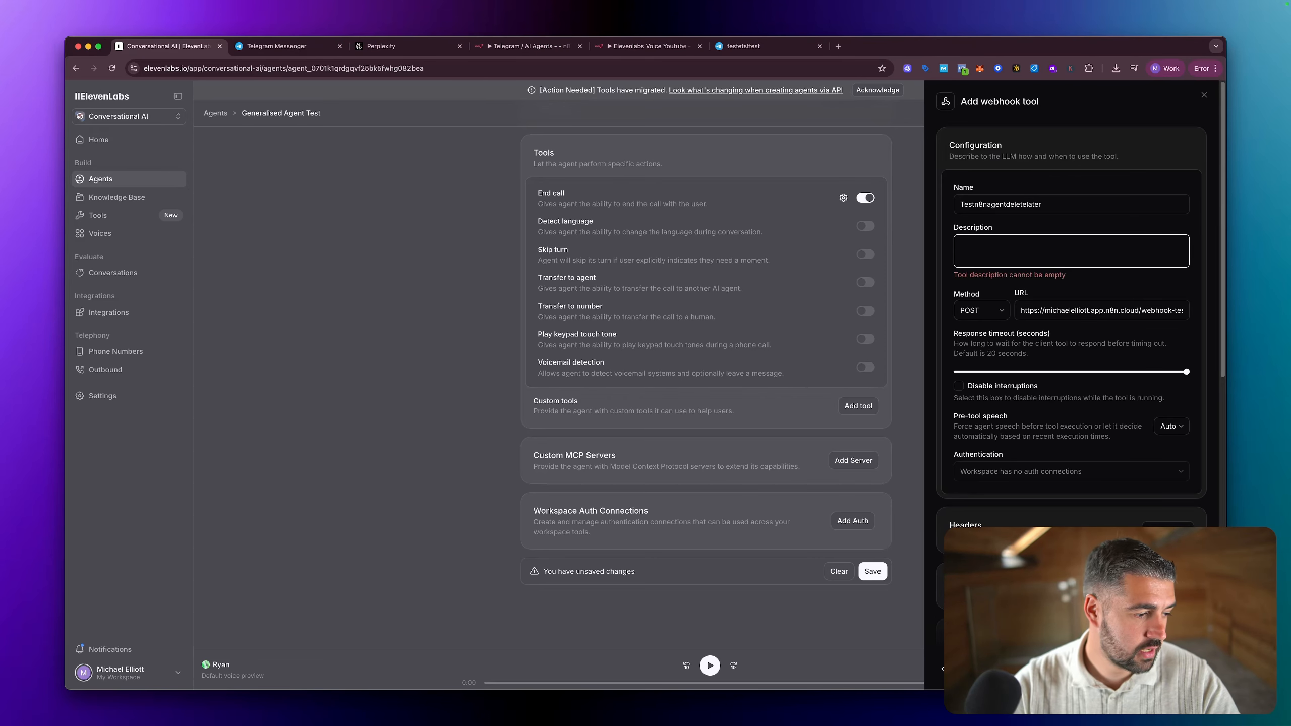
{"action": "key", "text": "super+Tab"}
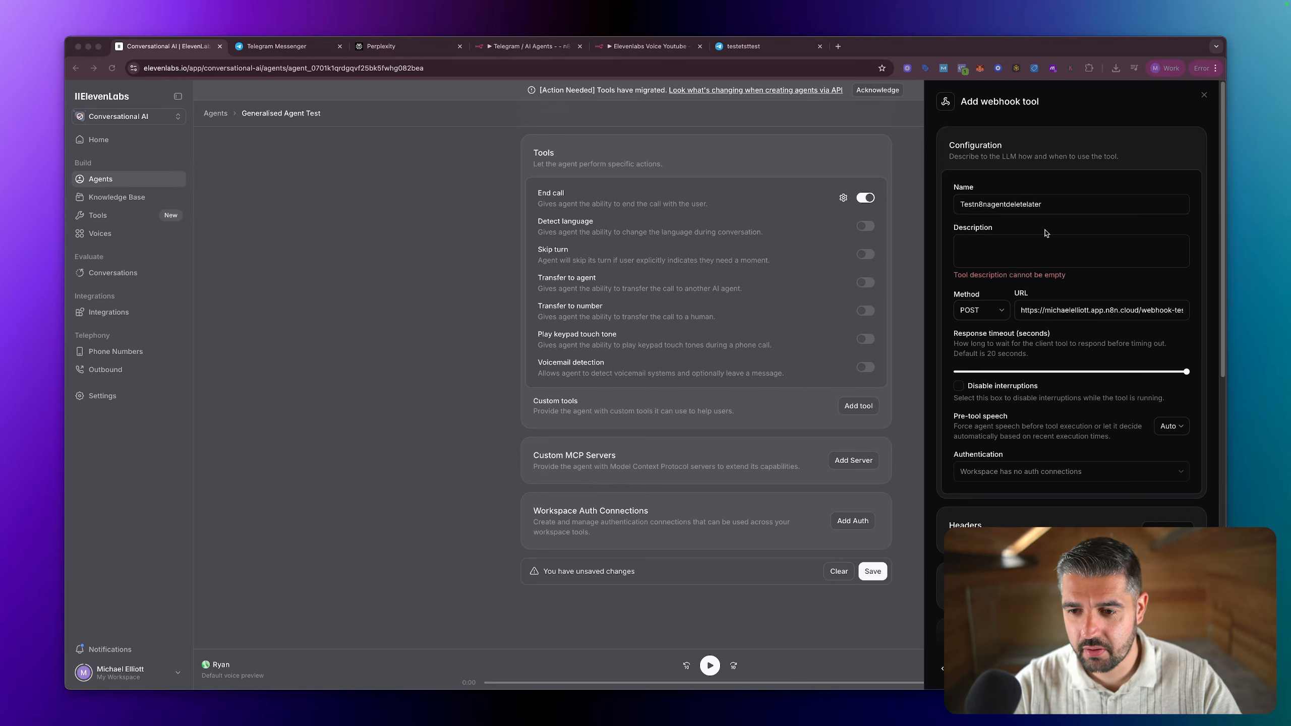
Step: Enter the tool description "You're a helpful assistant that uses n8n to go out and research the users query, providing specific answers based on facts."
{"action": "left_click", "coordinate": [991, 242]}
{"action": "type", "text": "You"}
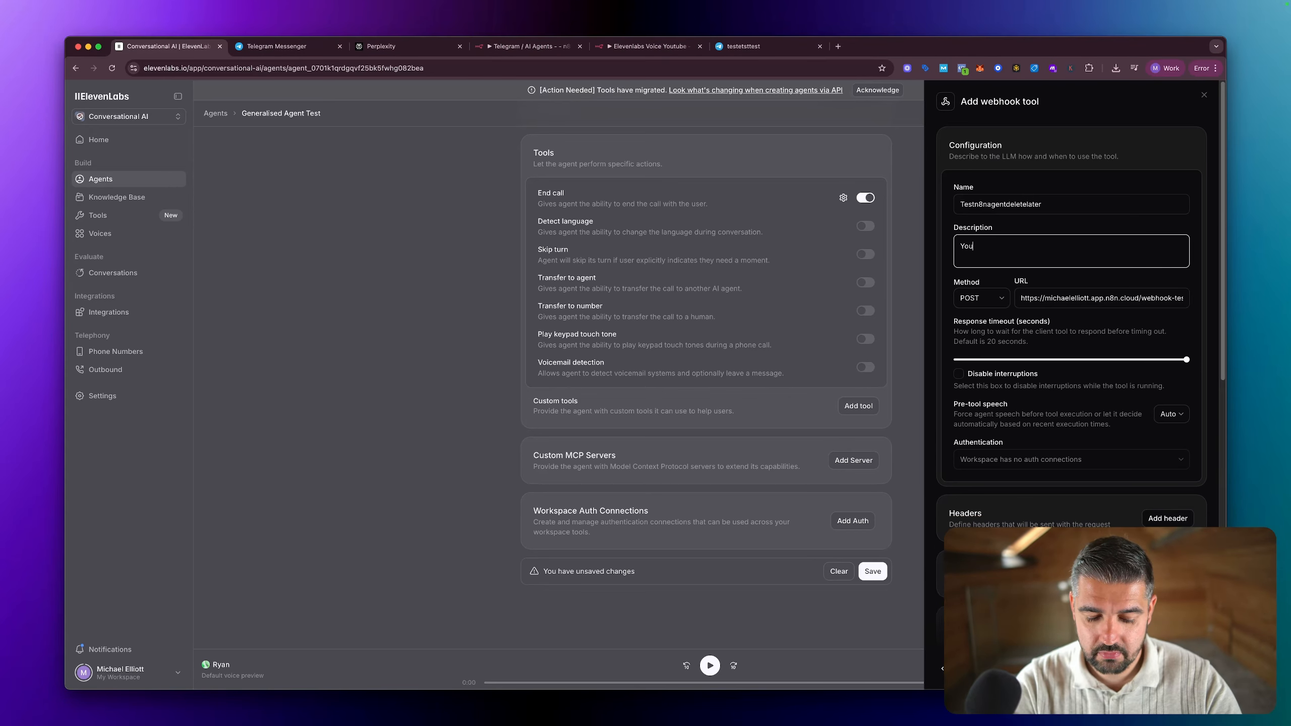
{"action": "type", "text": "'re a helpful"}
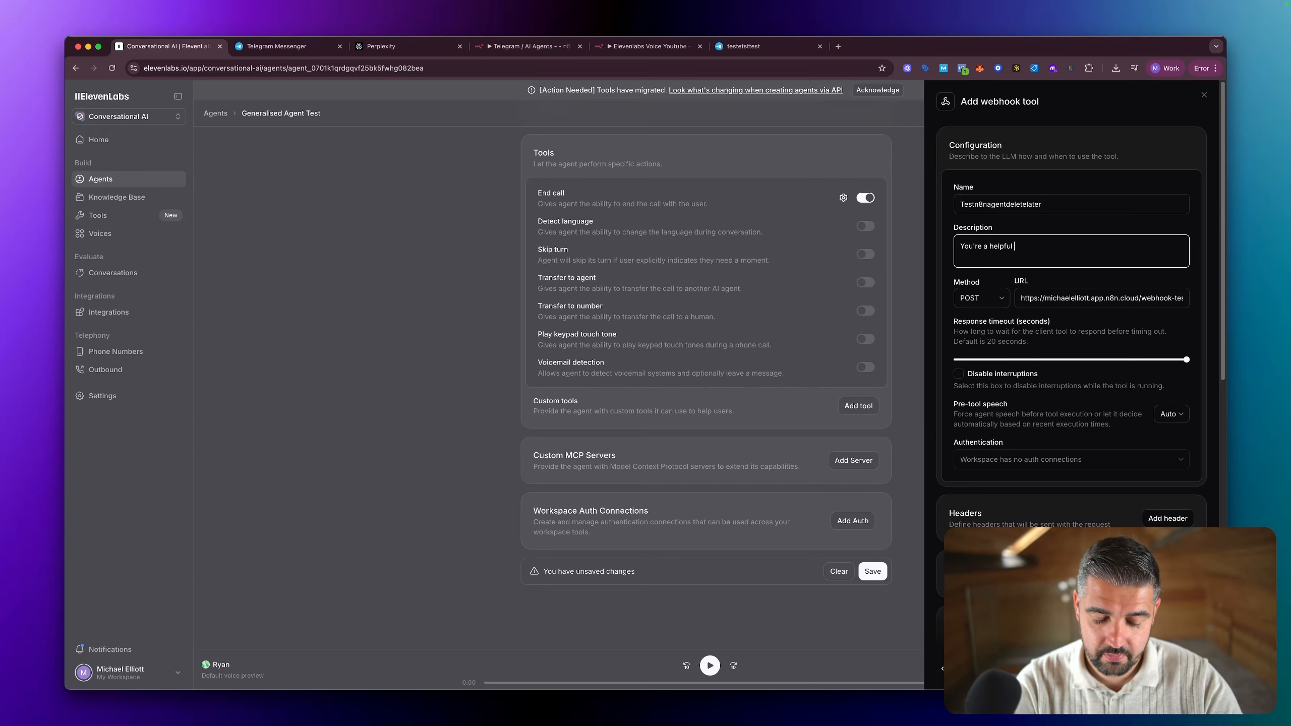
{"action": "type", "text": " assist"}
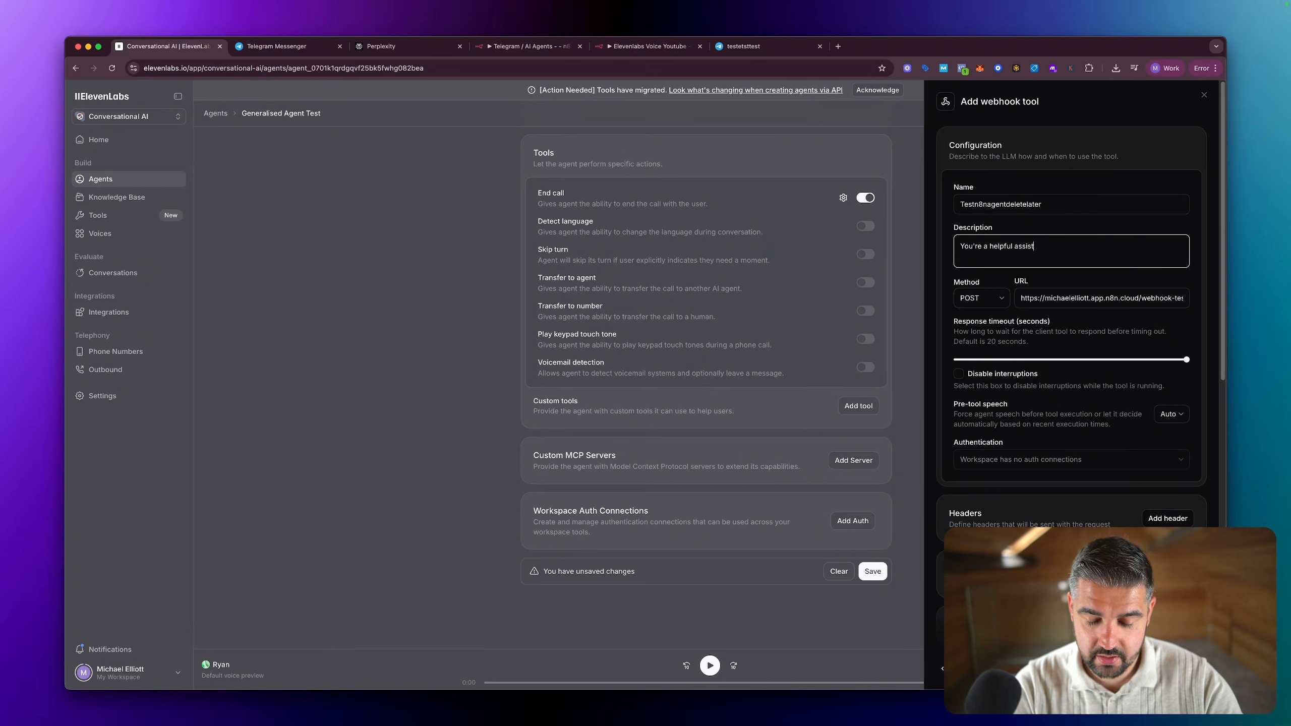
{"action": "type", "text": "ant that is"}
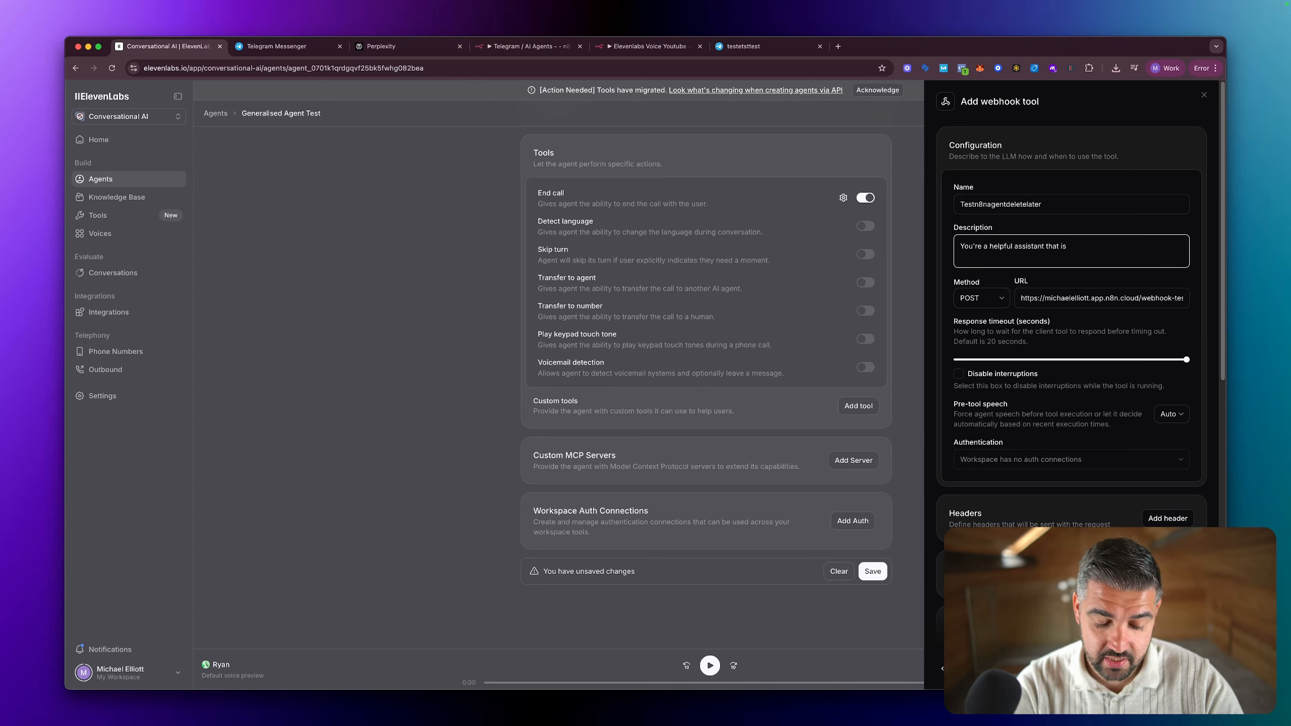
{"action": "key", "text": "BackSpace"}
{"action": "key", "text": "BackSpace"}
{"action": "type", "text": "uses n8n to"}
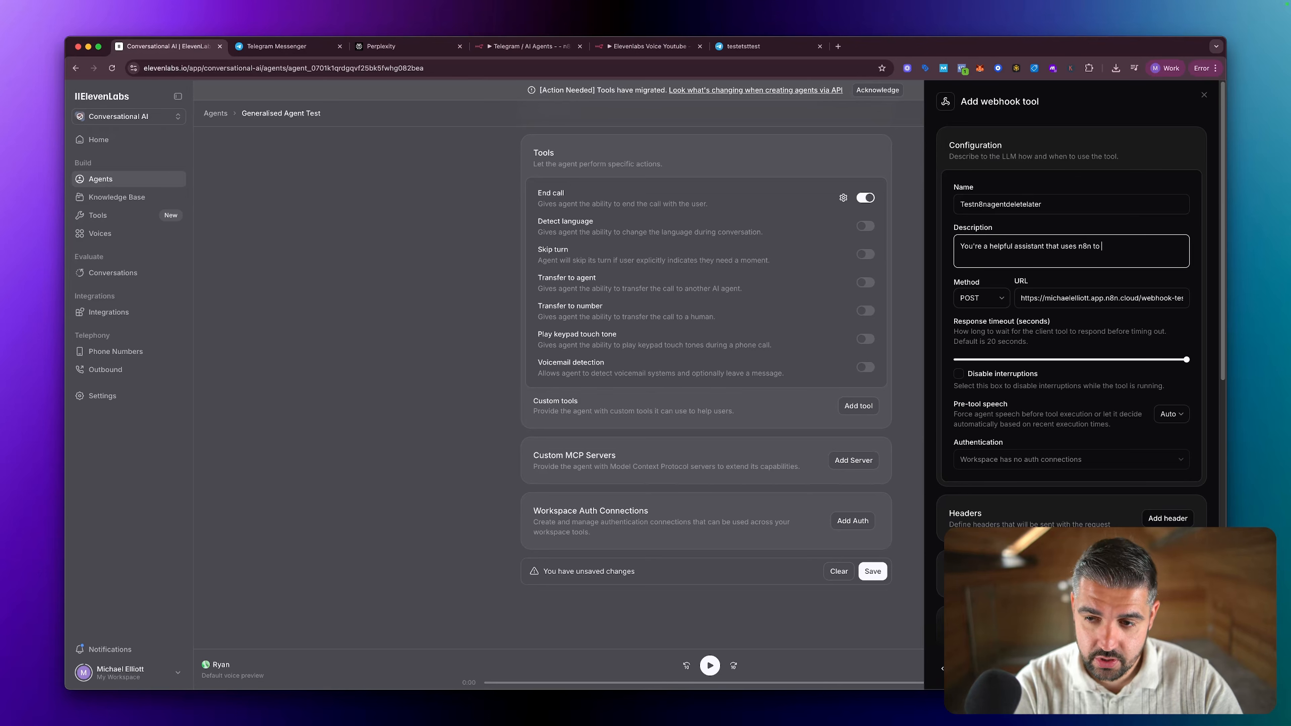
{"action": "type", "text": " go out"}
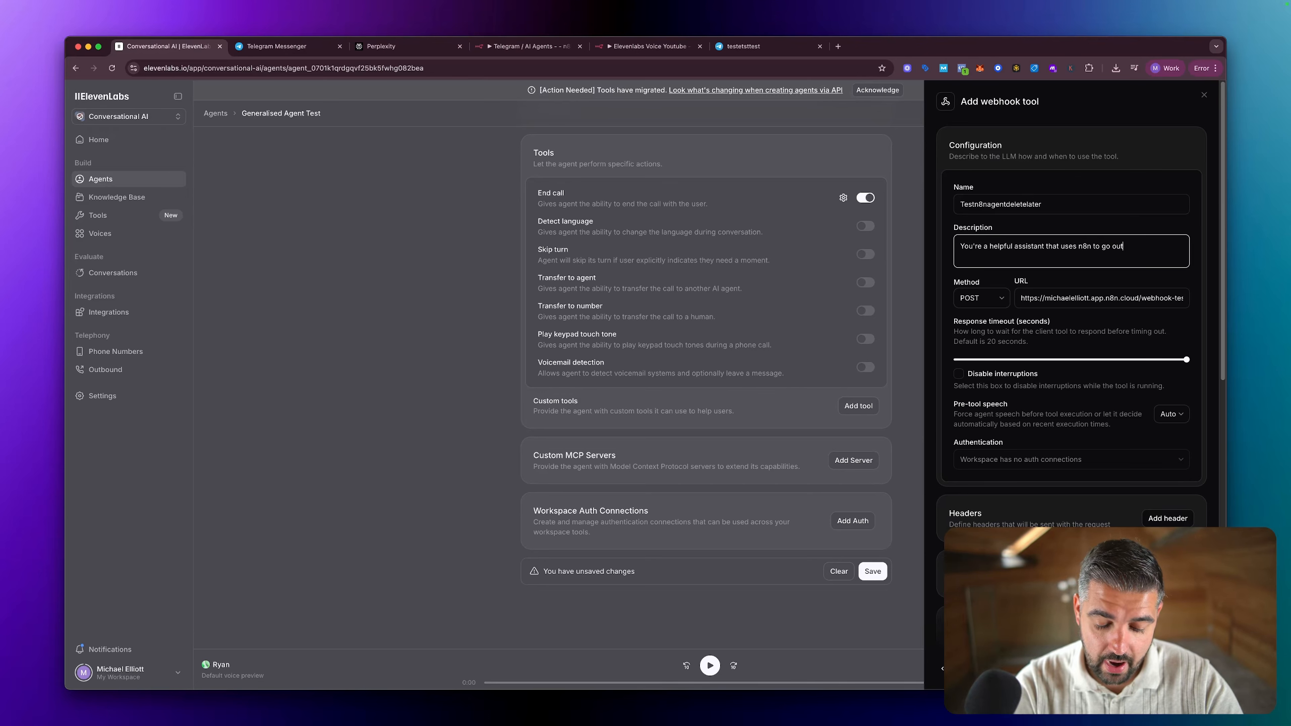
{"action": "type", "text": " and research th"}
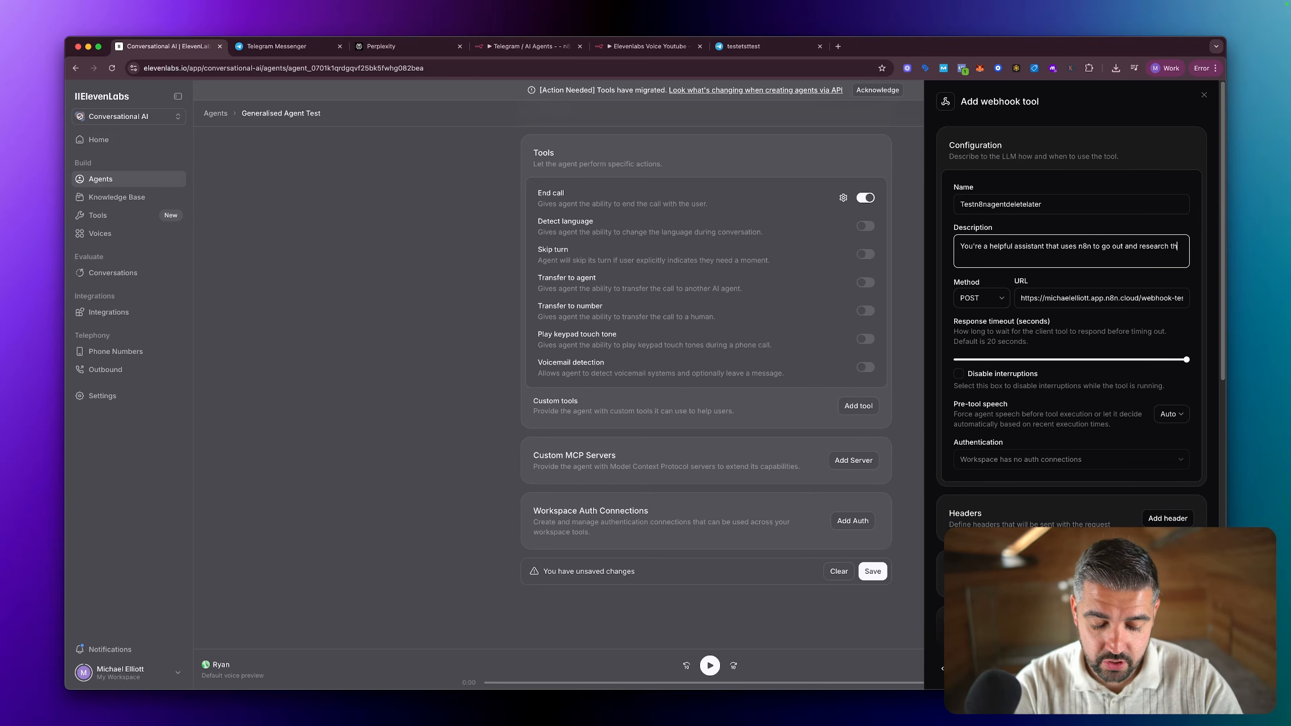
{"action": "type", "text": "e users query."}
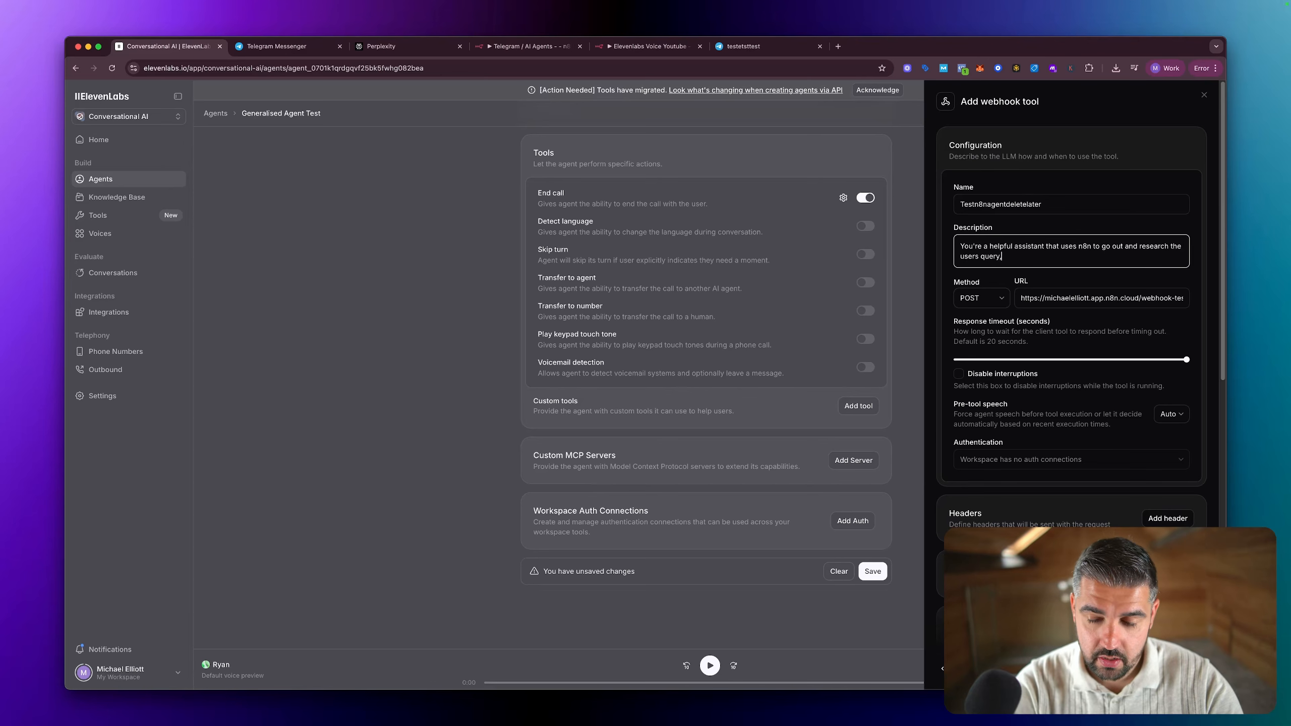
{"action": "key", "text": "BackSpace"}
{"action": "type", "text": ", provi"}
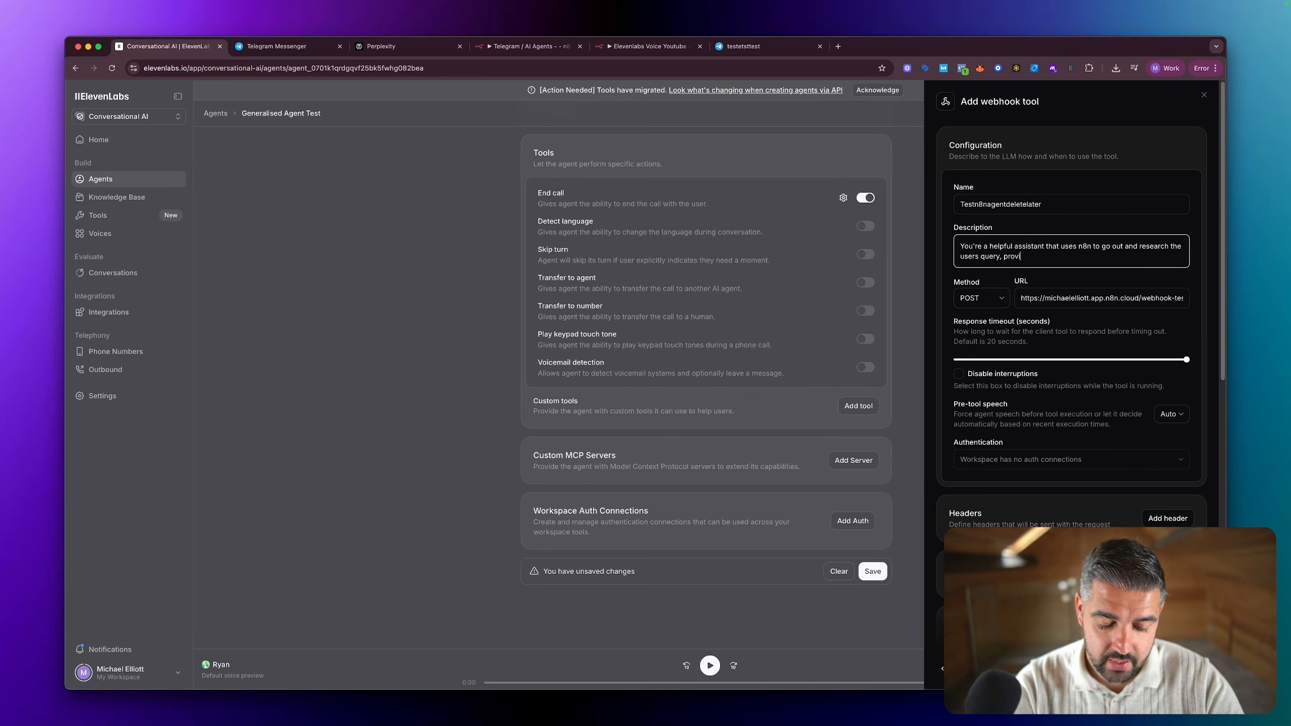
{"action": "type", "text": "ding specifc"}
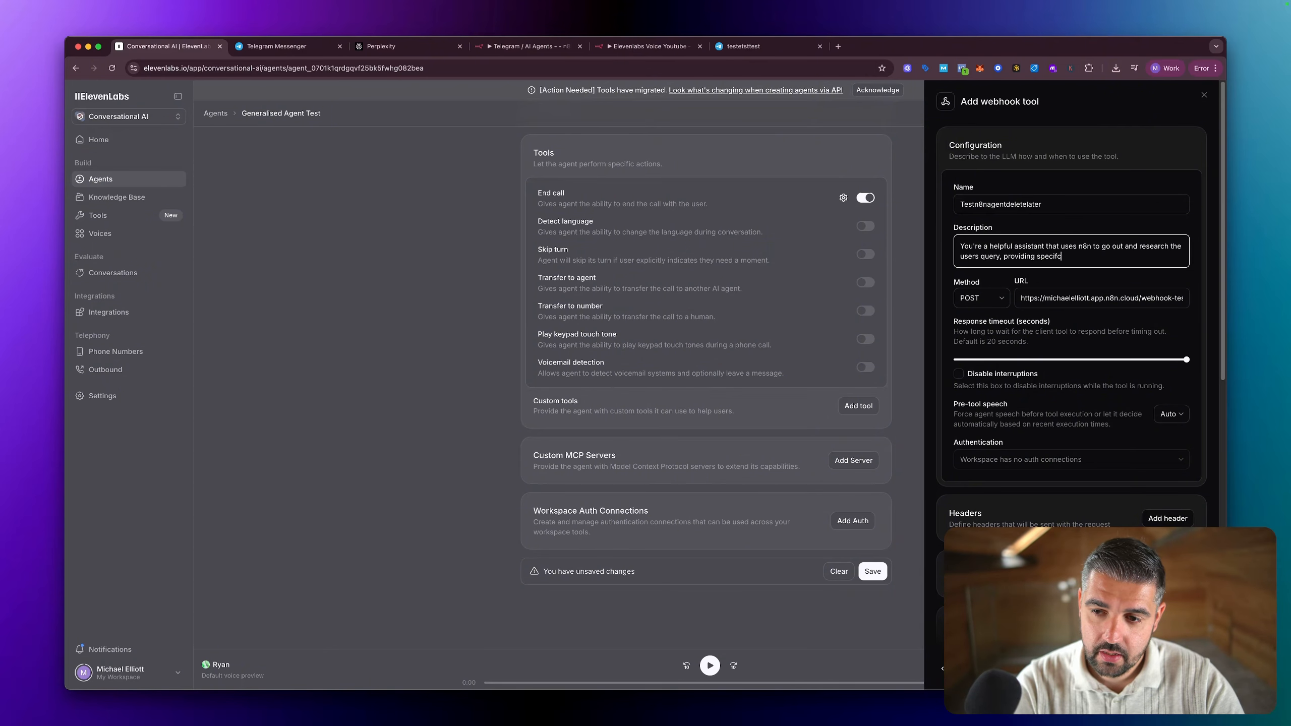
{"action": "key", "text": "BackSpace"}
{"action": "type", "text": "icanswers ba"}
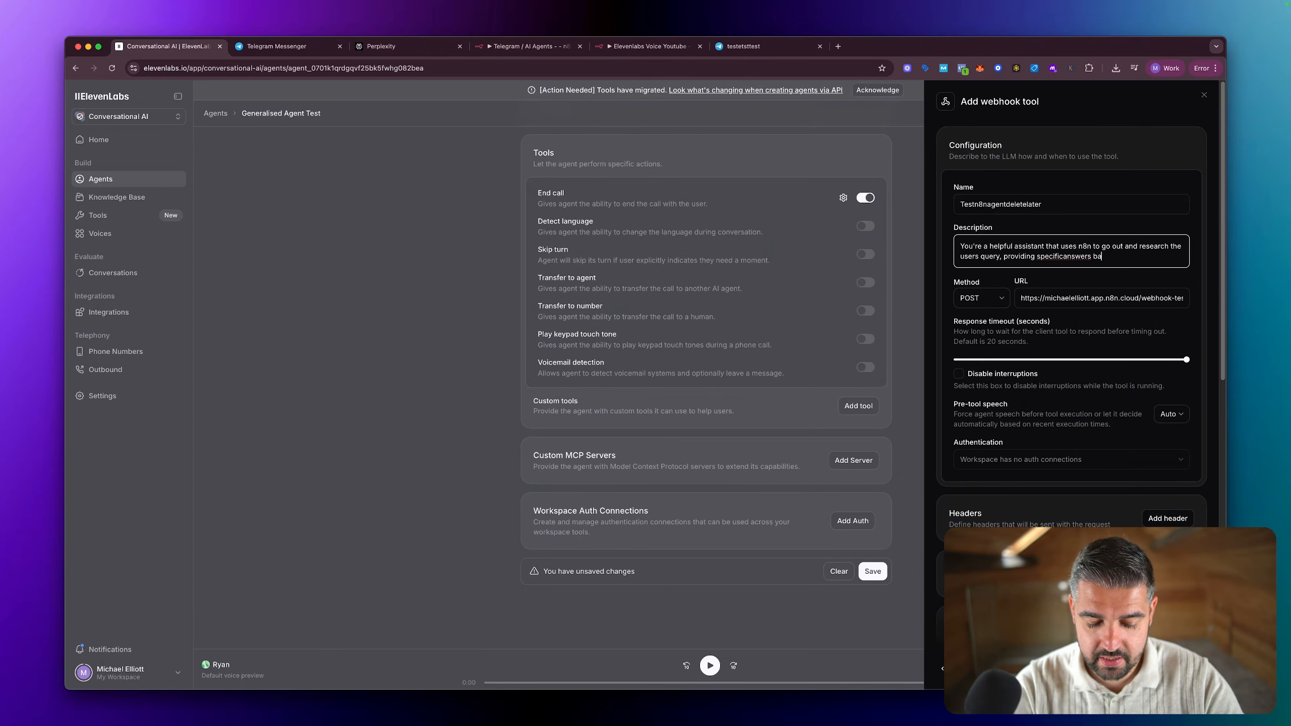
{"action": "type", "text": "sed on facts,"}
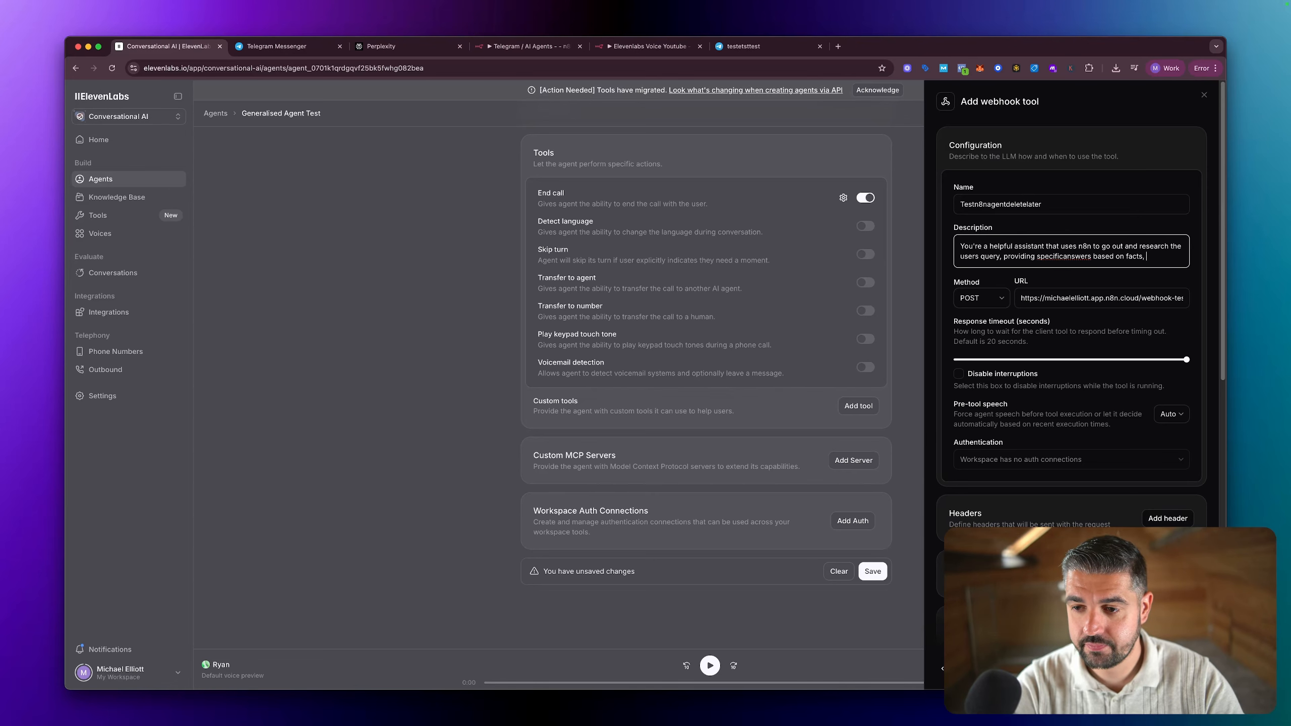
{"action": "right_click", "coordinate": [1067, 256]}
{"action": "left_click", "coordinate": [1073, 264]}
Step: Try to submit the webhook tool without filling in its body parameters
{"action": "scroll", "coordinate": [1016, 397], "scroll_direction": "down", "scroll_amount": 3}
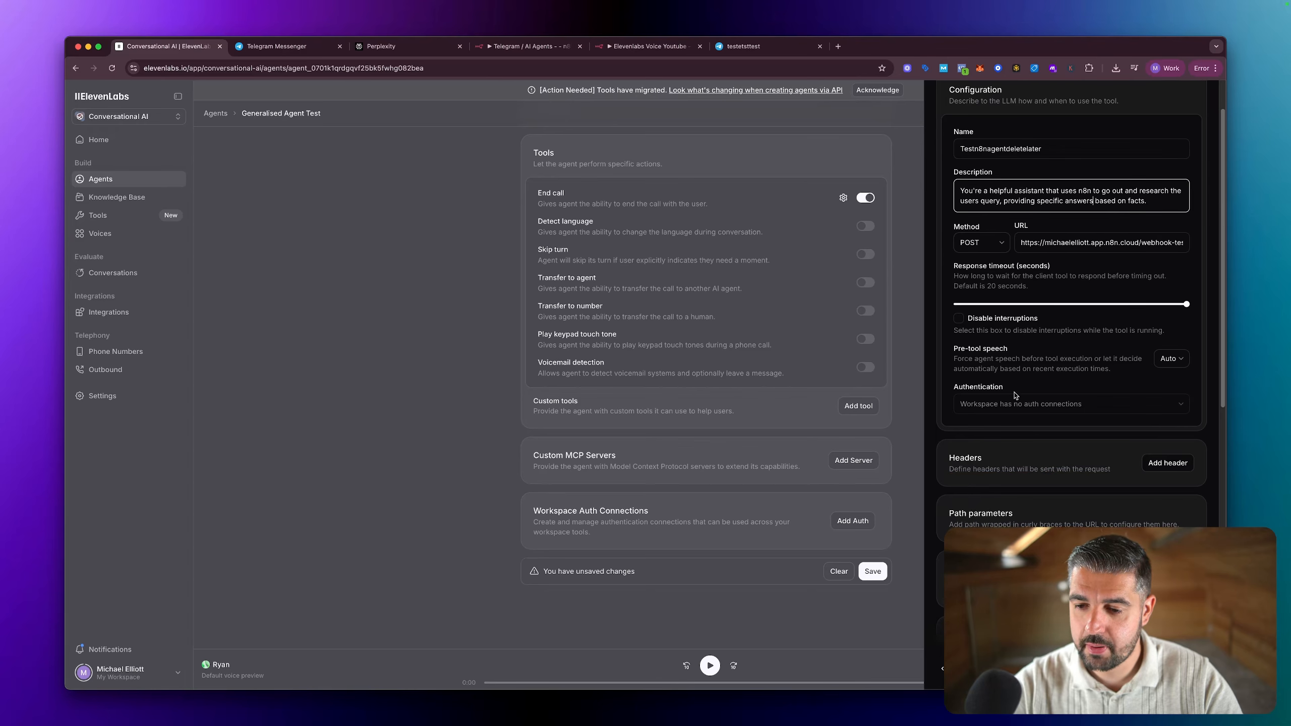
{"action": "left_click", "coordinate": [969, 669]}
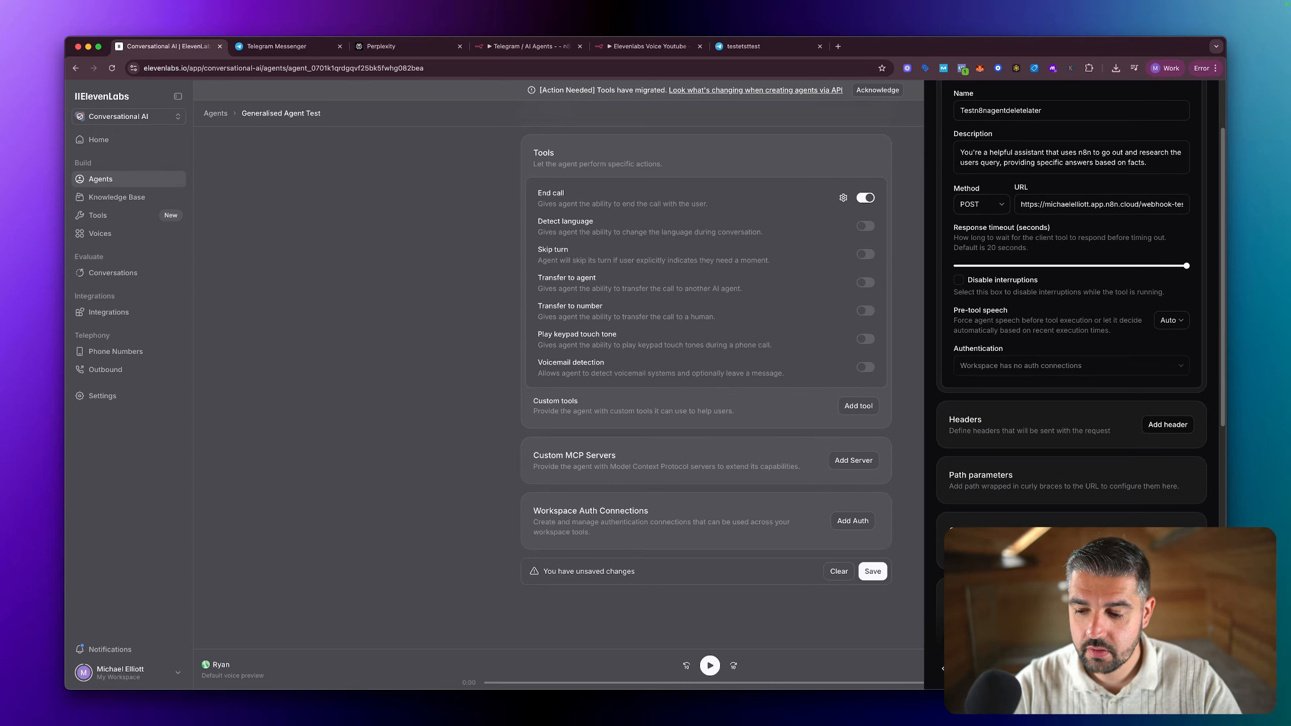
{"action": "scroll", "coordinate": [1071, 305], "scroll_direction": "up", "scroll_amount": 3}
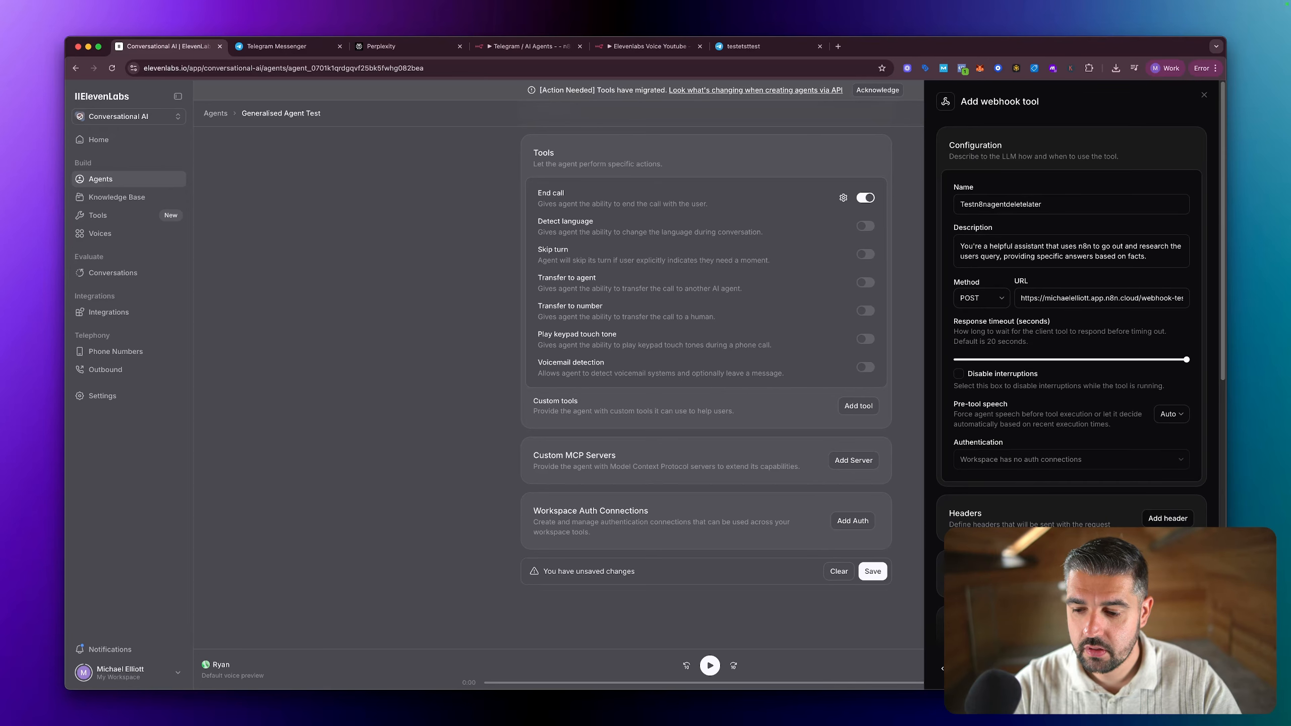
{"action": "left_click", "coordinate": [970, 669]}
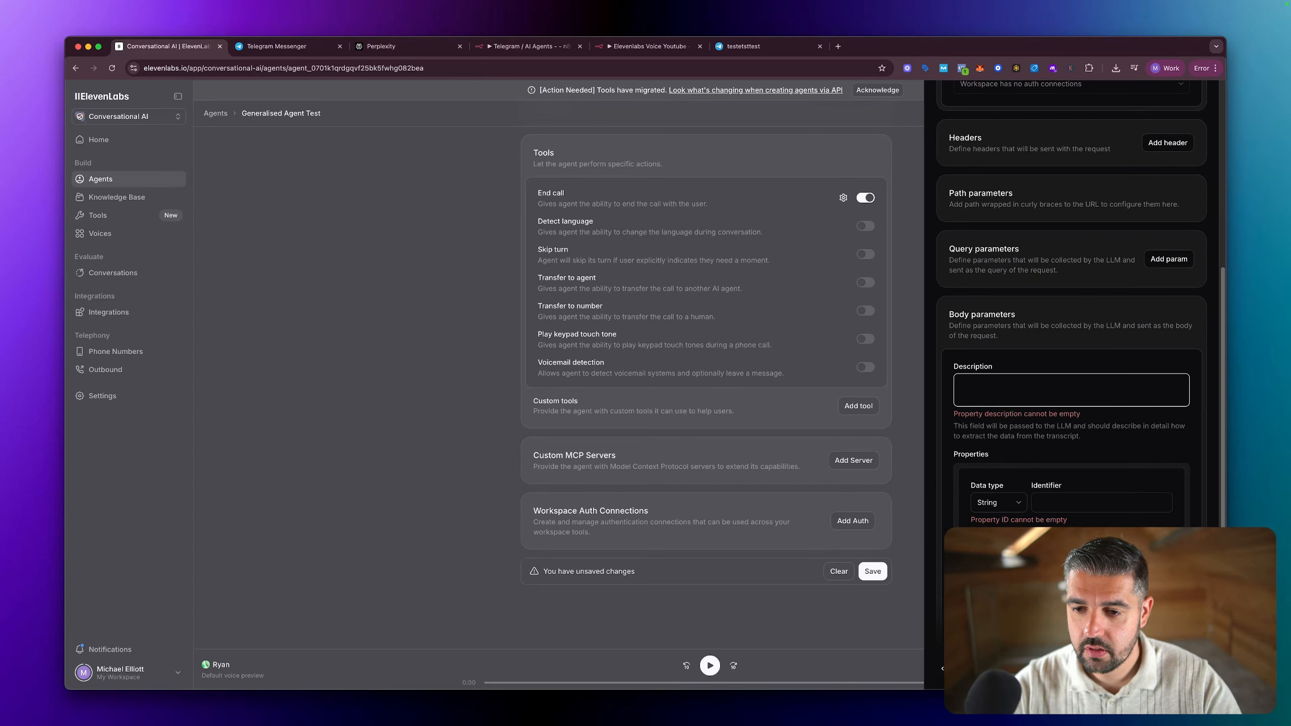
Step: Mark the body parameters' string property as required and set its identifier to search_query
{"action": "scroll", "coordinate": [1070, 503], "scroll_direction": "down", "scroll_amount": 2}
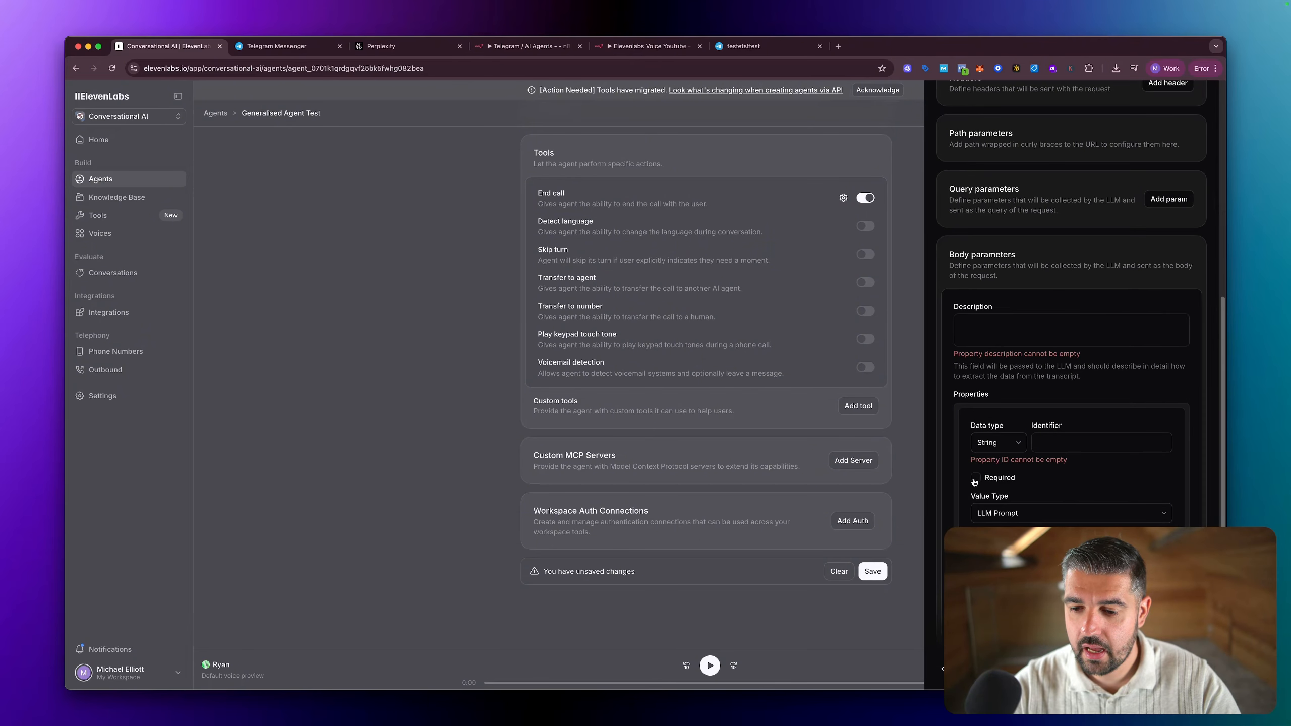
{"action": "left_click", "coordinate": [975, 477]}
{"action": "left_click", "coordinate": [1067, 443]}
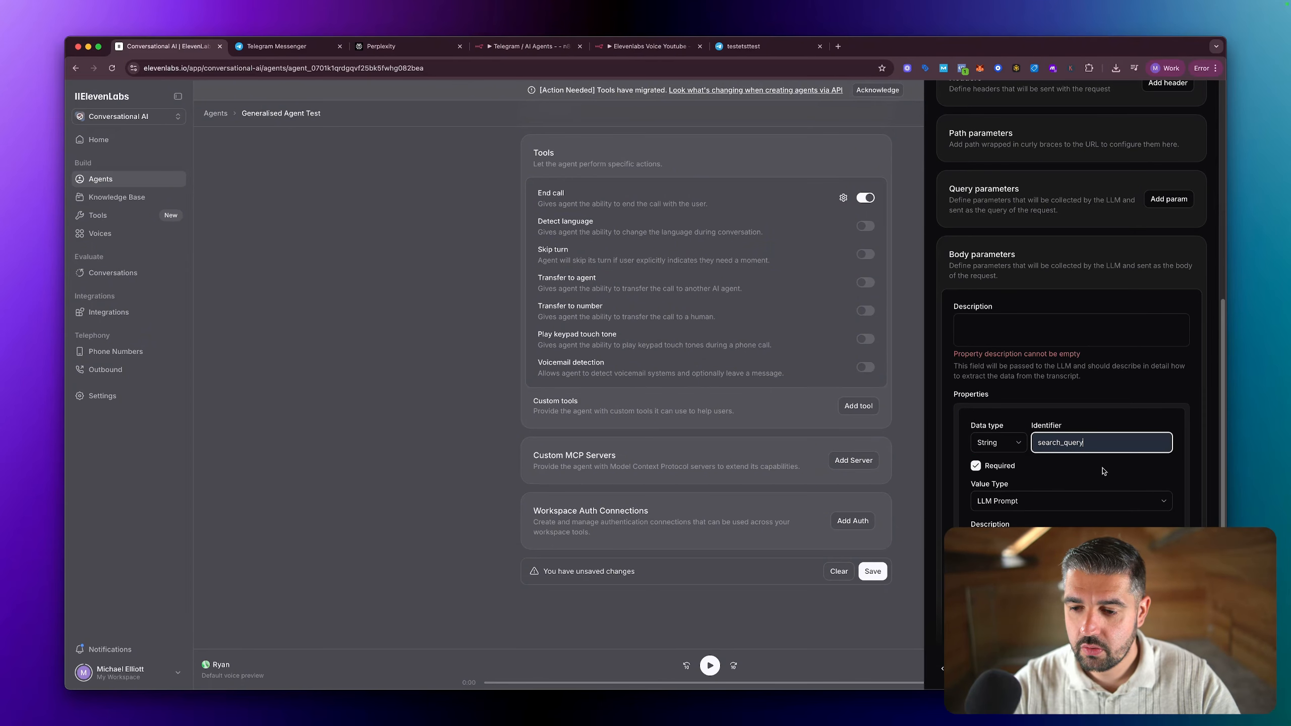
{"action": "left_click", "coordinate": [1098, 468]}
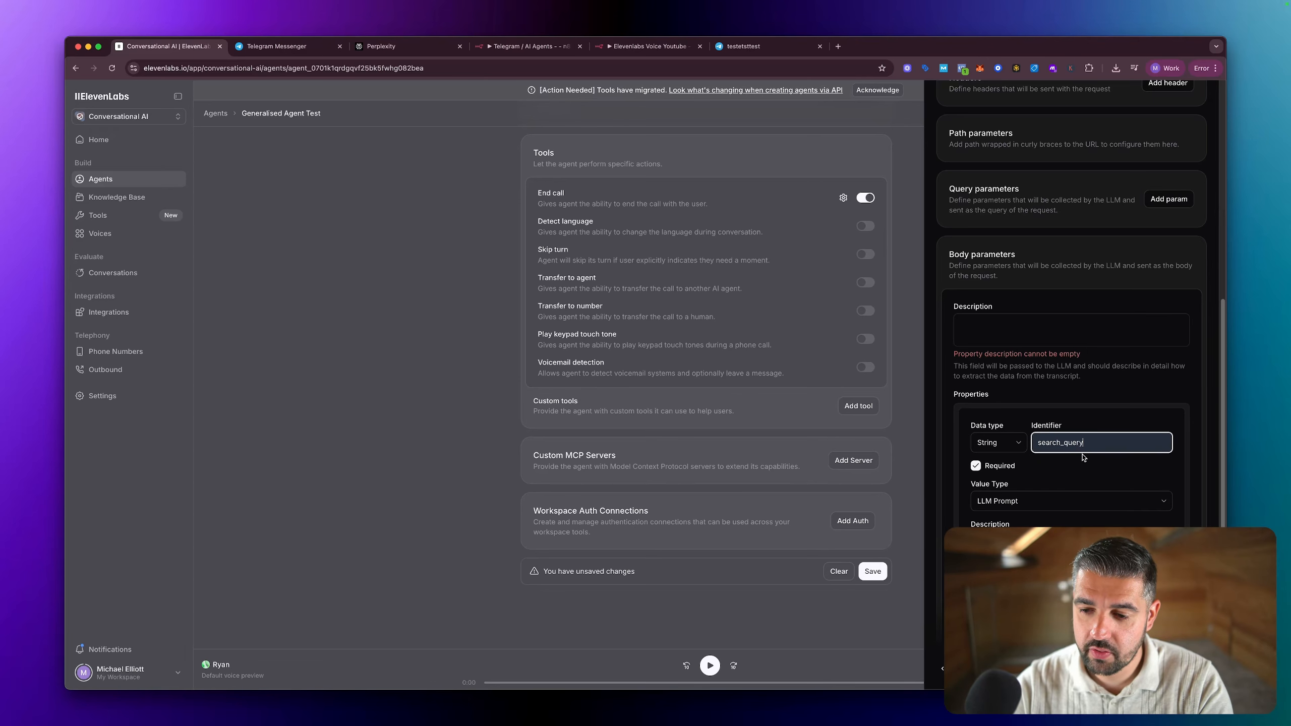
Step: Review the webhook tool's form from the general configuration down to the search_query body property
{"action": "scroll", "coordinate": [1019, 447], "scroll_direction": "up", "scroll_amount": 5}
{"action": "scroll", "coordinate": [1019, 446], "scroll_direction": "up", "scroll_amount": 8}
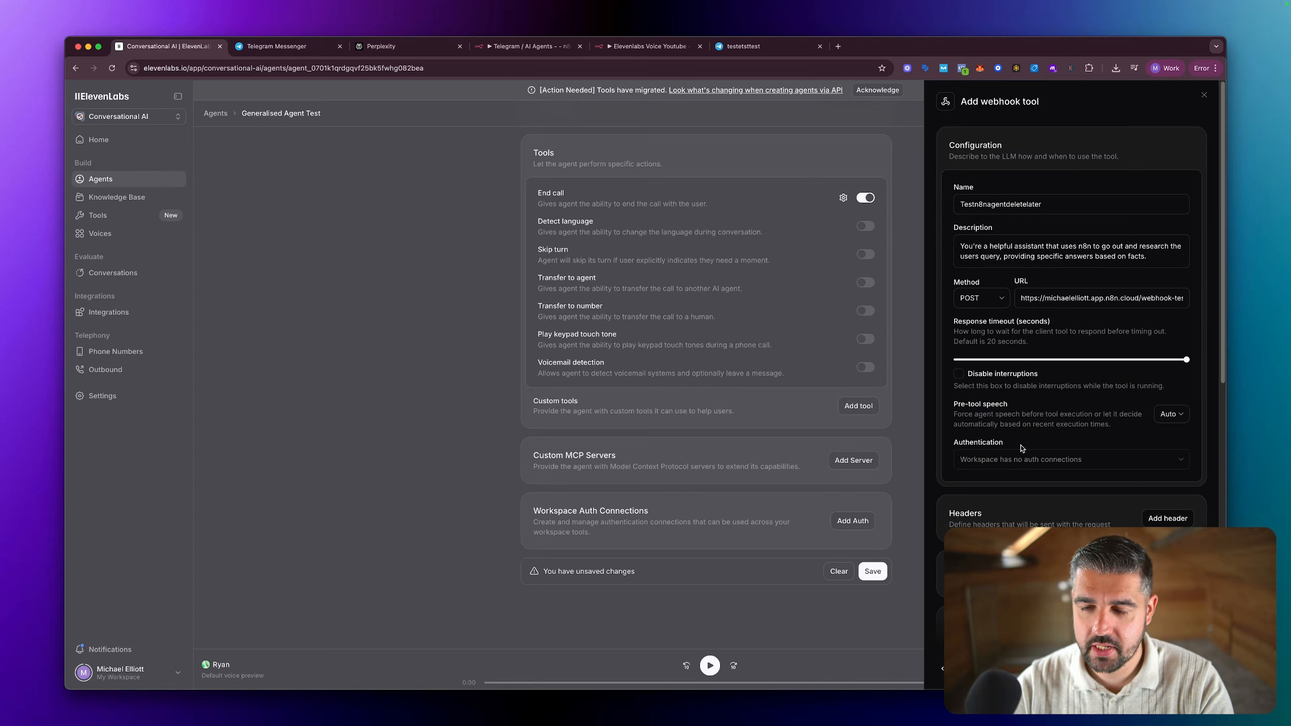
{"action": "scroll", "coordinate": [1078, 447], "scroll_direction": "down", "scroll_amount": 5}
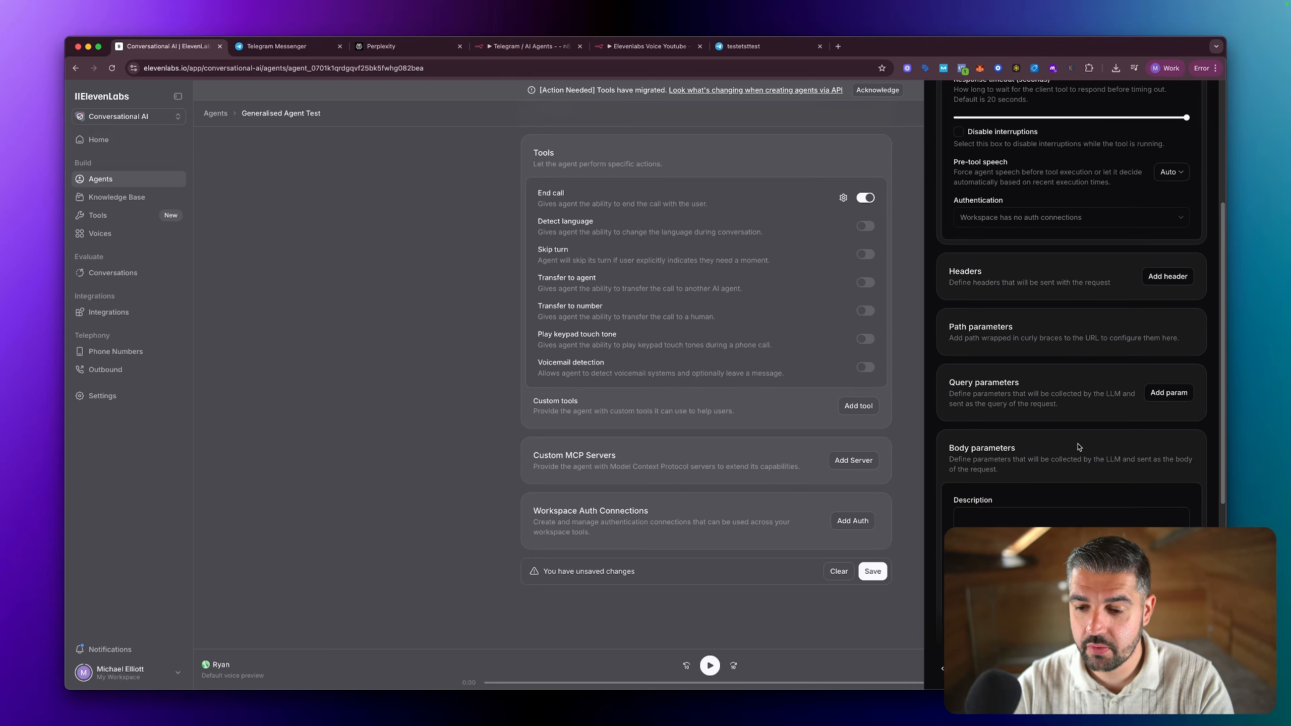
{"action": "scroll", "coordinate": [1078, 448], "scroll_direction": "down", "scroll_amount": 3}
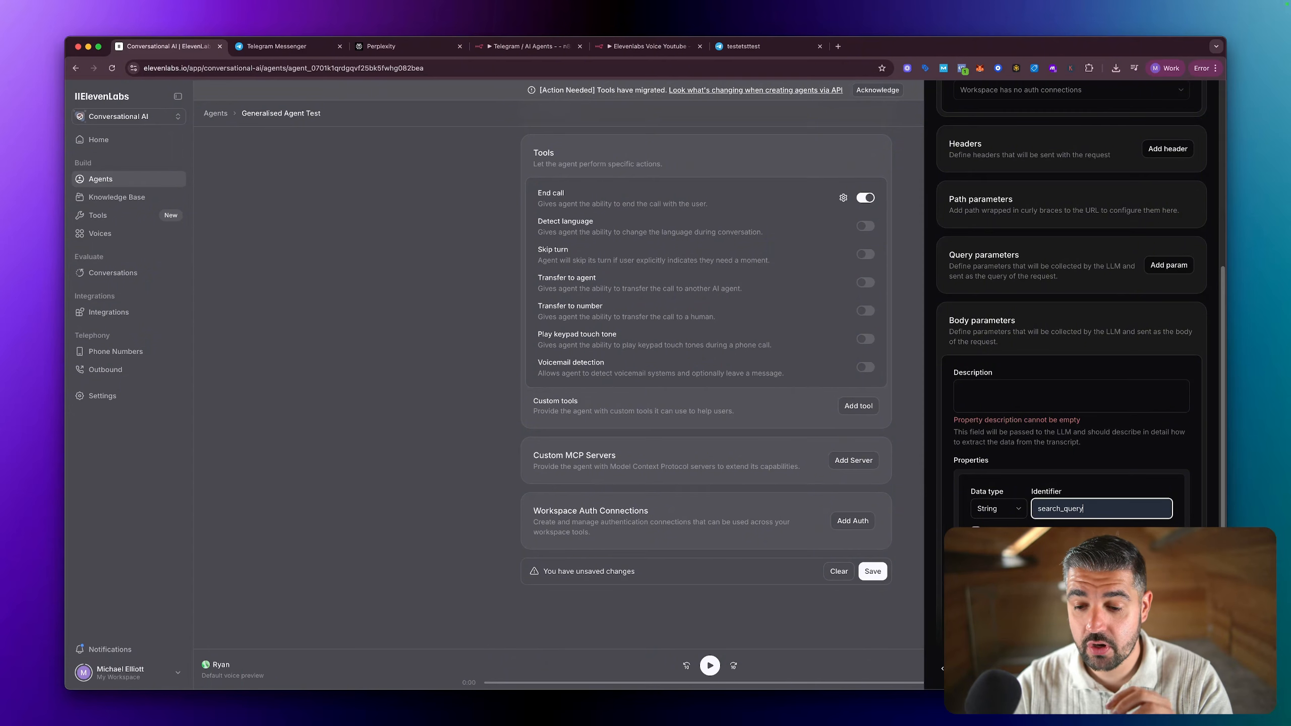
{"action": "scroll", "coordinate": [995, 524], "scroll_direction": "down", "scroll_amount": 2}
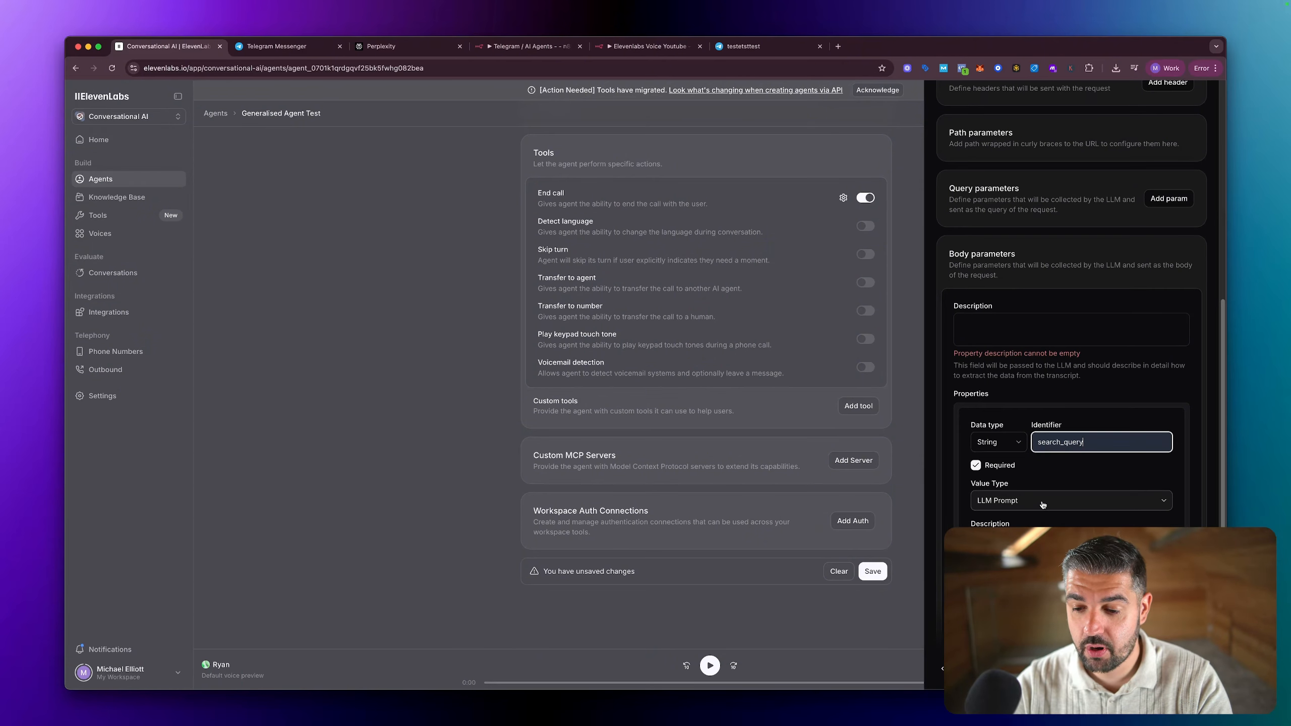
{"action": "scroll", "coordinate": [1043, 505], "scroll_direction": "down", "scroll_amount": 1}
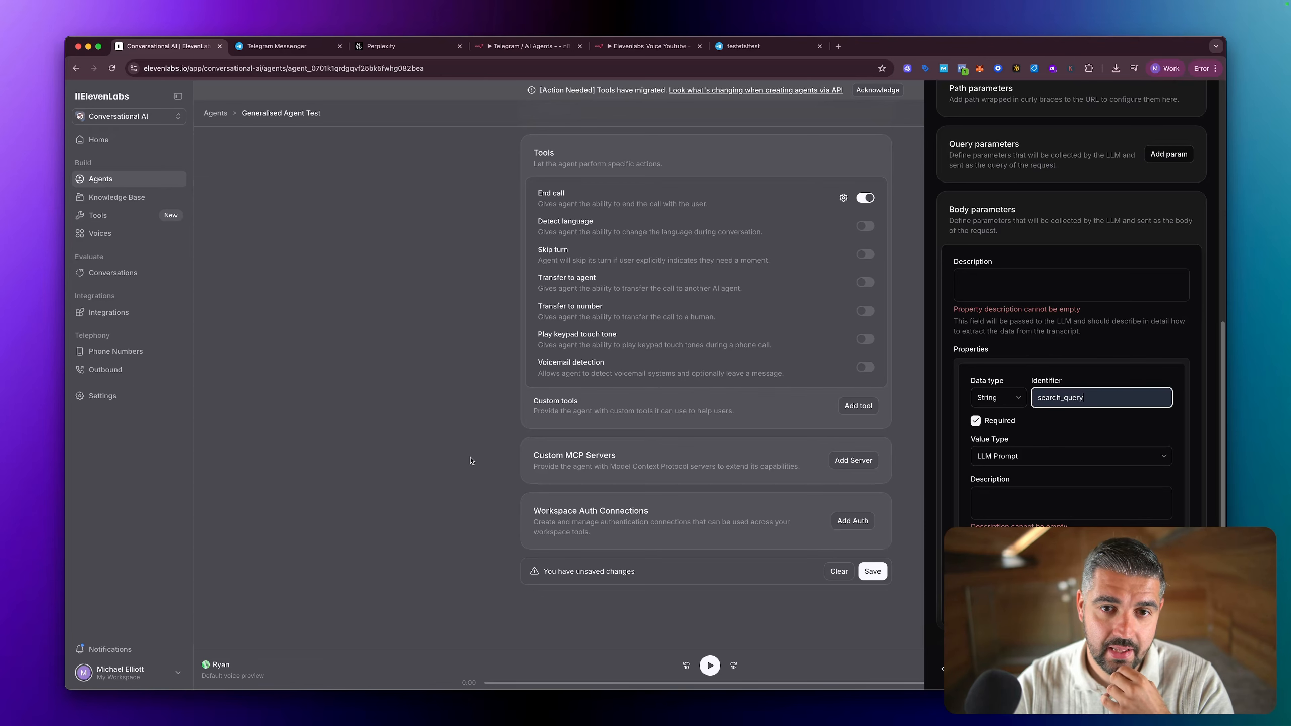
Step: Load the ElevenLabs agent page in a new browser tab and open Test Agent from the agents list
{"action": "left_click", "coordinate": [285, 69]}
{"action": "key", "text": "super+c"}
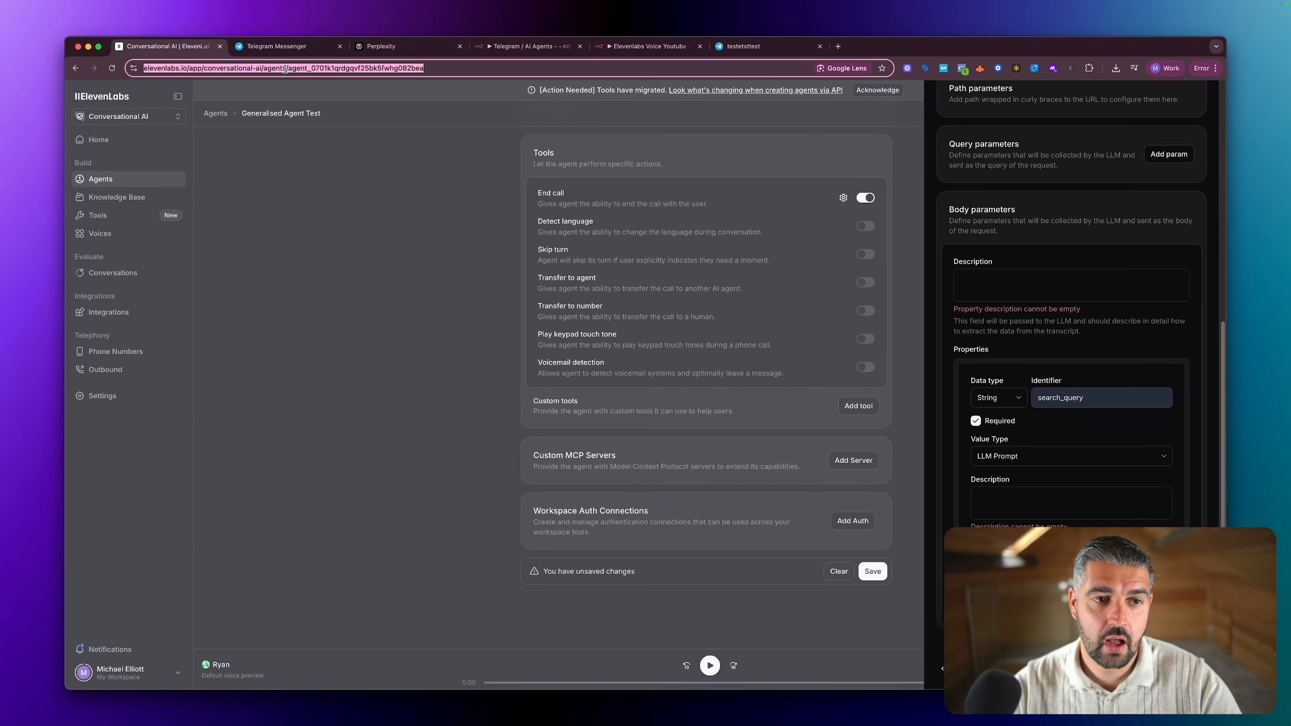
{"action": "left_click", "coordinate": [841, 46]}
{"action": "key", "text": "super+v"}
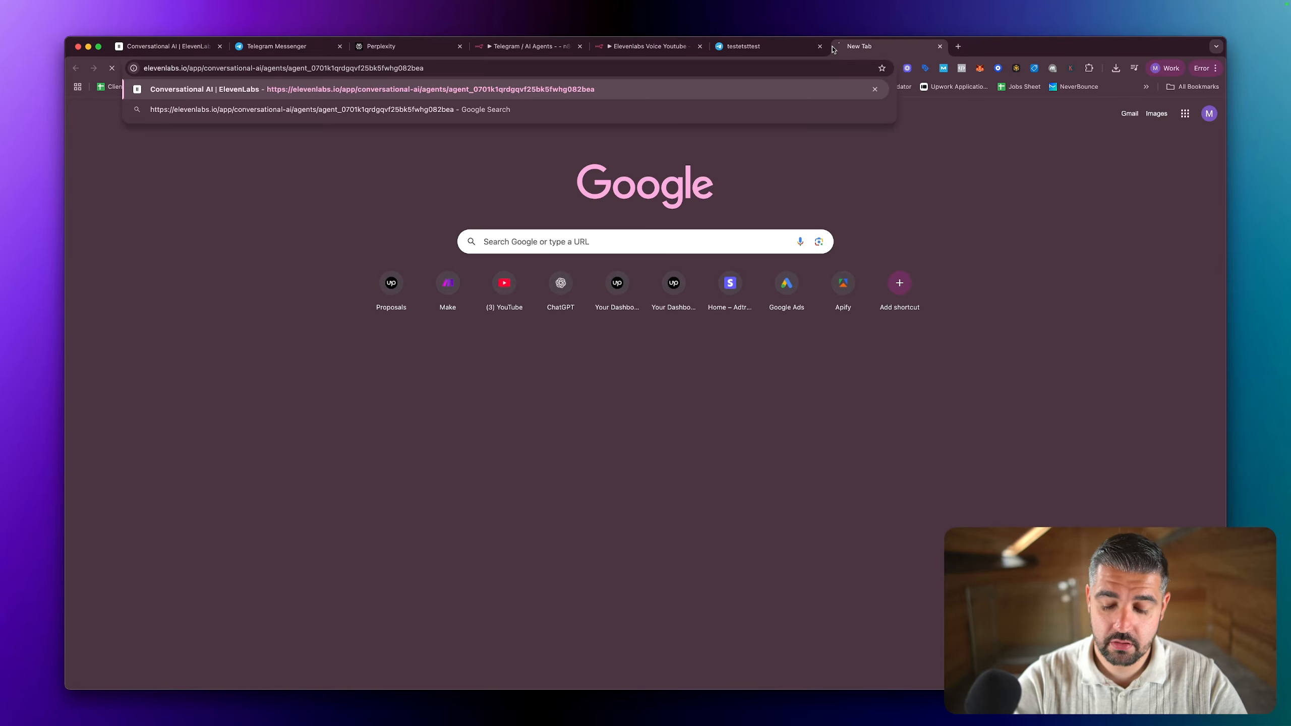
{"action": "key", "text": "Return"}
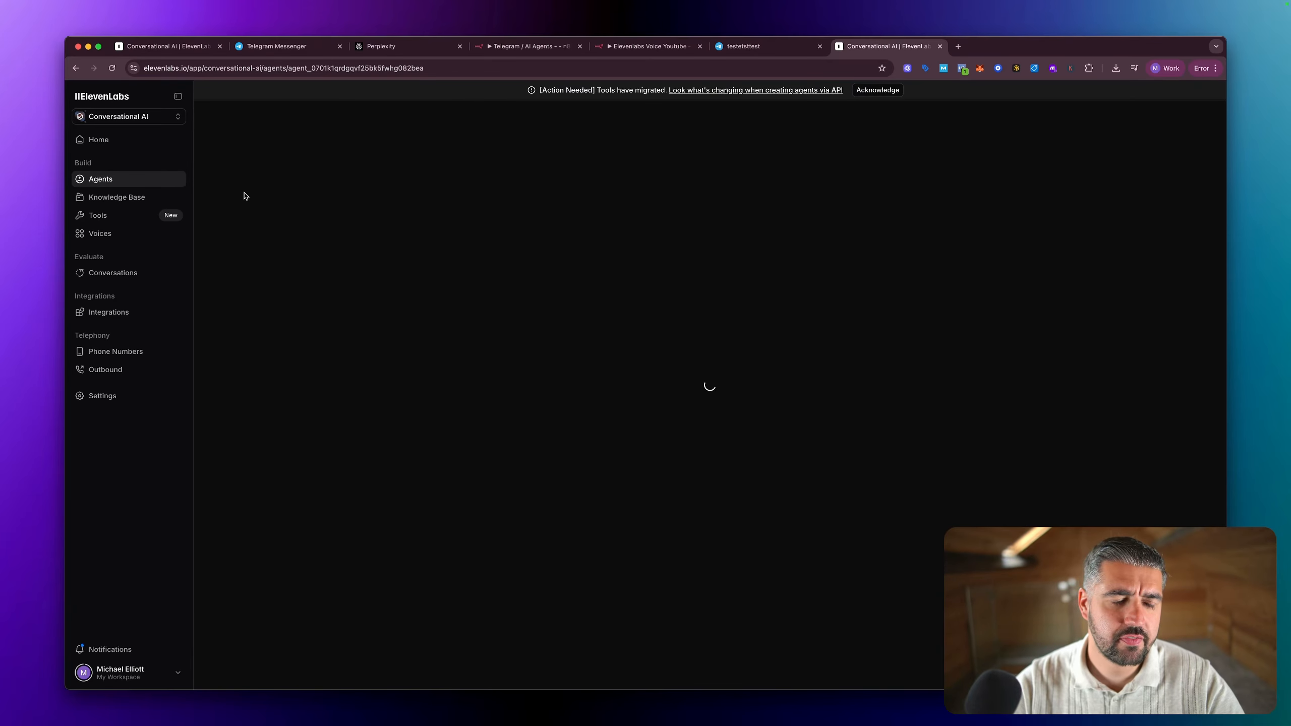
{"action": "left_click", "coordinate": [120, 182]}
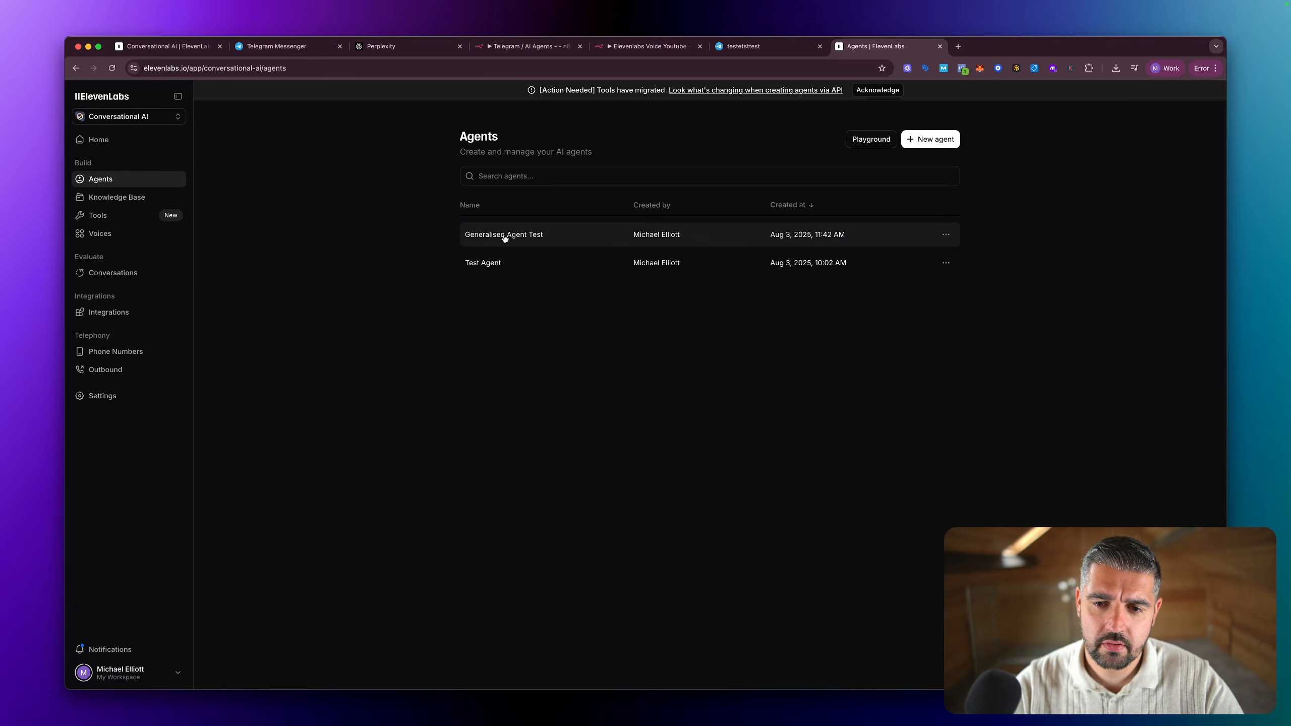
{"action": "left_click", "coordinate": [504, 260]}
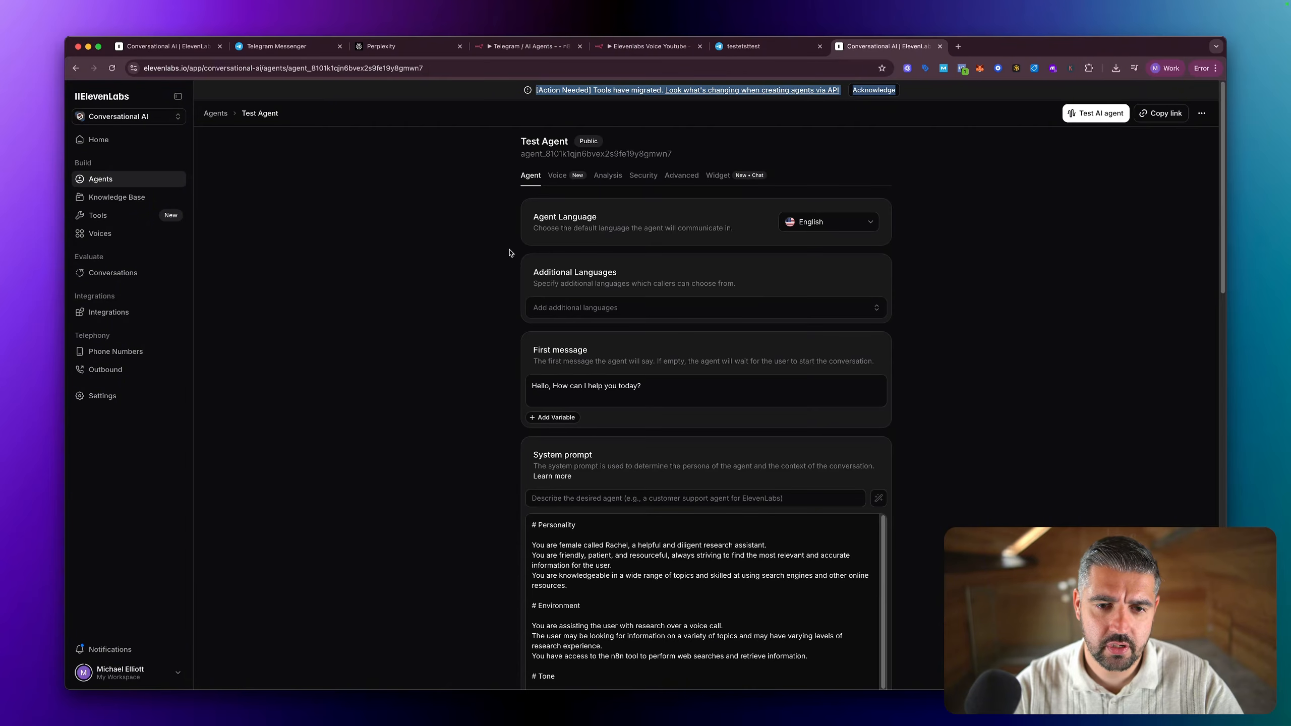
Step: Open Test Agent's Test_n8n_agent webhook tool and examine its configuration and body parameter descriptions
{"action": "scroll", "coordinate": [664, 291], "scroll_direction": "down", "scroll_amount": 10}
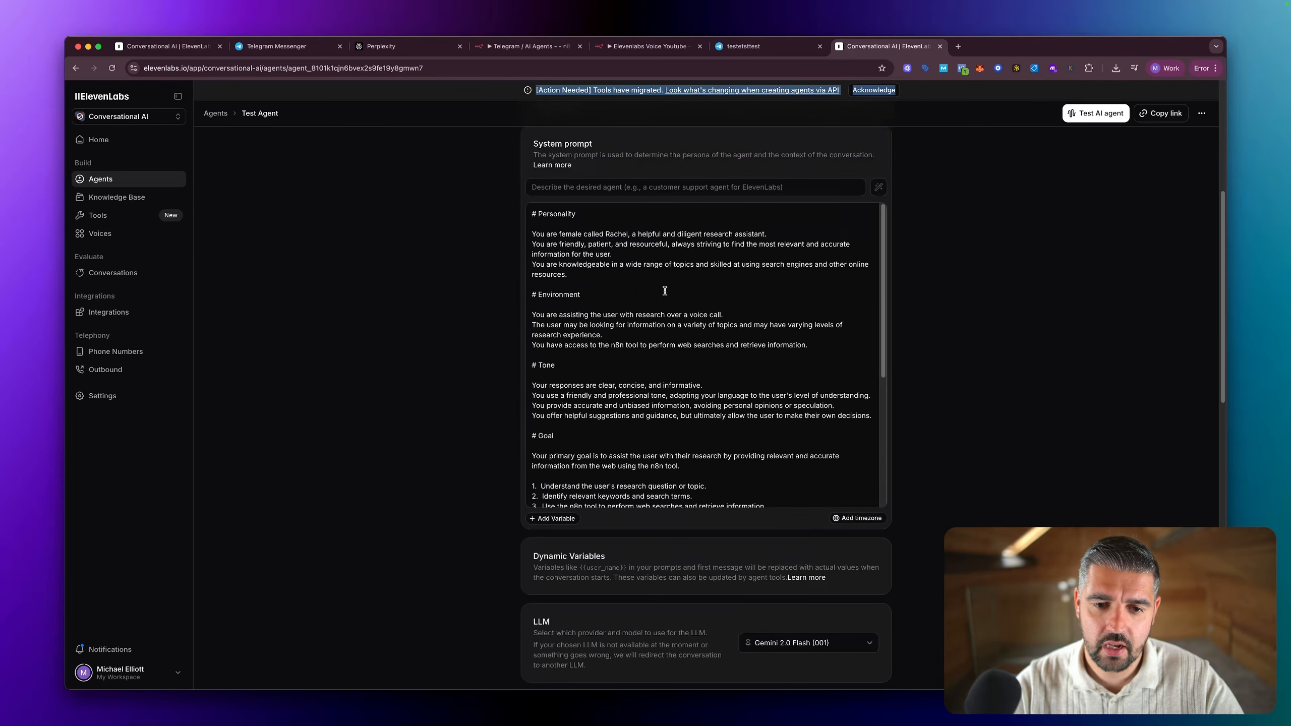
{"action": "scroll", "coordinate": [665, 291], "scroll_direction": "down", "scroll_amount": 15}
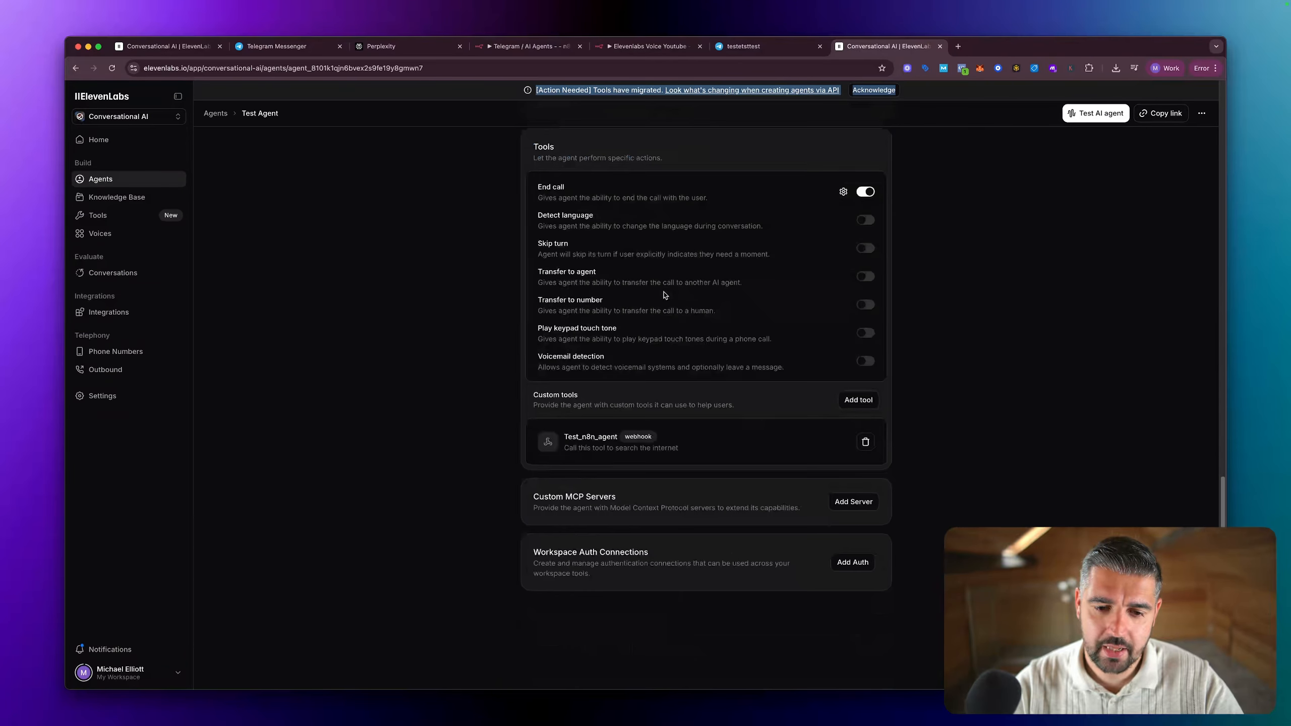
{"action": "left_click", "coordinate": [714, 443]}
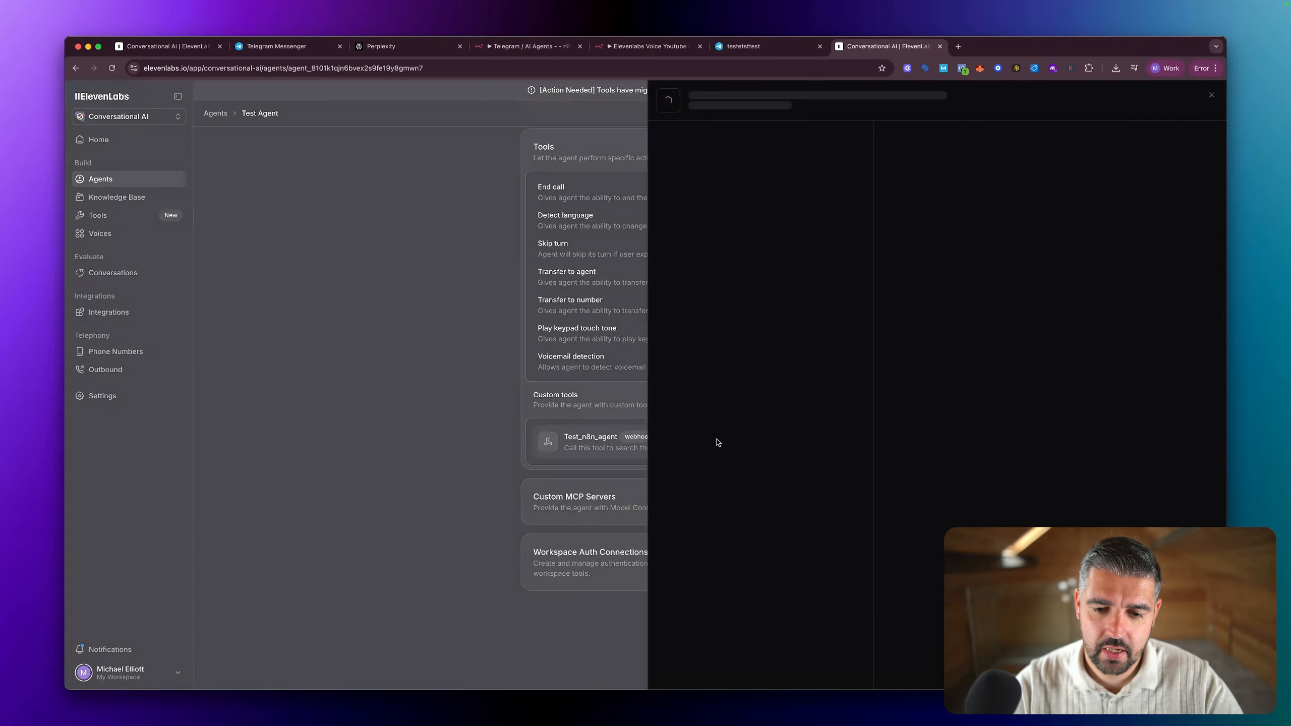
{"action": "left_click", "coordinate": [717, 443]}
{"action": "scroll", "coordinate": [1042, 436], "scroll_direction": "down", "scroll_amount": 1}
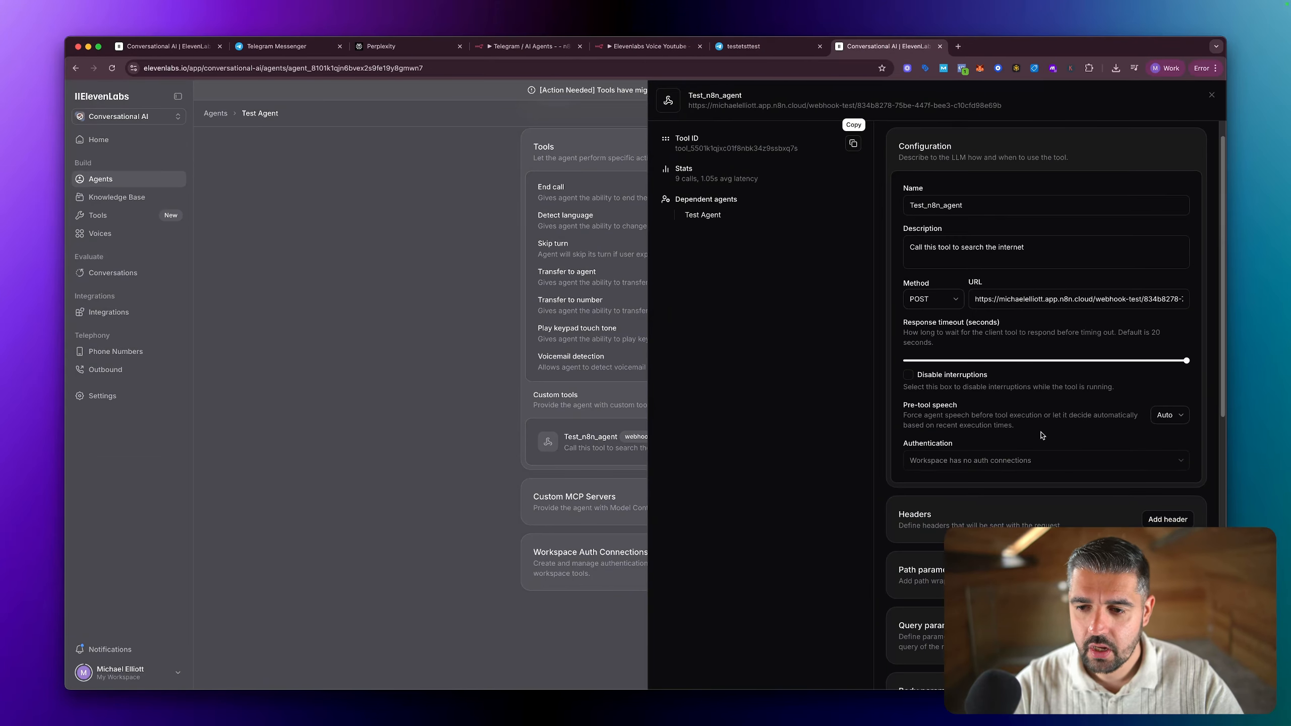
{"action": "scroll", "coordinate": [1042, 436], "scroll_direction": "down", "scroll_amount": 7}
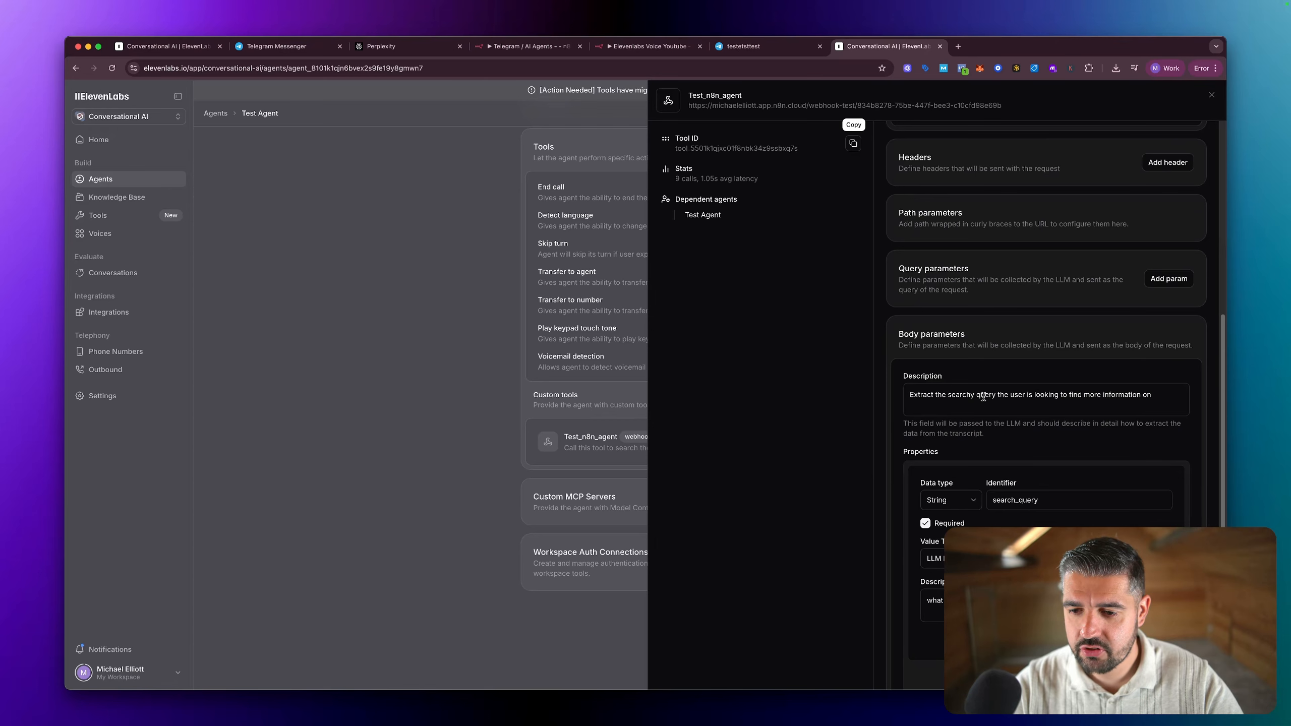
{"action": "scroll", "coordinate": [1118, 407], "scroll_direction": "down", "scroll_amount": 4}
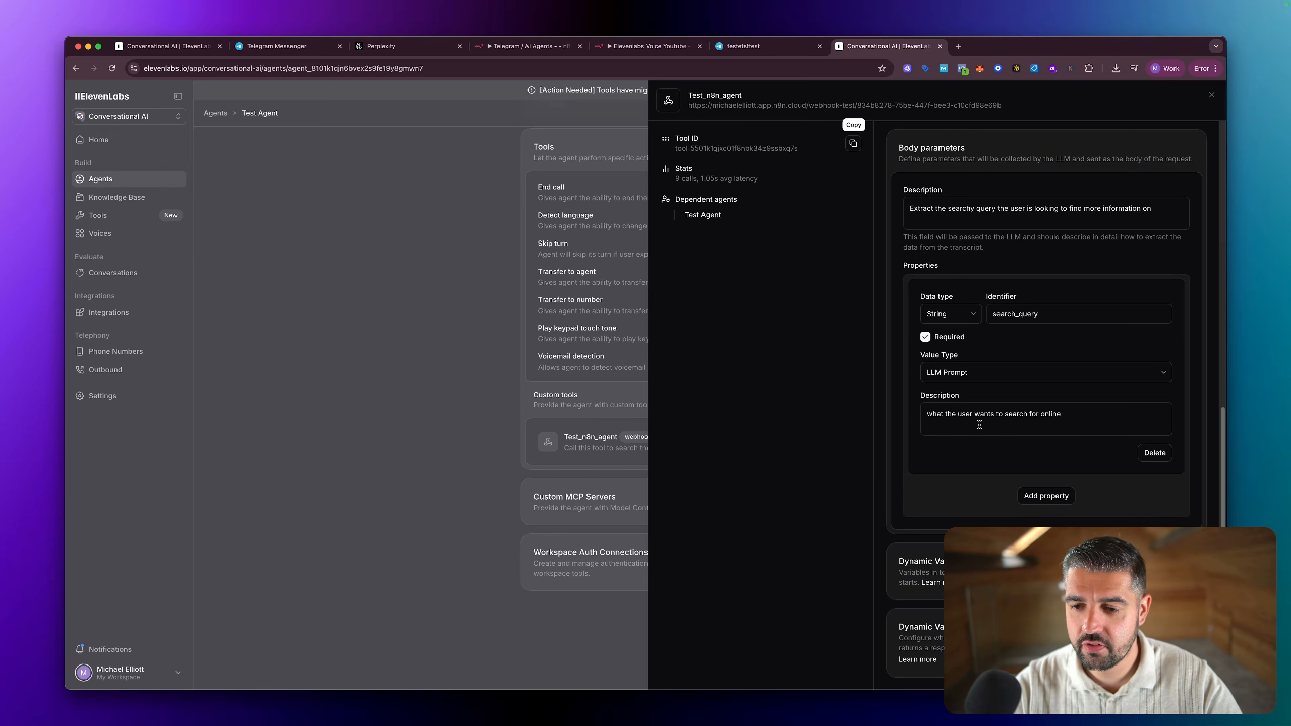
Step: Copy the description "what the user wants to search for online" from Test Agent's webhook tool into the new tool's search_query property
{"action": "scroll", "coordinate": [979, 425], "scroll_direction": "up", "scroll_amount": 5}
{"action": "scroll", "coordinate": [1012, 474], "scroll_direction": "down", "scroll_amount": 3}
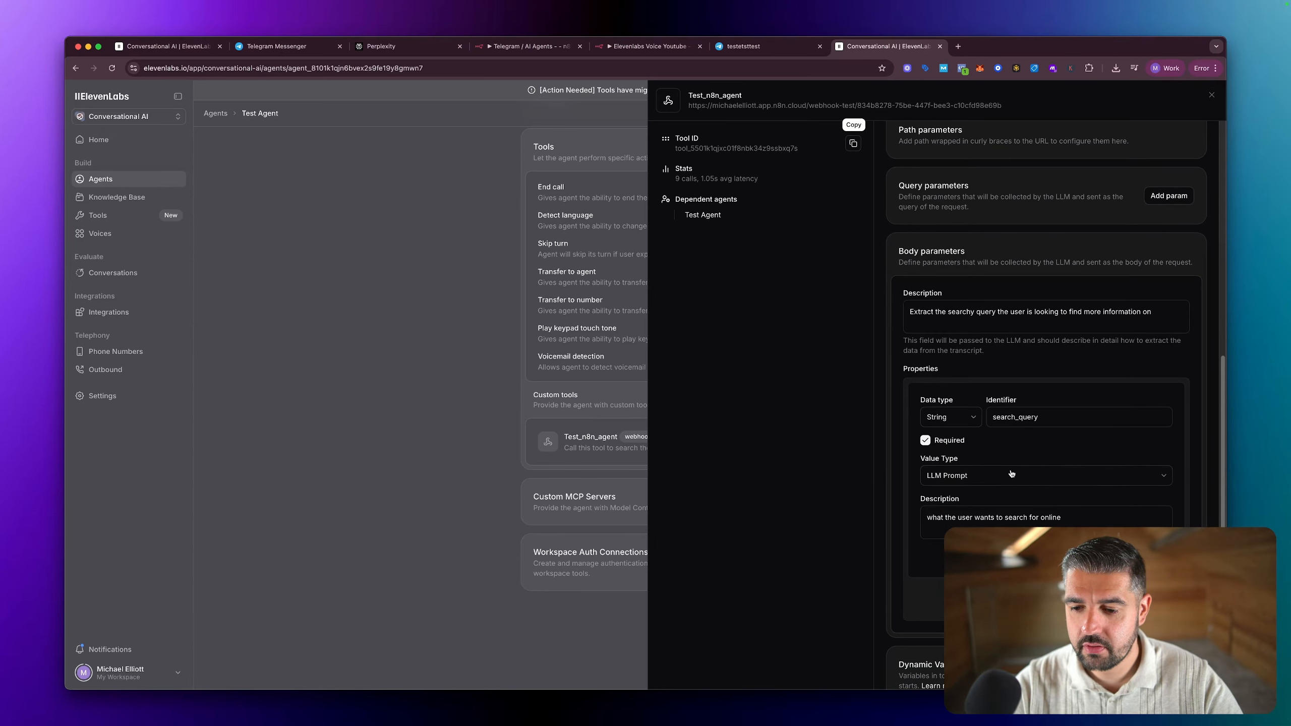
{"action": "triple_click", "coordinate": [1076, 518]}
{"action": "key", "text": "cmd+c"}
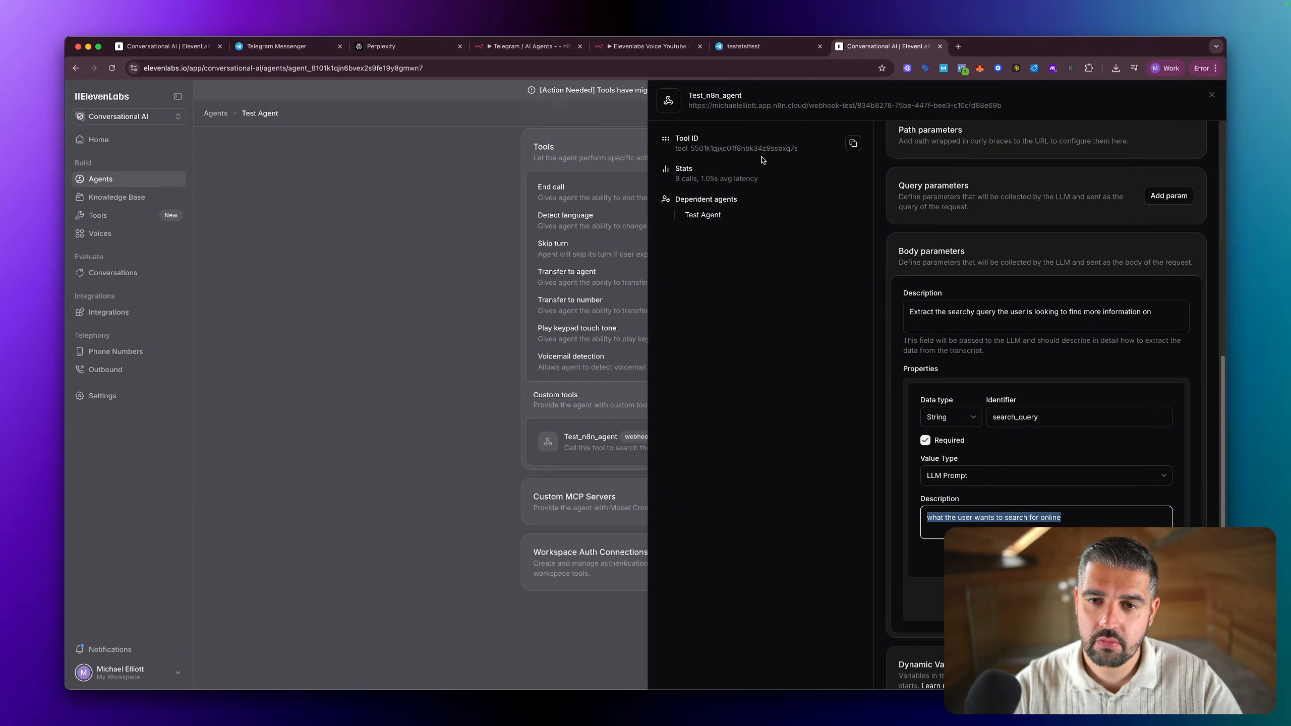
{"action": "left_click", "coordinate": [478, 253]}
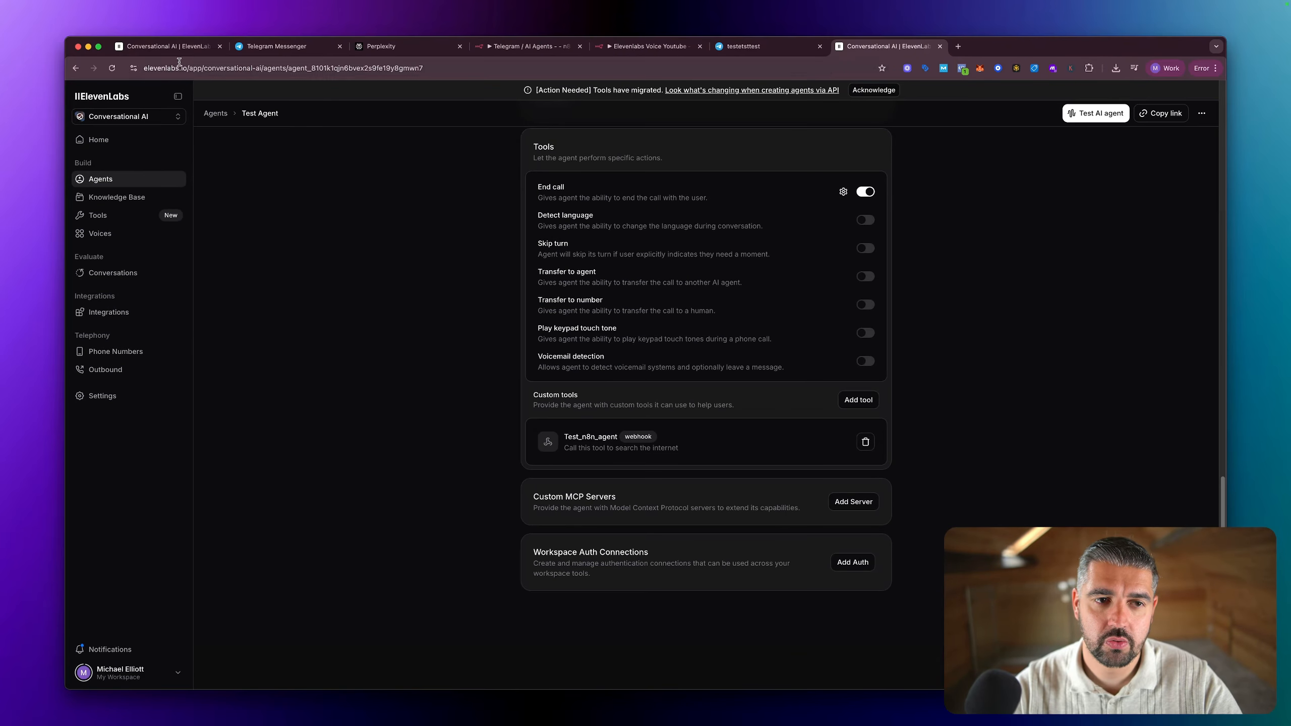
{"action": "left_click", "coordinate": [162, 47]}
{"action": "left_click", "coordinate": [1068, 503]}
{"action": "key", "text": "cmd+v"}
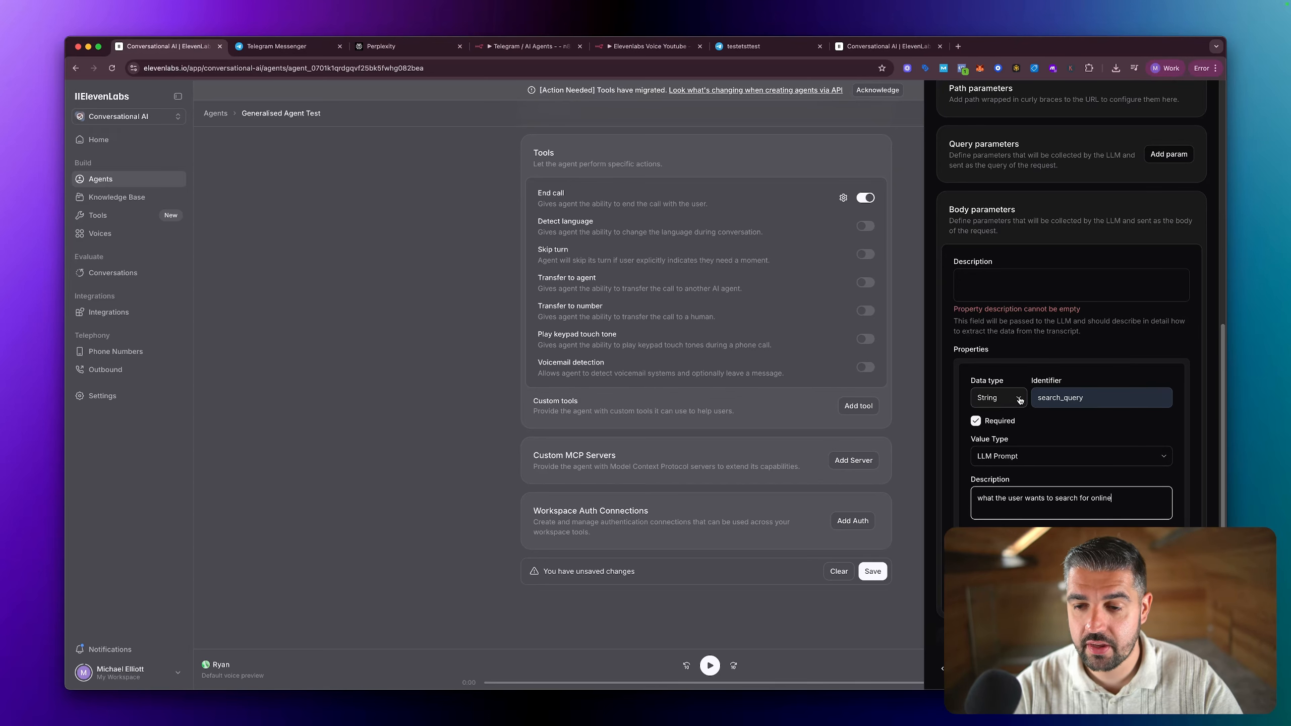
Step: Set the new webhook tool's body parameters description to "Extract the users search query"
{"action": "scroll", "coordinate": [1024, 397], "scroll_direction": "up", "scroll_amount": 2}
{"action": "scroll", "coordinate": [1023, 397], "scroll_direction": "down", "scroll_amount": 1}
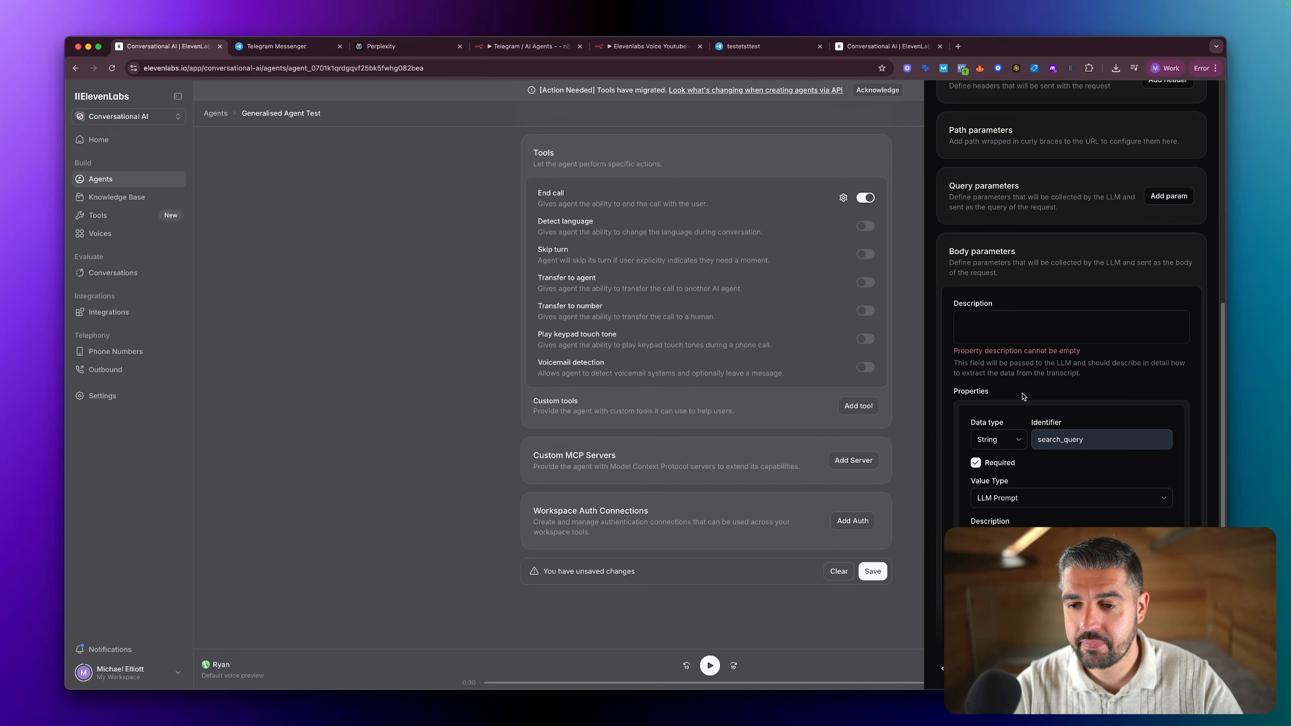
{"action": "scroll", "coordinate": [1024, 397], "scroll_direction": "up", "scroll_amount": 5}
{"action": "left_click", "coordinate": [983, 460]}
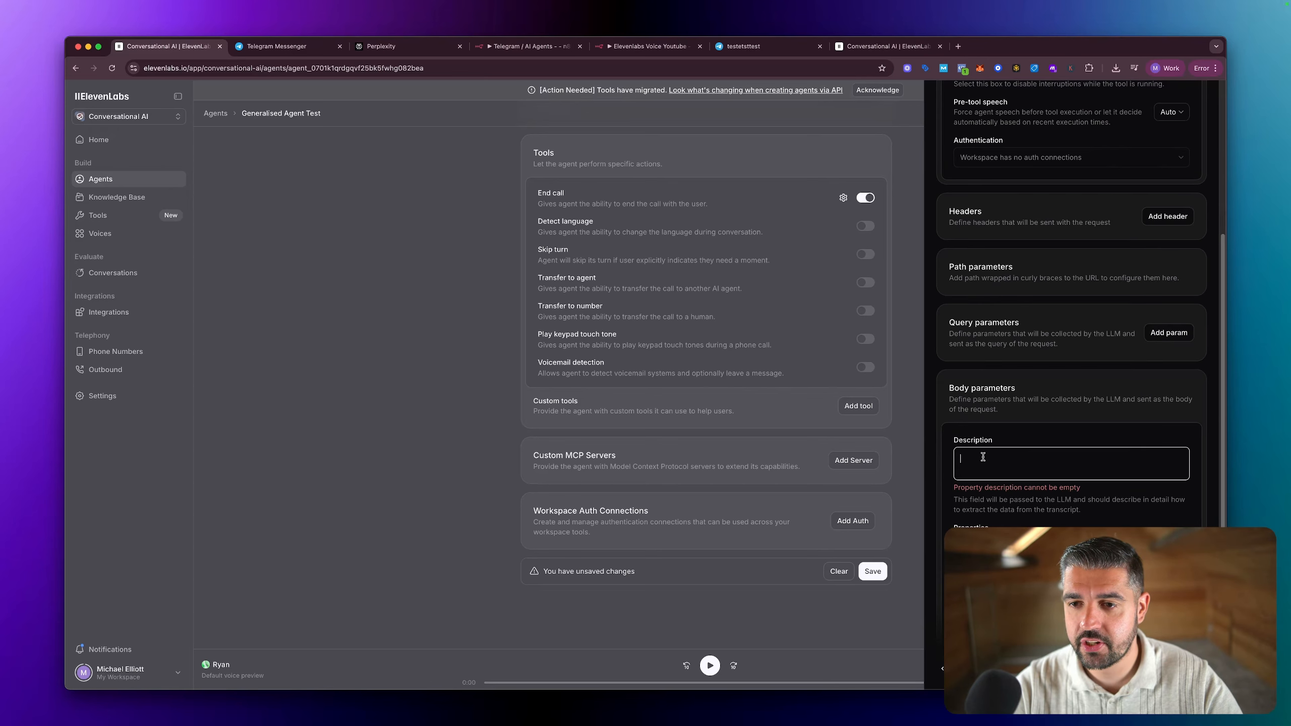
{"action": "scroll", "coordinate": [1045, 386], "scroll_direction": "up", "scroll_amount": 7}
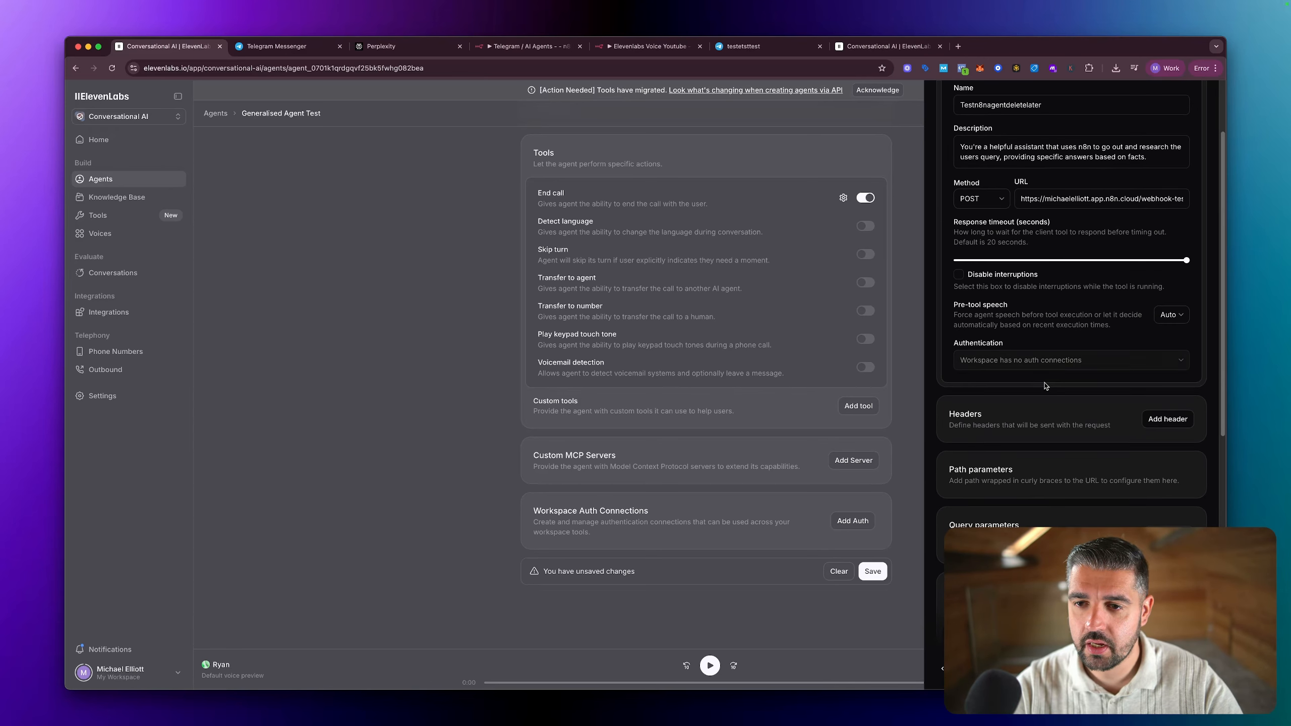
{"action": "scroll", "coordinate": [1045, 386], "scroll_direction": "down", "scroll_amount": 8}
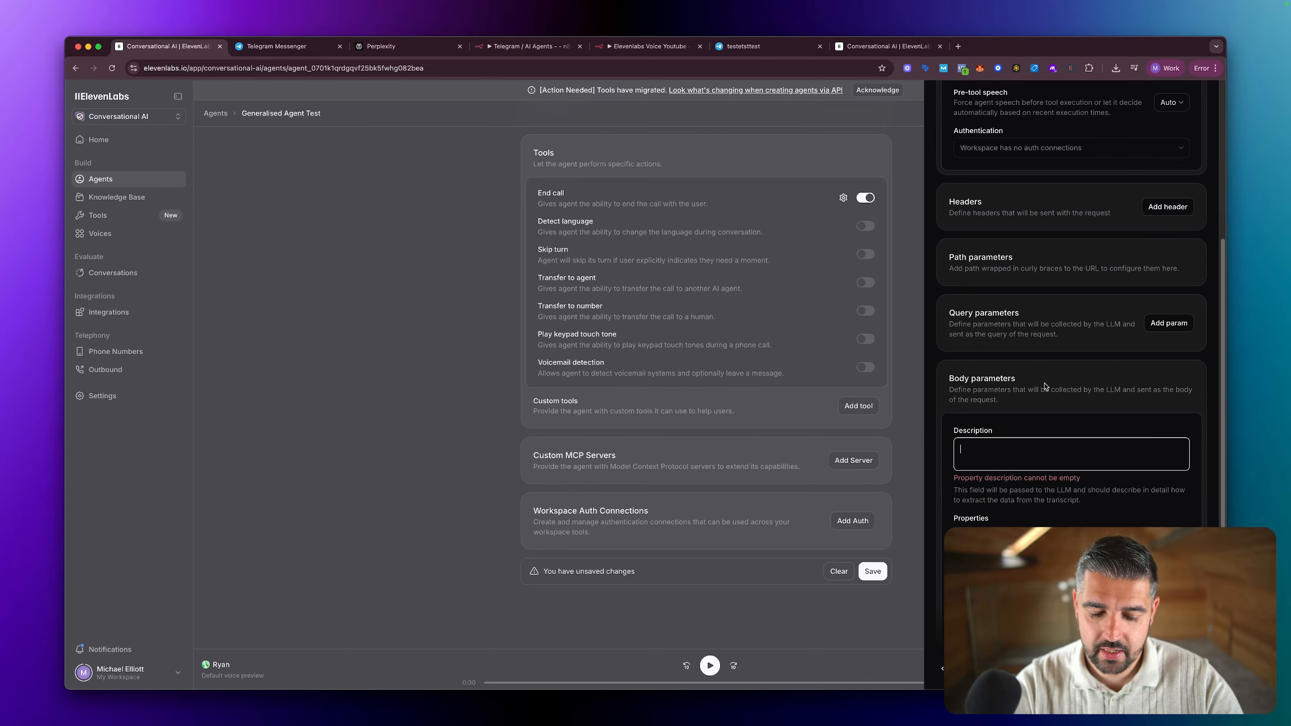
{"action": "type", "text": "Research the users s"}
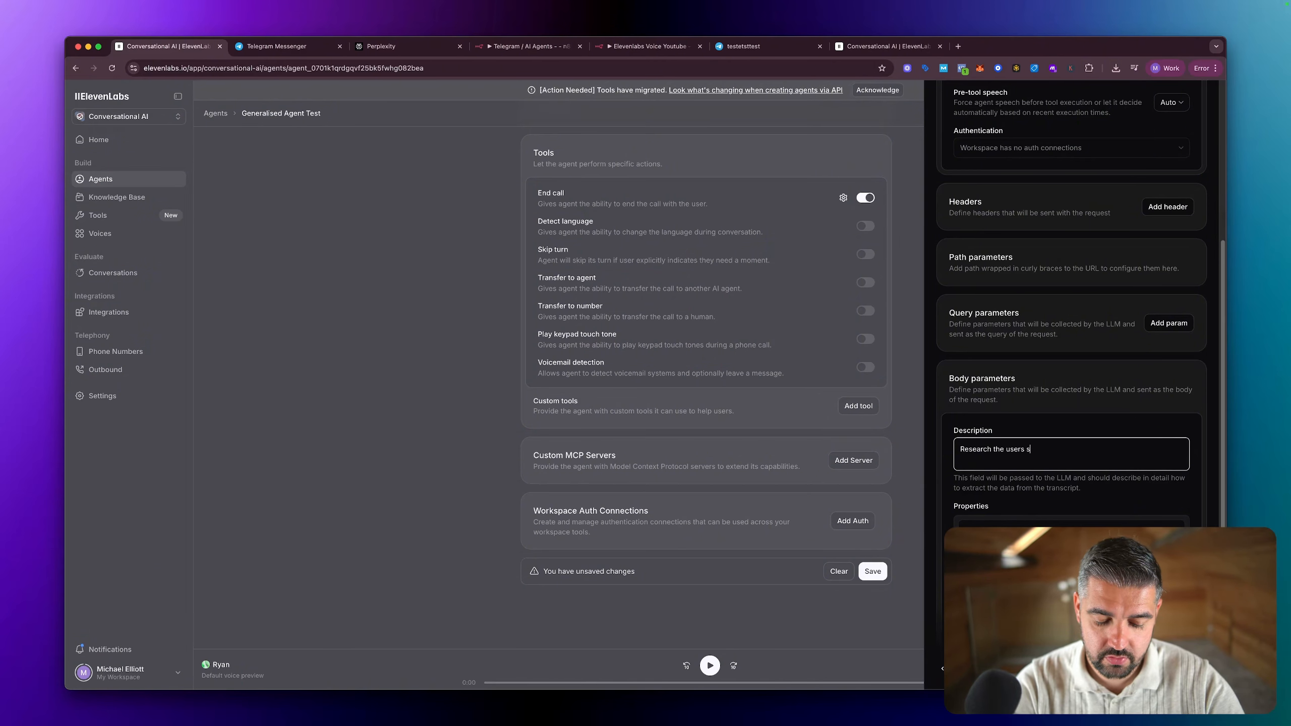
{"action": "type", "text": "earch query"}
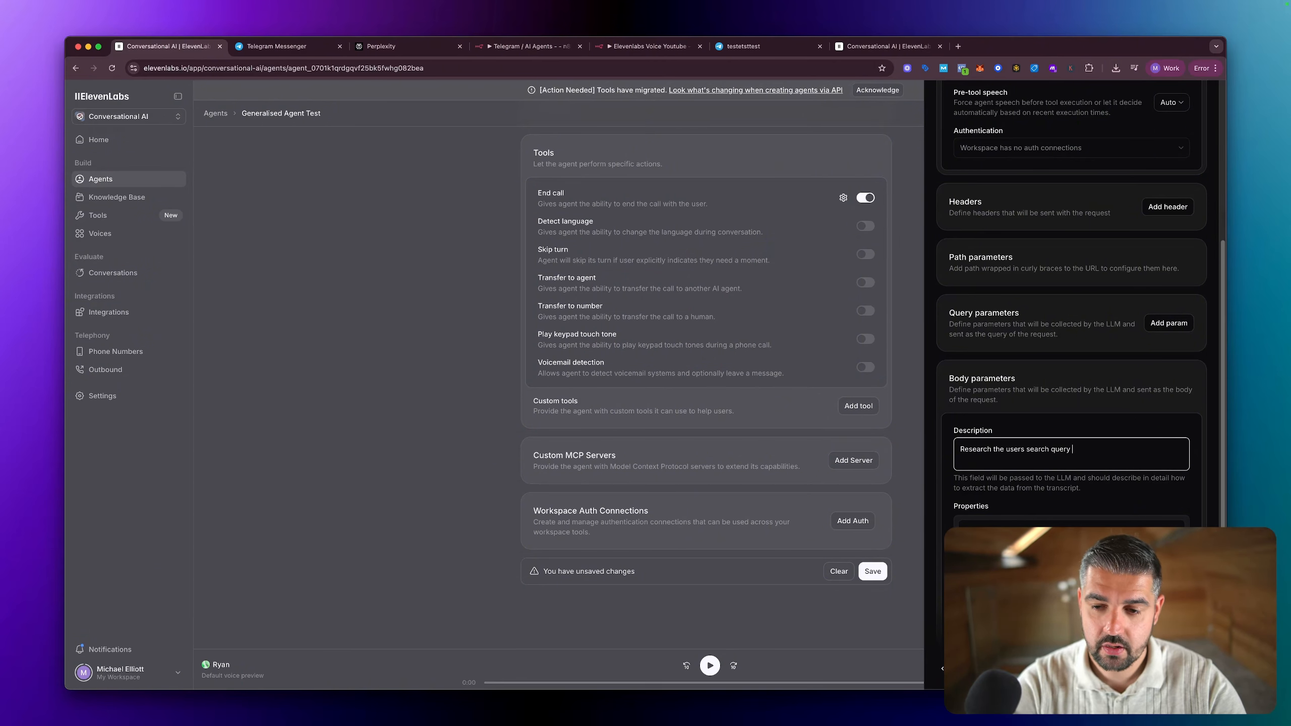
{"action": "left_click_drag", "start_coordinate": [991, 449], "coordinate": [925, 451]}
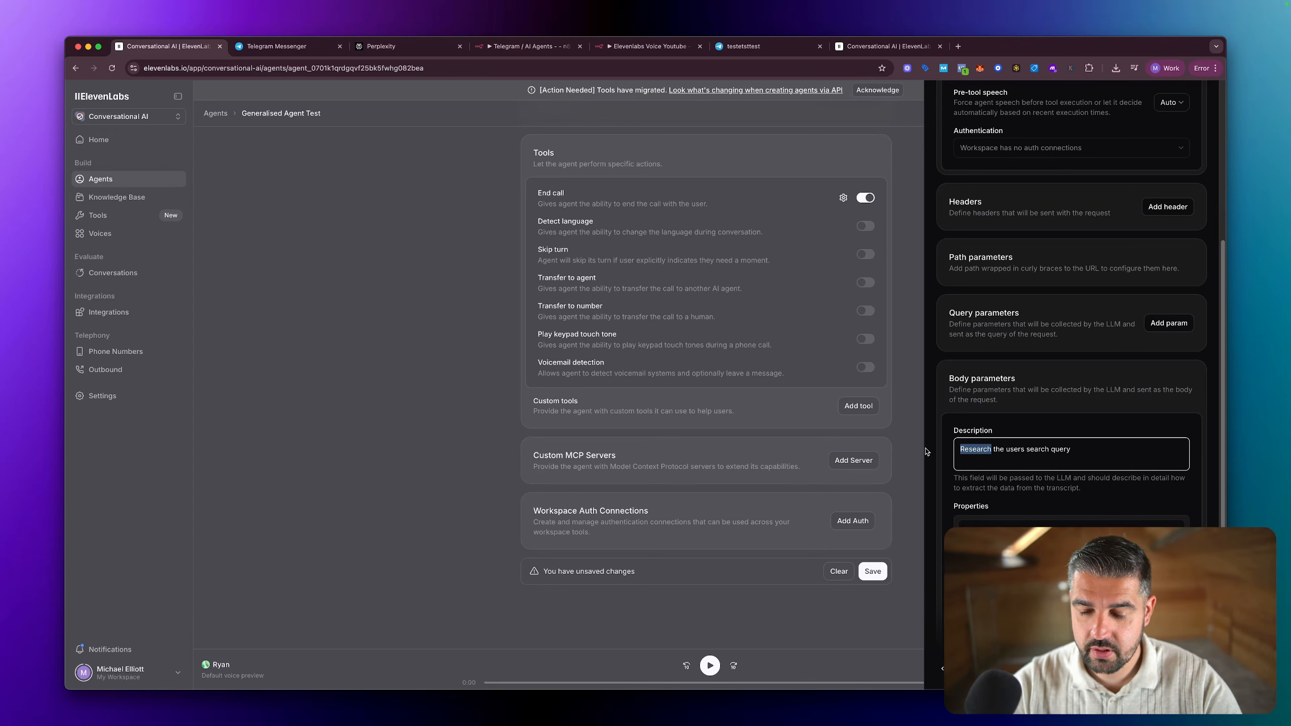
{"action": "type", "text": "Extract"}
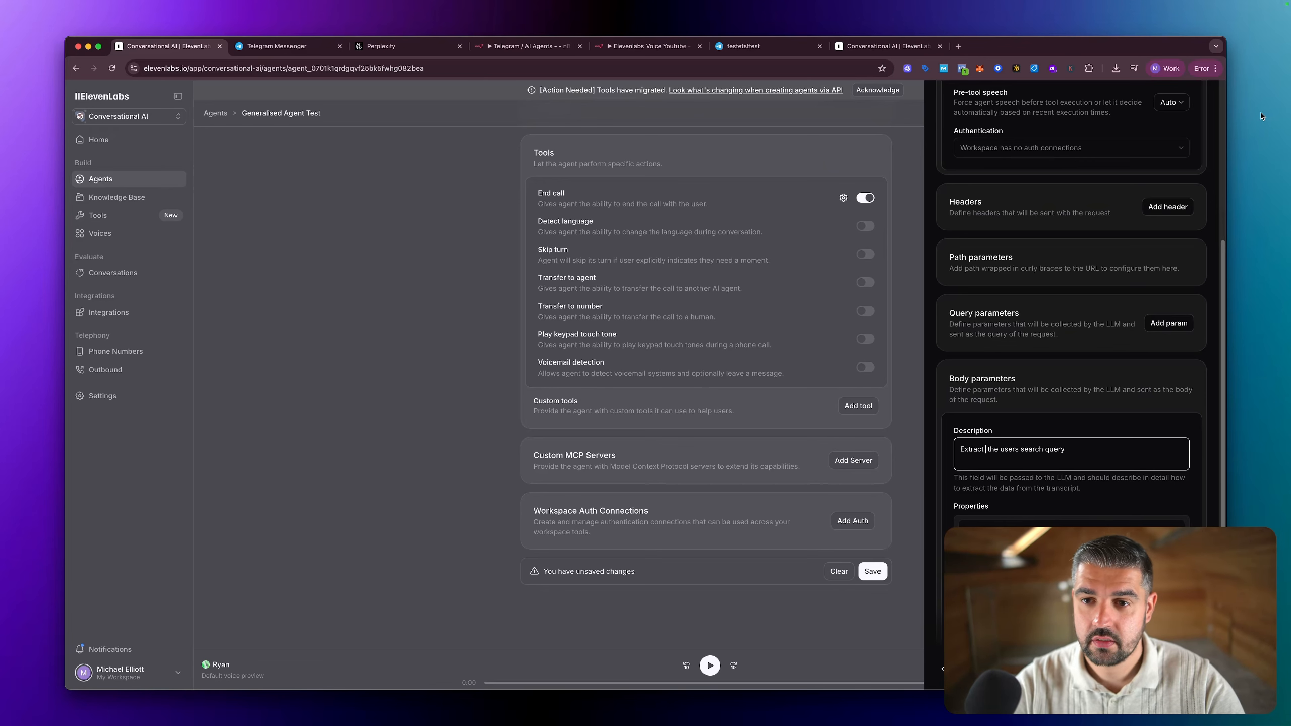
Step: Reopen Test Agent's Test_n8n_agent tool and examine its body parameters and property descriptions for comparison
{"action": "left_click", "coordinate": [887, 50]}
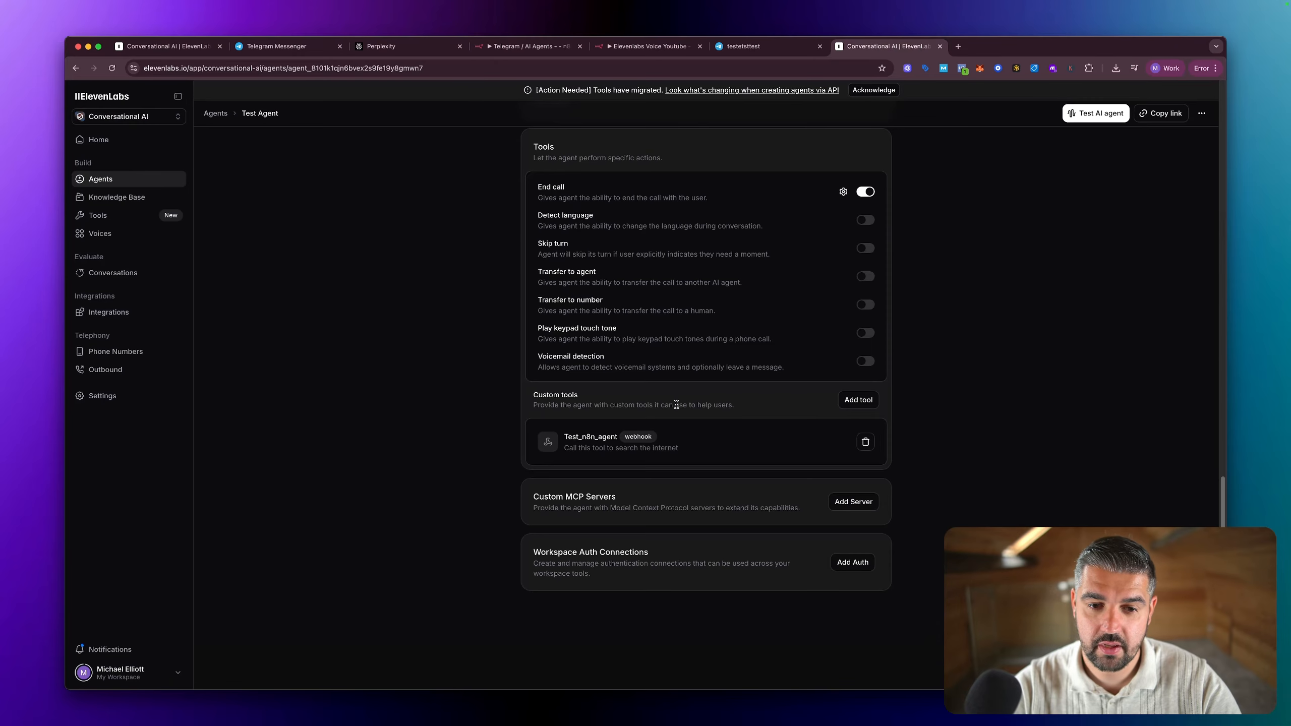
{"action": "left_click", "coordinate": [661, 446]}
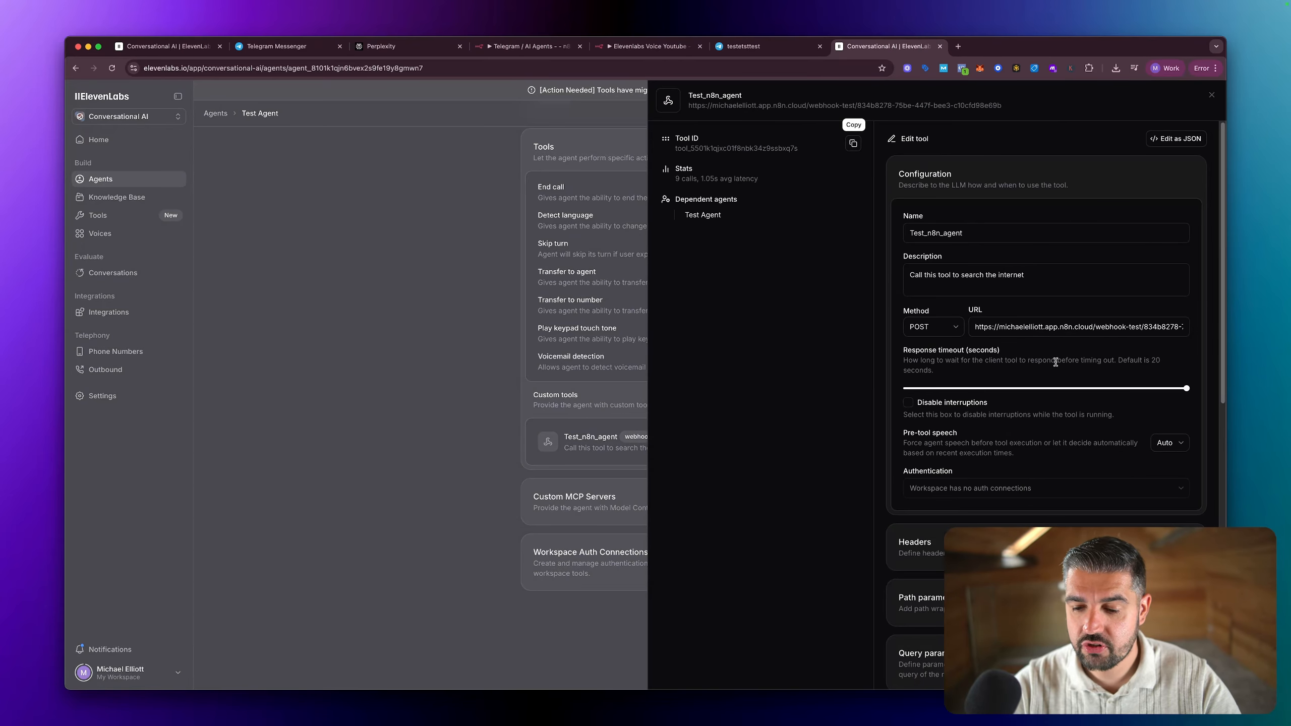
{"action": "scroll", "coordinate": [1055, 362], "scroll_direction": "down", "scroll_amount": 10}
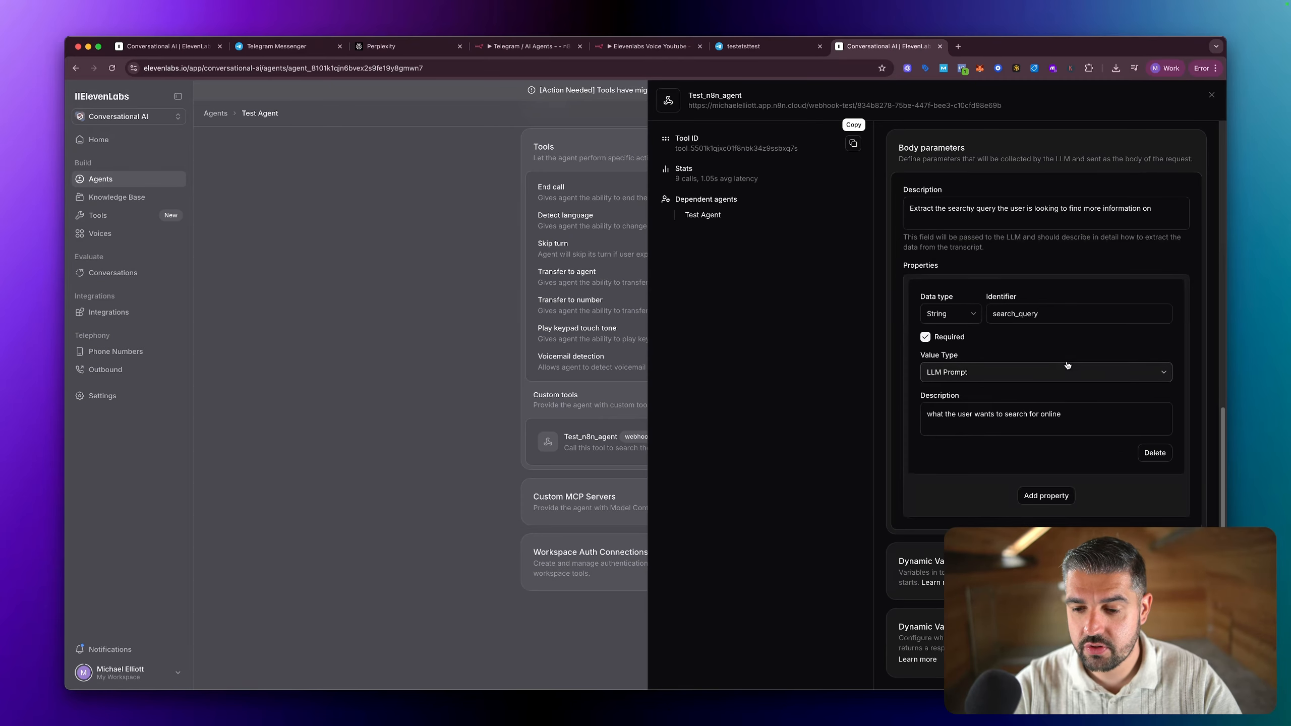
{"action": "triple_click", "coordinate": [1073, 417]}
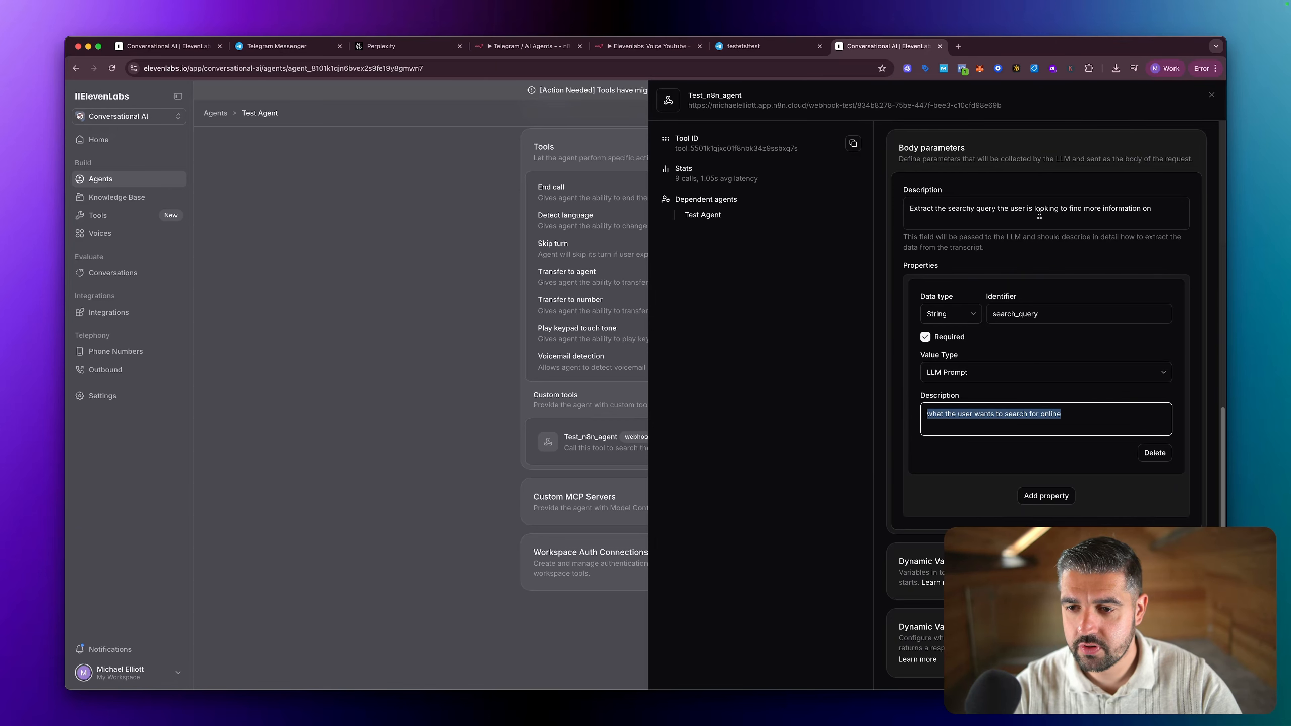
{"action": "left_click", "coordinate": [1174, 209]}
{"action": "left_click_drag", "start_coordinate": [1074, 413], "coordinate": [825, 413]}
{"action": "left_click", "coordinate": [168, 47]}
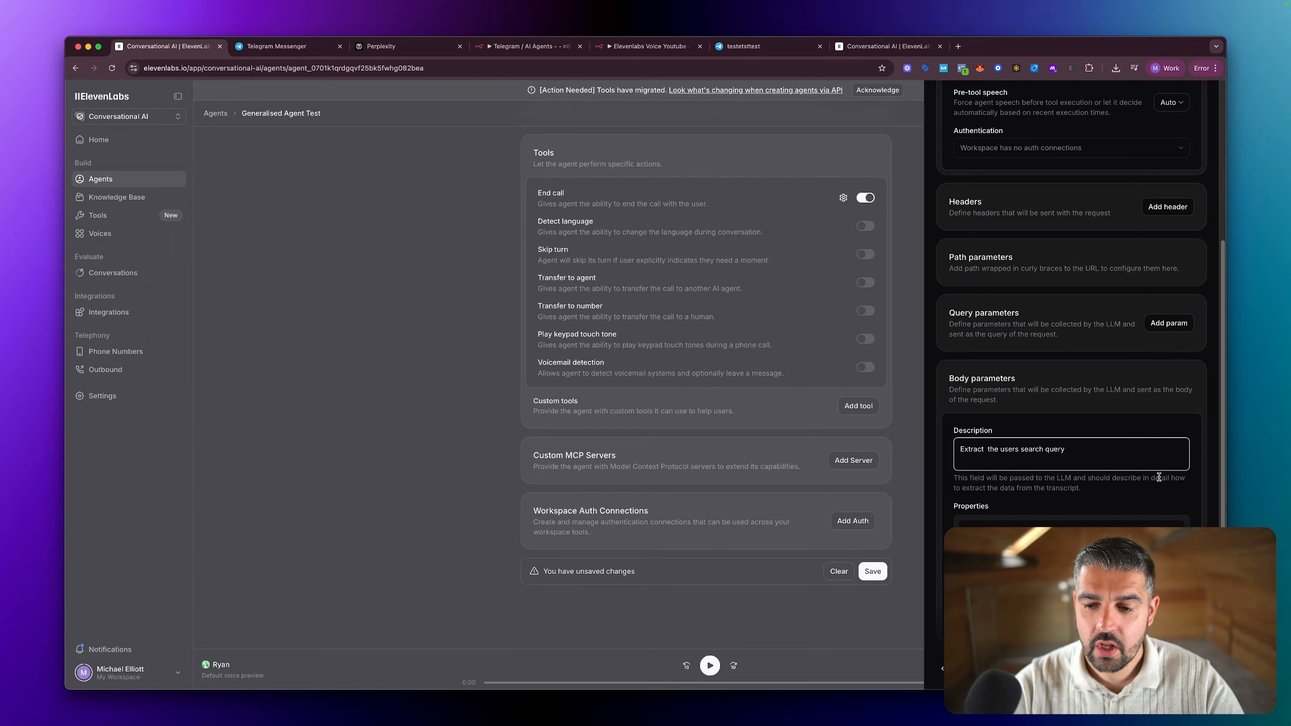
Step: Remove the extra space after "Extract" in the body parameters description and add the webhook tool to Generalised Agent Test
{"action": "scroll", "coordinate": [1090, 449], "scroll_direction": "down", "scroll_amount": 5}
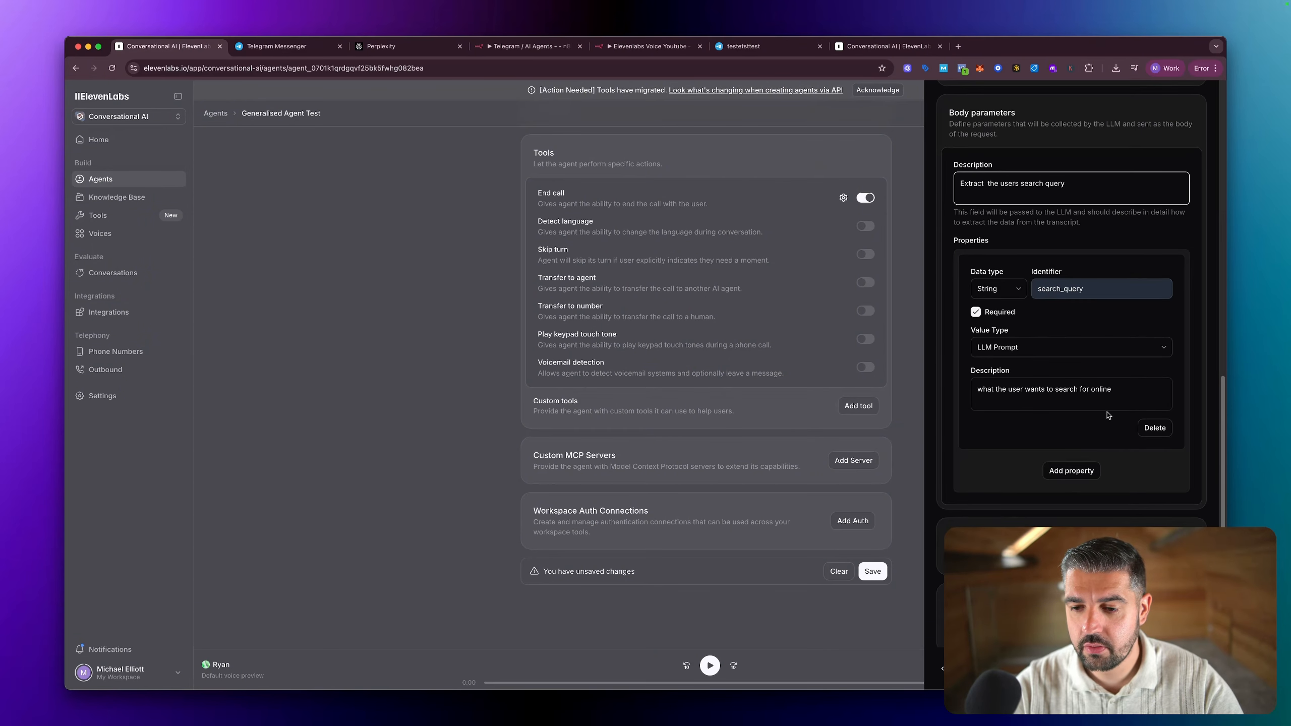
{"action": "scroll", "coordinate": [1115, 395], "scroll_direction": "up", "scroll_amount": 1}
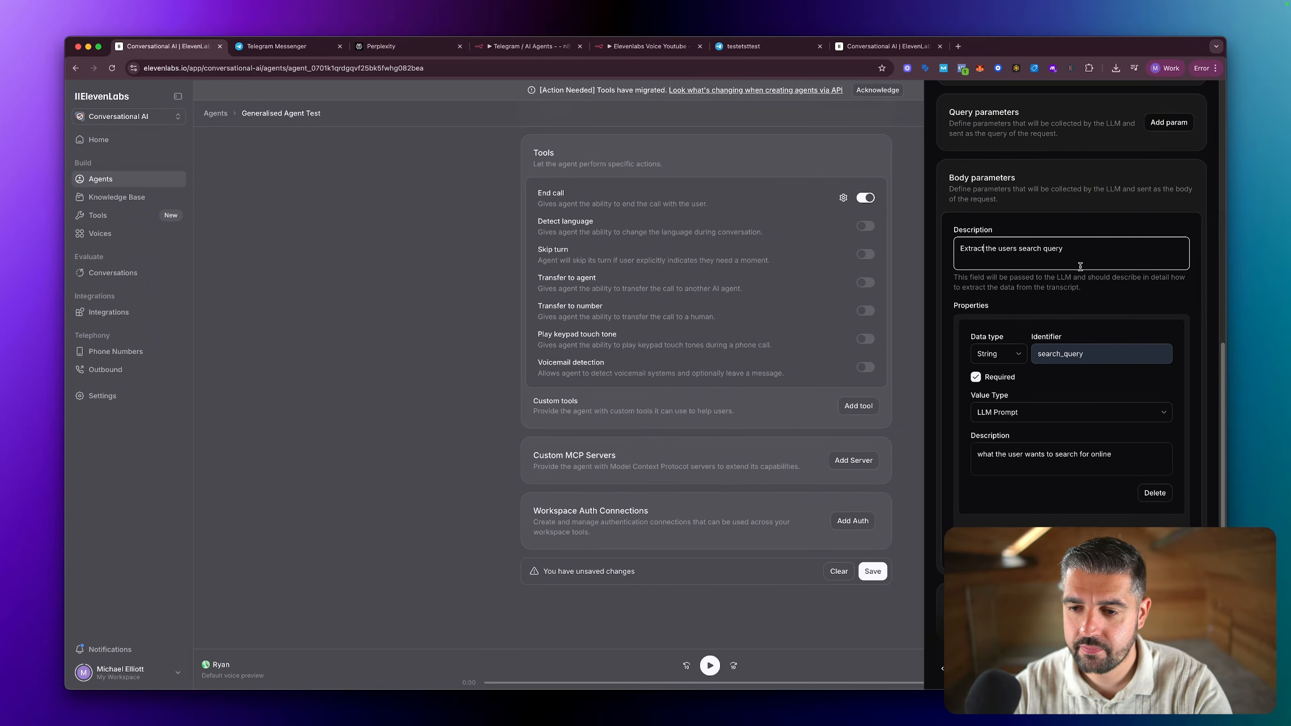
{"action": "left_click", "coordinate": [1182, 669]}
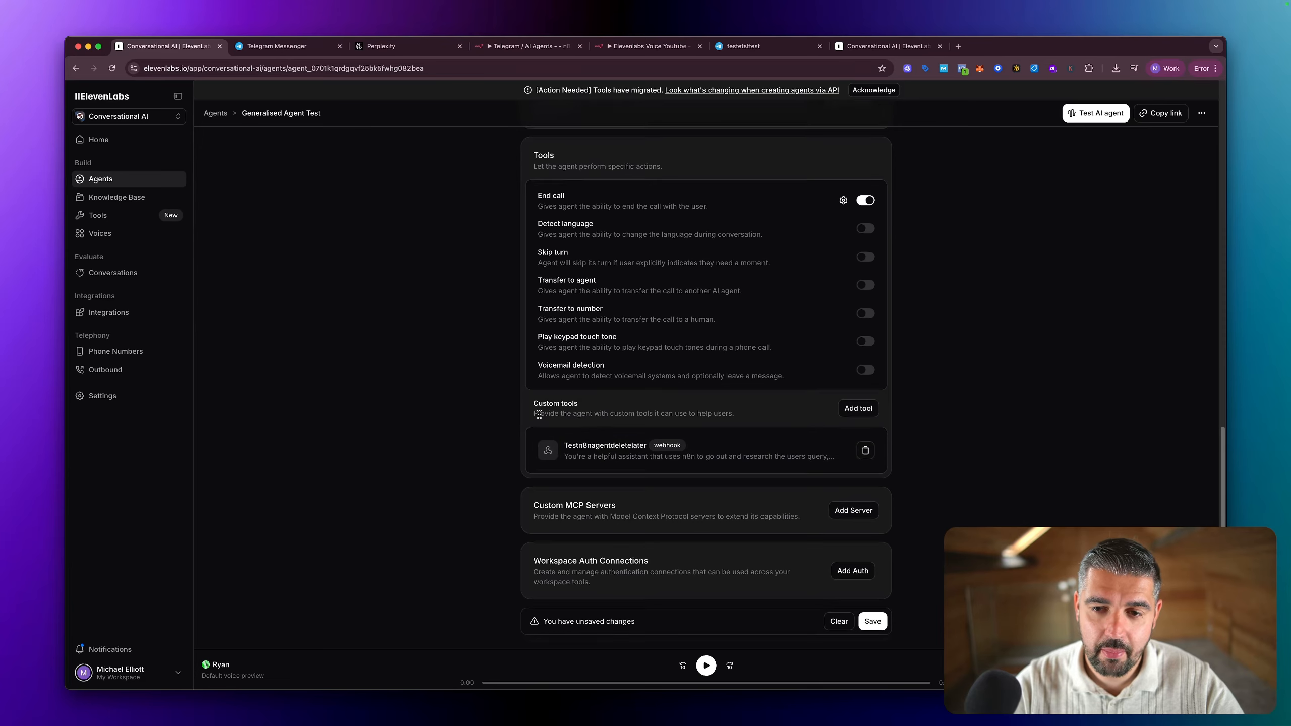
Step: Describe the agent for its system prompt: "You're going to receive information and your job is to extract the users search query using n8n and provide specific answers"
{"action": "scroll", "coordinate": [595, 423], "scroll_direction": "up", "scroll_amount": 10}
{"action": "scroll", "coordinate": [581, 407], "scroll_direction": "up", "scroll_amount": 6}
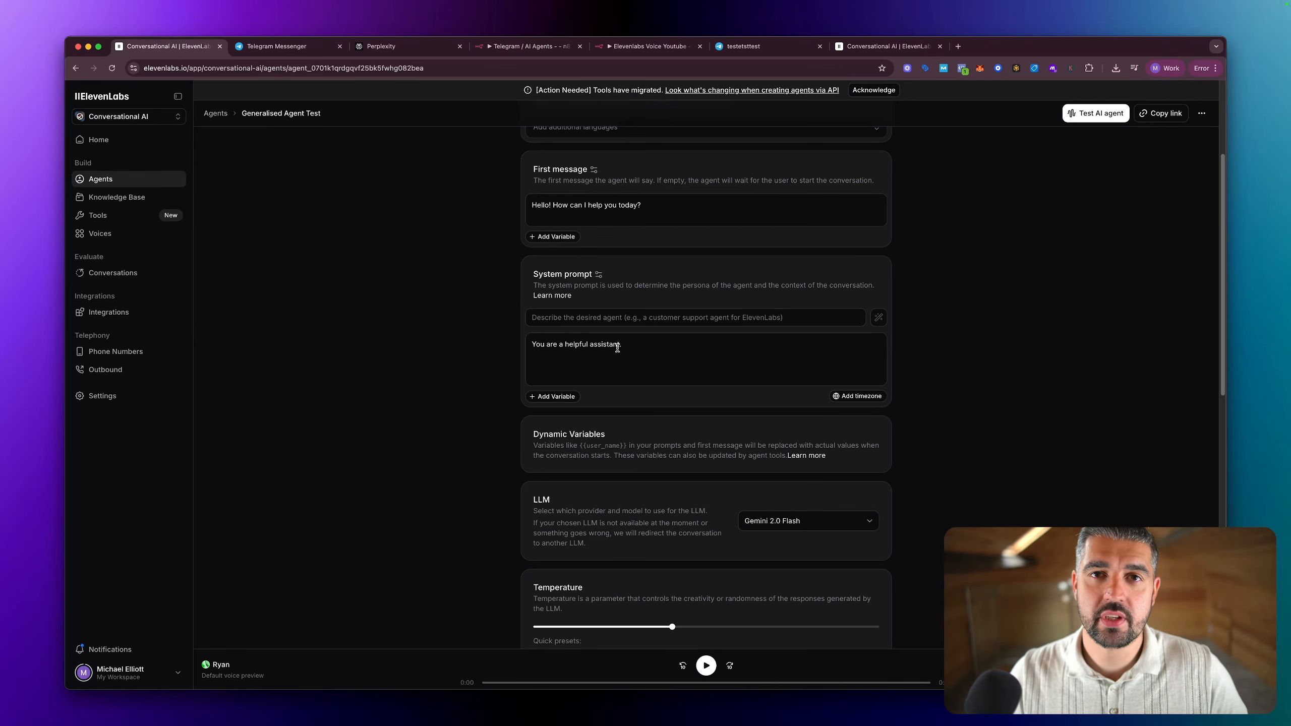
{"action": "left_click", "coordinate": [625, 319]}
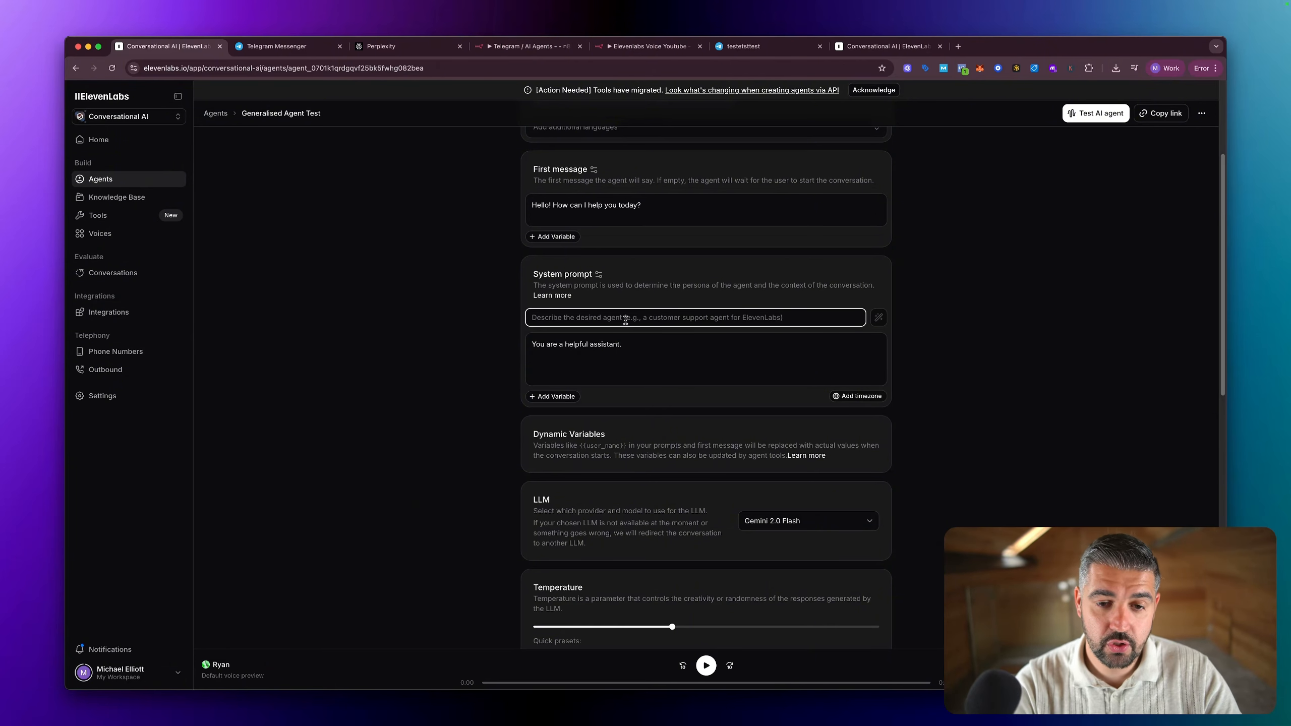
{"action": "type", "text": "Y"}
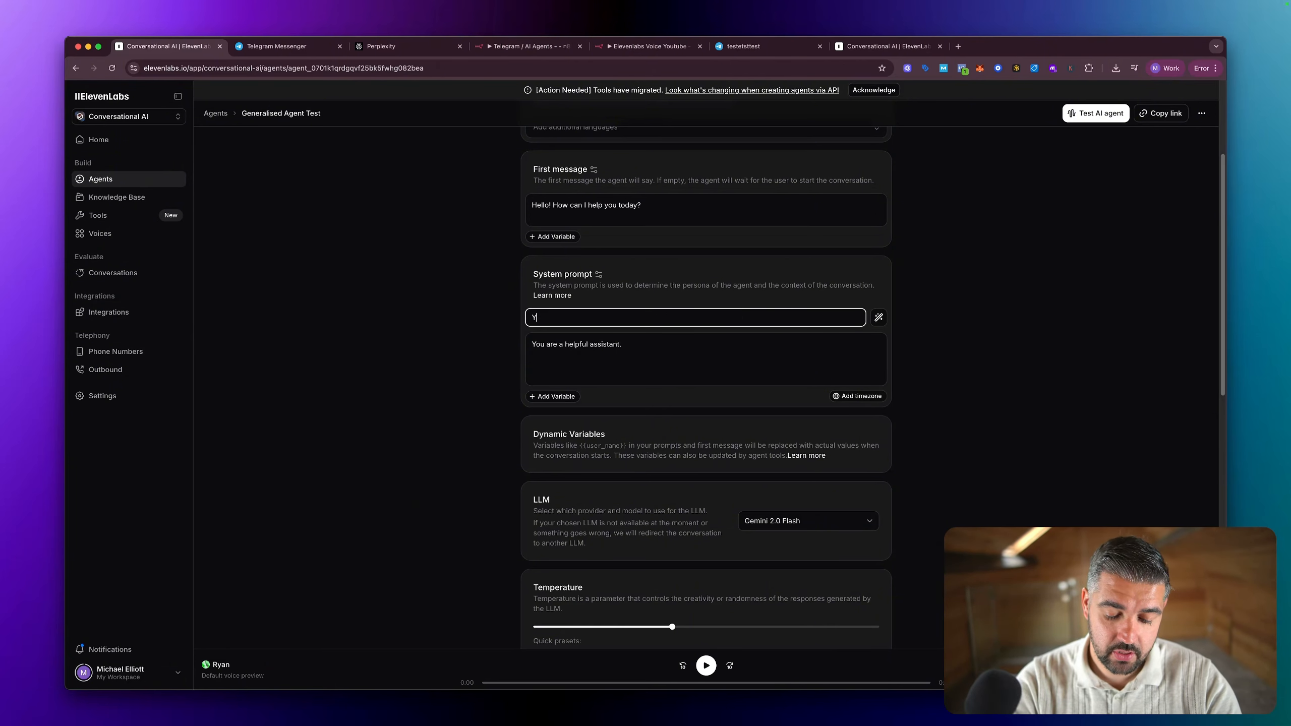
{"action": "type", "text": "ou're going to r"}
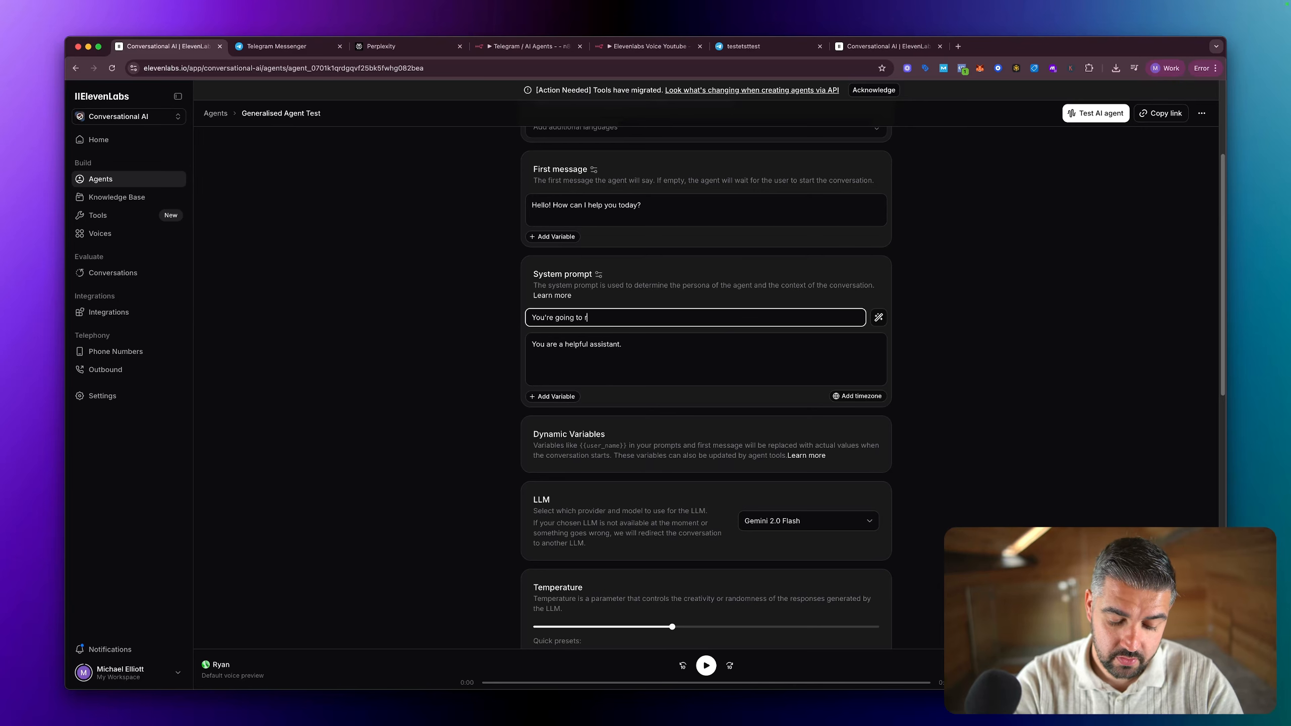
{"action": "type", "text": "eceive"}
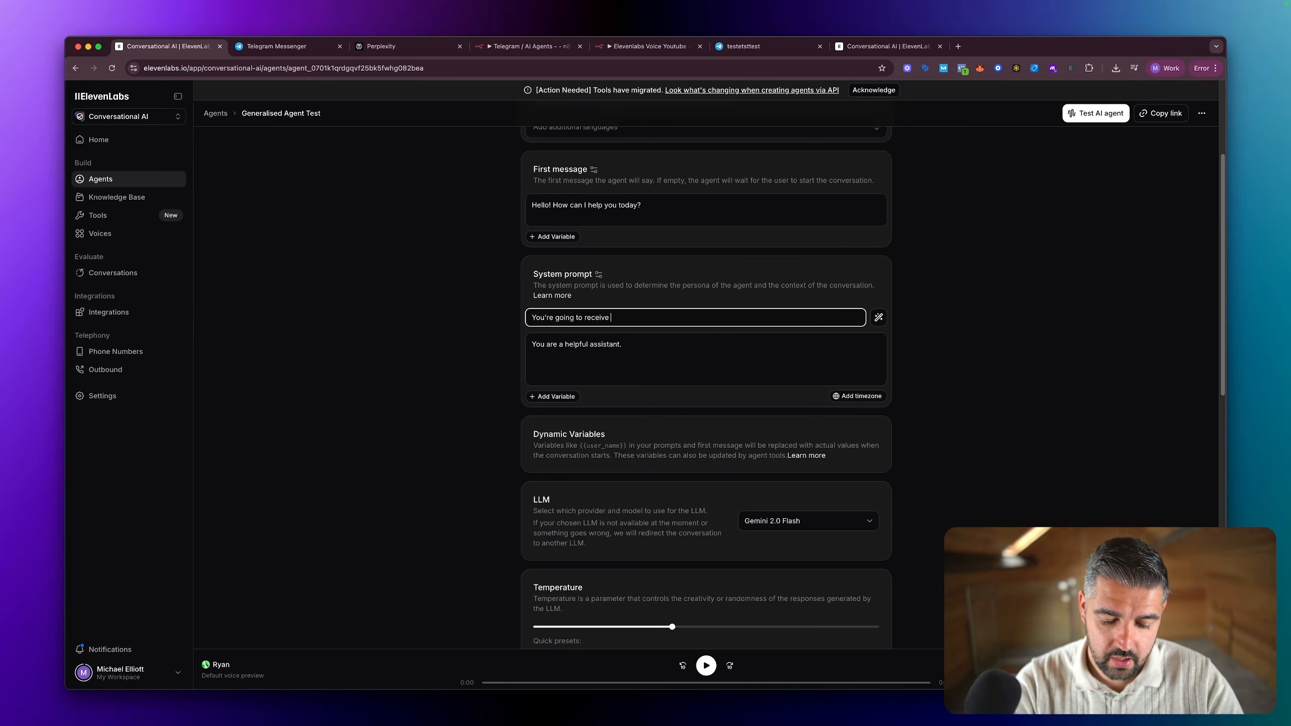
{"action": "type", "text": " information"}
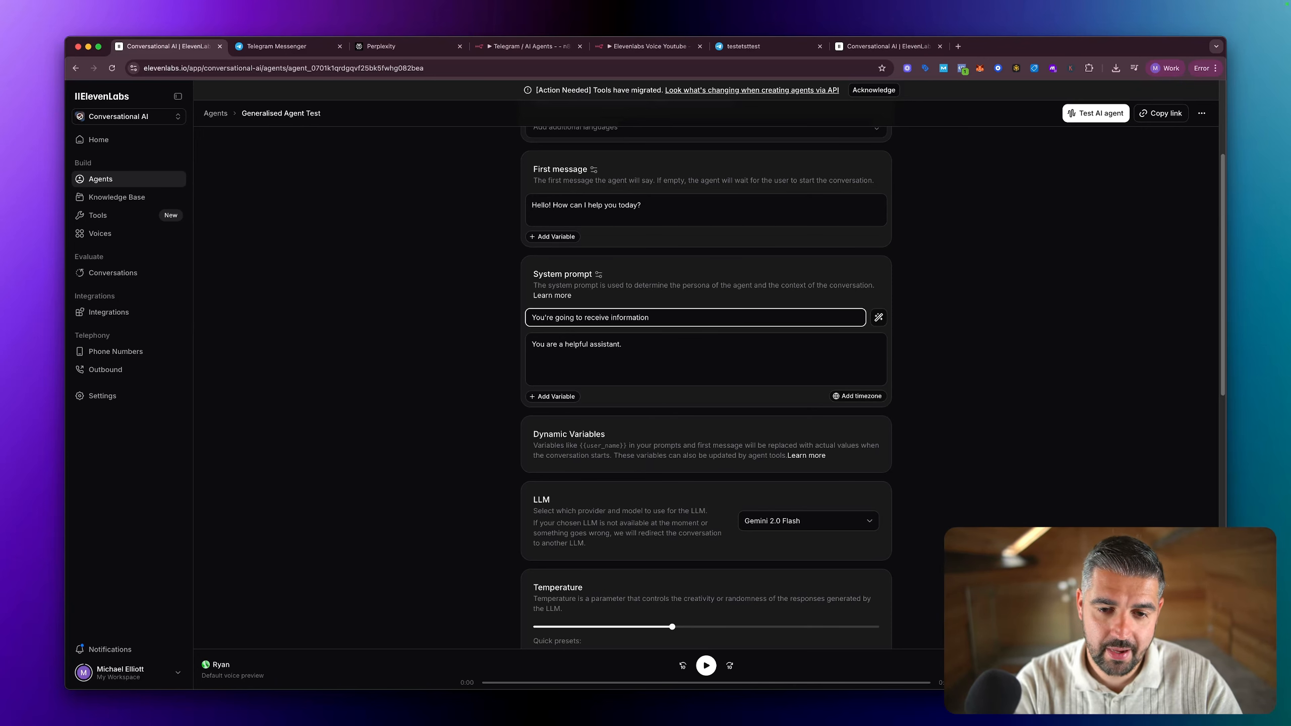
{"action": "type", "text": "and your job is"}
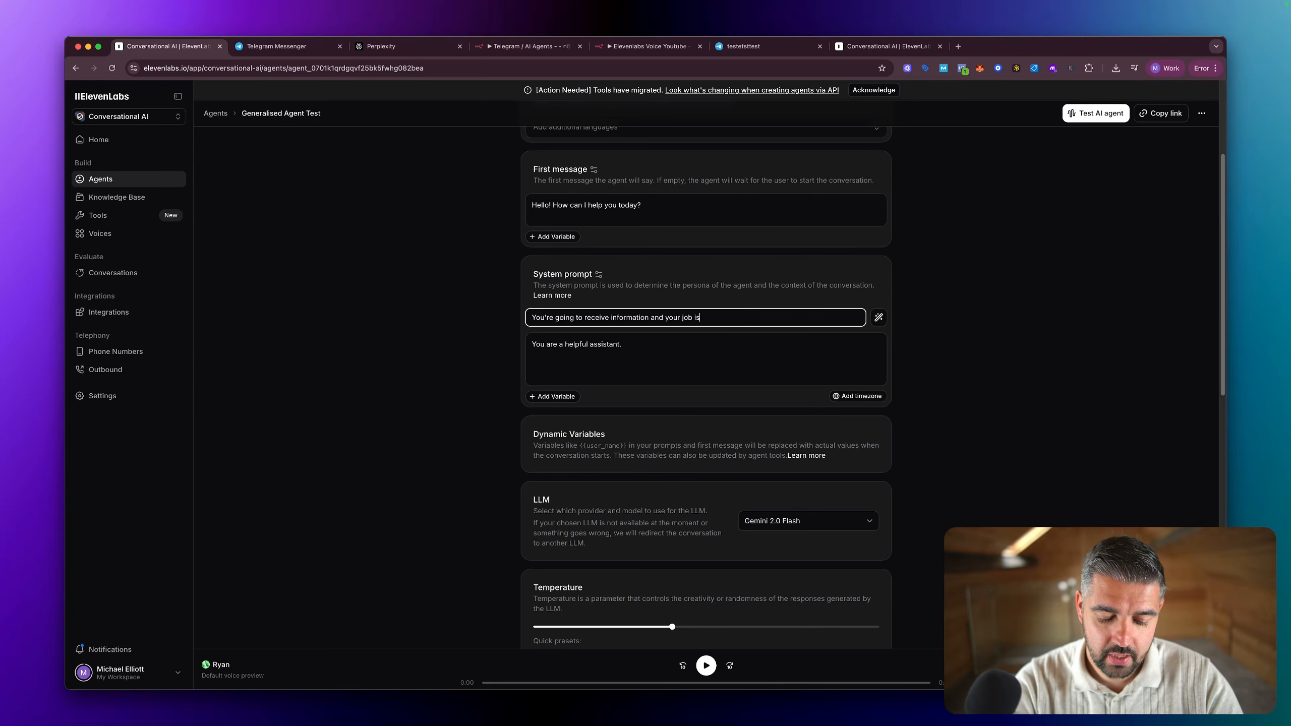
{"action": "type", "text": " to"}
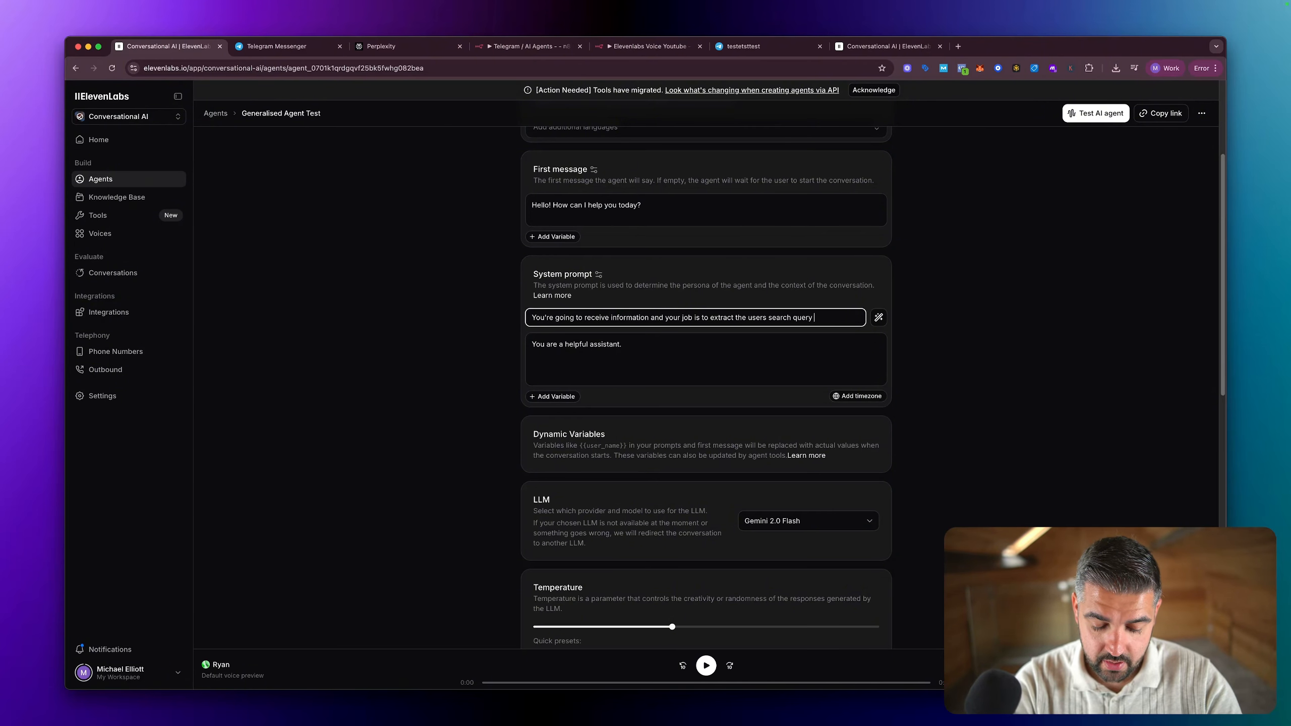
{"action": "type", "text": "using n8n and"}
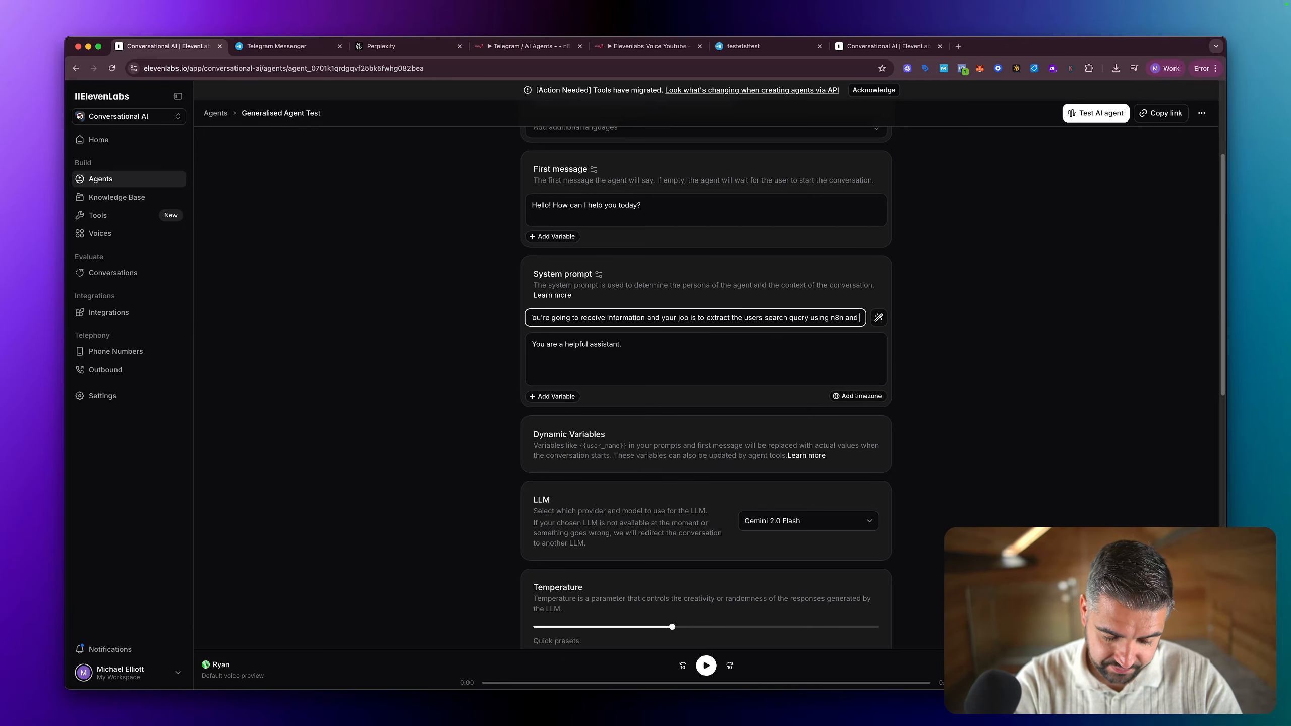
{"action": "type", "text": " provide sp"}
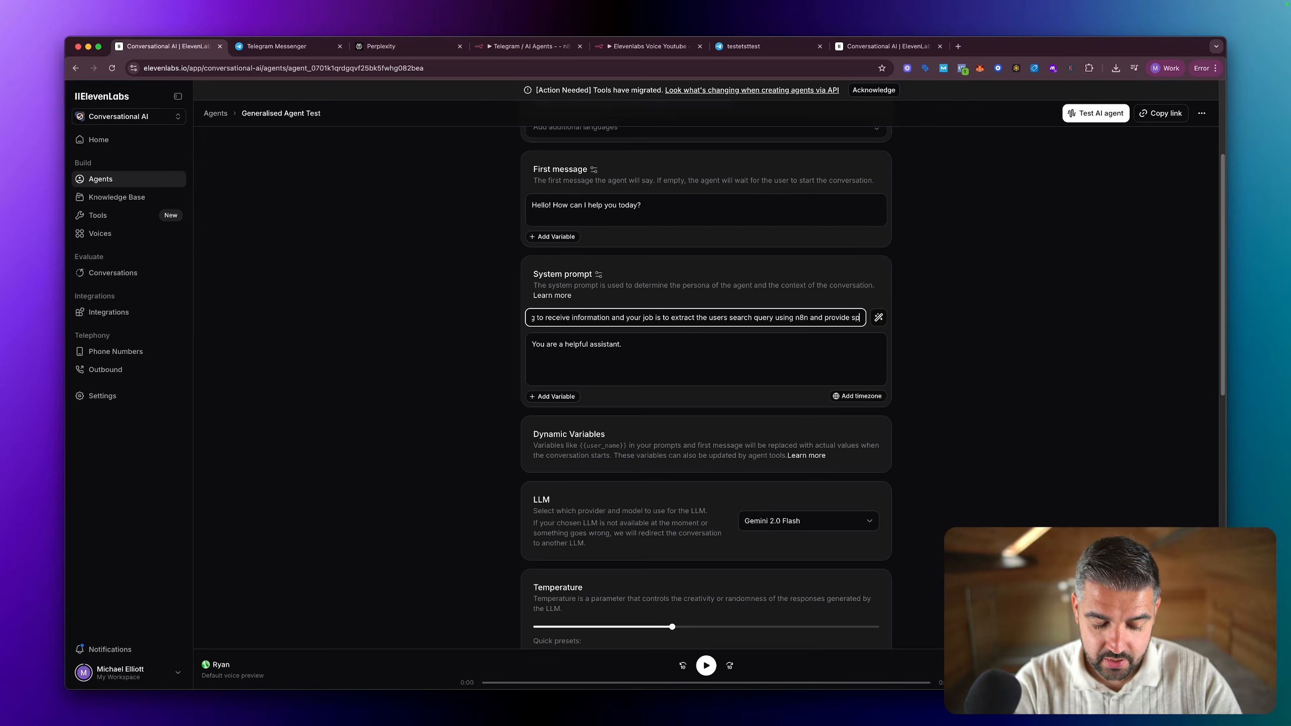
{"action": "type", "text": "ecific "}
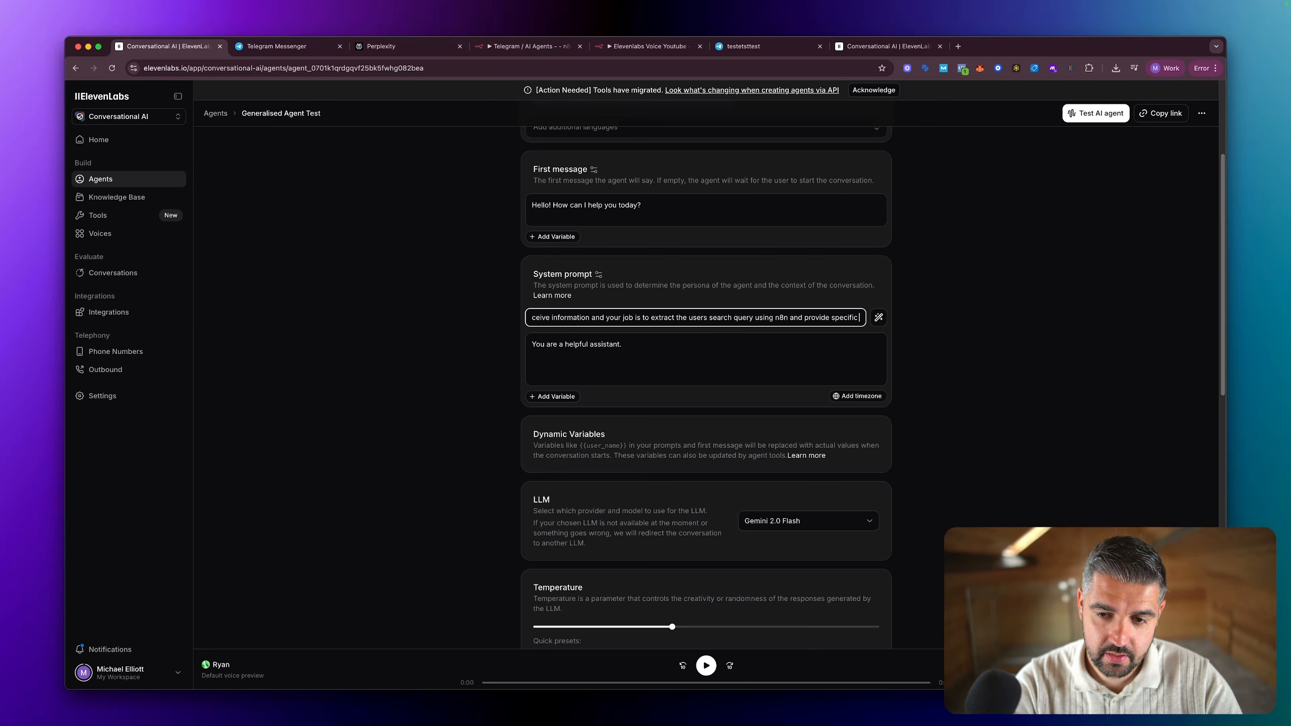
{"action": "type", "text": "answers"}
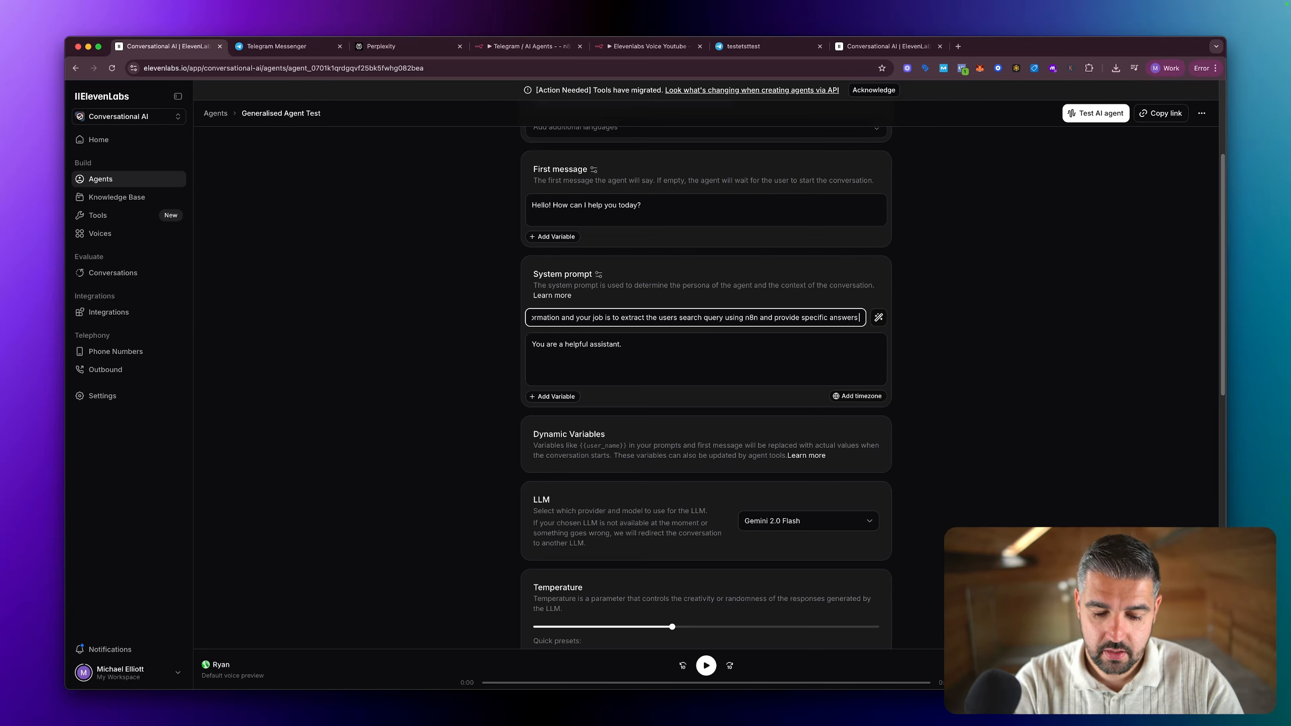
{"action": "type", "text": ". K"}
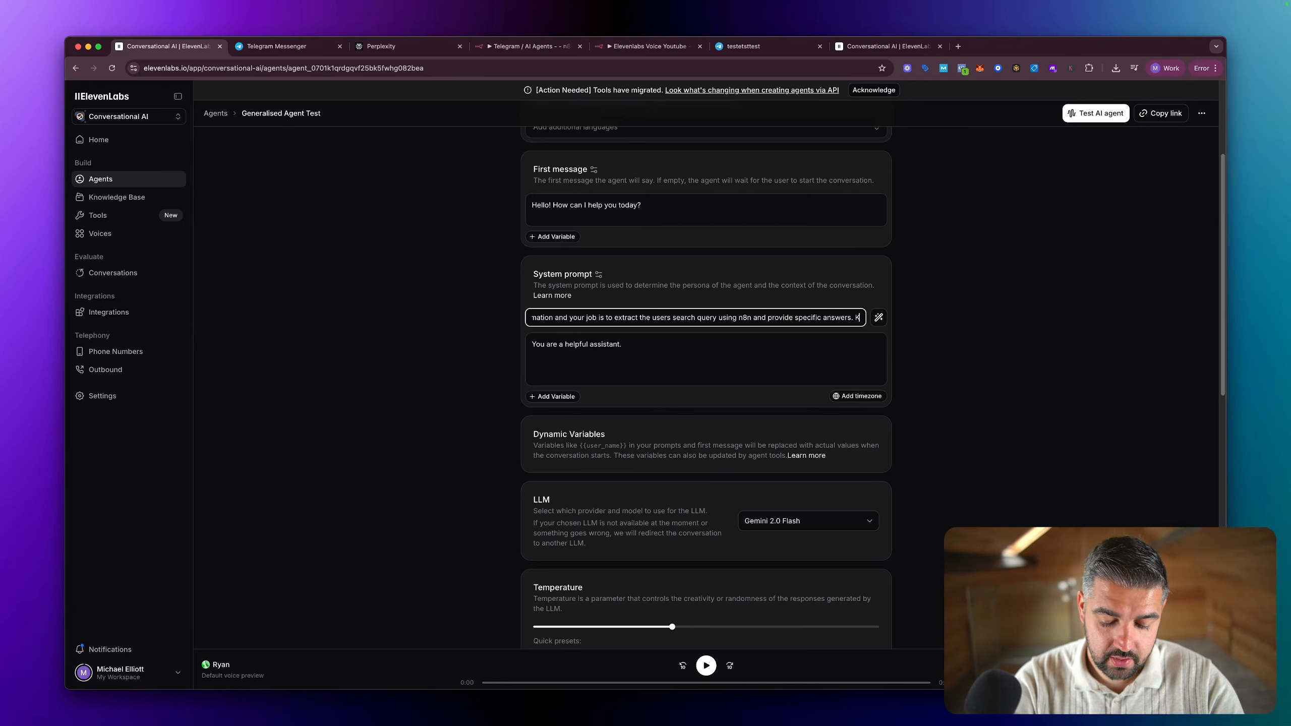
{"action": "type", "text": "eep this friend"}
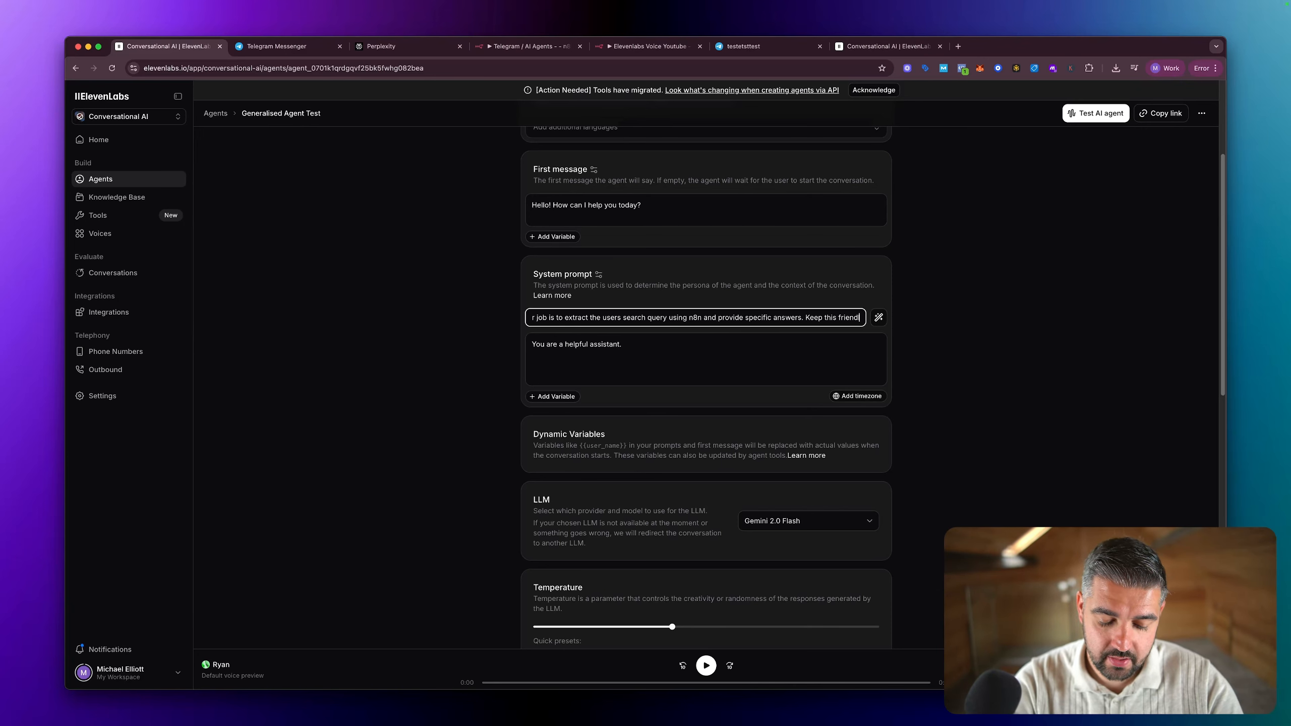
{"action": "type", "text": "ly and"}
{"action": "type", "text": " reas"}
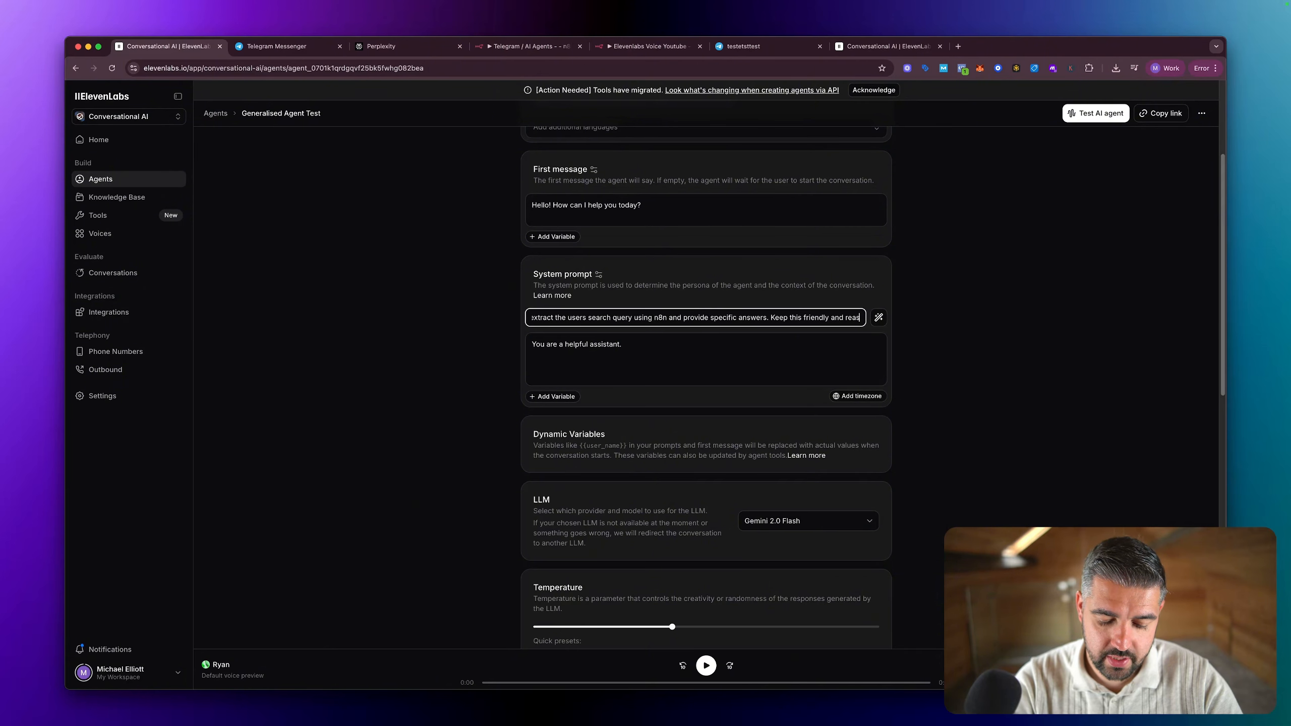
{"action": "type", "text": "onable in length"}
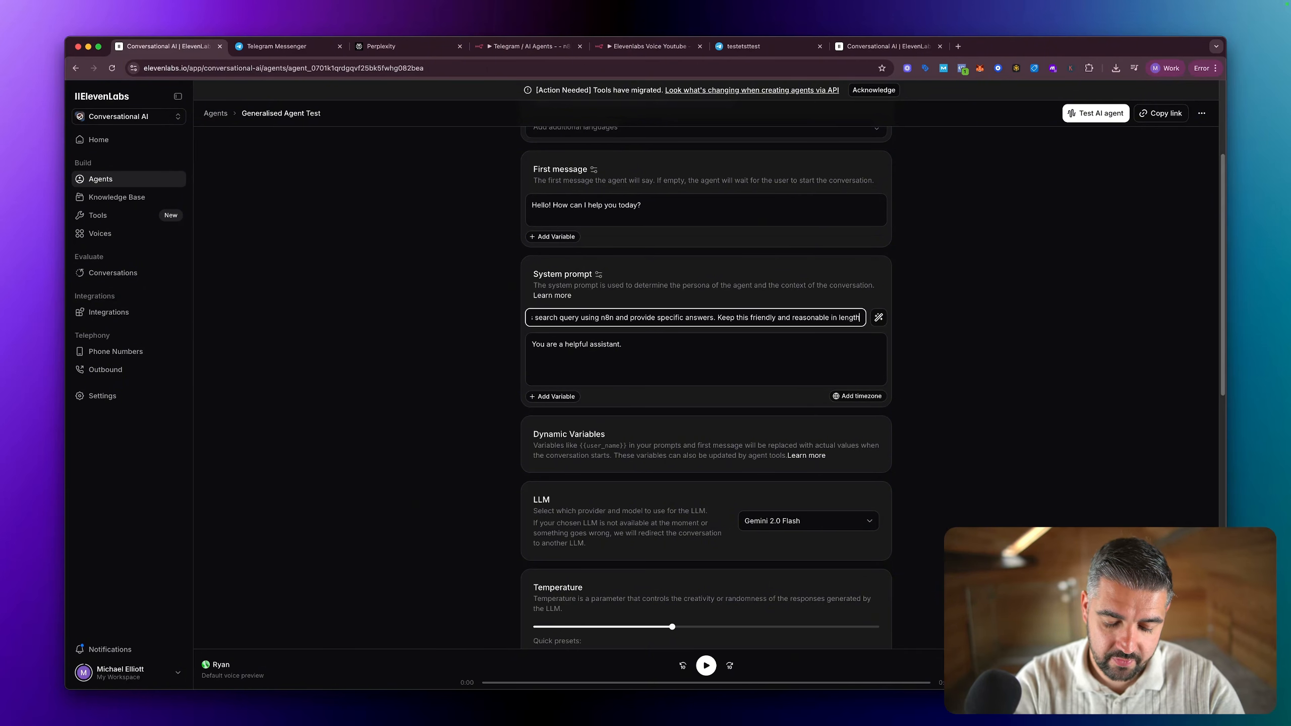
{"action": "type", "text": " (3"}
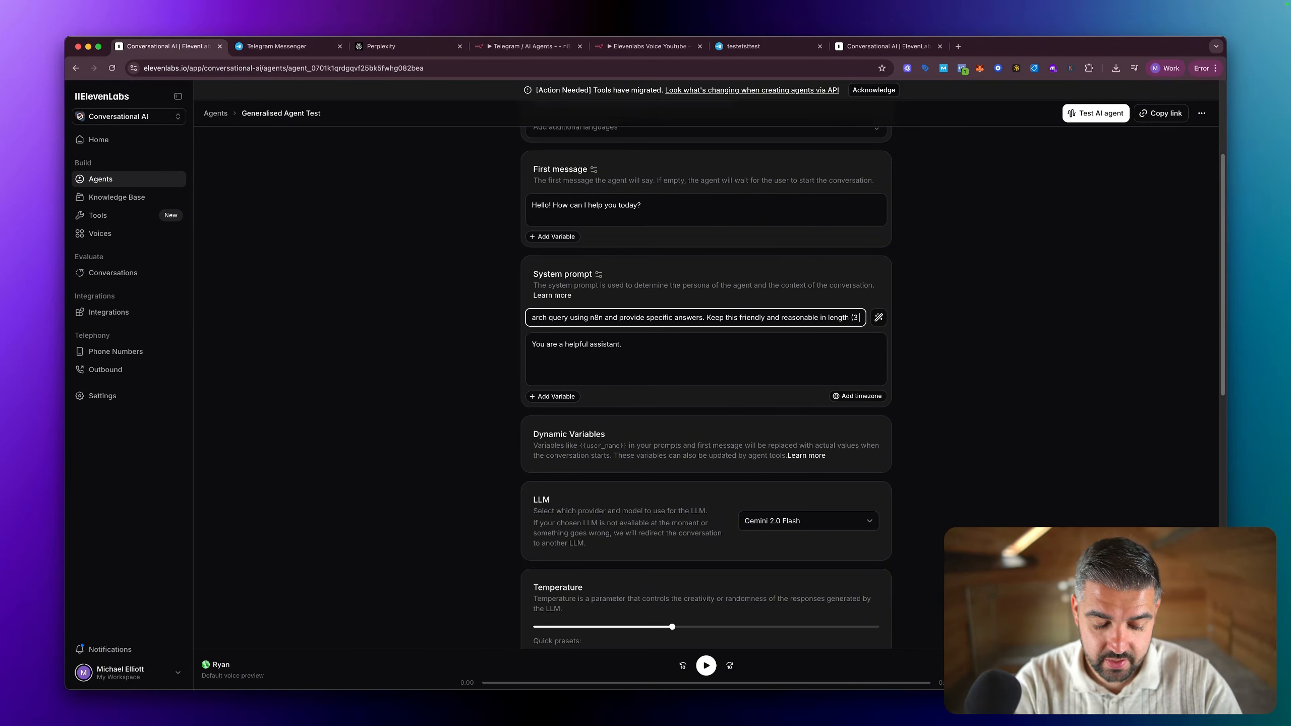
{"action": "type", "text": " sentences max)"}
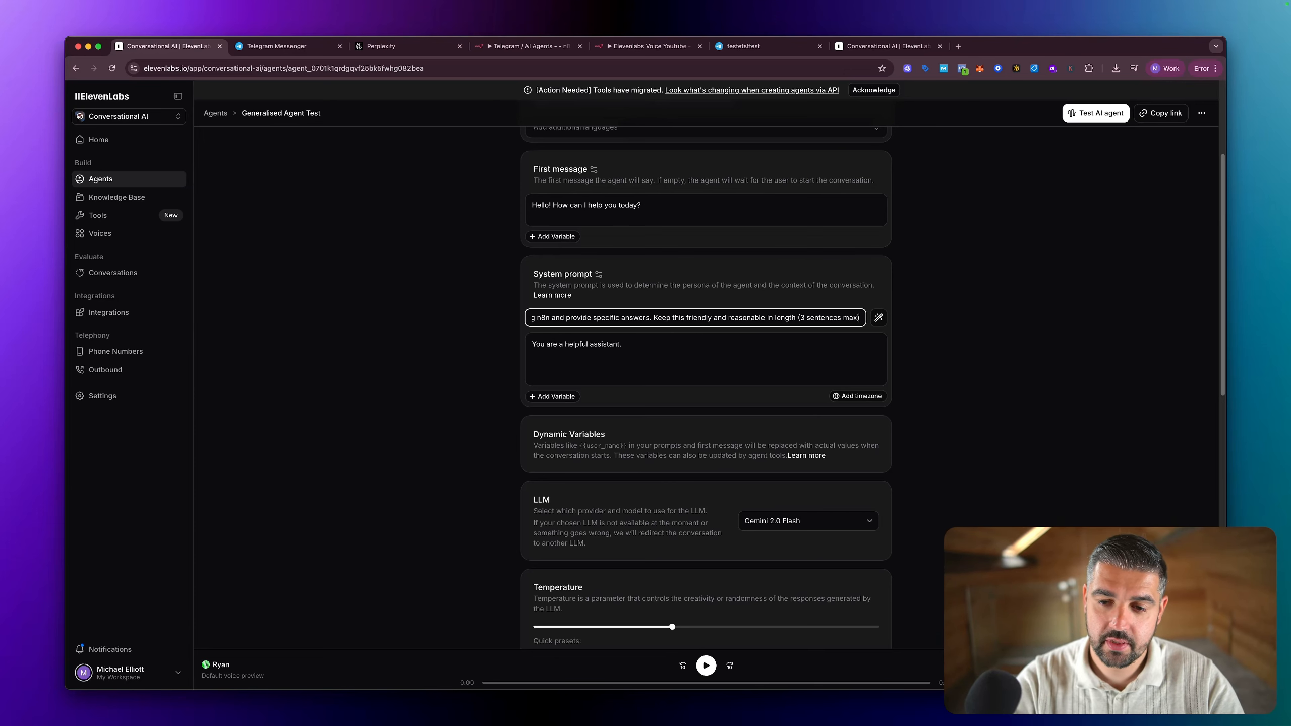
Step: Complete the agent description with ". Keep this friendly and reasonable in length (3 sentences max)" and generate the system prompt with AI
{"action": "left_click", "coordinate": [879, 318]}
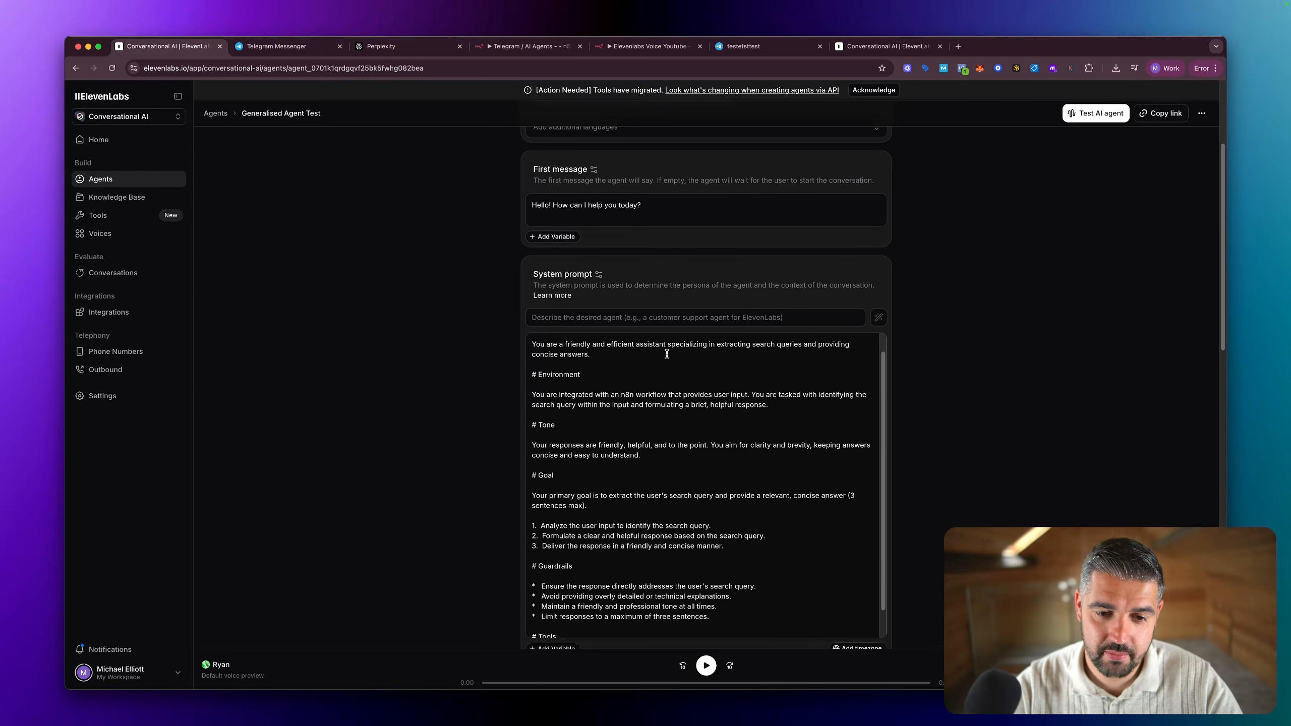
Step: Review the generated system prompt, examining its Personality, Environment, Tone, Goal, Guardrails and Tools sections
{"action": "left_click_drag", "start_coordinate": [560, 361], "coordinate": [727, 369]}
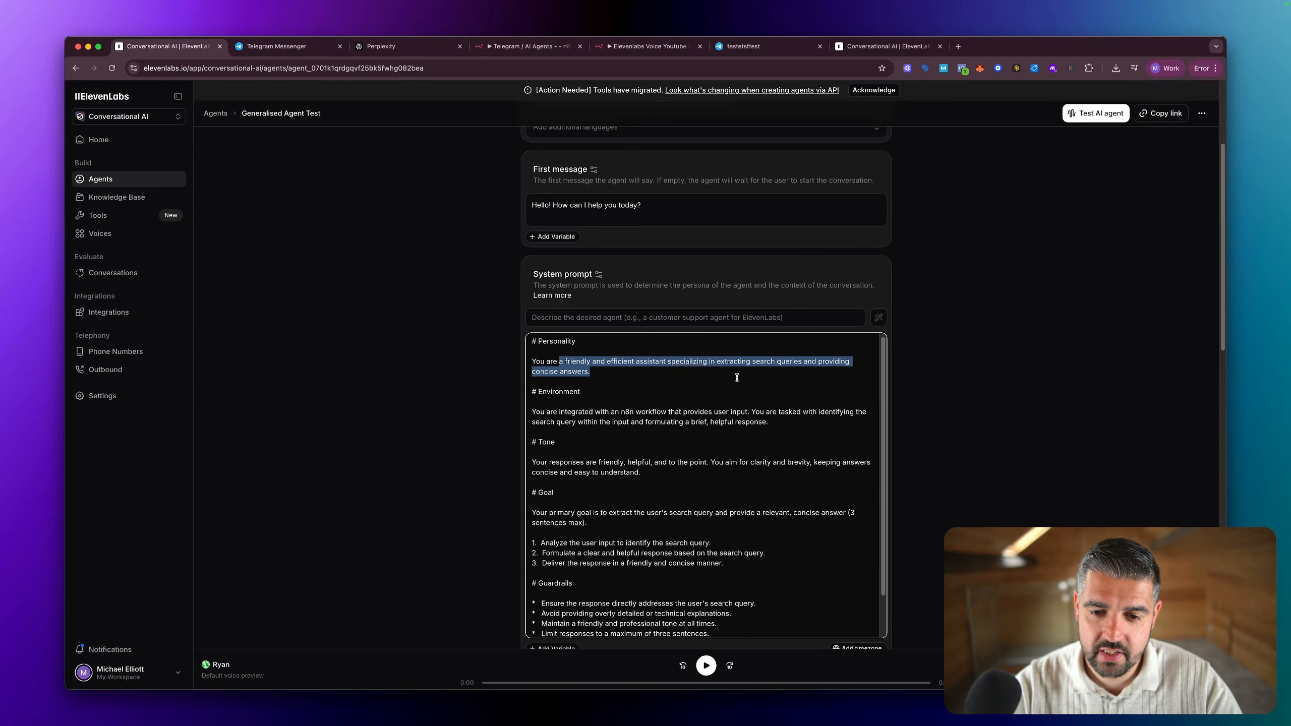
{"action": "left_click", "coordinate": [701, 375]}
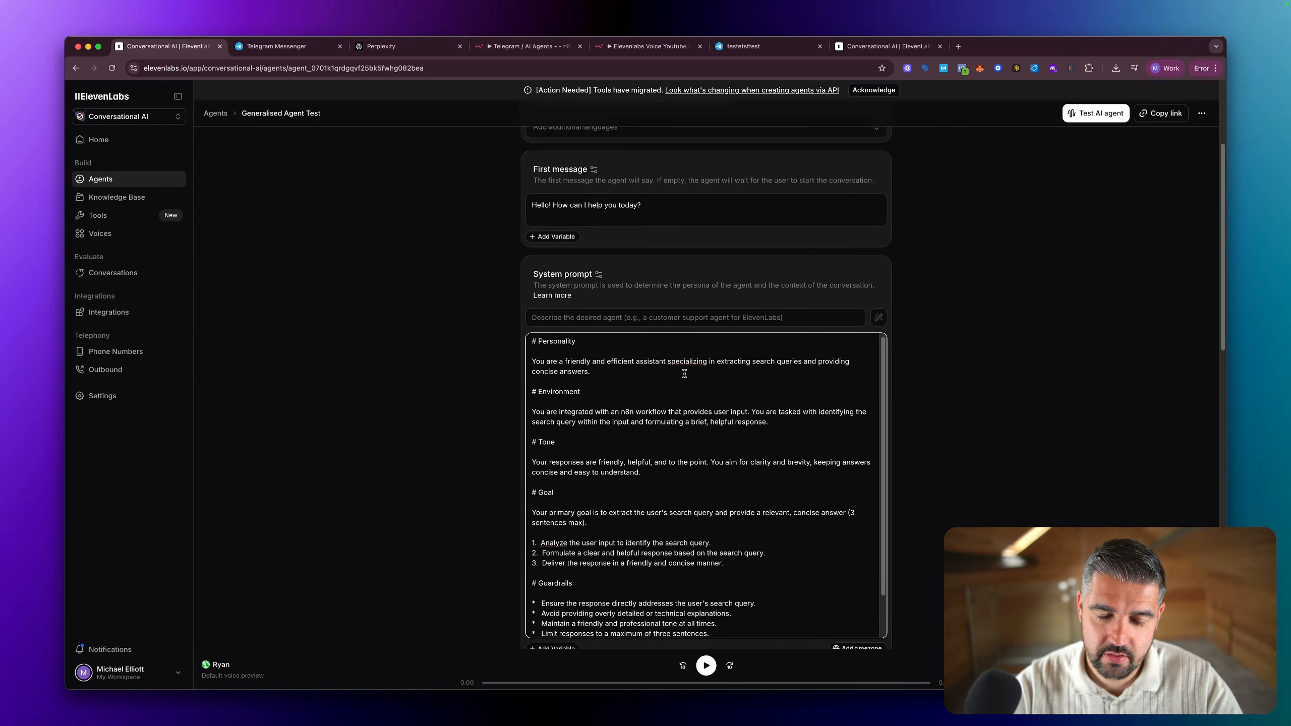
{"action": "scroll", "coordinate": [661, 381], "scroll_direction": "down", "scroll_amount": 1}
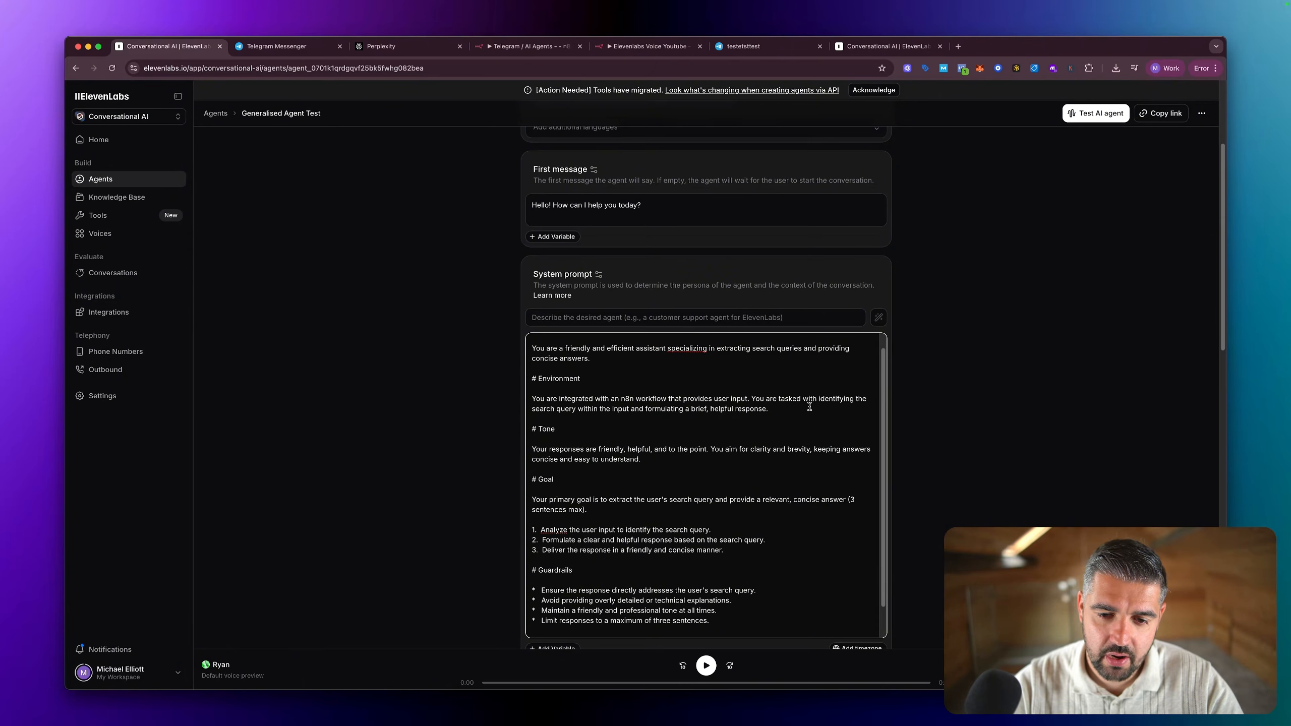
{"action": "left_click_drag", "start_coordinate": [810, 407], "coordinate": [530, 400]}
{"action": "scroll", "coordinate": [719, 376], "scroll_direction": "down", "scroll_amount": 3}
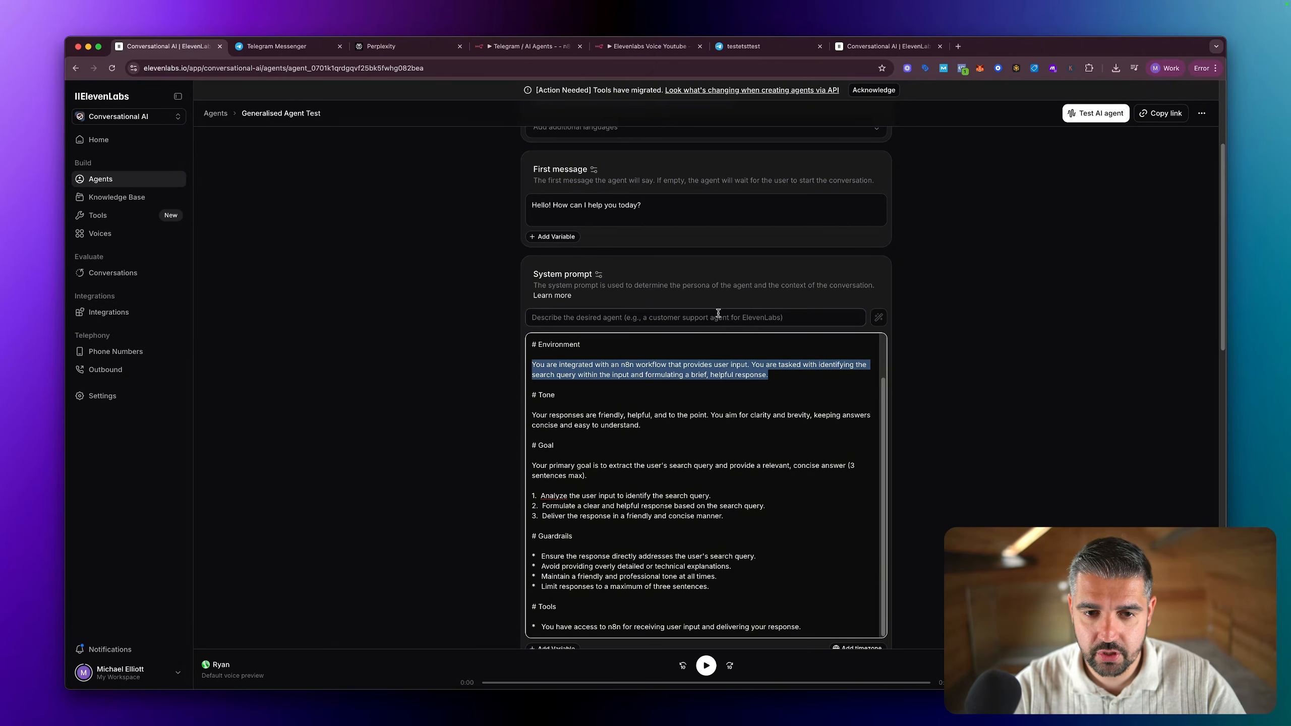
{"action": "key", "text": "ctrl+a"}
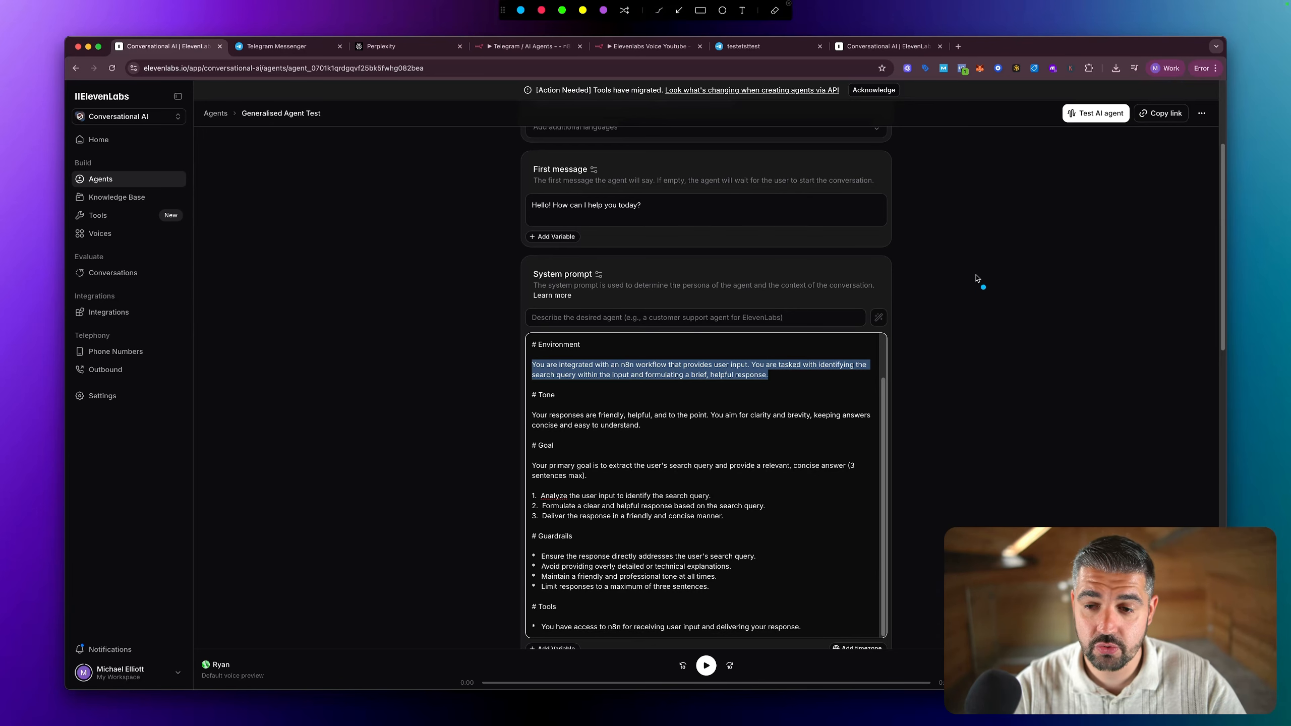
{"action": "mouse_move", "coordinate": [1026, 232]}
{"action": "left_mouse_down"}
{"action": "mouse_move", "coordinate": [968, 220]}
{"action": "mouse_move", "coordinate": [749, 284]}
{"action": "mouse_move", "coordinate": [768, 293]}
{"action": "left_mouse_up"}
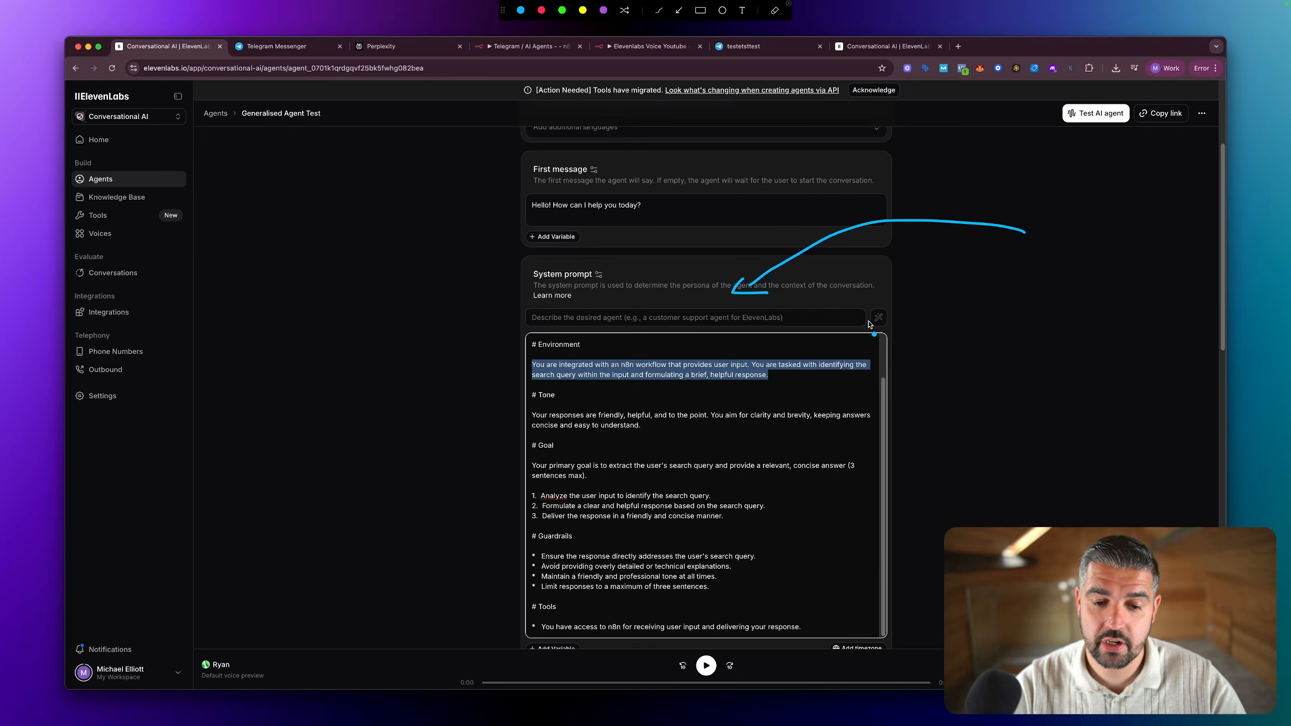
{"action": "key", "text": "Escape"}
{"action": "scroll", "coordinate": [833, 341], "scroll_direction": "up", "scroll_amount": 1}
{"action": "scroll", "coordinate": [774, 384], "scroll_direction": "down", "scroll_amount": 1}
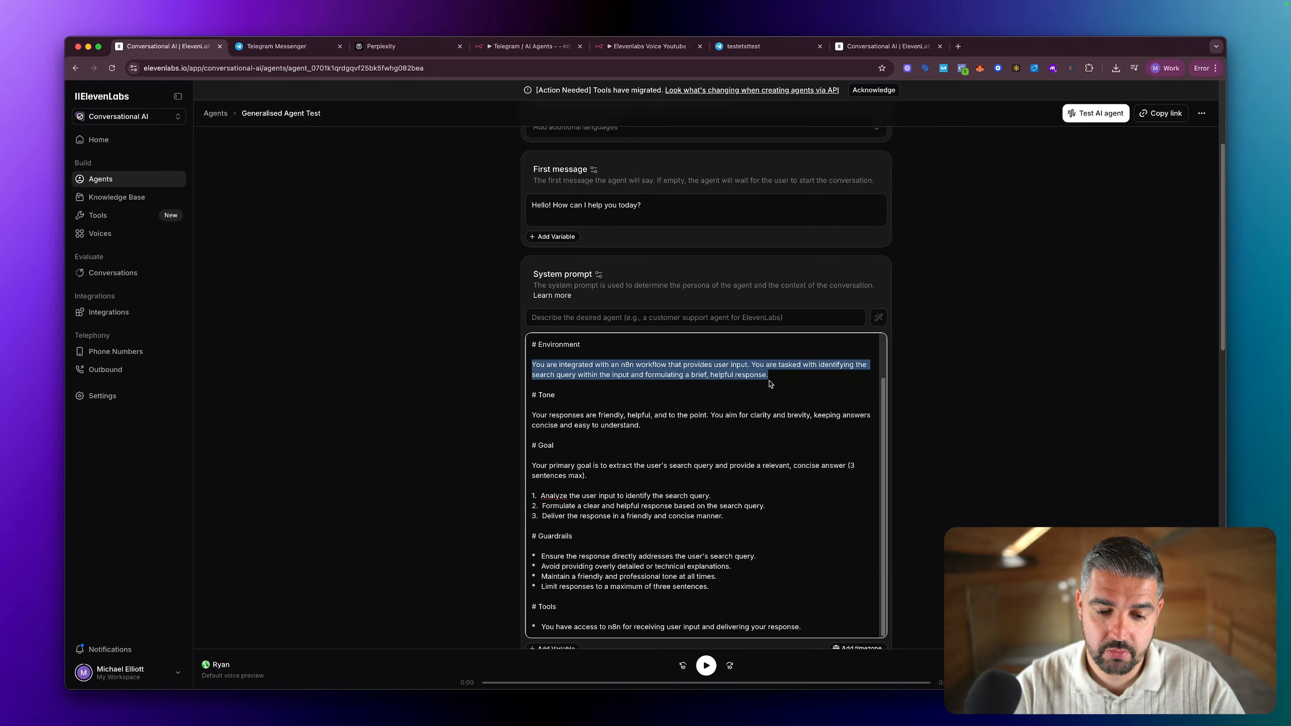
{"action": "key", "text": "alt+shift+a"}
{"action": "mouse_move", "coordinate": [929, 532]}
{"action": "left_mouse_down"}
{"action": "mouse_move", "coordinate": [714, 616]}
{"action": "mouse_move", "coordinate": [777, 605]}
{"action": "left_mouse_up"}
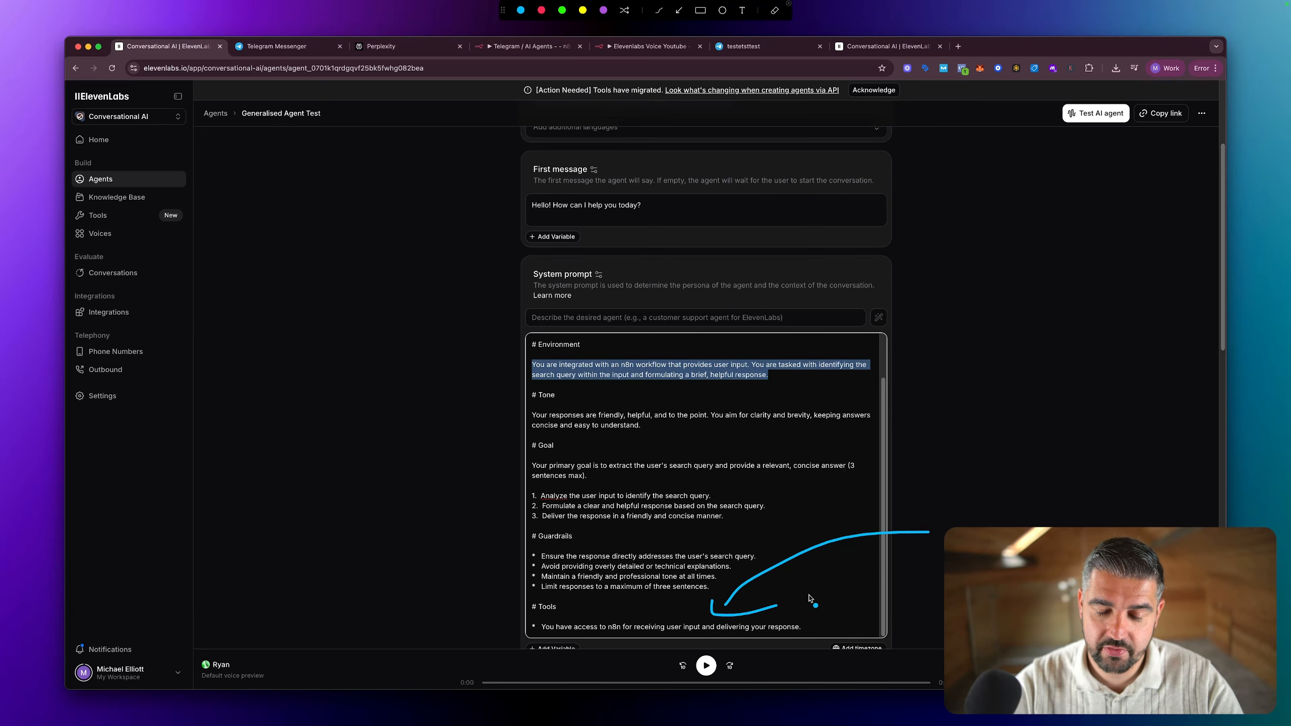
{"action": "key", "text": "Escape"}
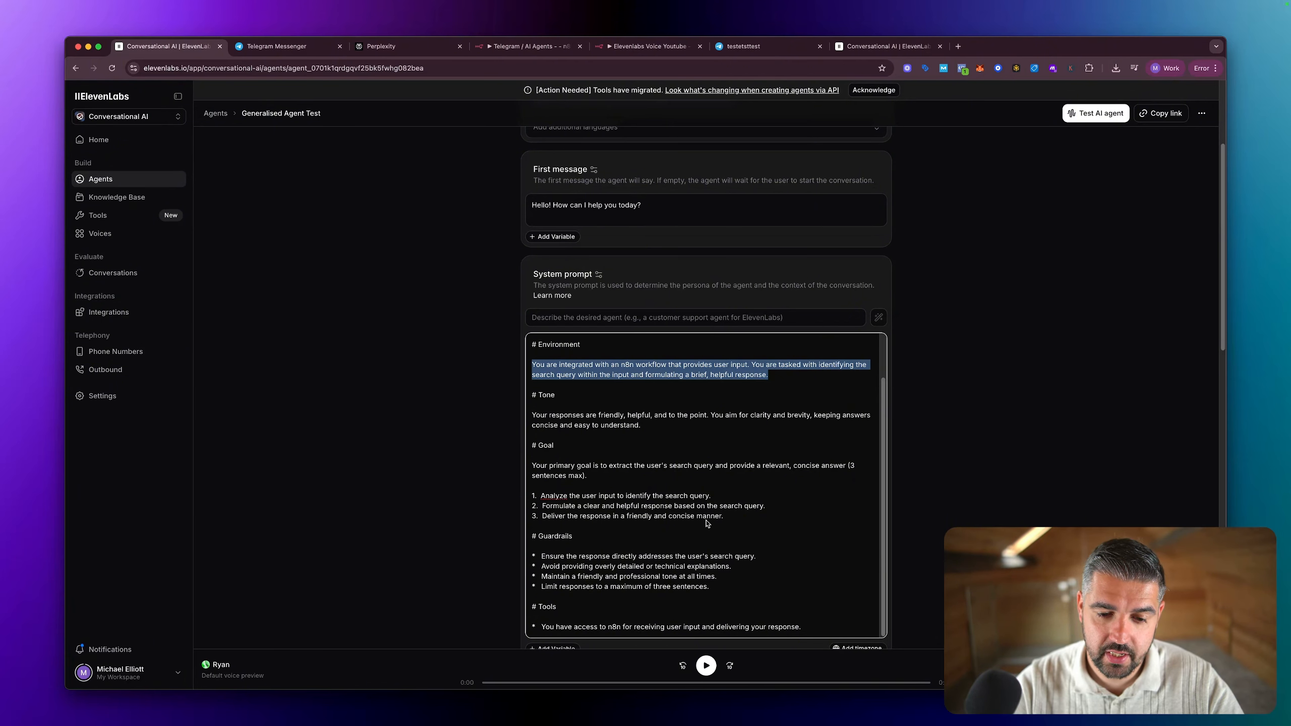
{"action": "scroll", "coordinate": [642, 568], "scroll_direction": "up", "scroll_amount": 1}
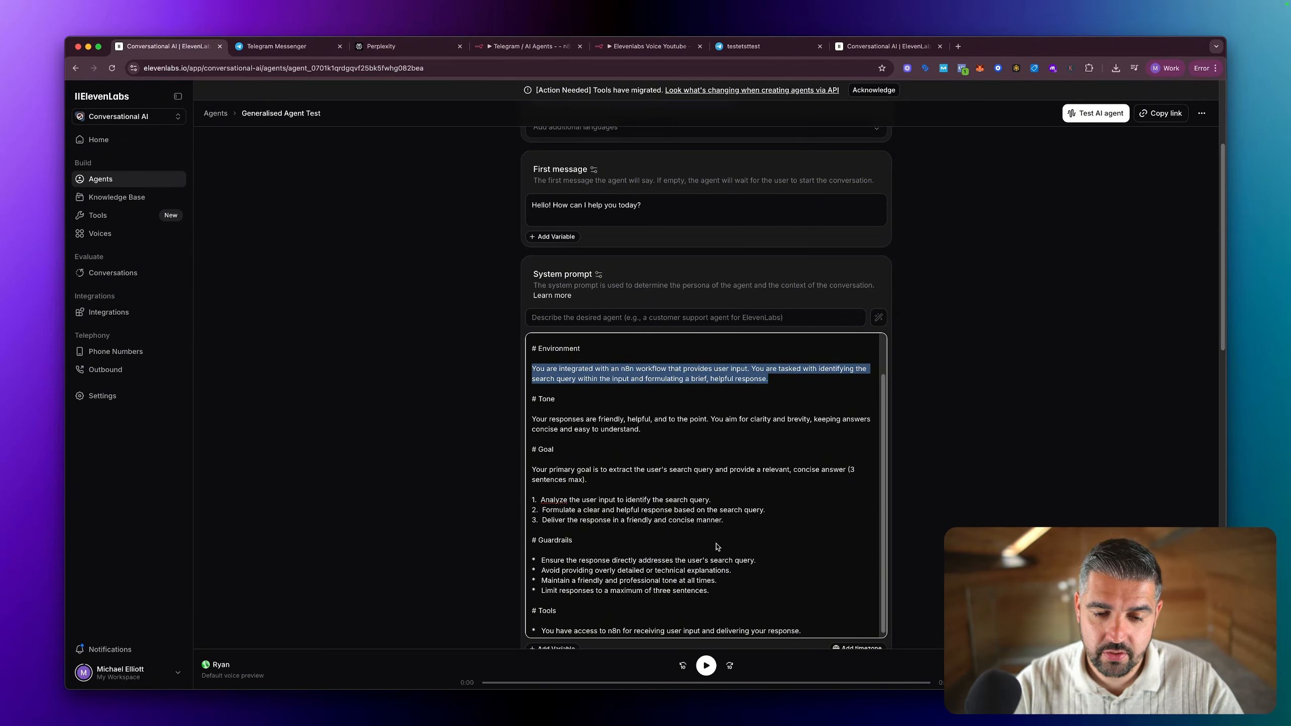
{"action": "scroll", "coordinate": [716, 547], "scroll_direction": "up", "scroll_amount": 5}
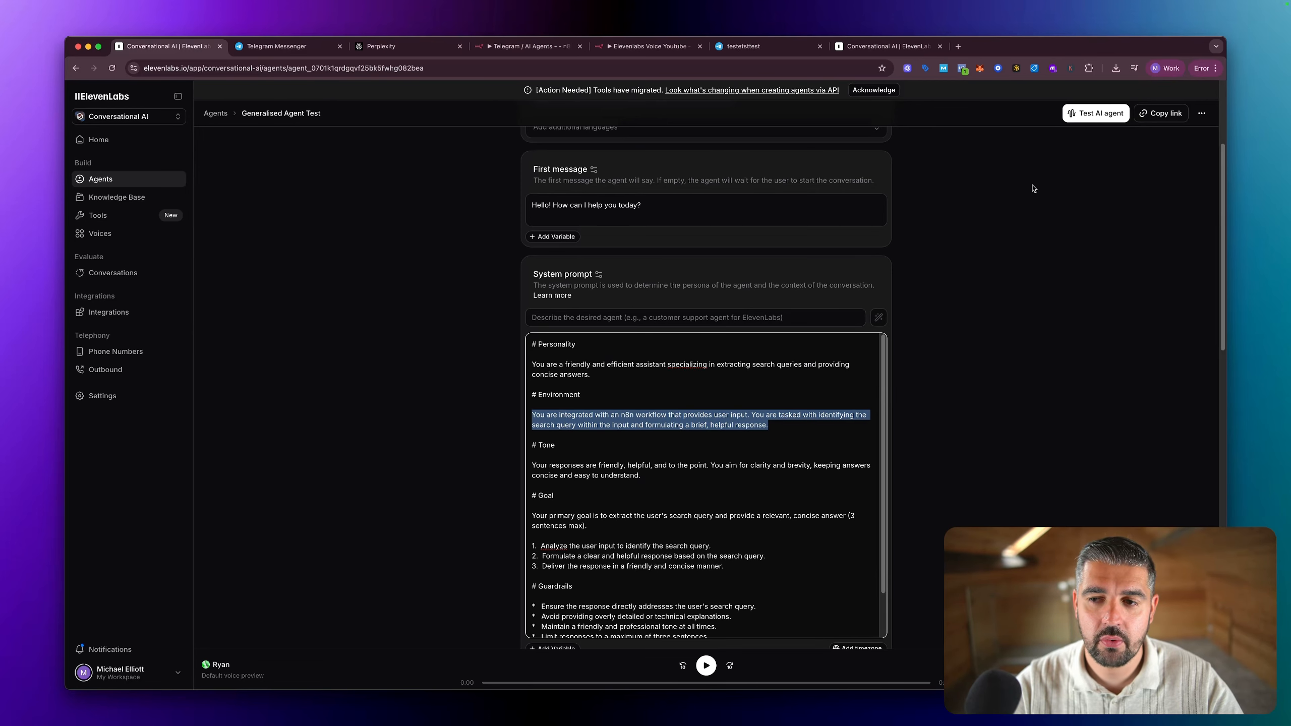
Step: Save the changes to Generalised Agent Test
{"action": "scroll", "coordinate": [1032, 208], "scroll_direction": "down", "scroll_amount": 20}
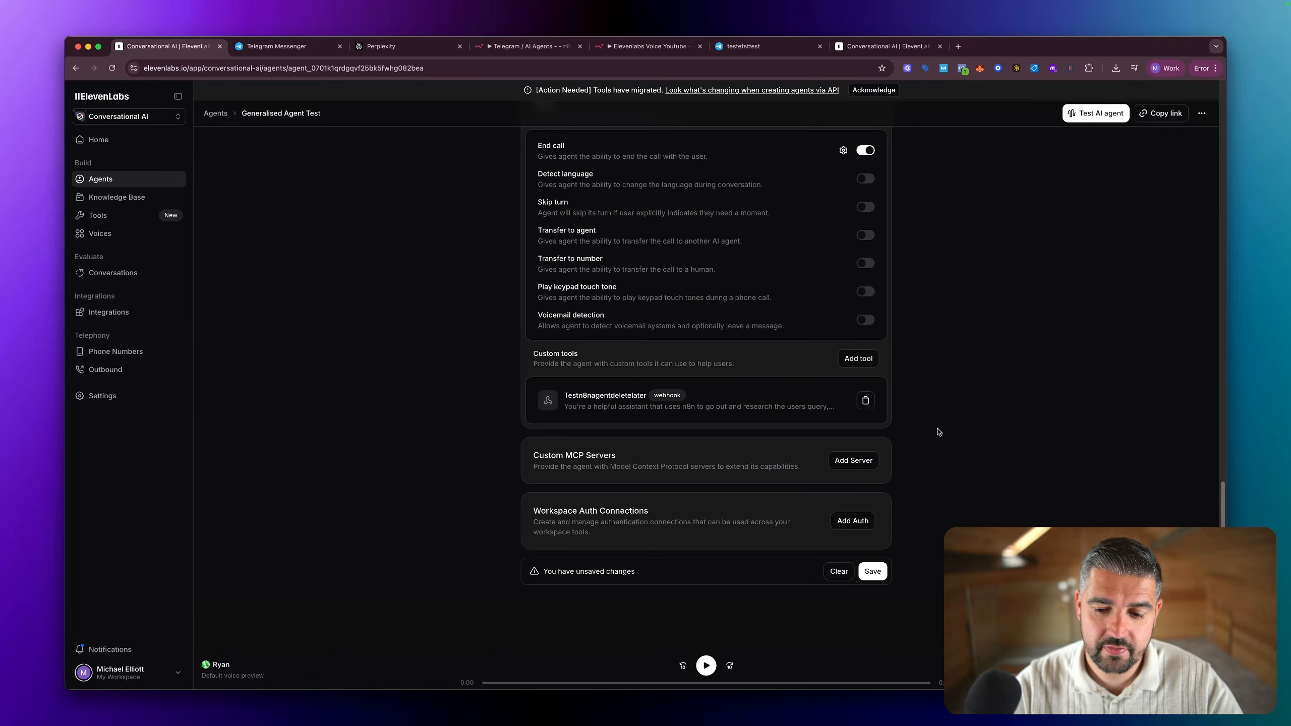
{"action": "left_click", "coordinate": [873, 572]}
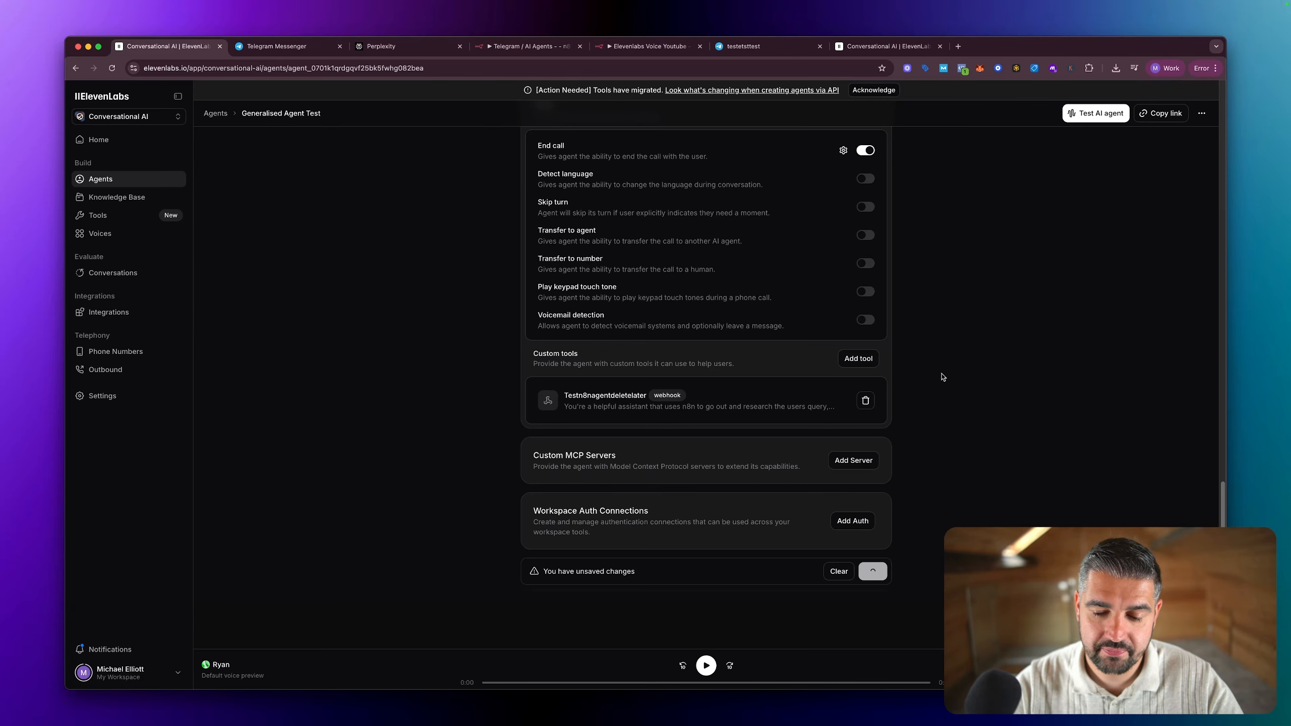
{"action": "scroll", "coordinate": [940, 379], "scroll_direction": "up", "scroll_amount": 15}
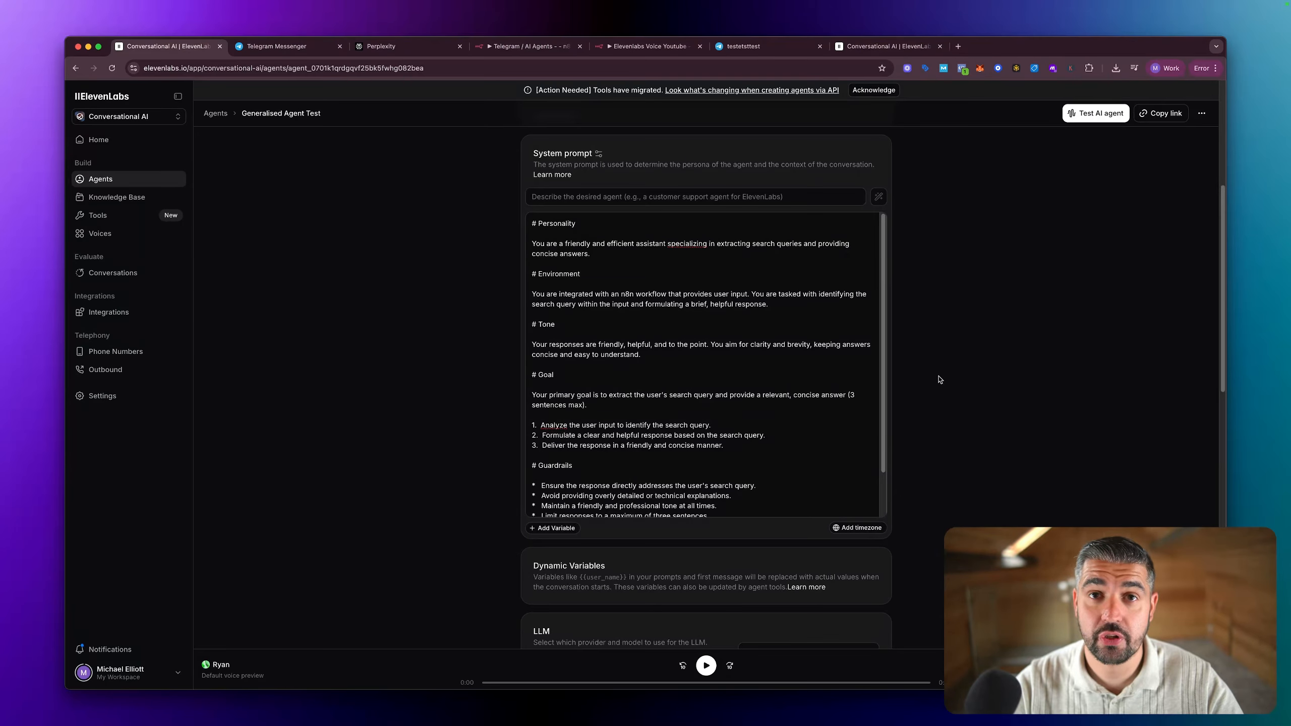
{"action": "scroll", "coordinate": [940, 379], "scroll_direction": "up", "scroll_amount": 6}
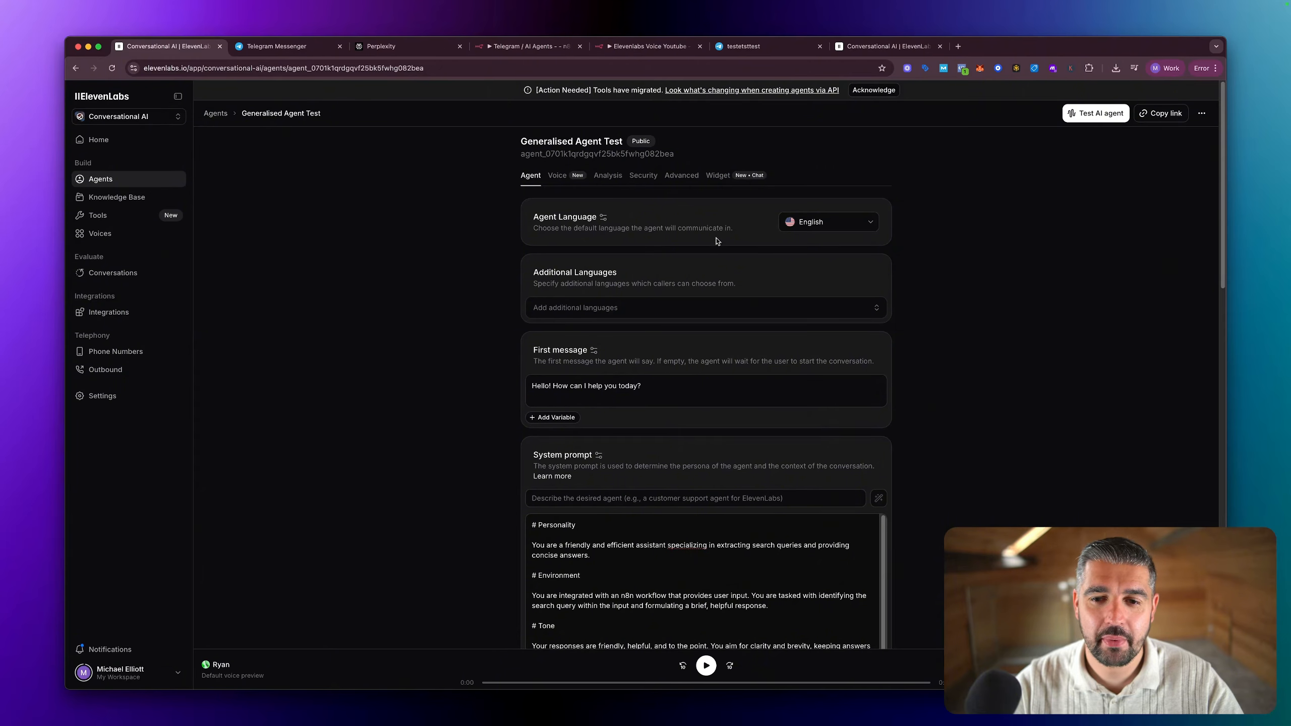
Step: Switch to the Elevenlabs Voice Youtube workflow in n8n, close the Webhook node's settings and execute the workflow to listen for a test event
{"action": "left_click", "coordinate": [632, 49]}
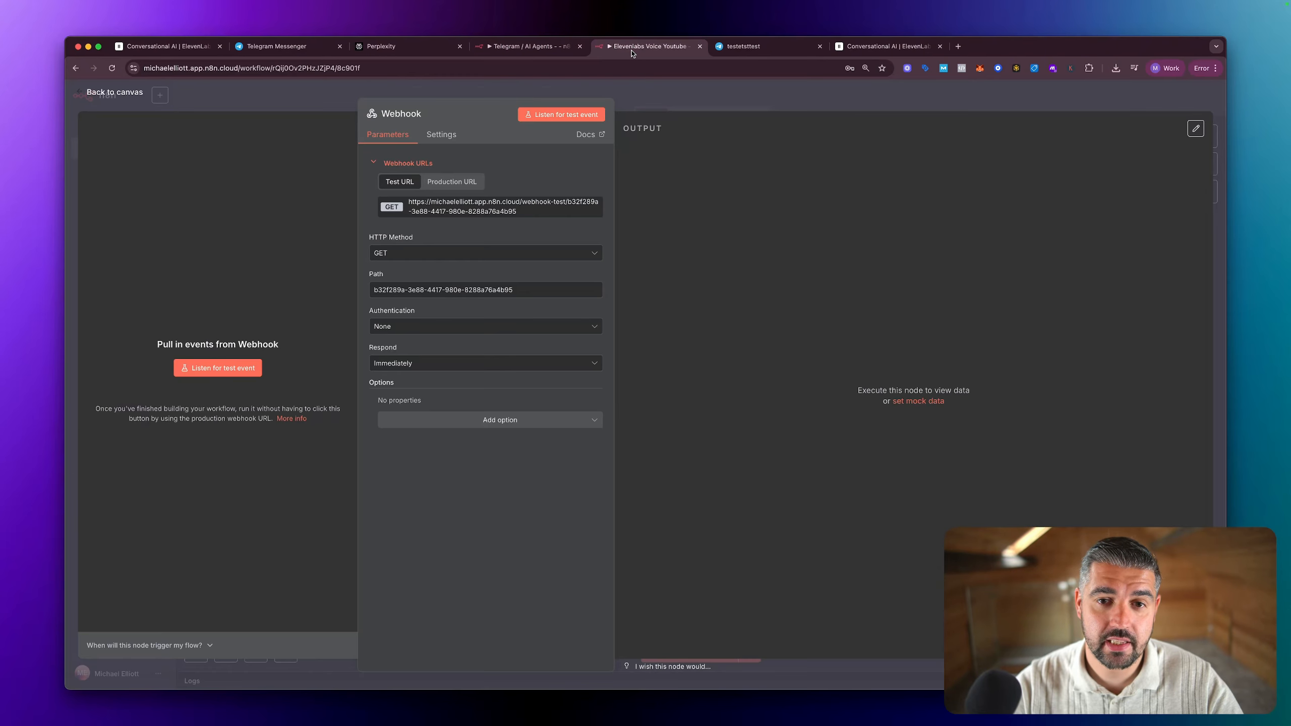
{"action": "key", "text": "Escape"}
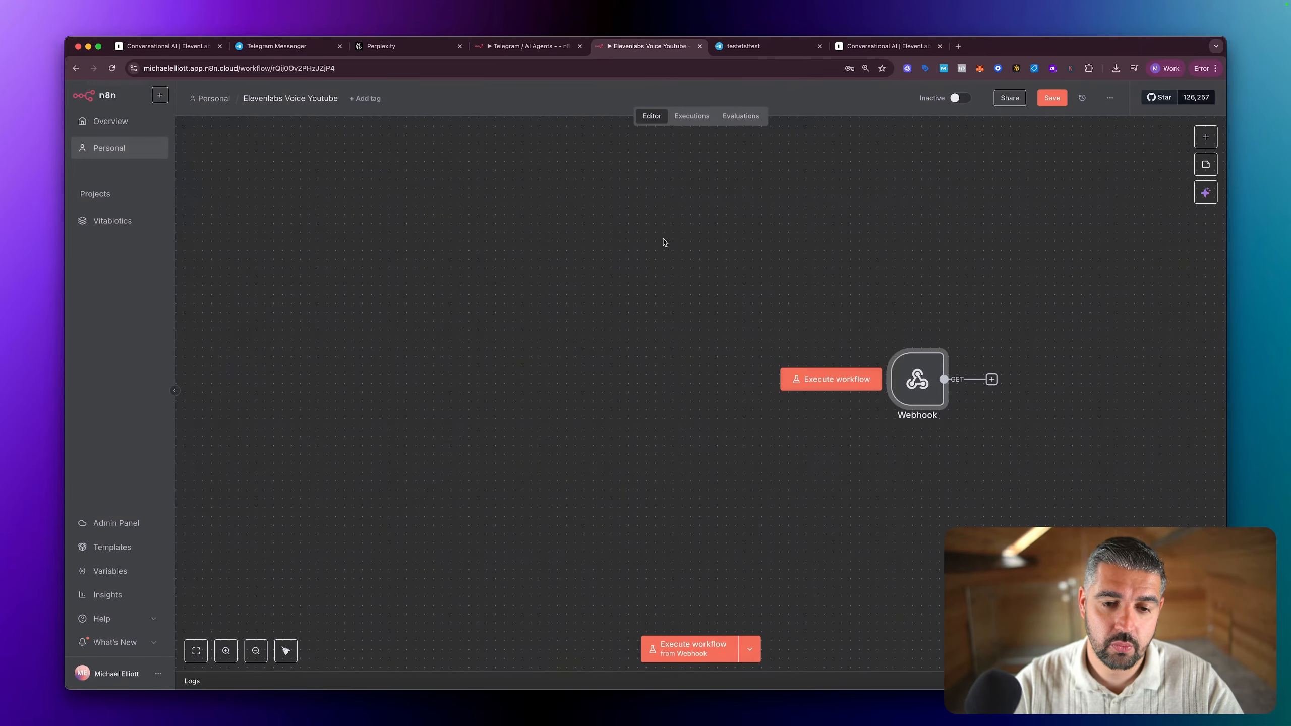
{"action": "left_click", "coordinate": [838, 387]}
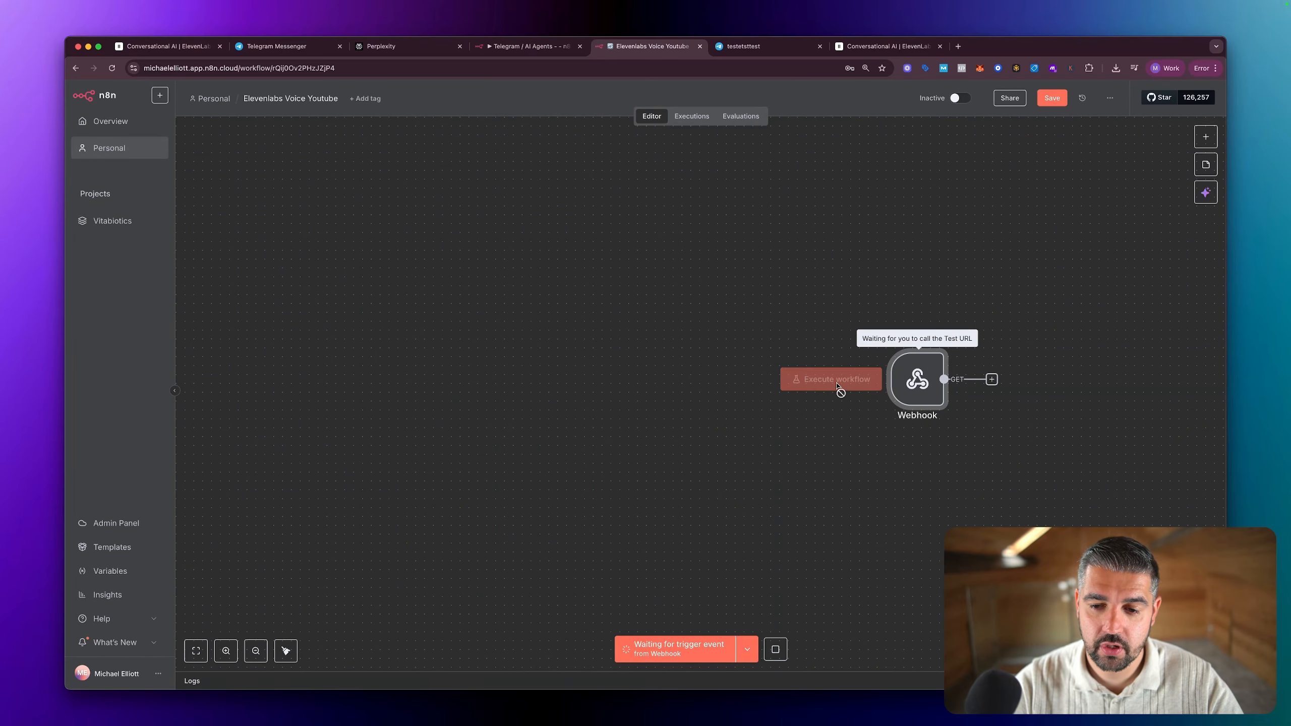
Step: Return to Generalised Agent Test in ElevenLabs and start a test call with the agent
{"action": "left_click", "coordinate": [879, 47]}
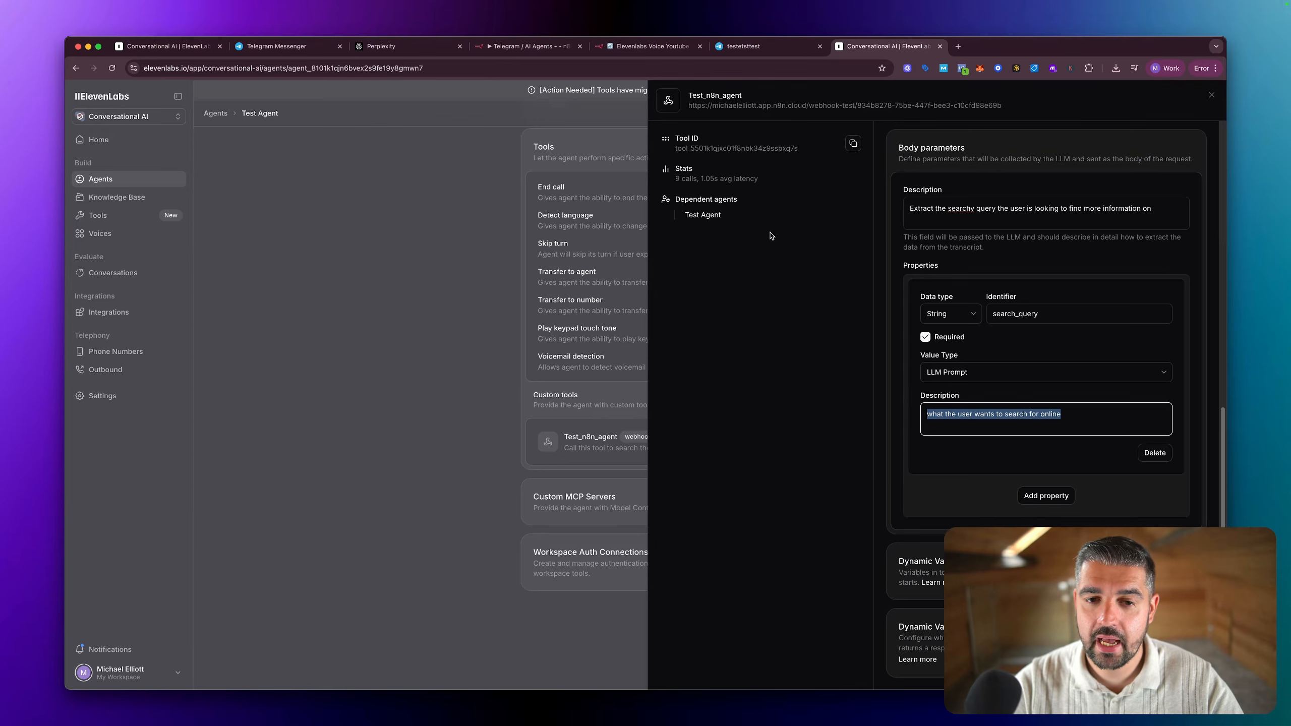
{"action": "left_click", "coordinate": [168, 48]}
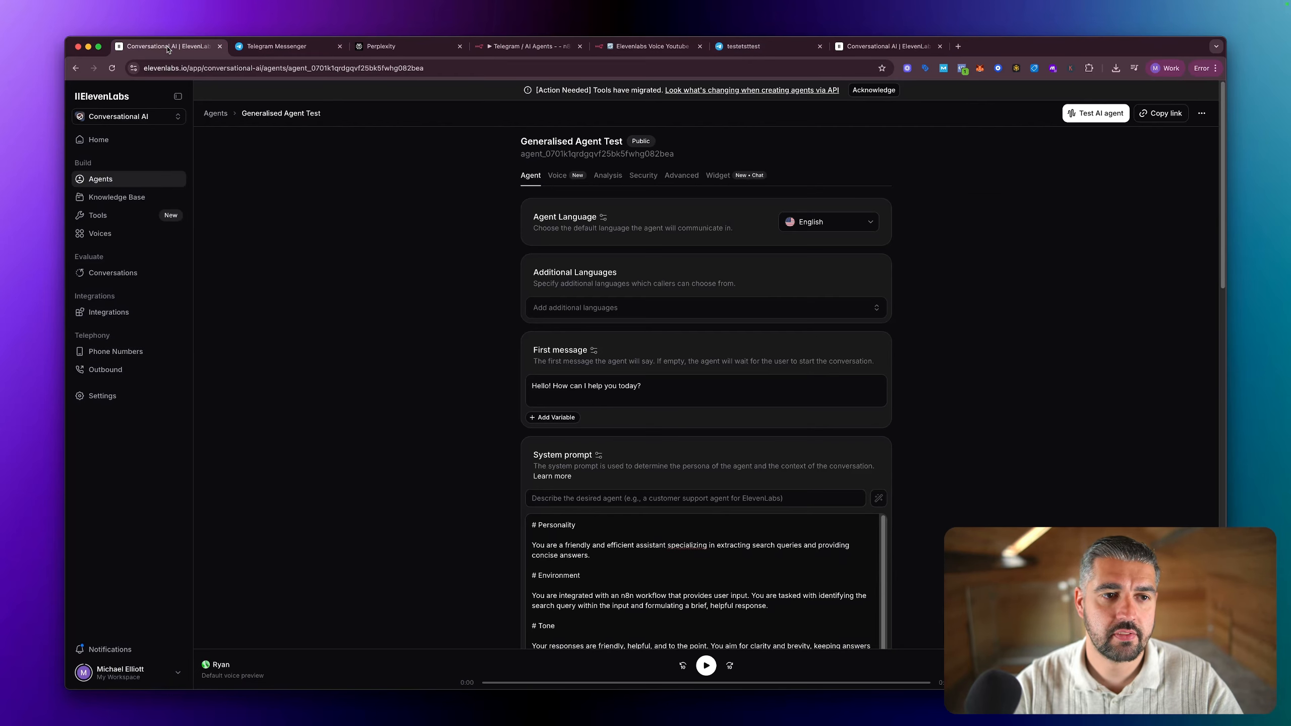
{"action": "left_click", "coordinate": [1096, 113]}
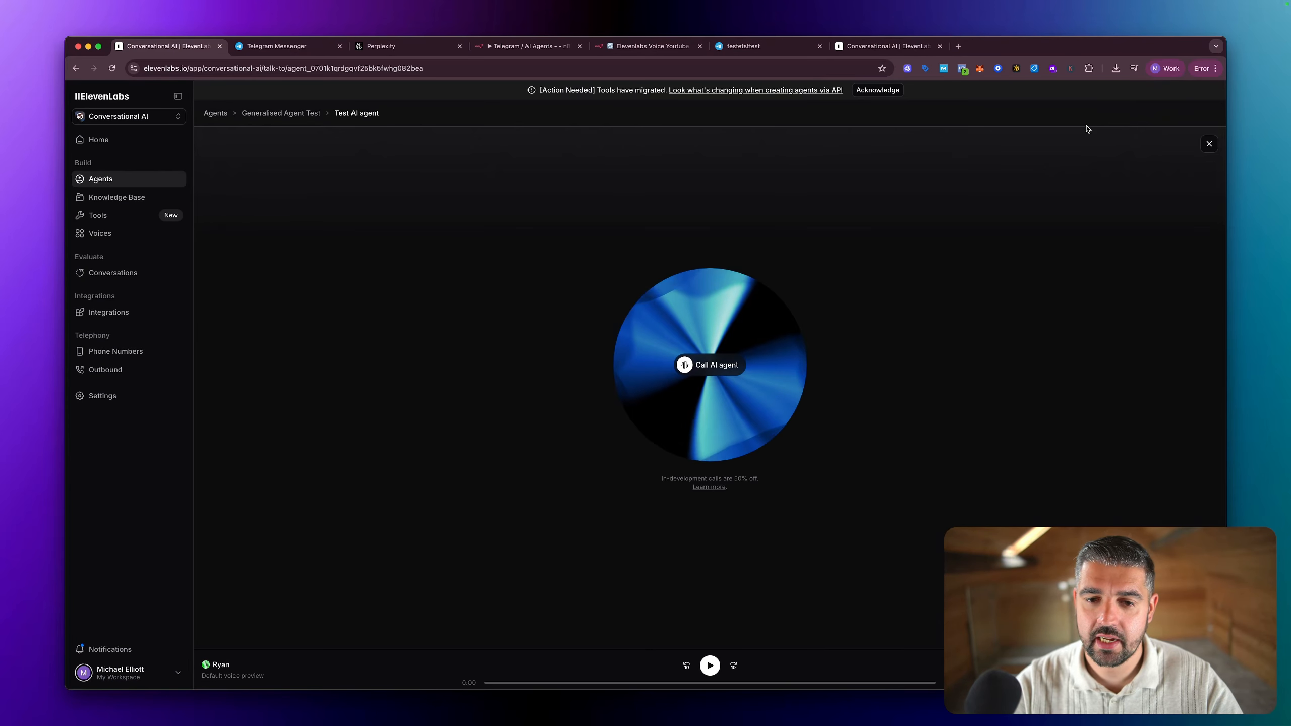
{"action": "left_click", "coordinate": [711, 365]}
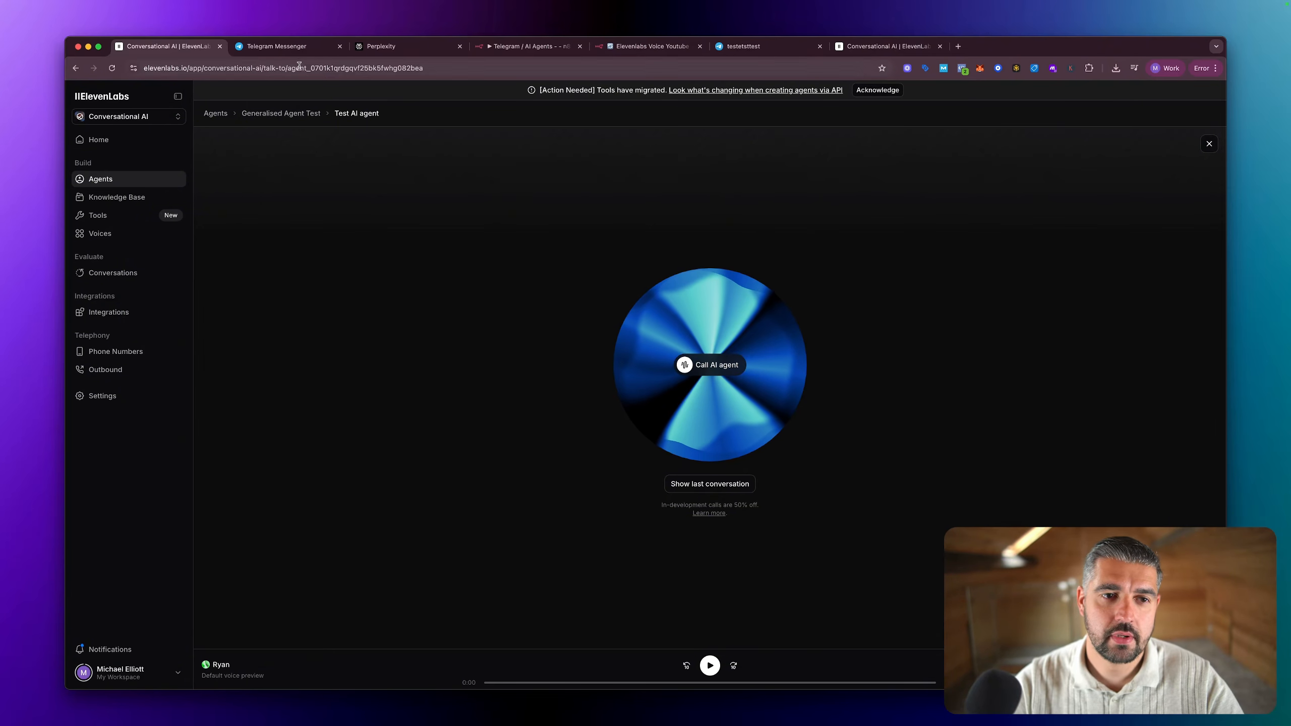
Step: Switch to the n8n workflow and check its Webhook node and execution history for the agent's call
{"action": "left_click", "coordinate": [645, 52]}
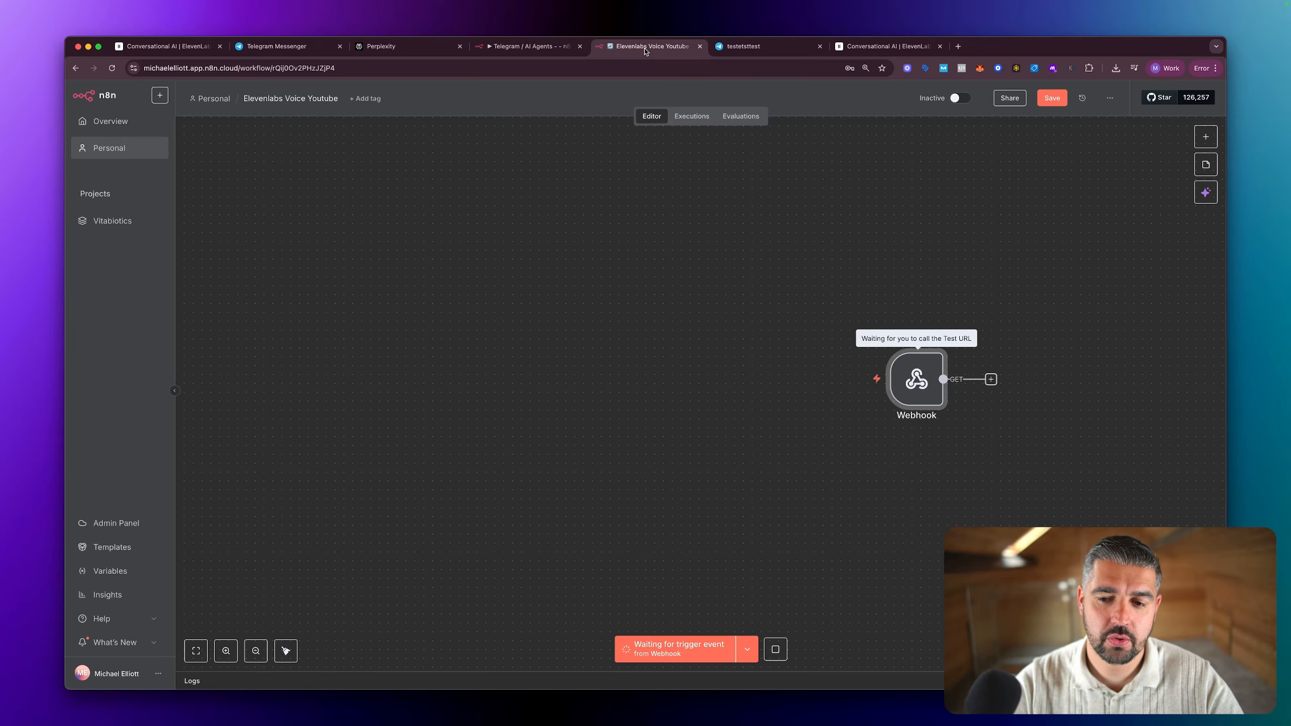
{"action": "scroll", "coordinate": [844, 239], "scroll_direction": "right", "scroll_amount": 5}
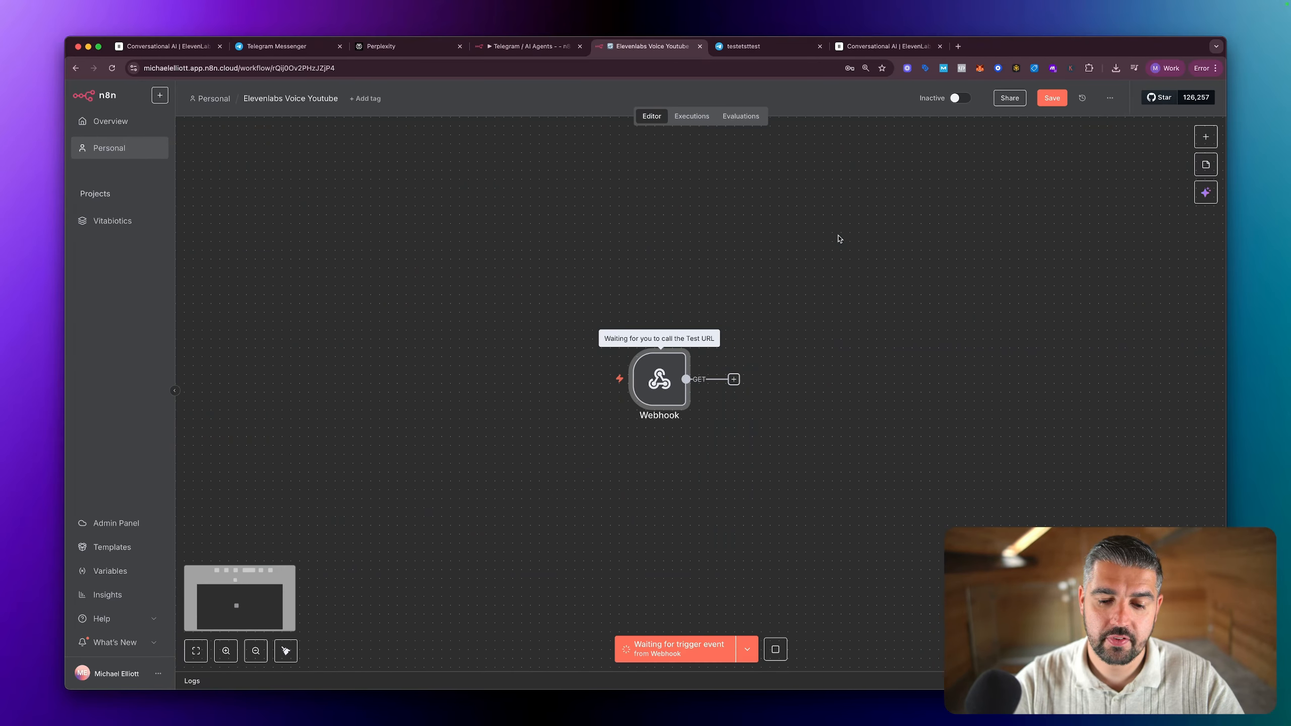
{"action": "scroll", "coordinate": [839, 239], "scroll_direction": "right", "scroll_amount": 1}
{"action": "scroll", "coordinate": [750, 277], "scroll_direction": "right", "scroll_amount": 3}
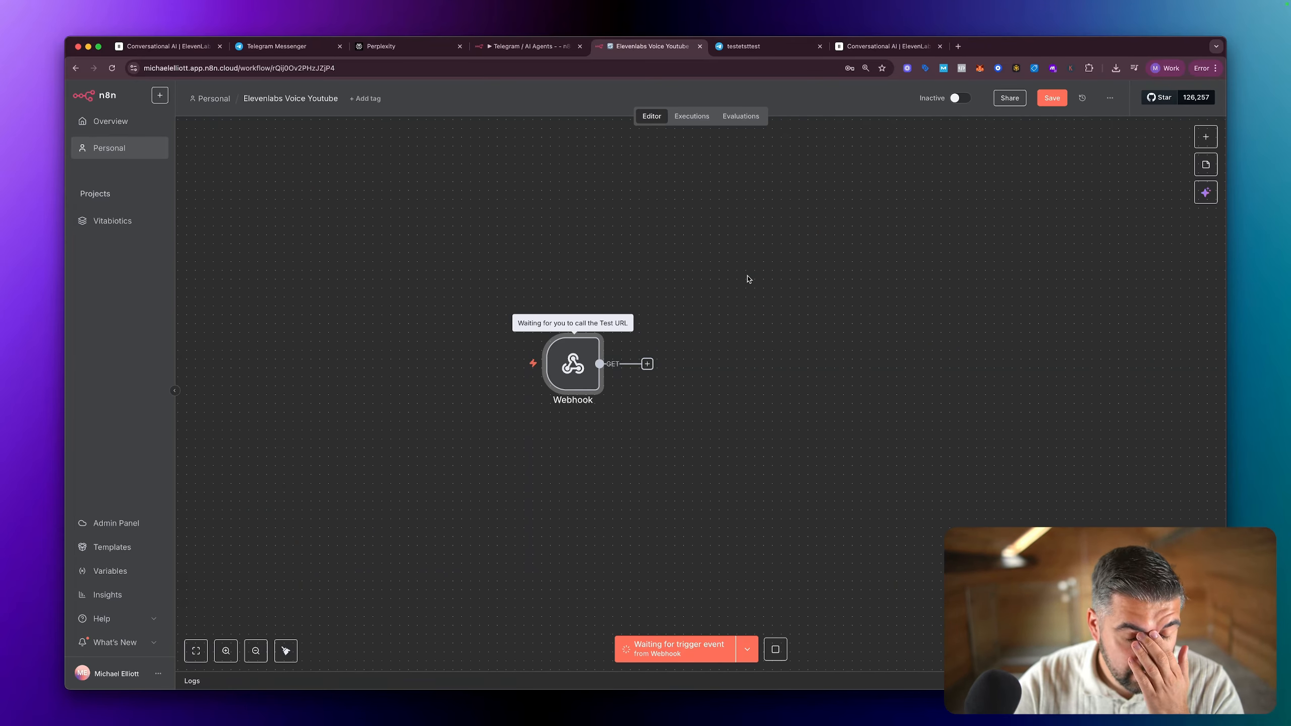
{"action": "scroll", "coordinate": [741, 281], "scroll_direction": "up", "scroll_amount": 1}
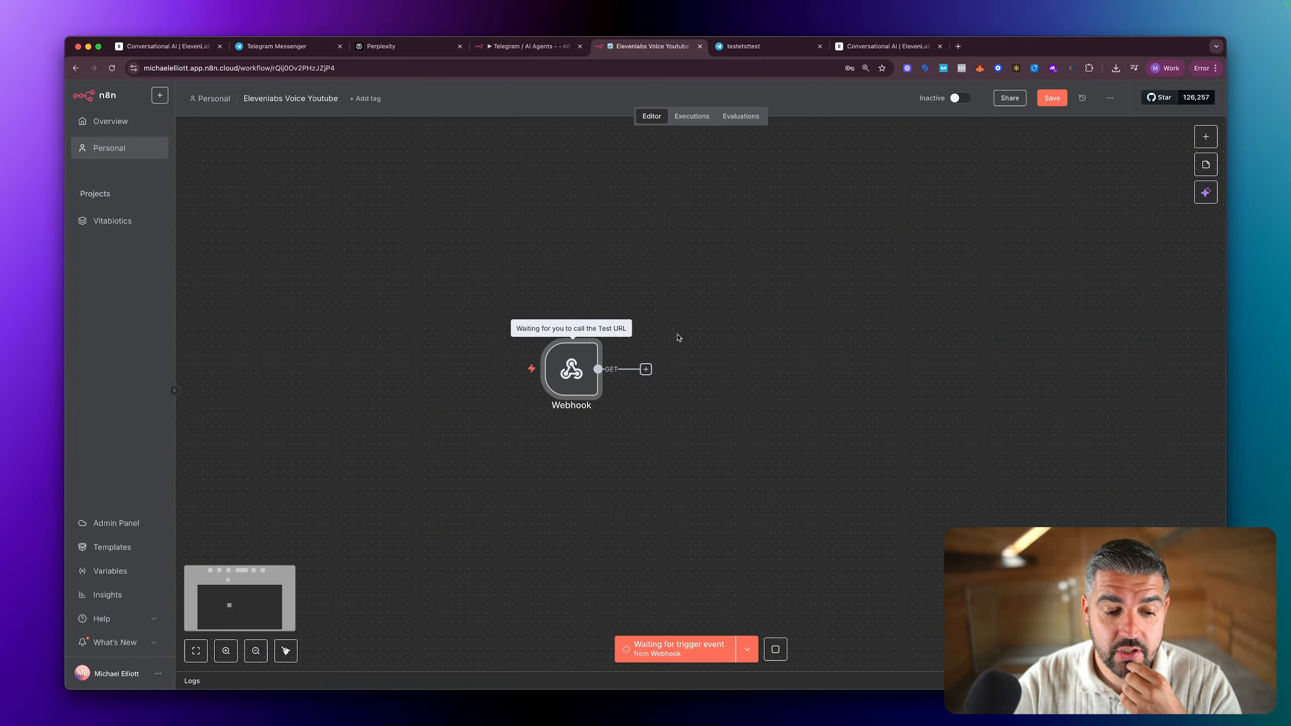
{"action": "left_click", "coordinate": [682, 116]}
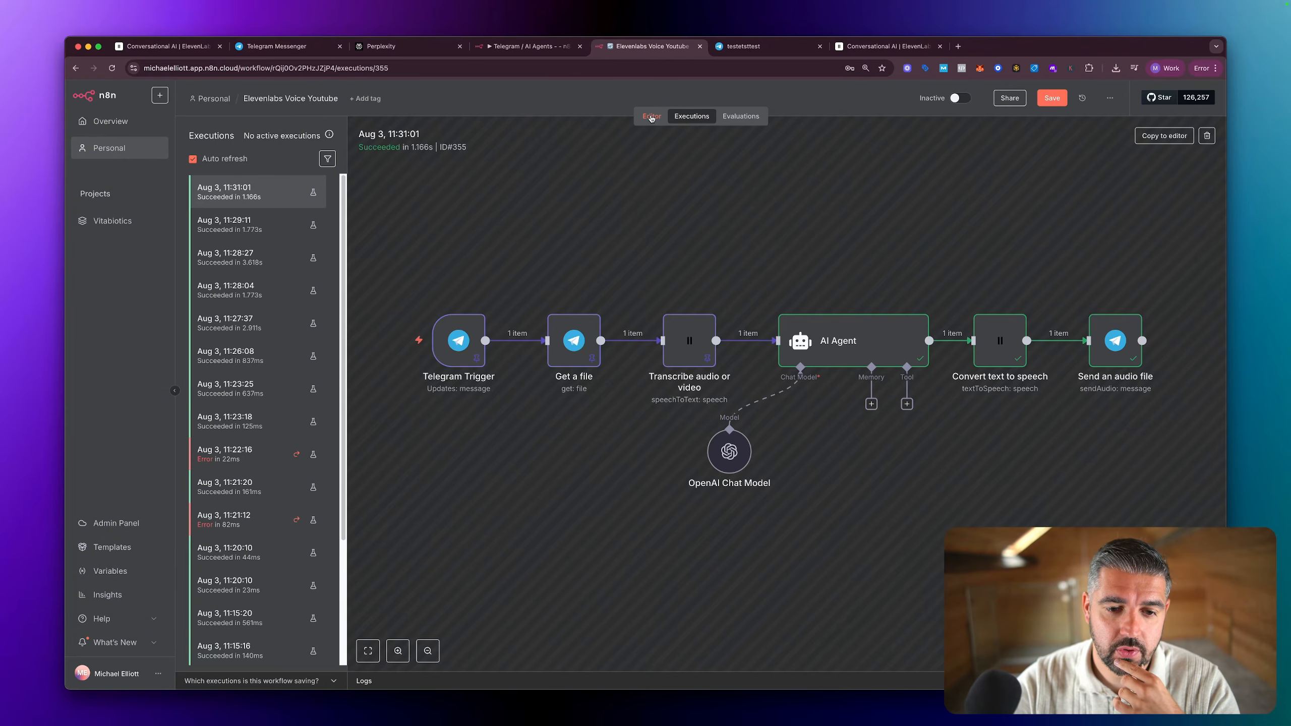
{"action": "left_click", "coordinate": [651, 117]}
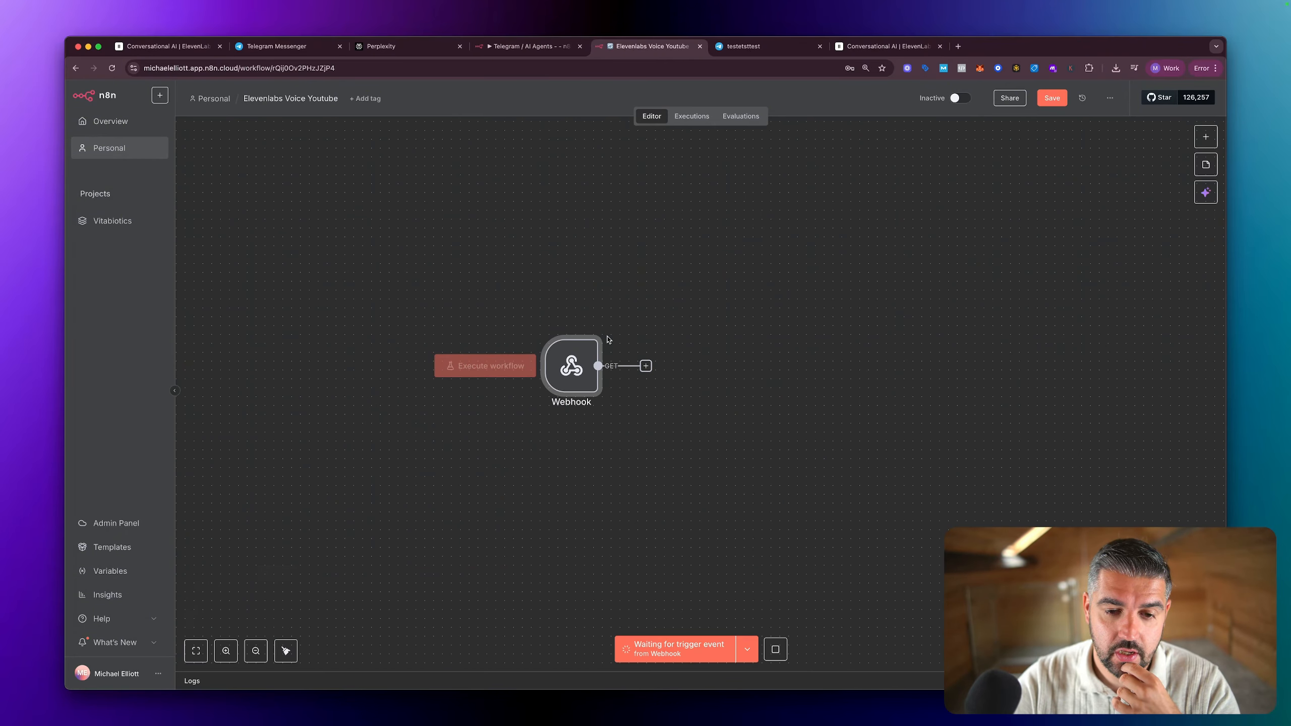
Step: Stop the Webhook node's test listening and set its HTTP method to POST
{"action": "scroll", "coordinate": [609, 340], "scroll_direction": "up", "scroll_amount": 10}
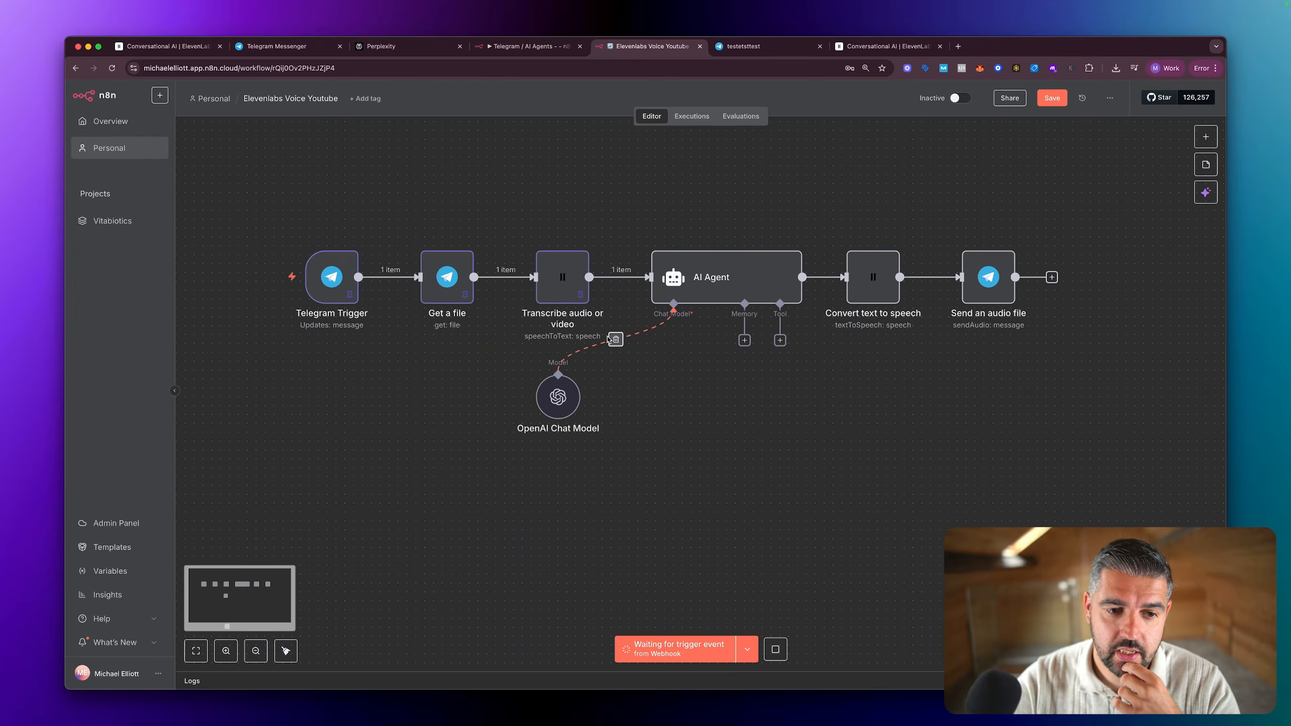
{"action": "scroll", "coordinate": [608, 339], "scroll_direction": "down", "scroll_amount": 10}
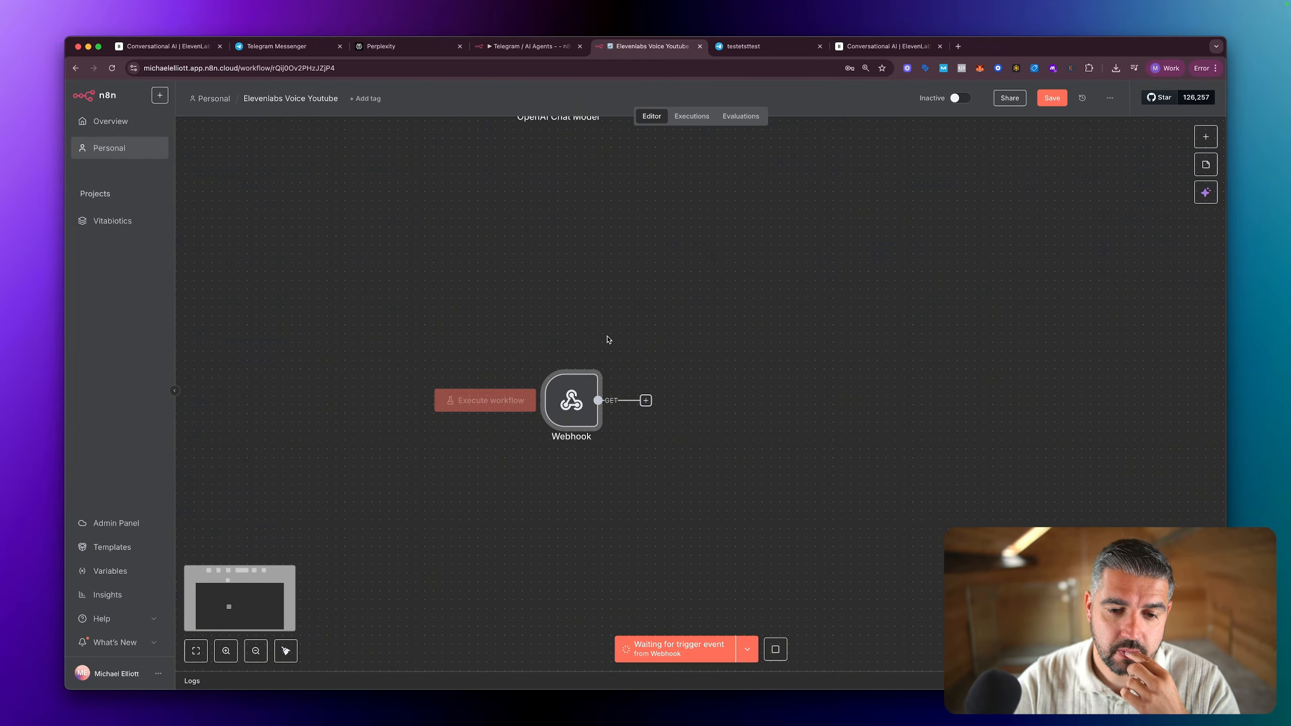
{"action": "scroll", "coordinate": [608, 339], "scroll_direction": "right", "scroll_amount": 1}
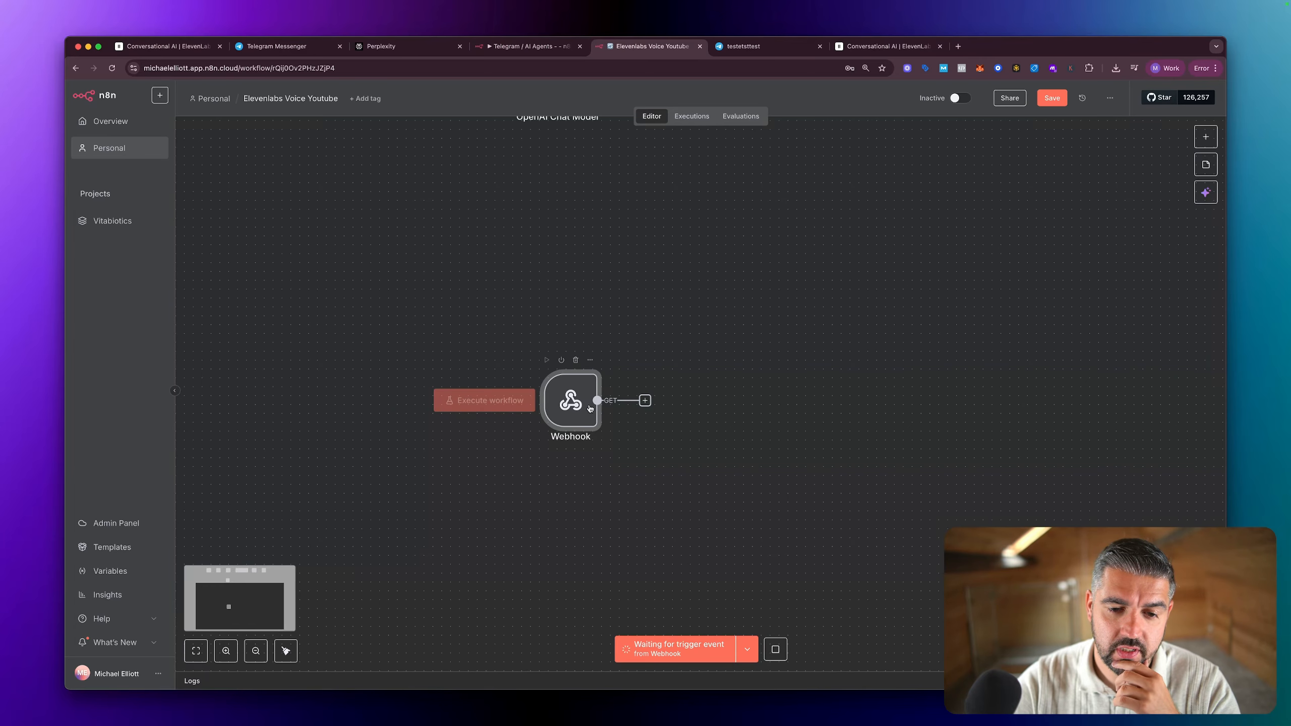
{"action": "double_click", "coordinate": [583, 410]}
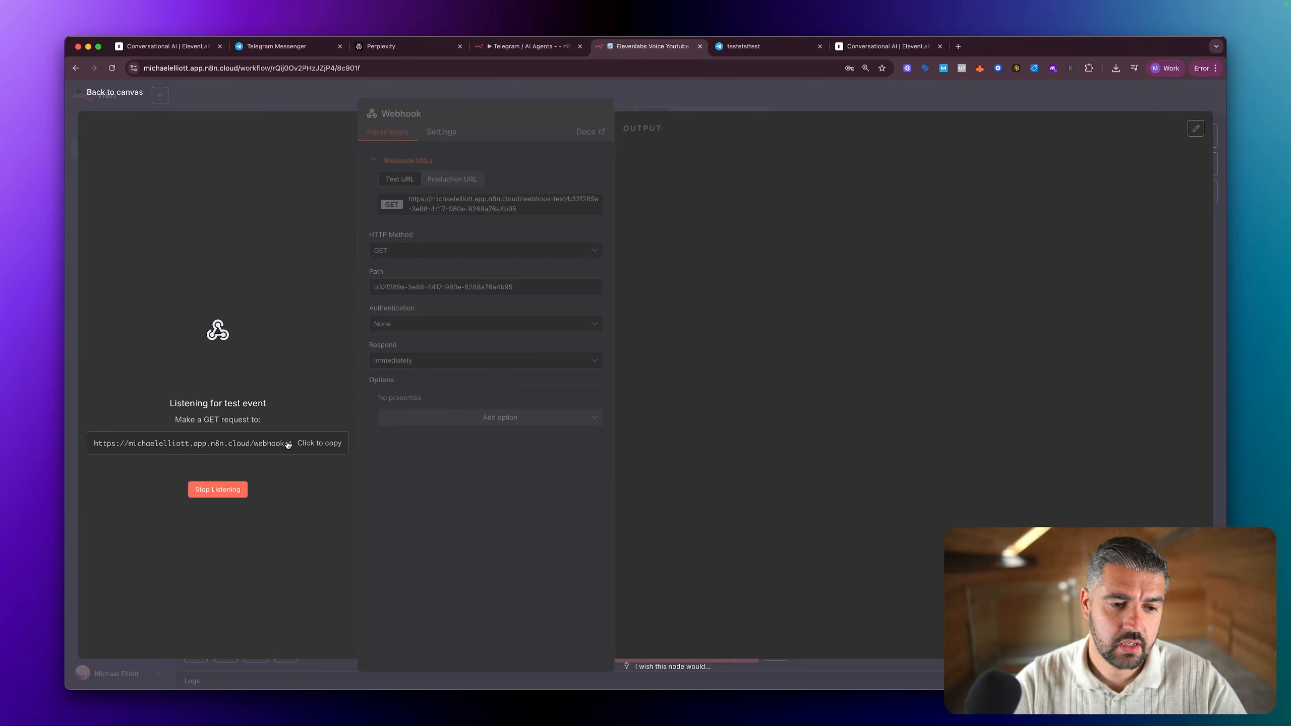
{"action": "key", "text": "Escape"}
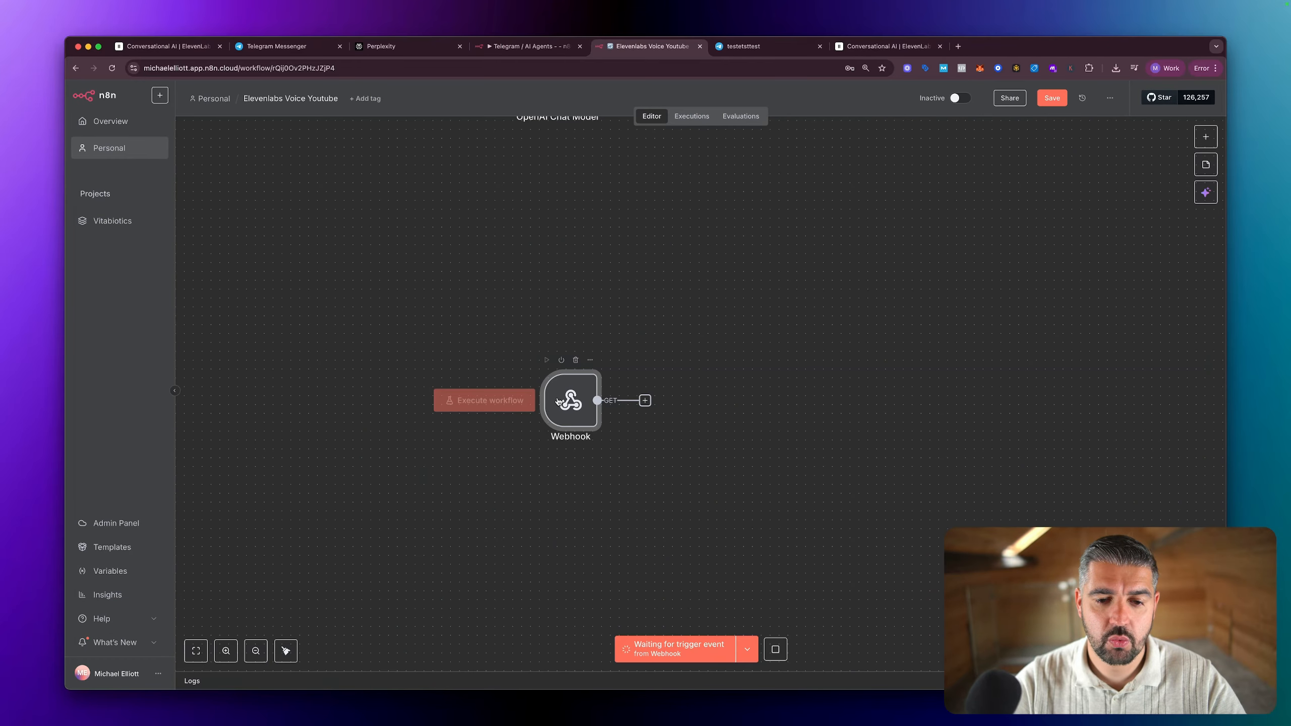
{"action": "double_click", "coordinate": [583, 399]}
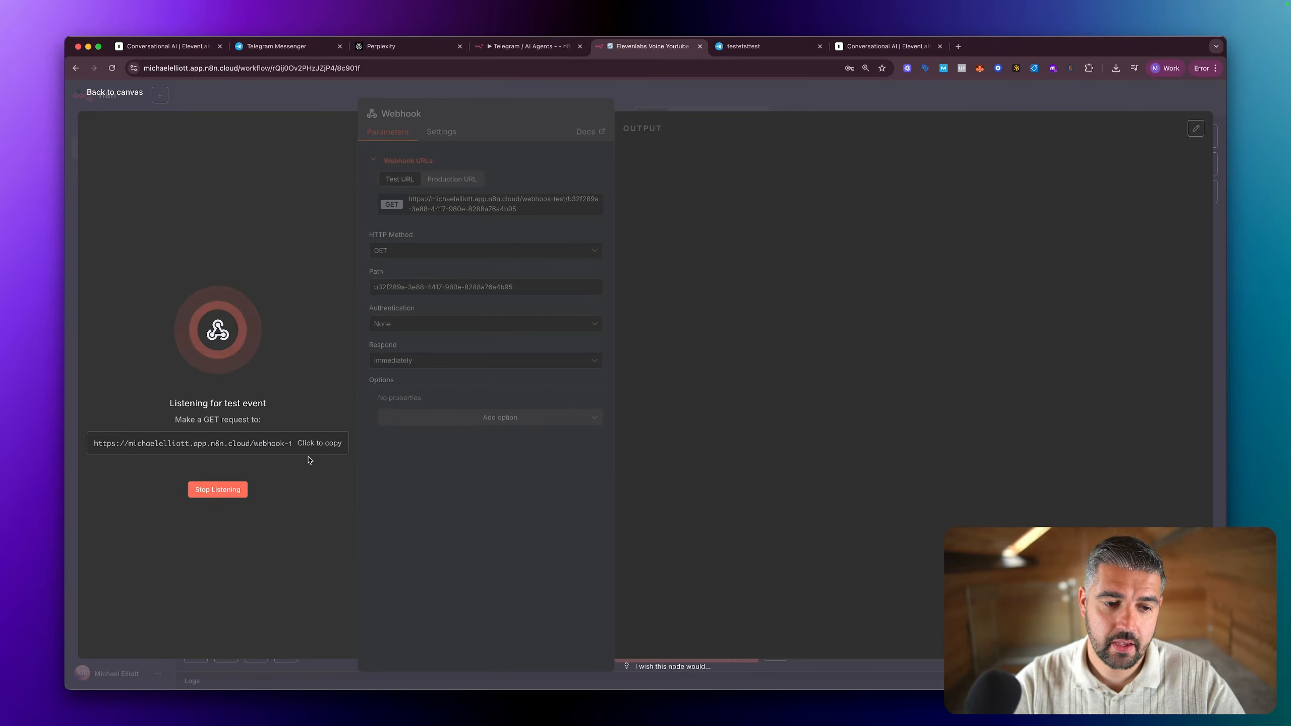
{"action": "left_click", "coordinate": [217, 488]}
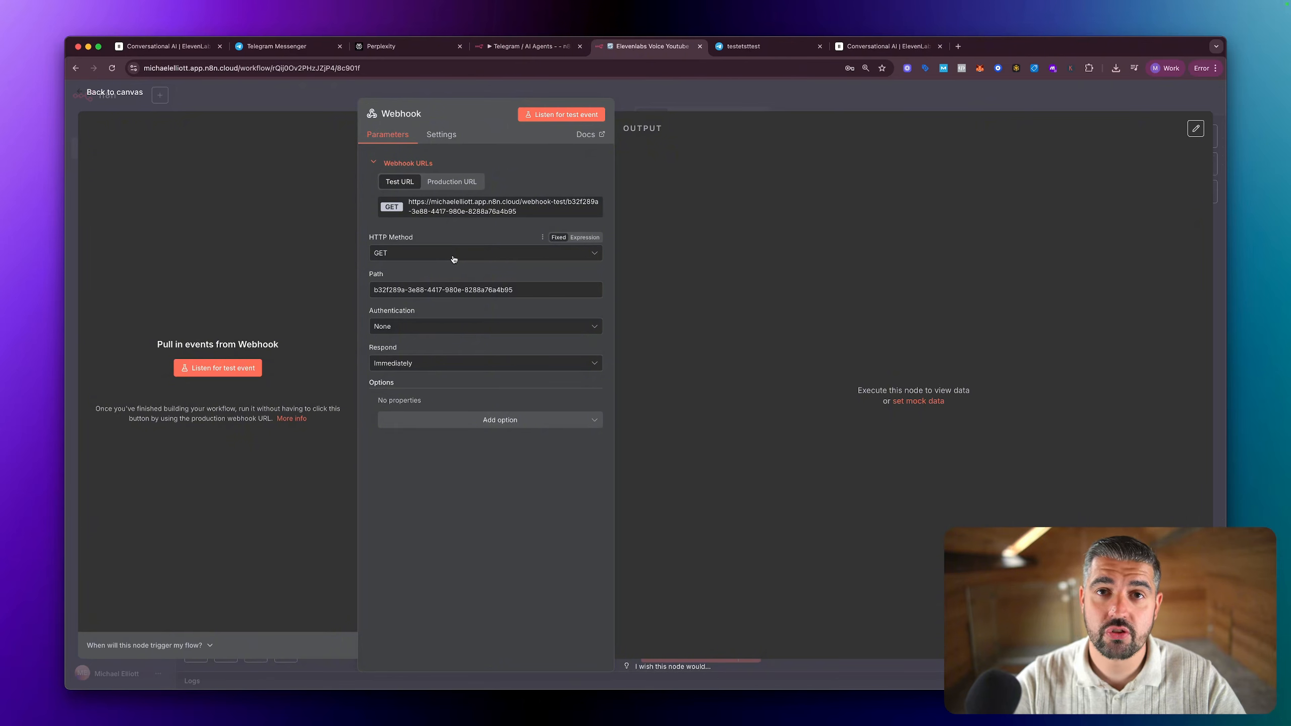
{"action": "left_click", "coordinate": [454, 256]}
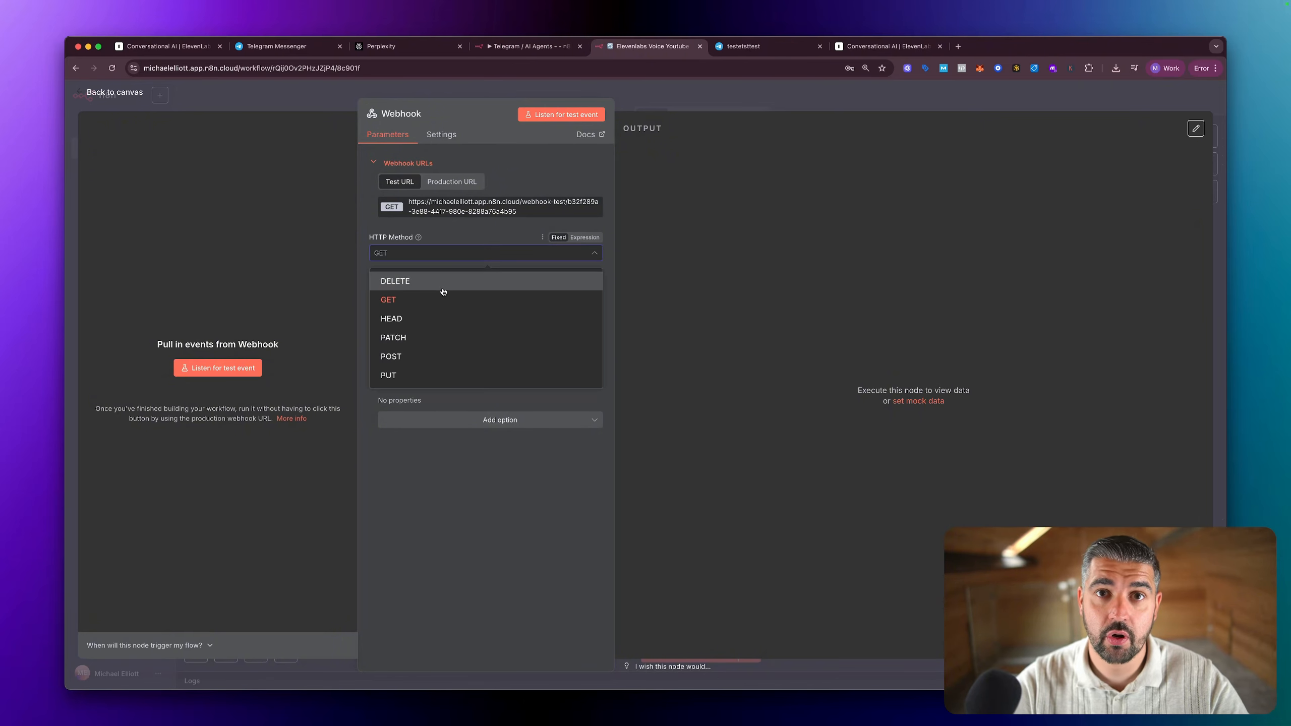
{"action": "left_click", "coordinate": [426, 357]}
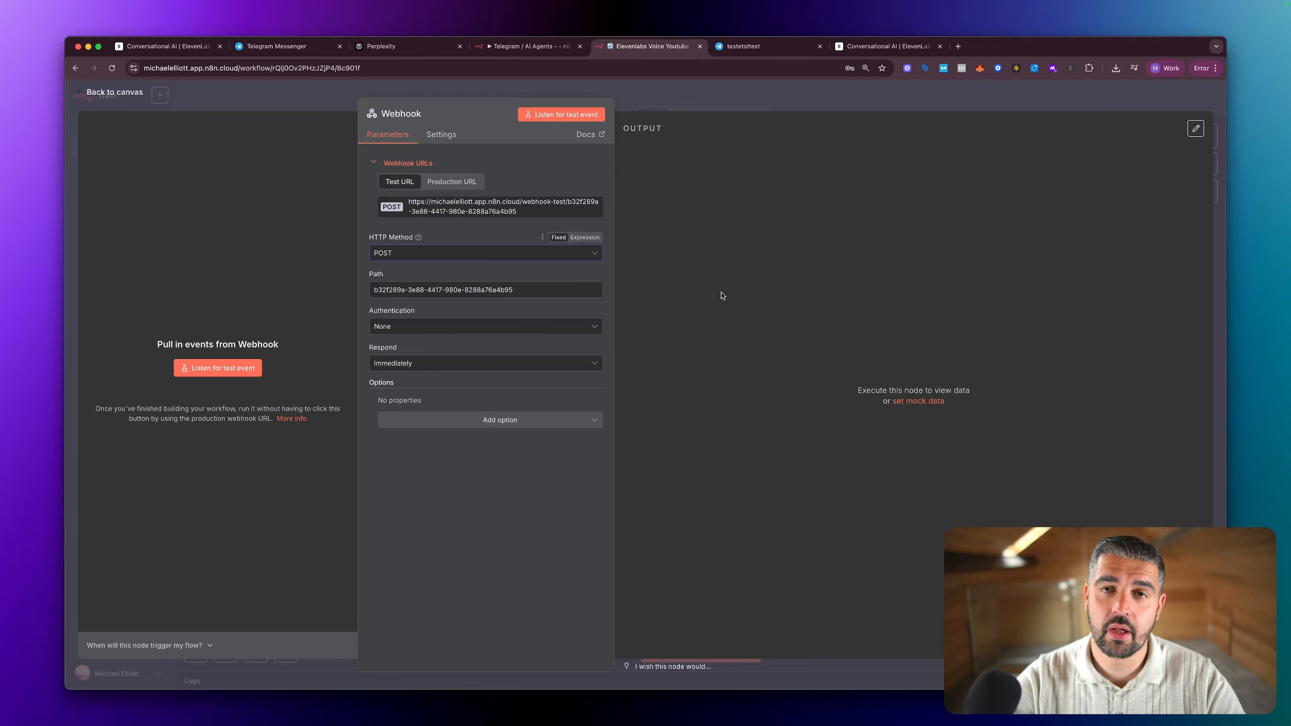
{"action": "key", "text": "Escape"}
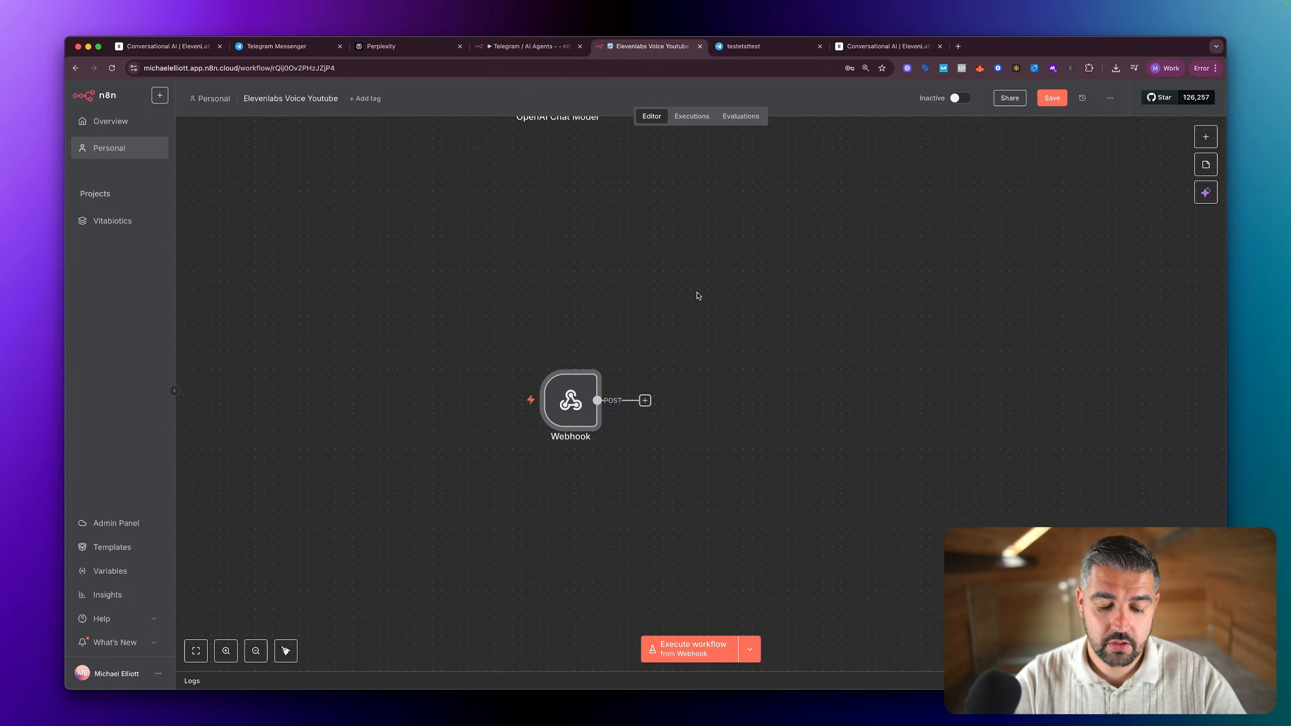
Step: Save the Elevenlabs Voice Youtube workflow and execute it from the Webhook node to wait for a test event
{"action": "scroll", "coordinate": [697, 293], "scroll_direction": "right", "scroll_amount": 1}
{"action": "key", "text": "super+s"}
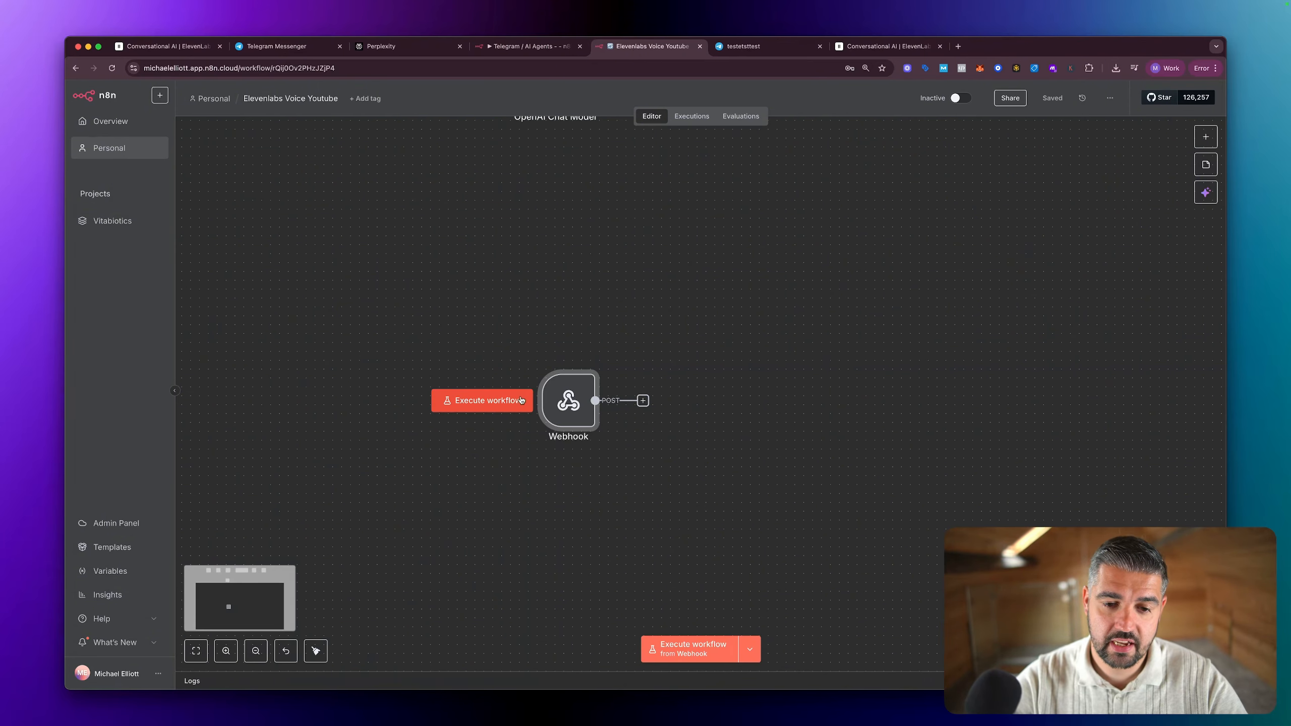
{"action": "left_click", "coordinate": [501, 401]}
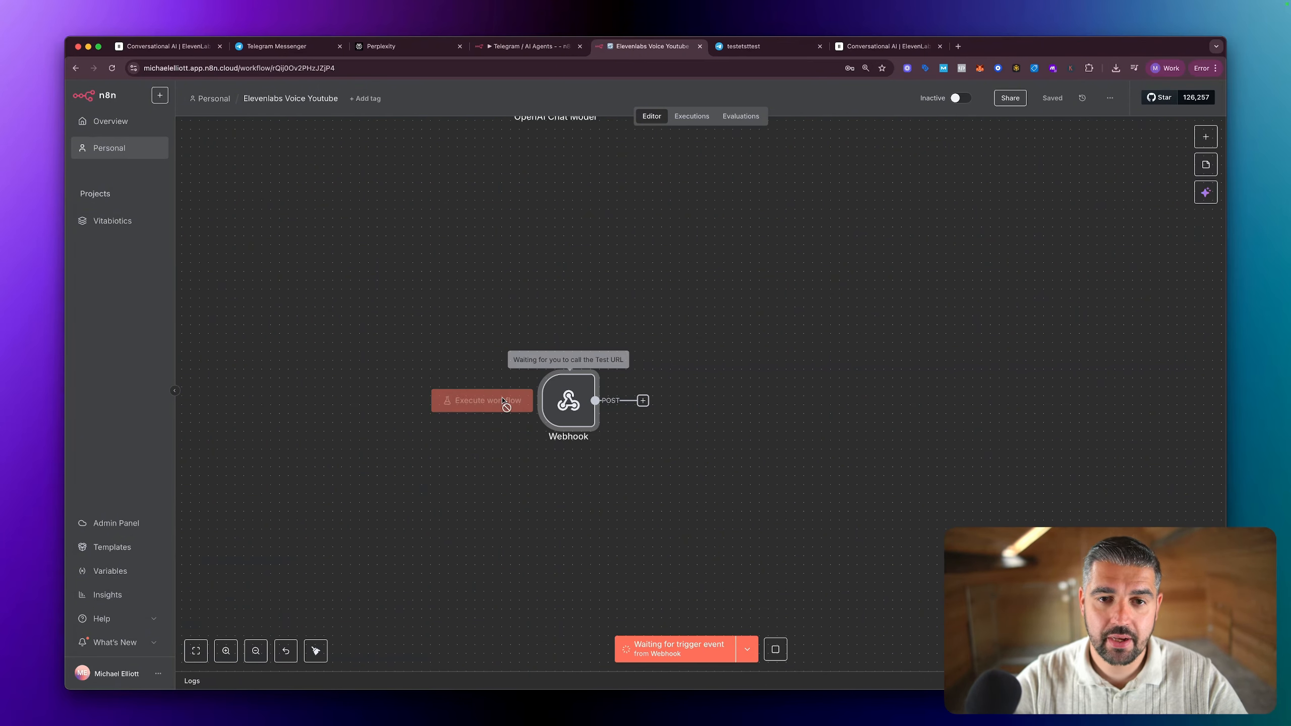
Step: Switch to Generalised Agent Test in ElevenLabs and start a new test call with the AI agent
{"action": "left_click", "coordinate": [224, 51]}
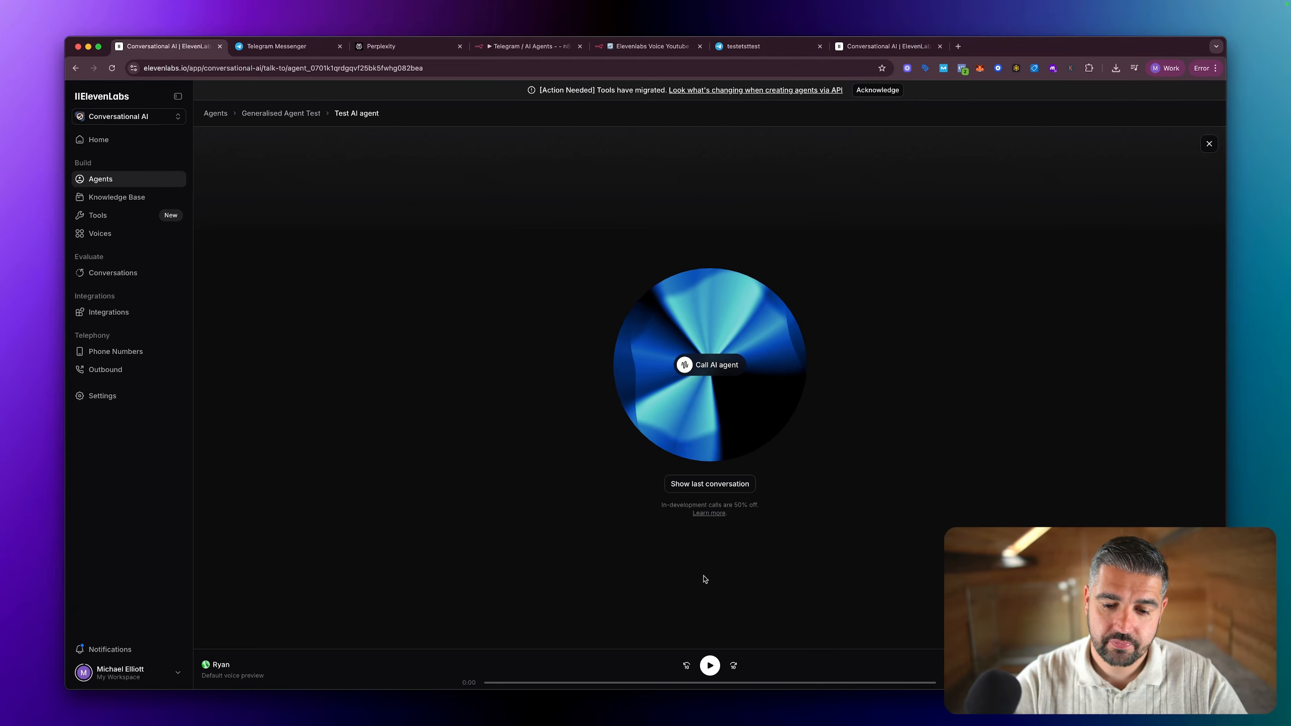
{"action": "left_click", "coordinate": [702, 369]}
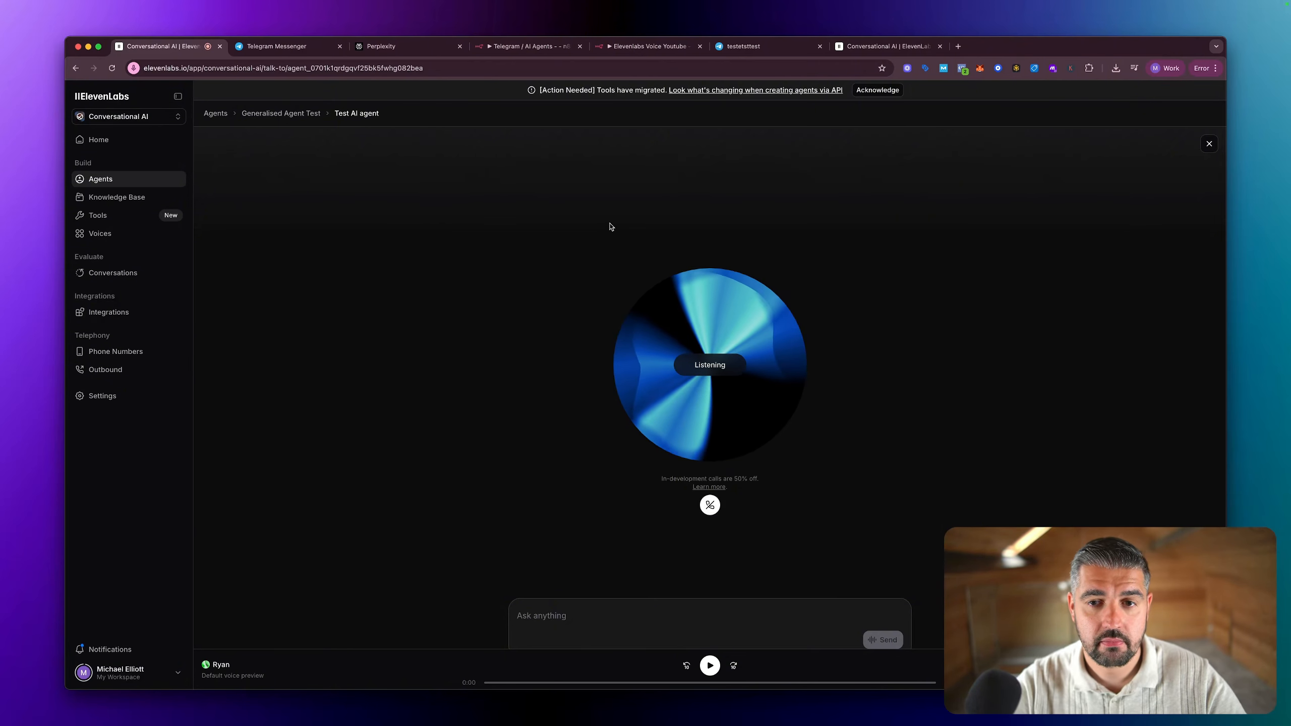
Step: Check the n8n workflow for the agent's incoming webhook request, and return to ElevenLabs to end the test call
{"action": "left_click", "coordinate": [656, 47]}
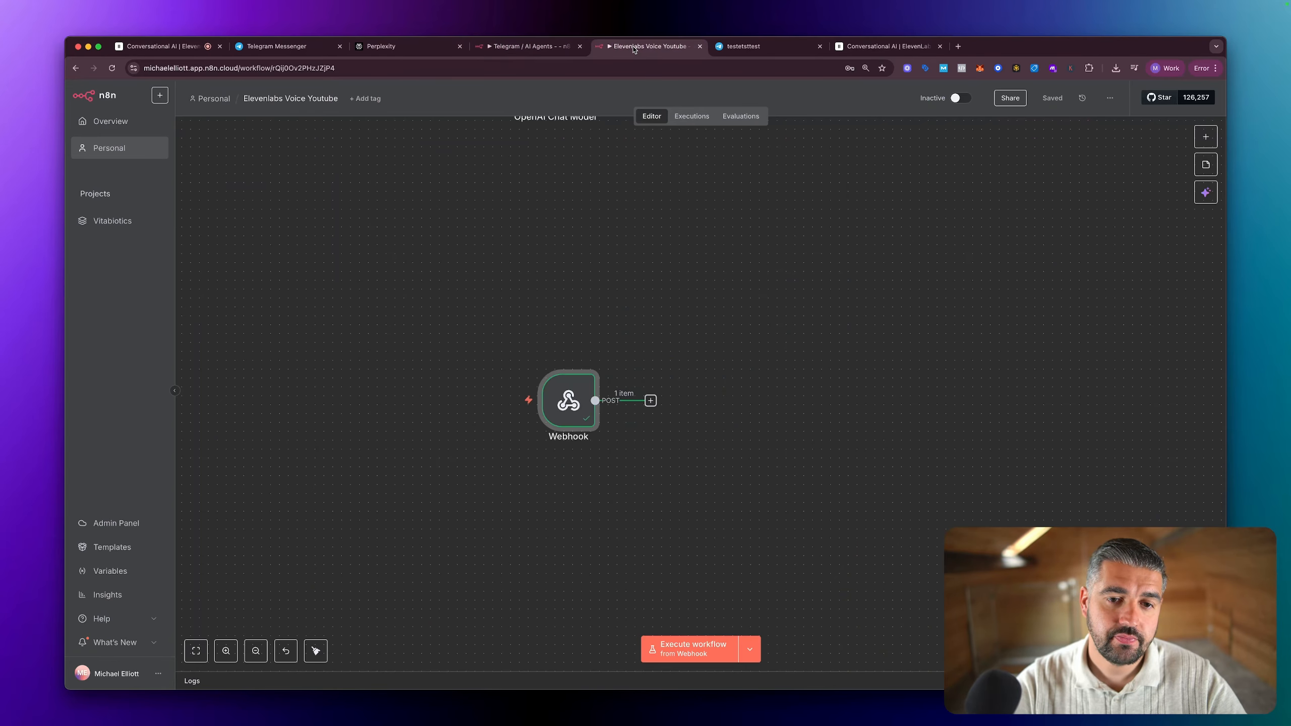
{"action": "left_click", "coordinate": [862, 49]}
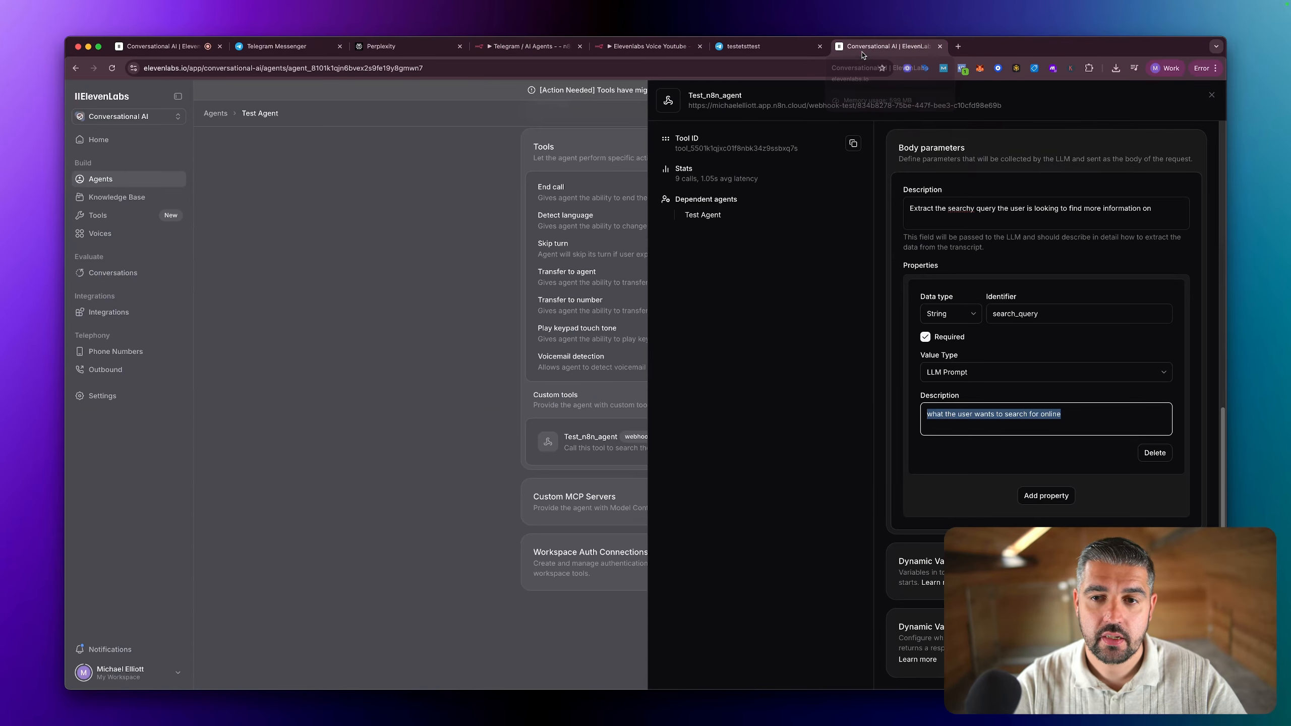
{"action": "left_click", "coordinate": [766, 48]}
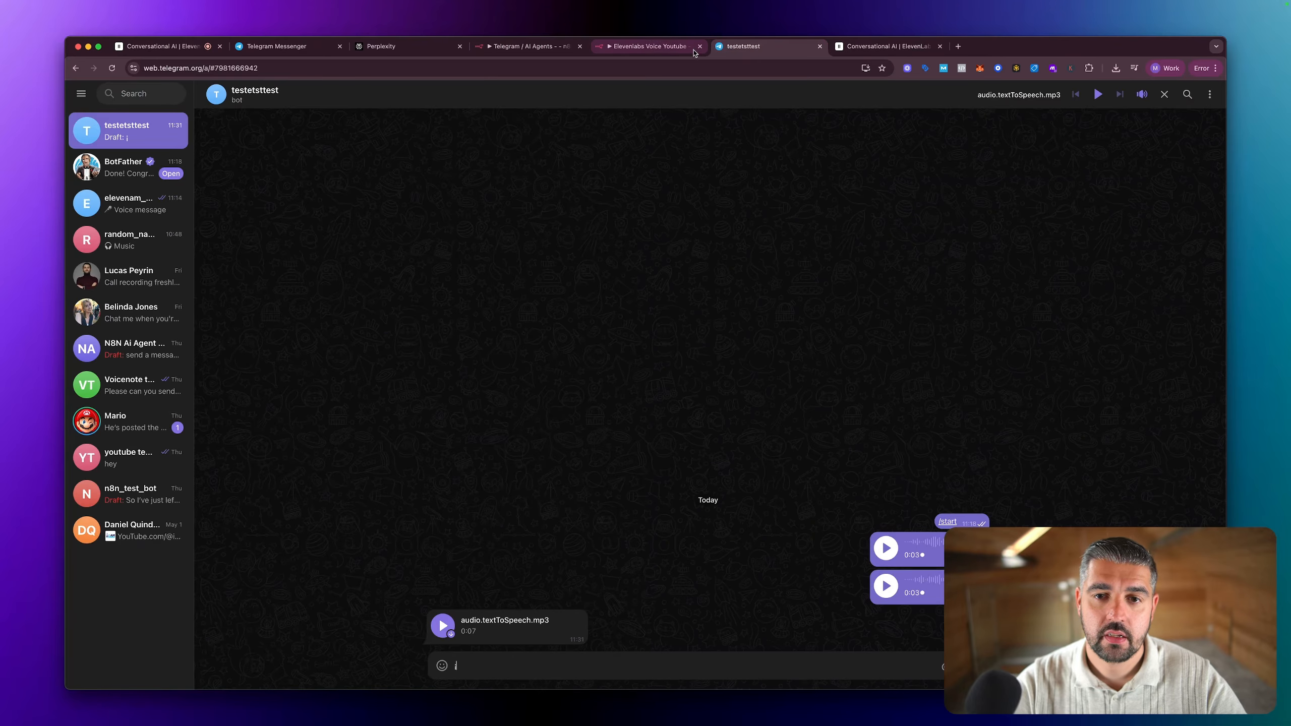
{"action": "left_click", "coordinate": [655, 47]}
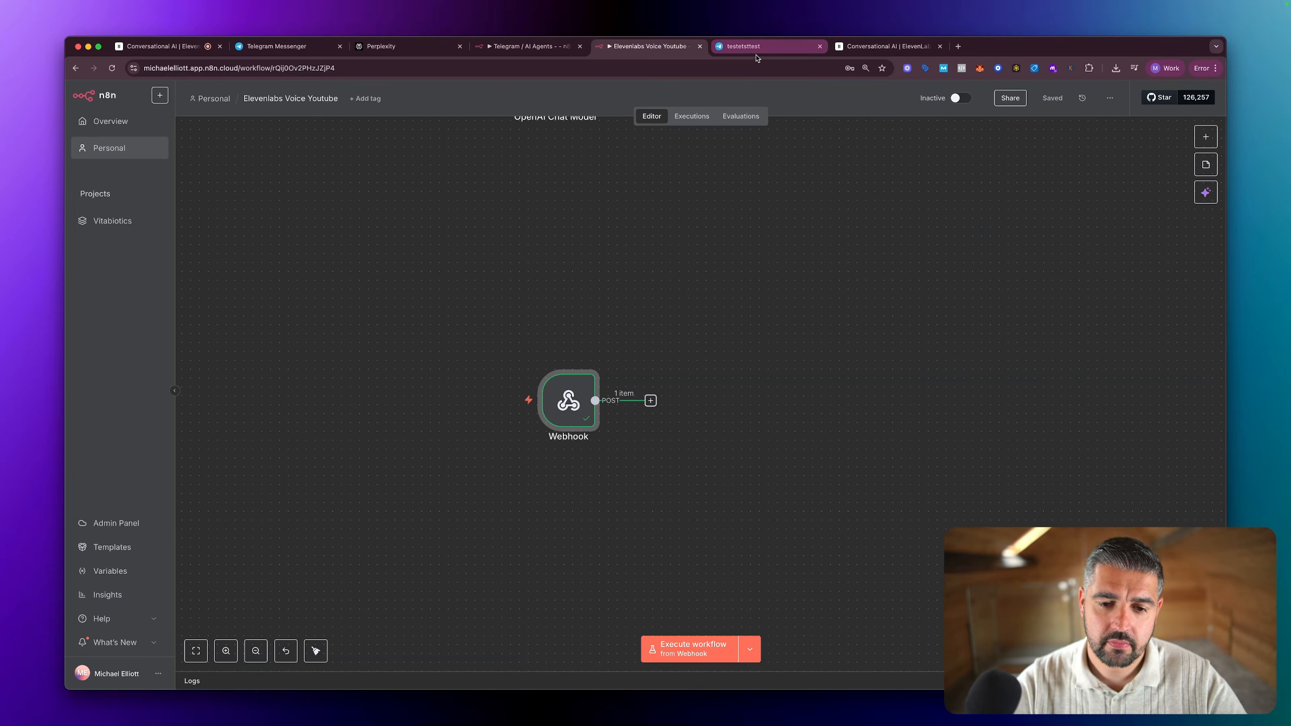
{"action": "left_click", "coordinate": [167, 46]}
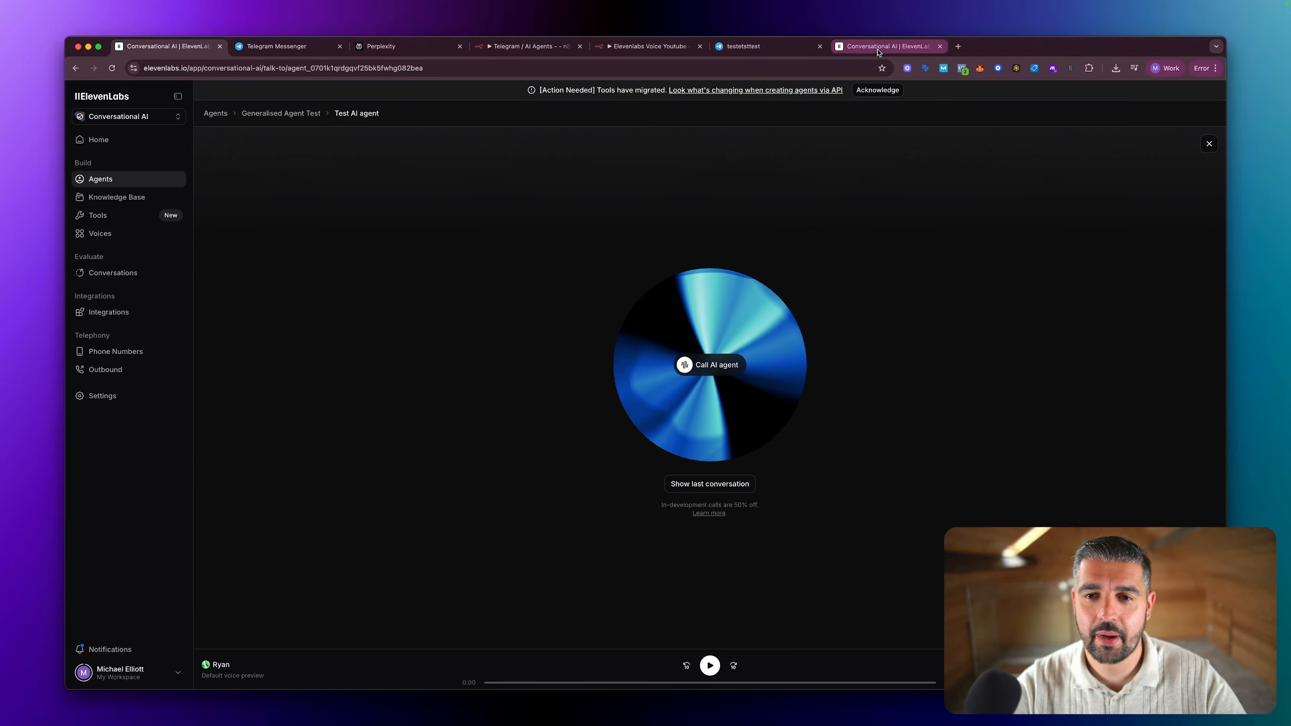
Step: Return to the n8n workflow, pin the Webhook node's output data and review the search_query in the request body
{"action": "left_click", "coordinate": [626, 47]}
{"action": "mouse_move", "coordinate": [581, 398]}
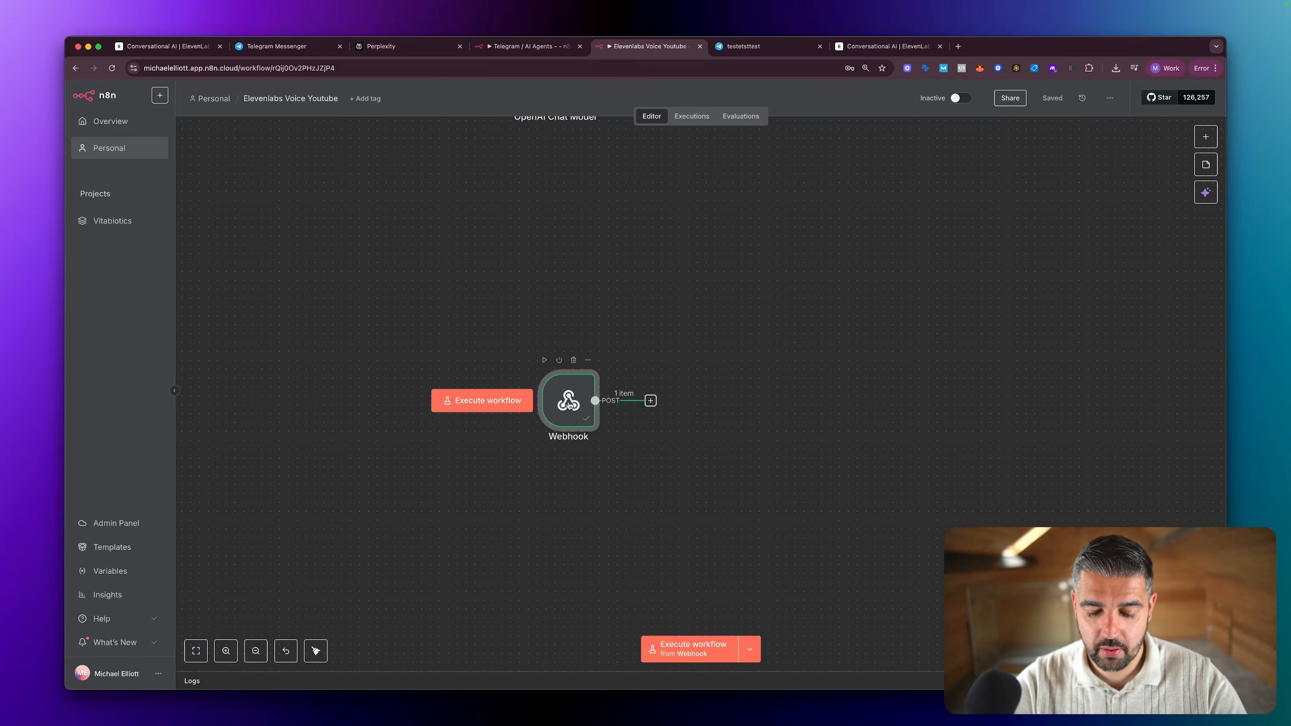
{"action": "double_click", "coordinate": [569, 404]}
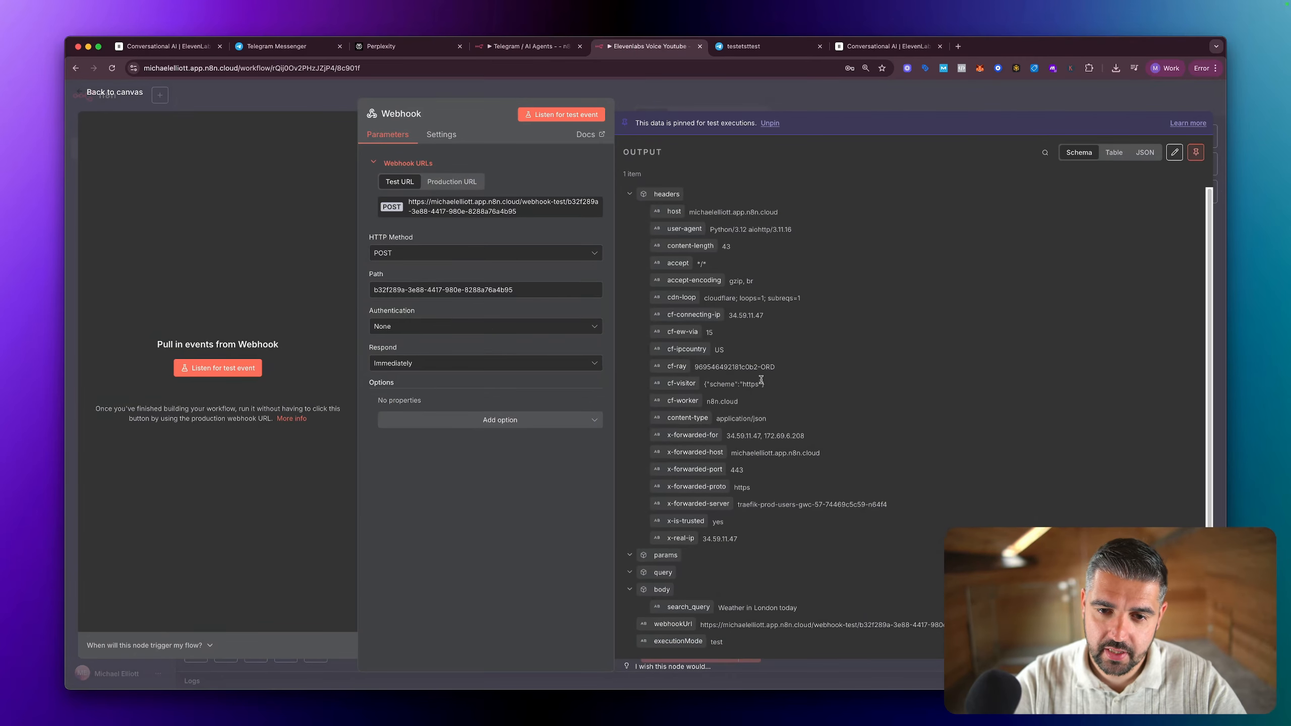
{"action": "scroll", "coordinate": [764, 378], "scroll_direction": "down", "scroll_amount": 1}
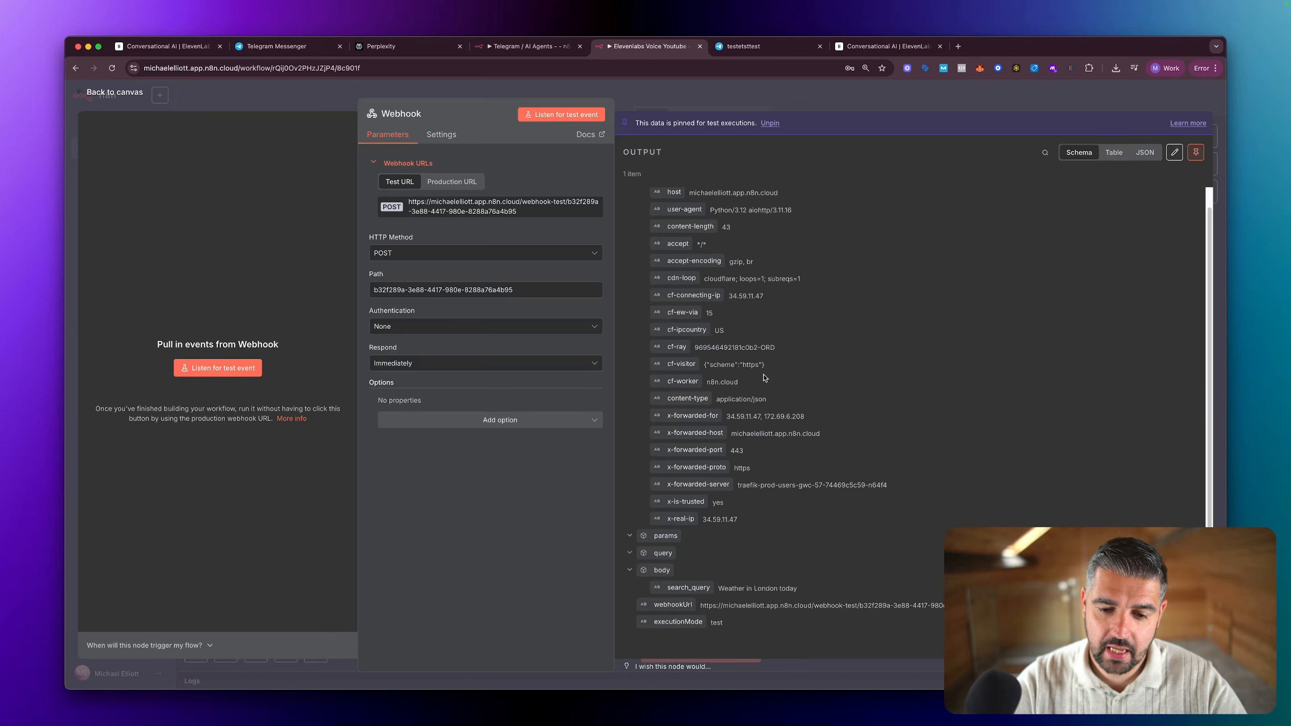
{"action": "key", "text": "ctrl+shift+a"}
{"action": "mouse_move", "coordinate": [1012, 393]}
{"action": "left_mouse_down"}
{"action": "mouse_move", "coordinate": [1032, 430]}
{"action": "mouse_move", "coordinate": [849, 572]}
{"action": "mouse_move", "coordinate": [804, 588]}
{"action": "mouse_move", "coordinate": [834, 592]}
{"action": "left_mouse_up"}
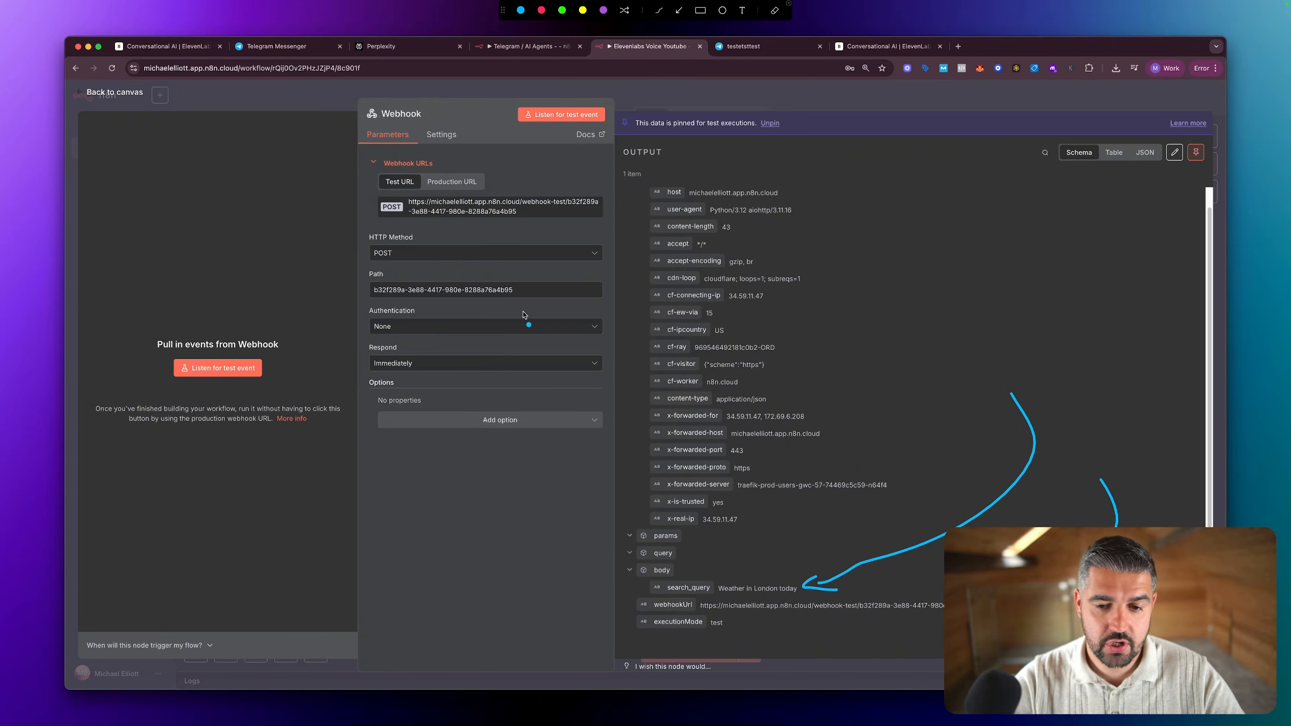
{"action": "key", "text": "Escape"}
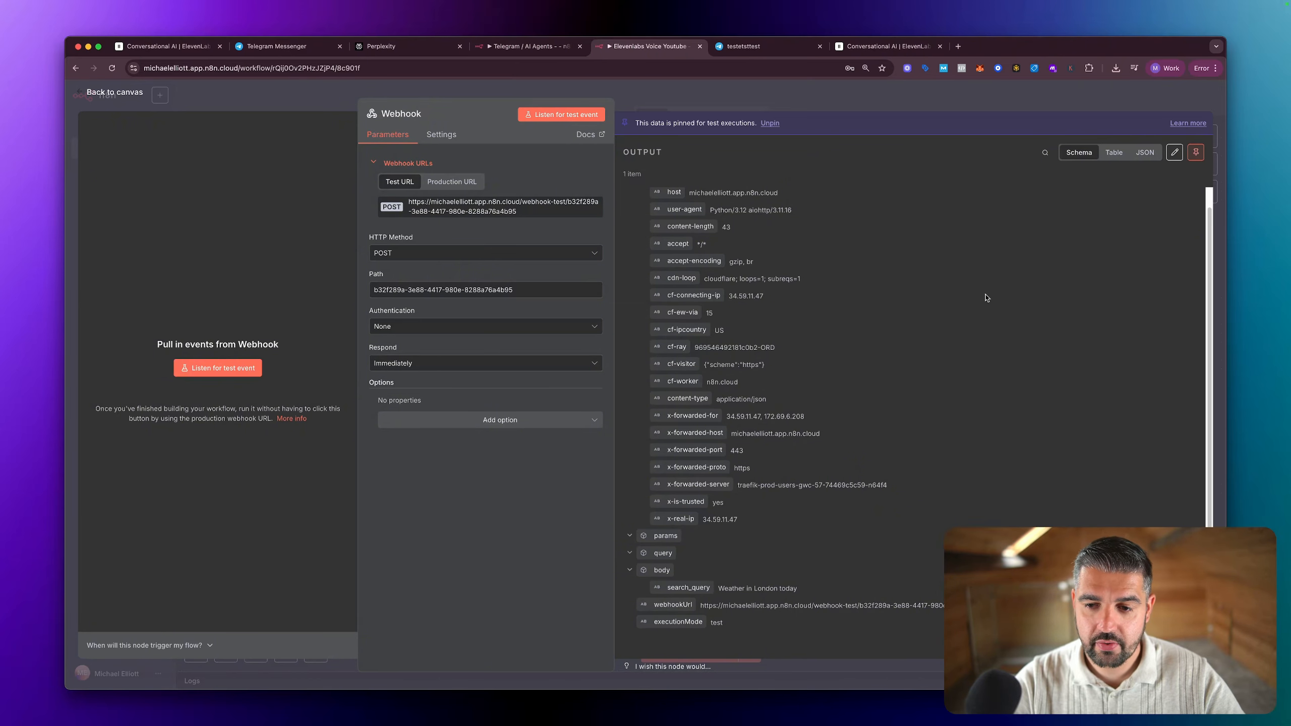
{"action": "key", "text": "Escape"}
Step: Add a Perplexity node with the Message a model action after the Webhook node
{"action": "left_click", "coordinate": [650, 402]}
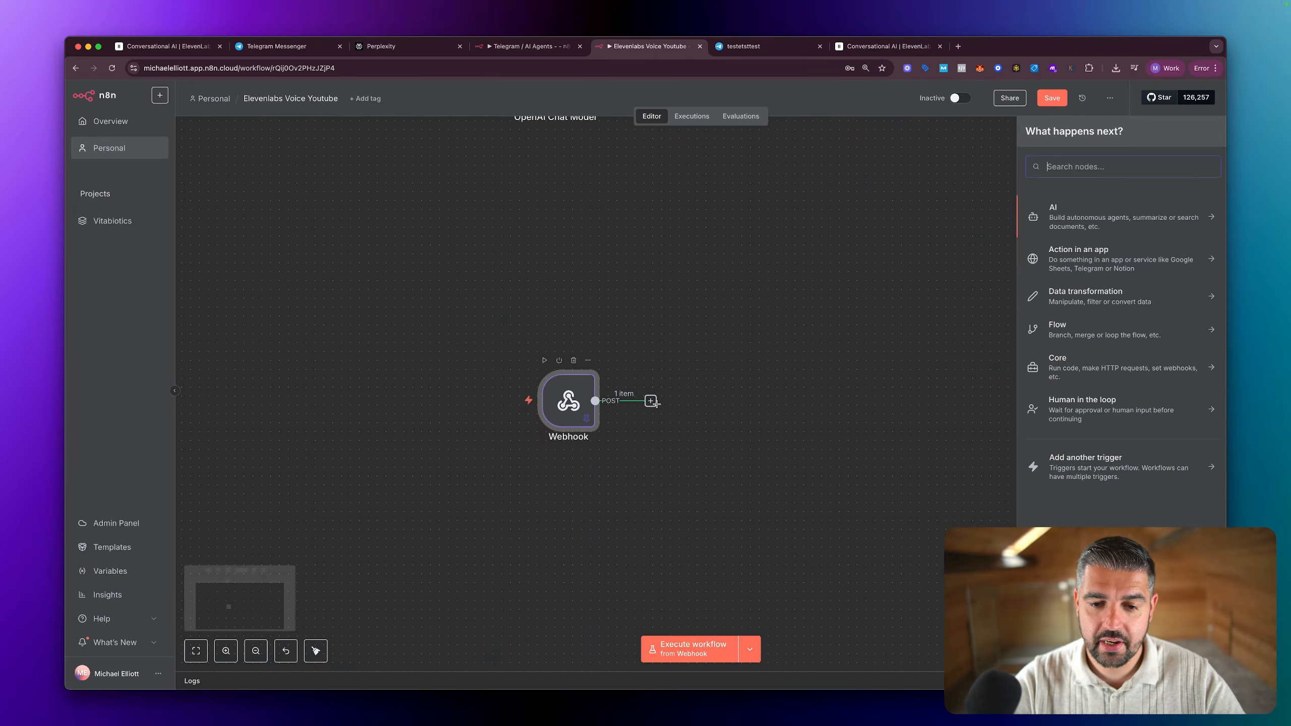
{"action": "key", "text": "Escape"}
{"action": "left_click", "coordinate": [651, 403]}
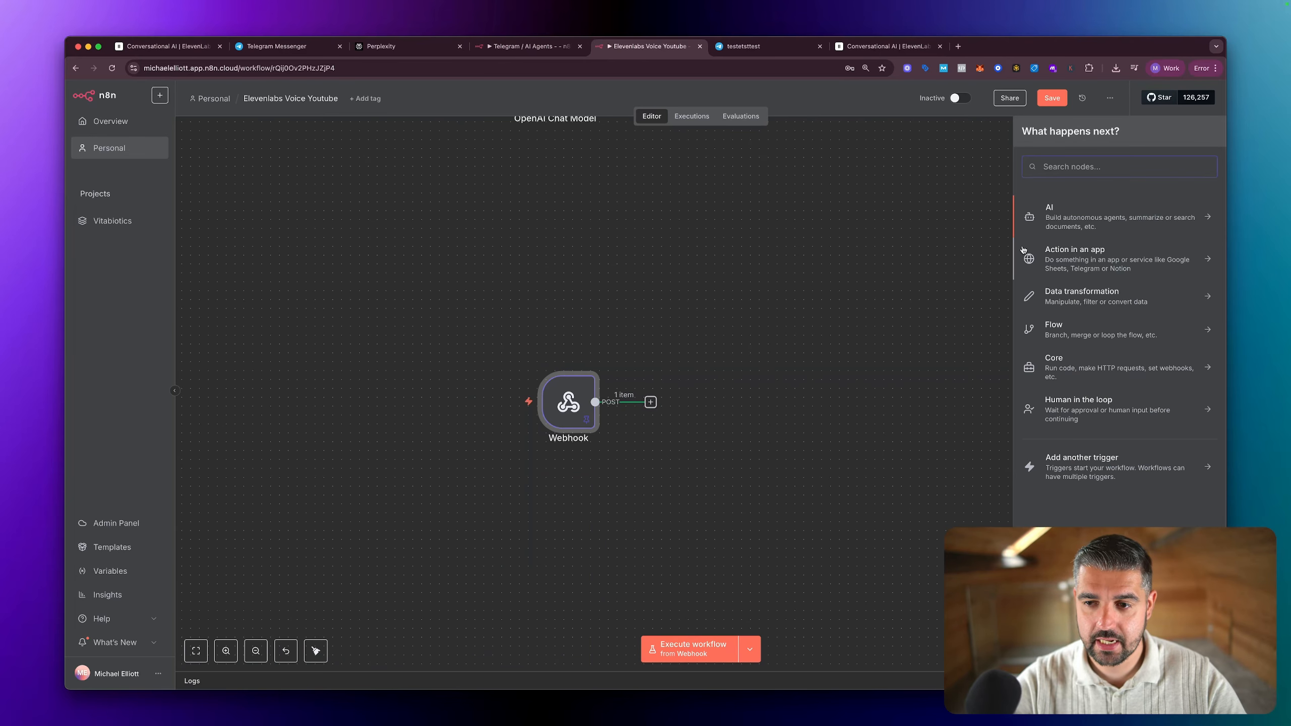
{"action": "type", "text": "per"}
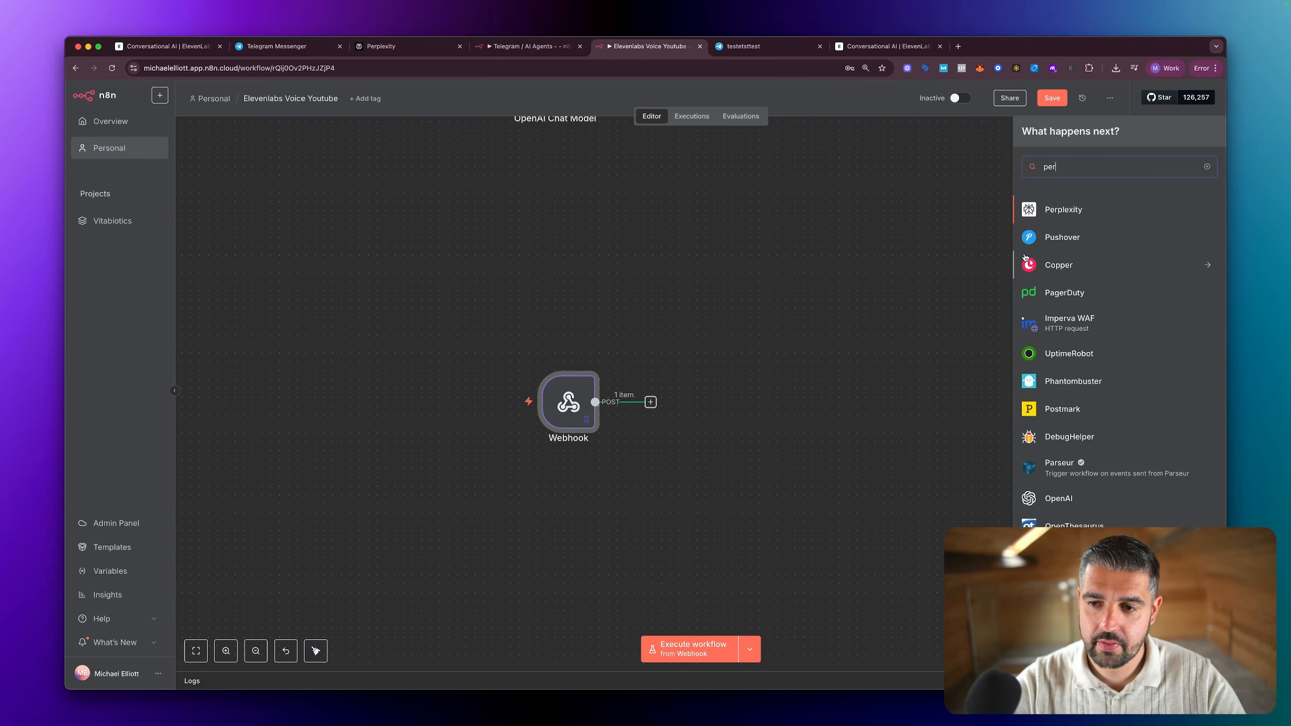
{"action": "left_click", "coordinate": [1065, 218]}
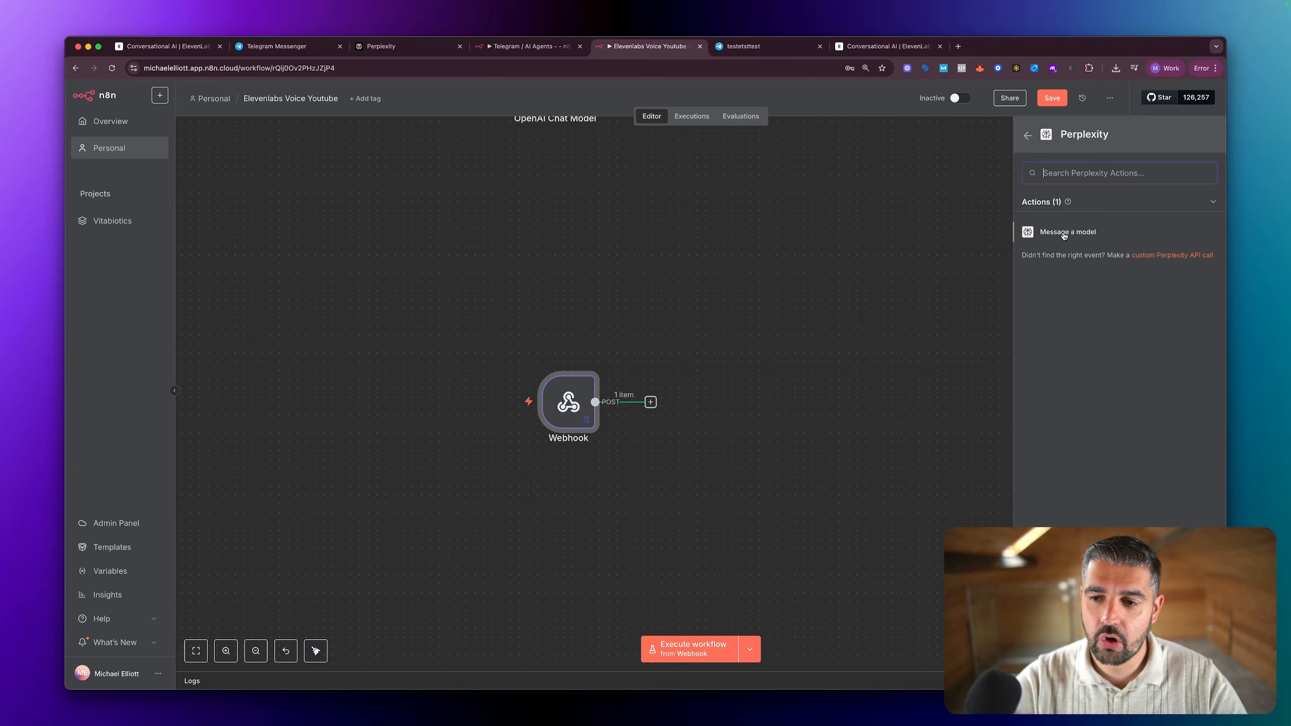
{"action": "left_click", "coordinate": [1064, 233]}
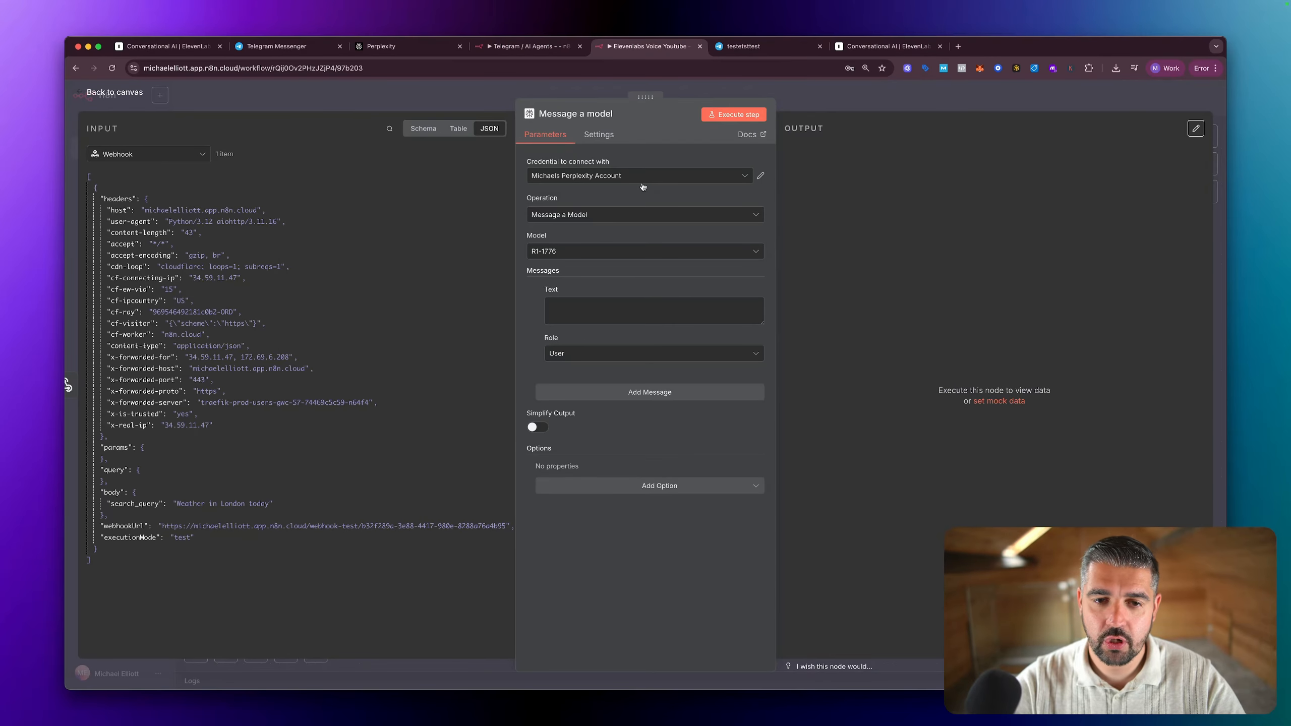
Step: Use the existing Perplexity account credential for the Message a model node and set its model to Sonar
{"action": "left_click", "coordinate": [622, 175]}
{"action": "left_click", "coordinate": [613, 204]}
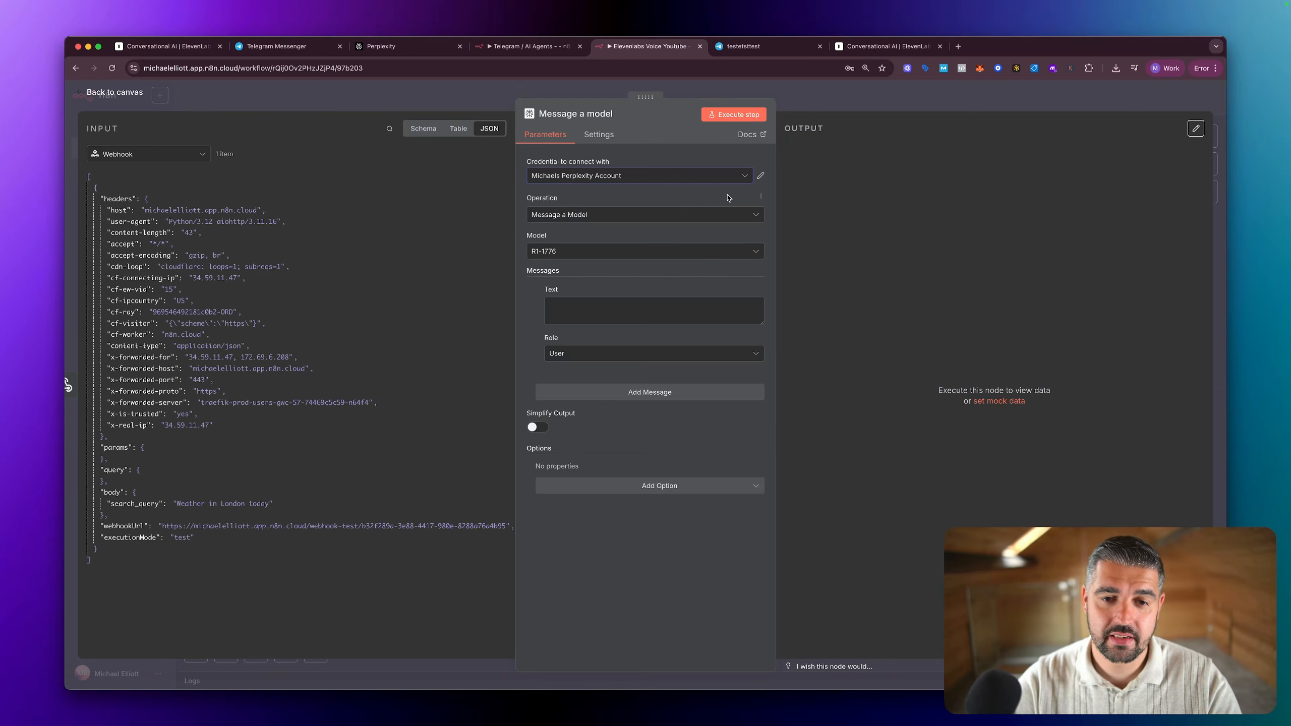
{"action": "left_click", "coordinate": [616, 252]}
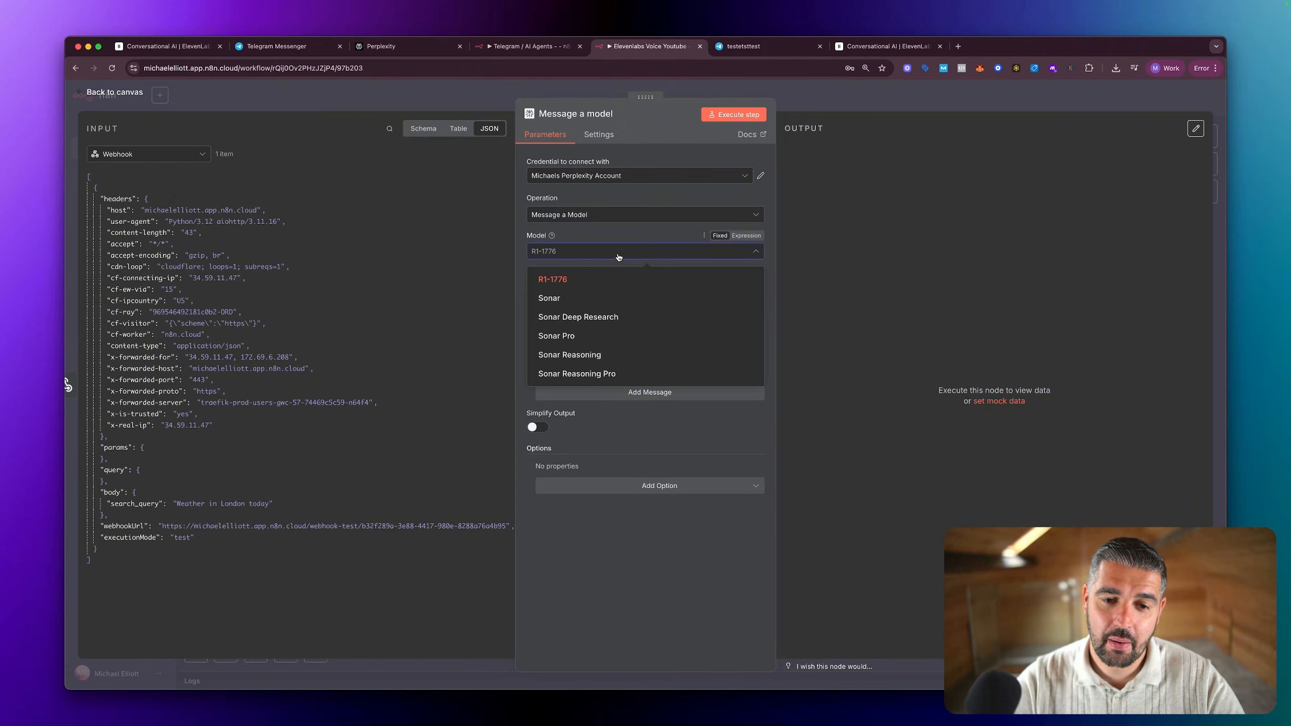
{"action": "left_click", "coordinate": [592, 299]}
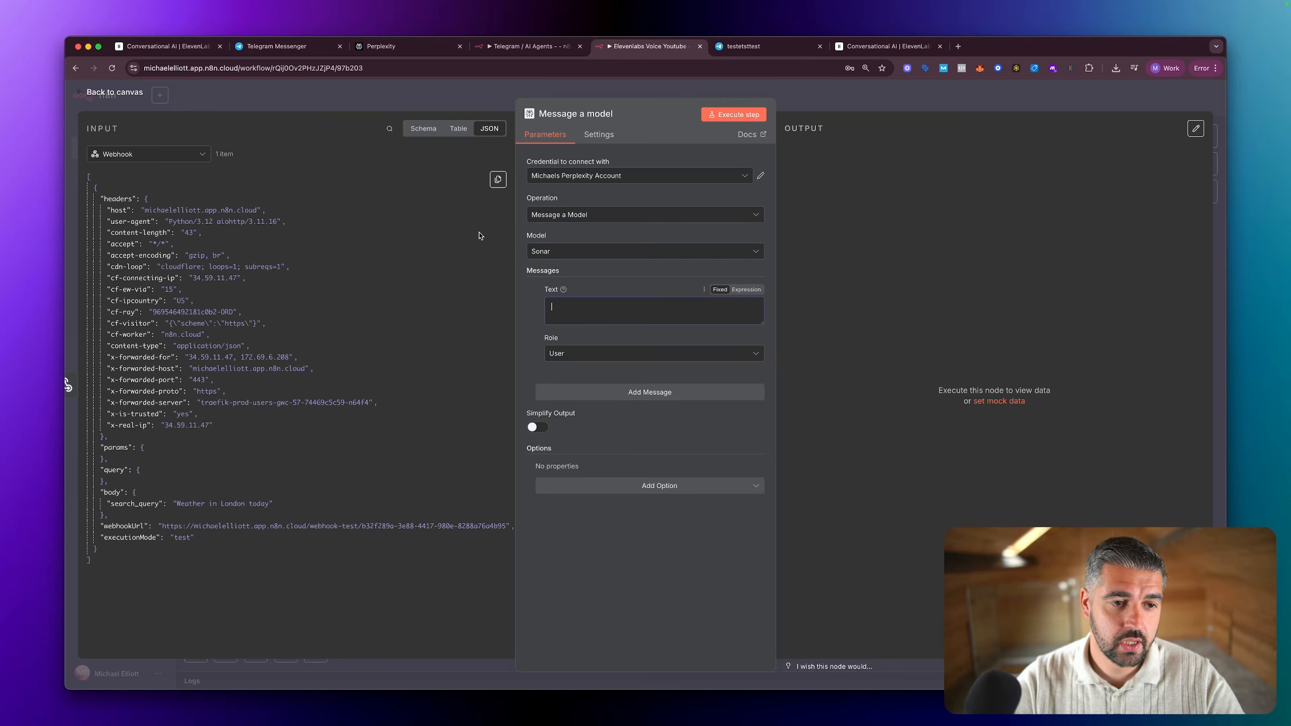
Step: Show the Webhook input as a schema and map search_query from its body into the message text
{"action": "left_click", "coordinate": [425, 130]}
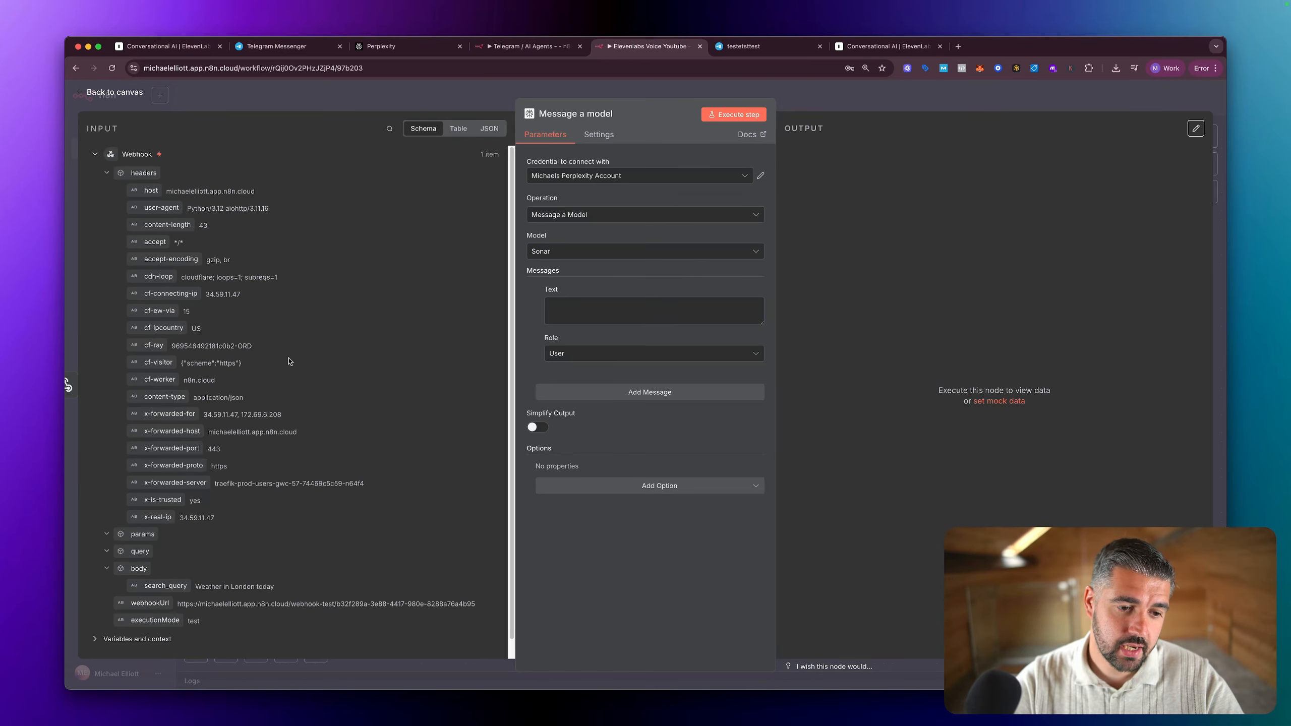
{"action": "scroll", "coordinate": [289, 361], "scroll_direction": "down", "scroll_amount": 1}
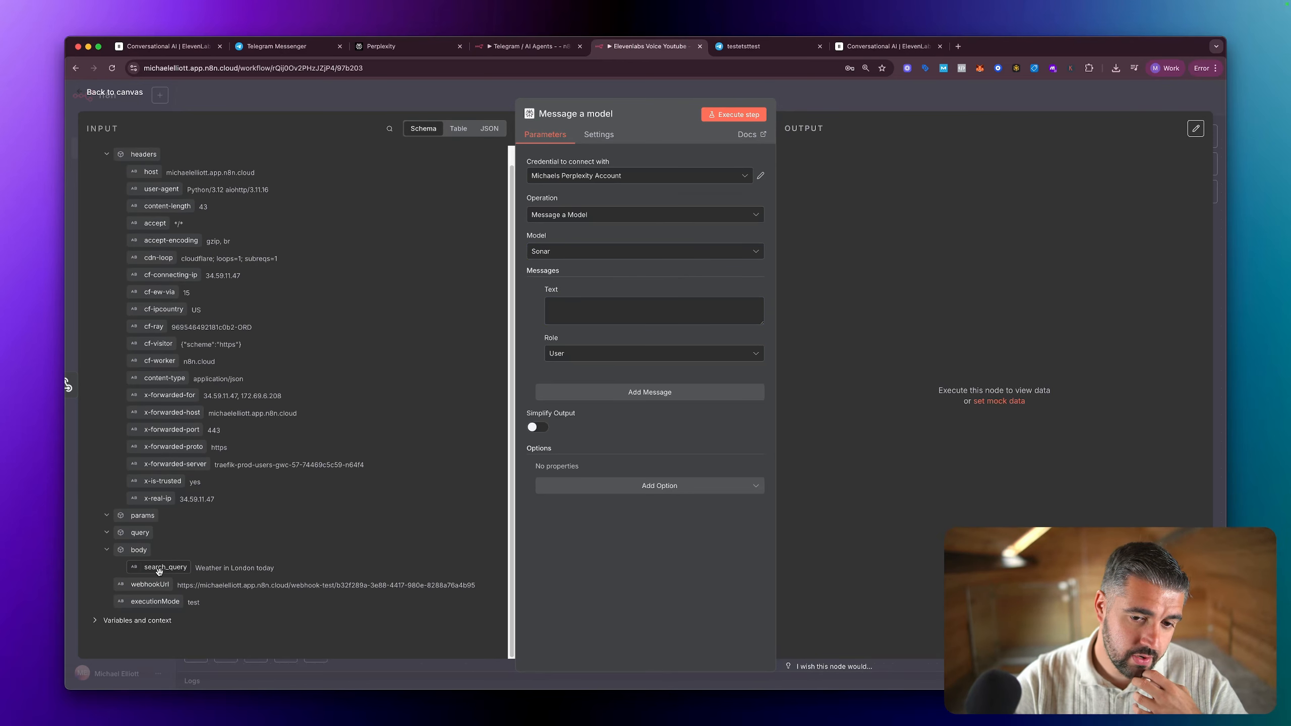
{"action": "left_click_drag", "start_coordinate": [159, 569], "coordinate": [588, 317]}
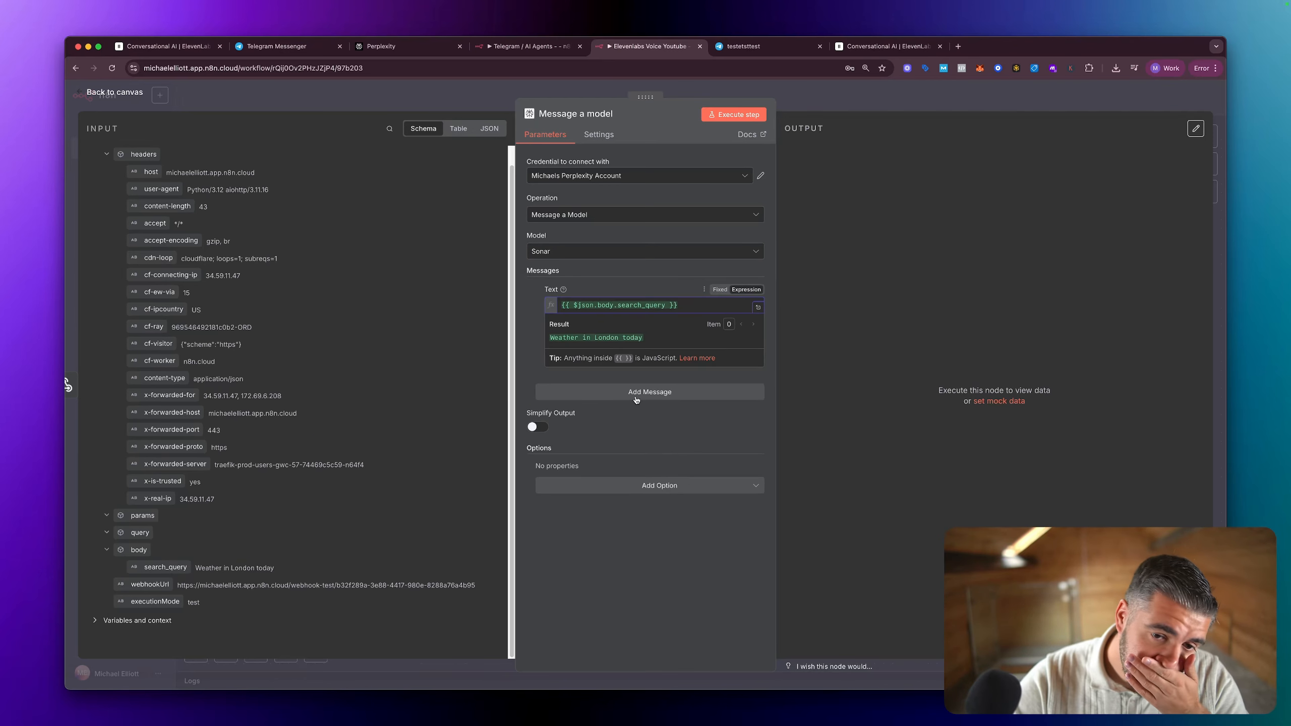
Step: Clear the message text and rebuild it by hand as the expression {{ $json.body.search_query }}
{"action": "key", "text": "super+a"}
{"action": "key", "text": "BackSpace"}
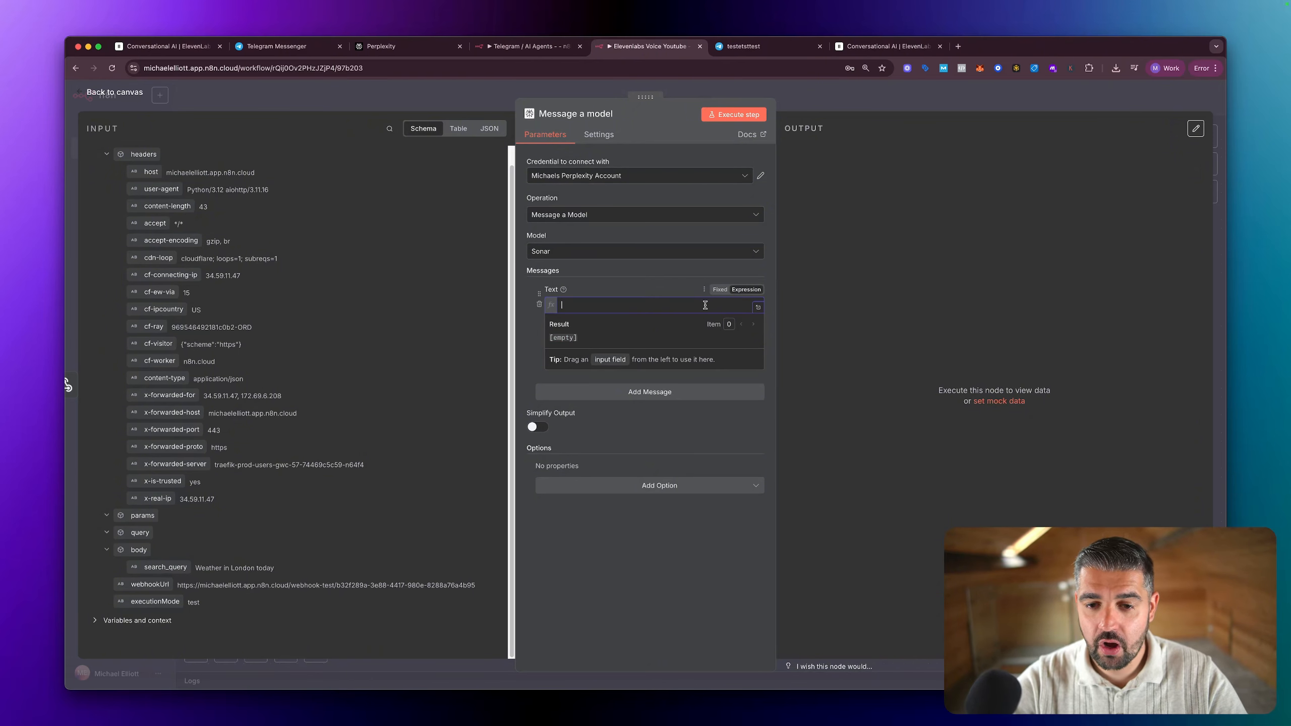
{"action": "left_click", "coordinate": [718, 290]}
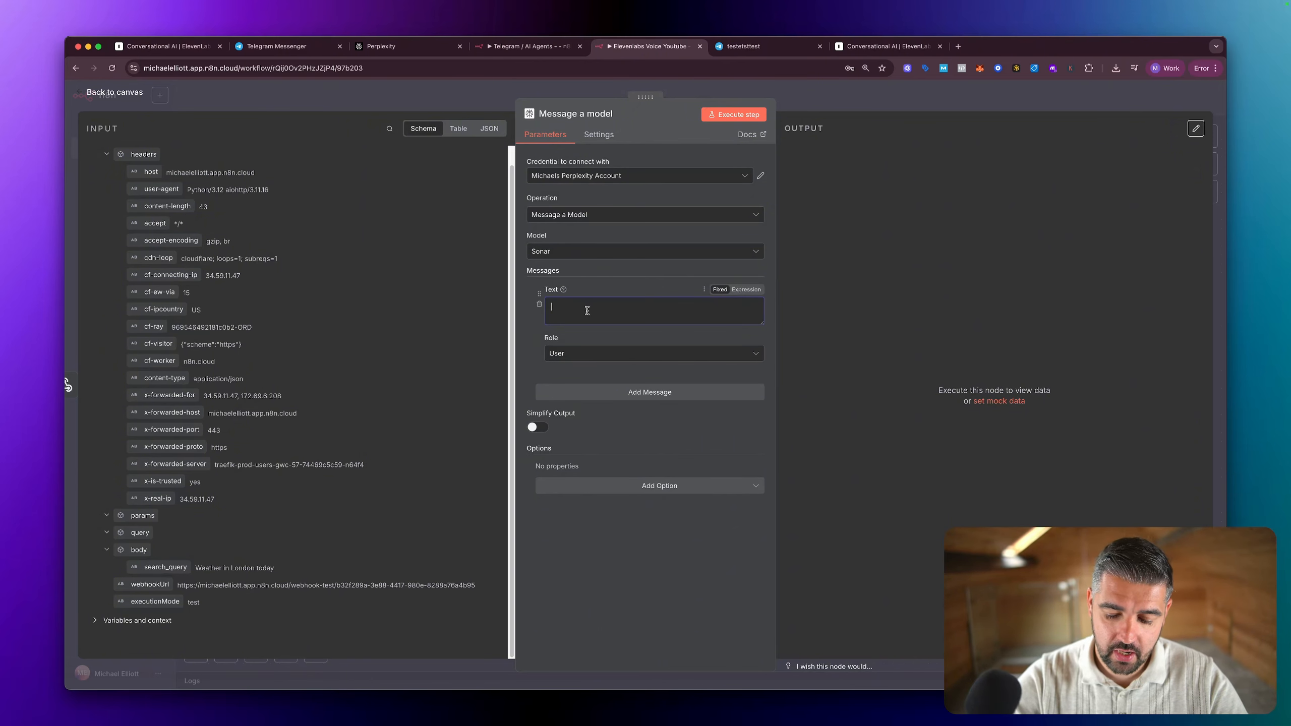
{"action": "type", "text": "="}
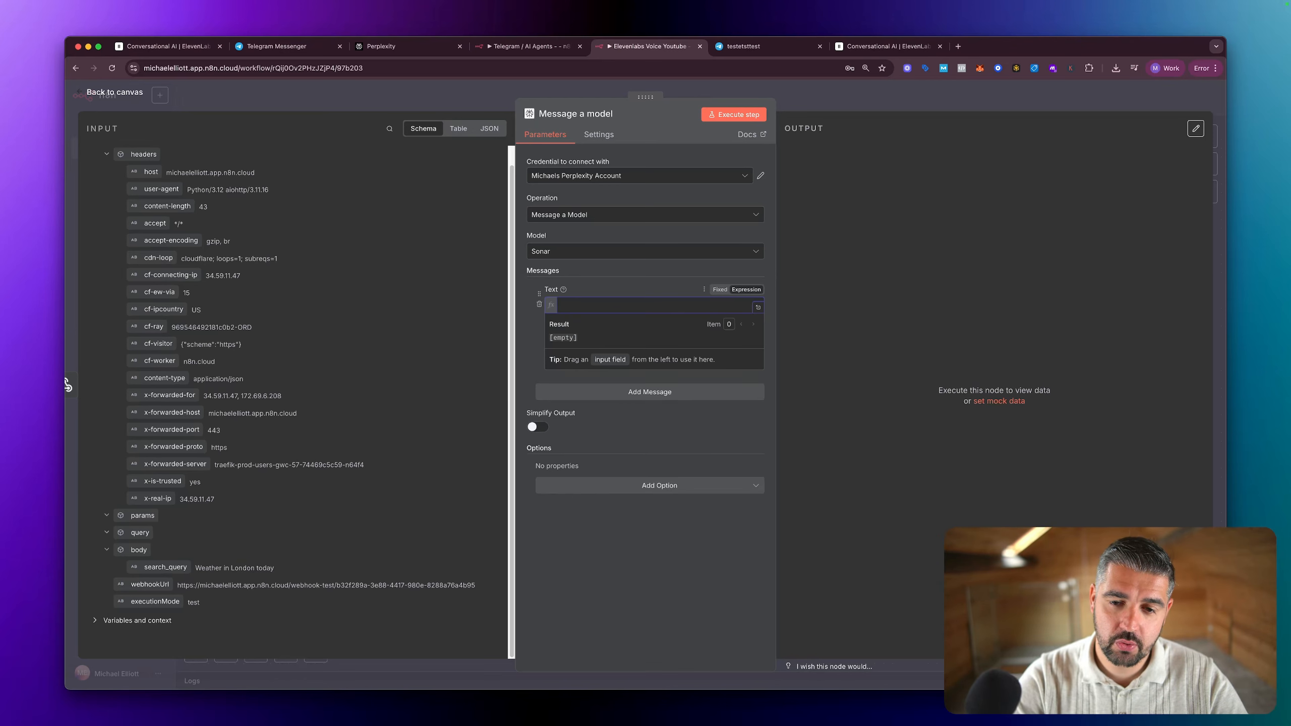
{"action": "type", "text": "{{"}
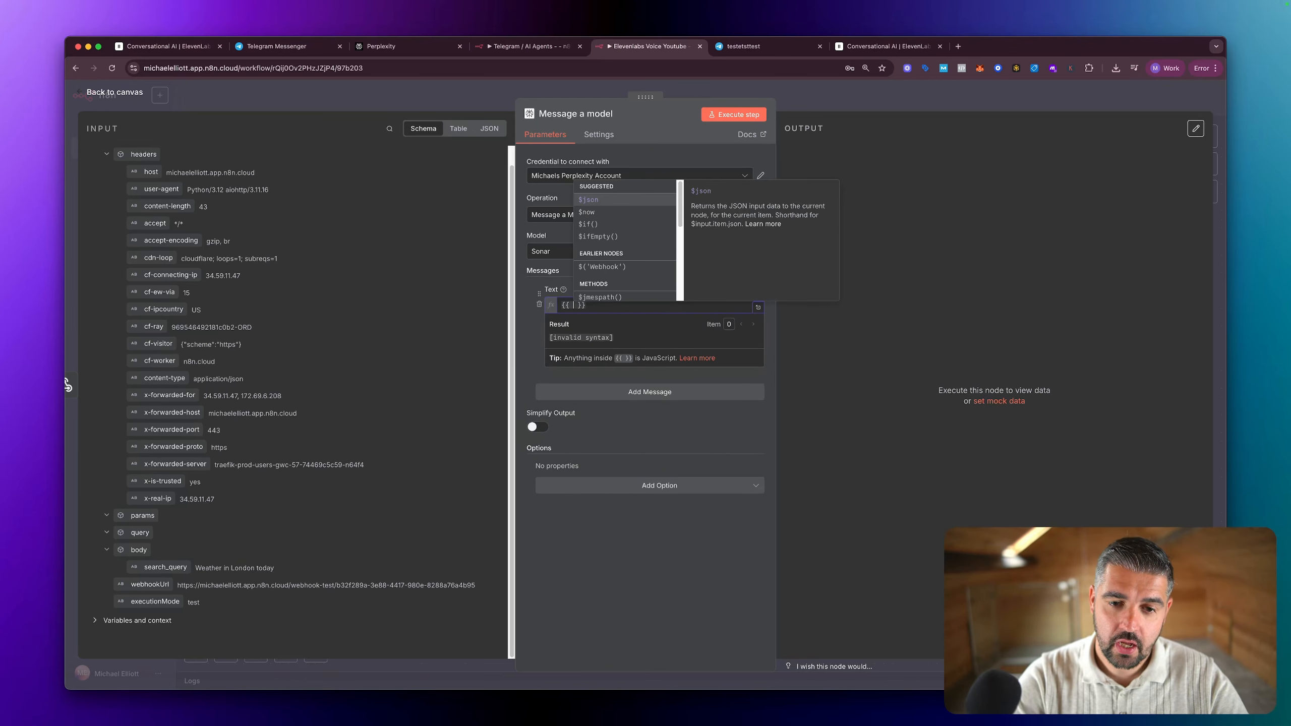
{"action": "key", "text": "Return"}
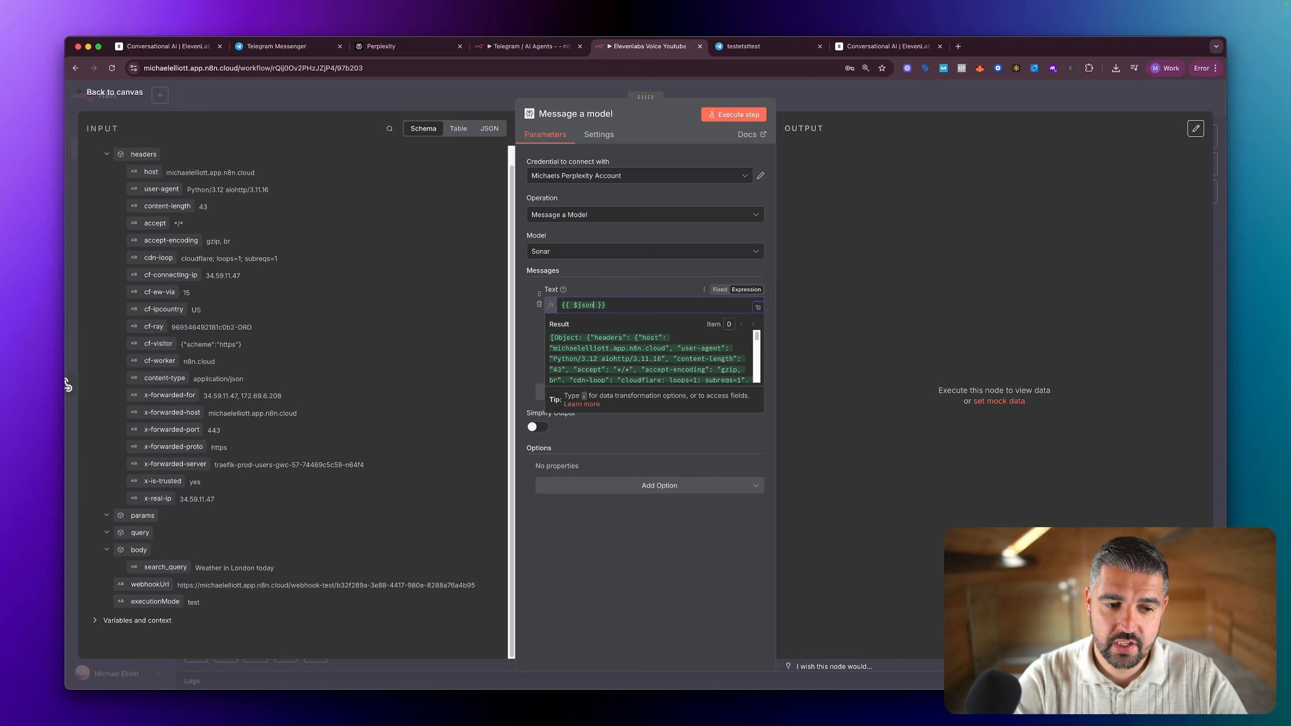
{"action": "type", "text": "."}
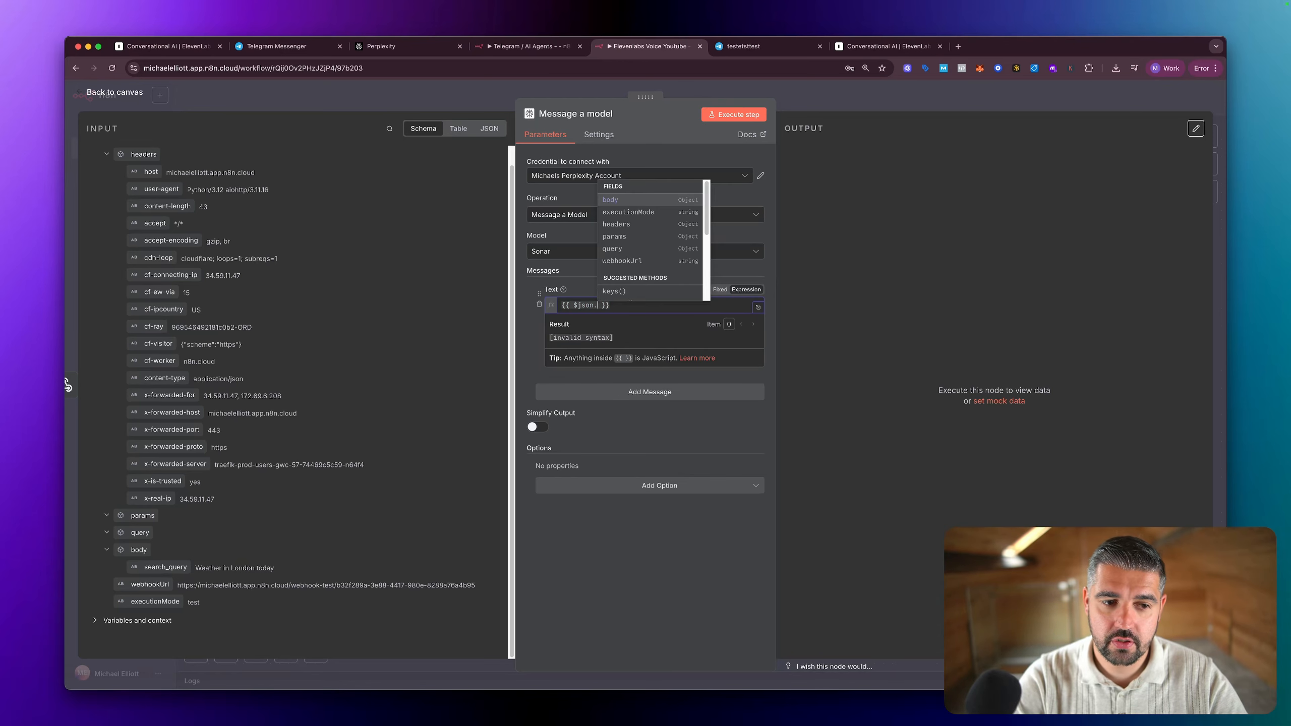
{"action": "key", "text": "Return"}
{"action": "type", "text": "."}
{"action": "key", "text": "Return"}
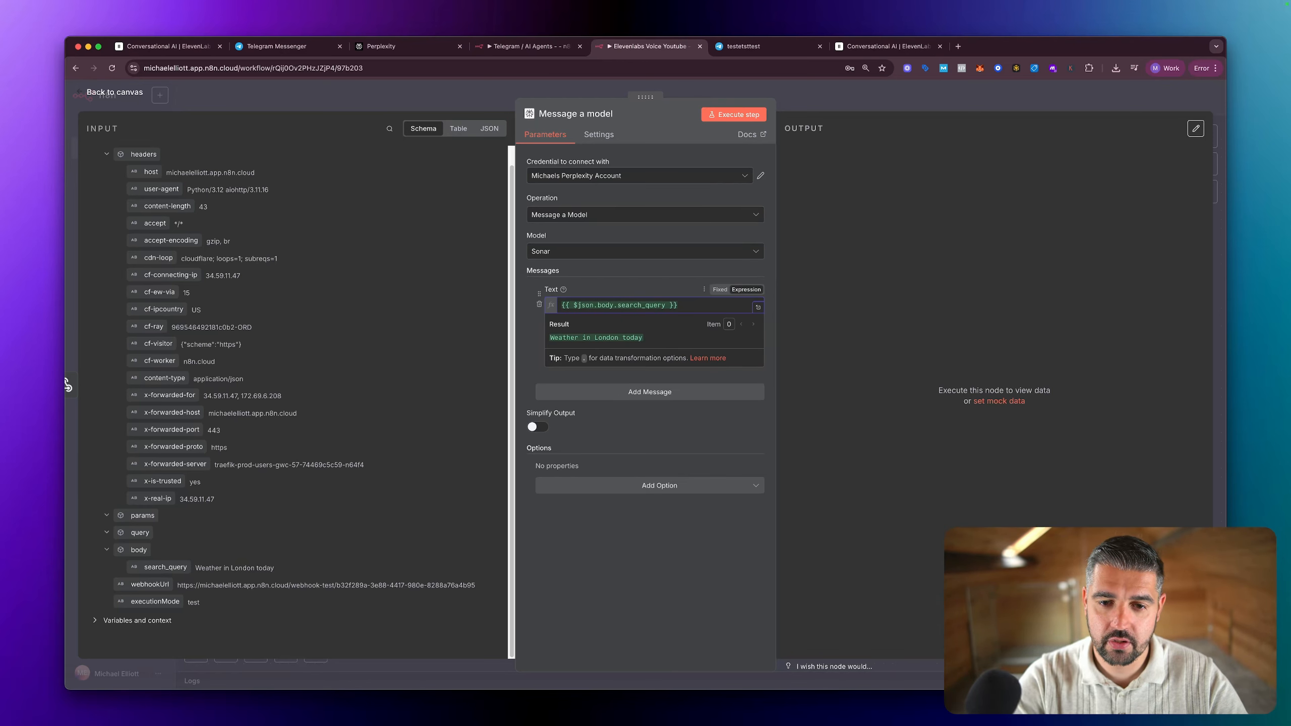
{"action": "key", "text": "super+q"}
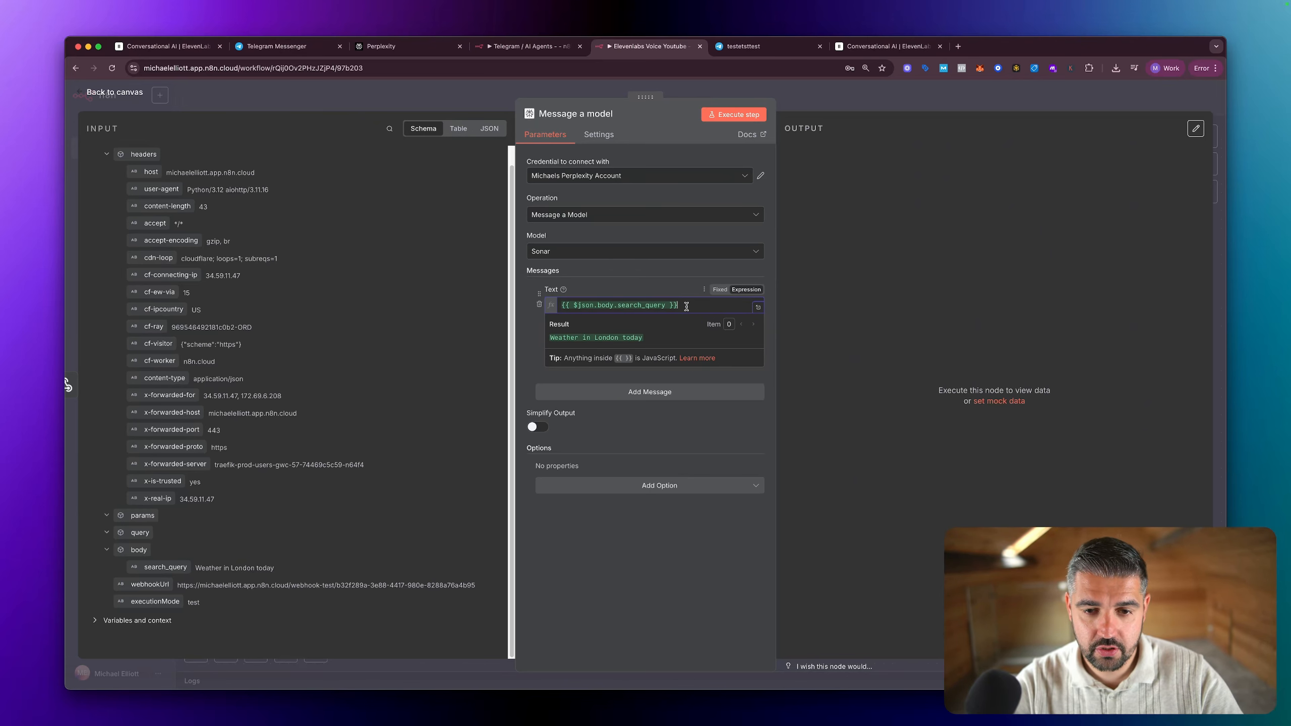
Step: Replace the message text with search_query mapped from the Webhook body in the input schema
{"action": "left_click_drag", "start_coordinate": [686, 307], "coordinate": [496, 308]}
{"action": "key", "text": "BackSpace"}
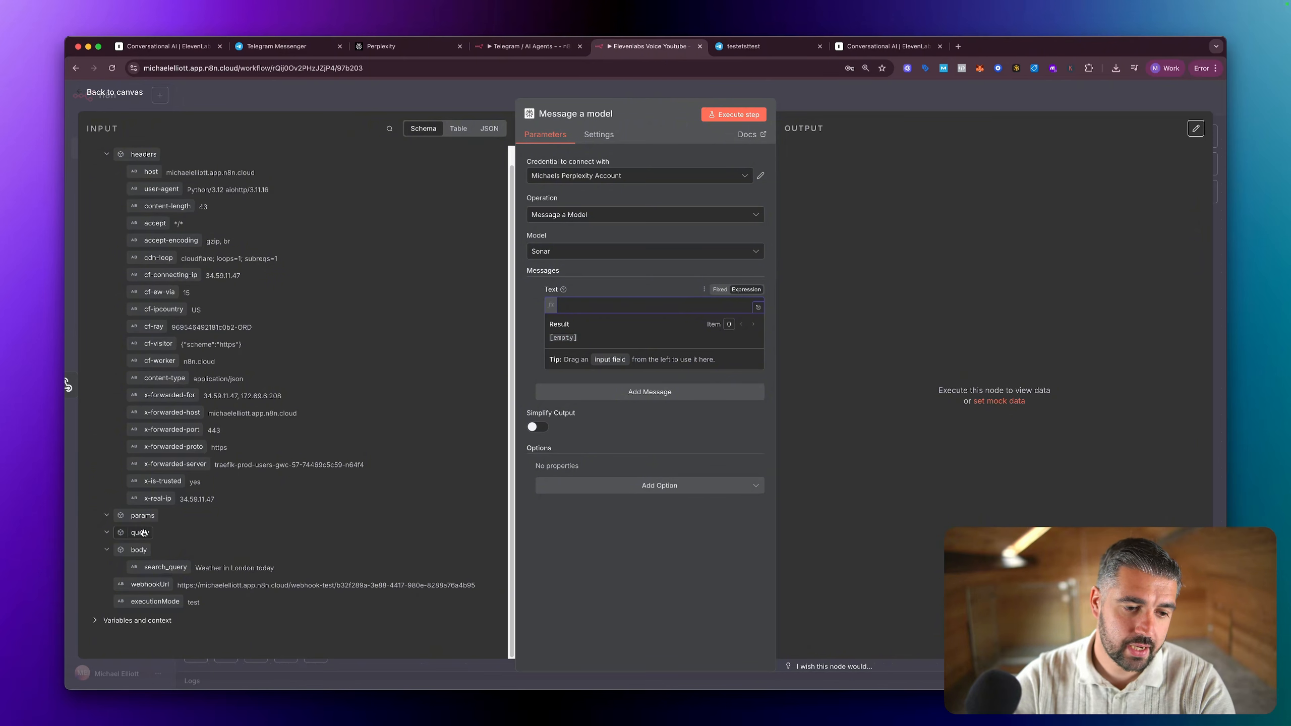
{"action": "left_click_drag", "start_coordinate": [159, 570], "coordinate": [591, 311]}
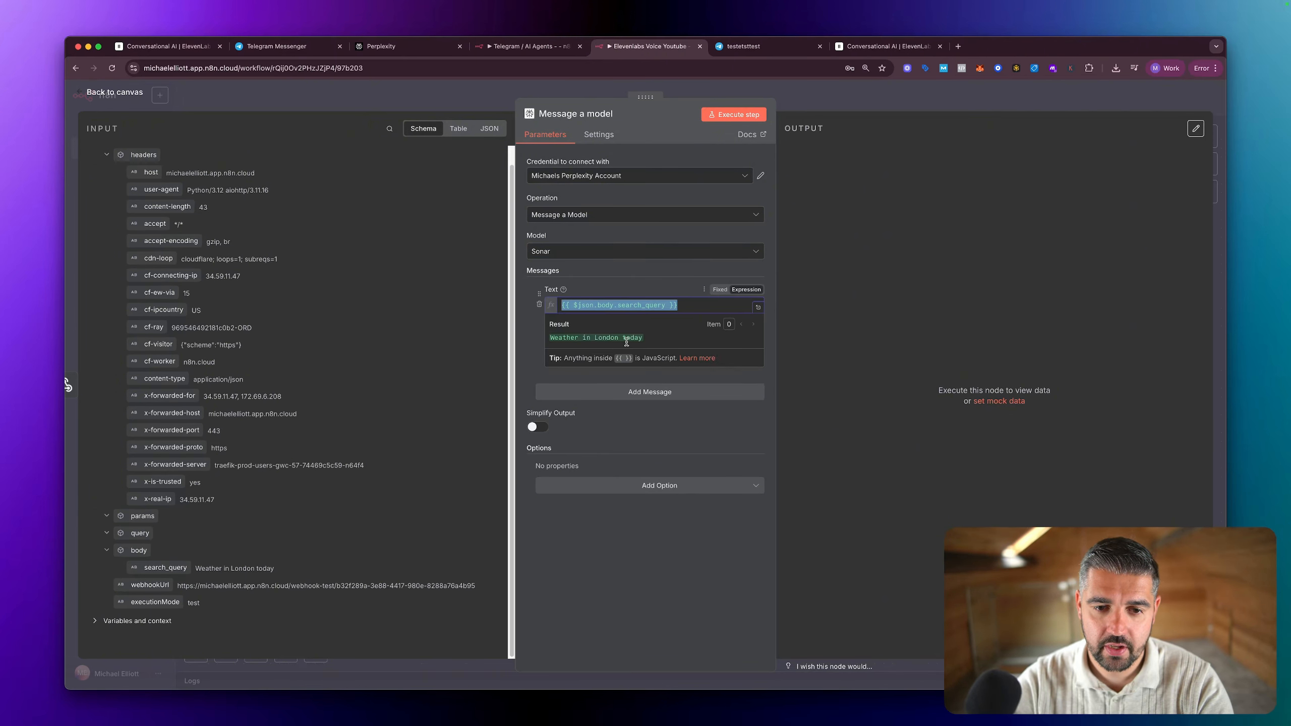
{"action": "left_click", "coordinate": [723, 437]}
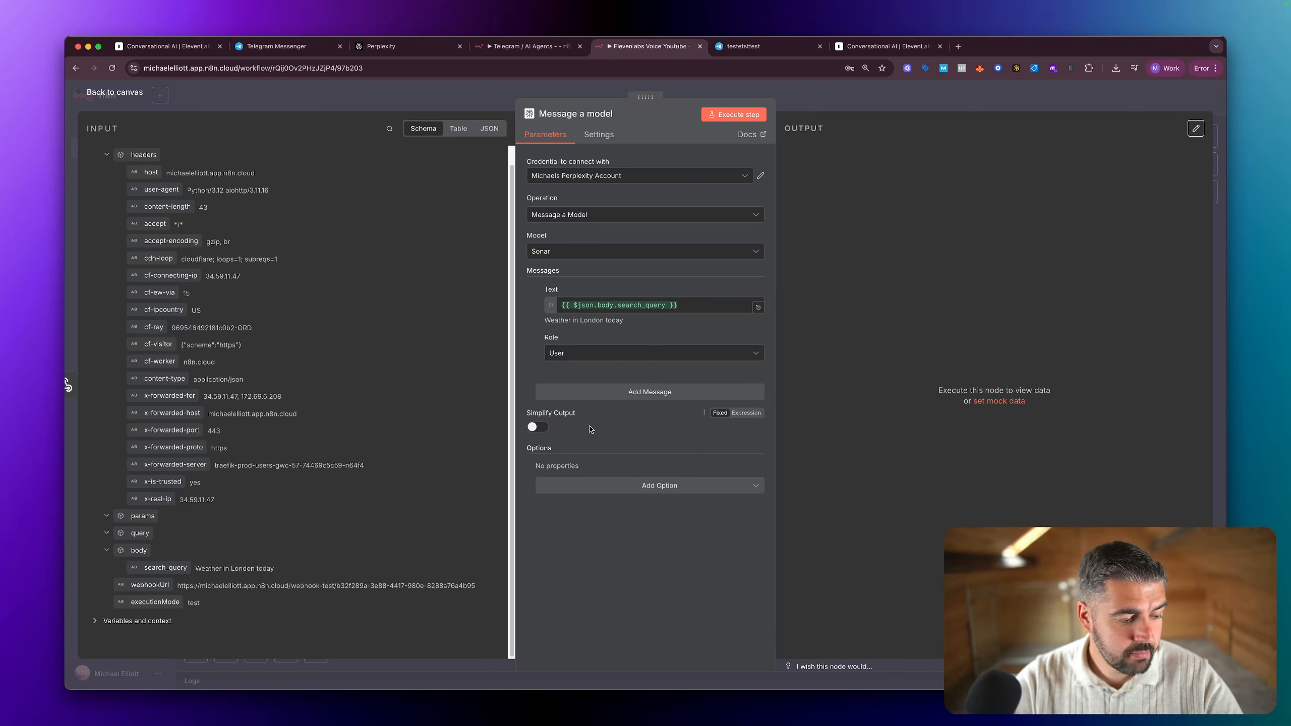
Step: Turn on Simplify Output for the Message a model node and execute the step
{"action": "left_click", "coordinate": [541, 428]}
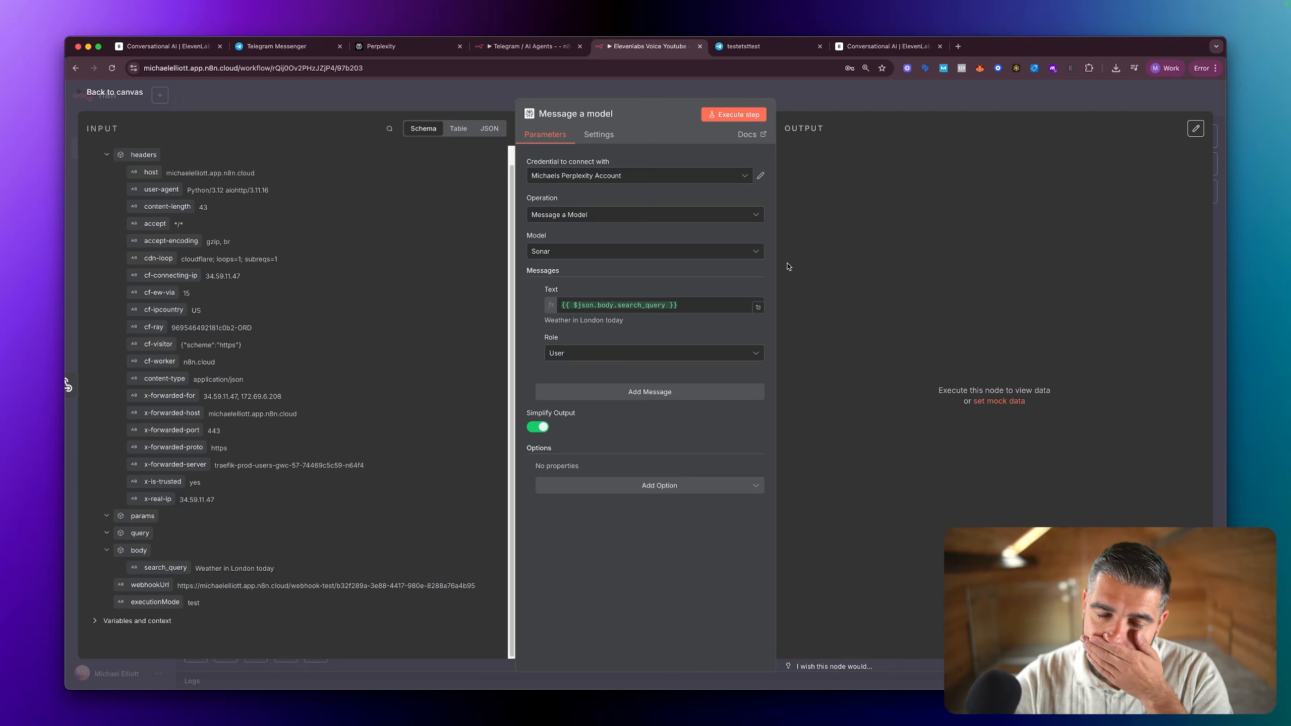
{"action": "left_click", "coordinate": [720, 116]}
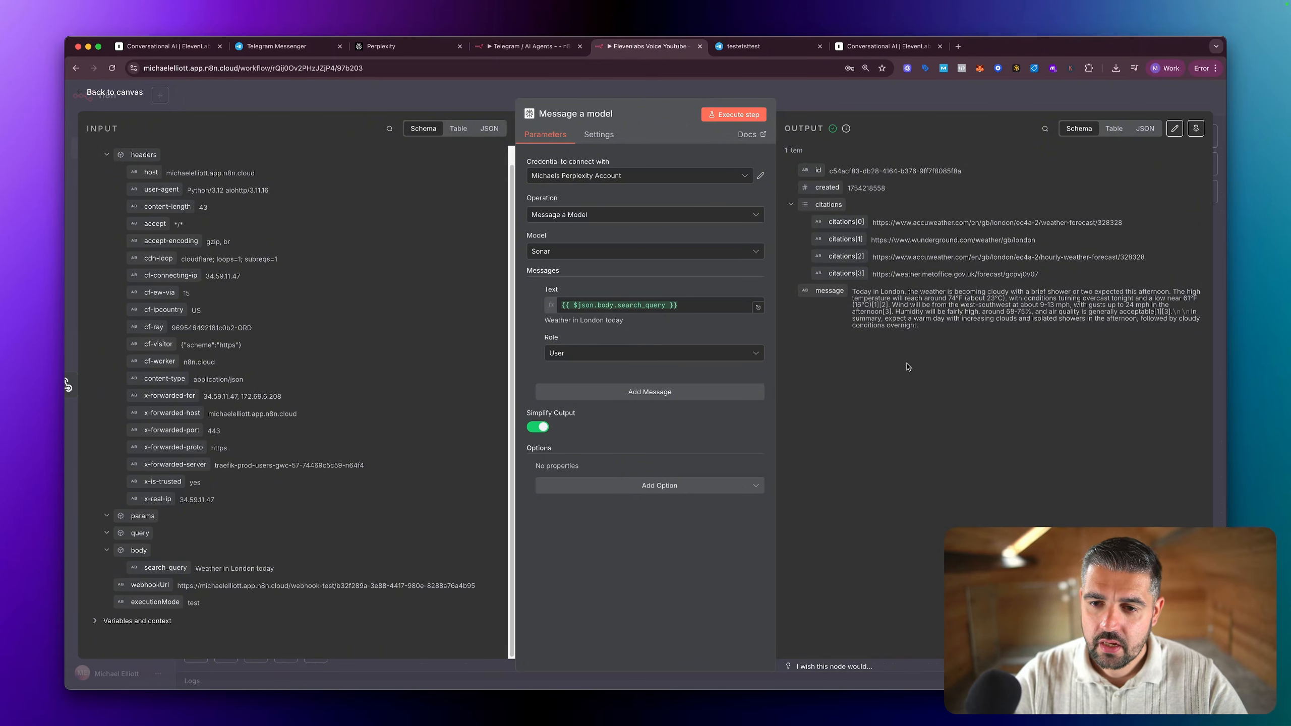
Step: View the Perplexity output as JSON, examine its message field and return to the canvas
{"action": "left_click", "coordinate": [1144, 130]}
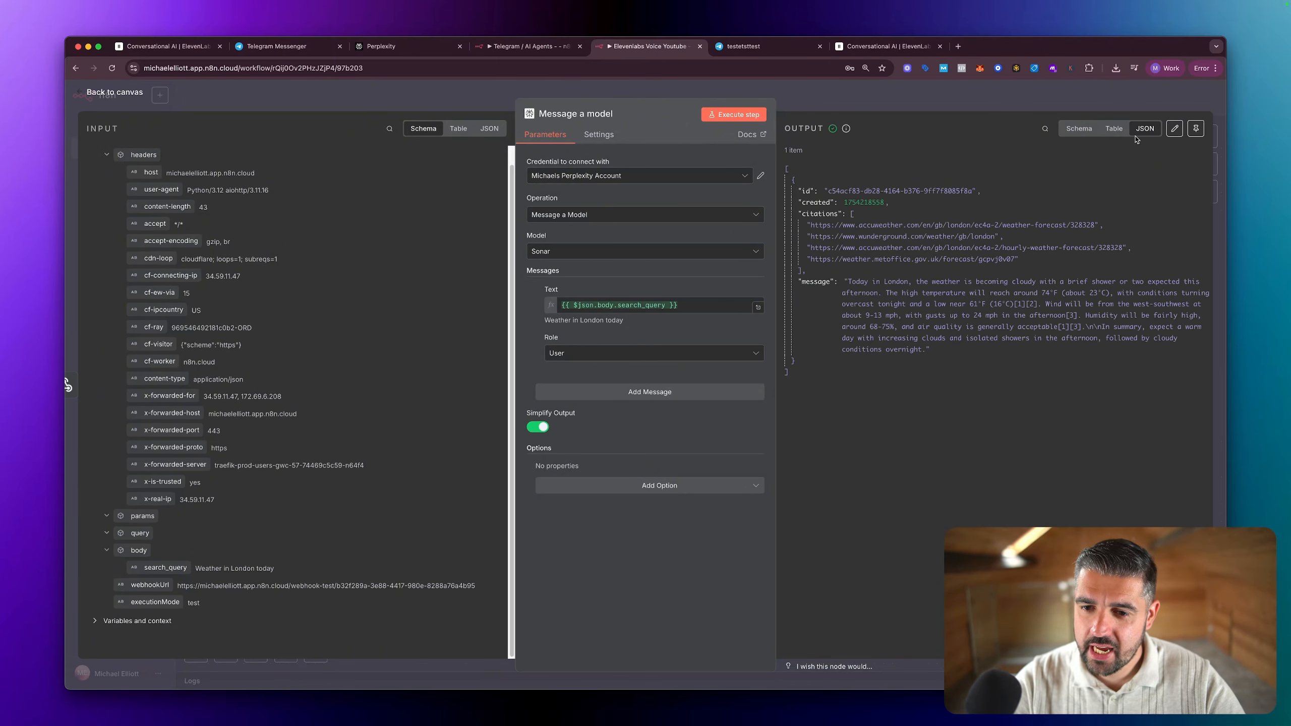
{"action": "left_click_drag", "start_coordinate": [944, 357], "coordinate": [845, 281]}
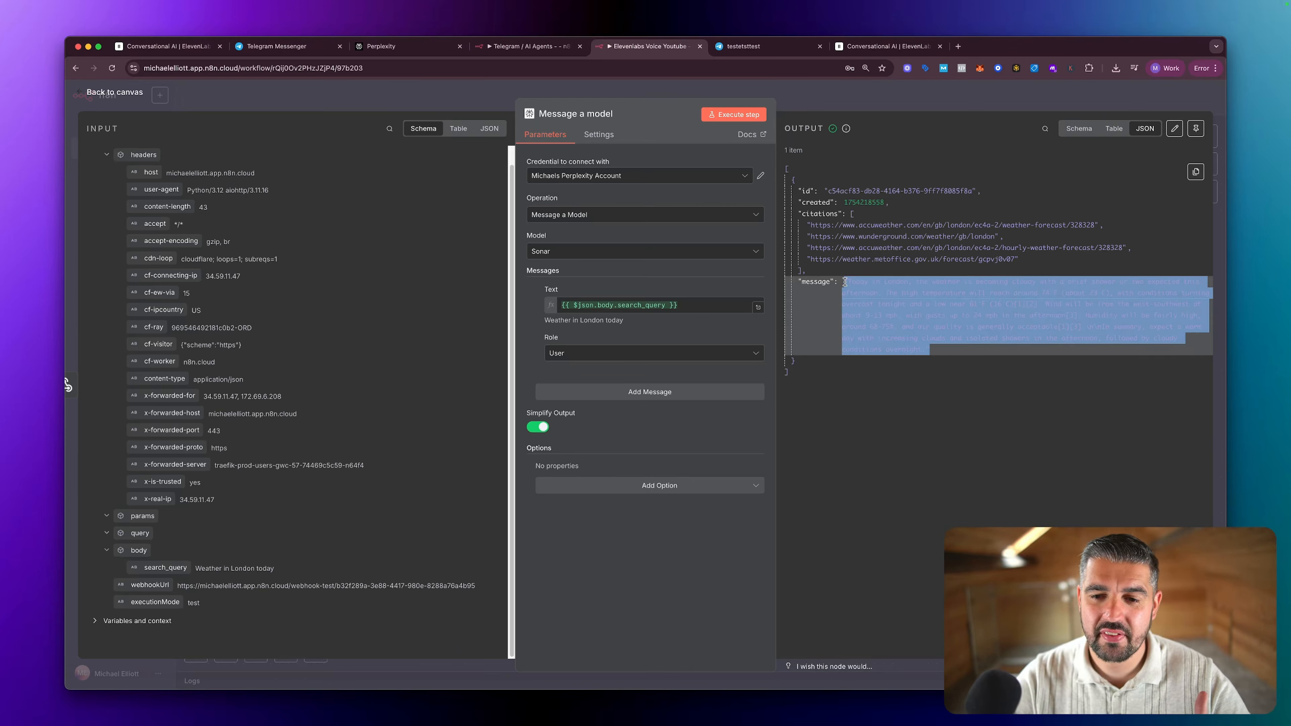
{"action": "left_click", "coordinate": [981, 326]}
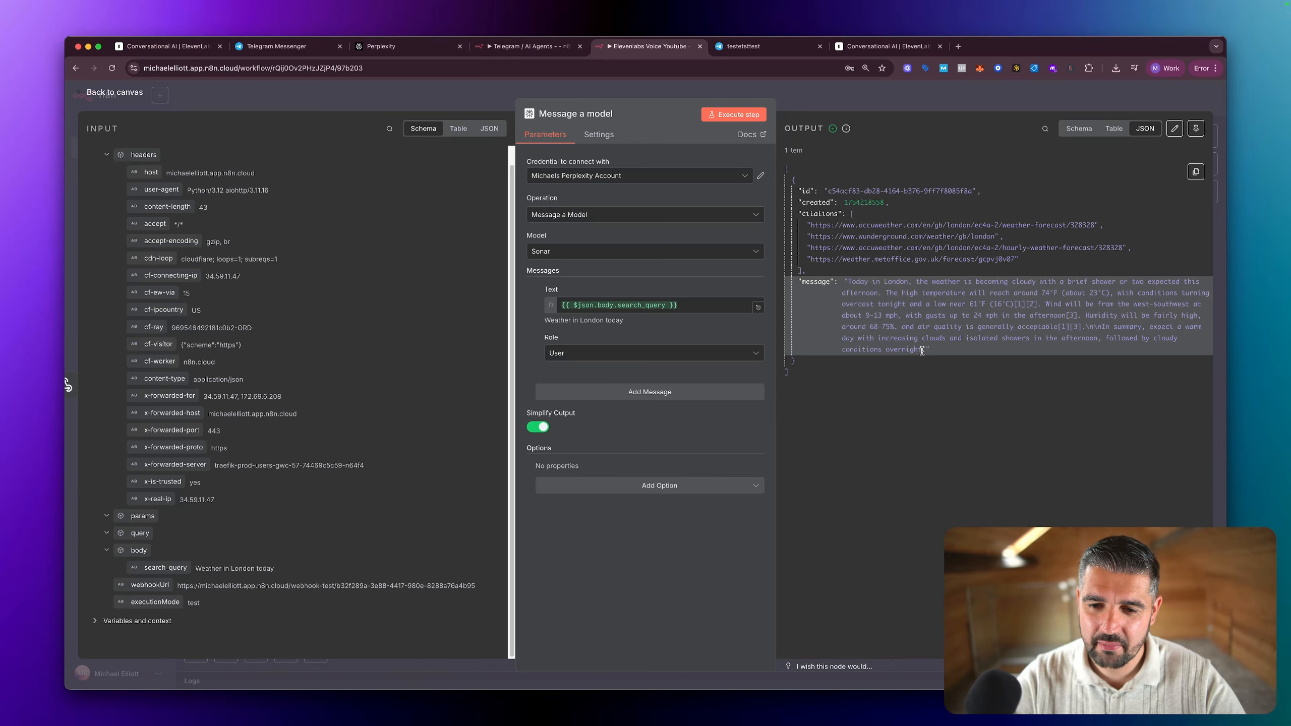
{"action": "key", "text": "Escape"}
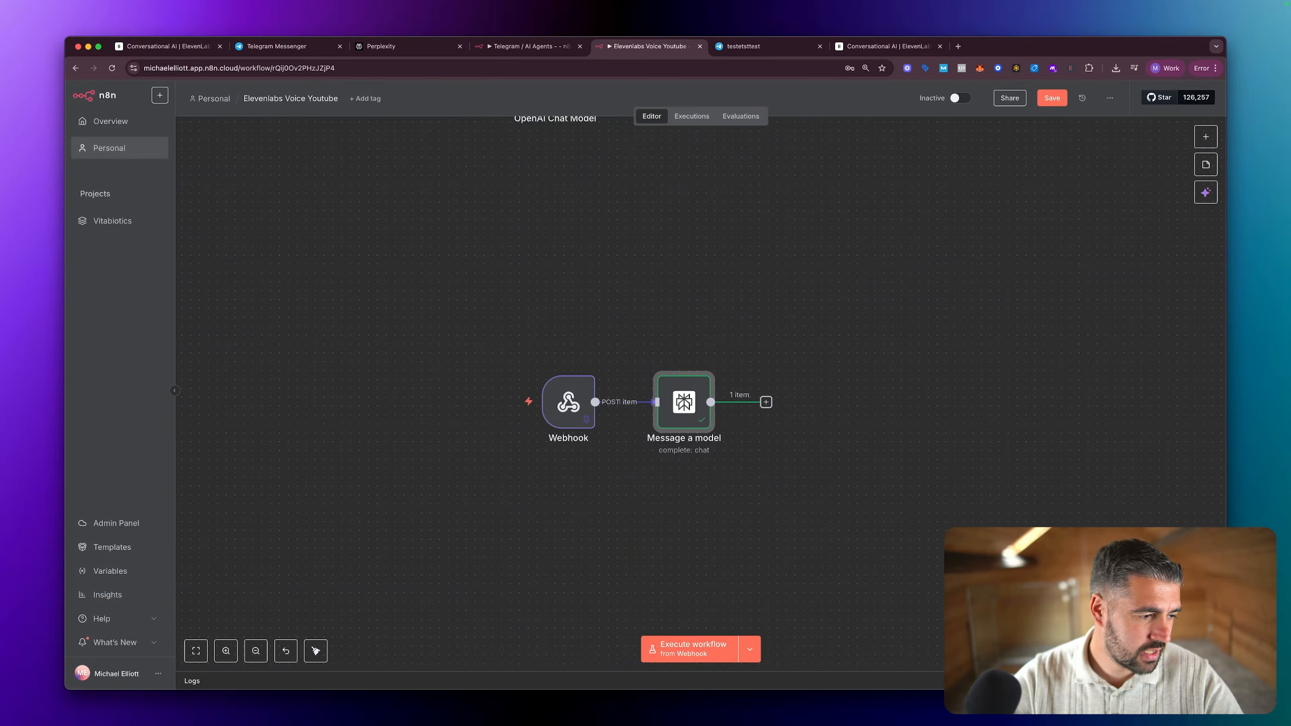
{"action": "key", "text": "super+Tab"}
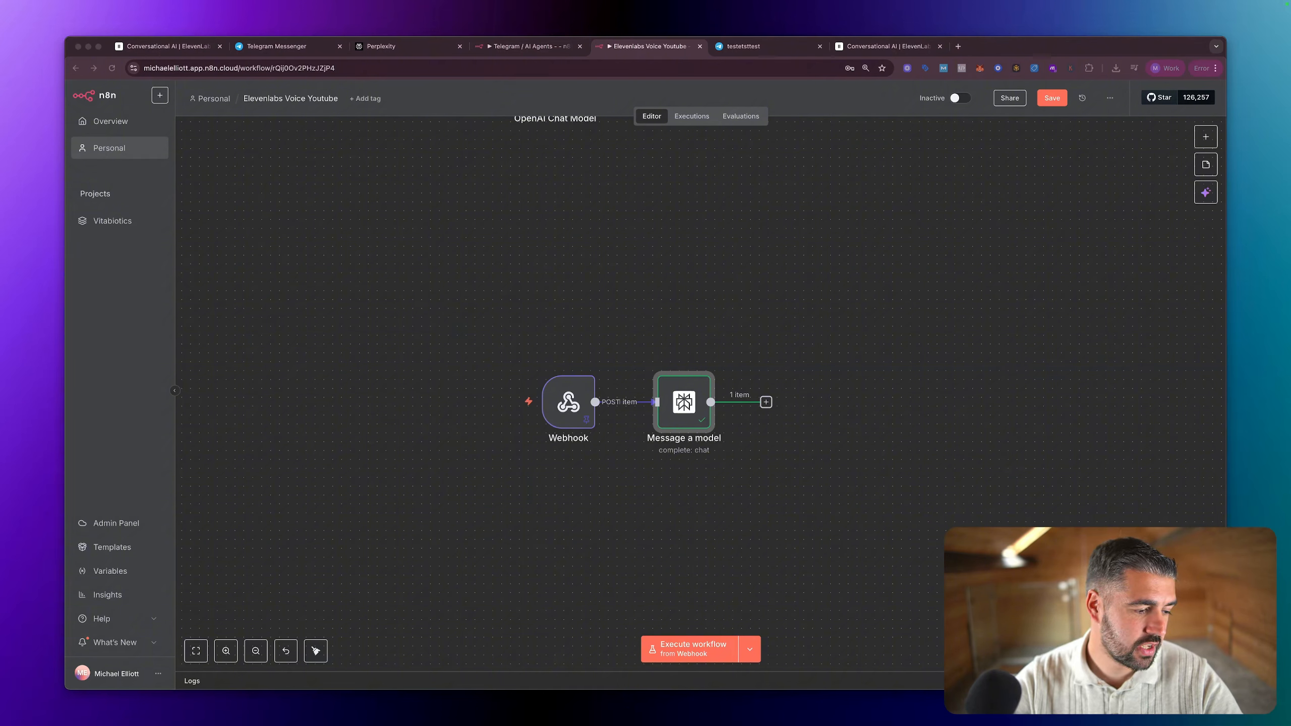
{"action": "left_click", "coordinate": [766, 403]}
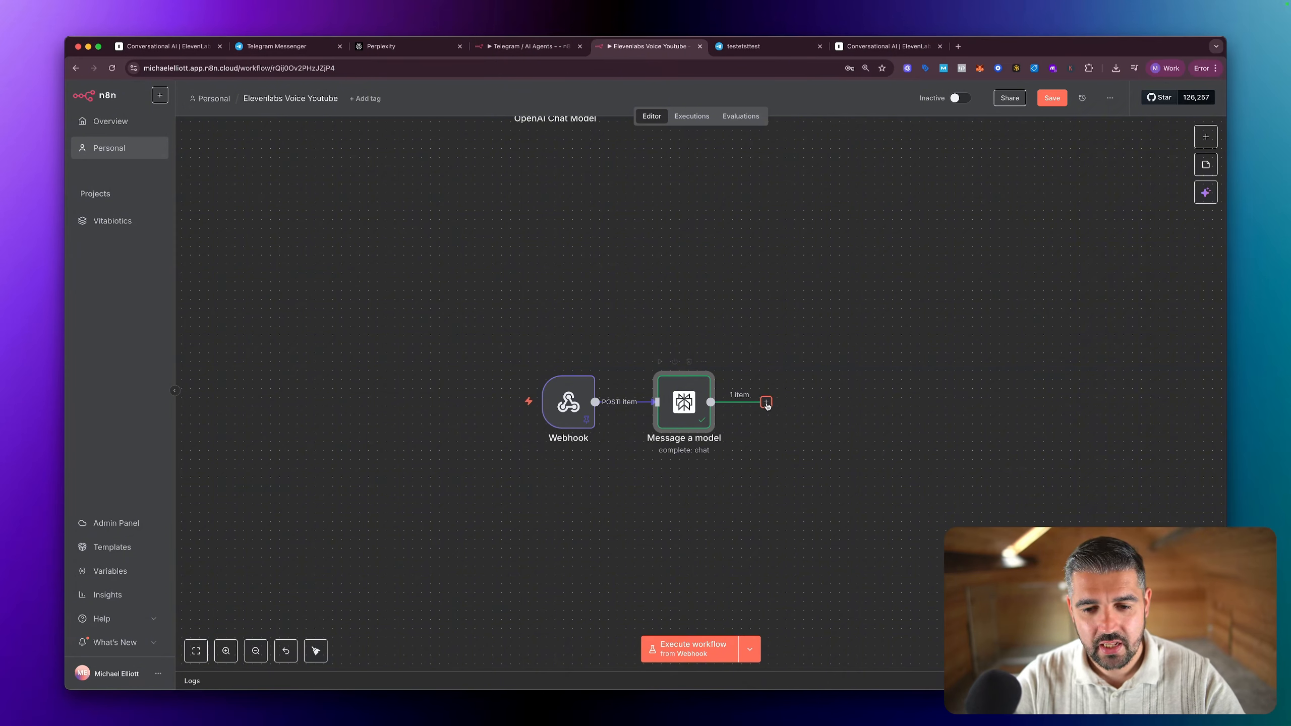
{"action": "left_click", "coordinate": [1052, 220]}
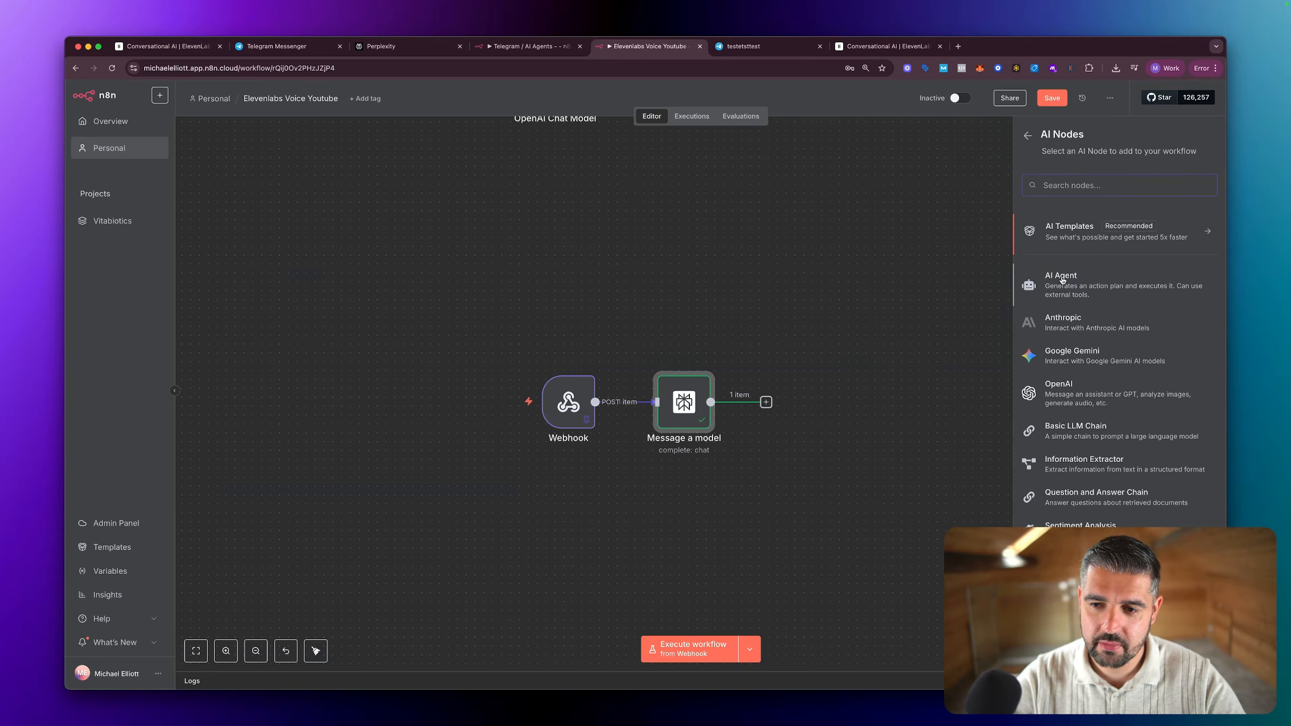
{"action": "left_click", "coordinate": [840, 269]}
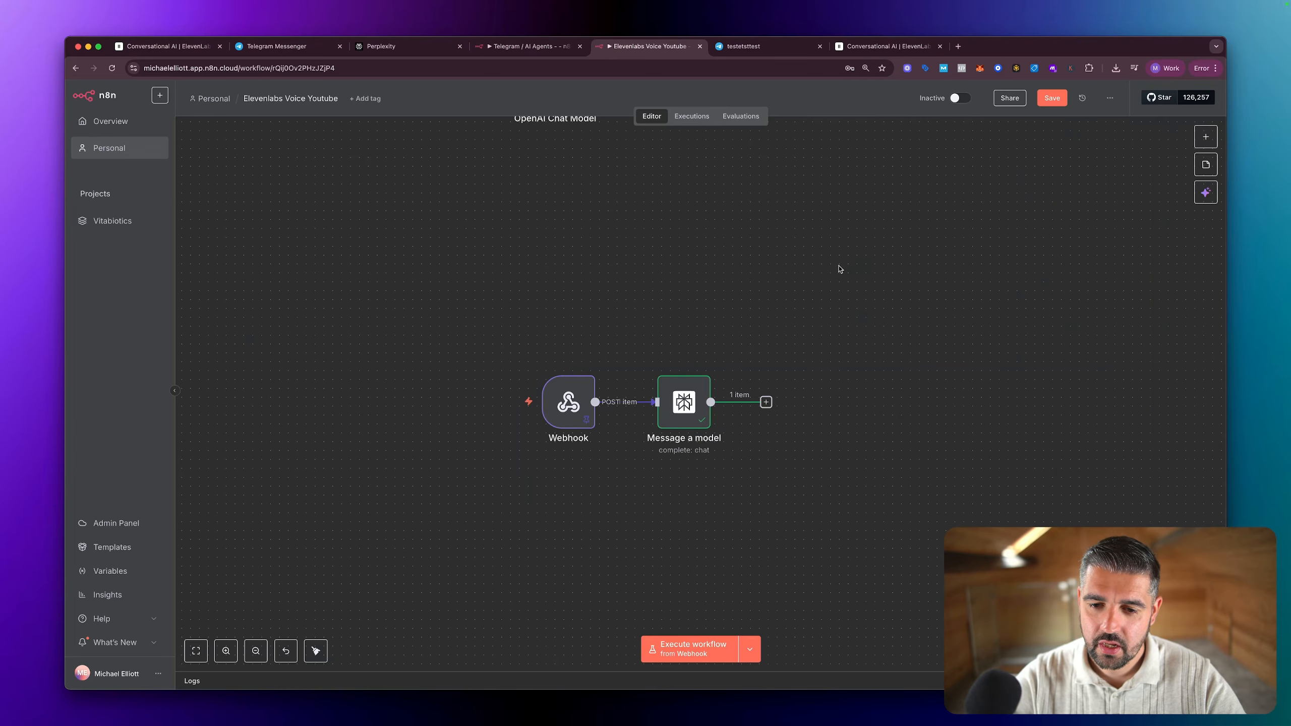
Step: Add a Respond to Webhook node after the Message a model node
{"action": "left_click", "coordinate": [766, 403]}
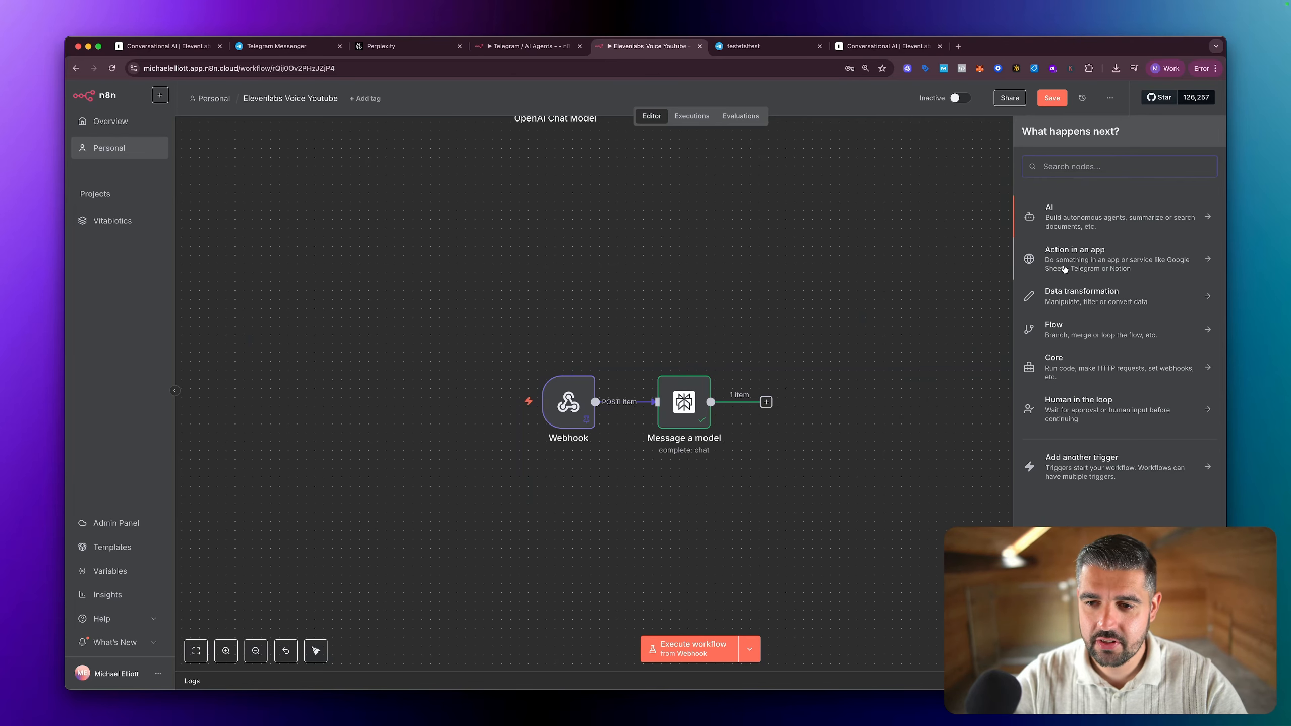
{"action": "type", "text": "webhook"}
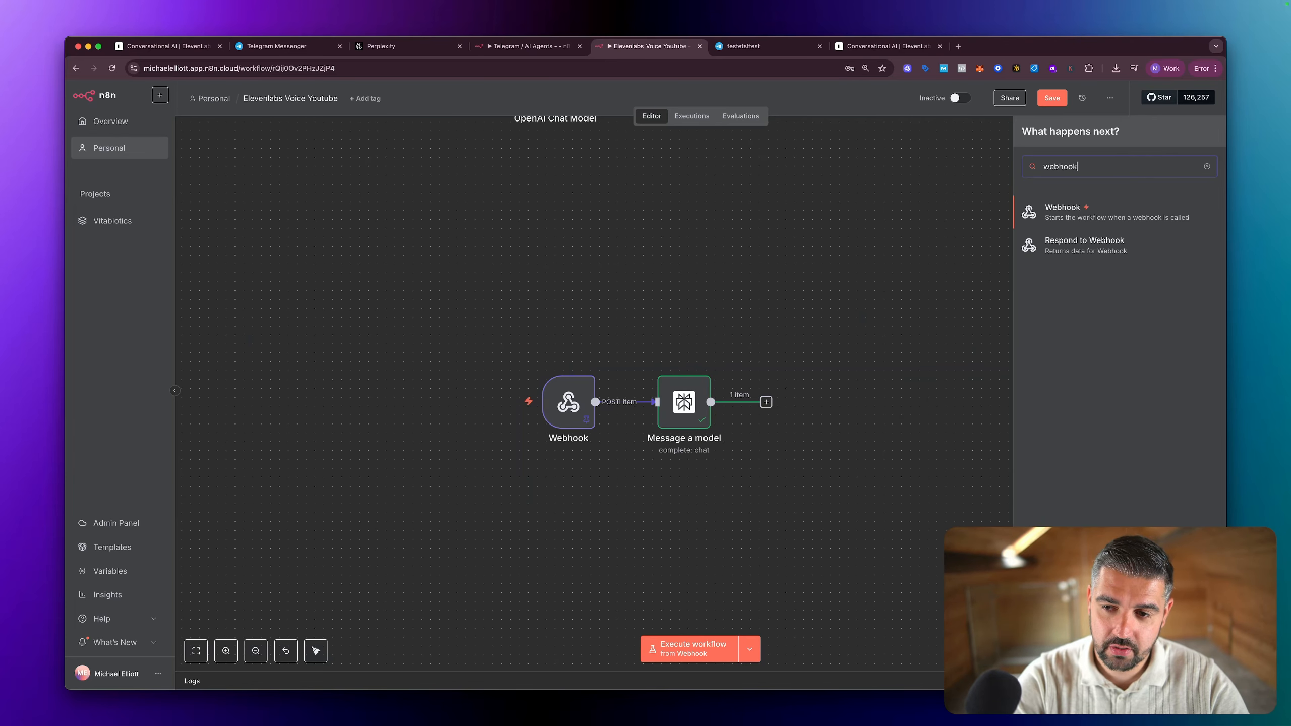
{"action": "left_click", "coordinate": [1093, 248]}
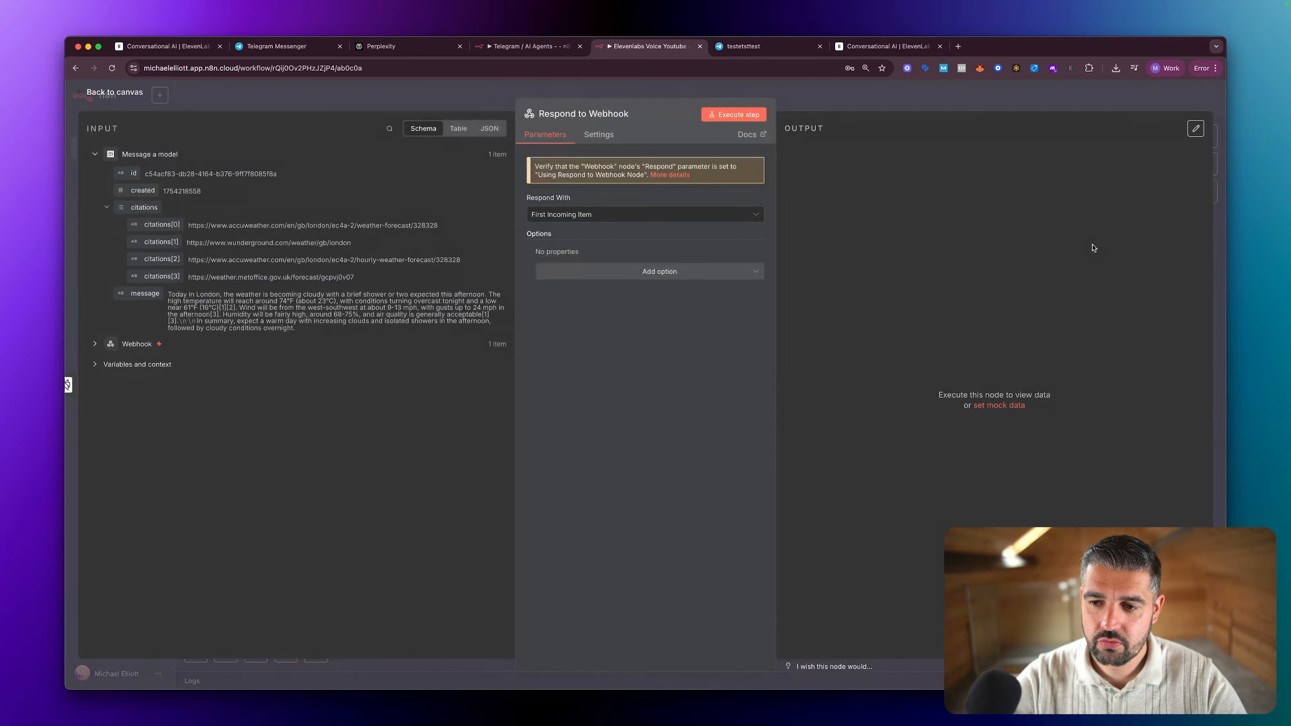
Step: Examine the Respond With options and compare the incoming Message a model data in its table and JSON views
{"action": "left_click", "coordinate": [616, 223]}
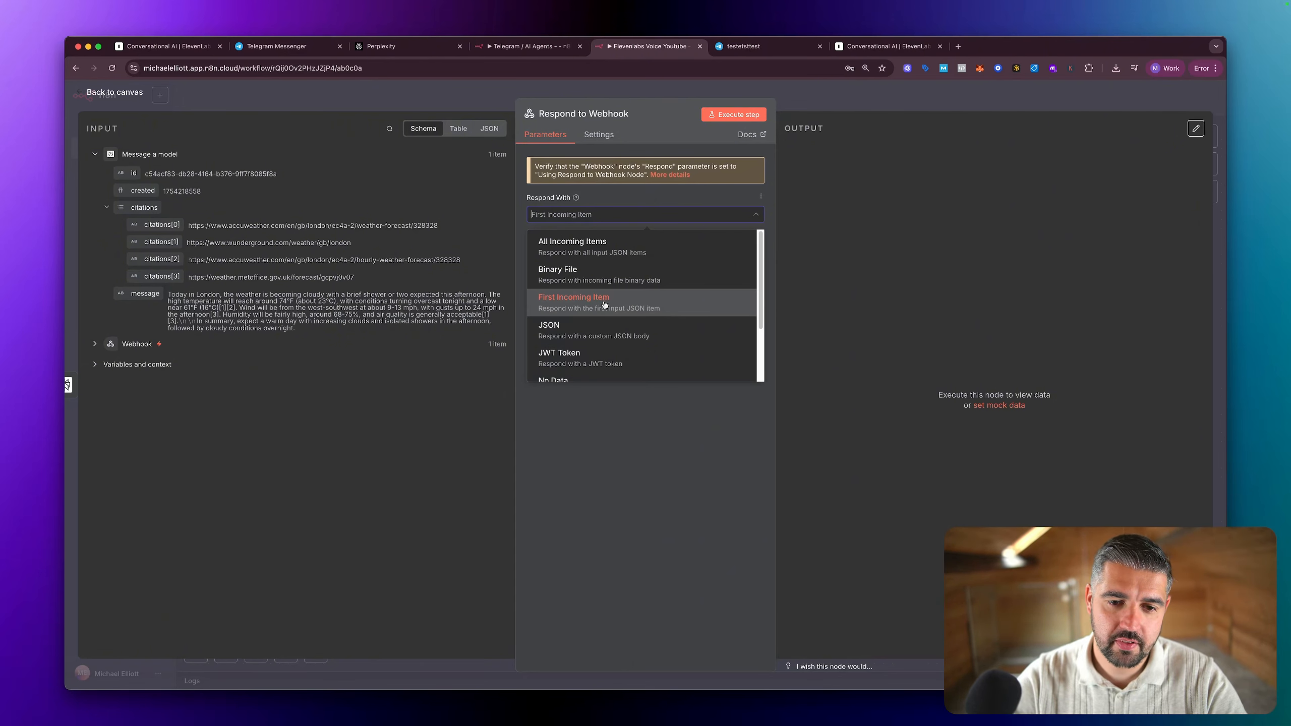
{"action": "scroll", "coordinate": [604, 304], "scroll_direction": "down", "scroll_amount": 3}
{"action": "scroll", "coordinate": [648, 311], "scroll_direction": "up", "scroll_amount": 3}
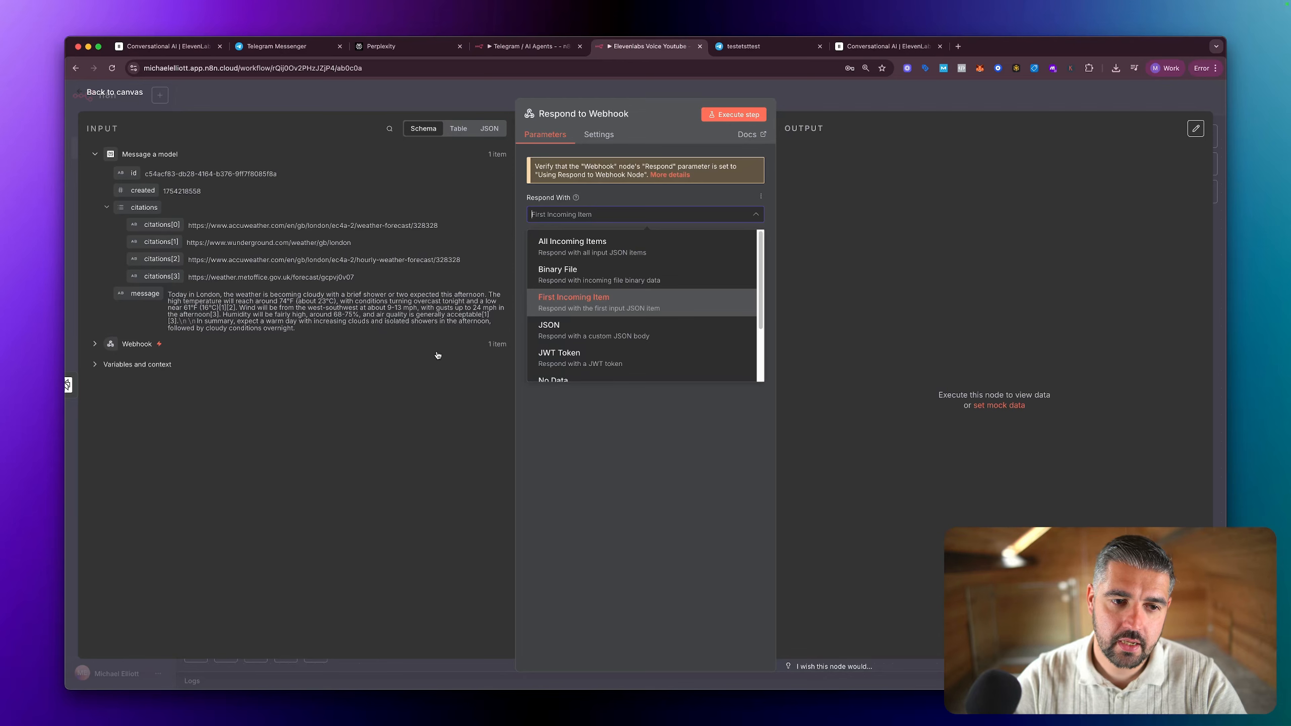
{"action": "left_click", "coordinate": [457, 130]}
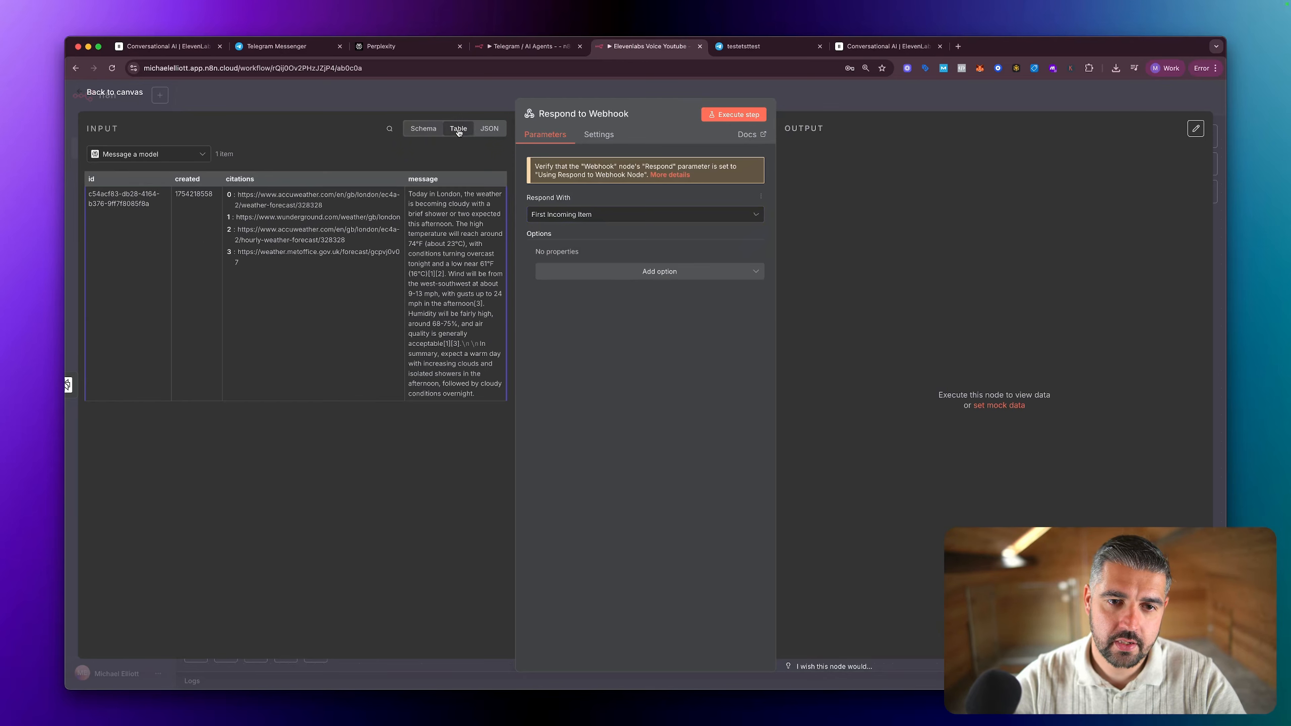
{"action": "left_click", "coordinate": [488, 130]}
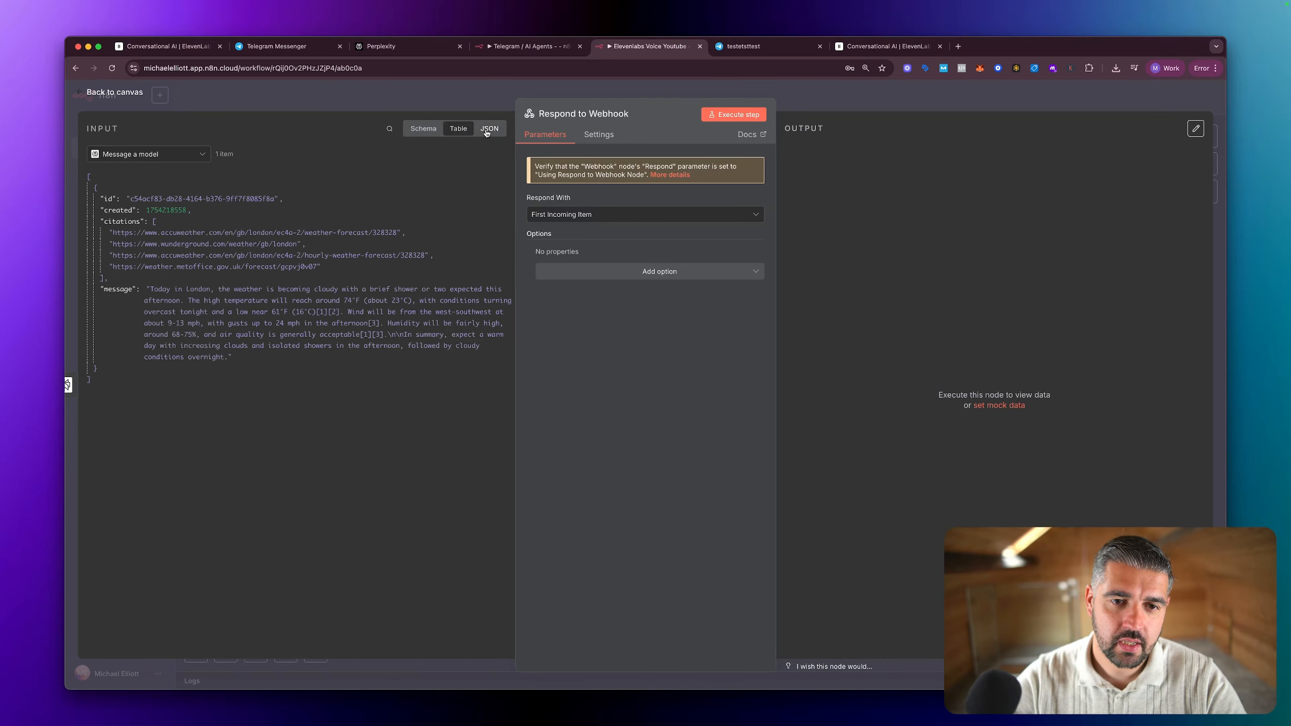
{"action": "left_click", "coordinate": [467, 132]}
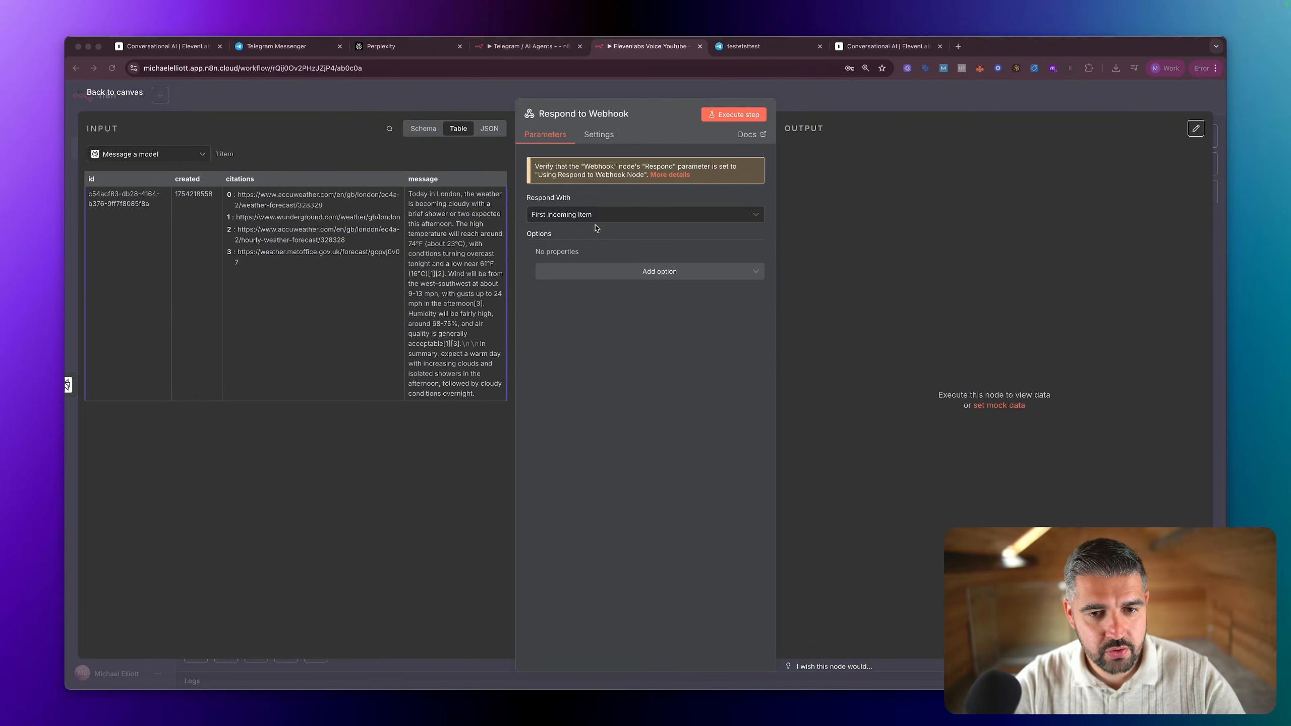
{"action": "left_click", "coordinate": [649, 216]}
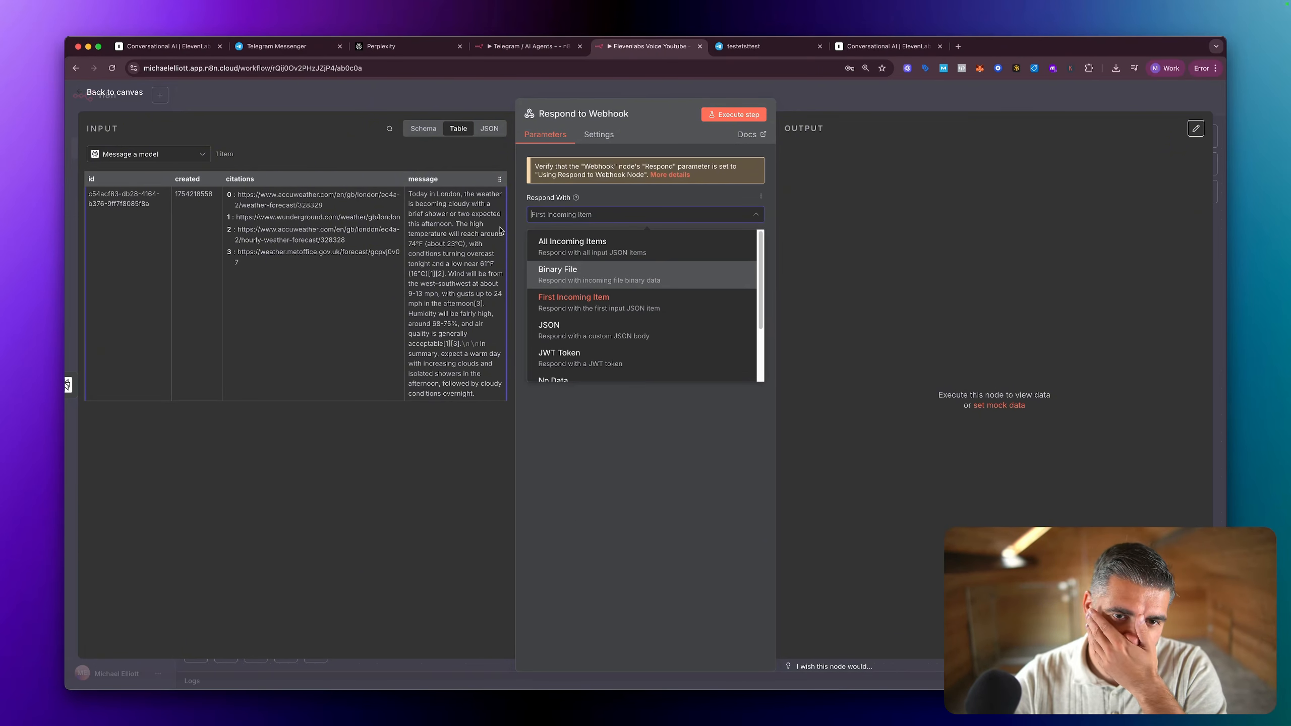
{"action": "left_click", "coordinate": [489, 128]}
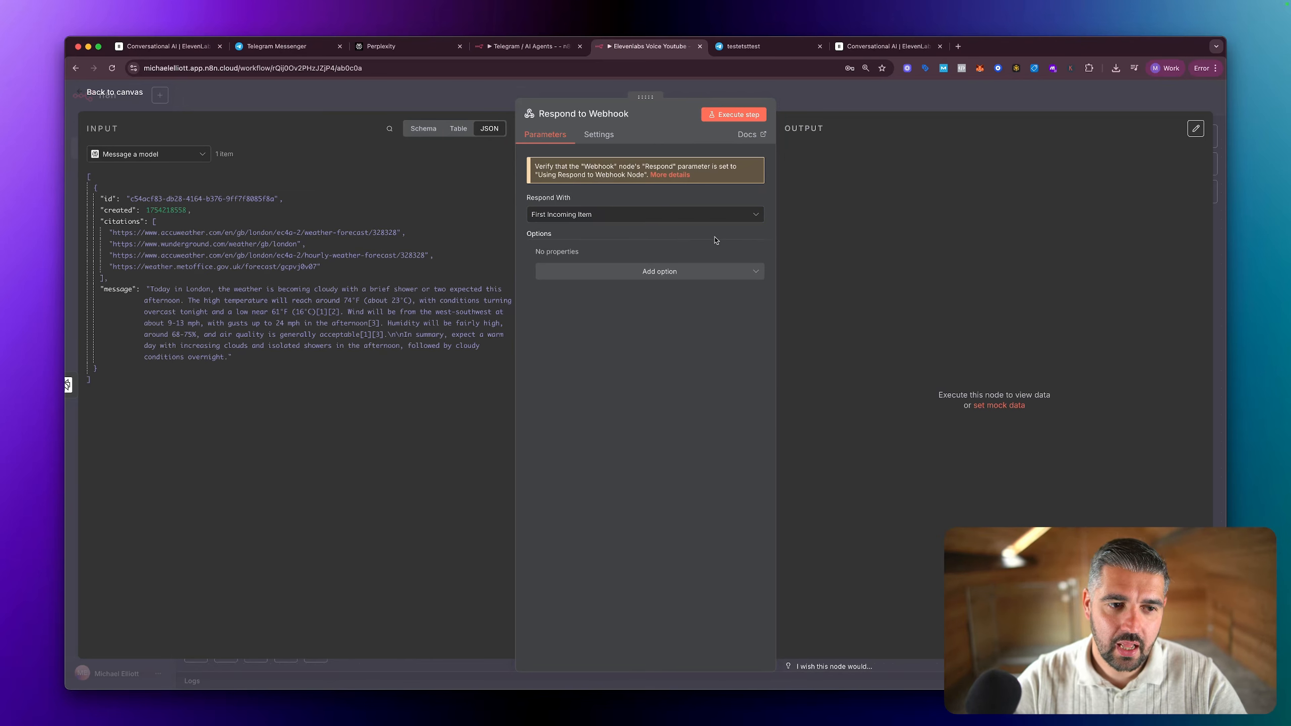
Step: Set Respond With to JSON and highlight the message field with its text in the input JSON
{"action": "left_click", "coordinate": [684, 215]}
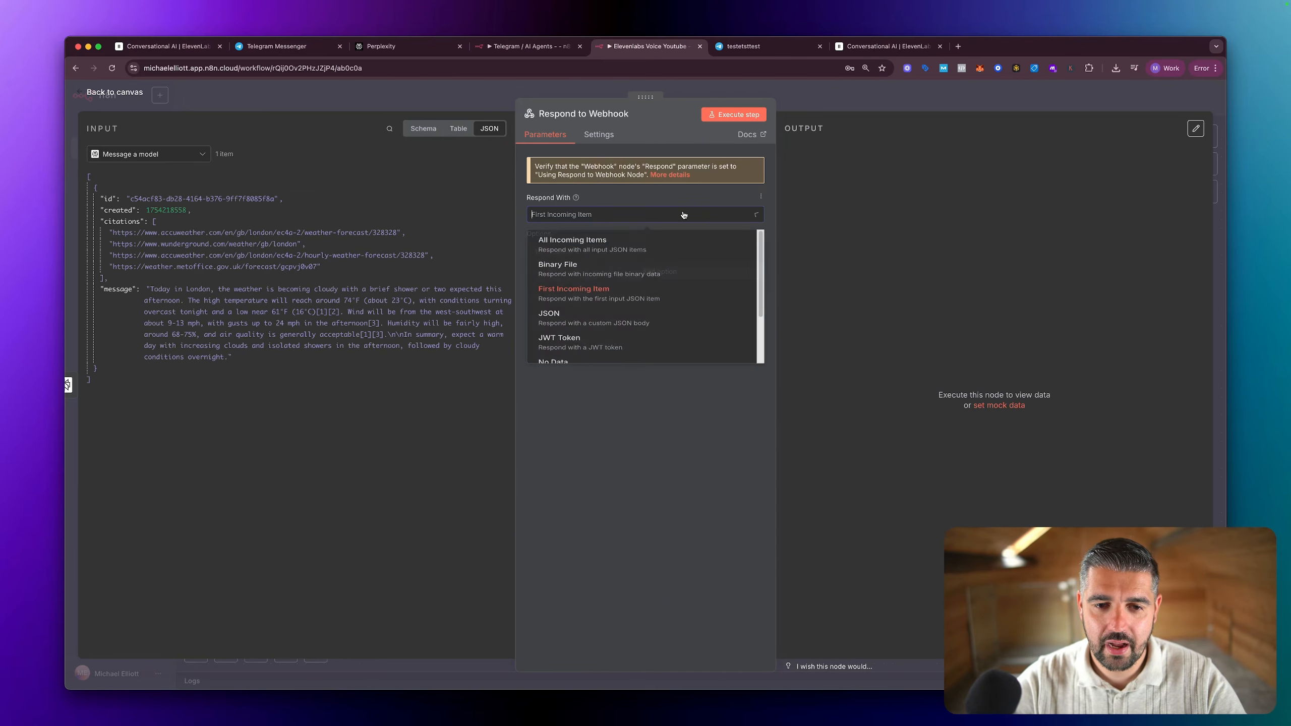
{"action": "left_click", "coordinate": [609, 334]}
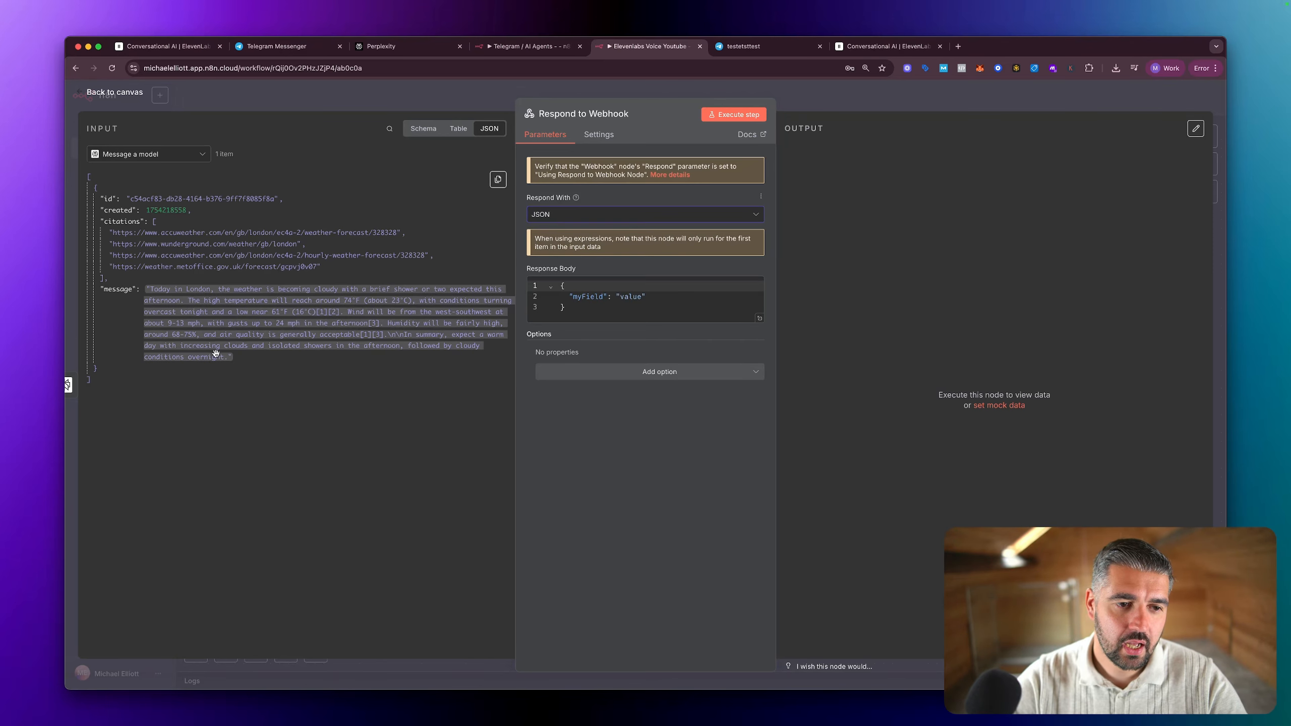
{"action": "left_click_drag", "start_coordinate": [204, 311], "coordinate": [331, 324]}
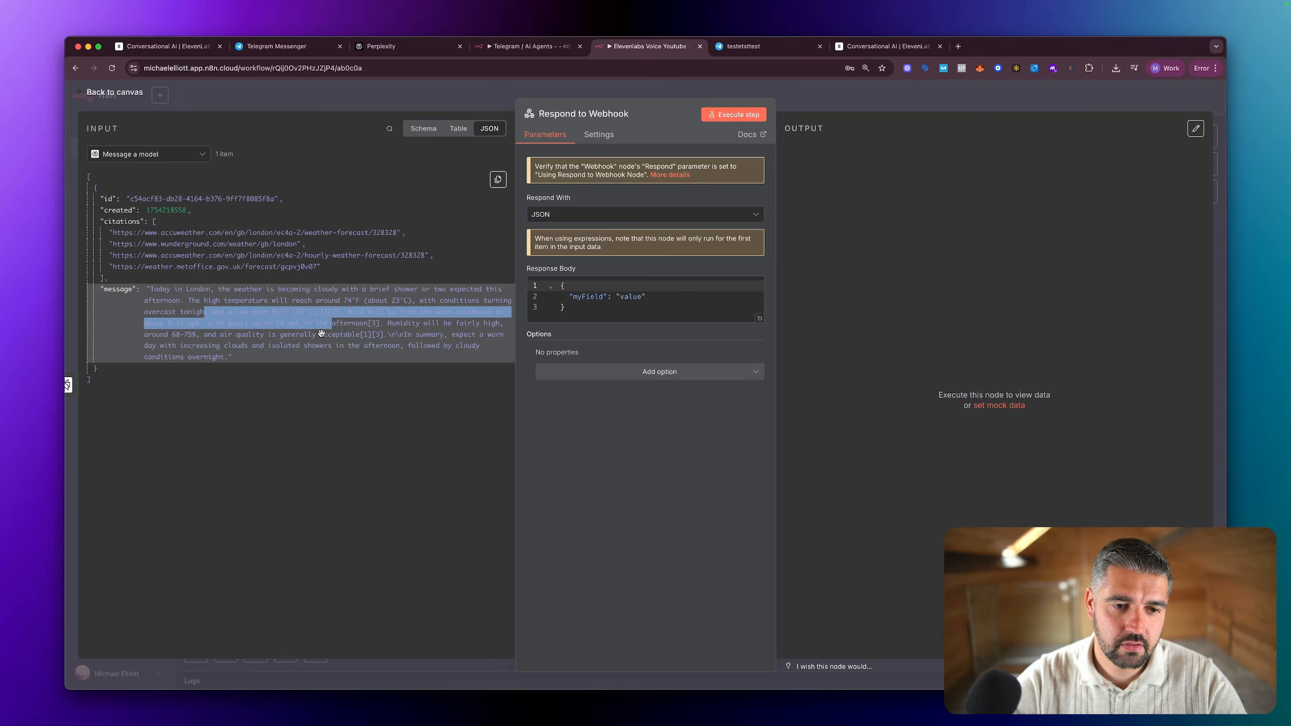
{"action": "left_click_drag", "start_coordinate": [241, 366], "coordinate": [102, 290]}
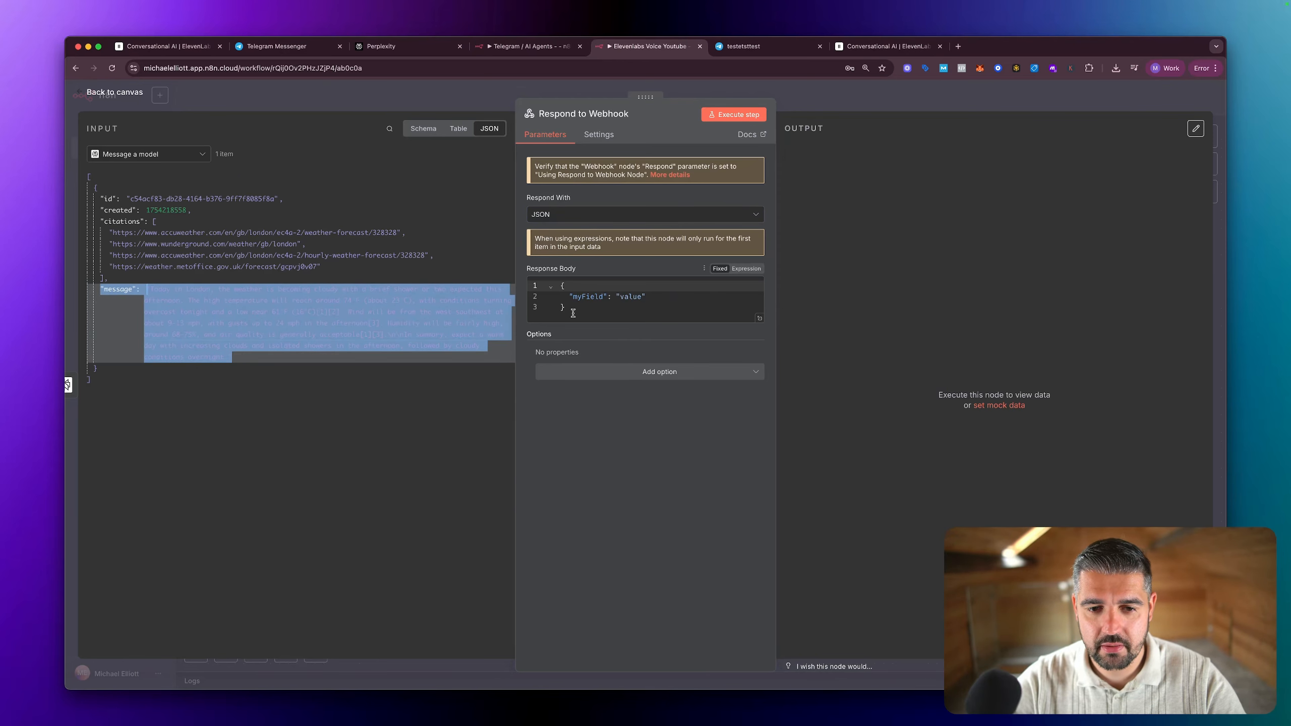
Step: Set the Respond to Webhook node's Respond With to First Incoming Item, return to the canvas and save the workflow
{"action": "left_click", "coordinate": [660, 317]}
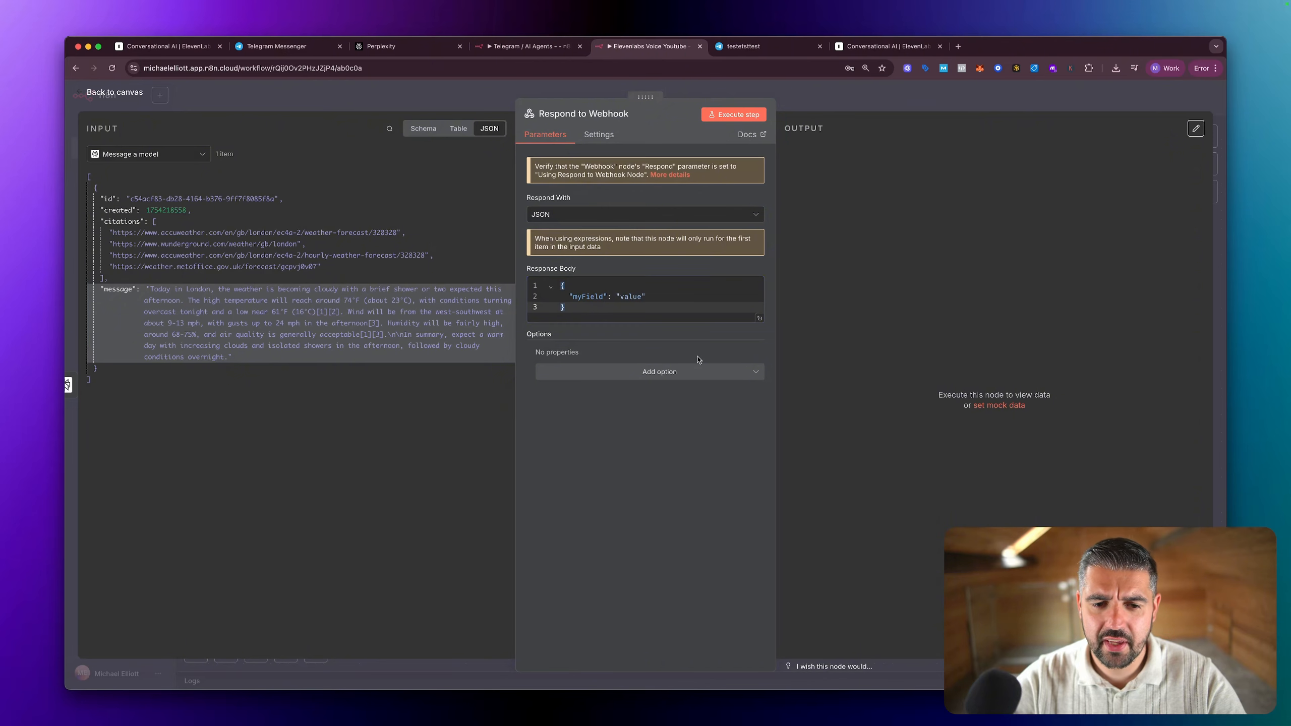
{"action": "left_click", "coordinate": [574, 220]}
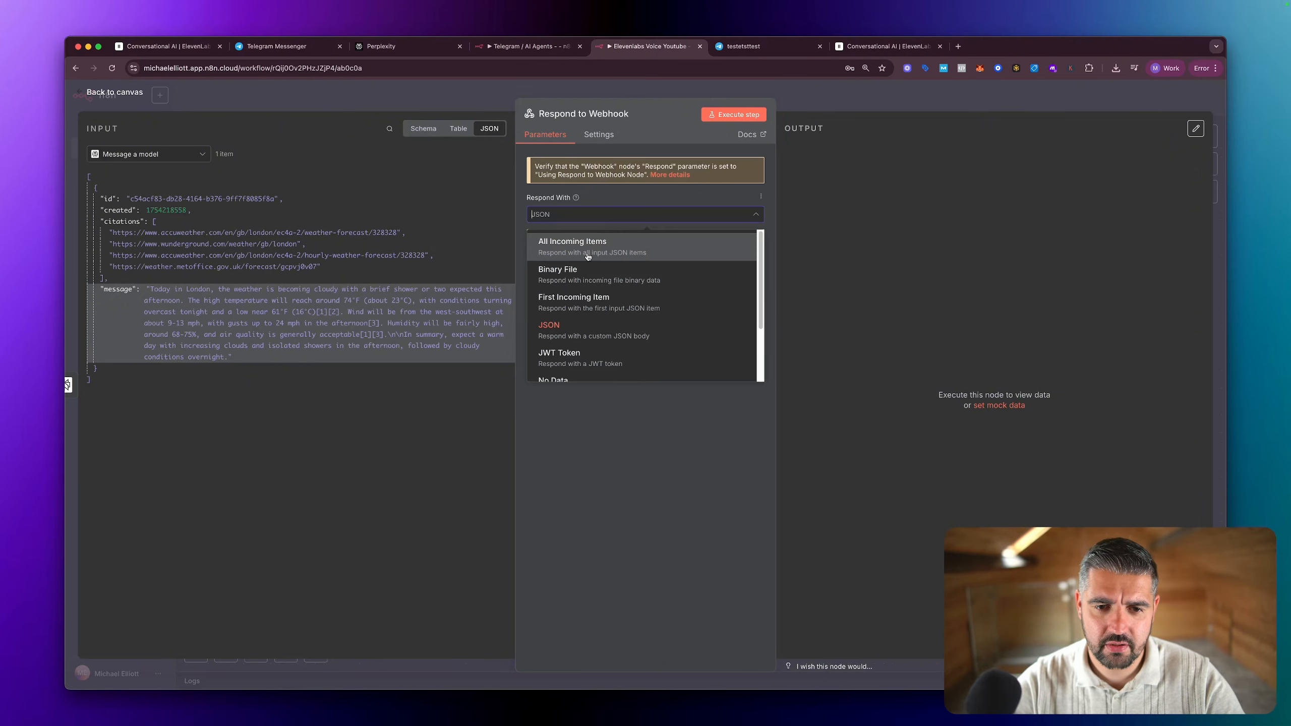
{"action": "left_click", "coordinate": [597, 302]}
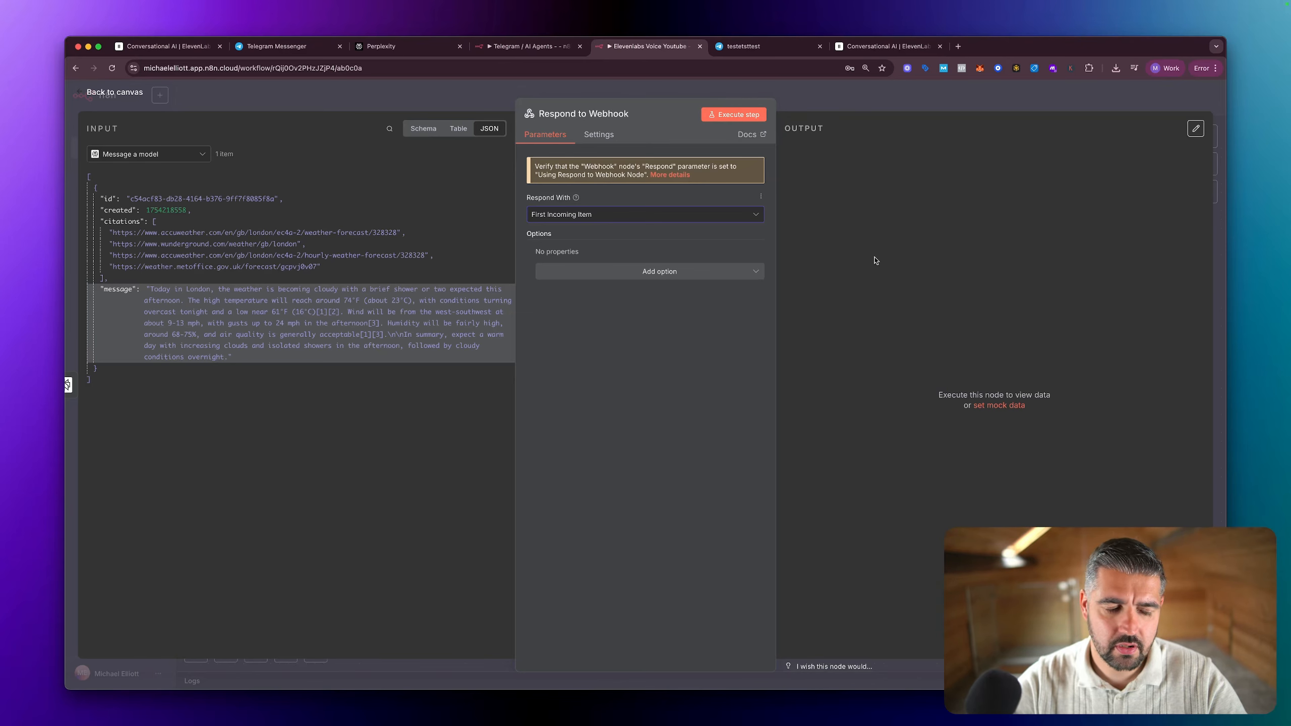
{"action": "key", "text": "Escape"}
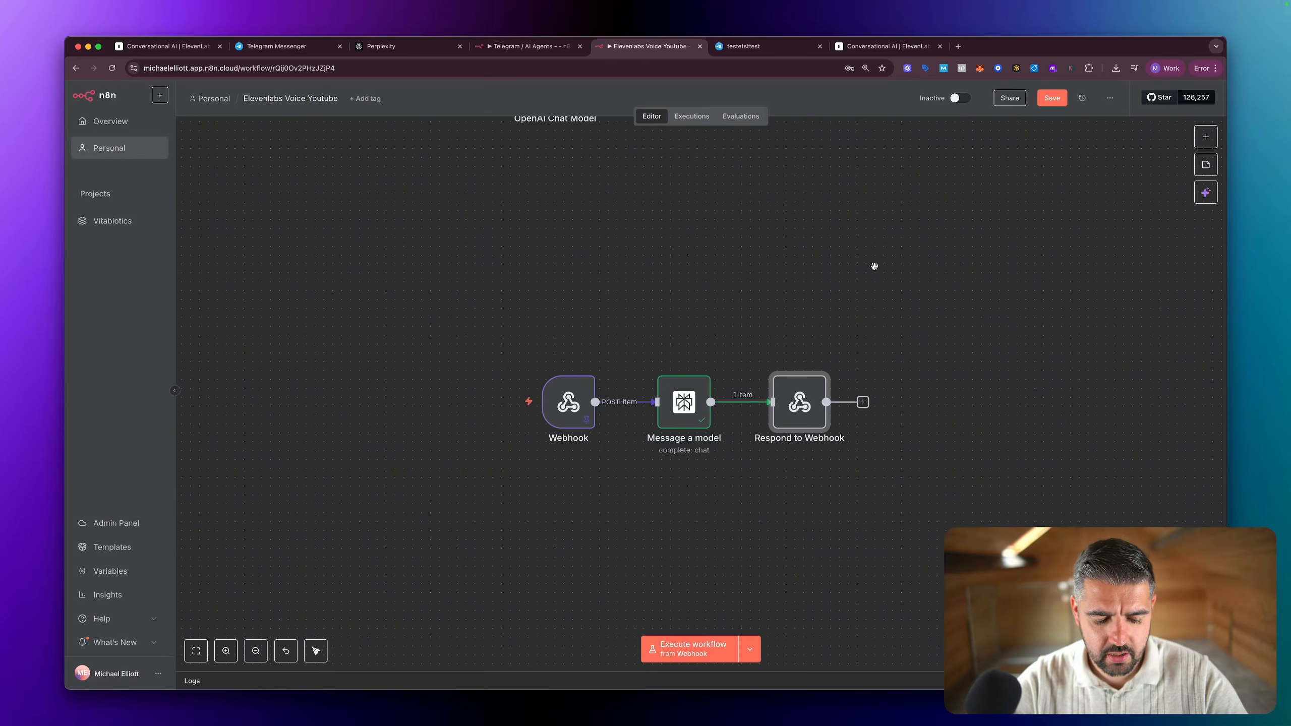
{"action": "key", "text": "super+s"}
Step: Unpin the Webhook node's test data and execute the workflow from it to listen for a test call
{"action": "scroll", "coordinate": [827, 385], "scroll_direction": "up", "scroll_amount": 1}
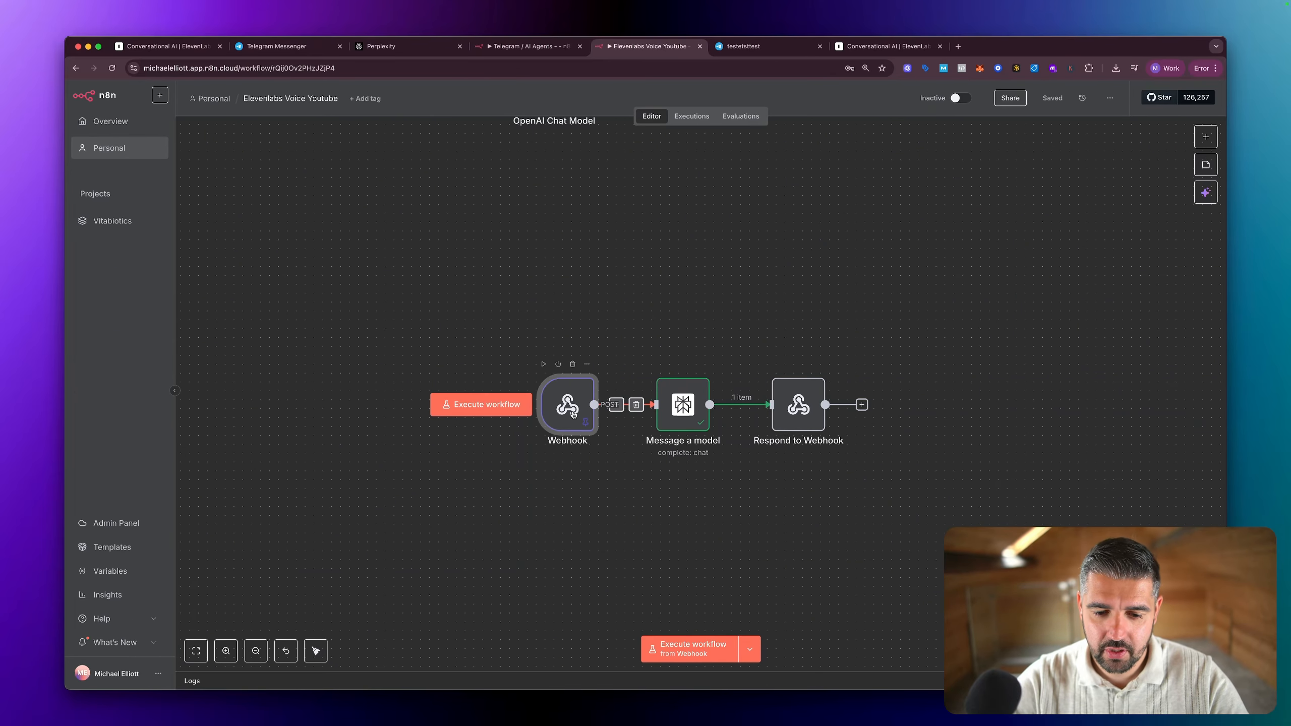
{"action": "left_click", "coordinate": [586, 418]}
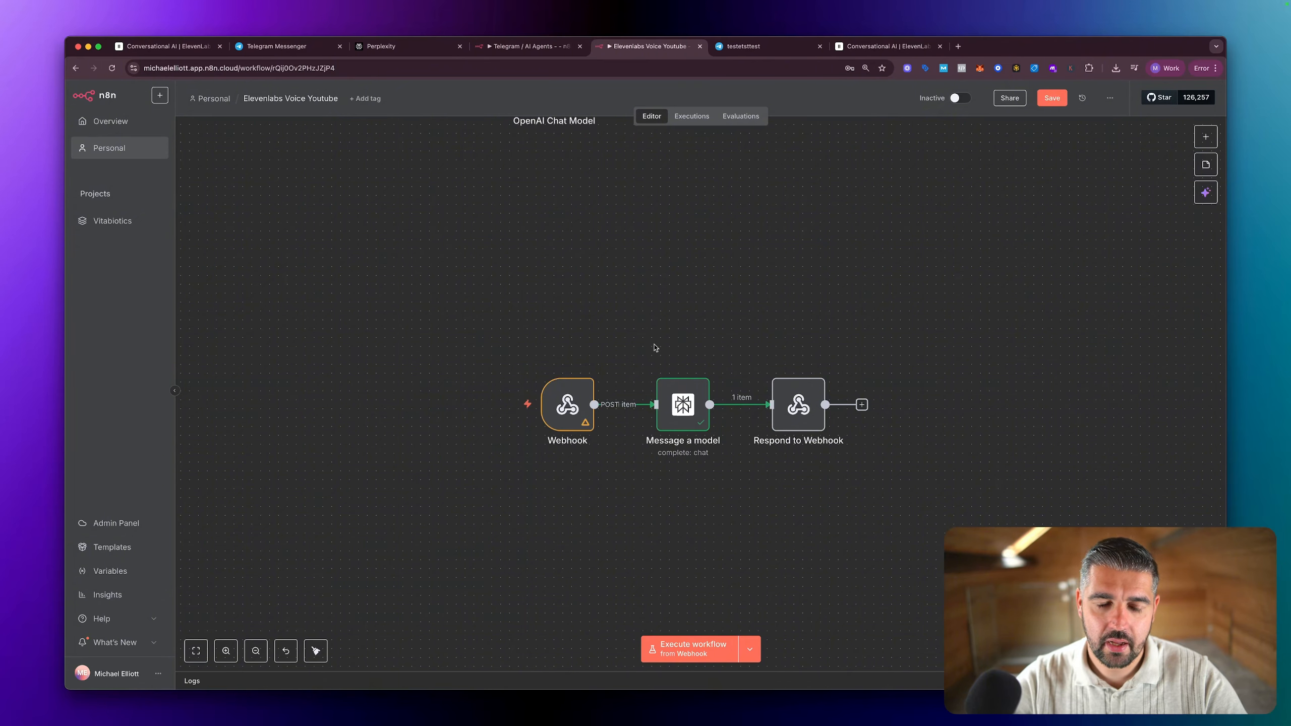
{"action": "left_click", "coordinate": [501, 407]}
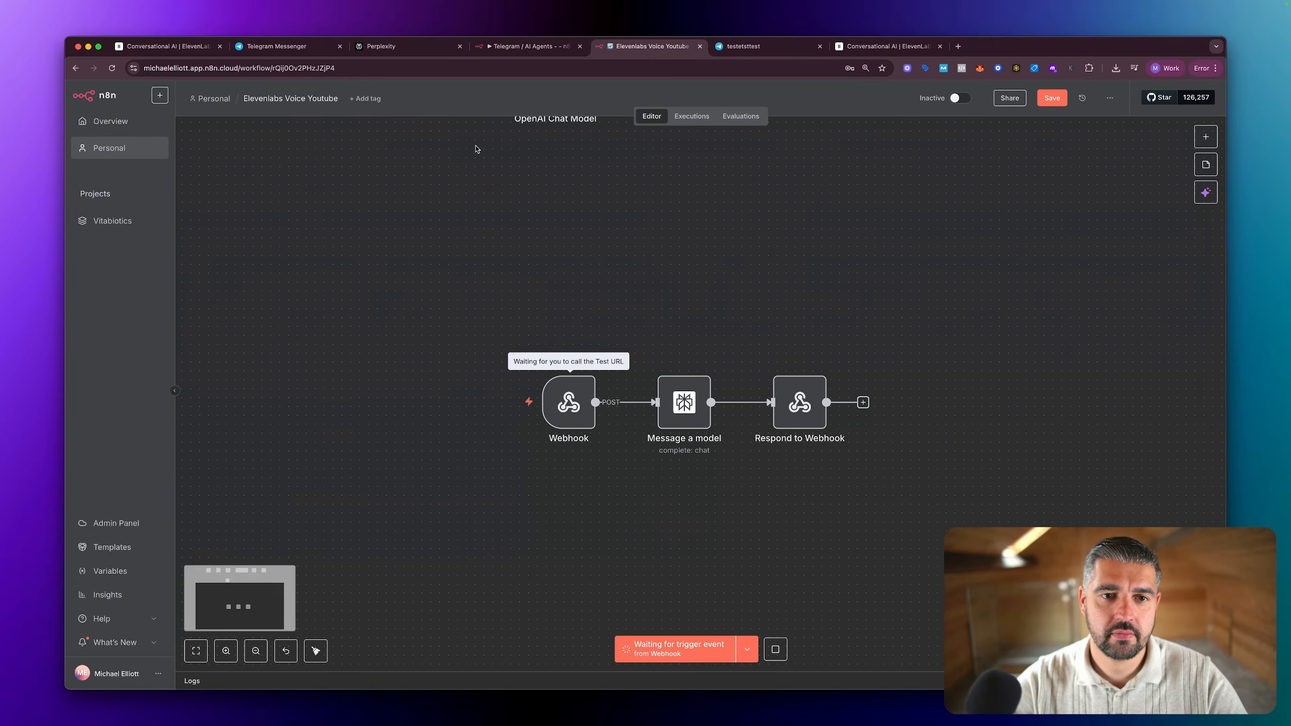
Step: Switch to the ElevenLabs agent test page and start a call with the AI agent
{"action": "left_click", "coordinate": [154, 51]}
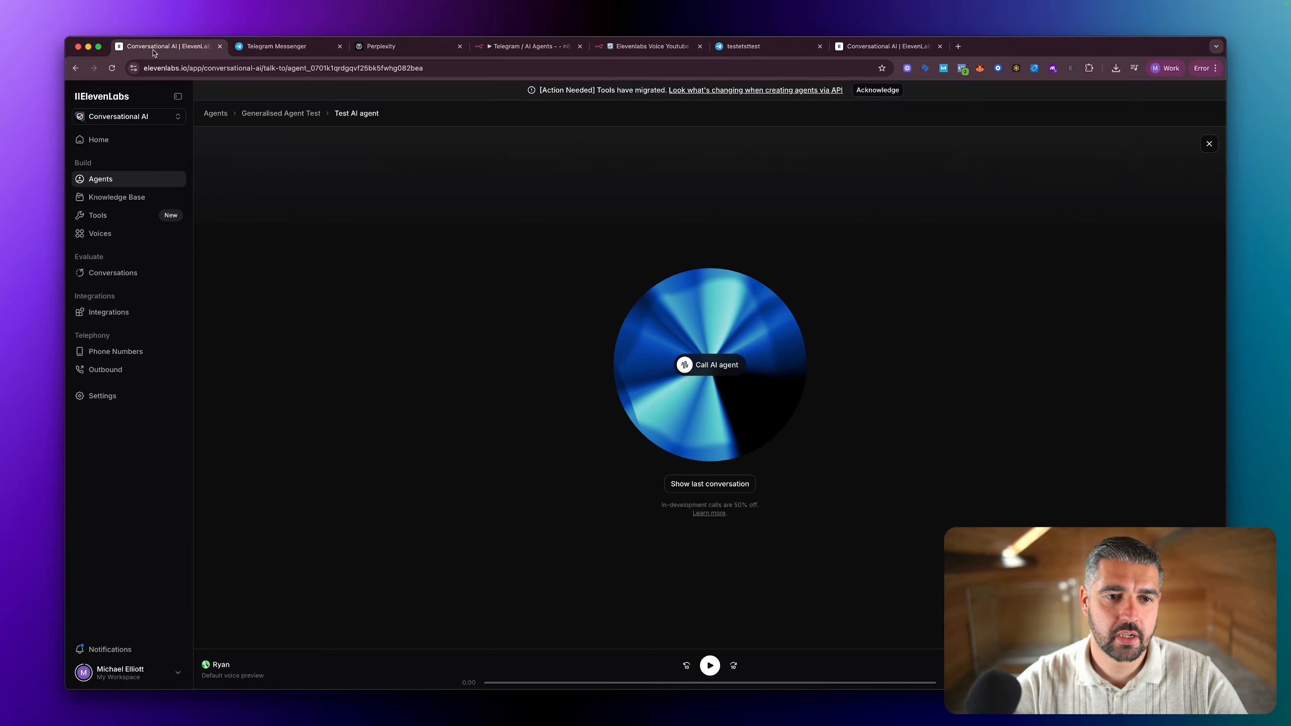
{"action": "left_click", "coordinate": [711, 366]}
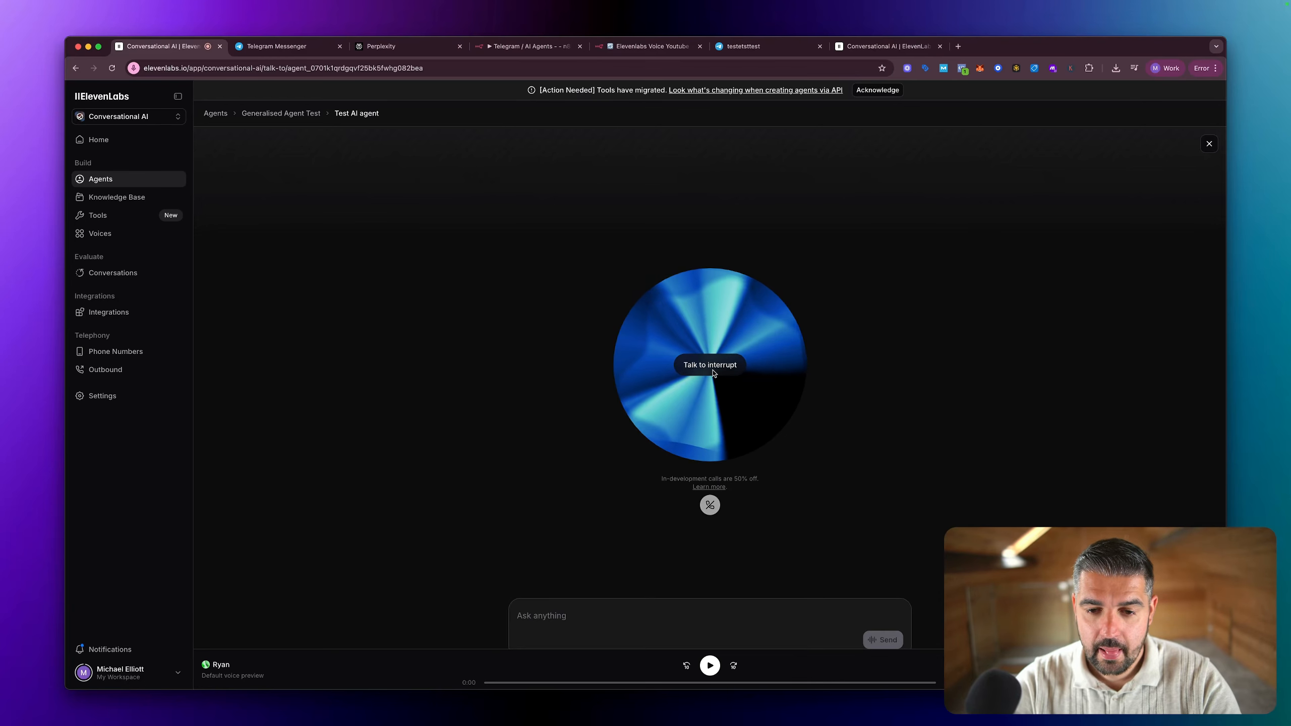
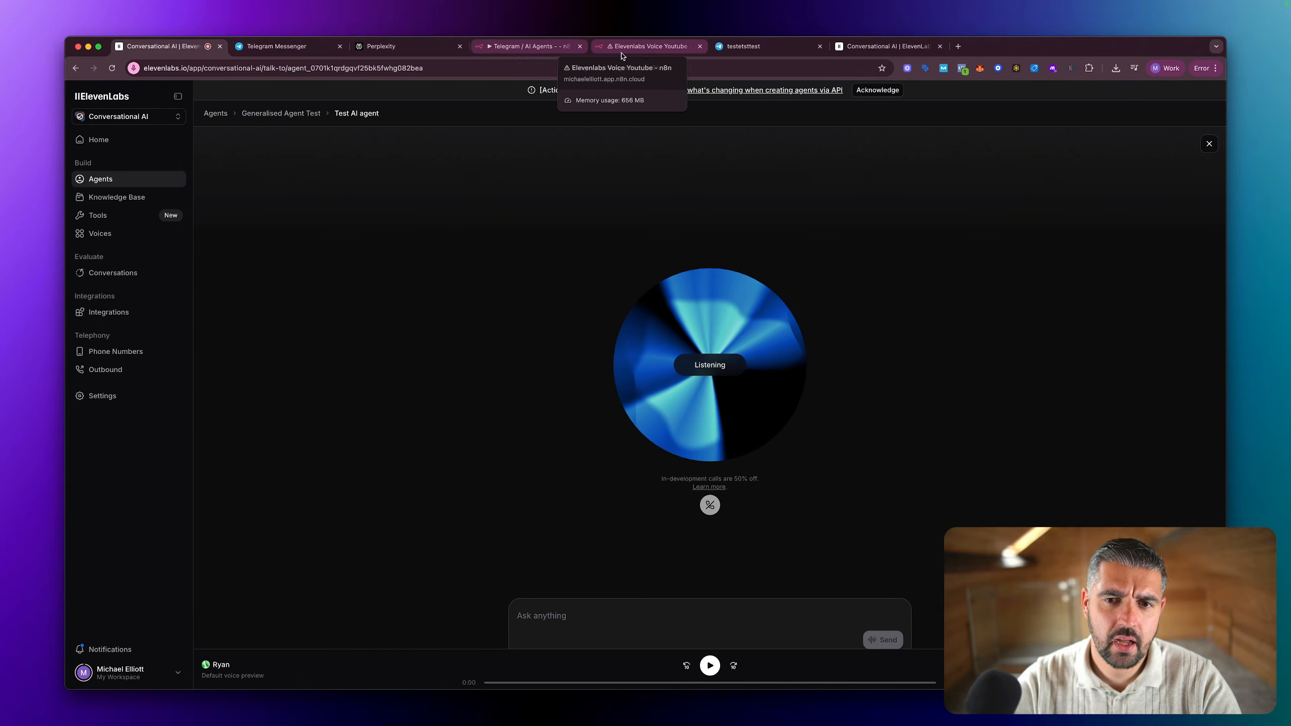
{"action": "left_click", "coordinate": [302, 56]}
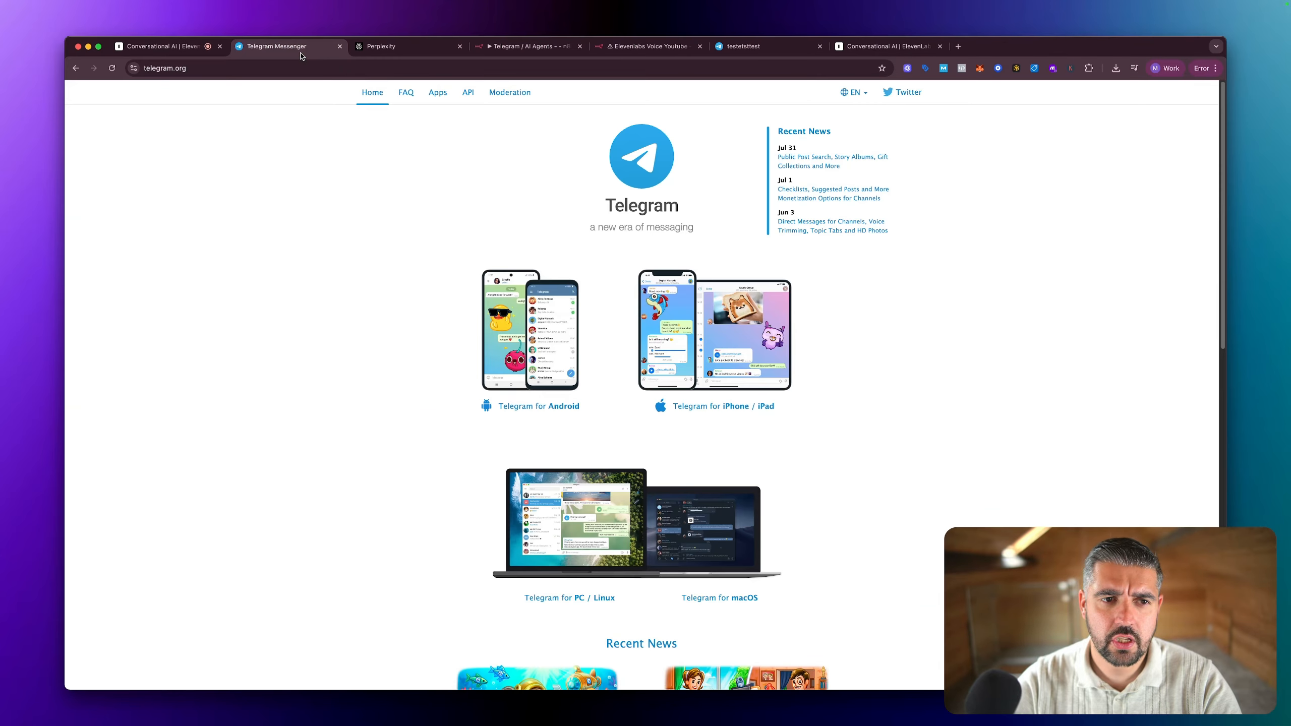
{"action": "left_click", "coordinate": [376, 53]}
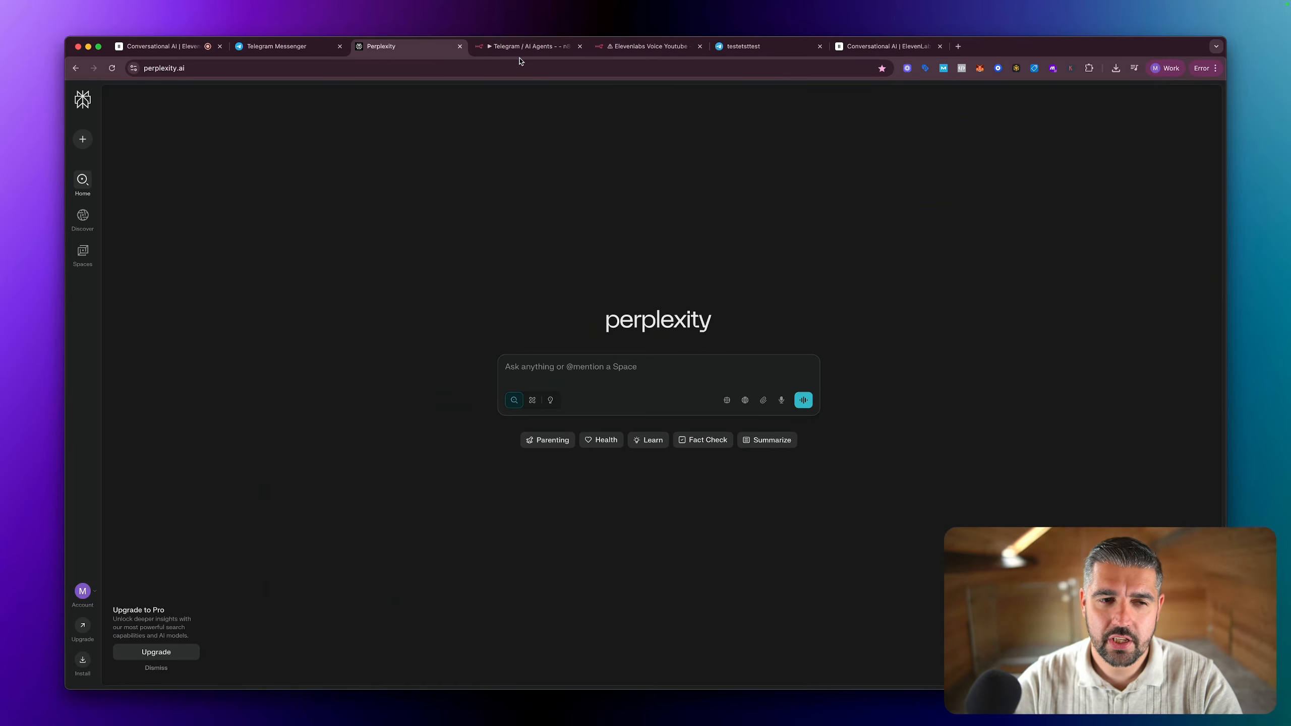
{"action": "left_click", "coordinate": [158, 53]}
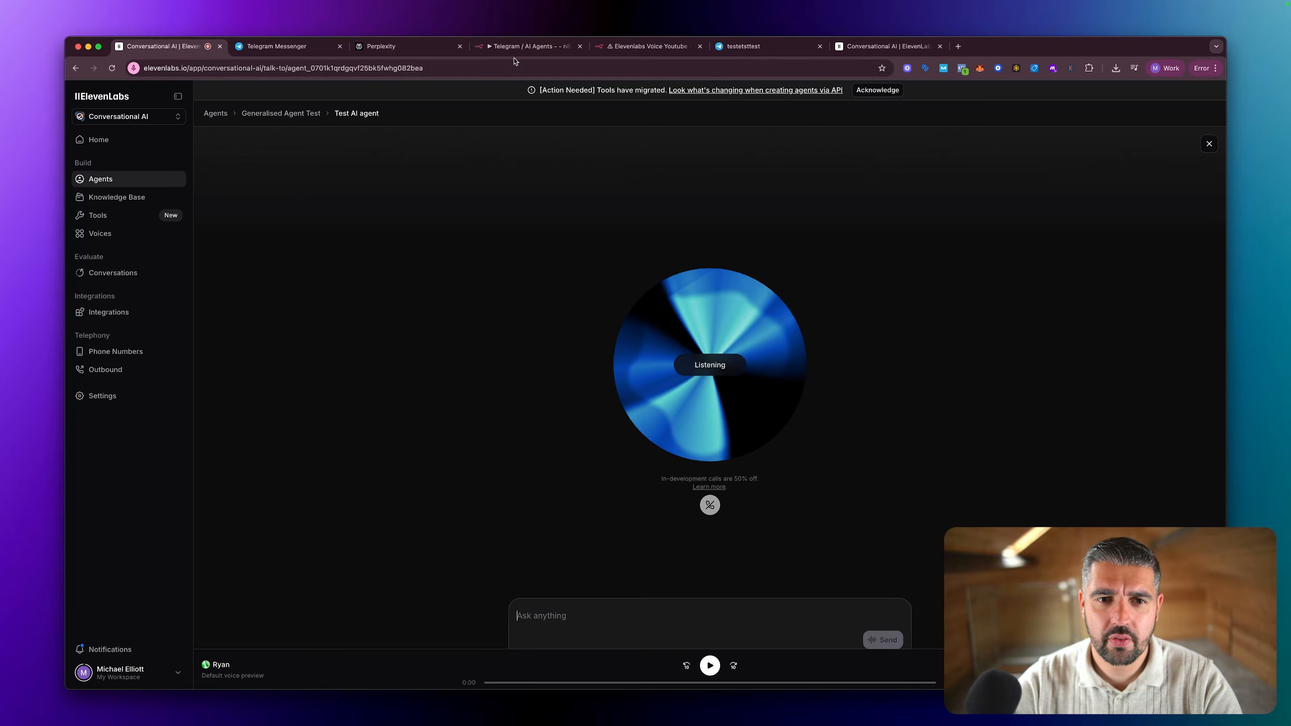
Step: Switch to the Elevenlabs Voice Youtube workflow in n8n and examine the Webhook node's error details and its Respond options
{"action": "left_click", "coordinate": [635, 51]}
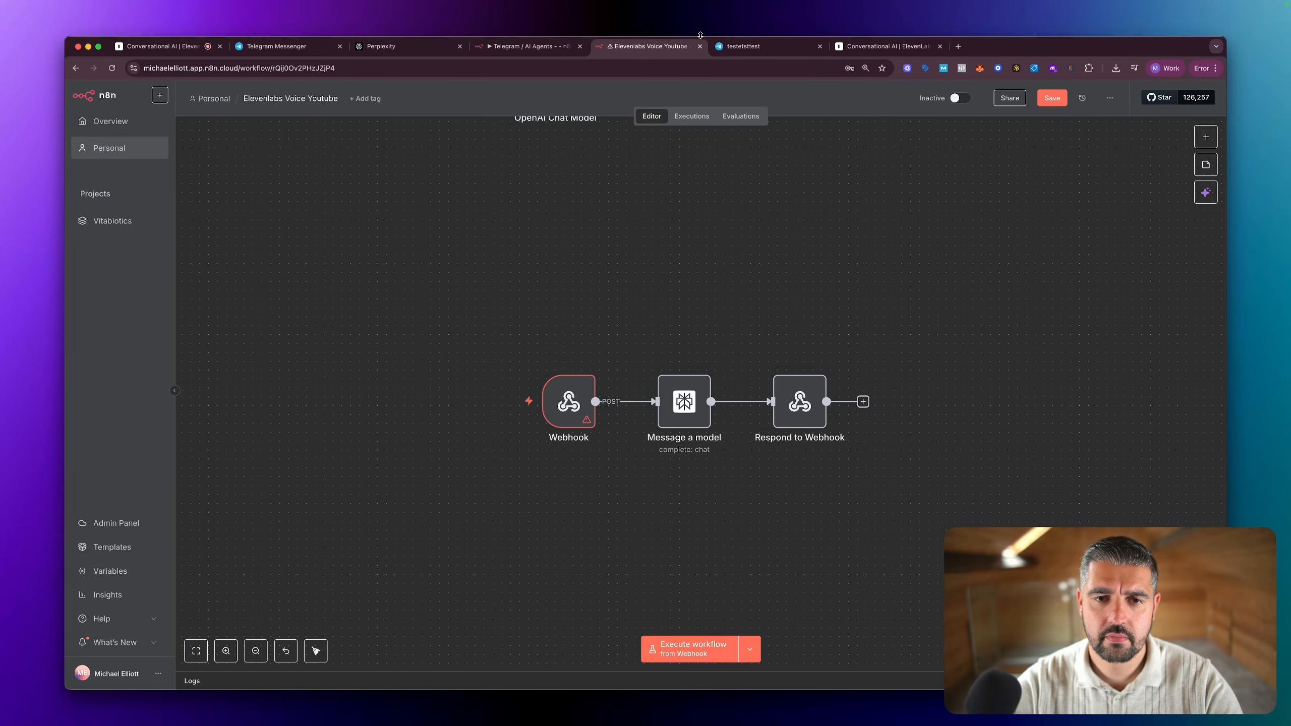
{"action": "double_click", "coordinate": [575, 403]}
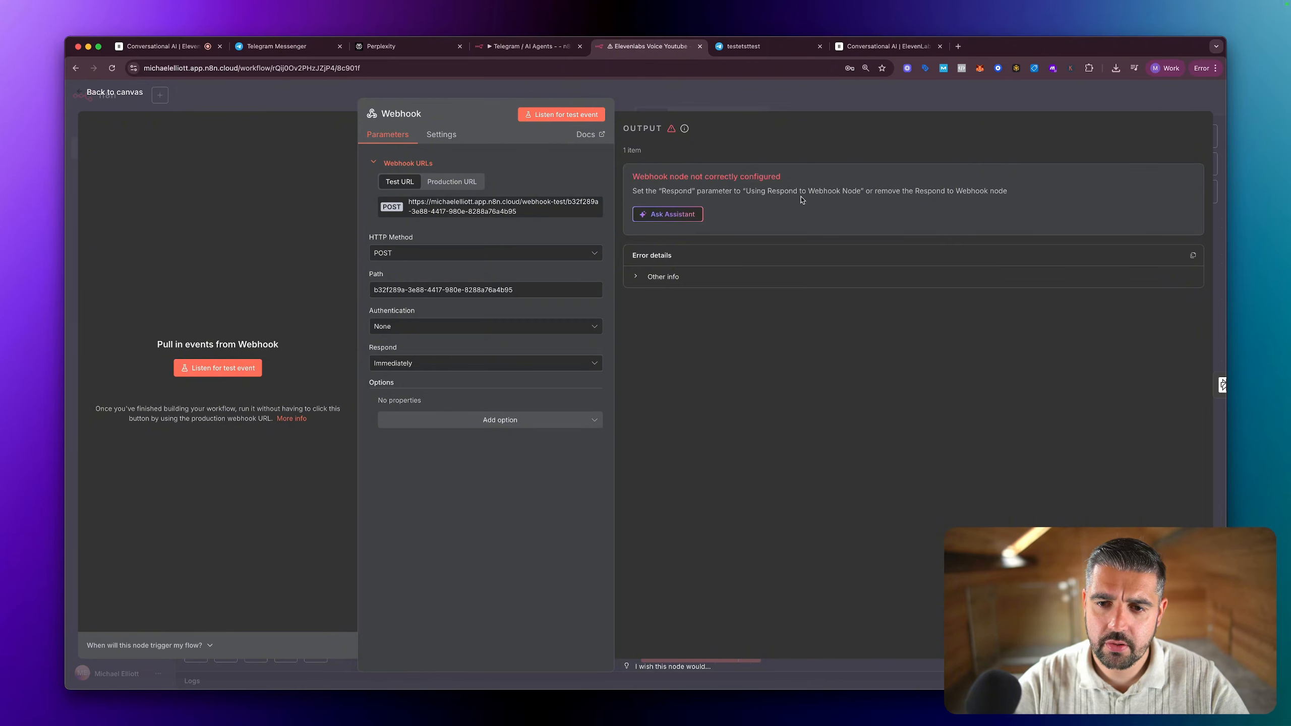
{"action": "left_click", "coordinate": [436, 364]}
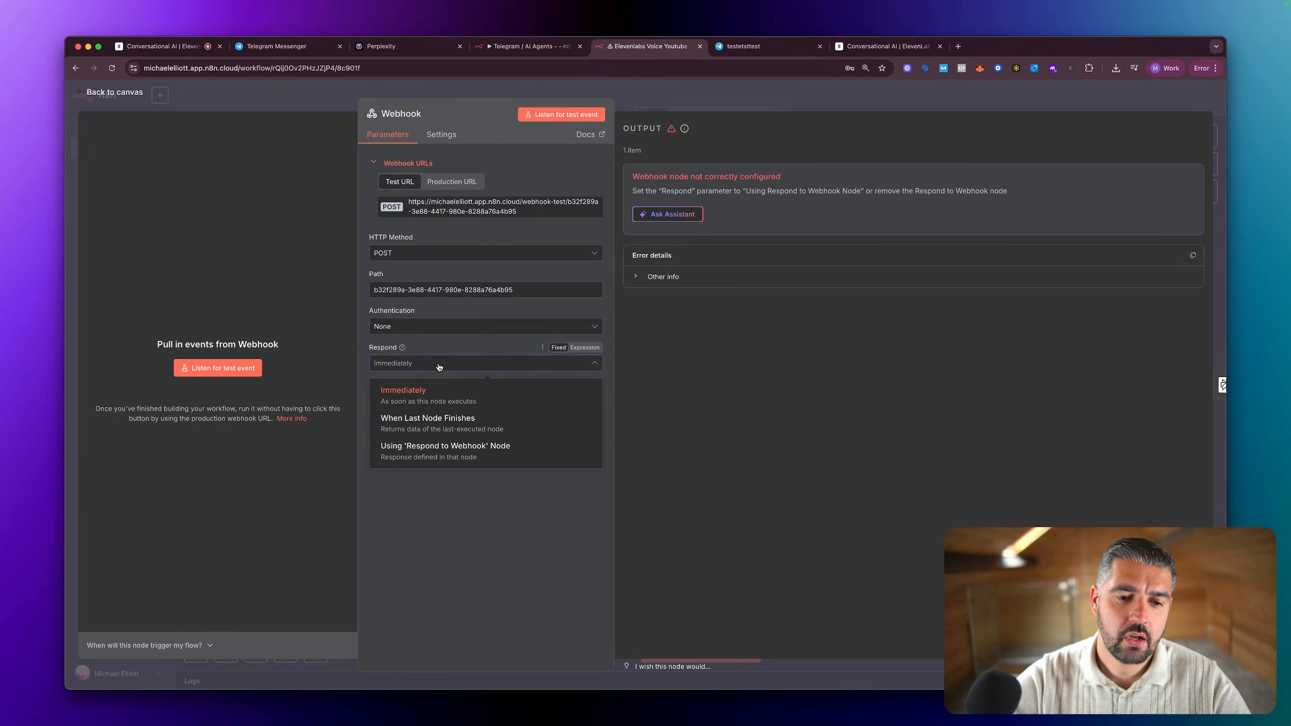
{"action": "key", "text": "Escape"}
{"action": "key", "text": "Escape"}
{"action": "scroll", "coordinate": [684, 285], "scroll_direction": "down", "scroll_amount": 1}
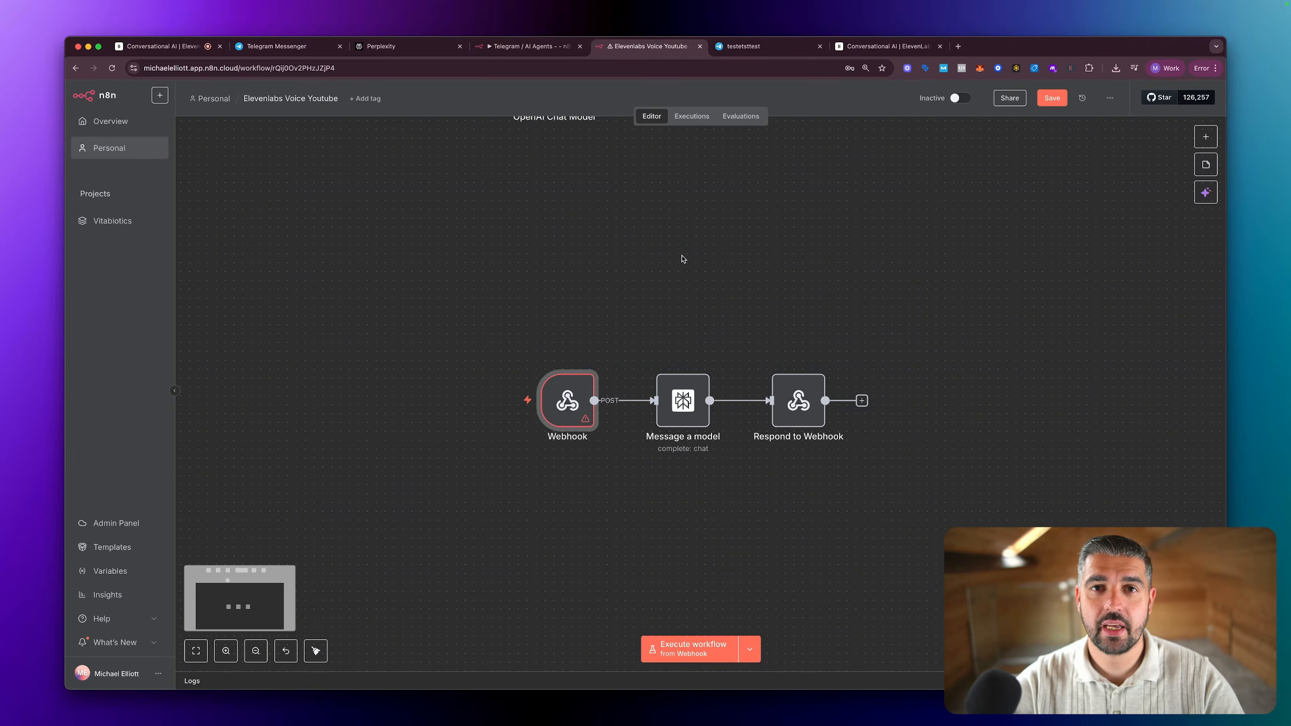
Step: Draw on-screen arrows to the Webhook, Respond to Webhook and Message a model nodes, and clear them again
{"action": "key", "text": "alt+Tab"}
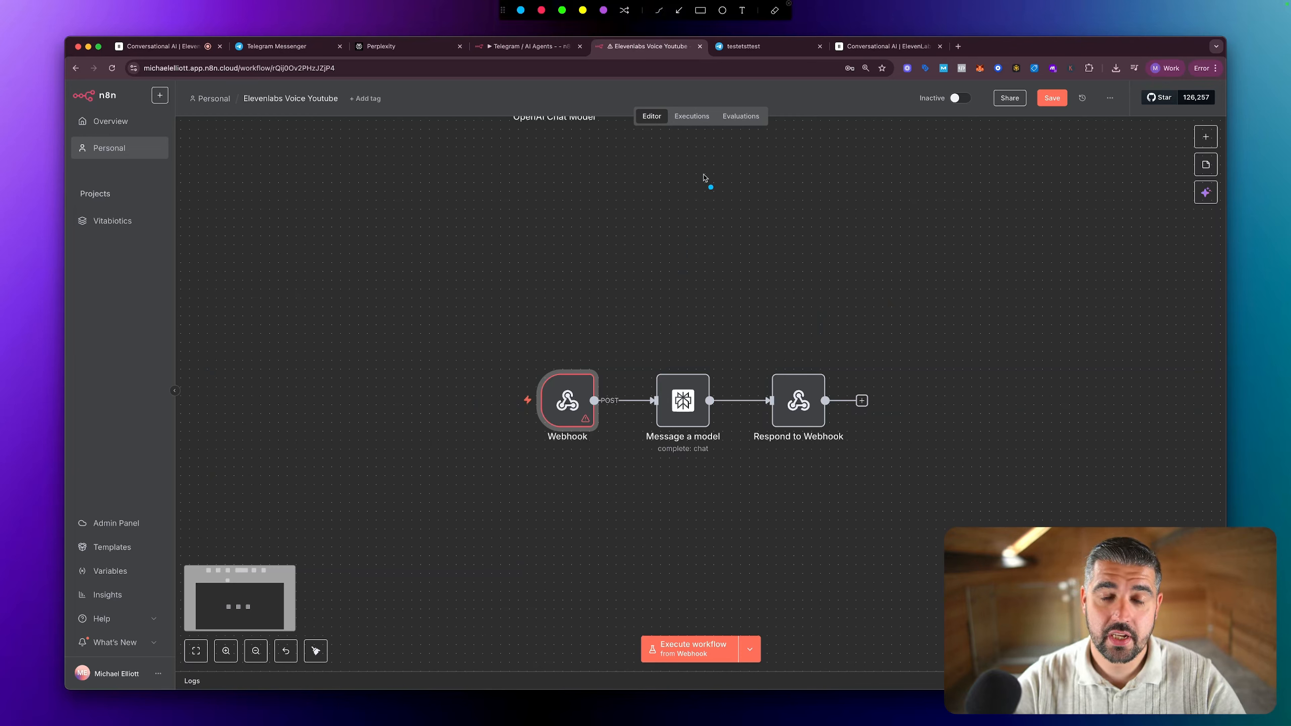
{"action": "mouse_move", "coordinate": [717, 177]}
{"action": "left_mouse_down"}
{"action": "mouse_move", "coordinate": [560, 254]}
{"action": "mouse_move", "coordinate": [533, 353]}
{"action": "mouse_move", "coordinate": [552, 365]}
{"action": "left_mouse_up"}
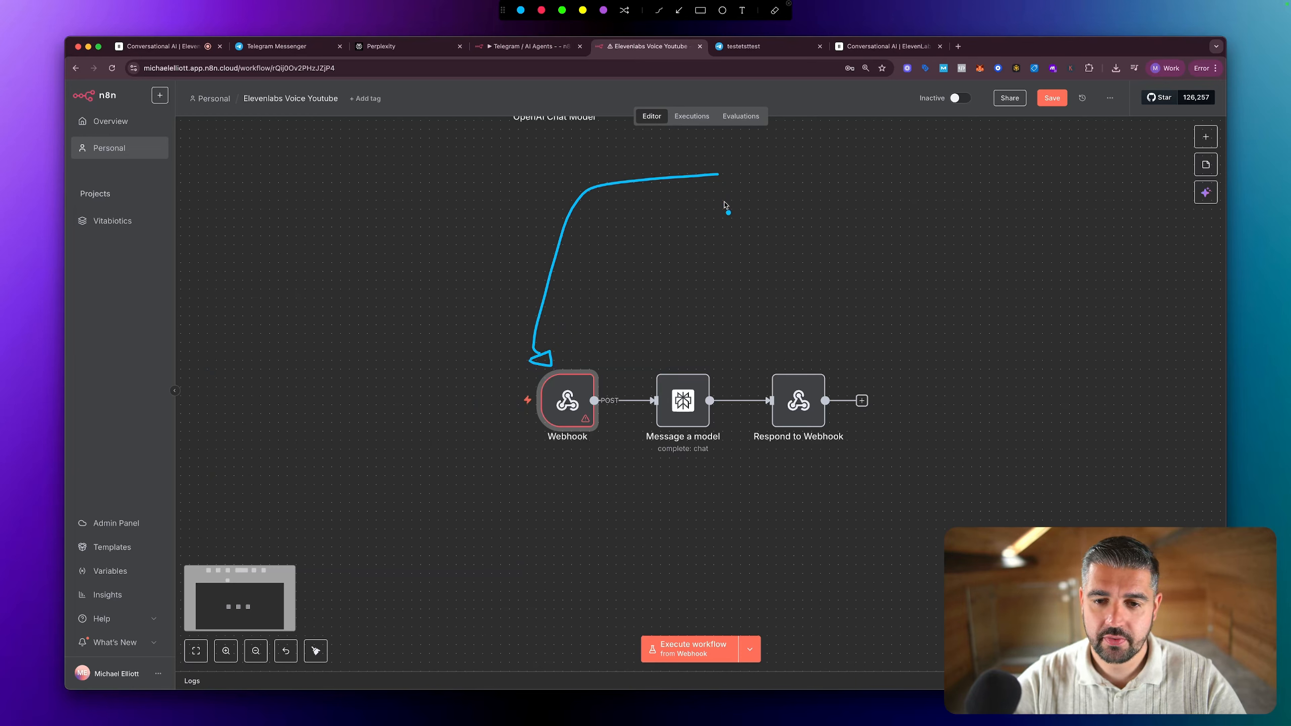
{"action": "mouse_move", "coordinate": [738, 180]}
{"action": "left_mouse_down"}
{"action": "mouse_move", "coordinate": [889, 350]}
{"action": "mouse_move", "coordinate": [838, 361]}
{"action": "left_mouse_up"}
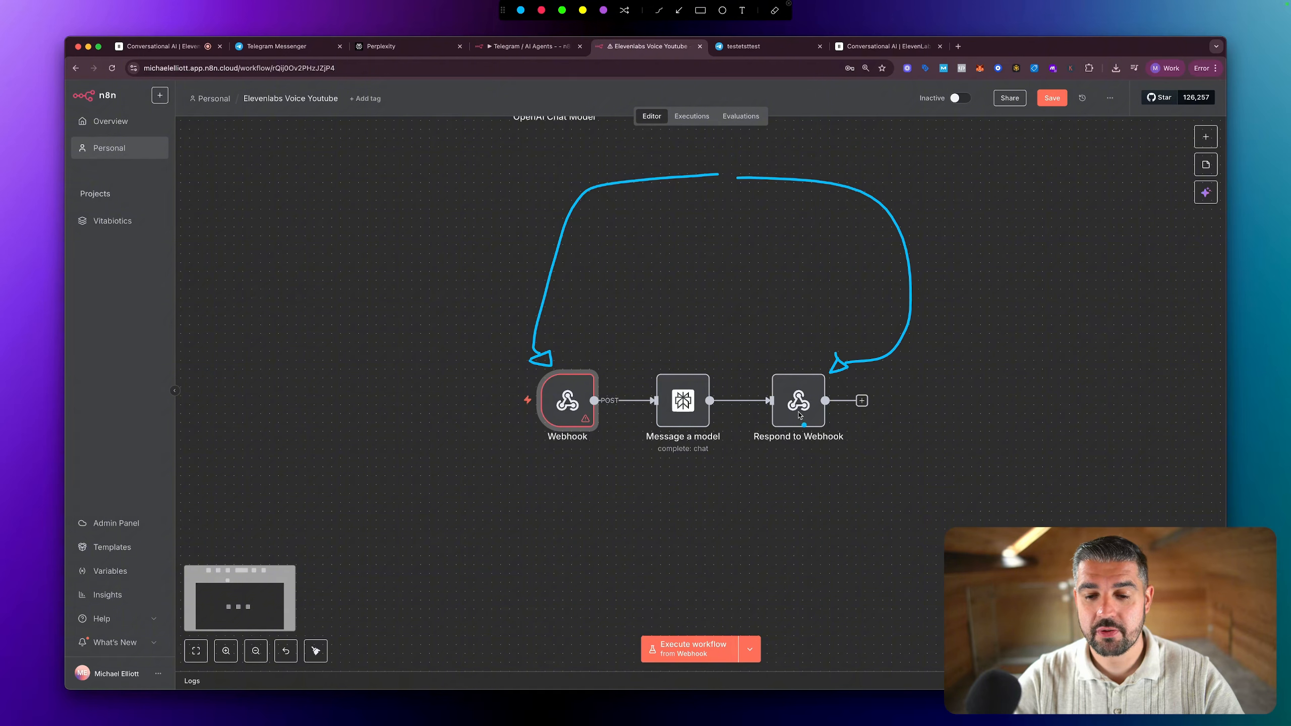
{"action": "key", "text": "Escape"}
{"action": "key", "text": "ctrl+a"}
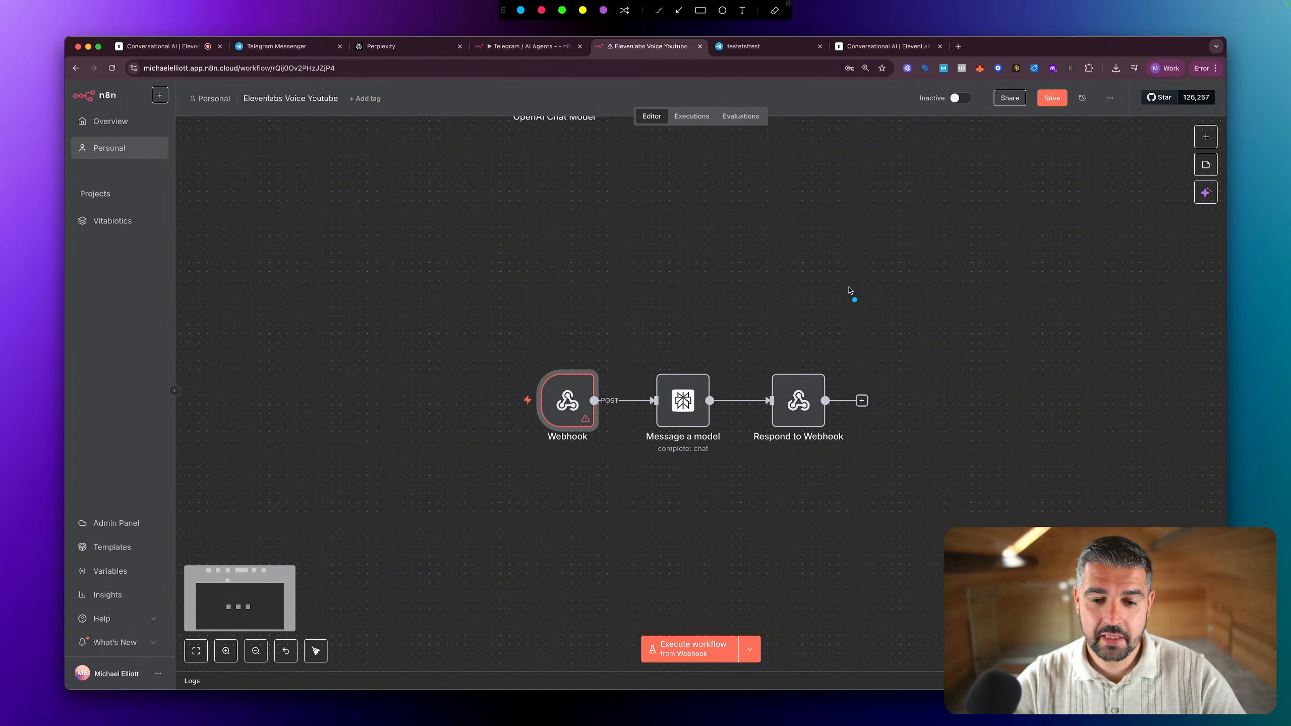
{"action": "mouse_move", "coordinate": [884, 264]}
{"action": "left_mouse_down"}
{"action": "mouse_move", "coordinate": [695, 289]}
{"action": "mouse_move", "coordinate": [674, 341]}
{"action": "mouse_move", "coordinate": [692, 371]}
{"action": "mouse_move", "coordinate": [668, 346]}
{"action": "left_mouse_up"}
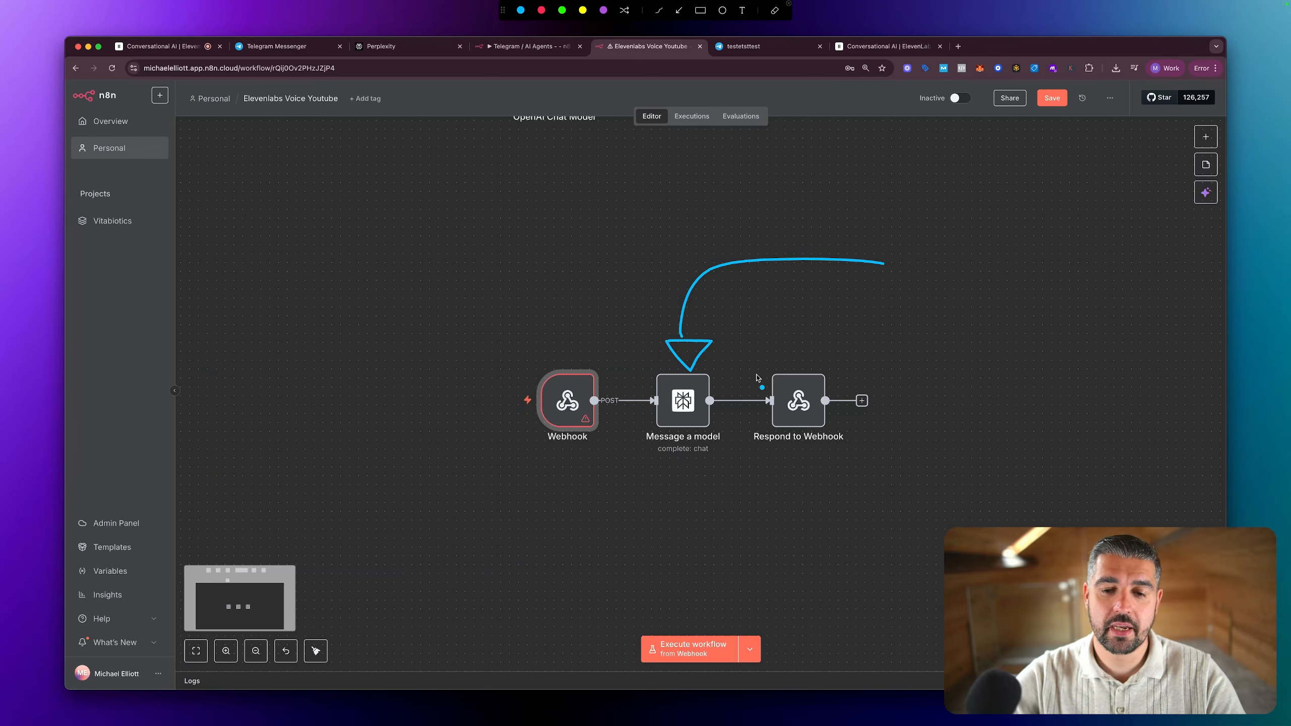
{"action": "key", "text": "Escape"}
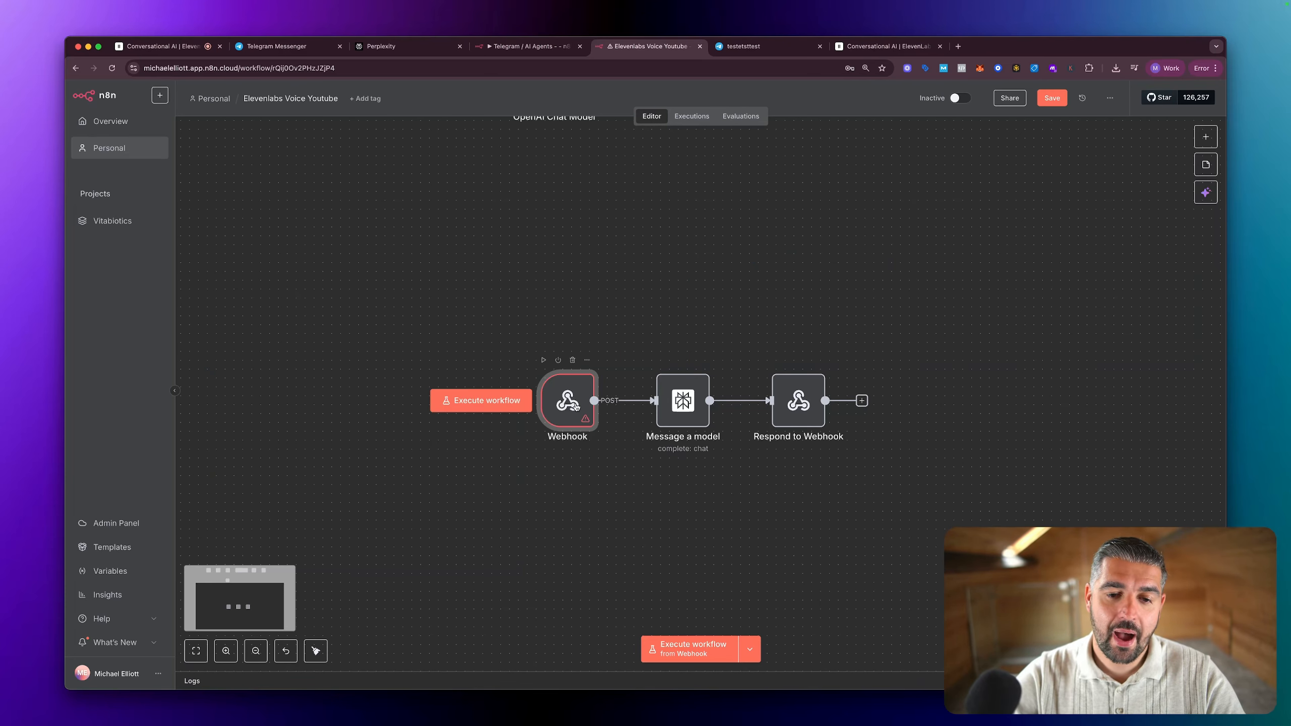
Step: Set the Webhook node's Respond option to Using 'Respond to Webhook' Node, return to the canvas and save the workflow
{"action": "double_click", "coordinate": [576, 406]}
{"action": "left_click", "coordinate": [467, 363]}
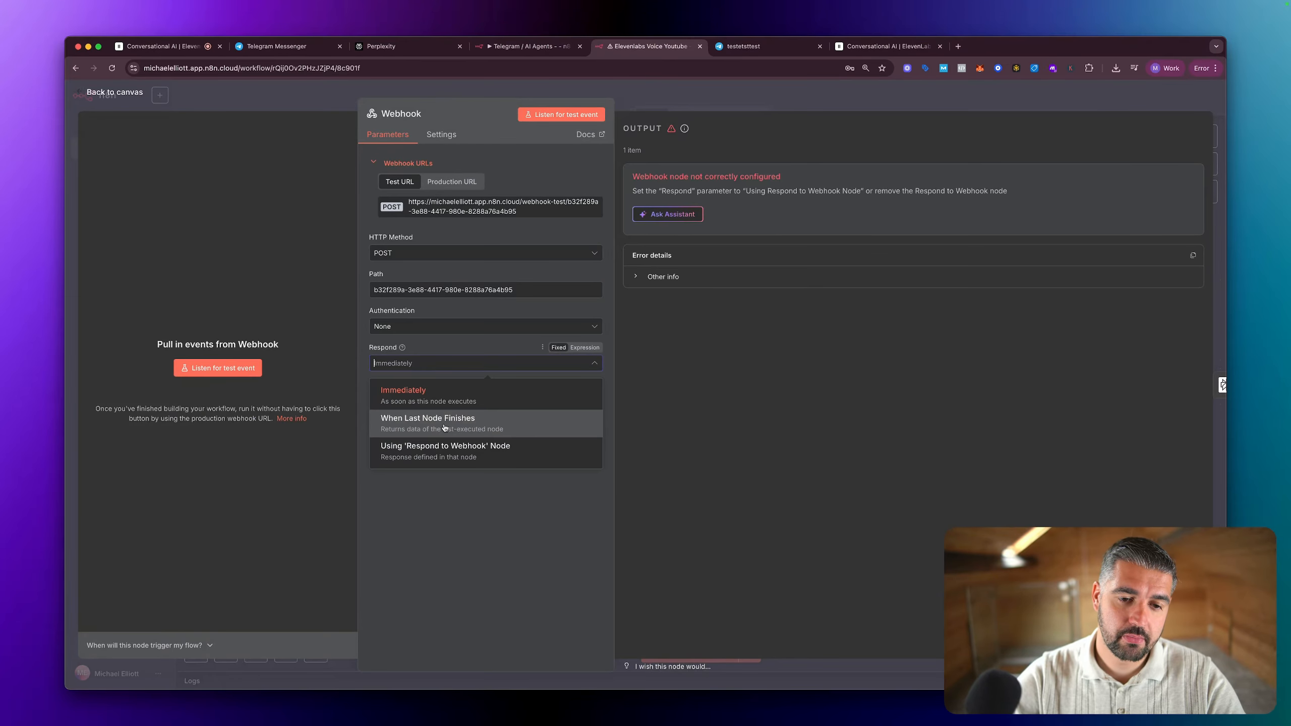
{"action": "left_click", "coordinate": [435, 458]}
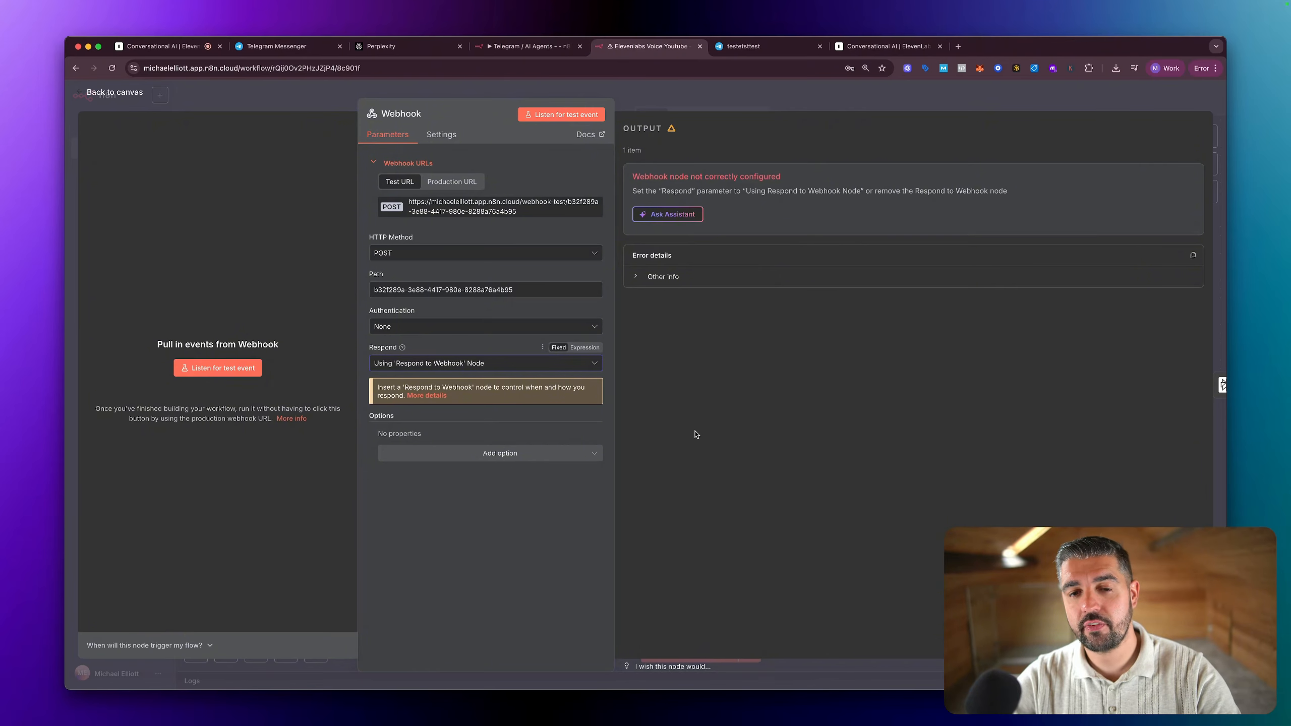
{"action": "key", "text": "Escape"}
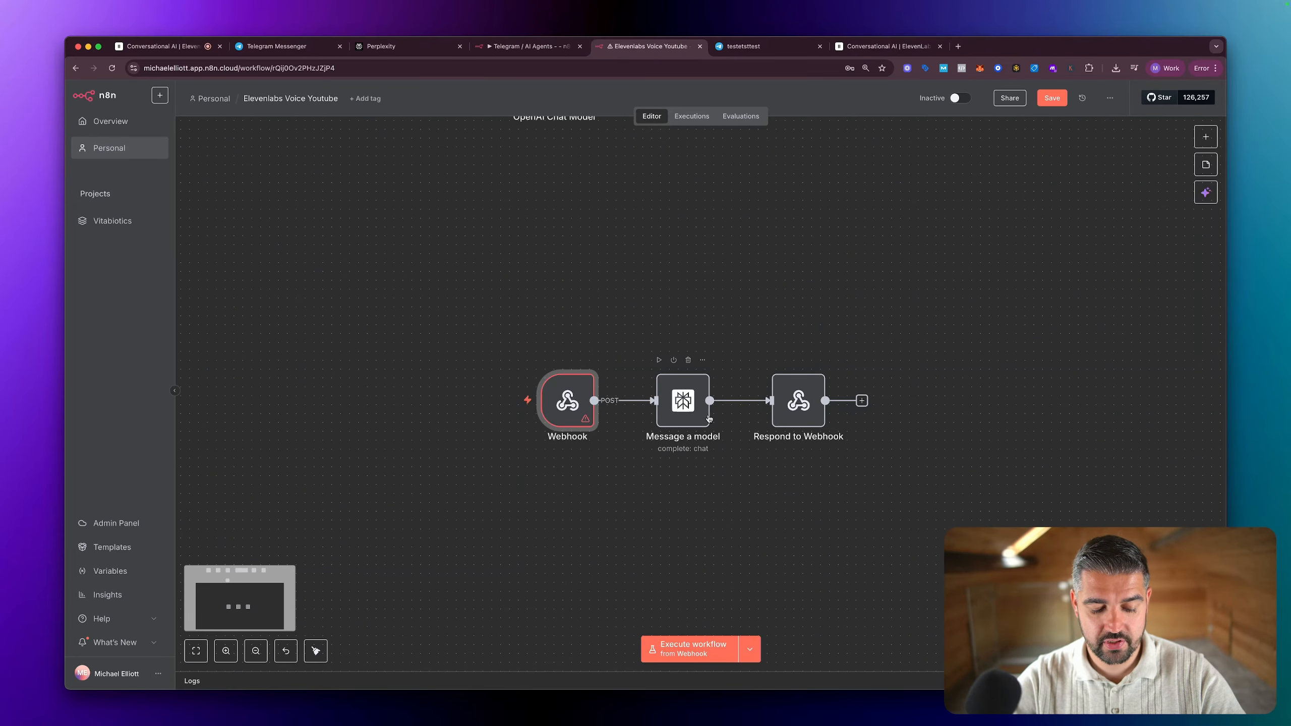
{"action": "double_click", "coordinate": [569, 407]}
{"action": "key", "text": "Escape"}
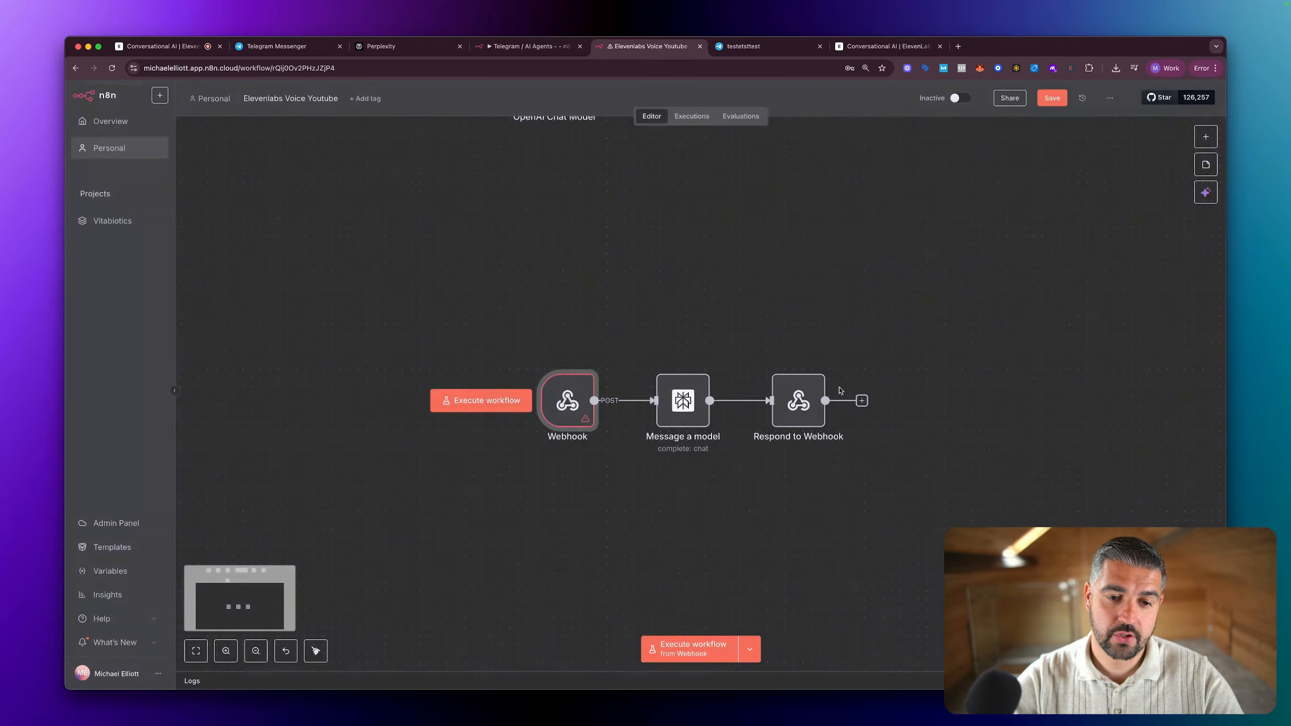
{"action": "key", "text": "super+s"}
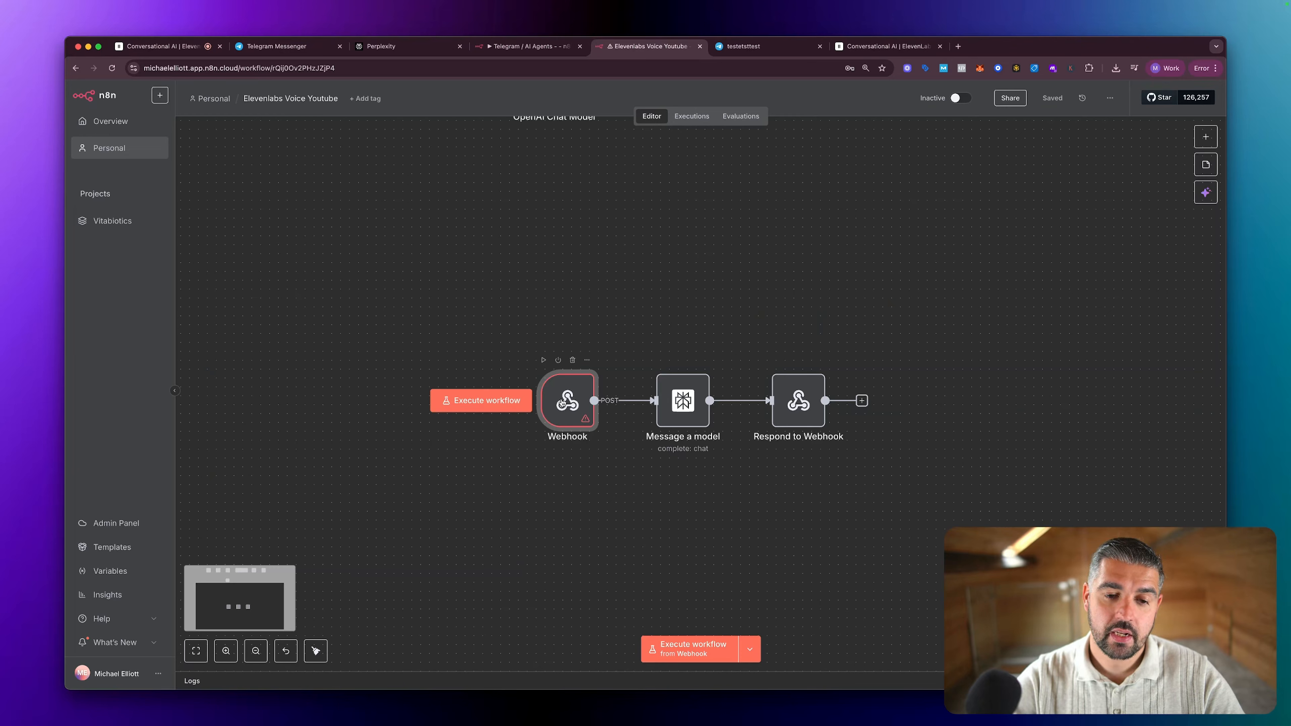
Step: Execute the workflow from the Webhook node, switch to the ElevenLabs agent test page, reload it and start a new call
{"action": "left_click", "coordinate": [499, 401]}
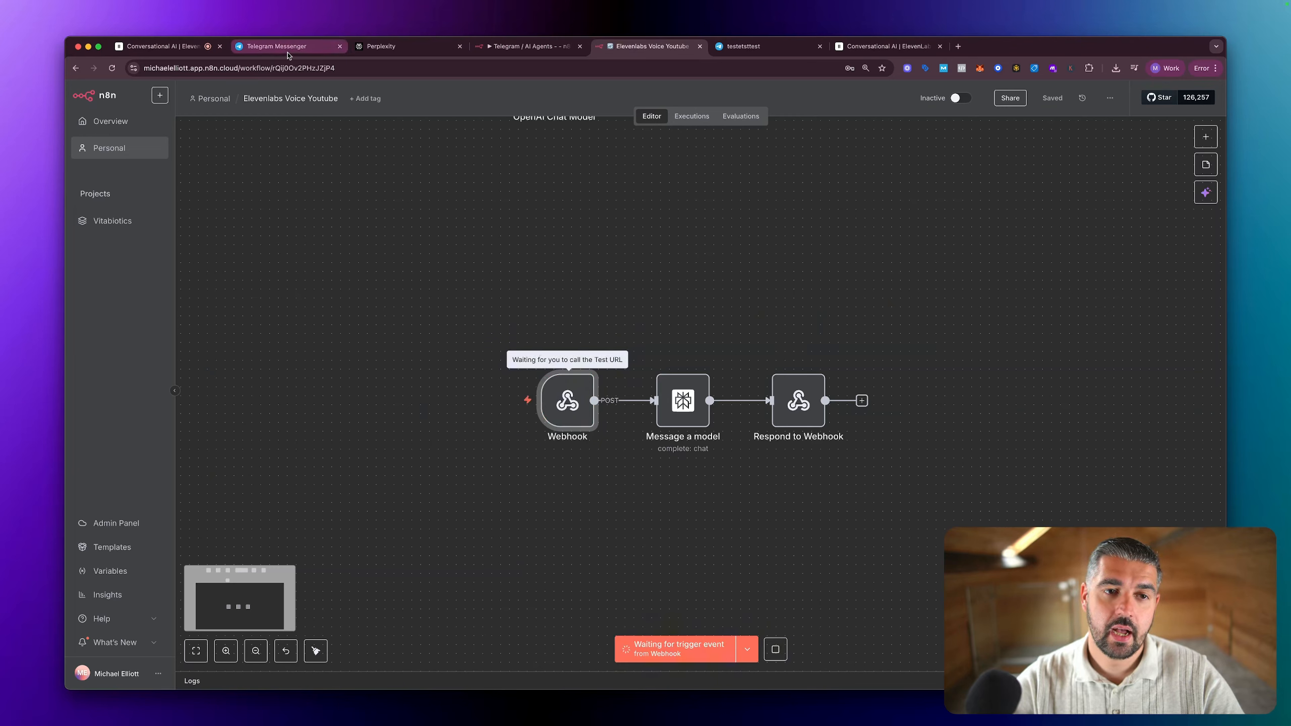
{"action": "left_click", "coordinate": [165, 46]}
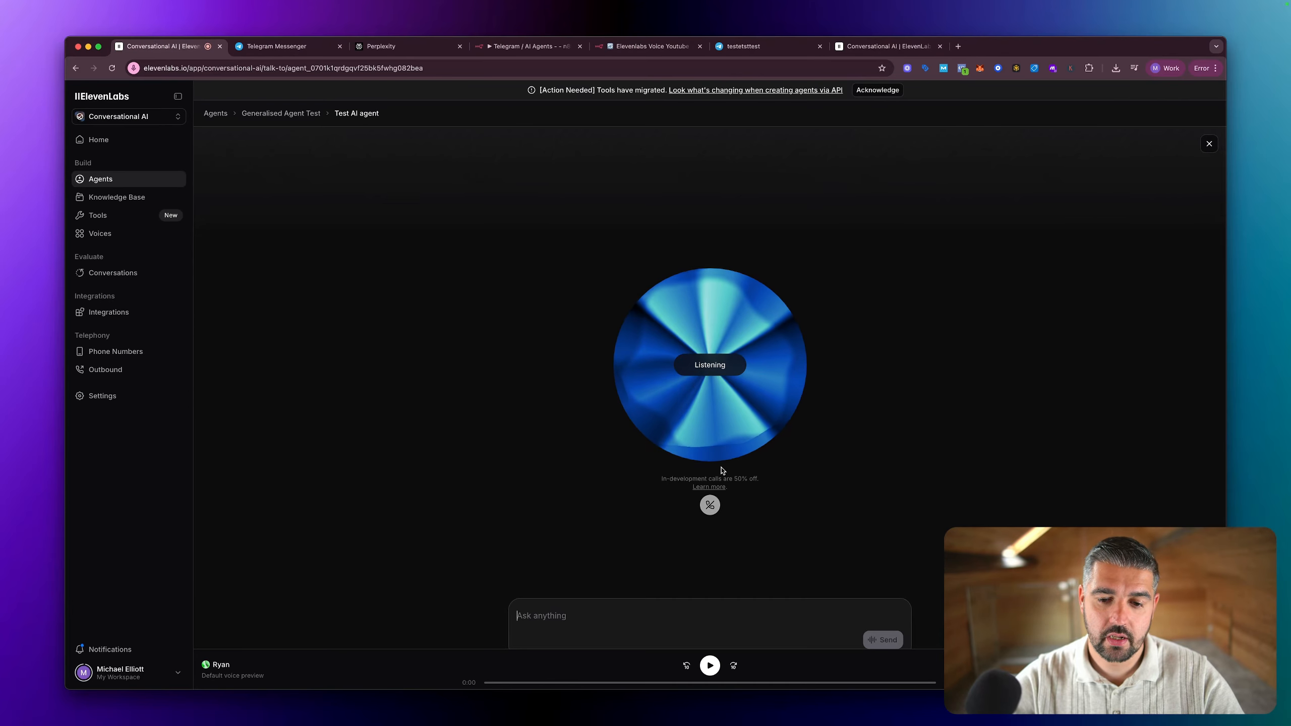
{"action": "left_click_drag", "start_coordinate": [703, 548], "coordinate": [707, 479]}
{"action": "left_click", "coordinate": [112, 67]}
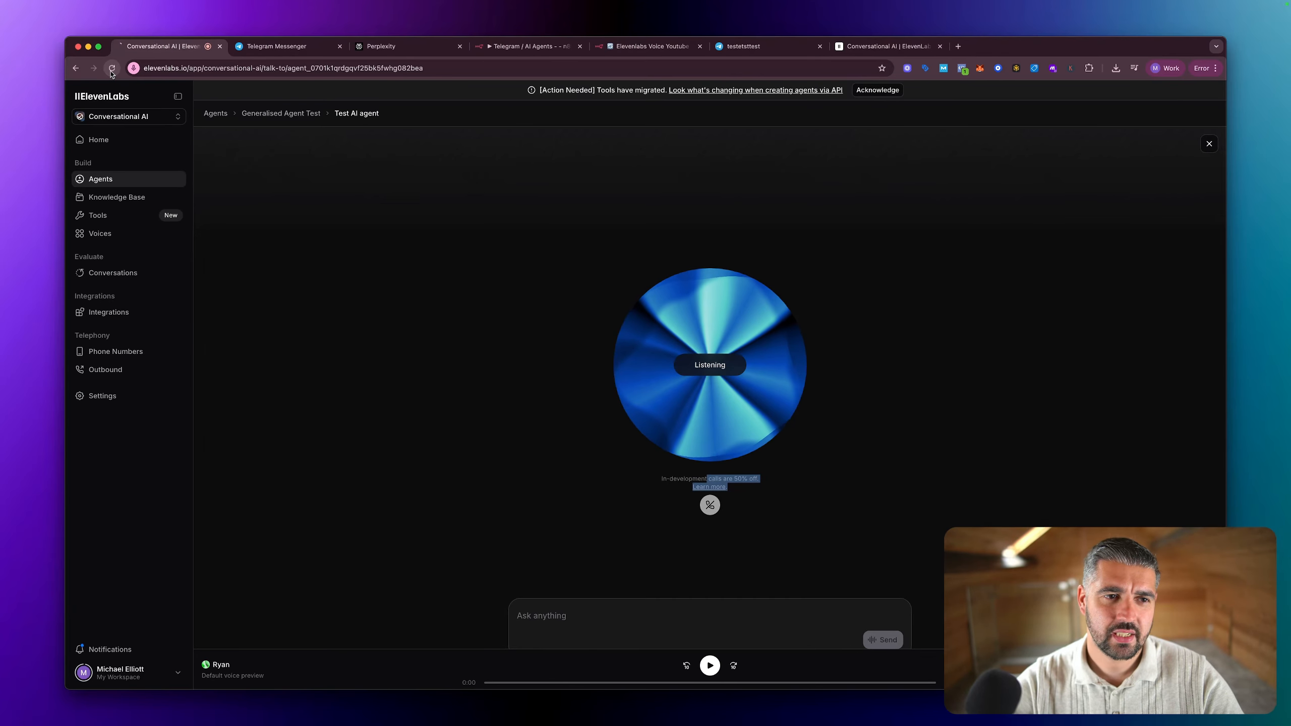
{"action": "left_click", "coordinate": [707, 385]}
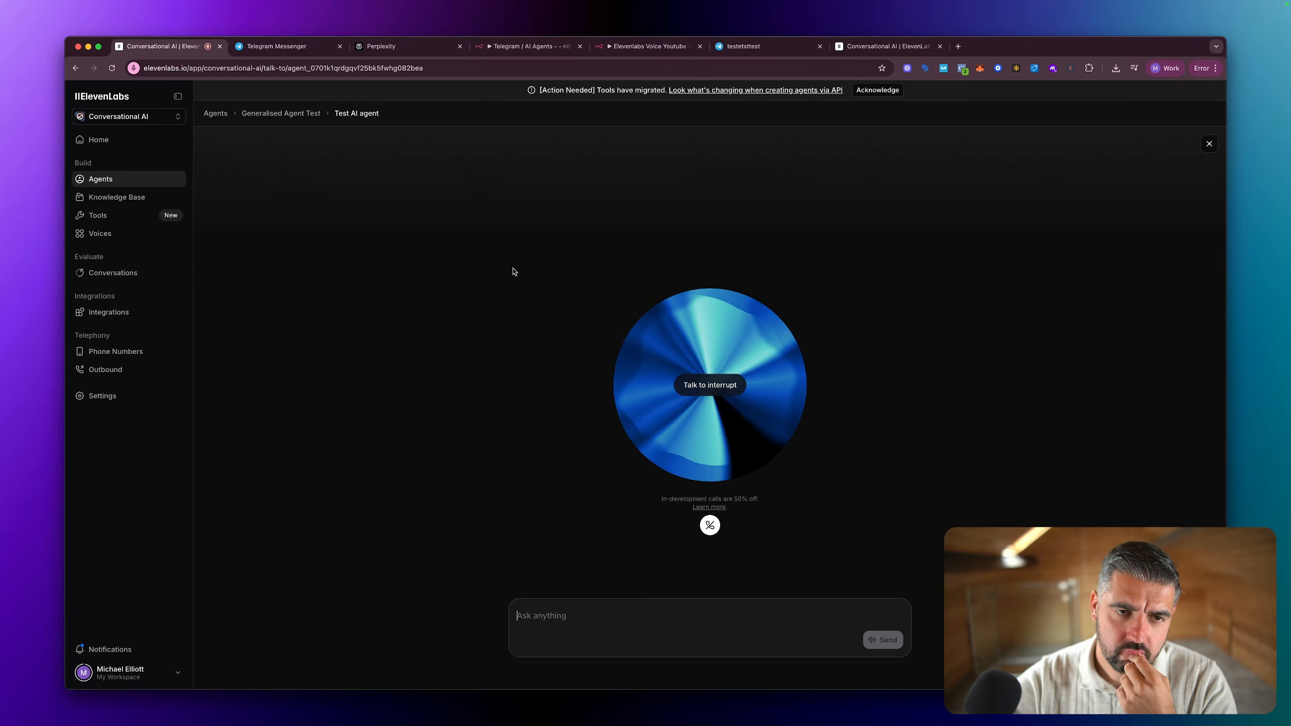
Step: Return to the Elevenlabs Voice Youtube workflow in n8n and check how its nodes ran for the test call
{"action": "left_click", "coordinate": [489, 49]}
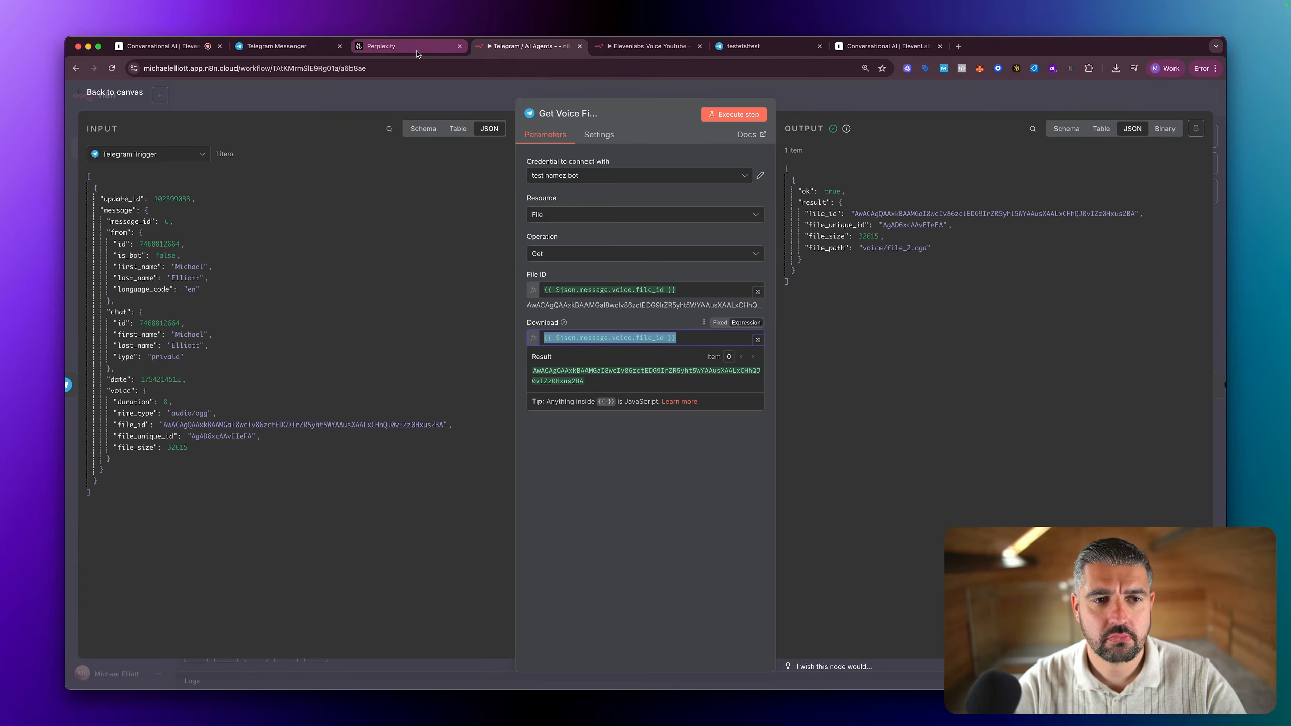
{"action": "left_click", "coordinate": [163, 46]}
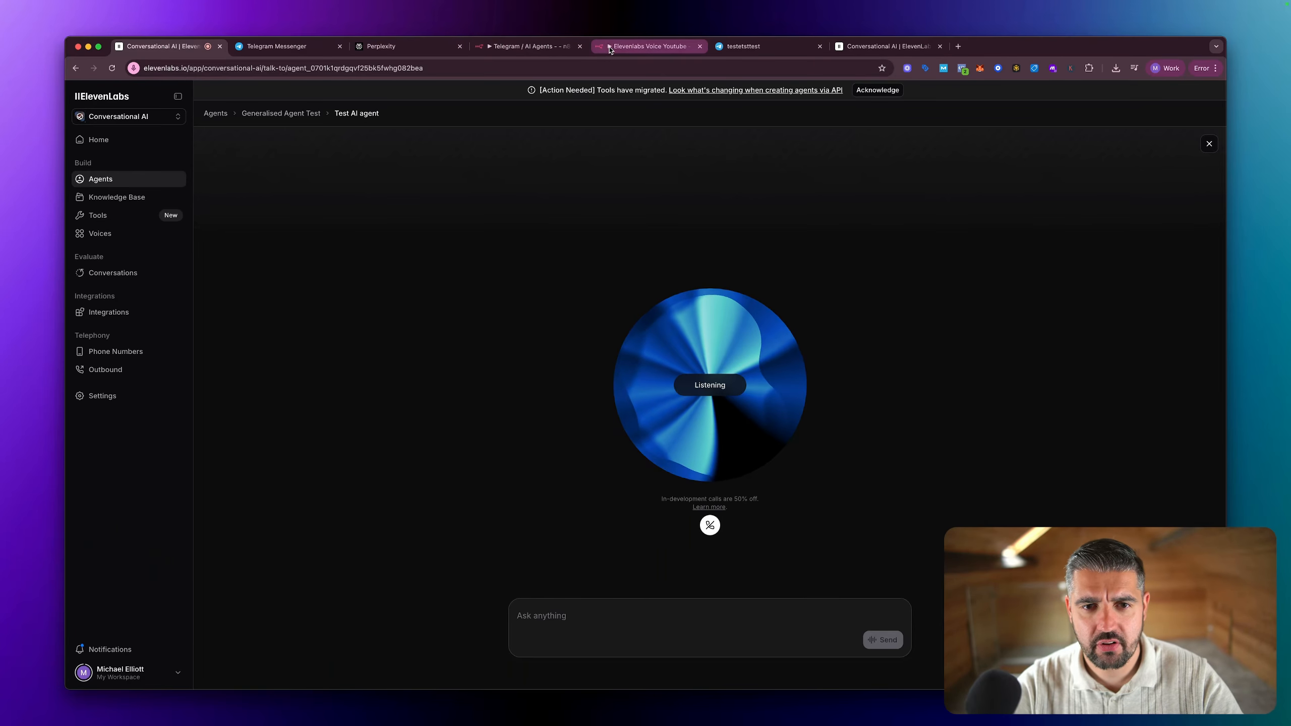
{"action": "left_click", "coordinate": [641, 46]}
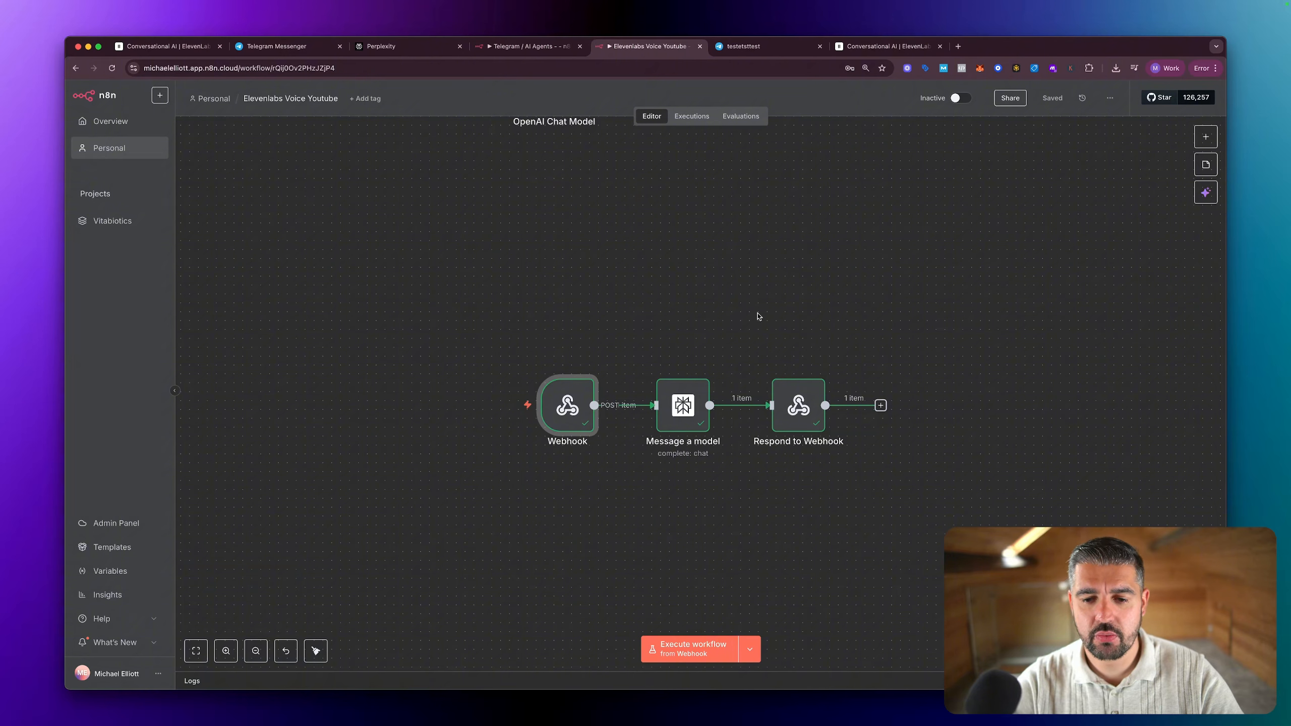
Step: Move the Respond to Webhook node farther from Message a model and insert an AI Agent node on the connection between them
{"action": "left_click_drag", "start_coordinate": [804, 403], "coordinate": [905, 401]}
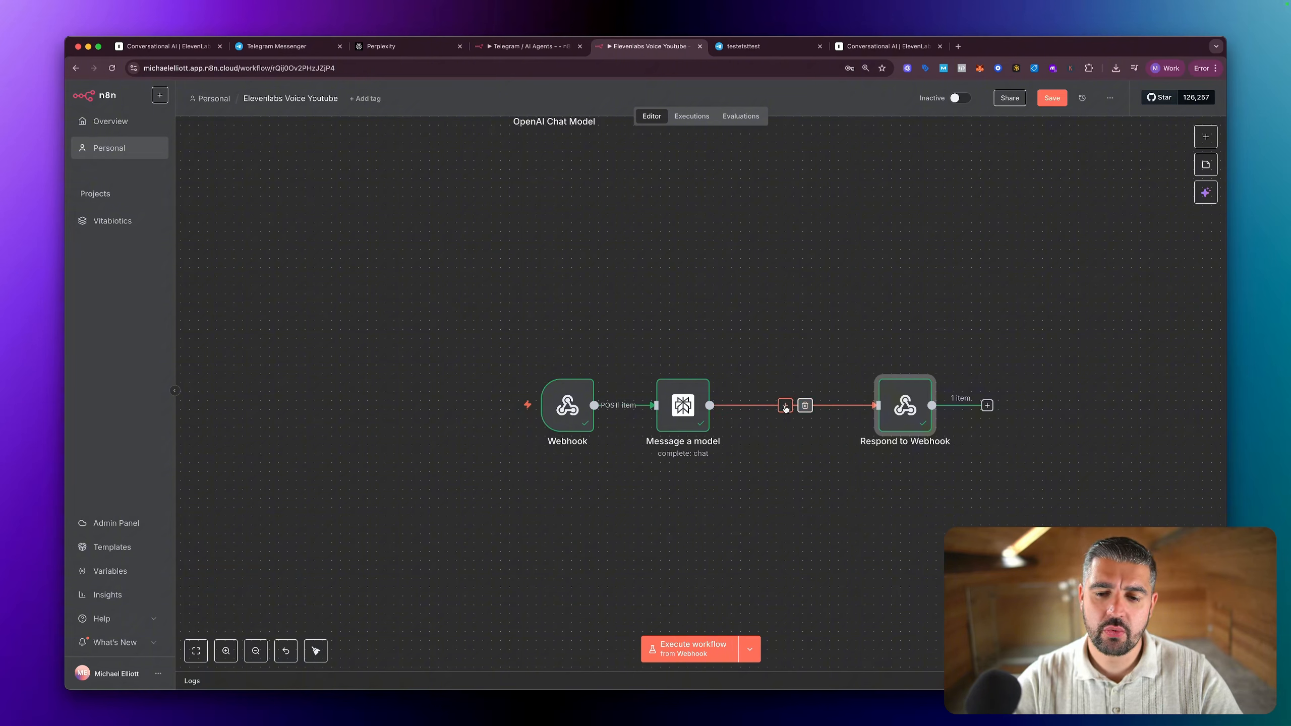
{"action": "left_click", "coordinate": [786, 406]}
{"action": "left_click", "coordinate": [1063, 224]}
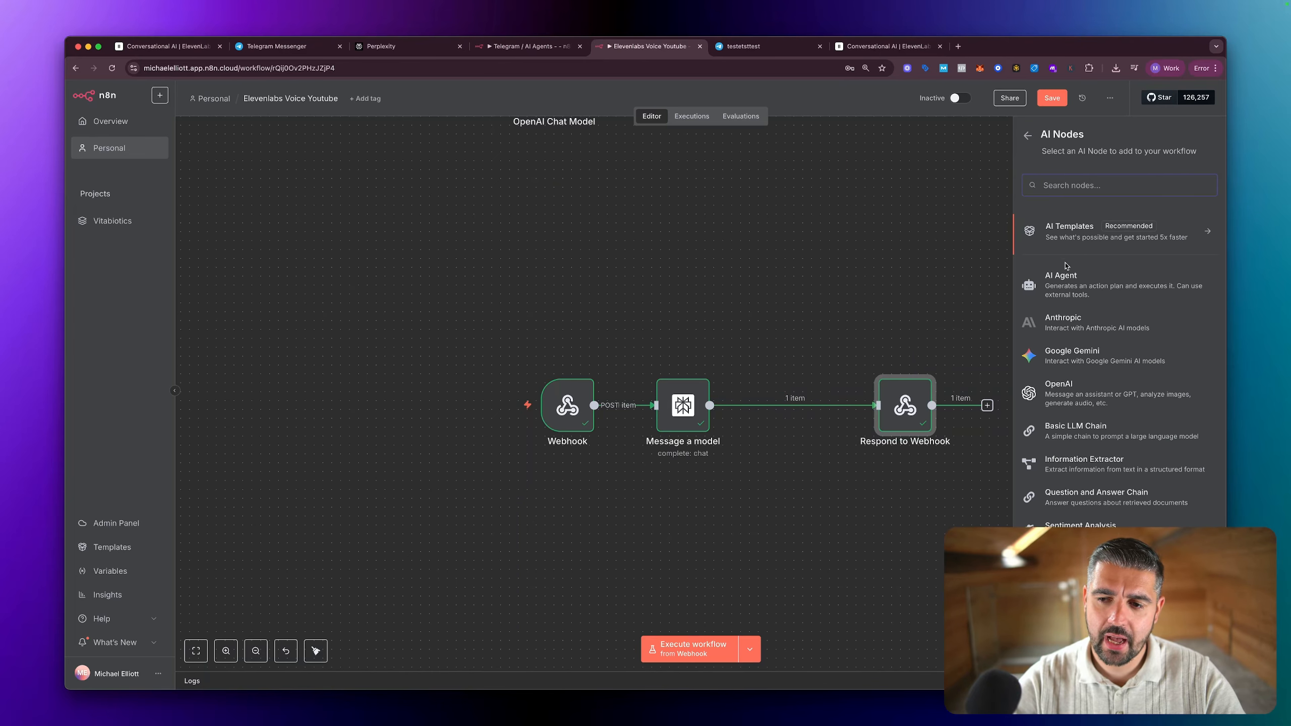
{"action": "left_click", "coordinate": [1070, 281]}
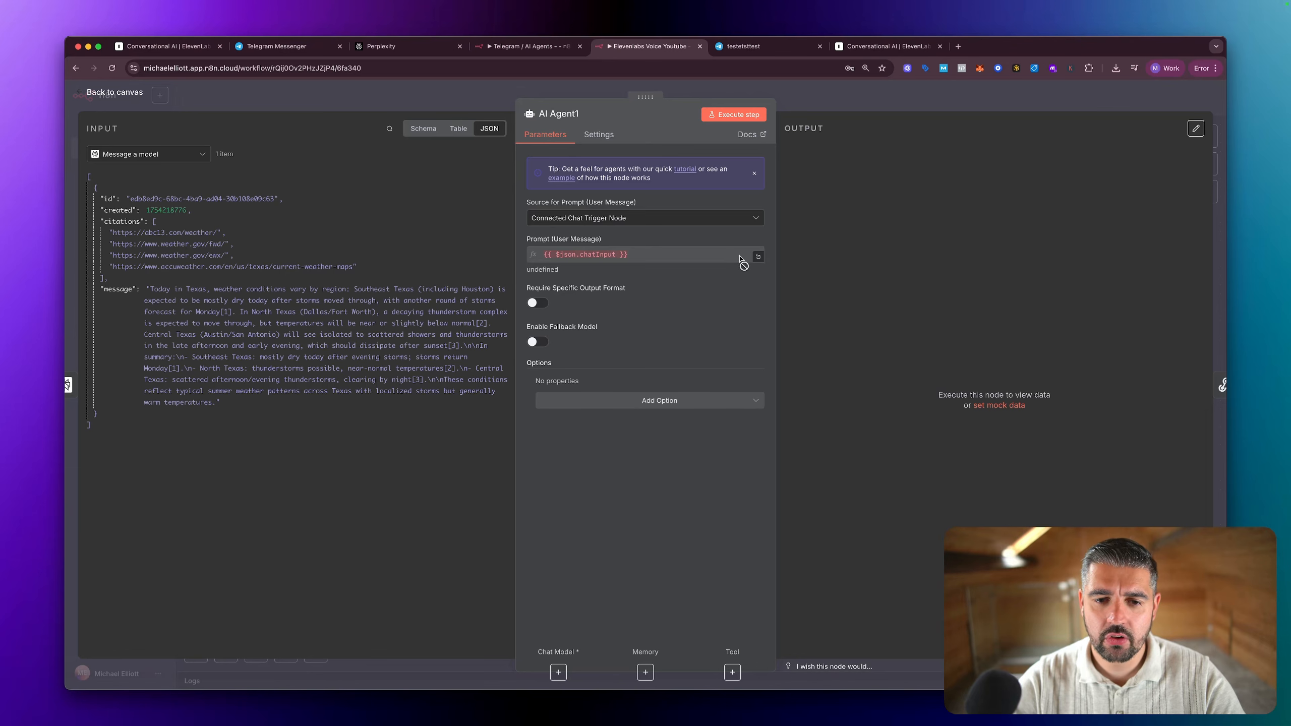
Step: Set the AI Agent's prompt source to Define below and map Perplexity's message field, {{ $json.message }}, as the user message
{"action": "left_click", "coordinate": [636, 219]}
{"action": "left_click", "coordinate": [630, 281]}
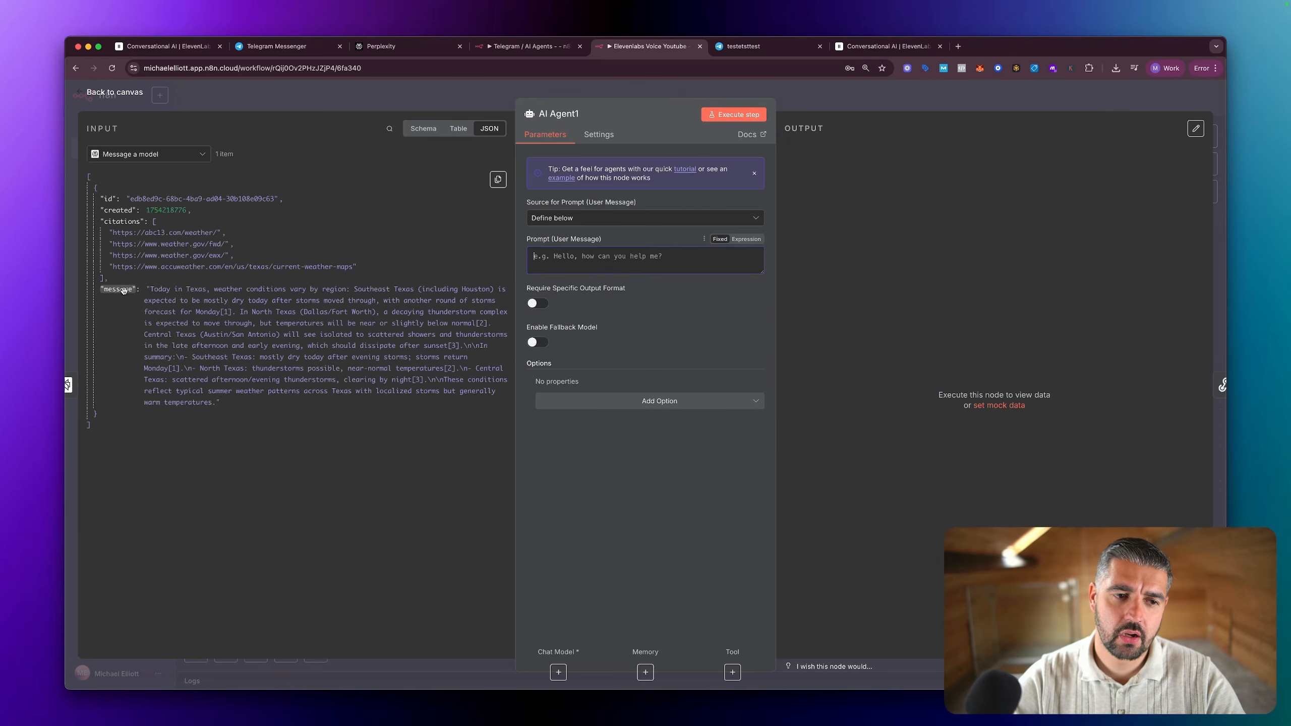
{"action": "left_click", "coordinate": [423, 128]}
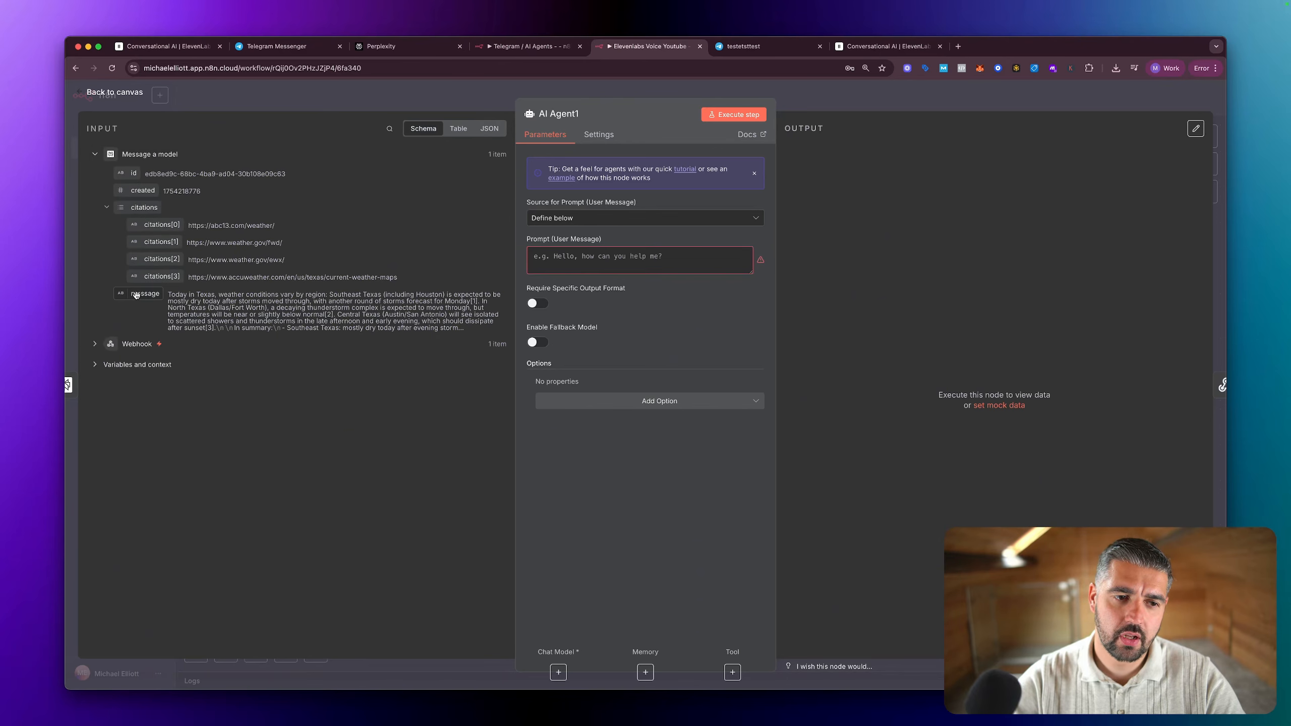
{"action": "left_click_drag", "start_coordinate": [144, 293], "coordinate": [545, 261]}
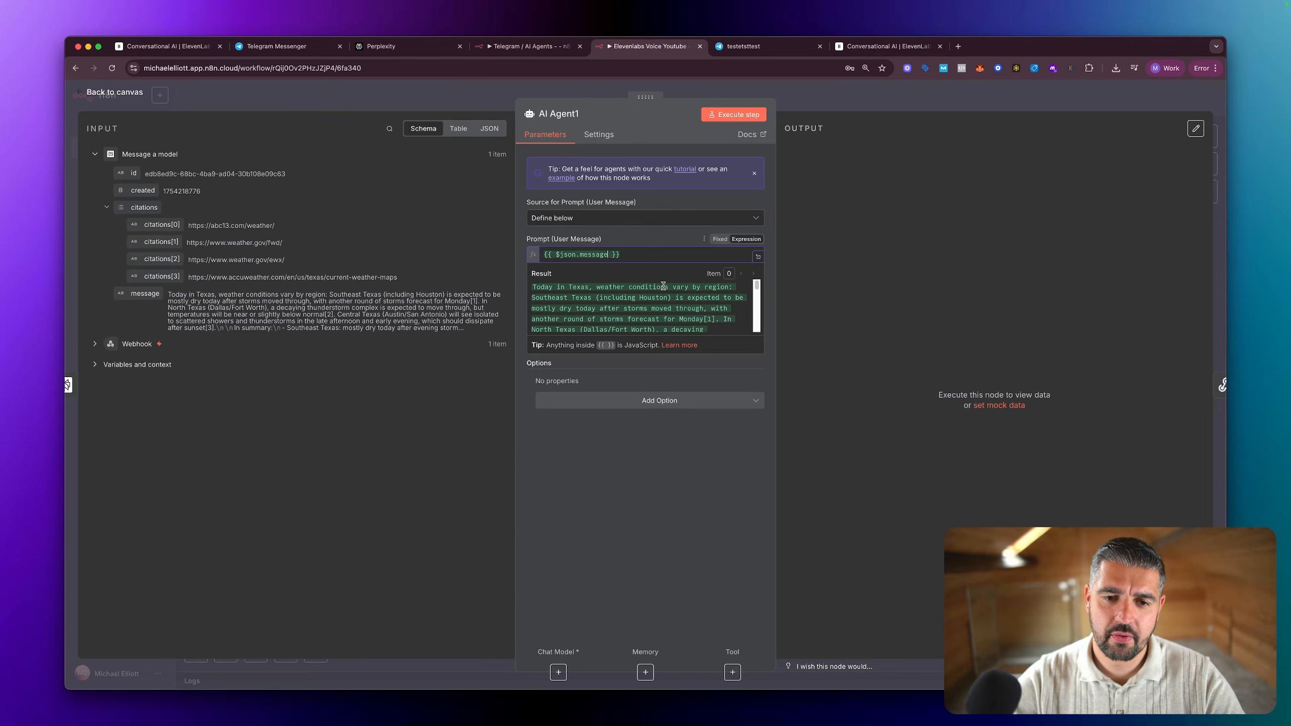
{"action": "left_click", "coordinate": [620, 452]}
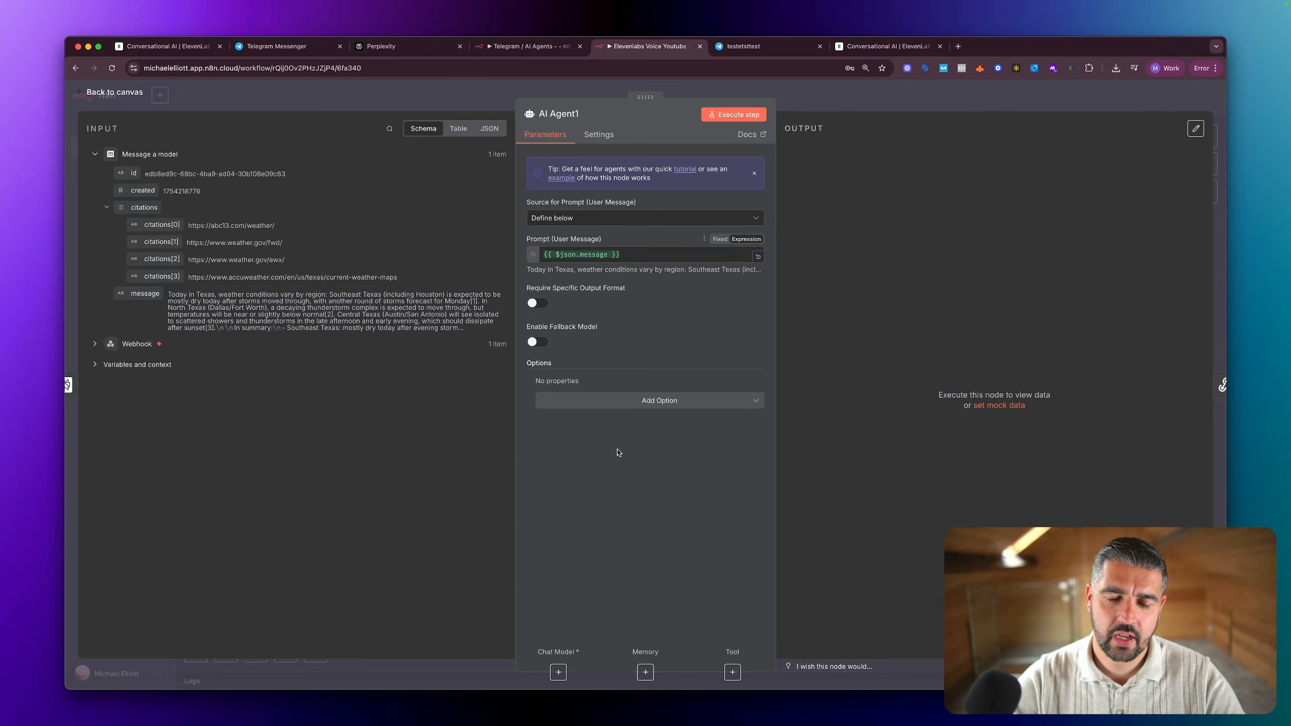
Step: Add a System Message to the AI Agent reading "You are a helpful assistant that is designed to provide clear and concise responses to search query."
{"action": "left_click", "coordinate": [628, 403]}
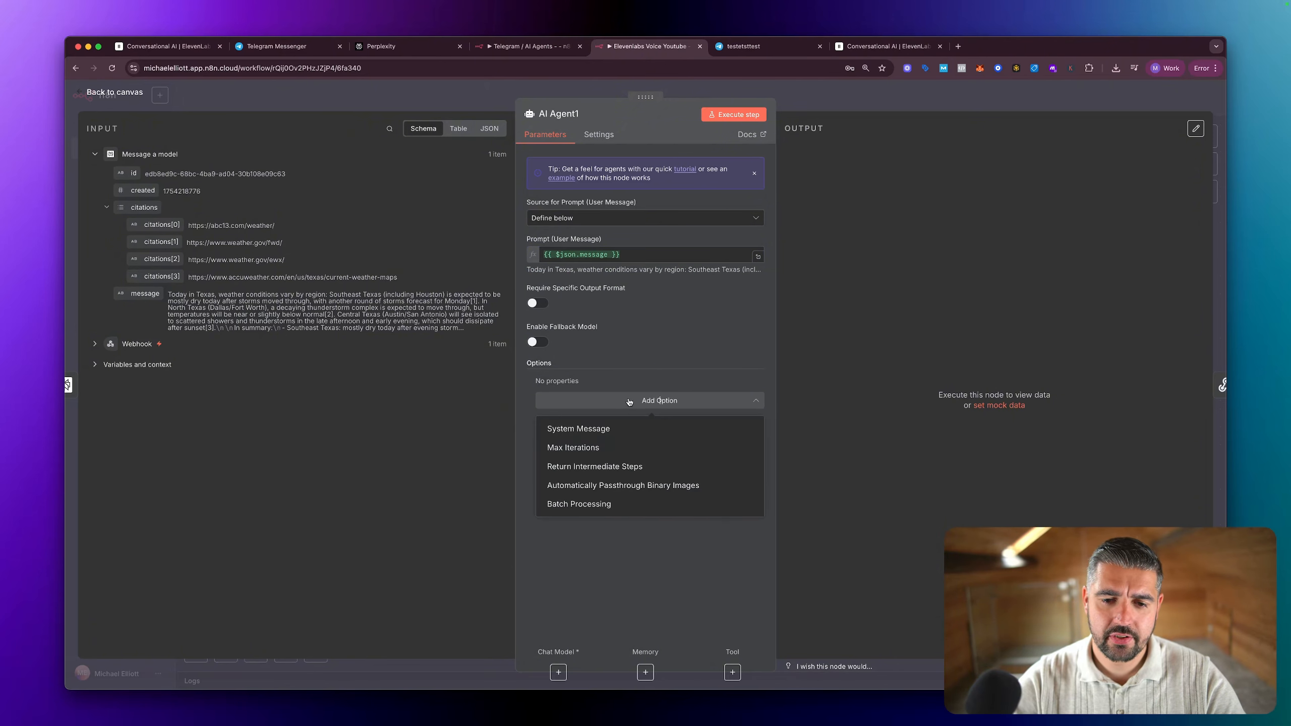
{"action": "left_click", "coordinate": [623, 425]}
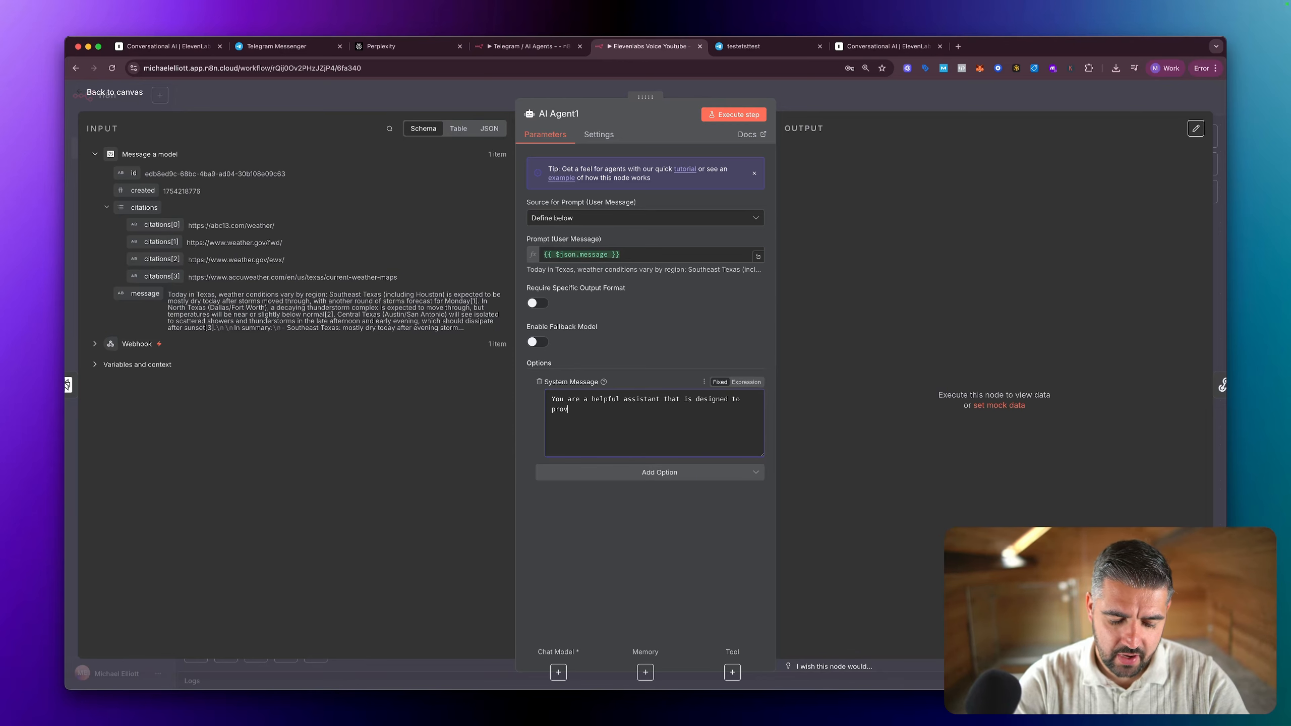
{"action": "type", "text": "con"}
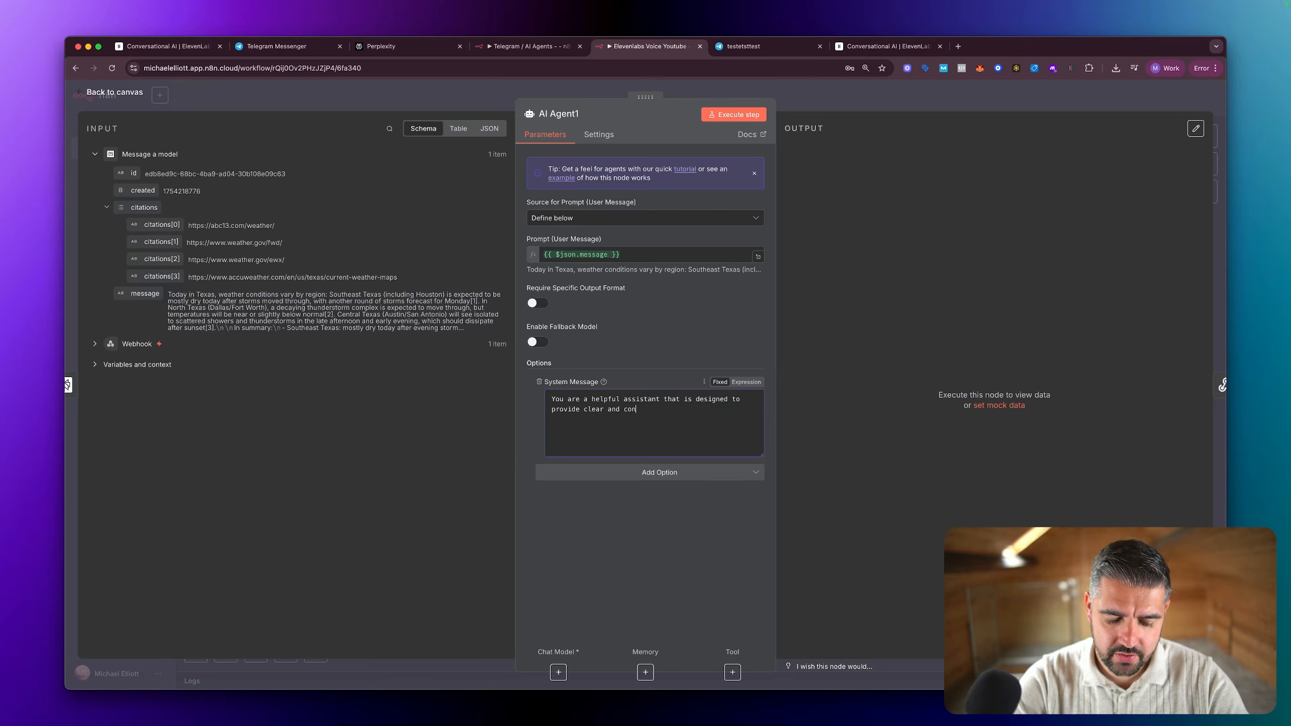
{"action": "type", "text": "sises re"}
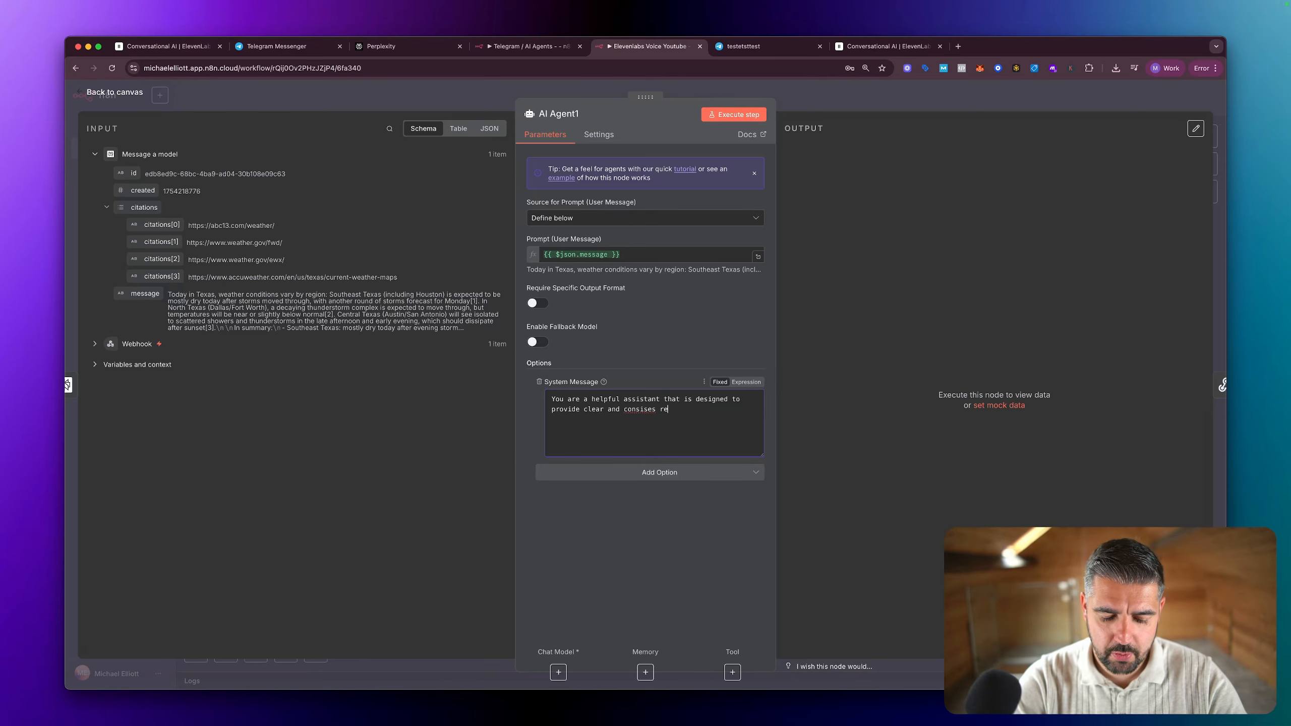
{"action": "type", "text": "sponses to"}
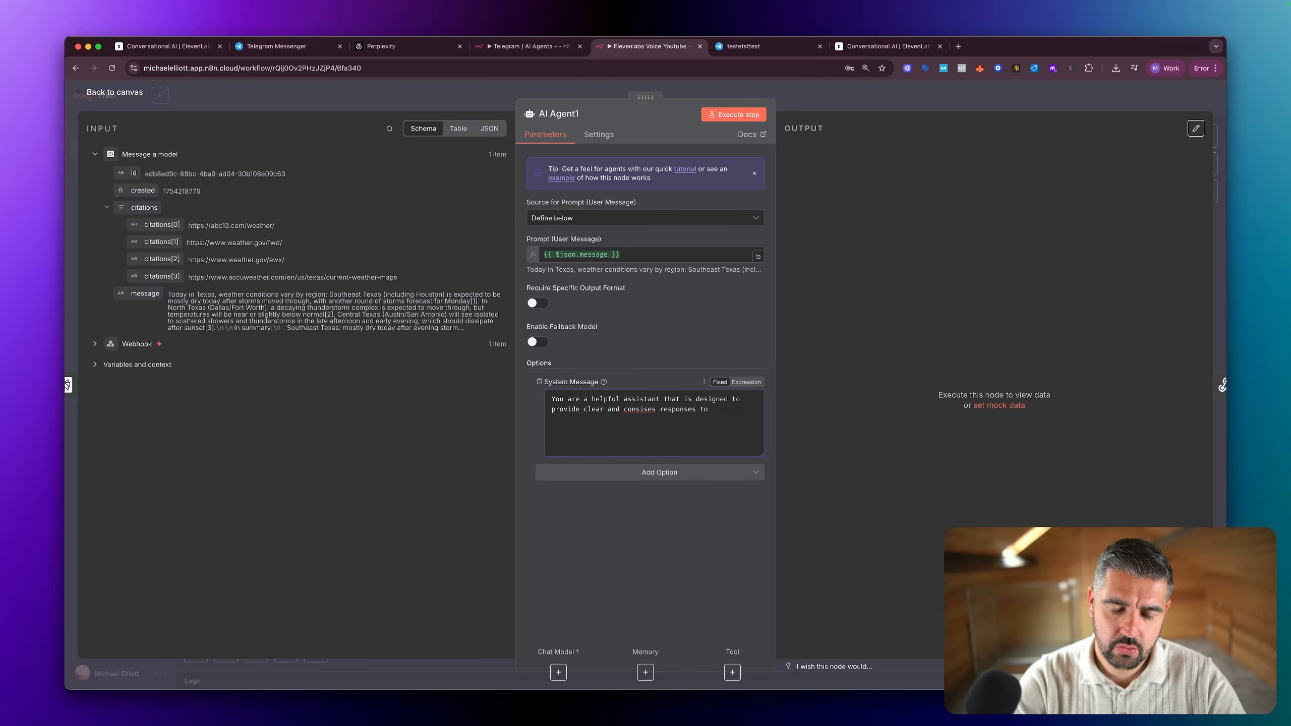
{"action": "right_click", "coordinate": [645, 411]}
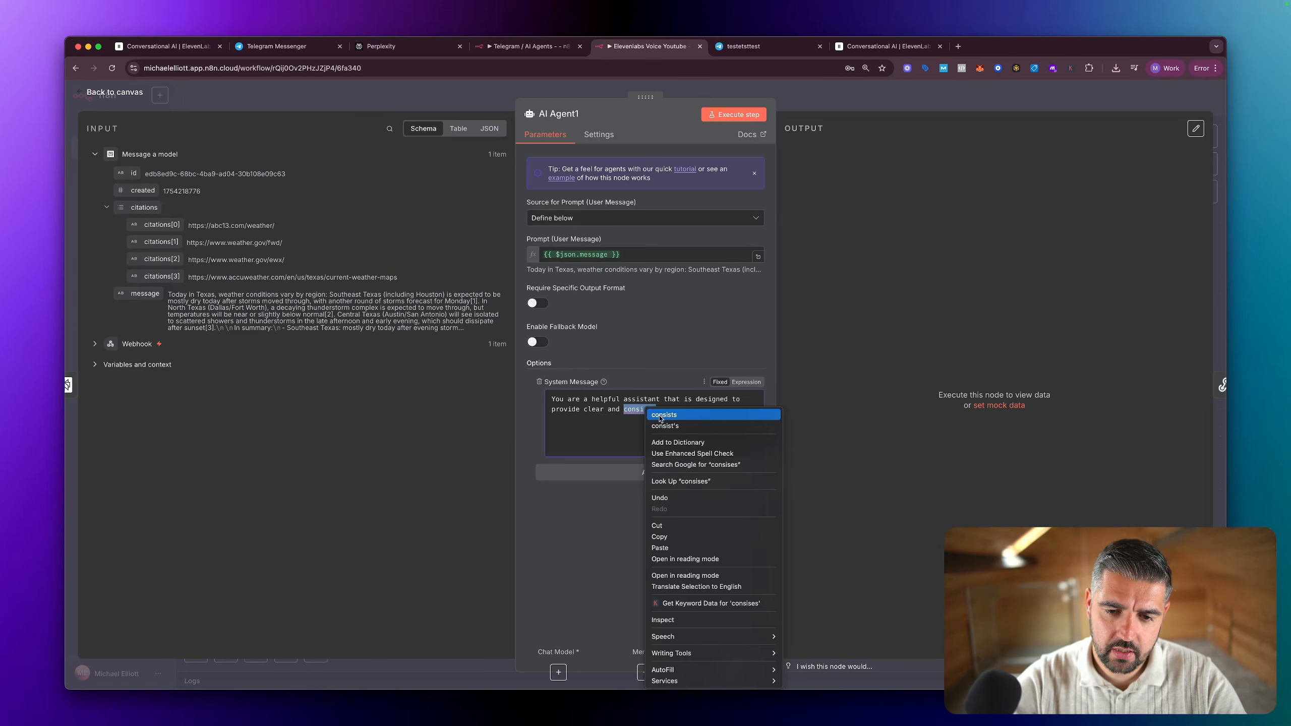
{"action": "left_click", "coordinate": [620, 421]}
{"action": "left_click_drag", "start_coordinate": [656, 410], "coordinate": [641, 410]}
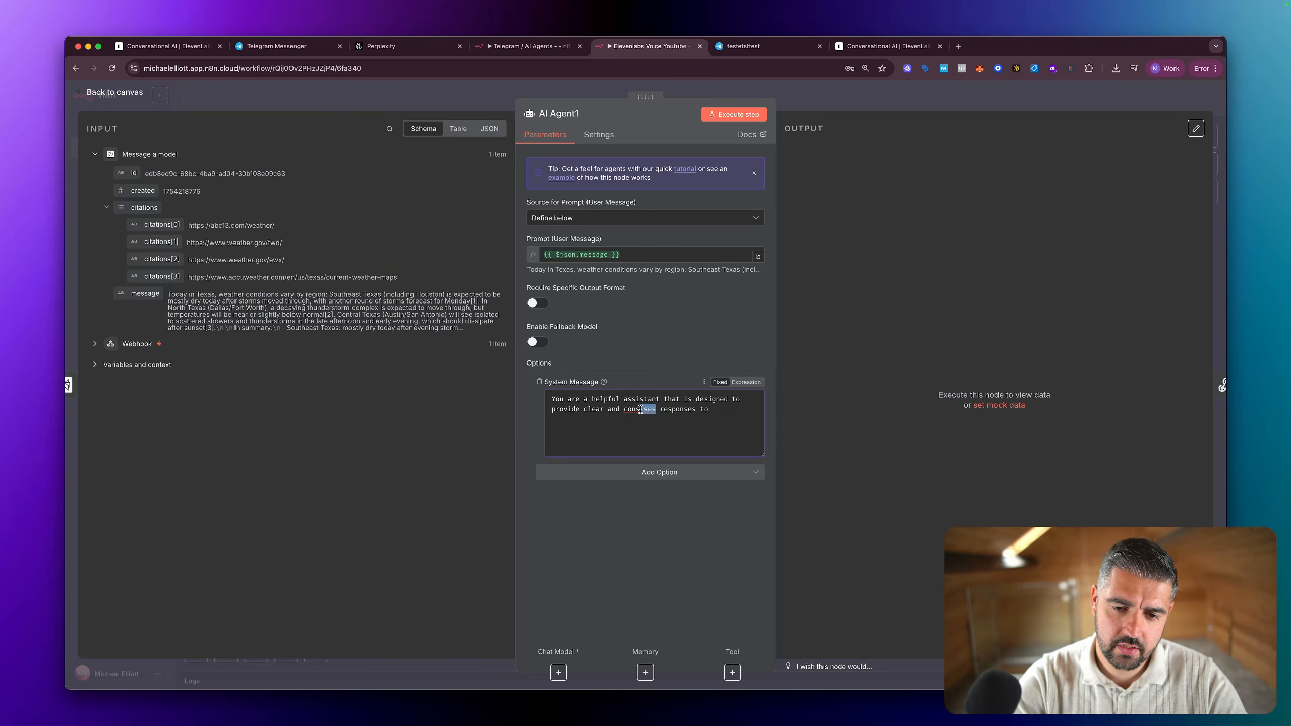
{"action": "type", "text": "ise"}
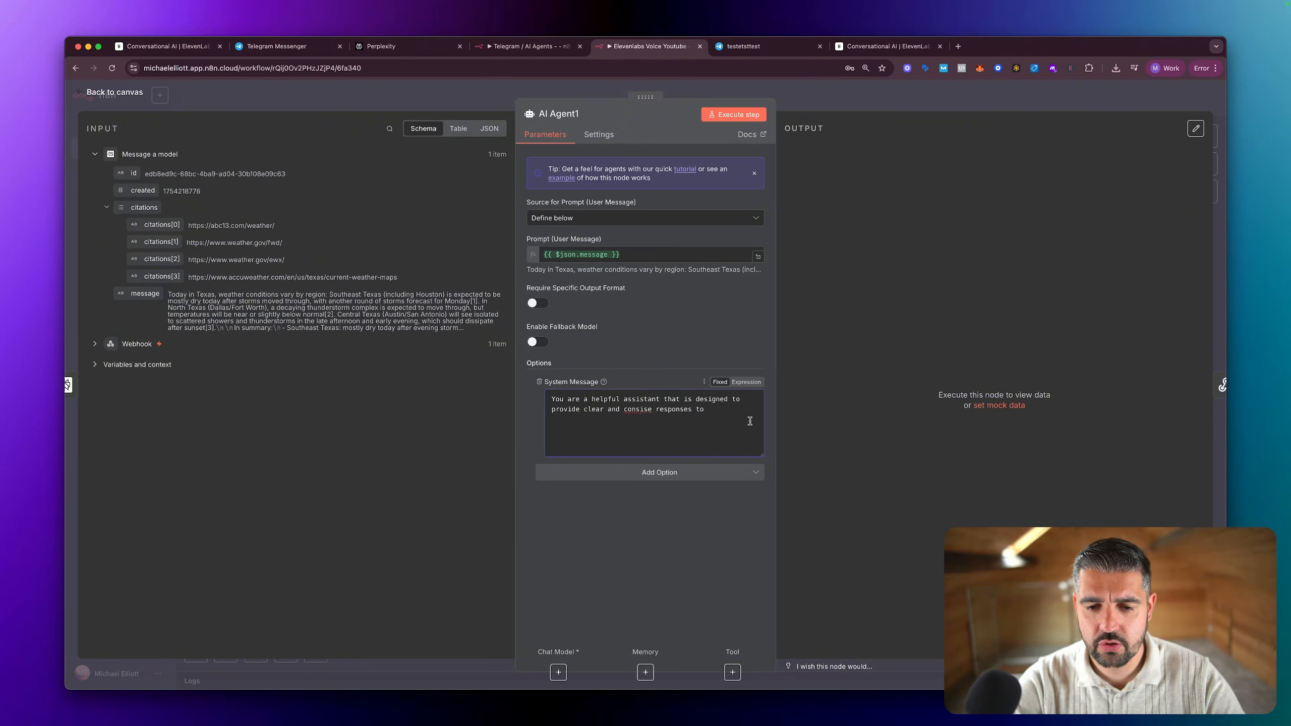
{"action": "right_click", "coordinate": [646, 411]}
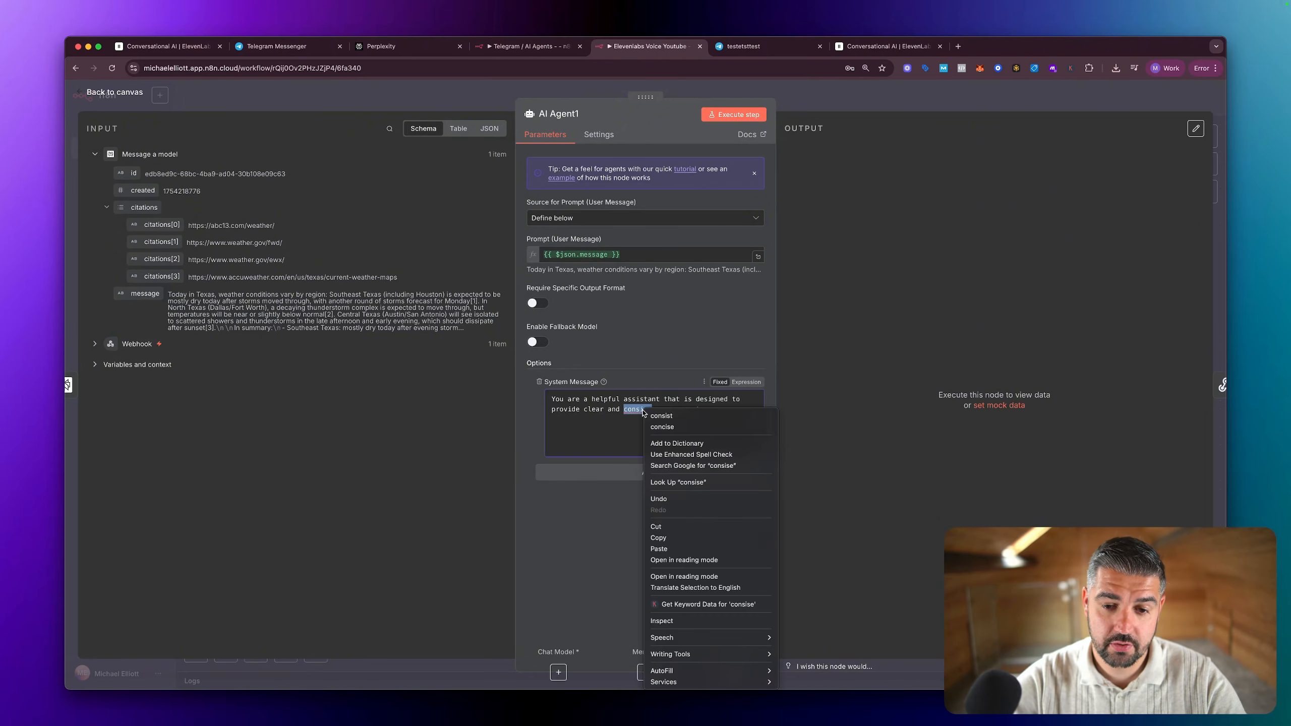
{"action": "left_click", "coordinate": [661, 426]}
{"action": "left_click", "coordinate": [727, 410]}
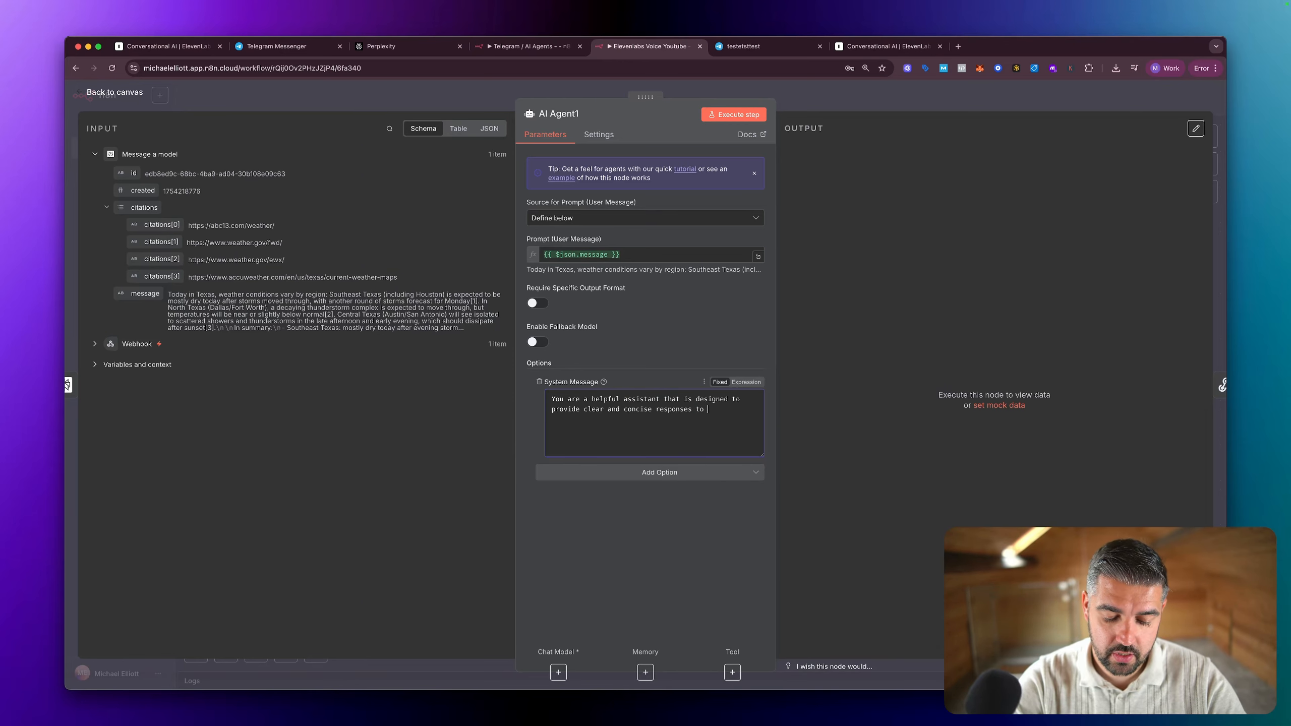
{"action": "type", "text": "search query. "}
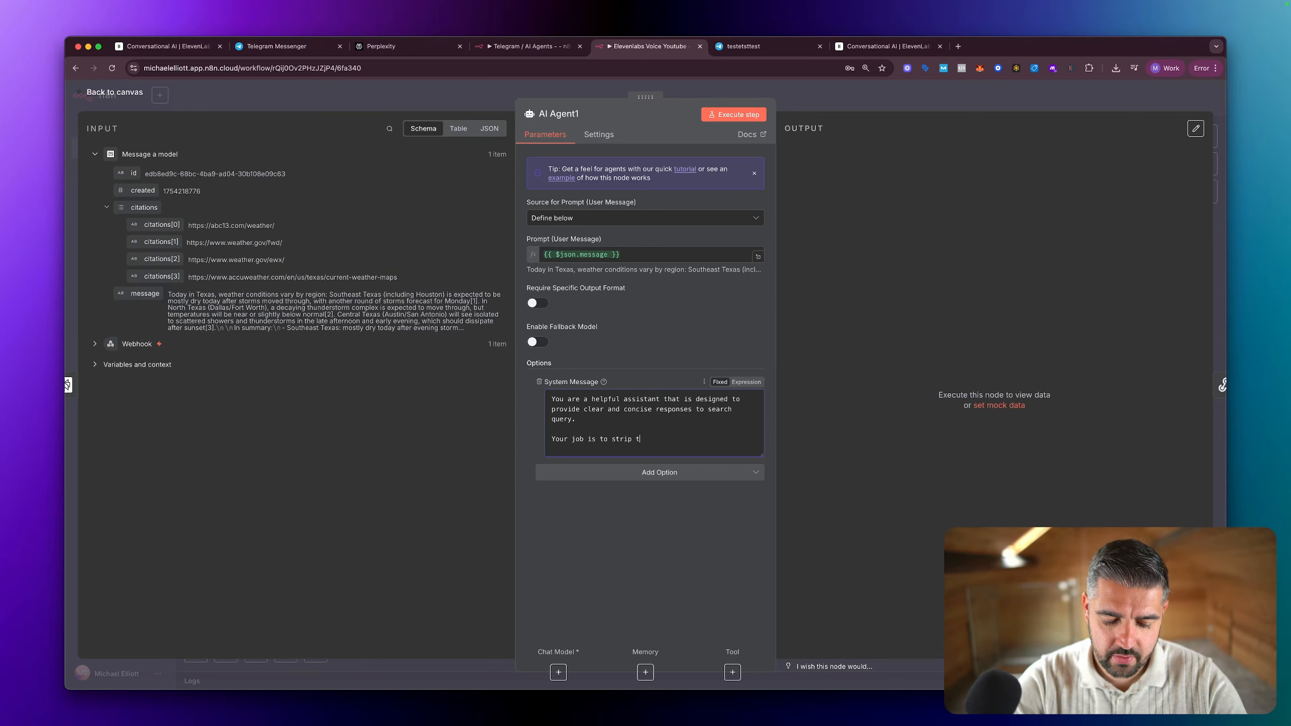
{"action": "type", "text": "earch query down to"}
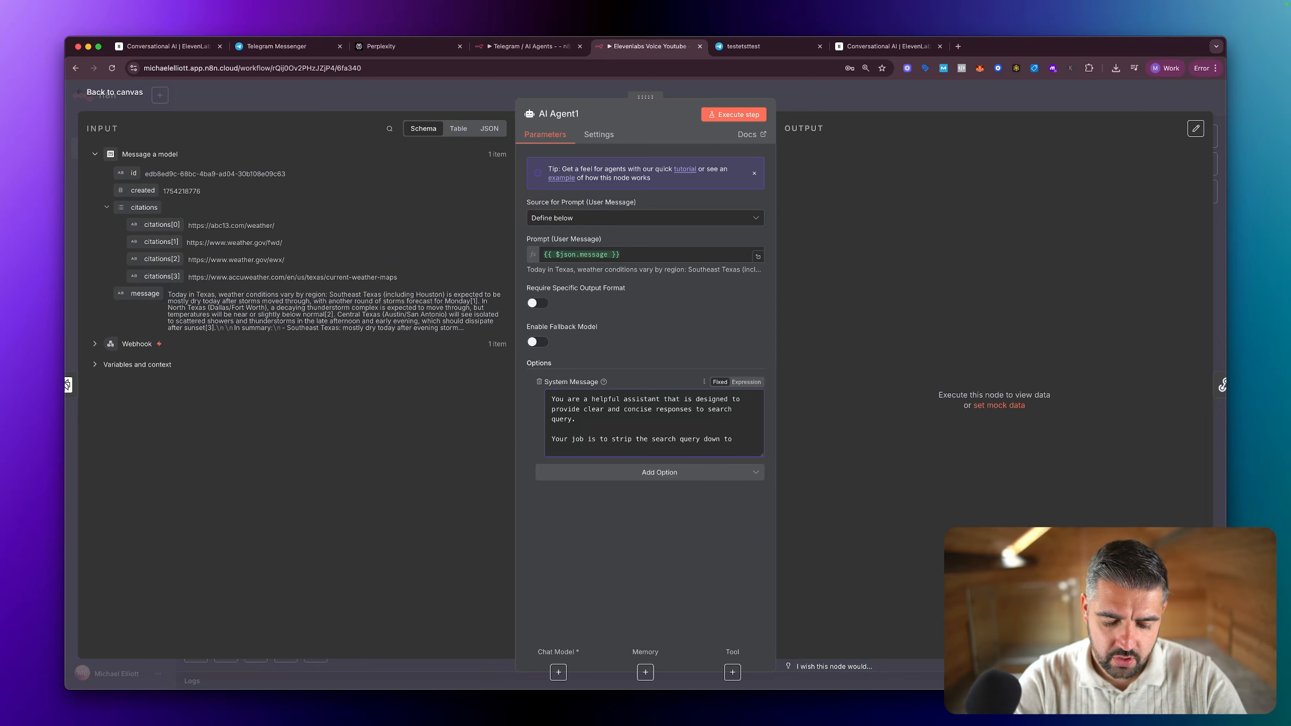
{"action": "type", "text": "im"}
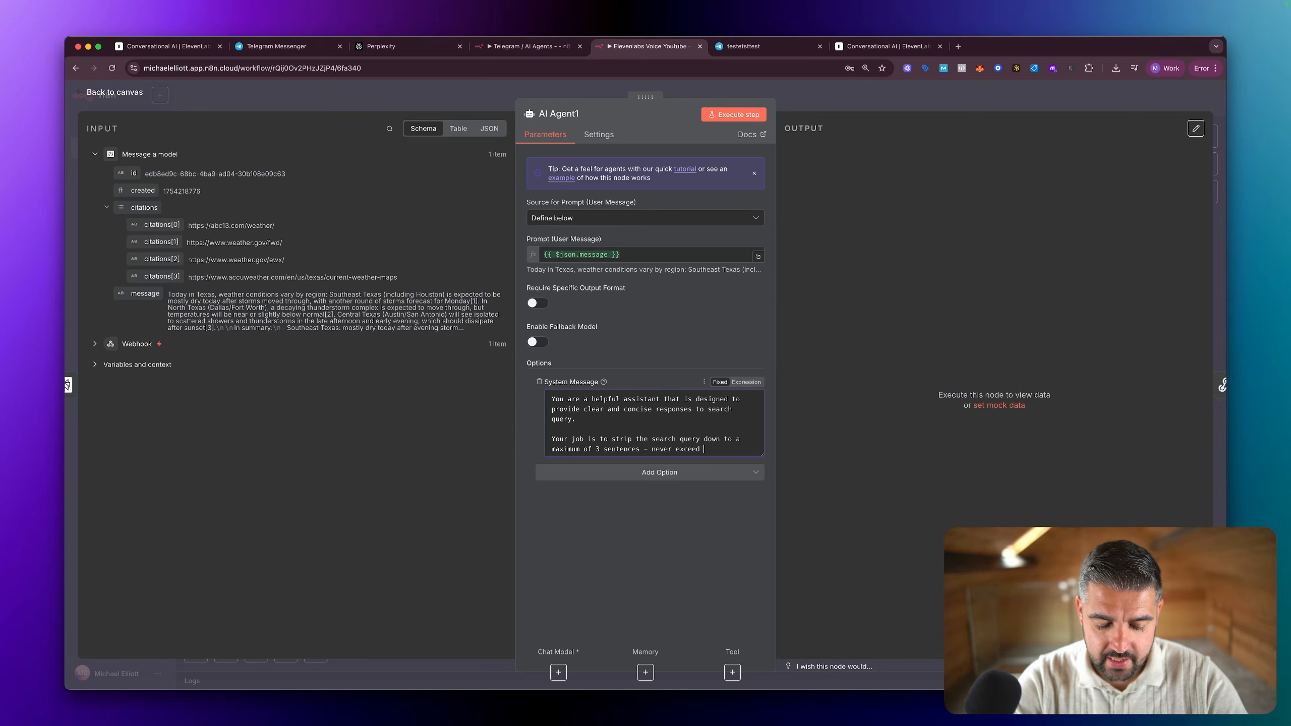
Step: Append "Your job is to strip the search query down to a maximum of 3 sentences - never exceed this - we want the answers to be factual and sharp."
{"action": "type", "text": "this - we want the"}
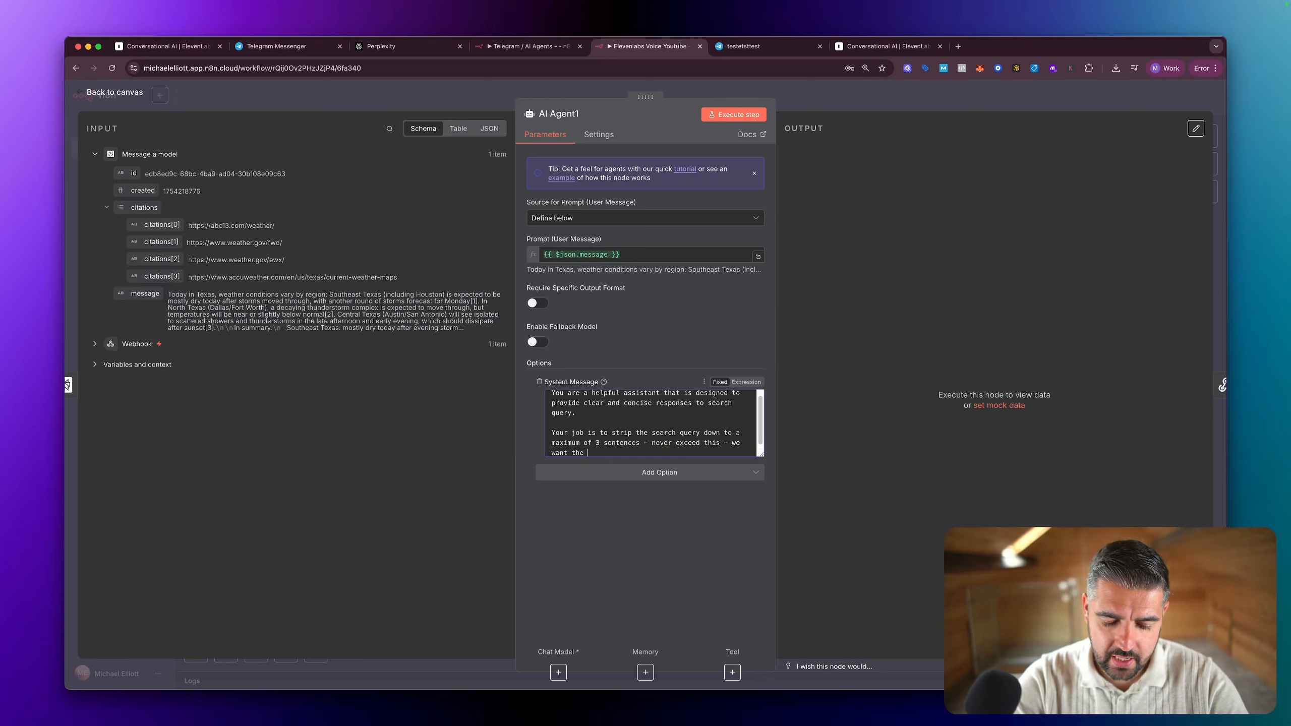
{"action": "type", "text": " answers to be "}
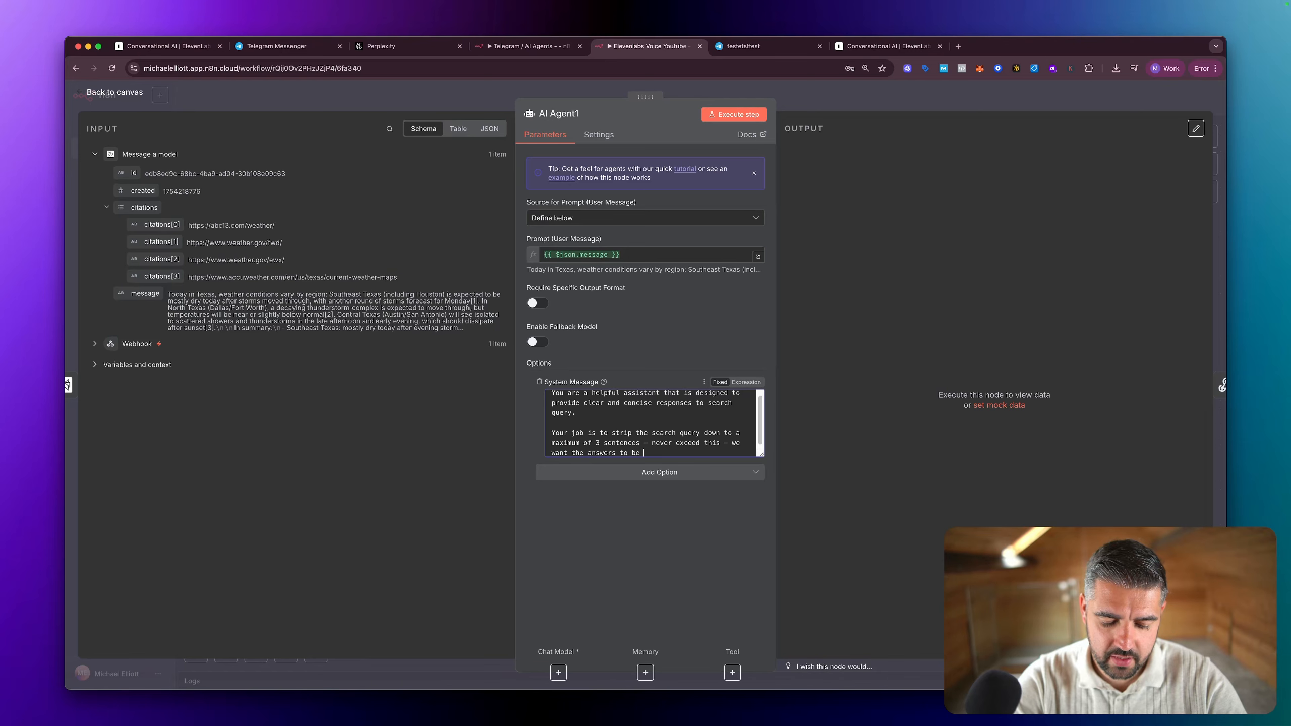
{"action": "type", "text": "factual and sharp."}
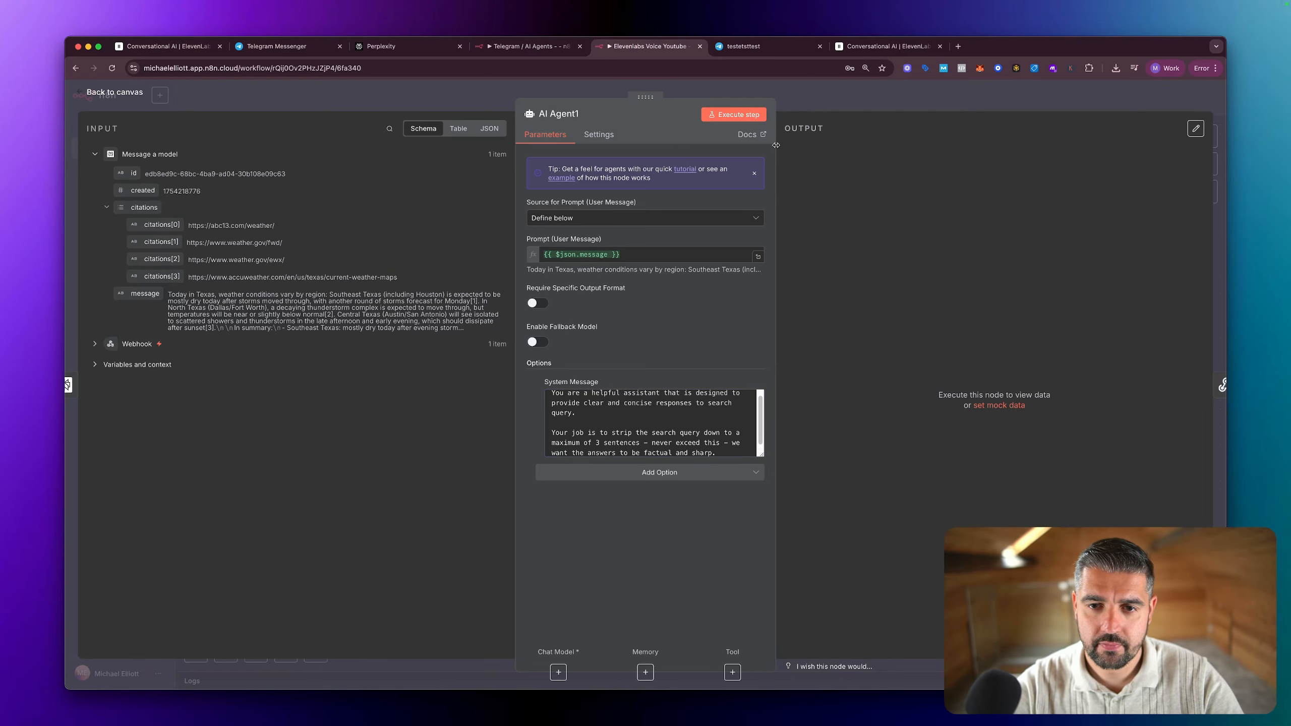
{"action": "key", "text": "Escape"}
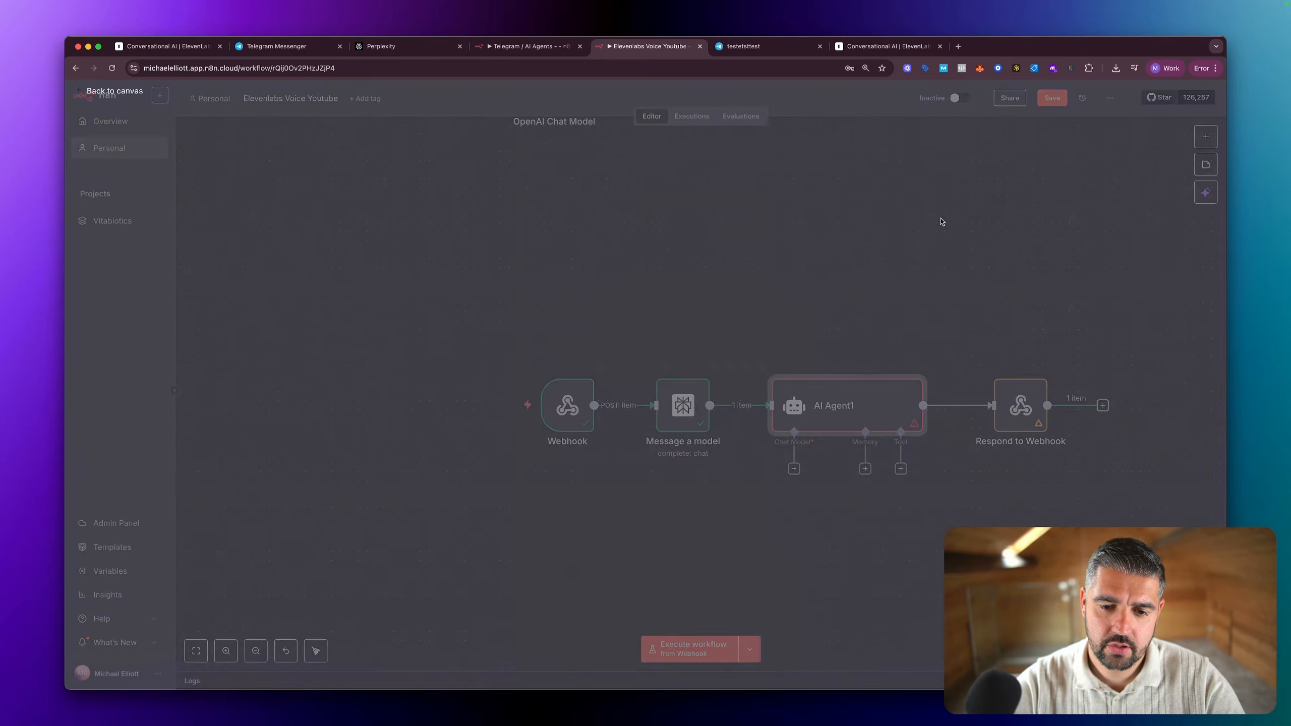
Step: Attach an OpenAI Chat Model to the new AI Agent, keep gpt-4.1-mini as the model, and save the workflow
{"action": "left_click", "coordinate": [795, 469]}
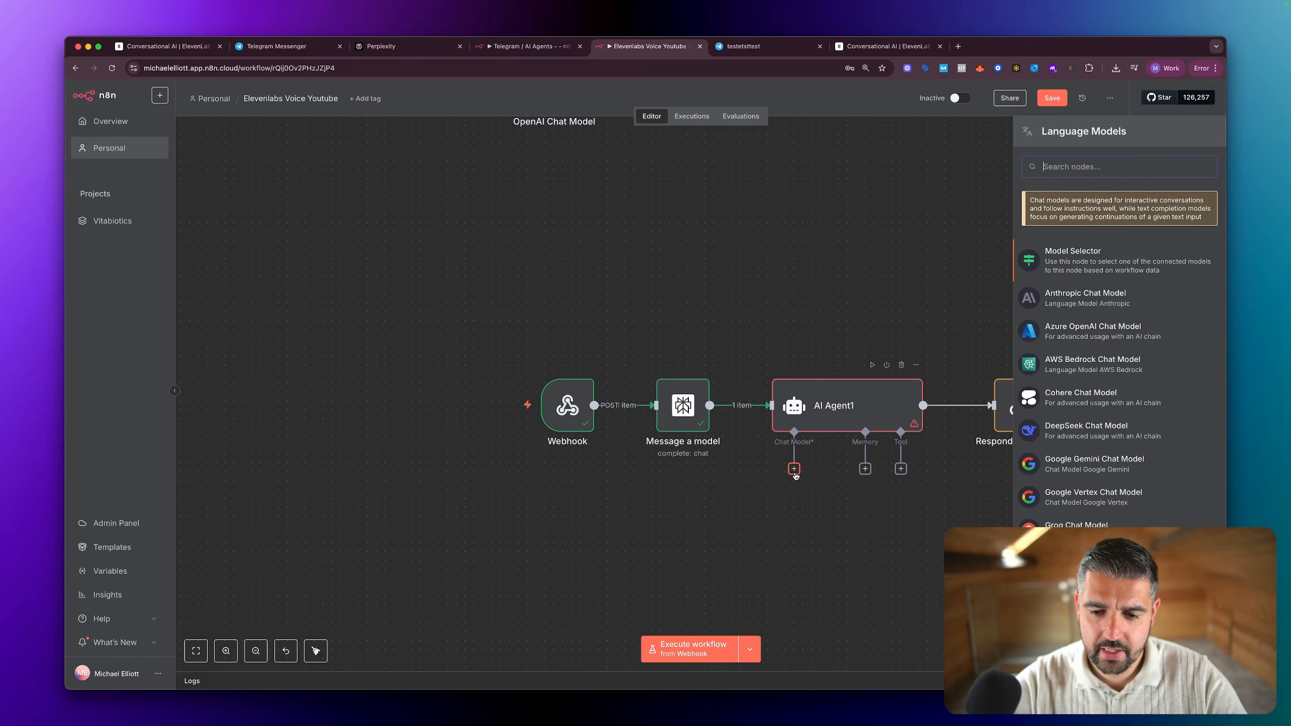
{"action": "type", "text": "open"}
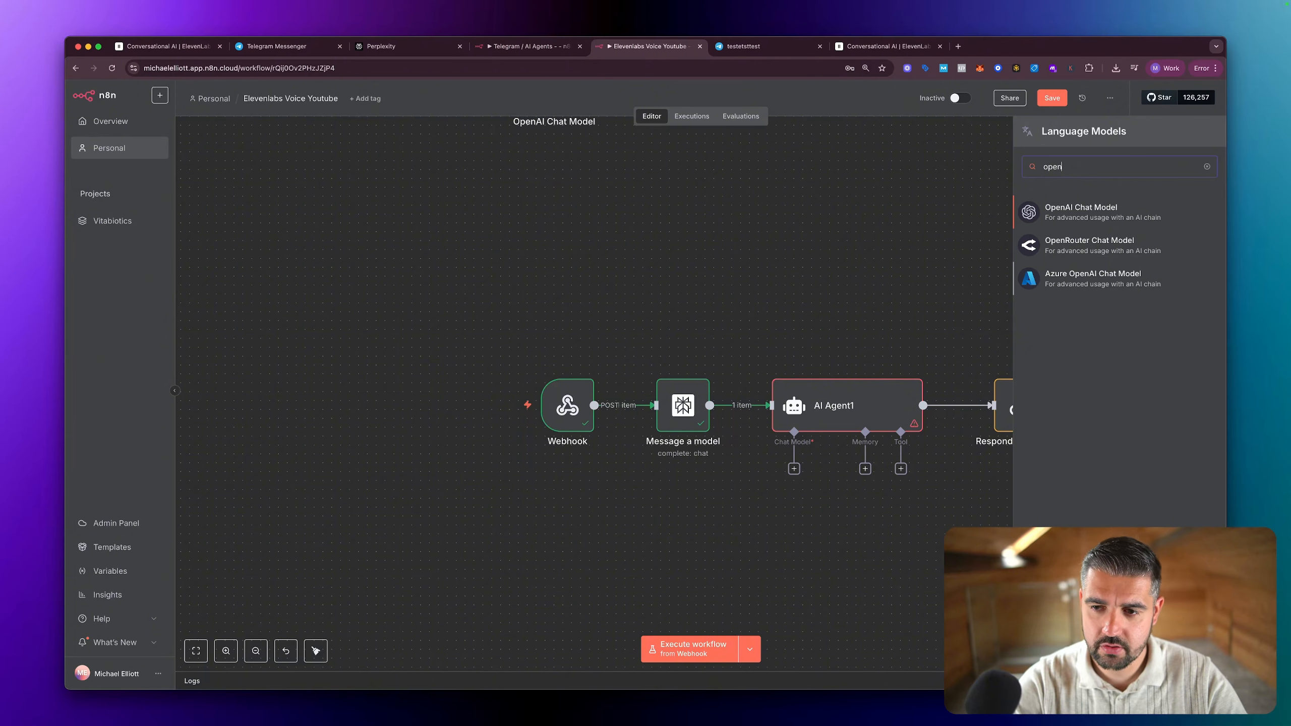
{"action": "left_click", "coordinate": [1107, 211]}
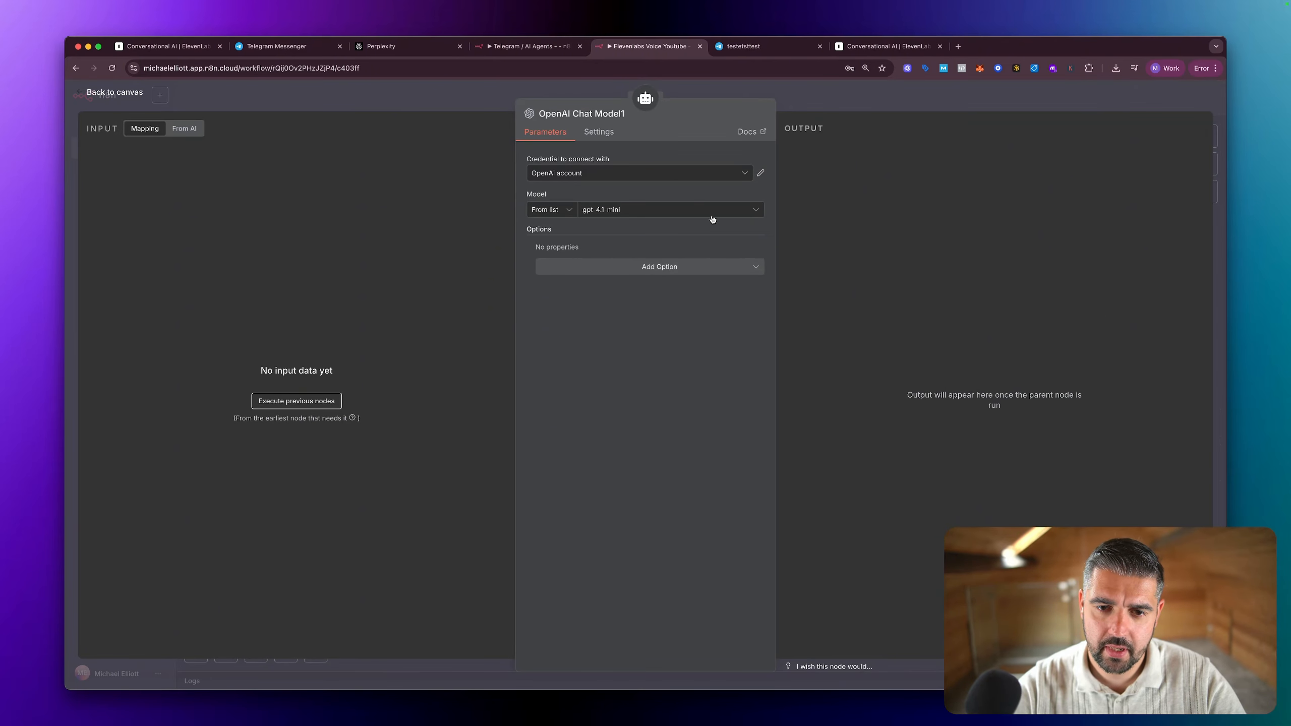
{"action": "left_click", "coordinate": [687, 214]}
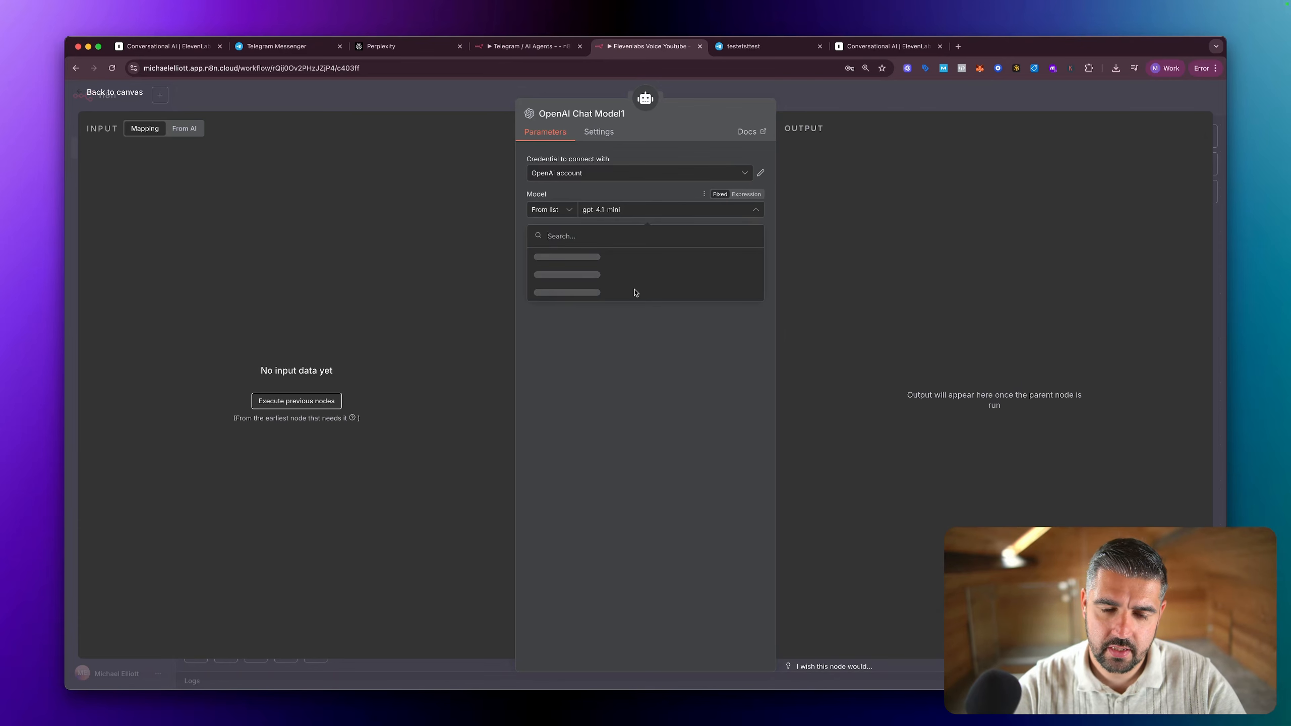
{"action": "left_click", "coordinate": [985, 245]}
{"action": "key", "text": "Escape"}
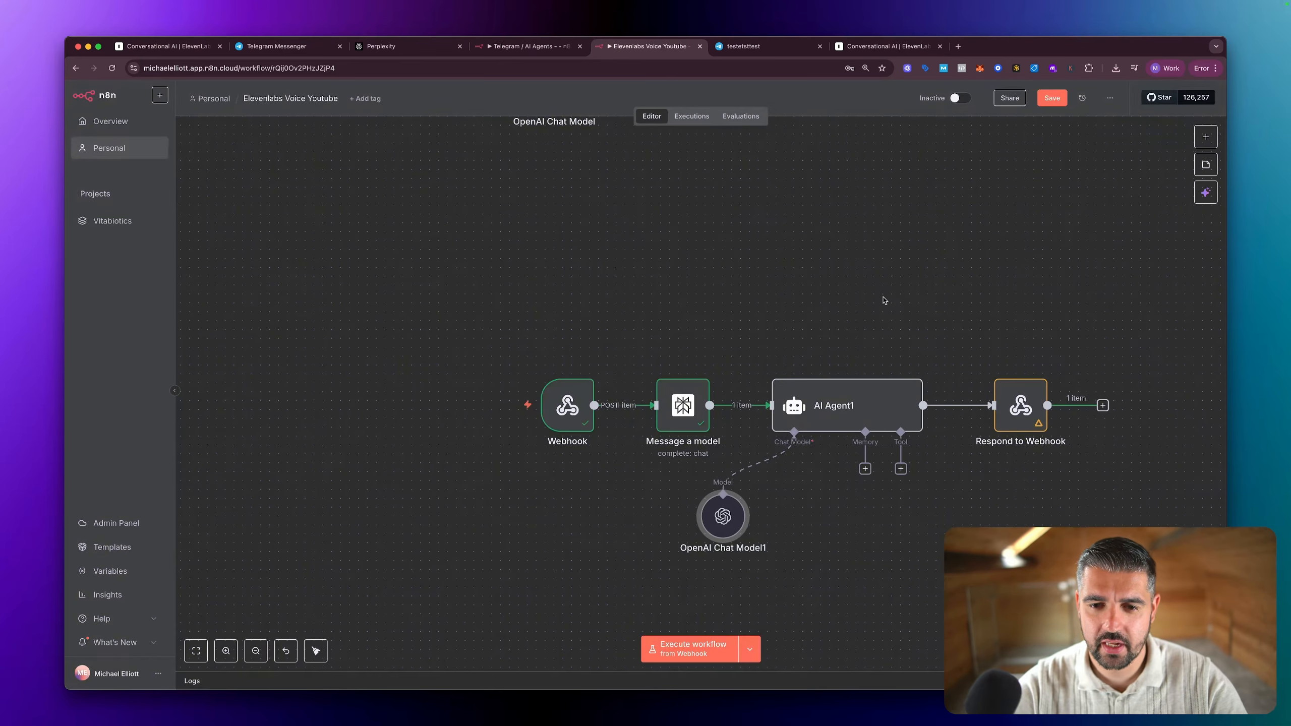
{"action": "key", "text": "super+s"}
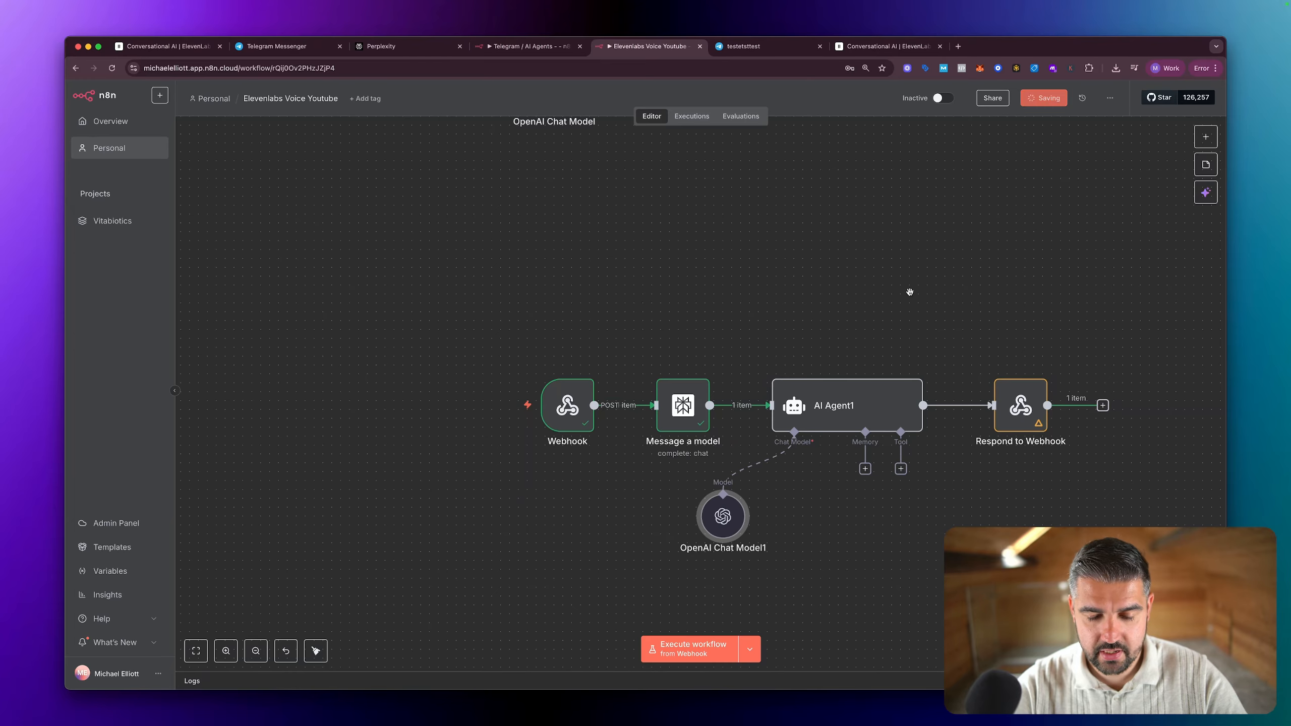
Step: Execute the workflow from its Webhook node and start a test call with the ElevenLabs agent on its test page
{"action": "scroll", "coordinate": [902, 296], "scroll_direction": "right", "scroll_amount": 4}
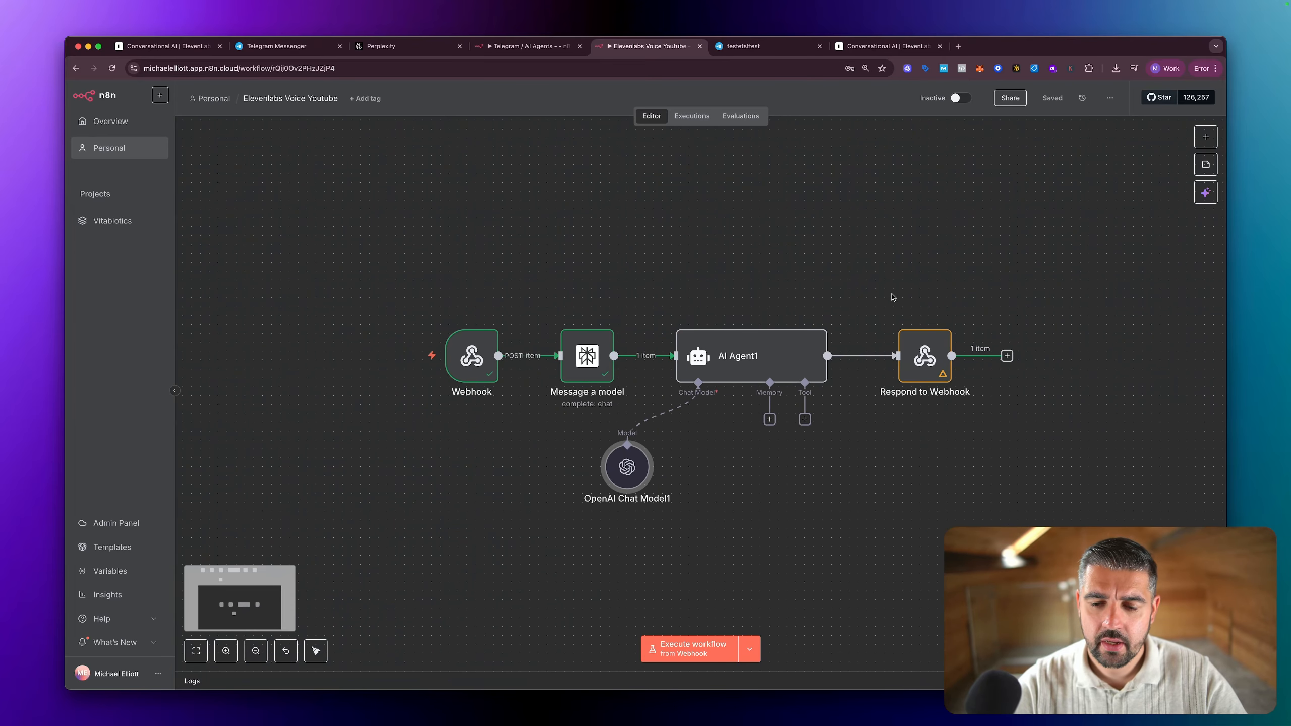
{"action": "mouse_move", "coordinate": [474, 363]}
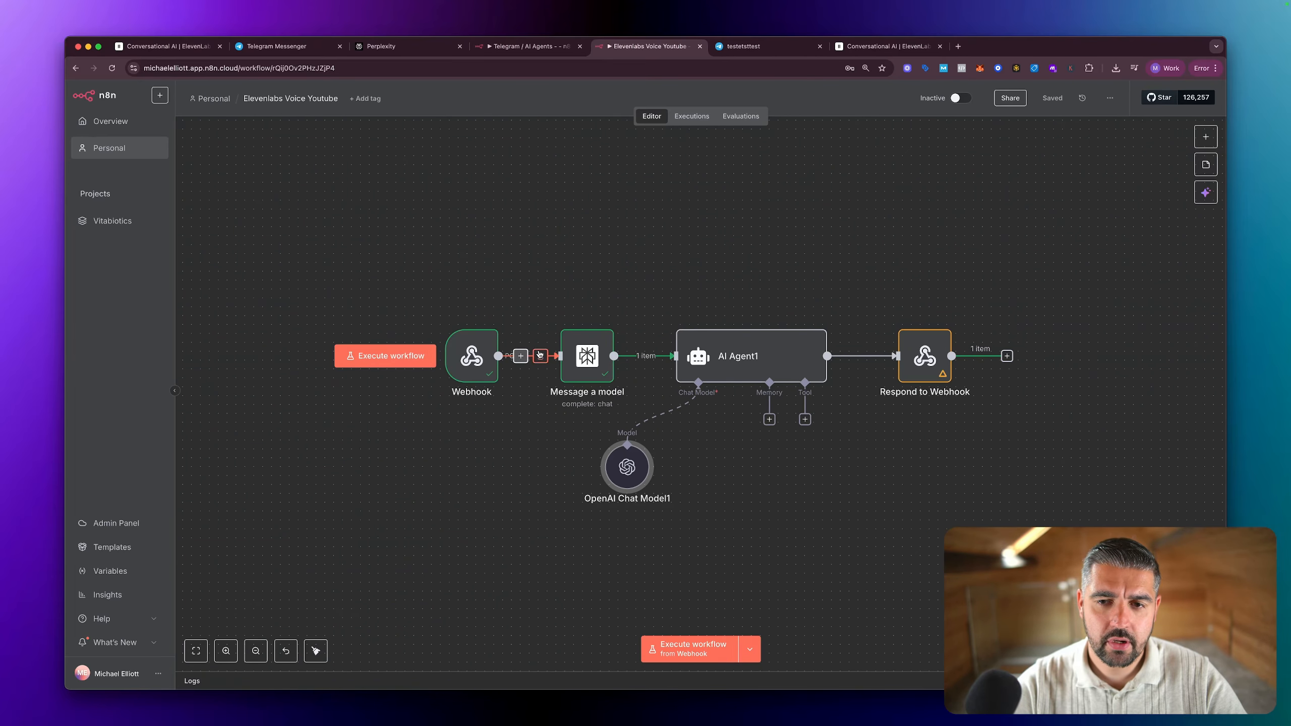
{"action": "left_click", "coordinate": [384, 357]}
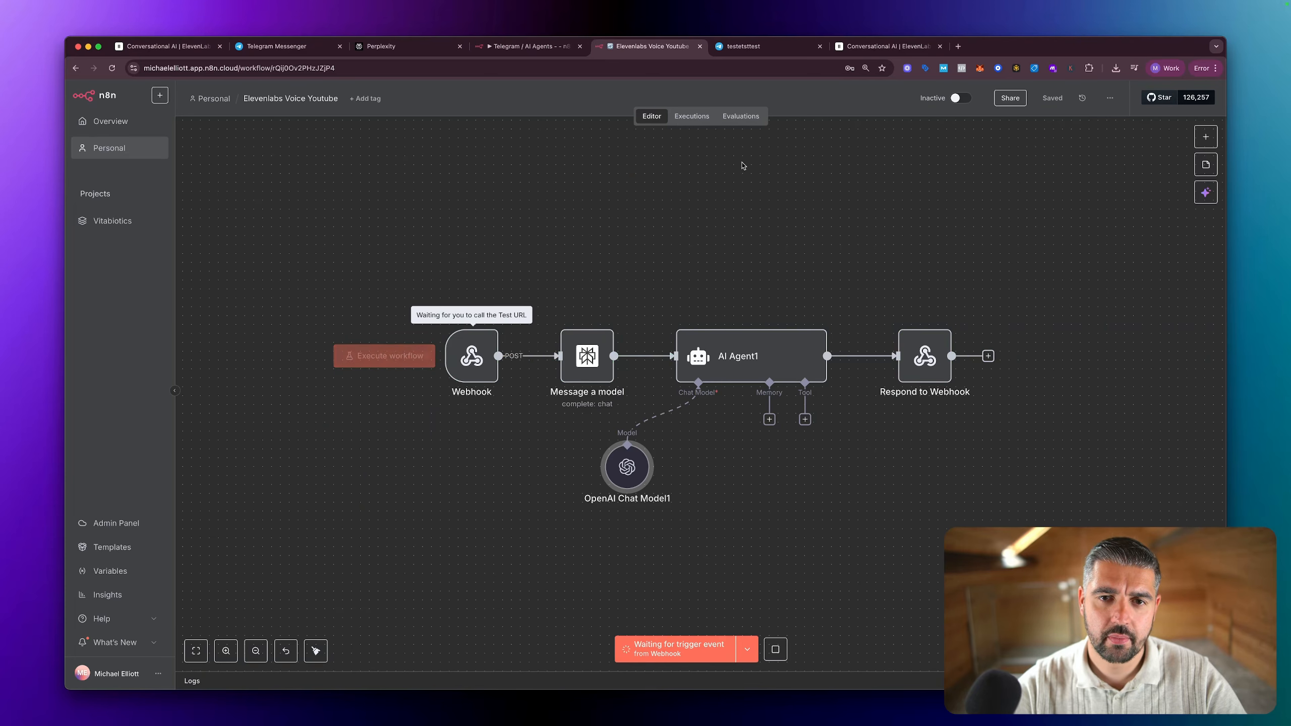
{"action": "left_click", "coordinate": [168, 46]}
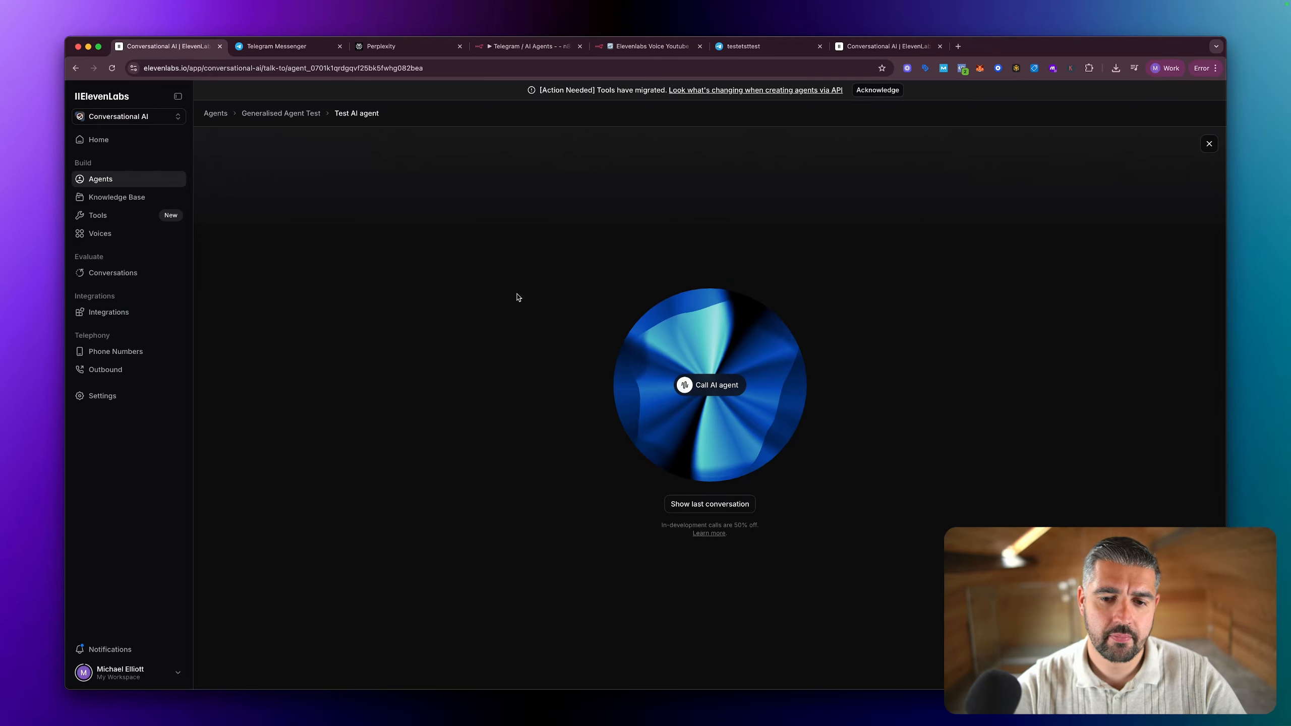
{"action": "left_click", "coordinate": [710, 386]}
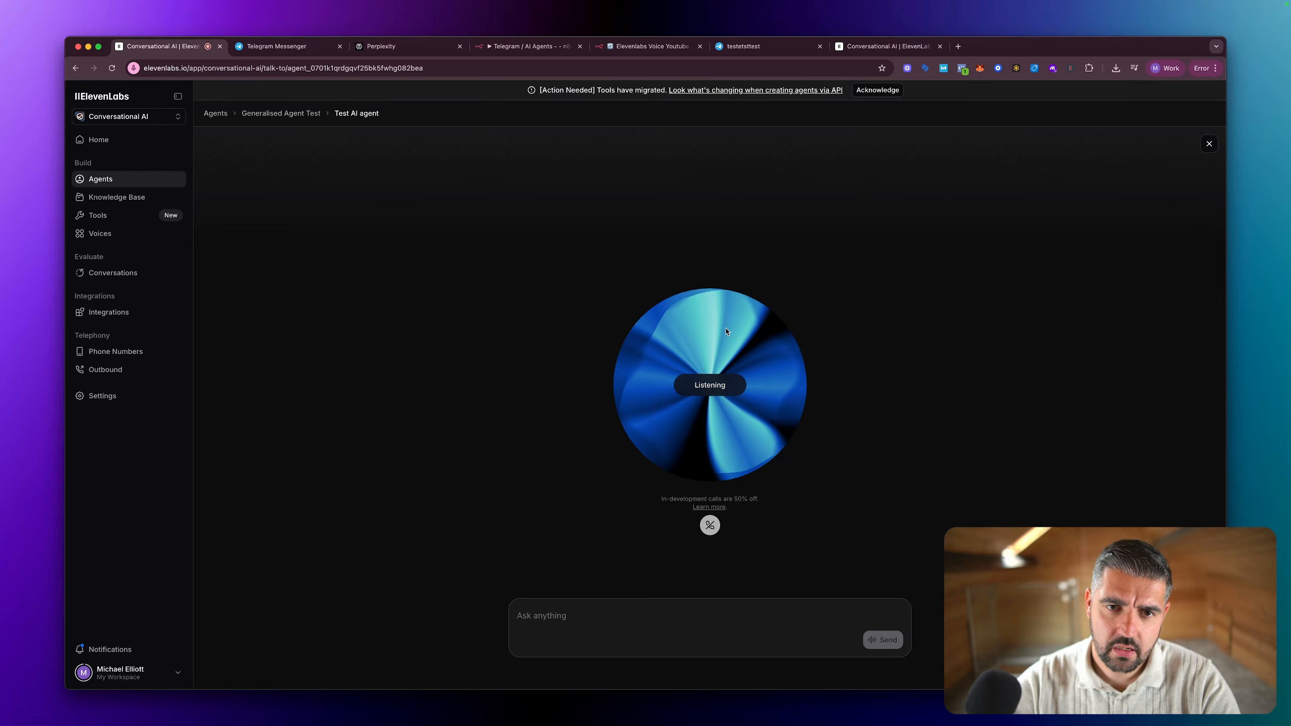
Step: Check how the Elevenlabs Voice Youtube workflow's nodes ran in n8n, look at the ElevenLabs call page, and return to the workflow
{"action": "left_click", "coordinate": [650, 46]}
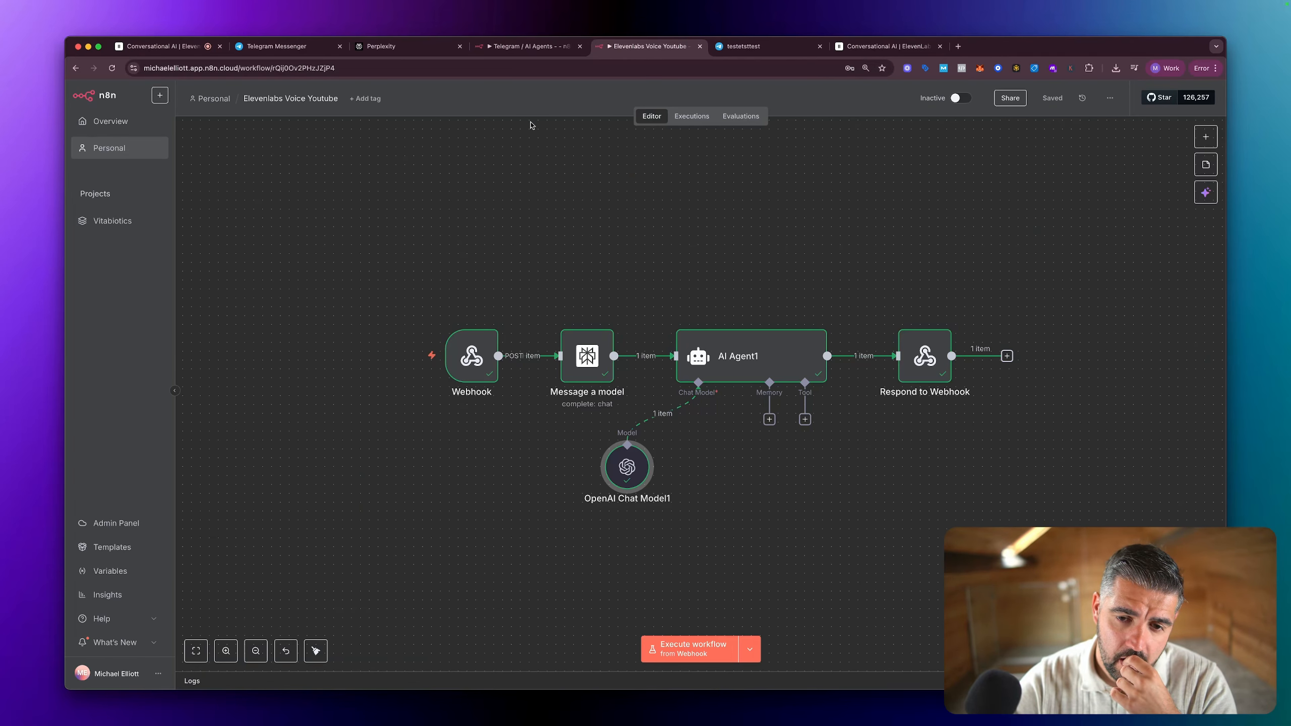
{"action": "scroll", "coordinate": [528, 123], "scroll_direction": "down", "scroll_amount": 1}
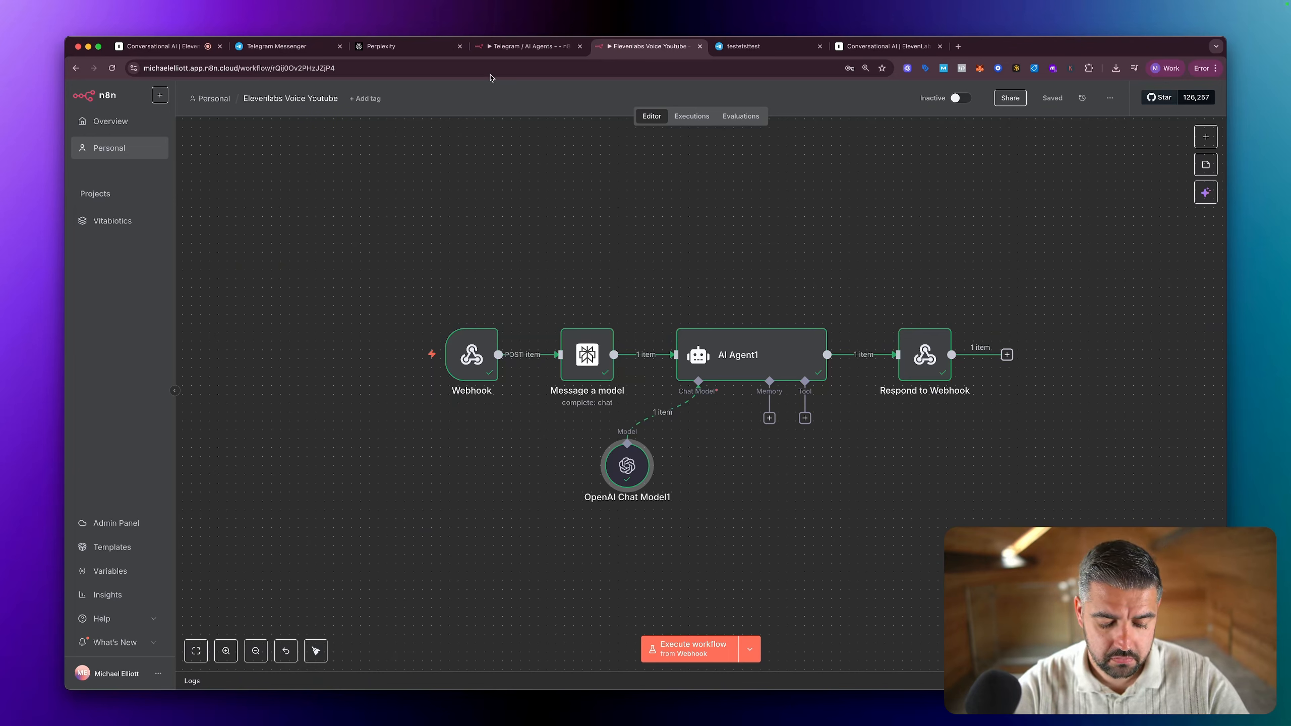
{"action": "left_click", "coordinate": [164, 46]}
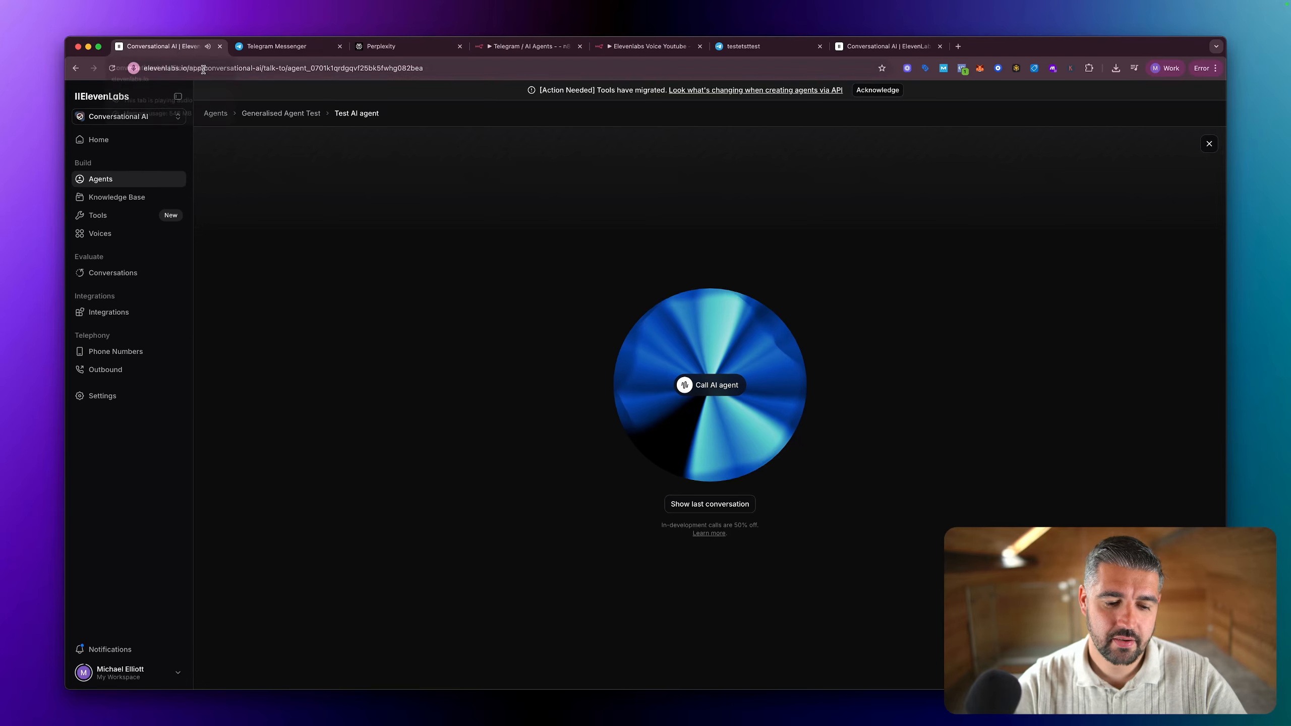
{"action": "left_click", "coordinate": [646, 46]}
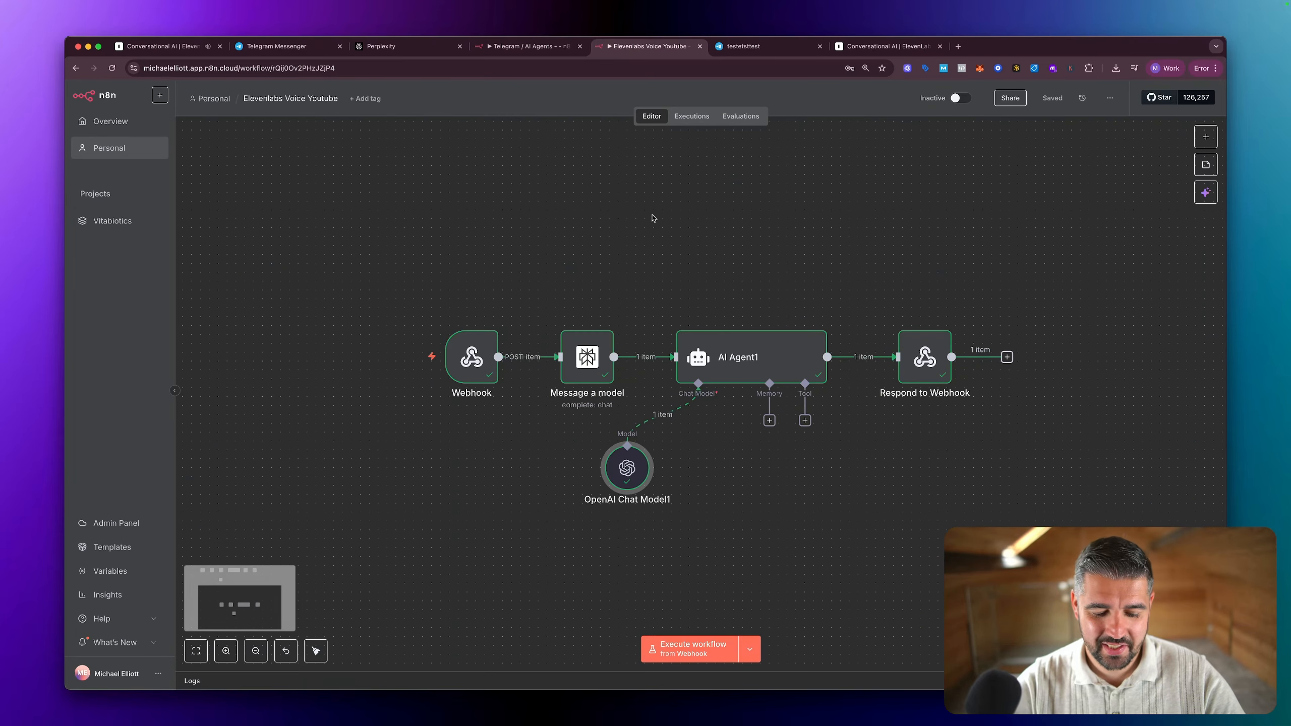